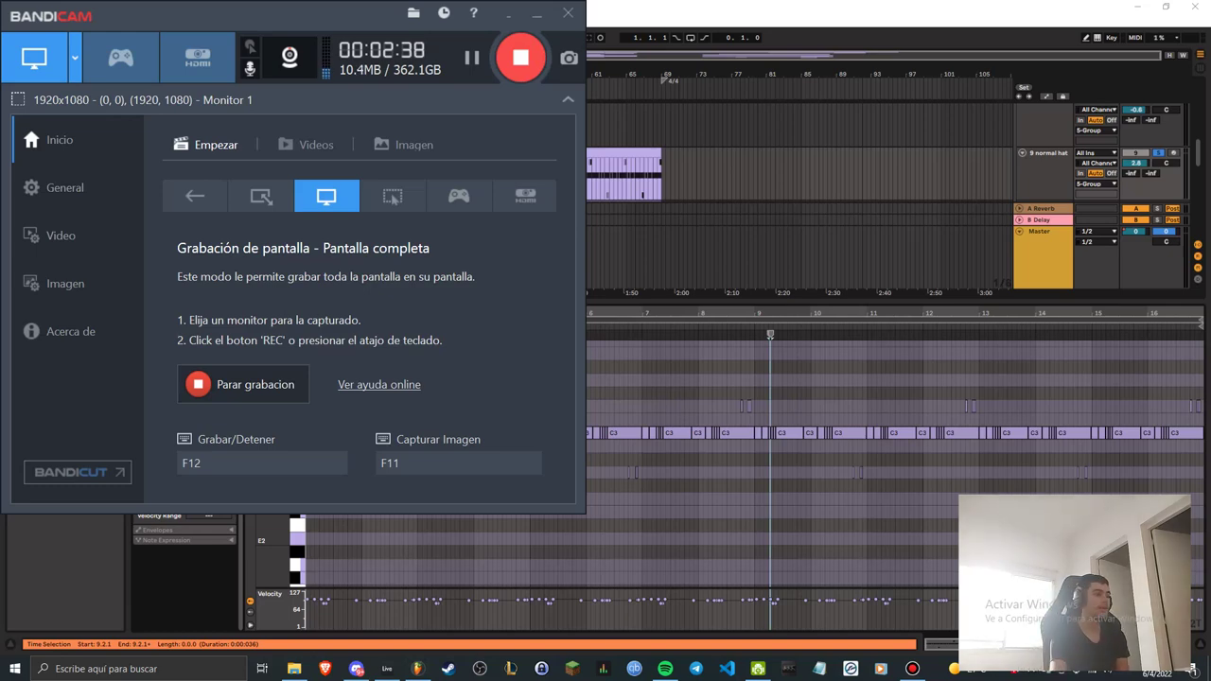
Switch to FL Studio, view its edition and version in the About settings, and minimise the program.
left_click(417, 669)
left_click(168, 13)
left_click(197, 65)
left_click(788, 107)
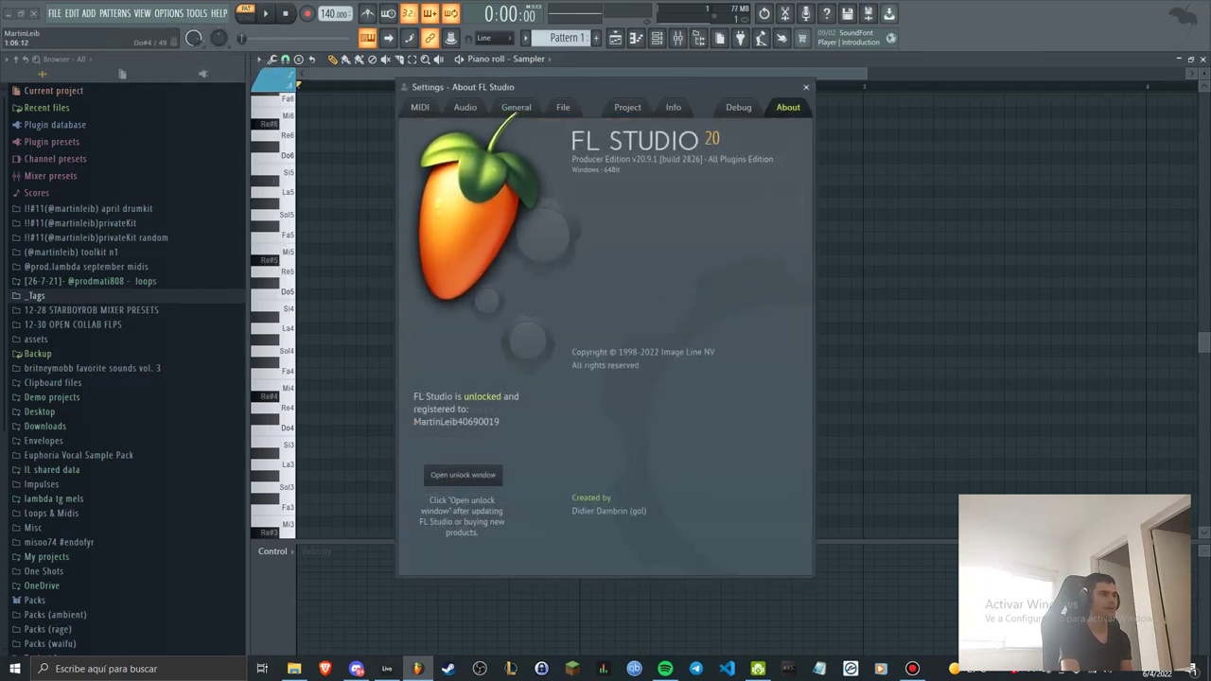
left_click(807, 87)
left_click(9, 13)
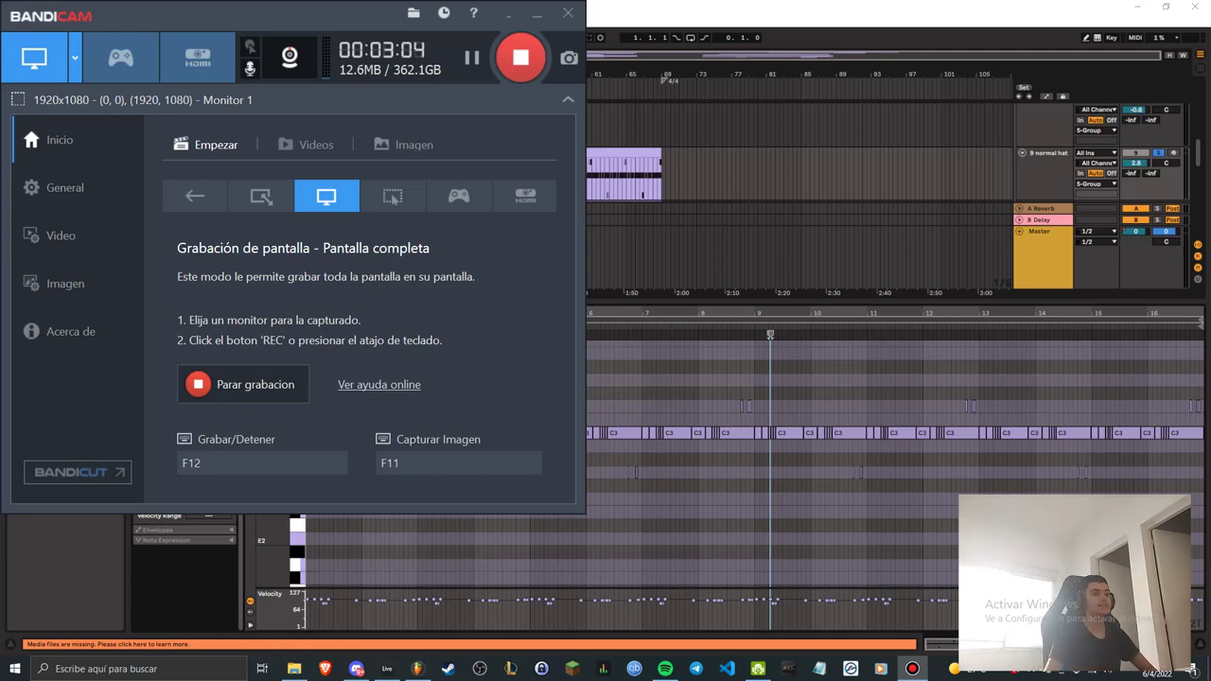
left_click(418, 669)
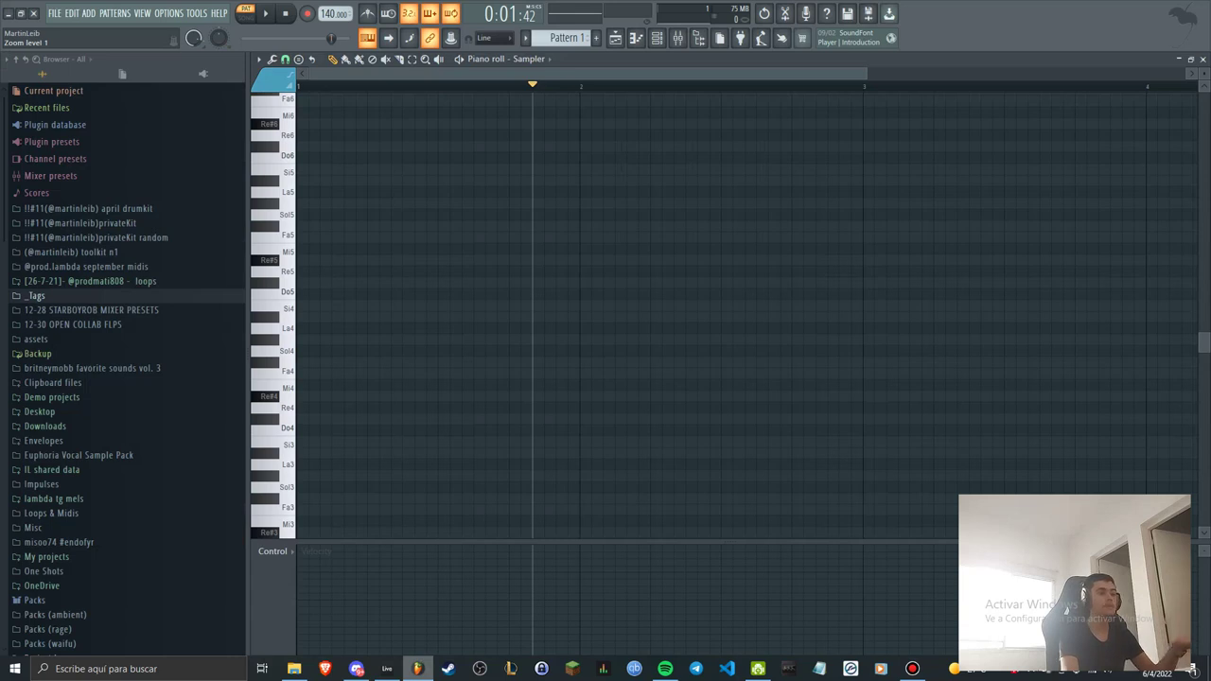
left_click(418, 669)
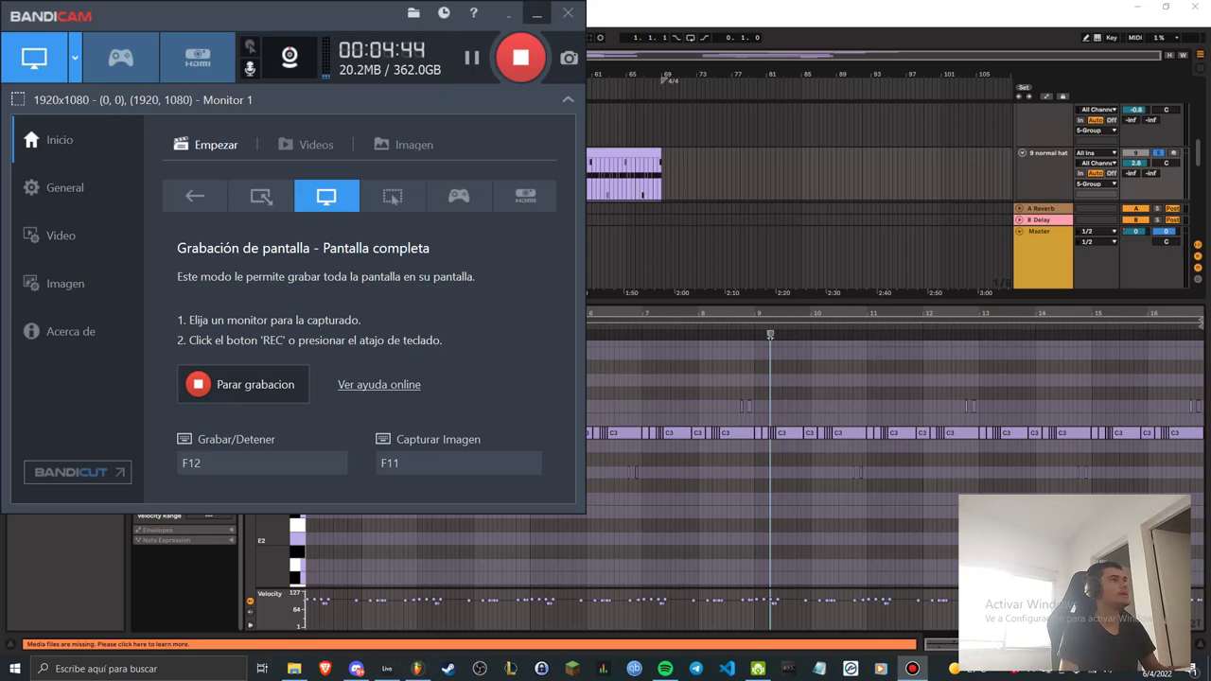
Switch to the Ableton Live project, enlarge the arrangement area and look over its melody and drum tracks.
left_click(537, 13)
scroll(643, 170, "up", 4)
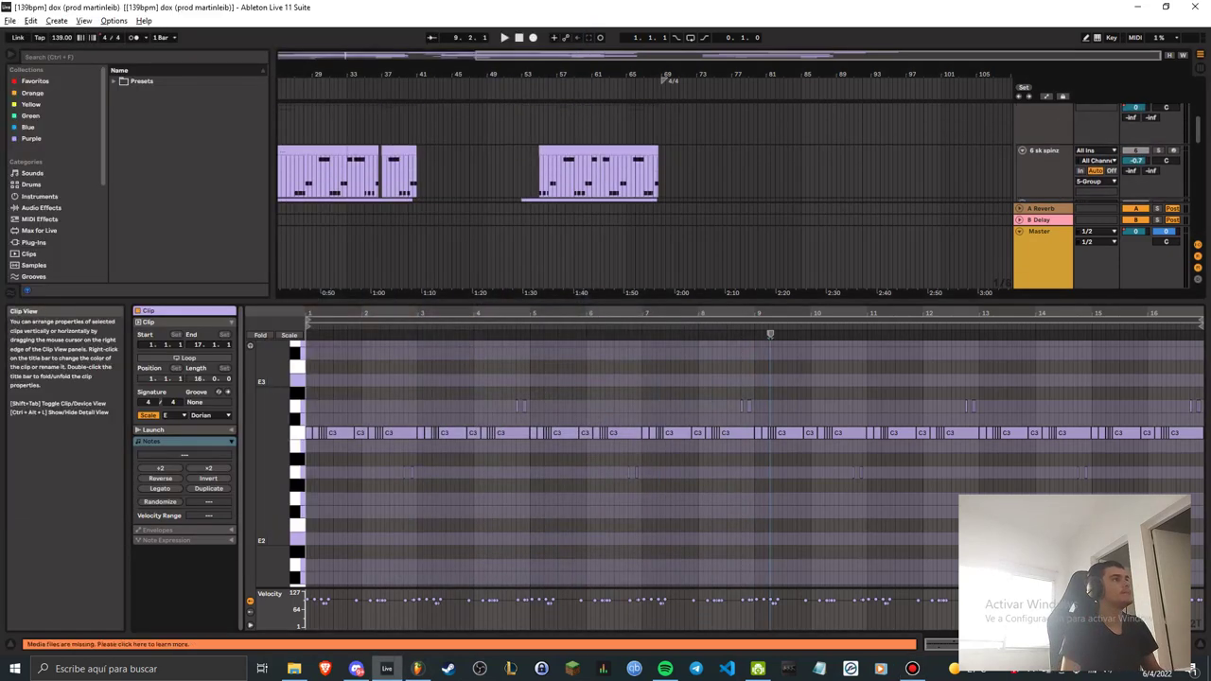
left_click_drag(644, 299, 643, 446)
key("Tab")
key("Tab")
scroll(643, 247, "down", 2)
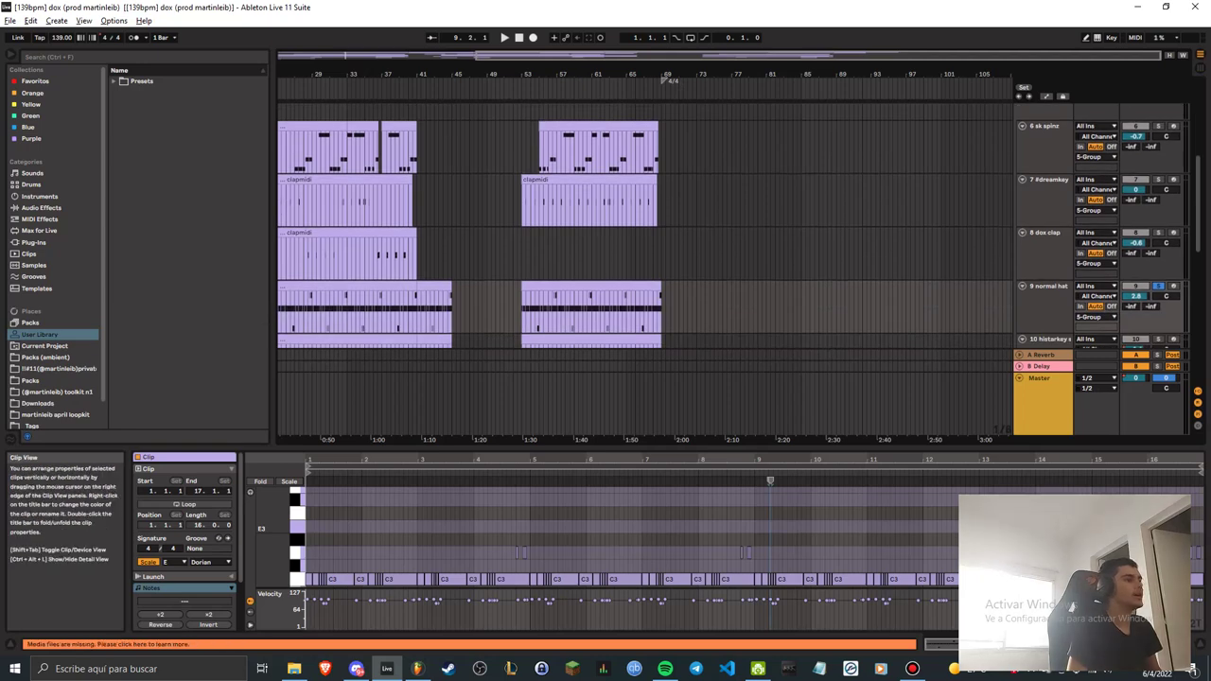
left_click_drag(606, 446, 605, 478)
scroll(606, 317, "down", 2)
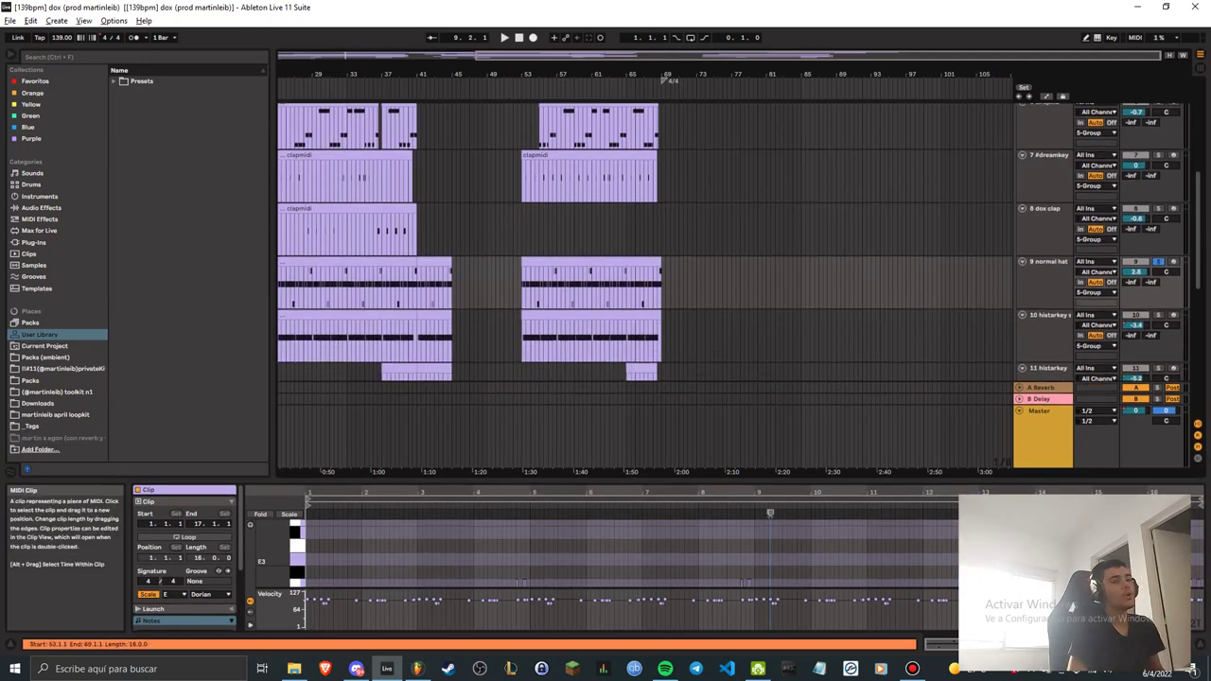
scroll(644, 241, "up", 6)
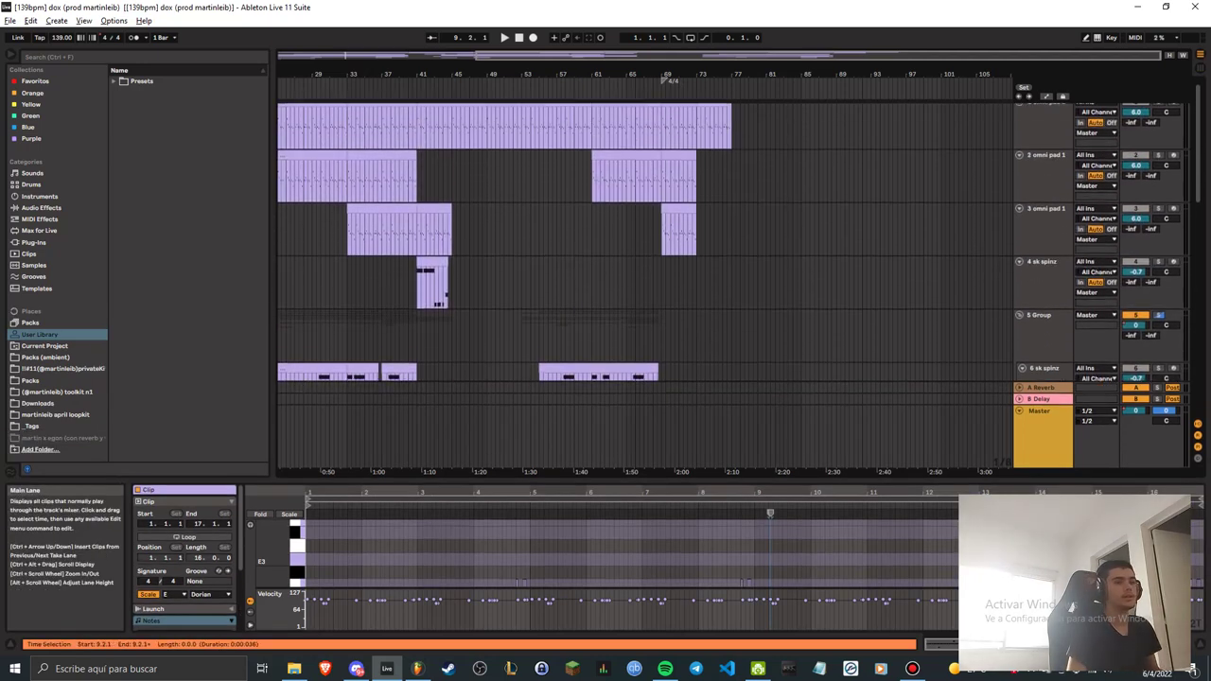
scroll(643, 241, "up", 1)
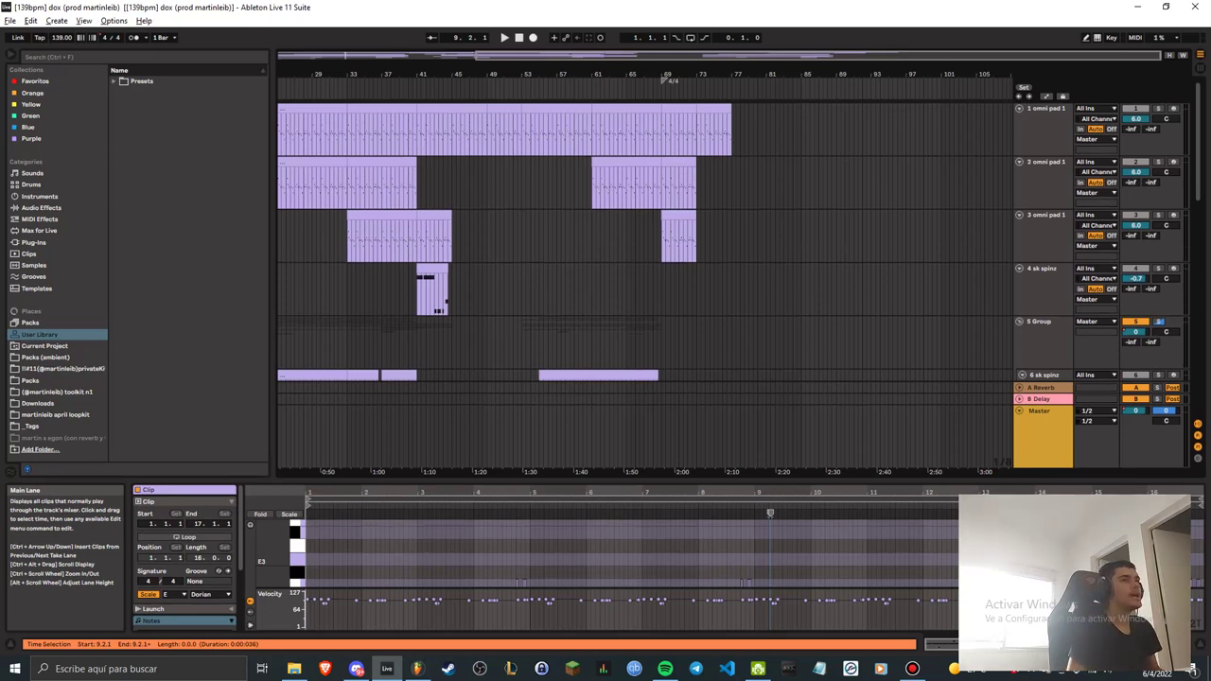
scroll(644, 241, "down", 6)
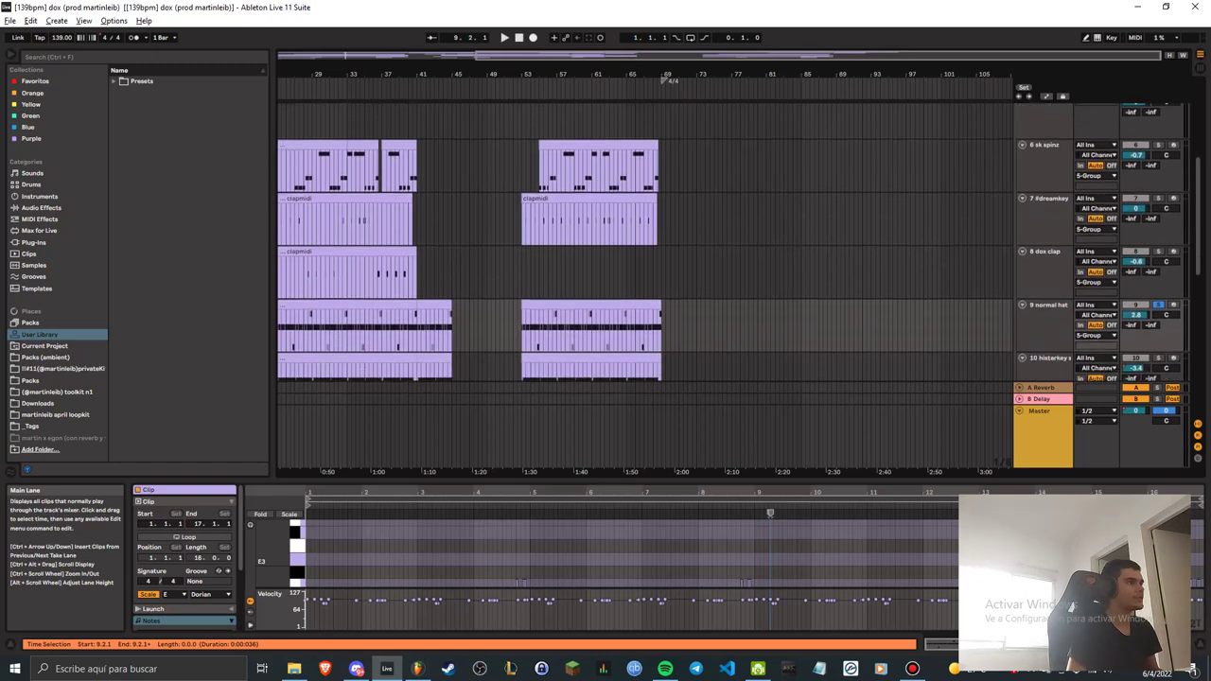
Open the normal hat clip spanning bars 25 to 41 in an enlarged note editor.
double_click(365, 227)
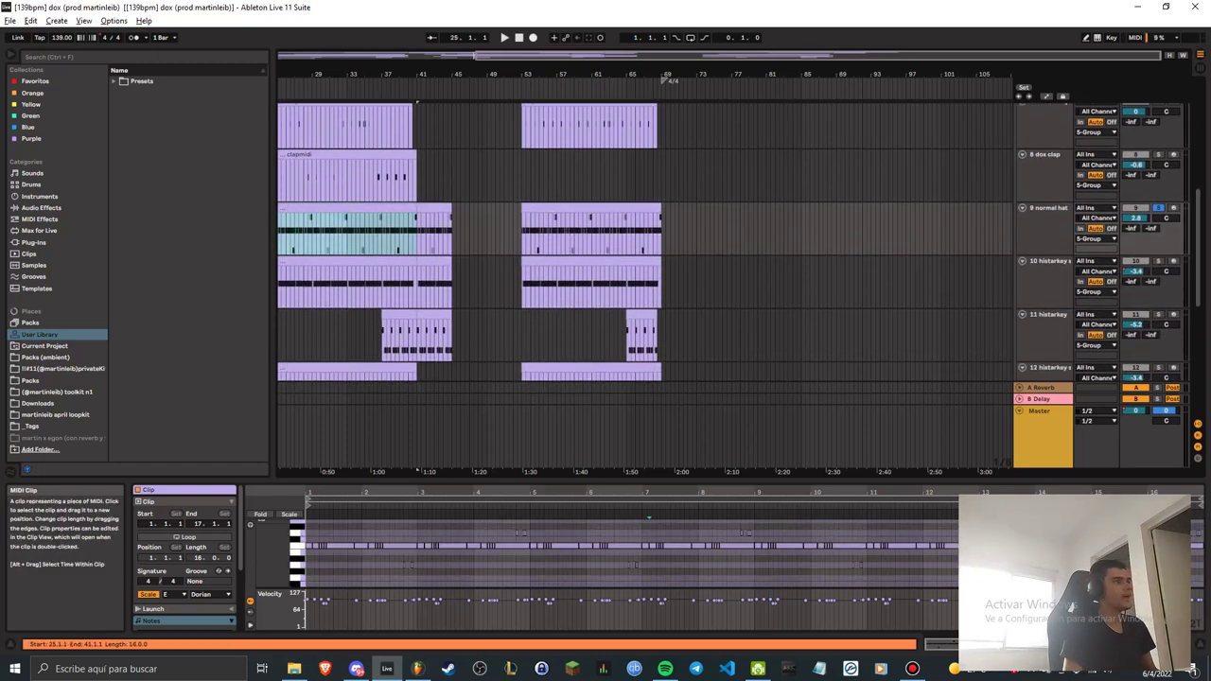
left_click_drag(649, 480, 649, 382)
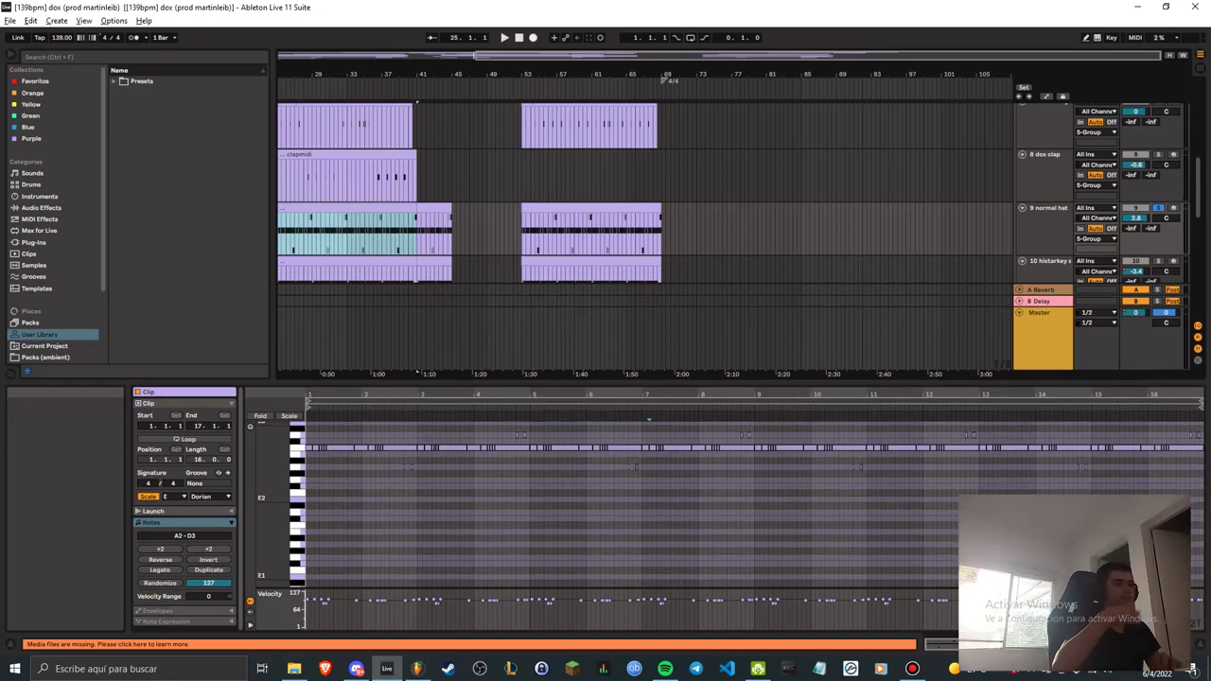
Switch to FL Studio and place three consecutive notes on Do5 from the start of bar 1 in the piano roll.
left_click(418, 669)
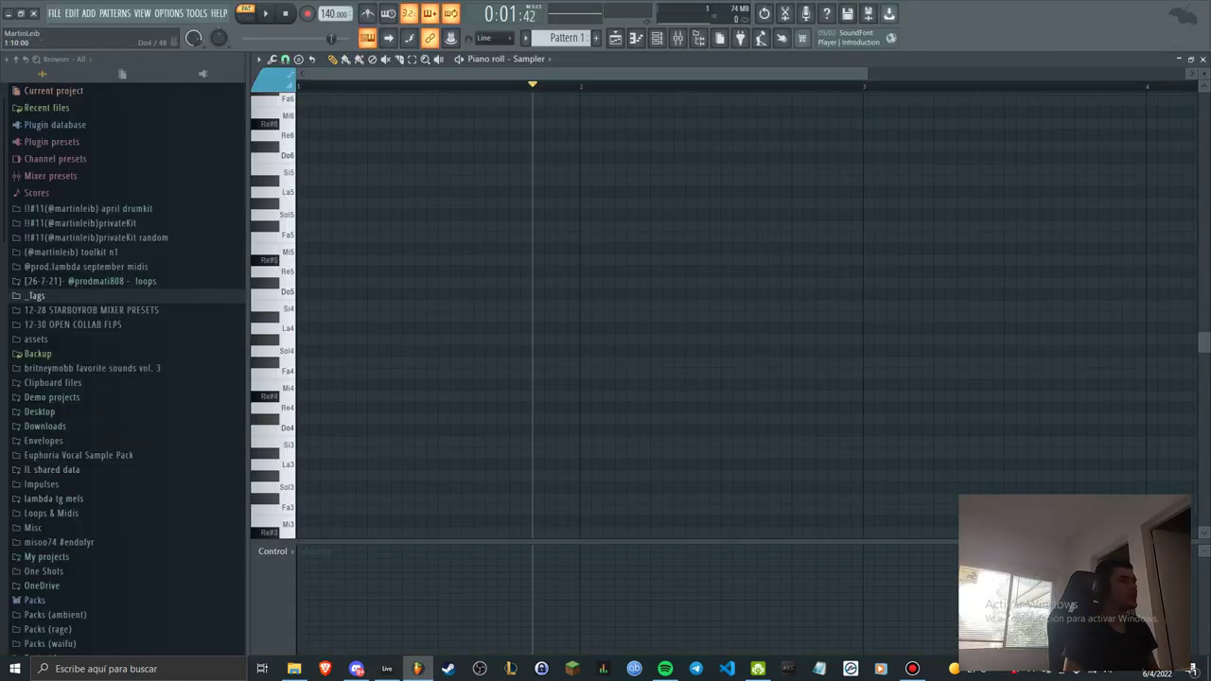
left_click(308, 294)
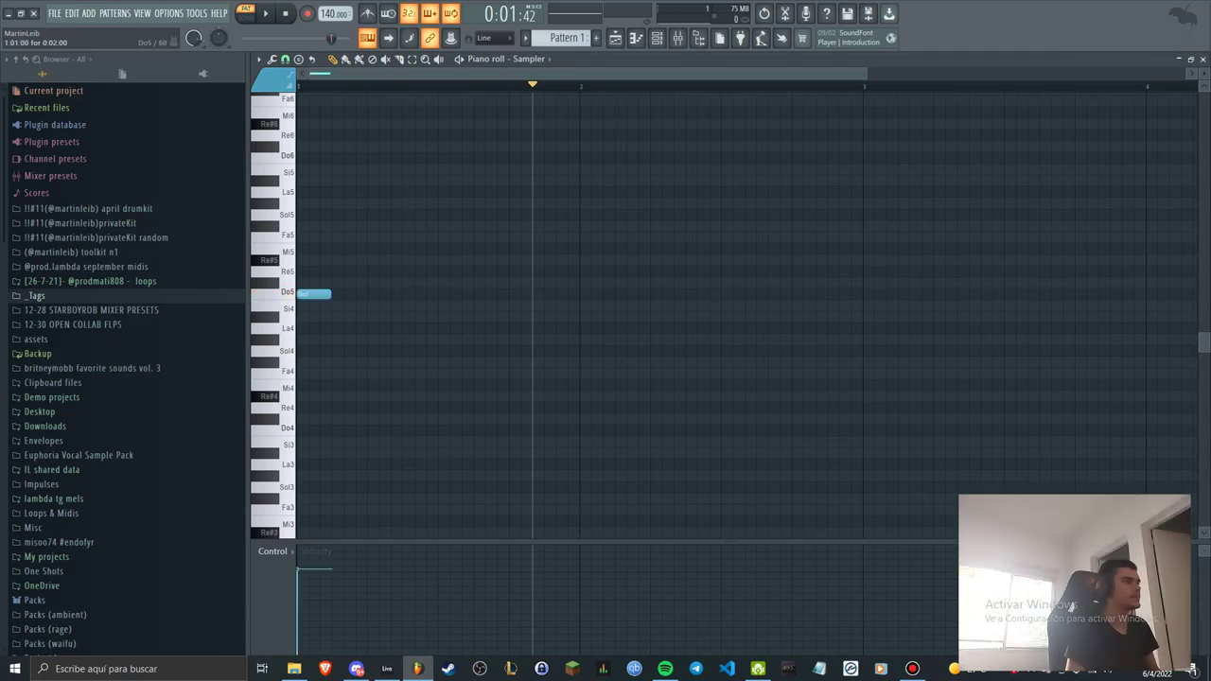
left_click(337, 294)
left_click(356, 294)
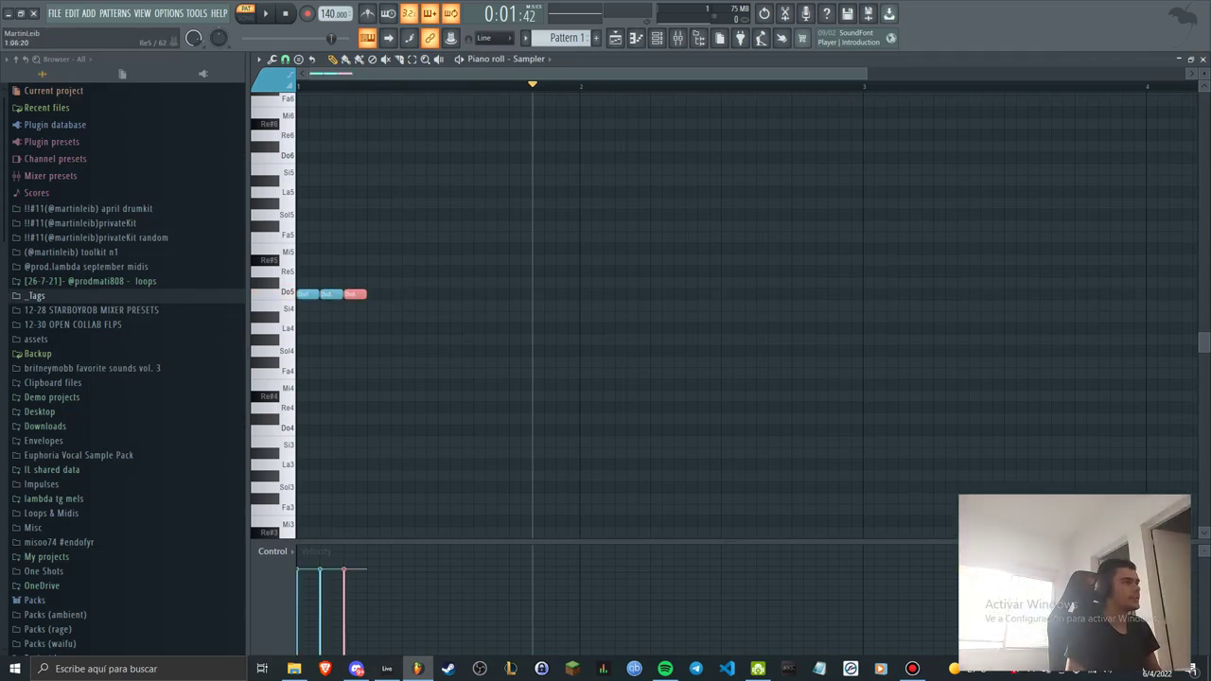
Draw a roll of seven consecutive short notes on Do5 from the middle of bar 1.
left_click(456, 295)
scroll(460, 295, "up", 1)
left_click_drag(466, 294, 447, 294)
left_click(437, 295)
left_click(451, 294)
left_click(465, 295)
left_click(457, 293)
left_click(479, 294)
left_click(473, 294)
Load the hat 12 sample from the private kit's hats folder into the pattern's channel and play the pattern.
left_click(80, 223)
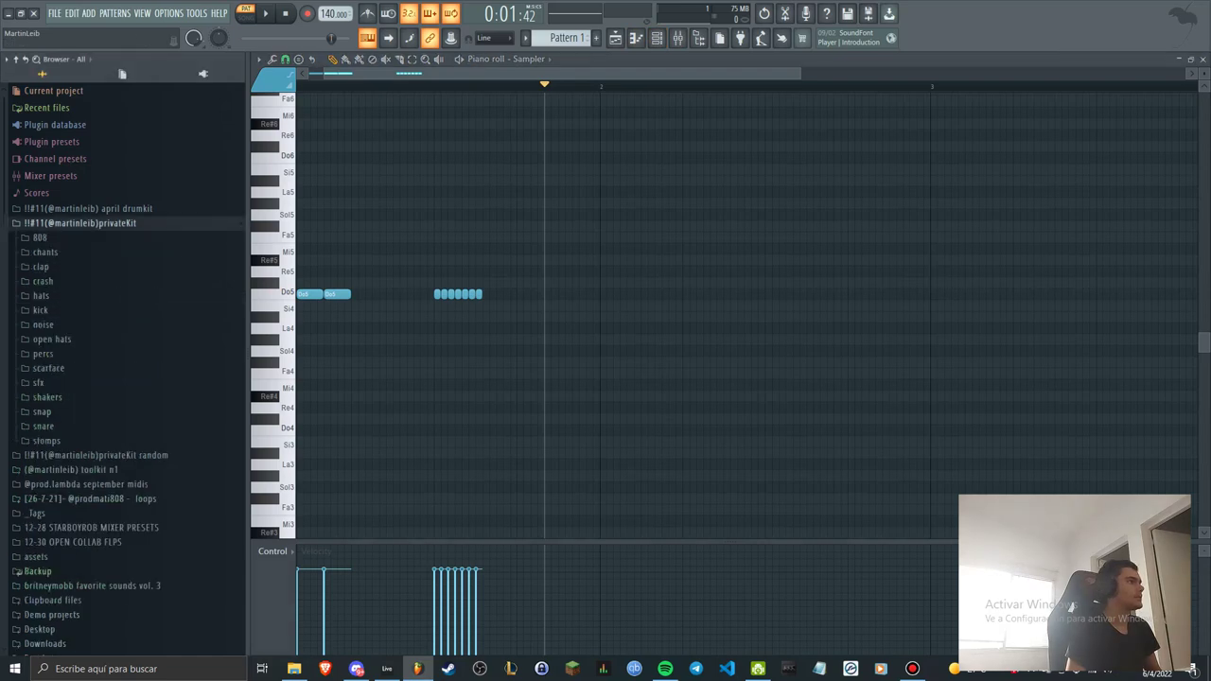
left_click(41, 310)
left_click(657, 38)
left_click_drag(63, 358, 464, 156)
key("space")
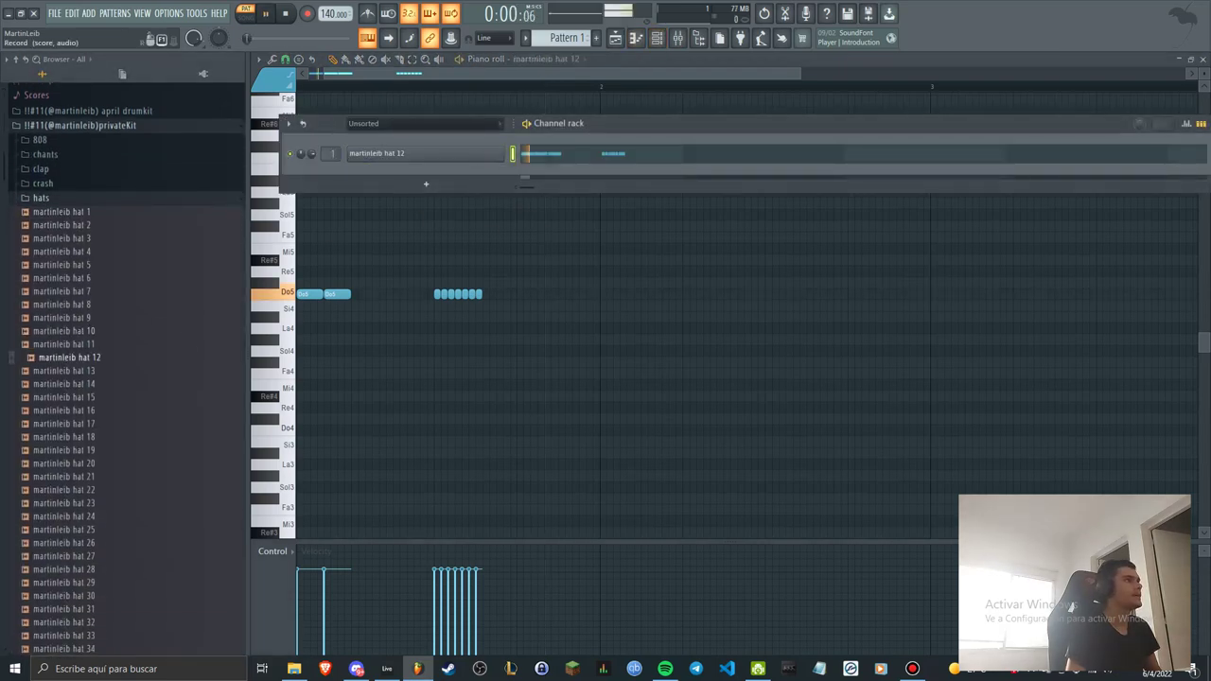
Add one short Do5 note at the start of bar 2 and stop playback.
left_click(657, 37)
left_click(609, 295)
key("space")
left_click_drag(609, 294, 602, 294)
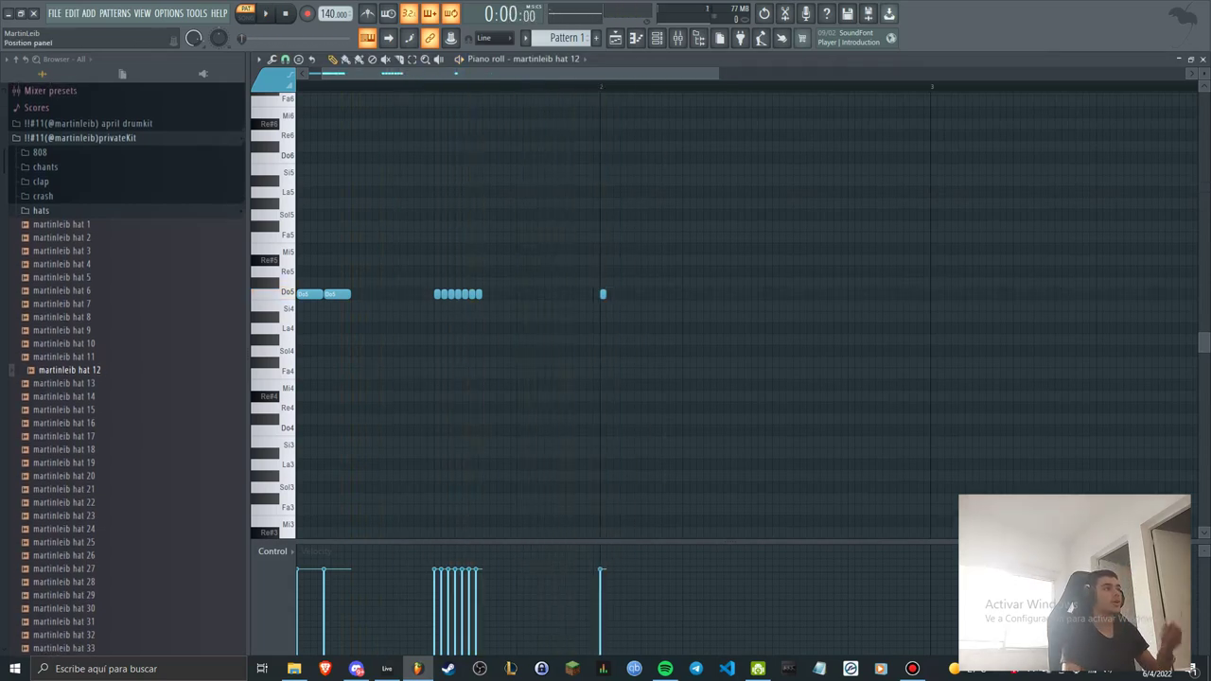
Set the piano roll's snap to 1/3 step and bring the start of bar 1 back into view.
left_click(285, 58)
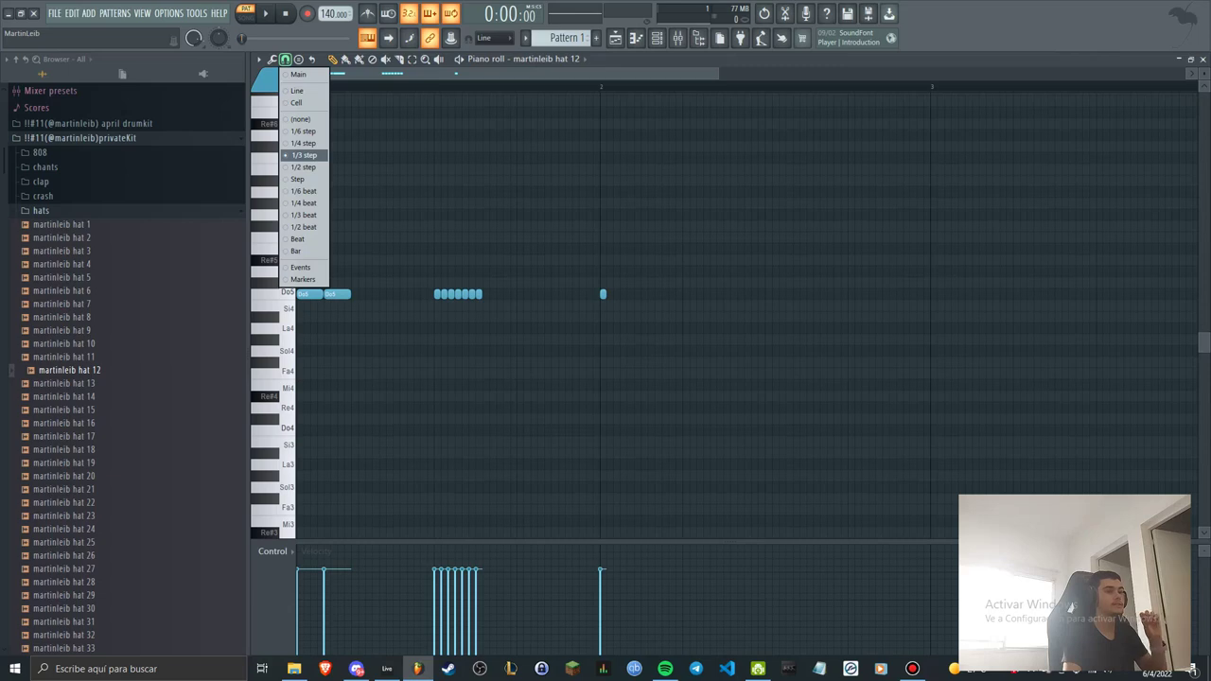
left_click(308, 155)
left_click_drag(407, 74, 376, 74)
left_click_drag(535, 236, 300, 260)
right_click(300, 260)
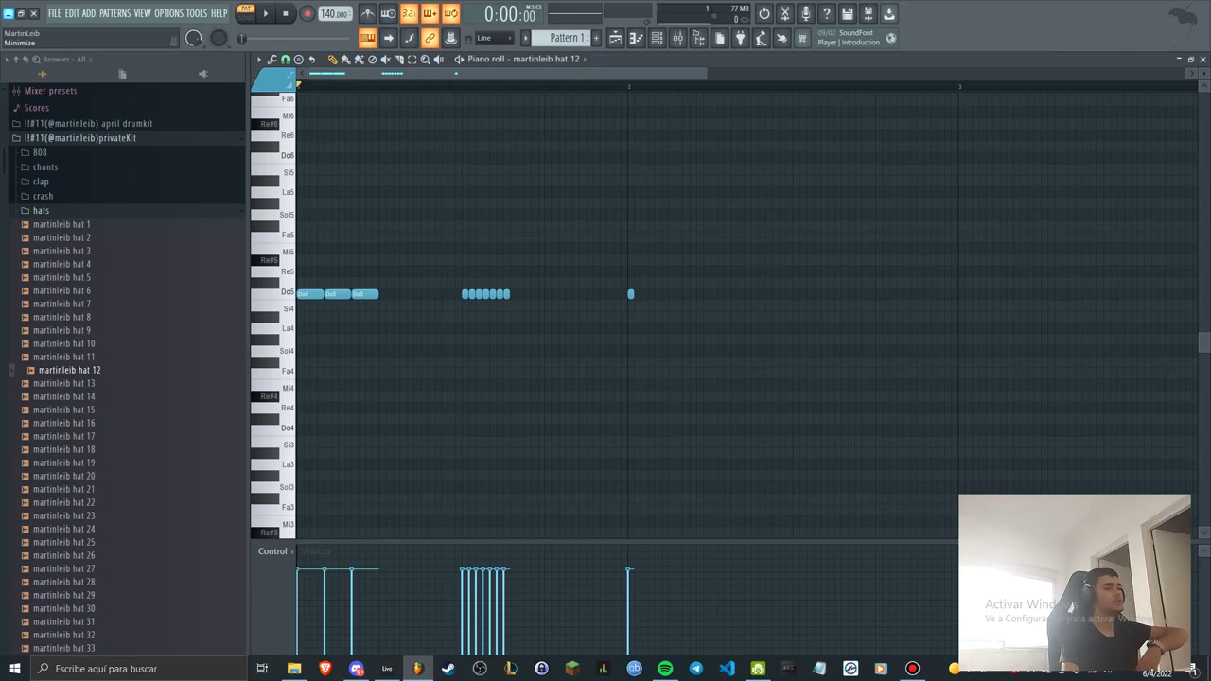
Return to Ableton Live and check the note editor's fixed grid and triplet grid options.
left_click(8, 14)
right_click(649, 481)
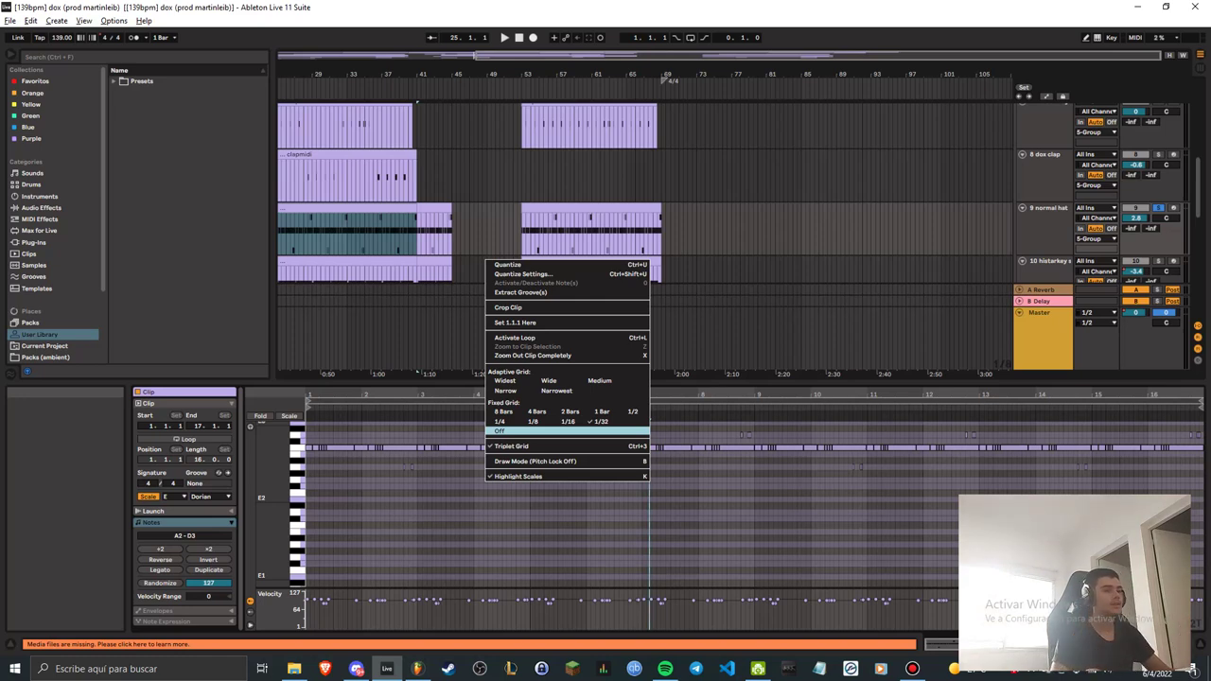
left_click(644, 445)
Examine the note pattern of the normal hat clip across its octaves.
scroll(649, 452, "up", 1)
scroll(312, 491, "up", 3)
scroll(312, 491, "down", 3)
scroll(311, 493, "up", 2)
scroll(310, 494, "up", 1)
scroll(310, 495, "down", 1)
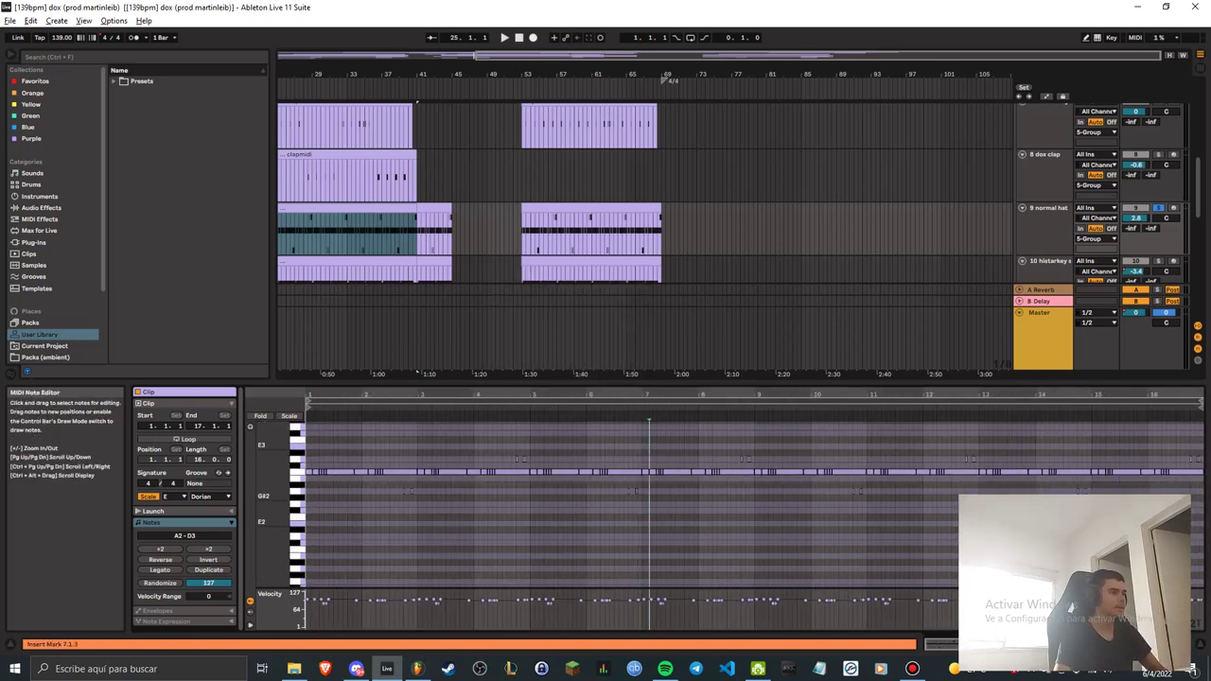
key("minus")
key("minus")
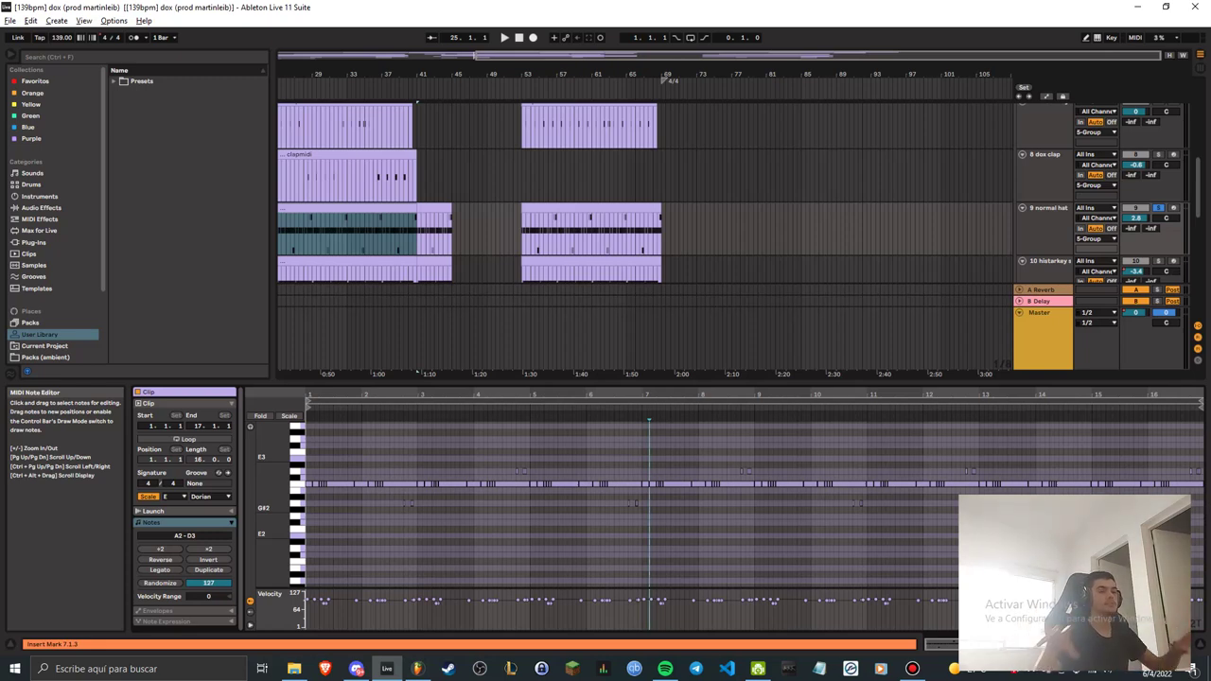
Play the soloed normal hat track from bar 25 and show the file management view before stopping playback.
scroll(644, 189, "down", 1)
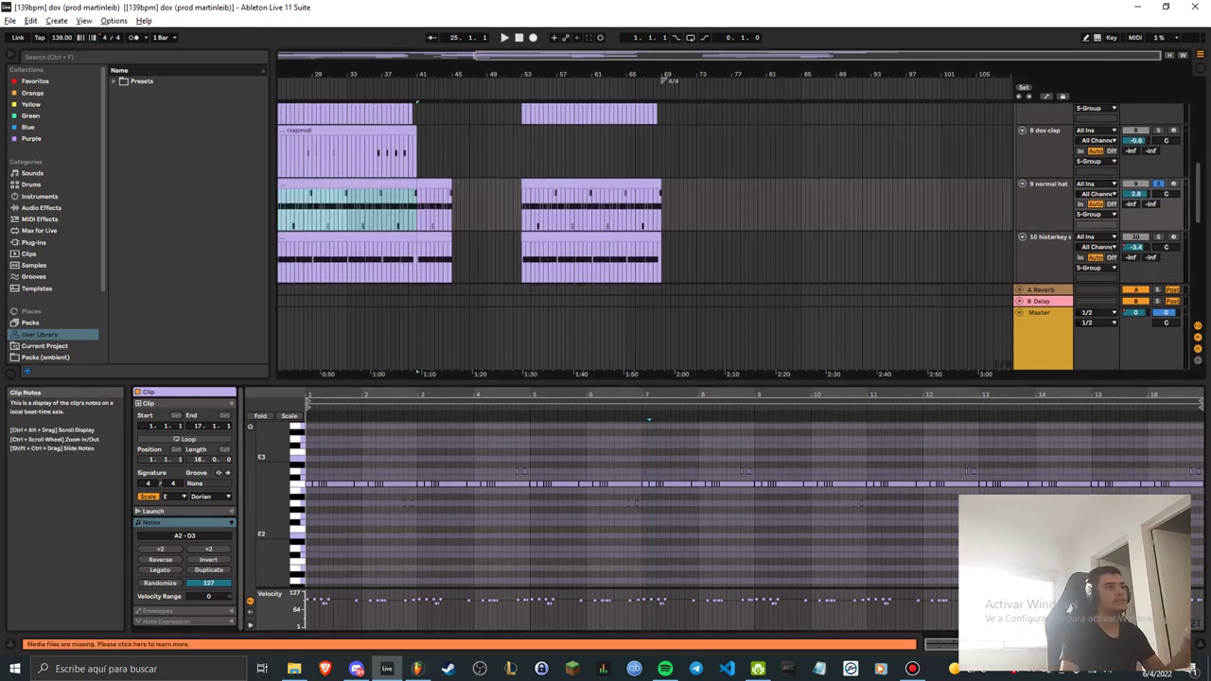
key("space")
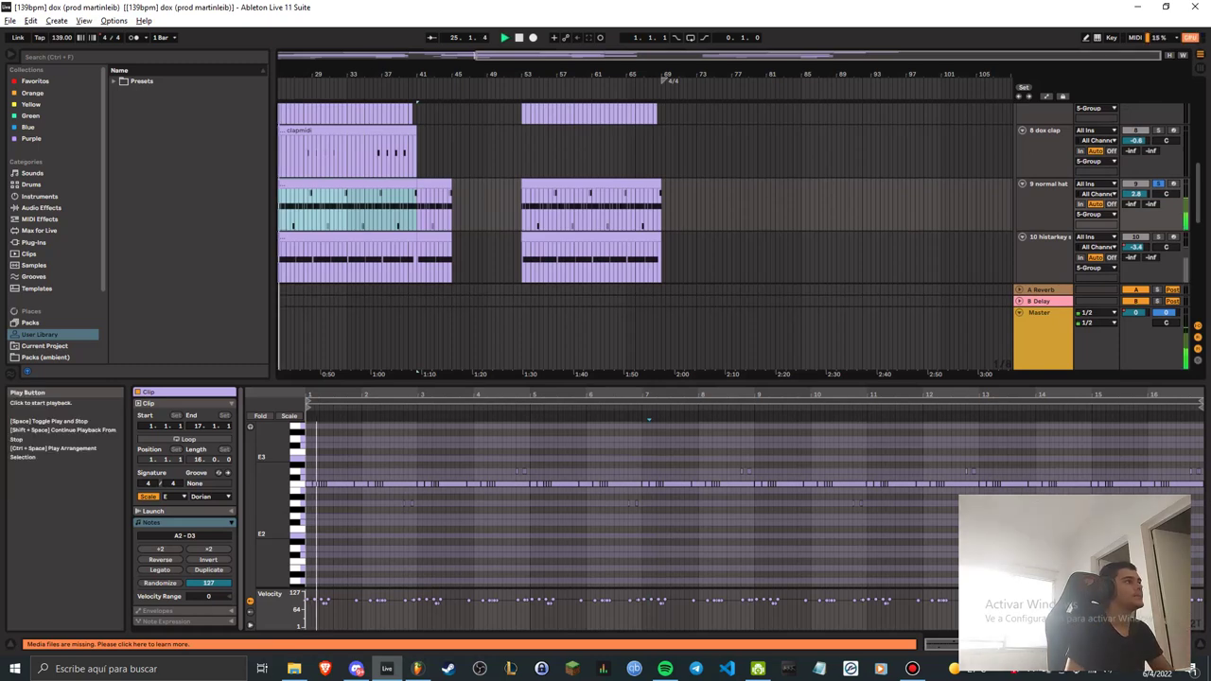
left_click(649, 530)
scroll(649, 530, "down", 1)
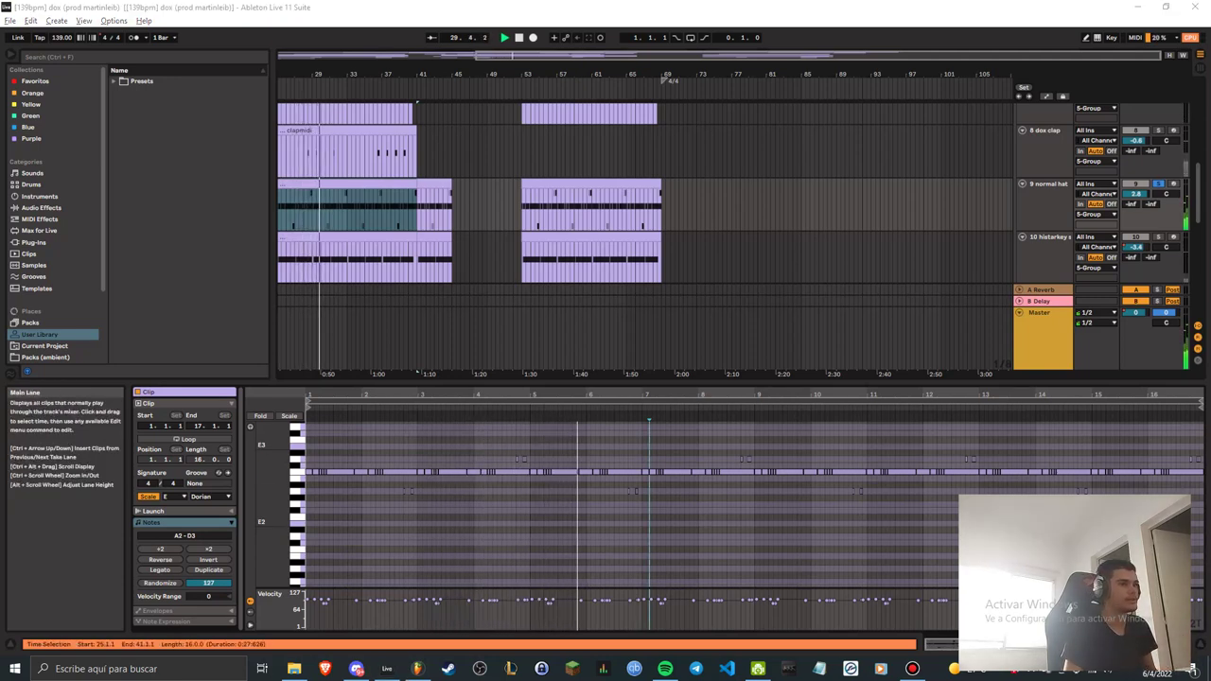
left_click_drag(606, 380, 606, 390)
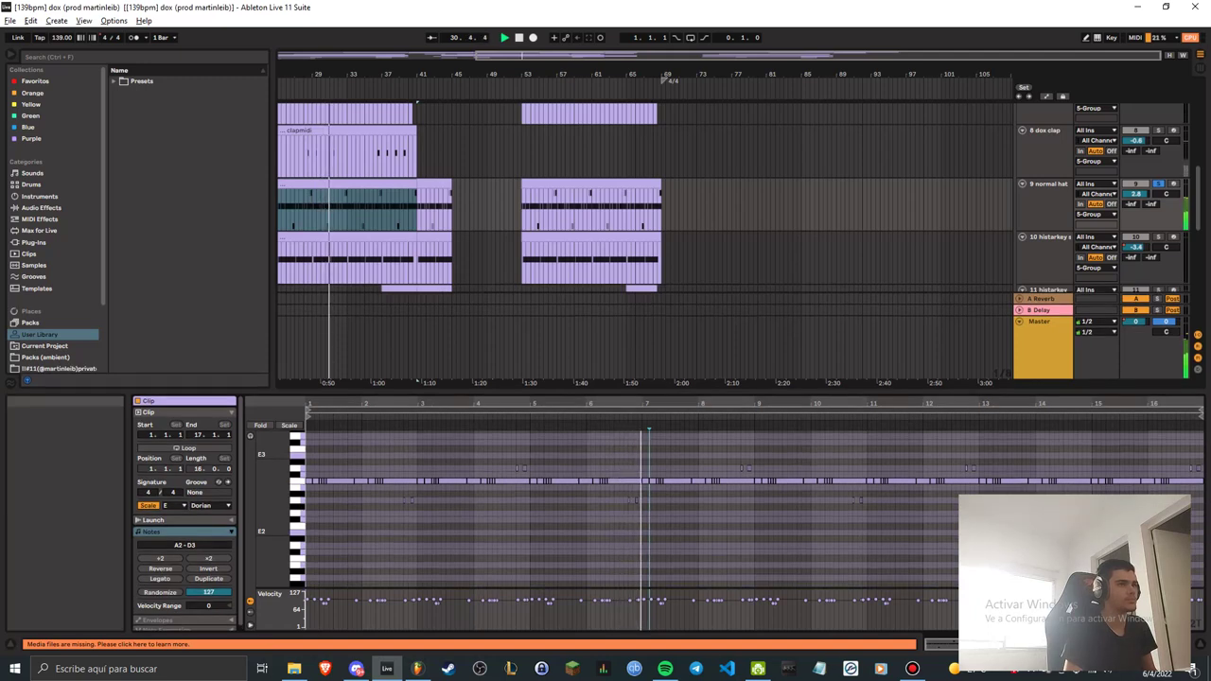
left_click(10, 21)
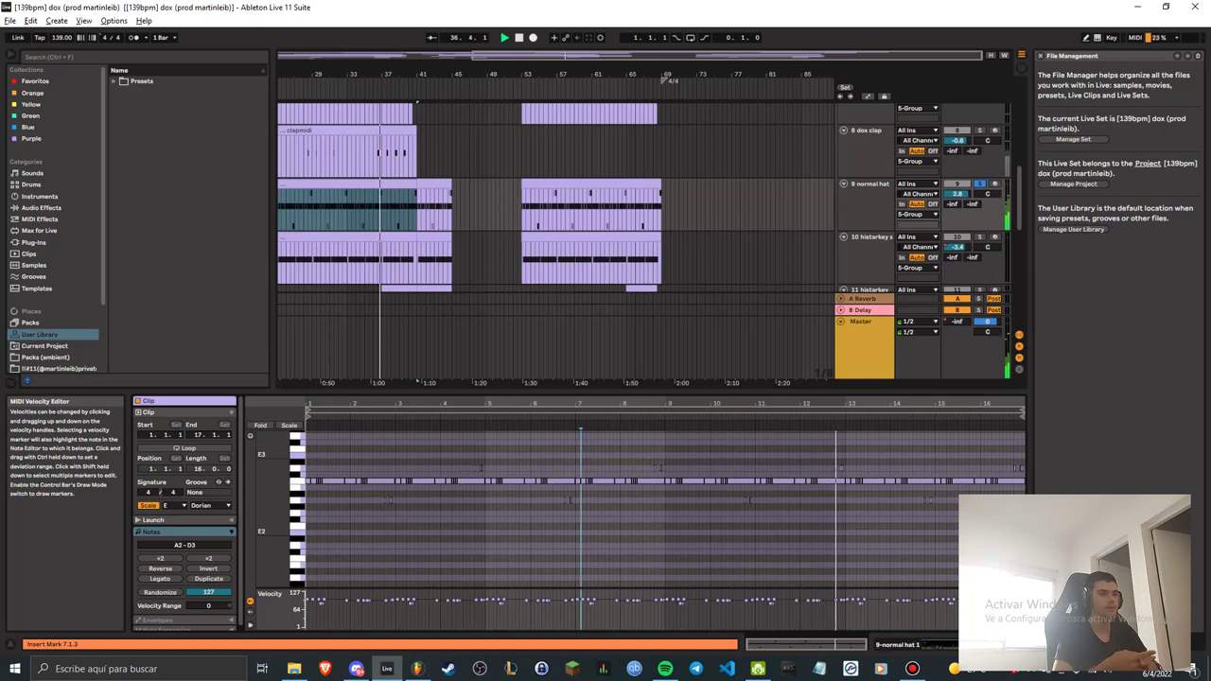
key("space")
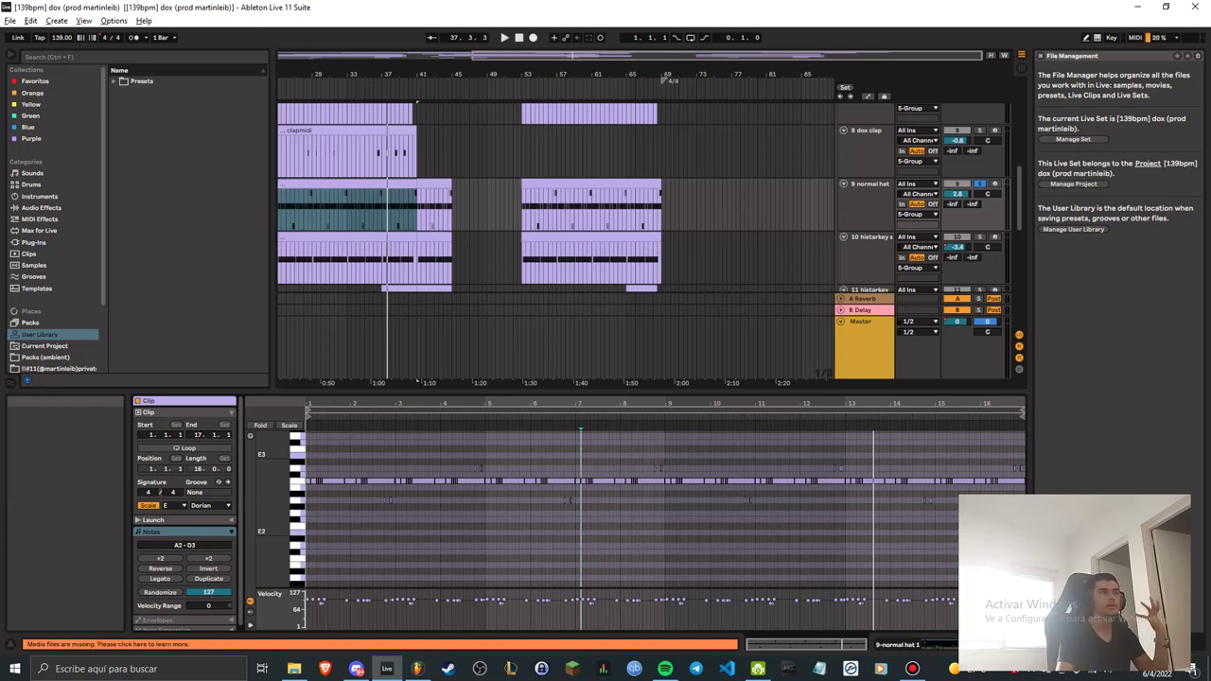
Open the histarkey snare clip on track 10 and play it soloed from bar 25, examining its notes up close.
left_click(504, 38)
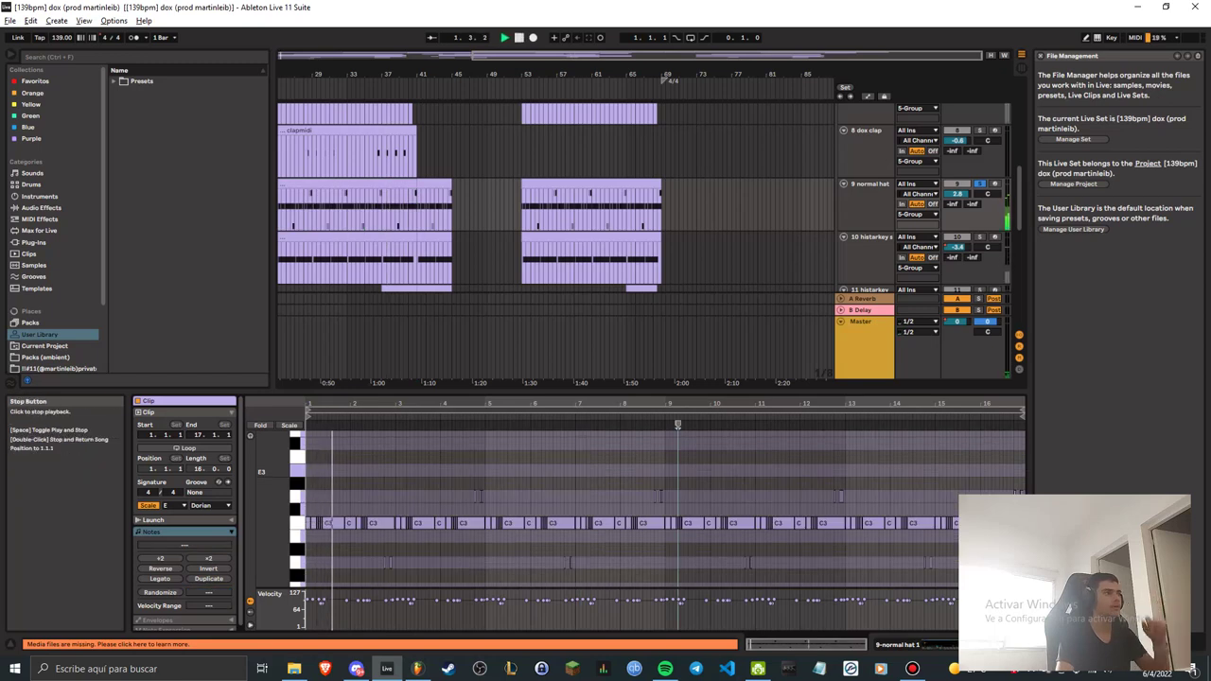
left_click(326, 237)
scroll(327, 238, "down", 1)
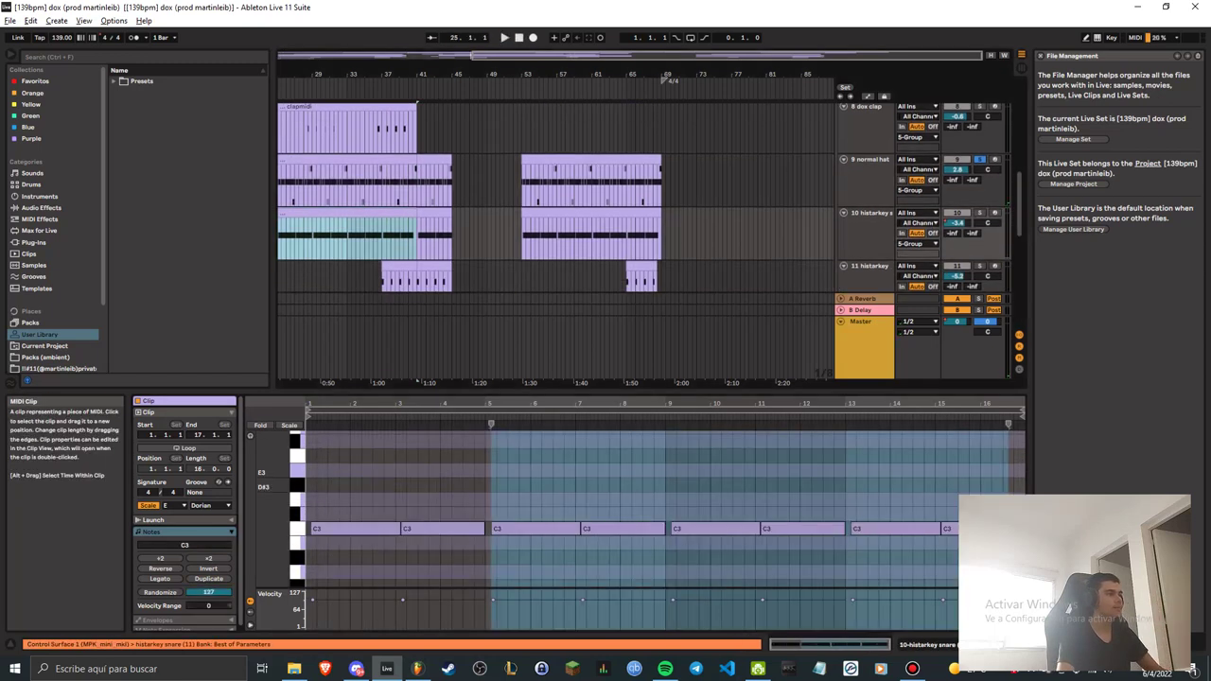
key("space")
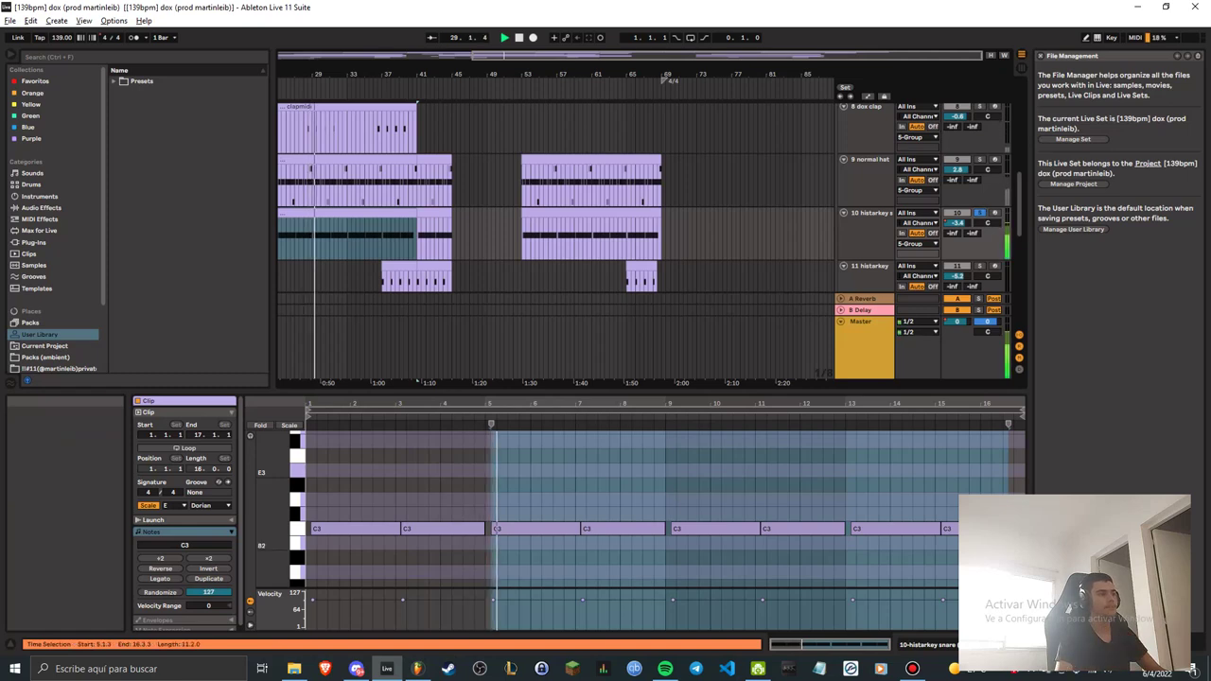
scroll(553, 516, "up", 3)
scroll(639, 529, "up", 3)
scroll(603, 529, "down", 3)
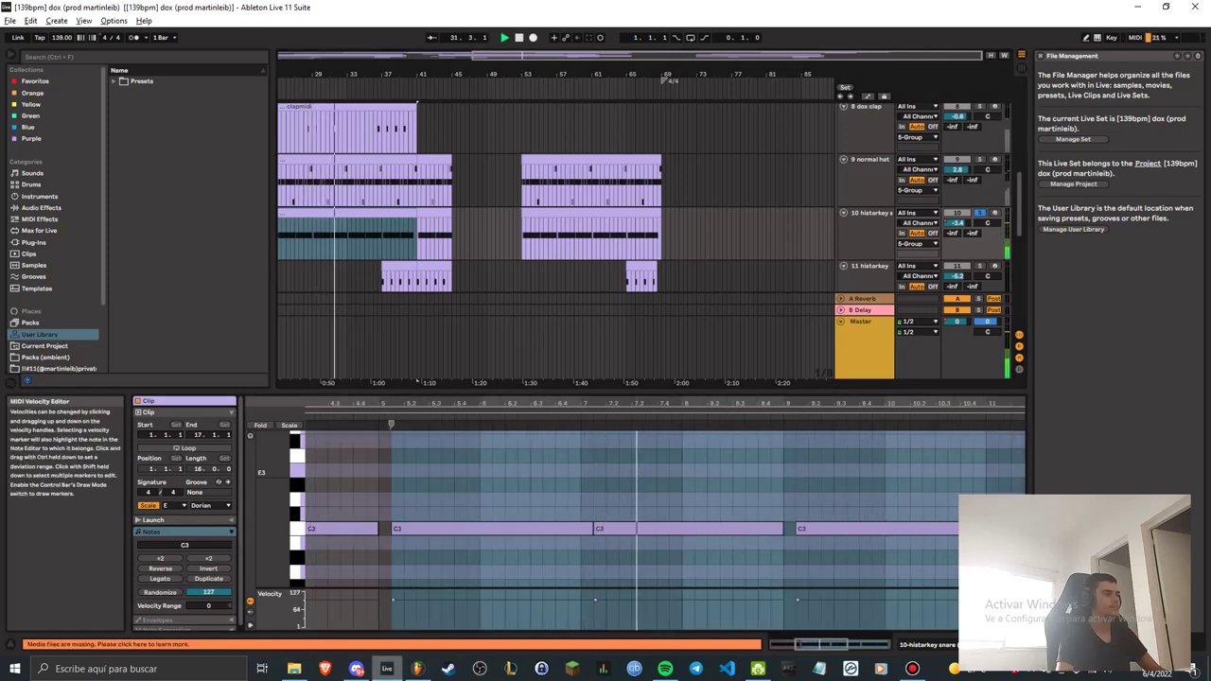
Switch to the FL Studio piano roll, place Do5 hat notes at the start of bars 1 and 3, and play the pattern.
left_click(417, 669)
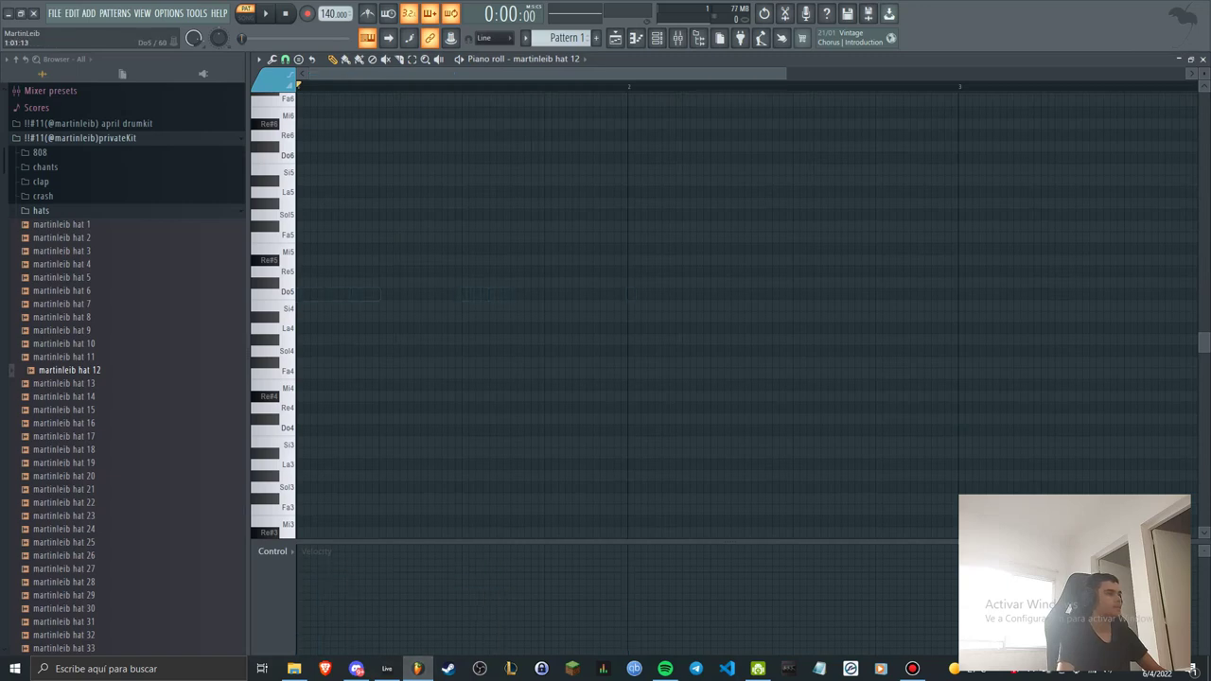
key("space")
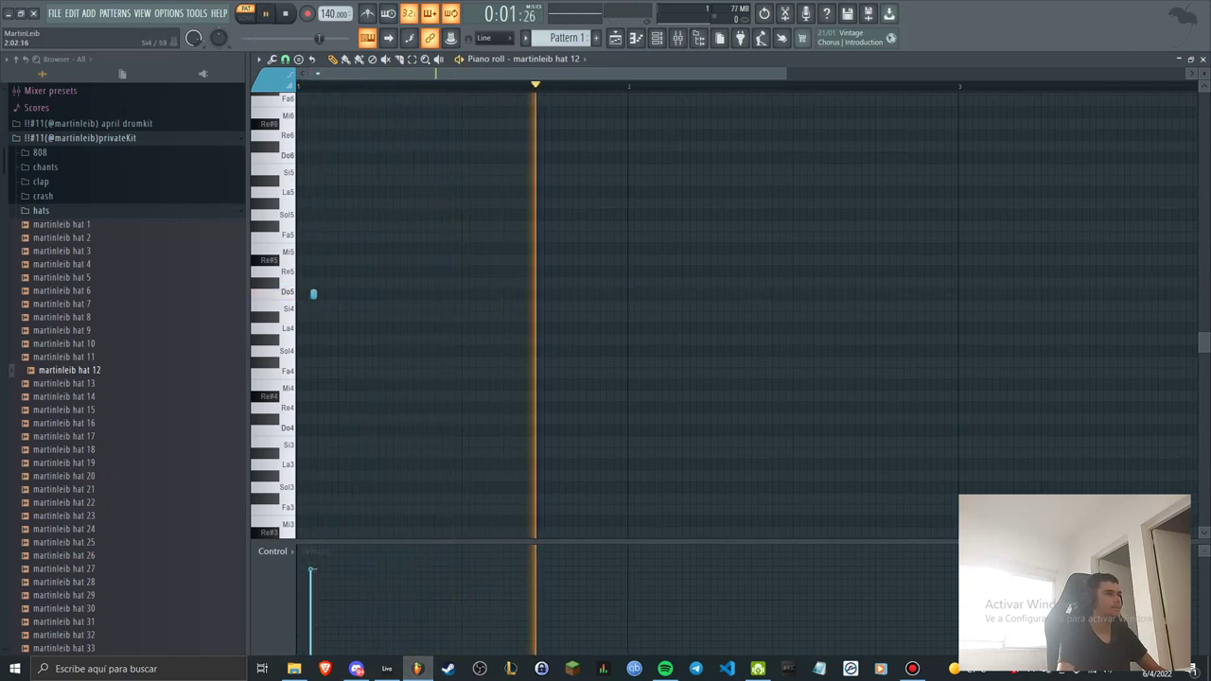
left_click(1003, 294)
scroll(897, 396, "down", 2)
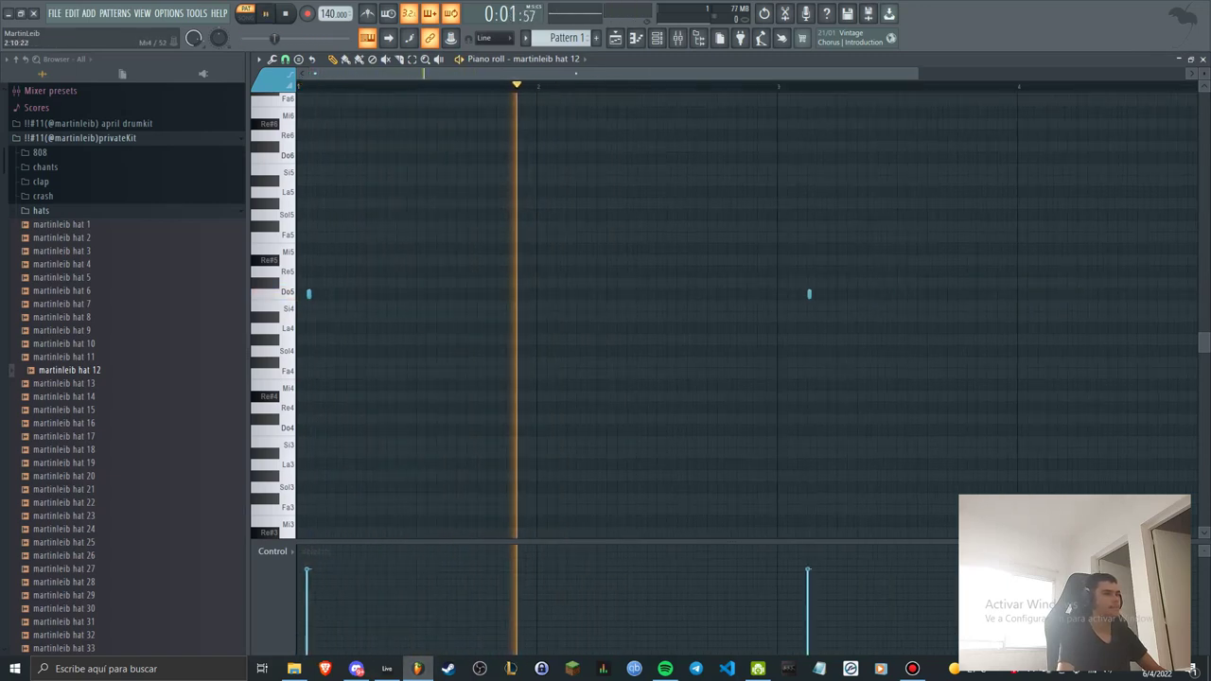
key("space")
key("alt+Tab")
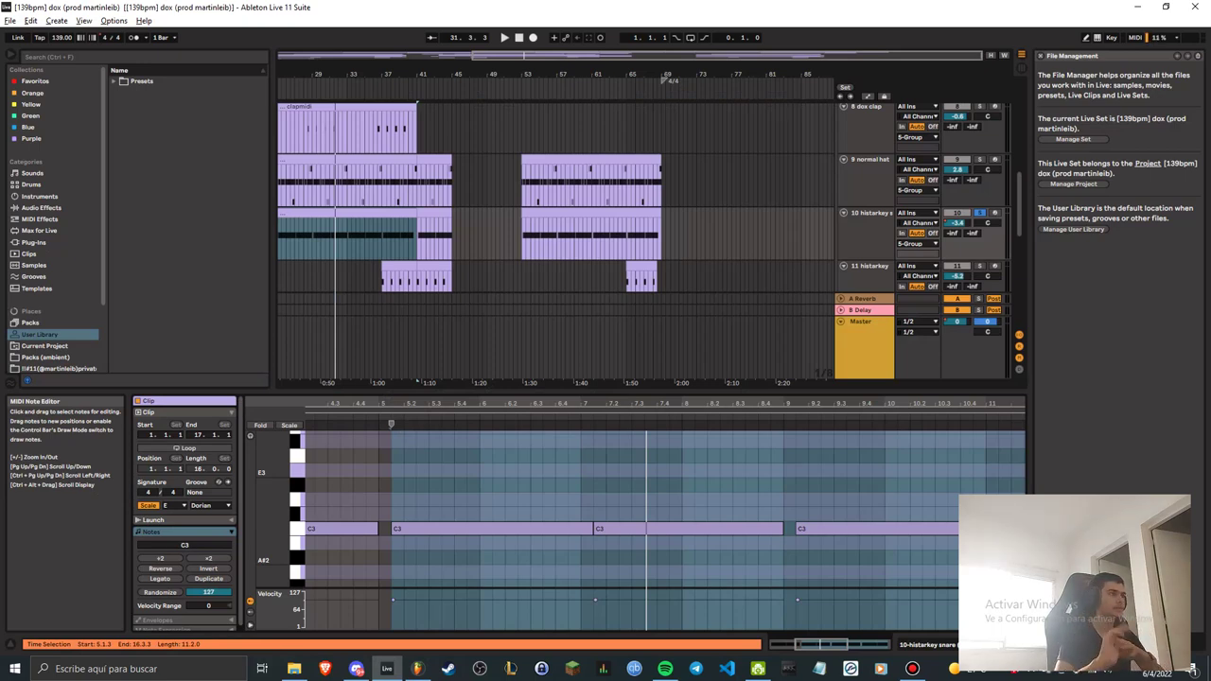
Return to Ableton Live, select the clapmidi clips on tracks 7 and 8, and play them soloed from bar 21.
scroll(433, 180, "up", 4)
left_click_drag(433, 175, 252, 225)
left_click_drag(272, 501, 272, 490)
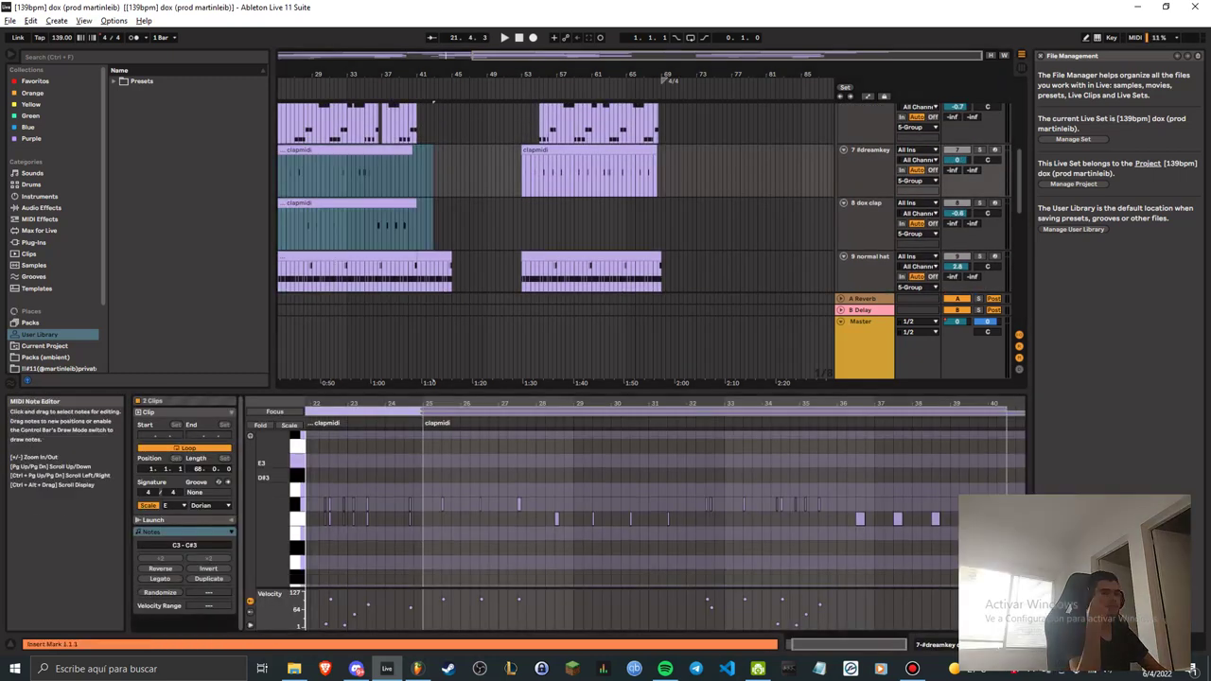
scroll(653, 511, "down", 3)
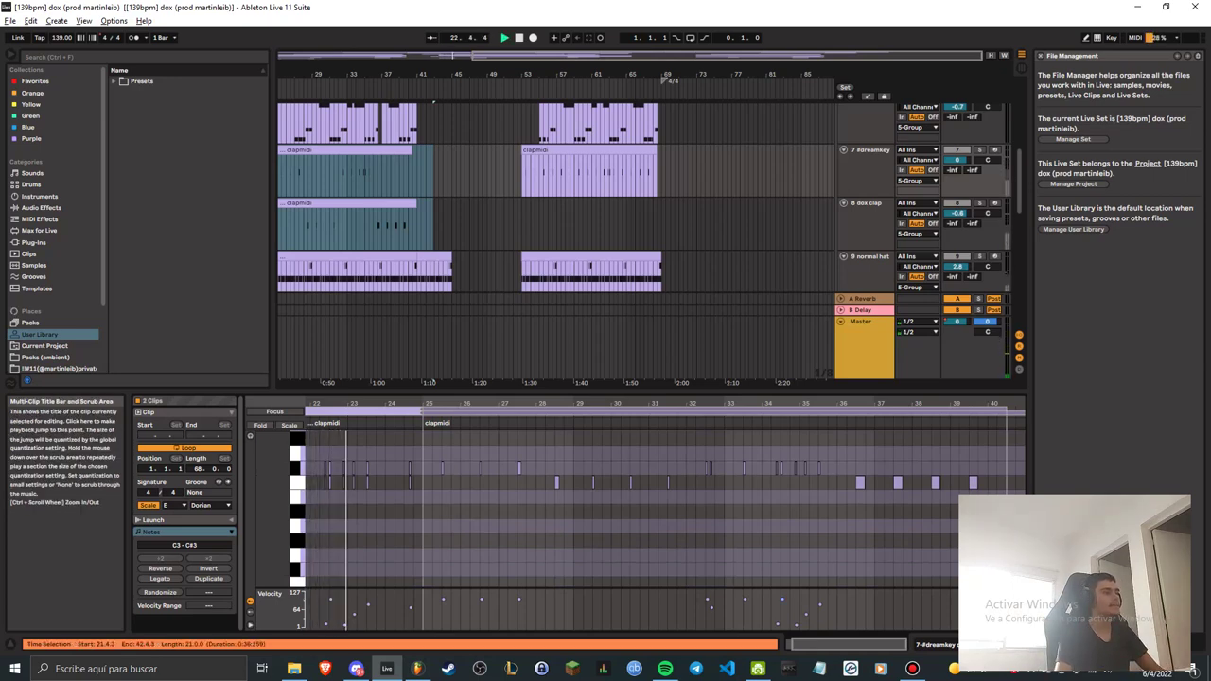
scroll(653, 198, "up", 5)
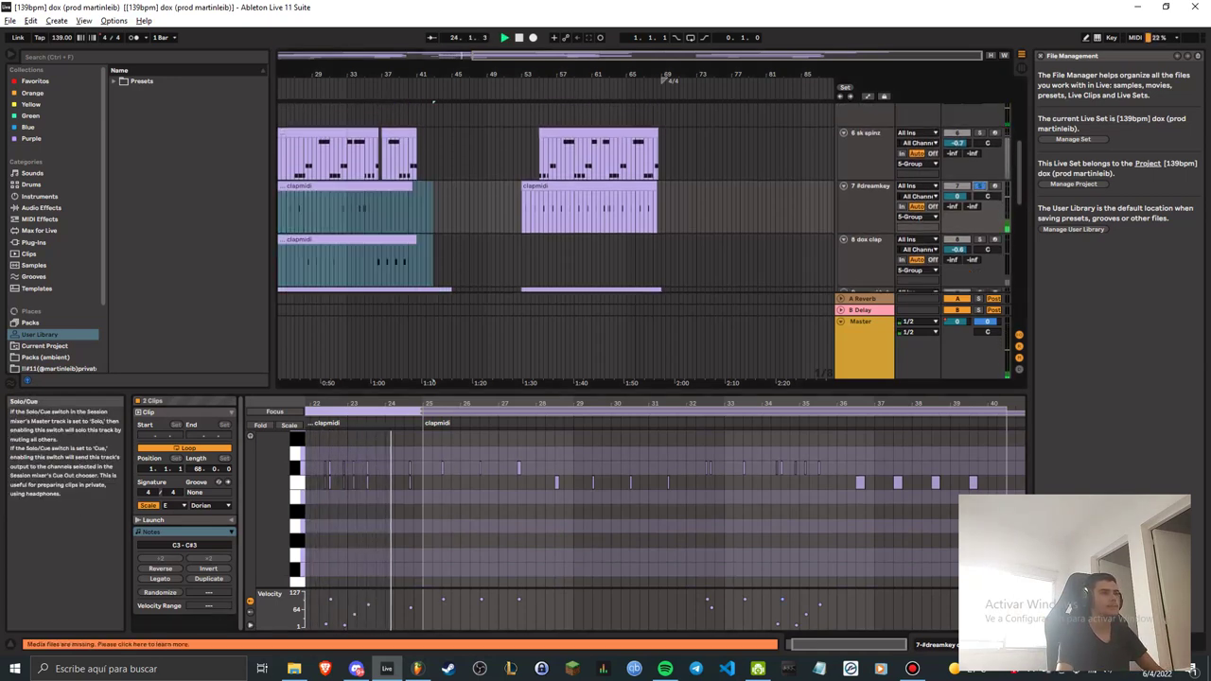
scroll(568, 236, "down", 2)
scroll(657, 511, "down", 1)
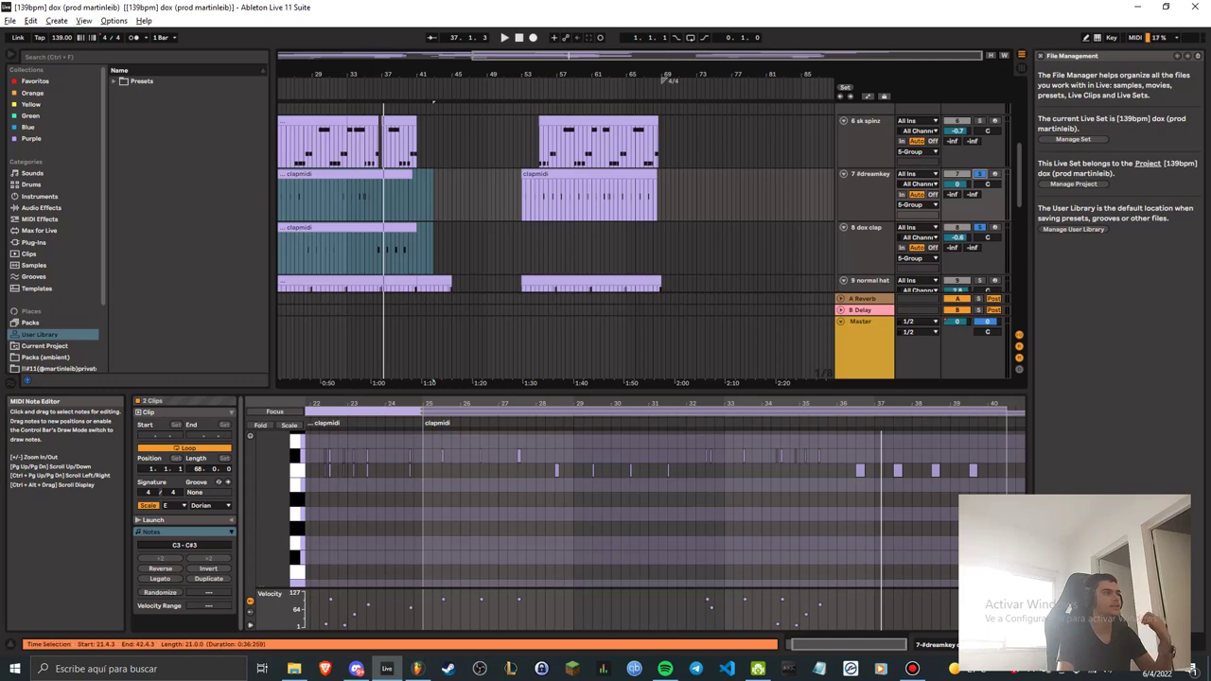
Open the track 11 percussion clip at bar 41 and solo its track for playback.
scroll(434, 101, "down", 4)
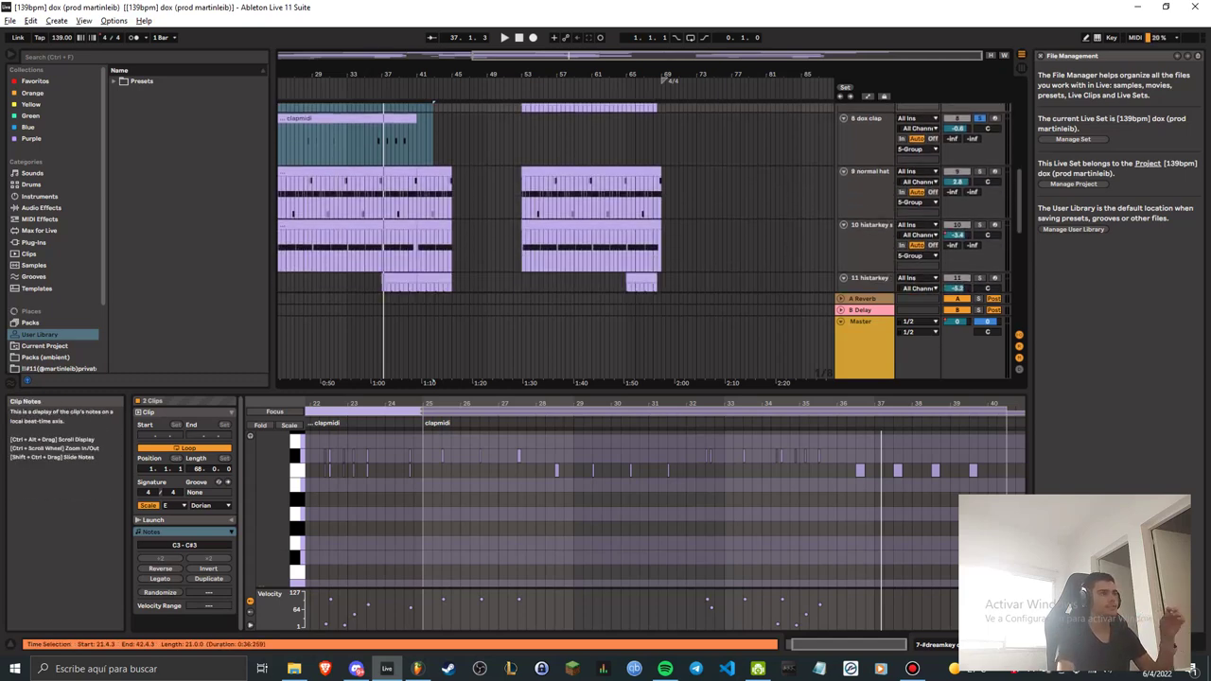
scroll(434, 100, "down", 3)
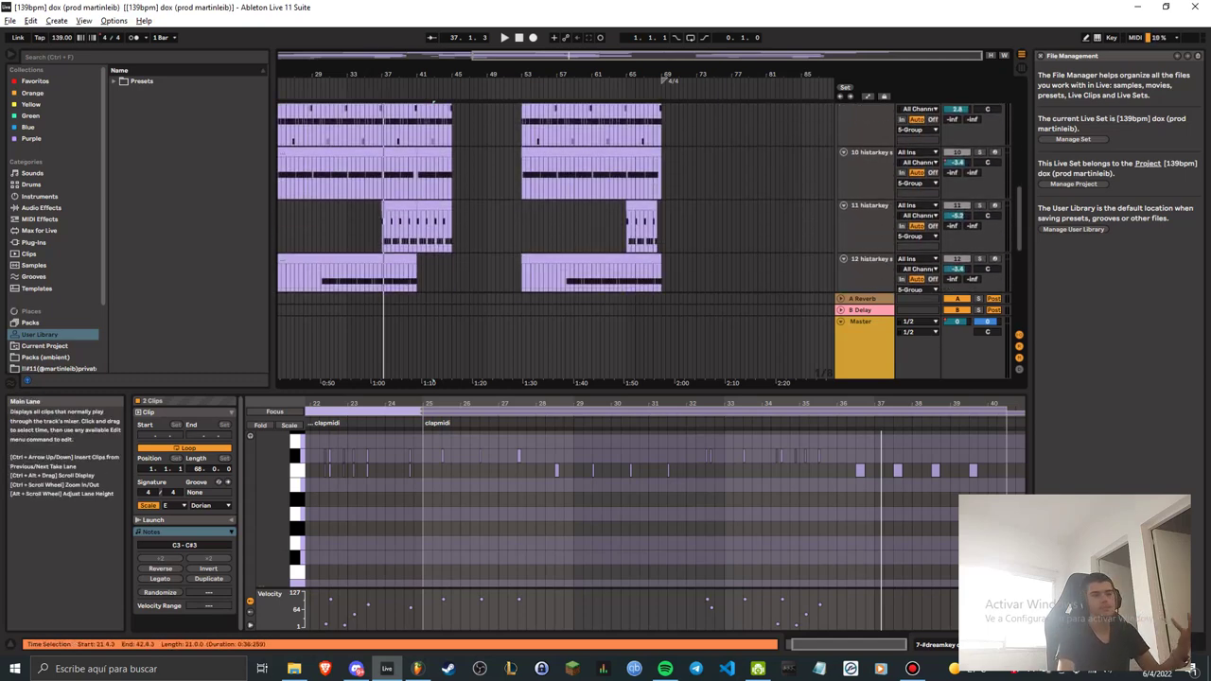
scroll(433, 101, "down", 2)
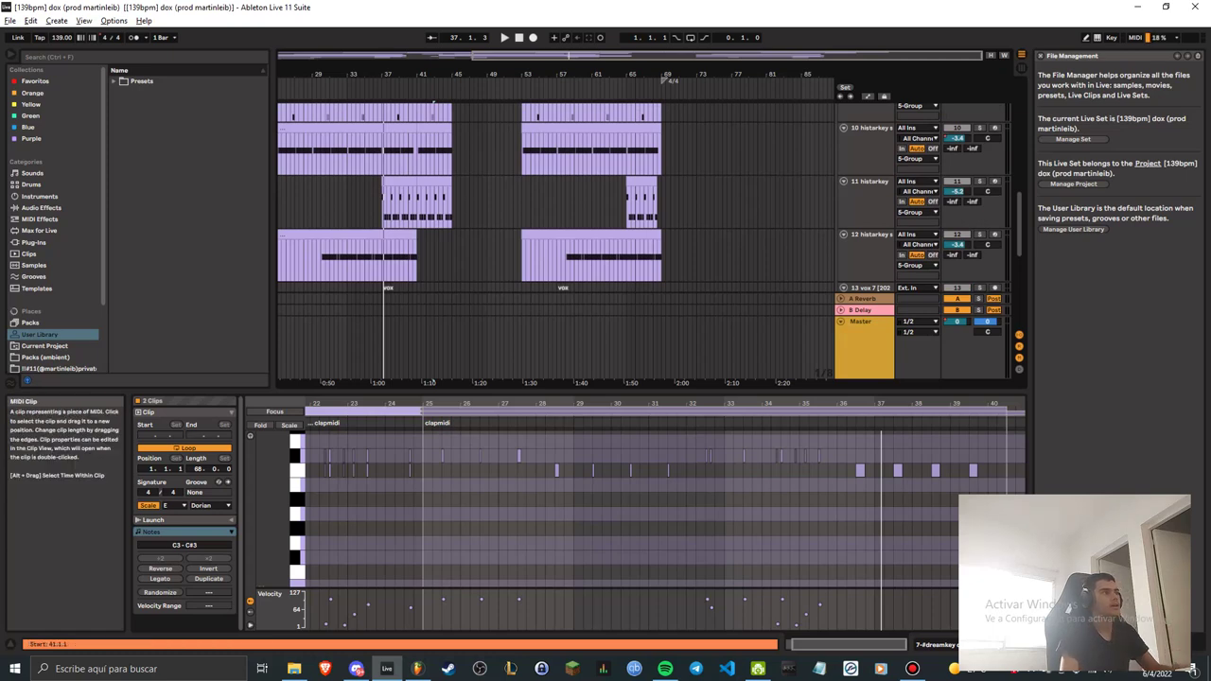
left_click(435, 181)
scroll(665, 511, "down", 5)
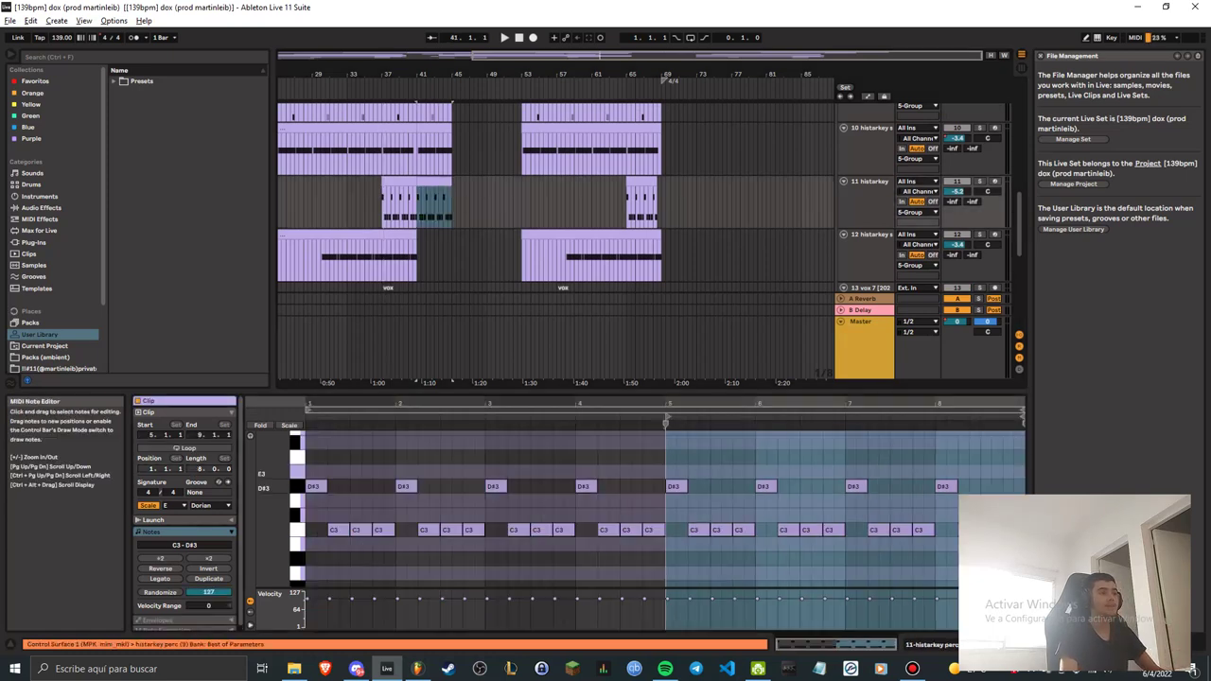
key("space")
left_click(980, 181)
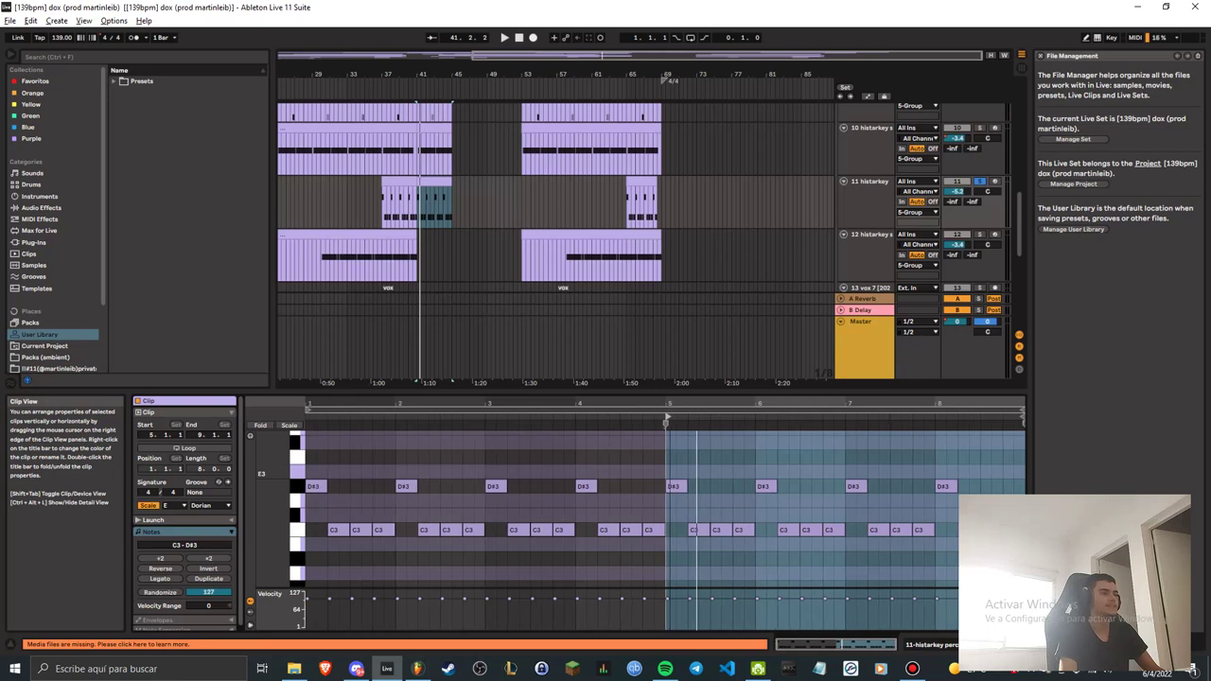
left_click(519, 38)
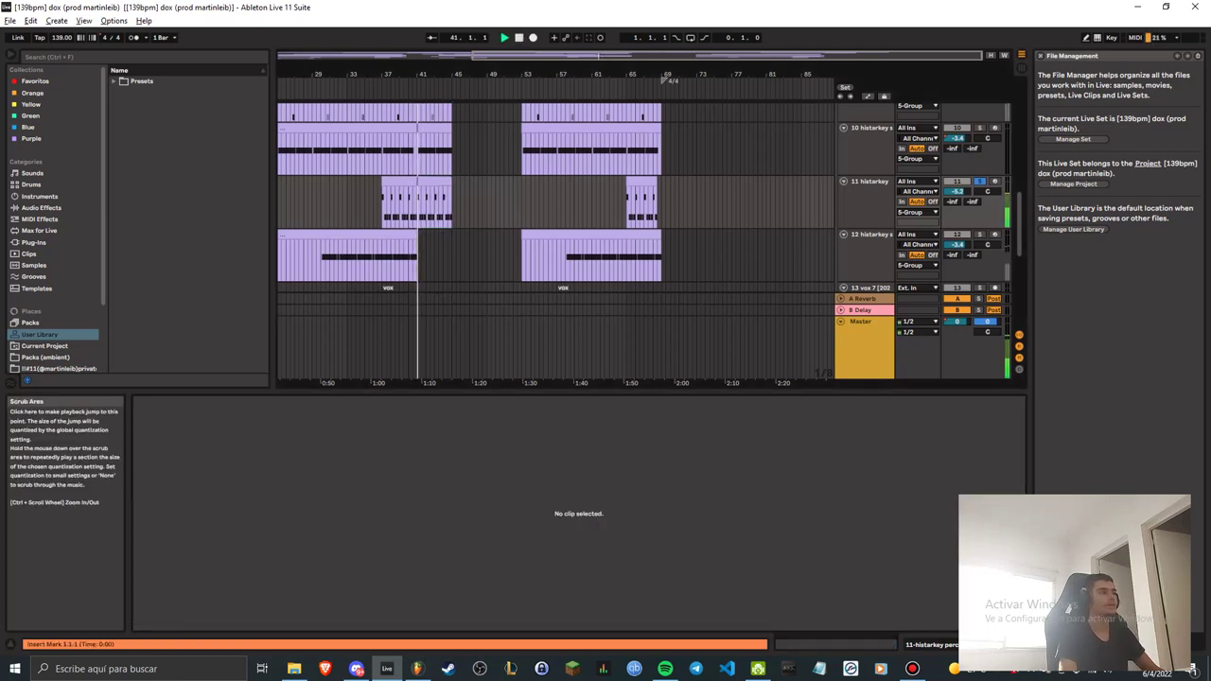
Play the soloed track 11 percussion clip from bar 41 while examining its D#3 and C3 notes up close.
left_click(435, 181)
left_click(530, 558)
key("ctrl+a")
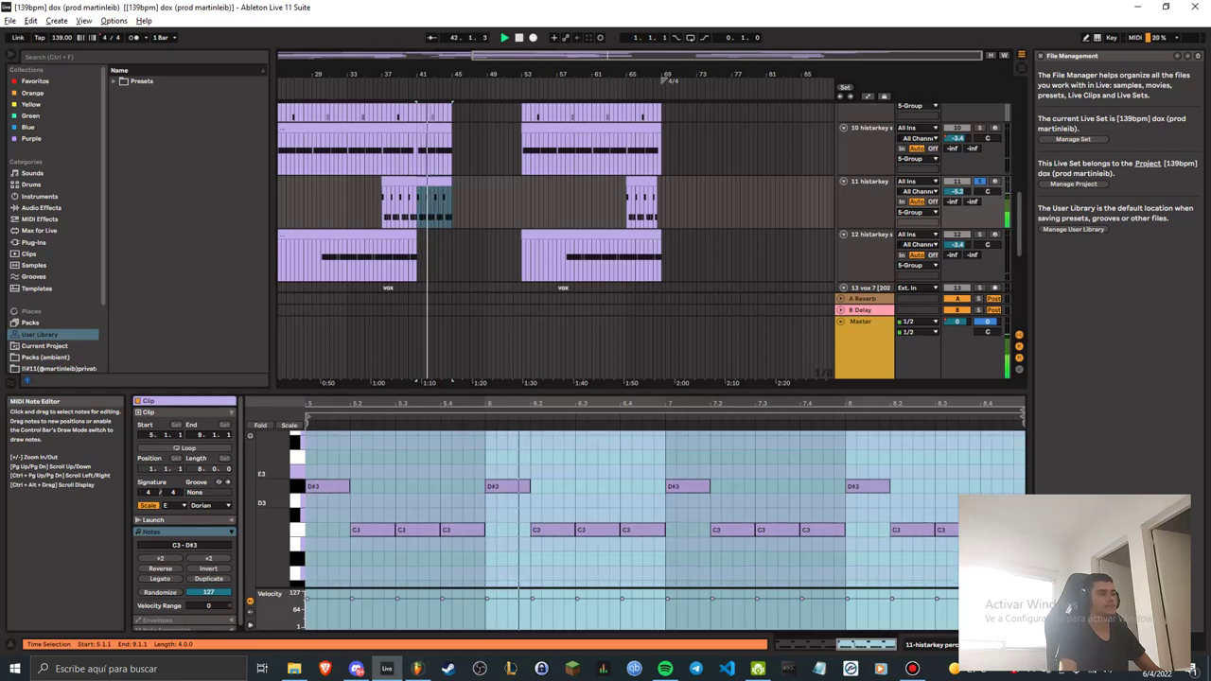
left_click(587, 558)
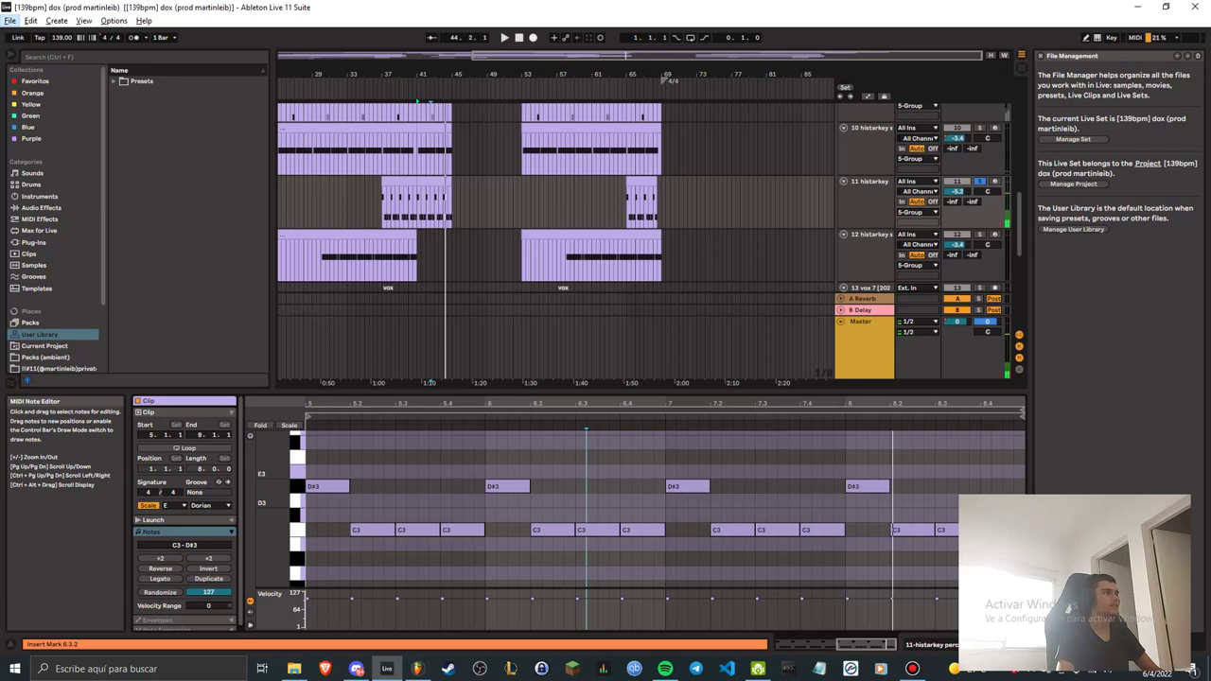
In FL Studio, replace the hat notes with a Re#5 note at bar 1 followed by three evenly spaced Do5 notes.
left_click(134, 37)
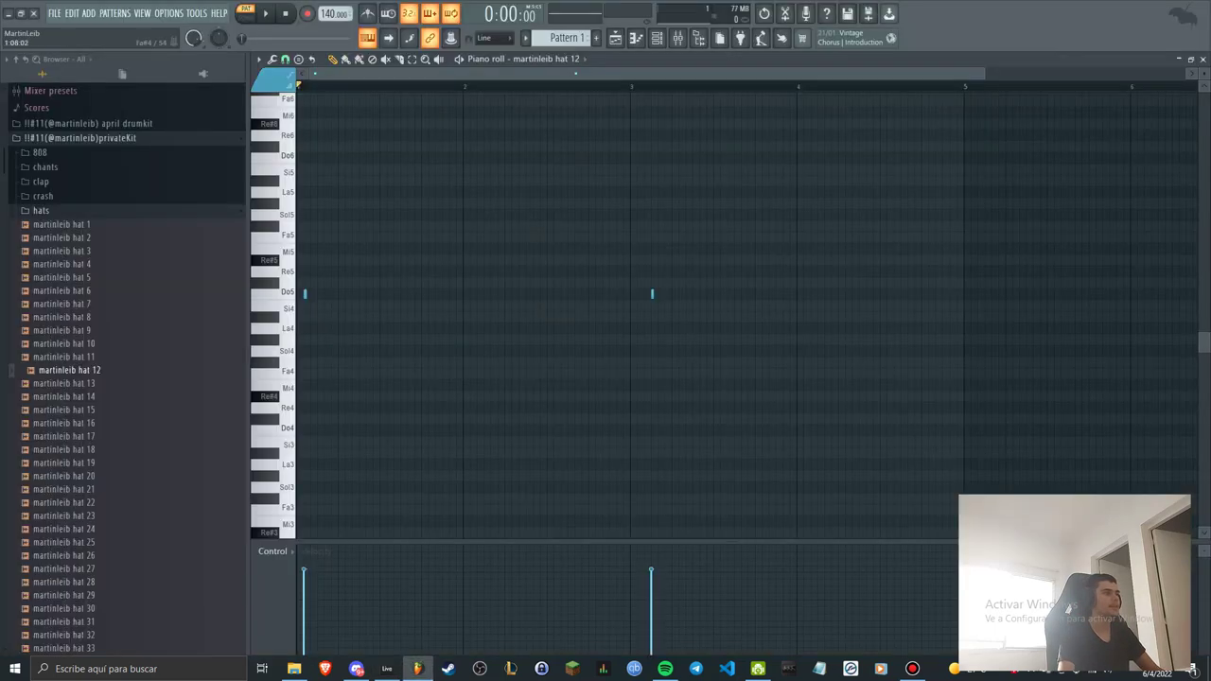
key("ctrl+z")
scroll(300, 271, "up", 1)
left_click_drag(305, 272, 300, 261)
key("space")
key("space")
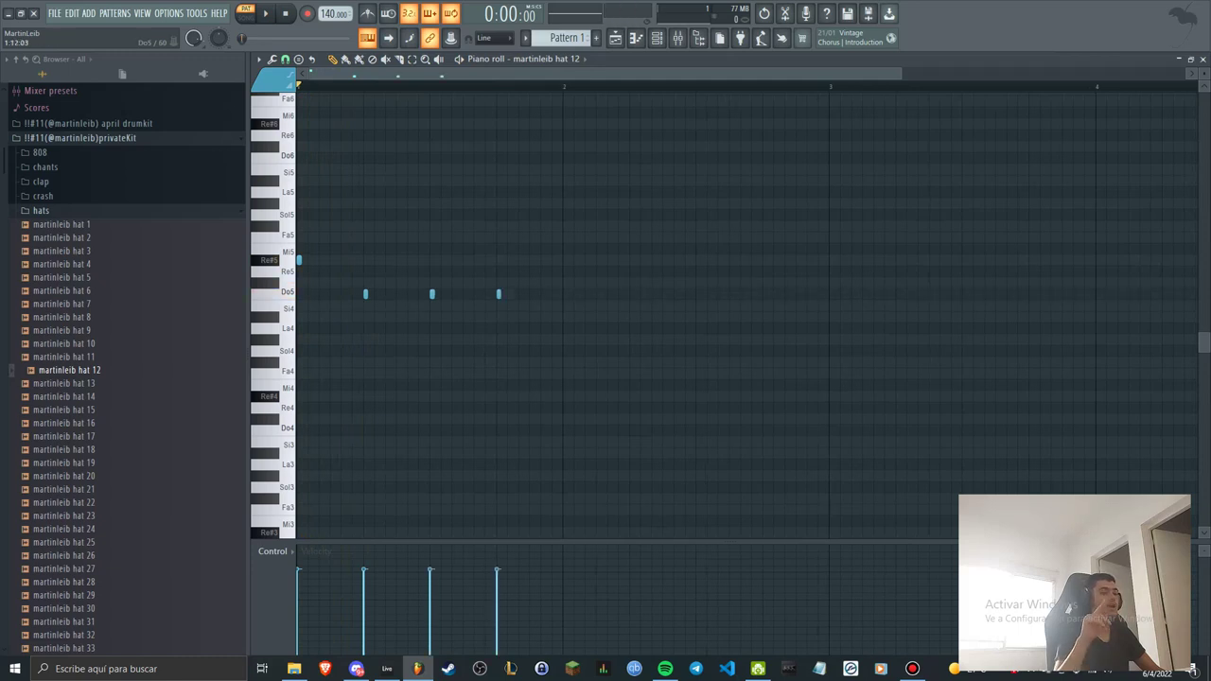
key("space")
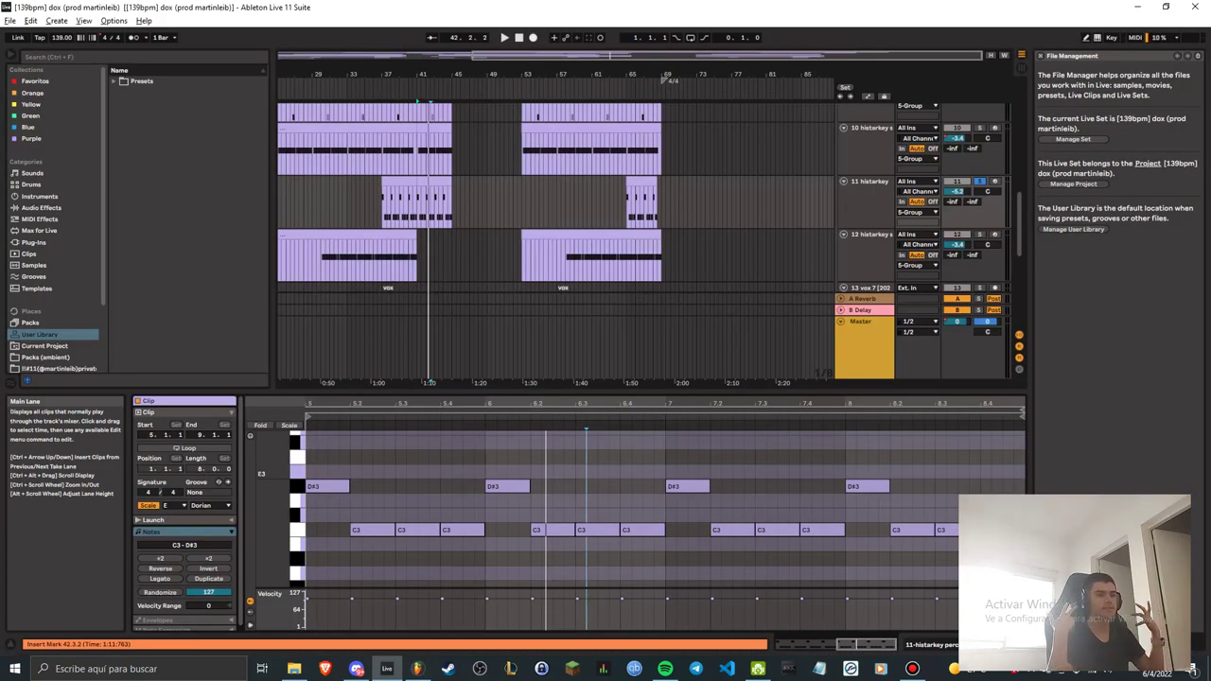
In Ableton Live, open the snare clip on track 12 and play it soloed, jumping ahead to about bar 29.
scroll(556, 189, "down", 1)
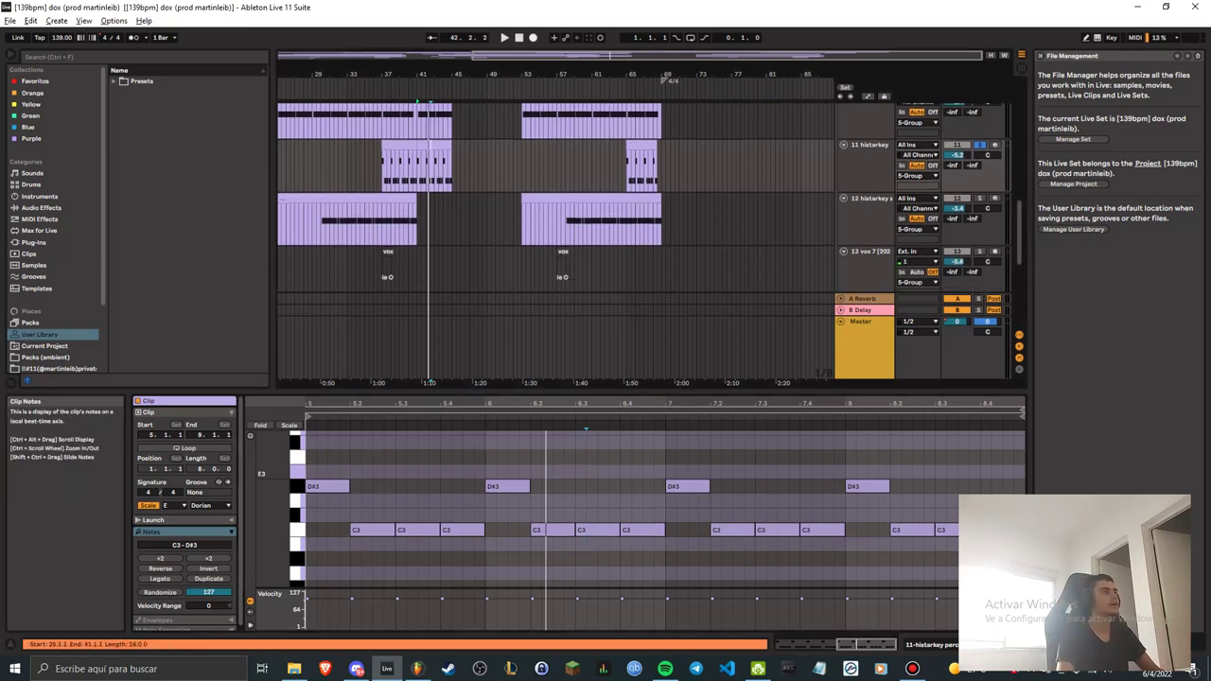
left_click(348, 200)
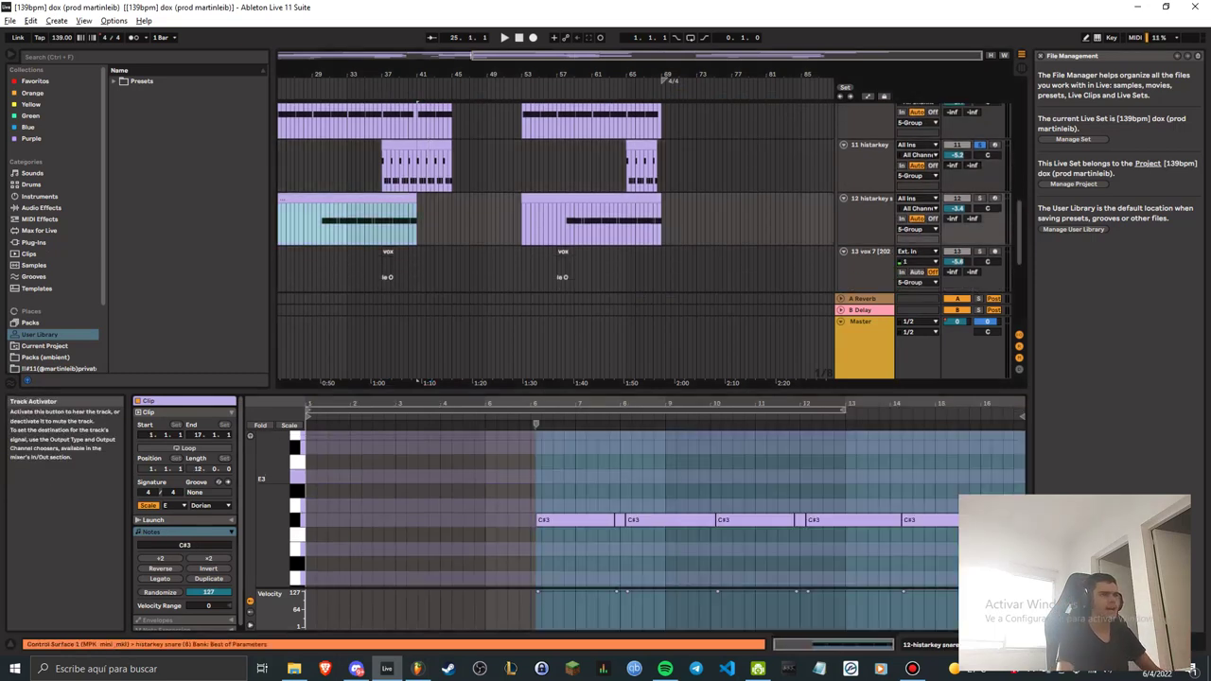
left_click(979, 198)
key("space")
scroll(318, 208, "up", 4)
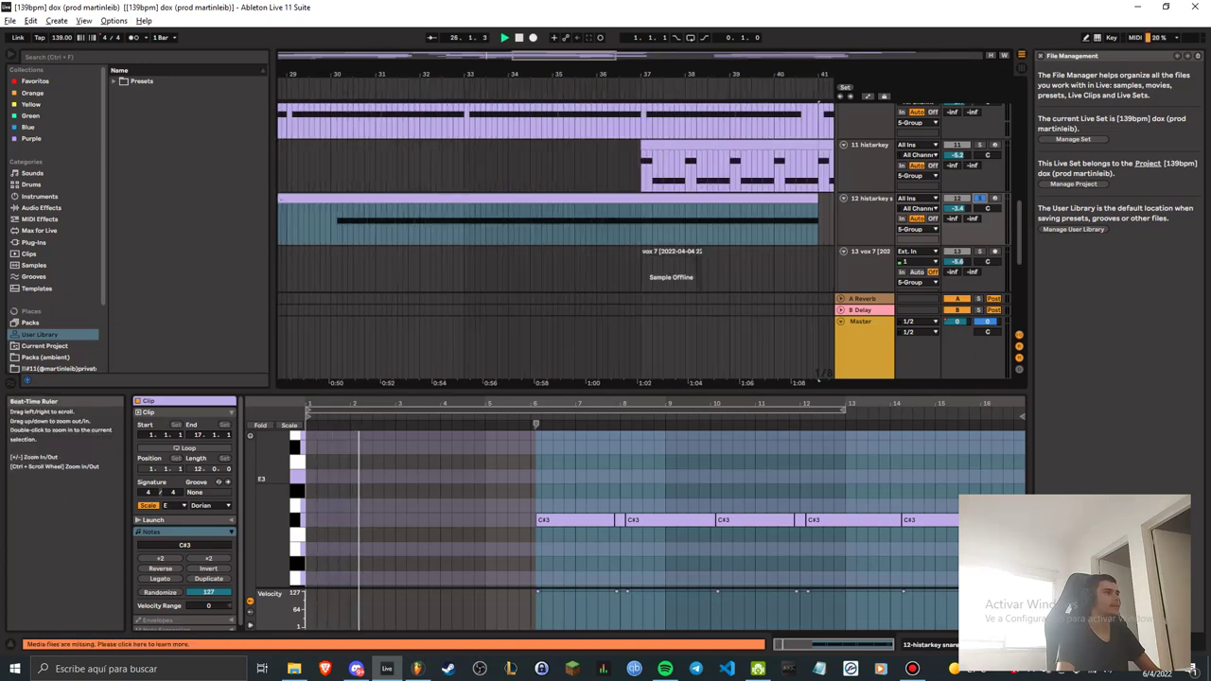
left_click(297, 90)
left_click_drag(304, 75, 357, 78)
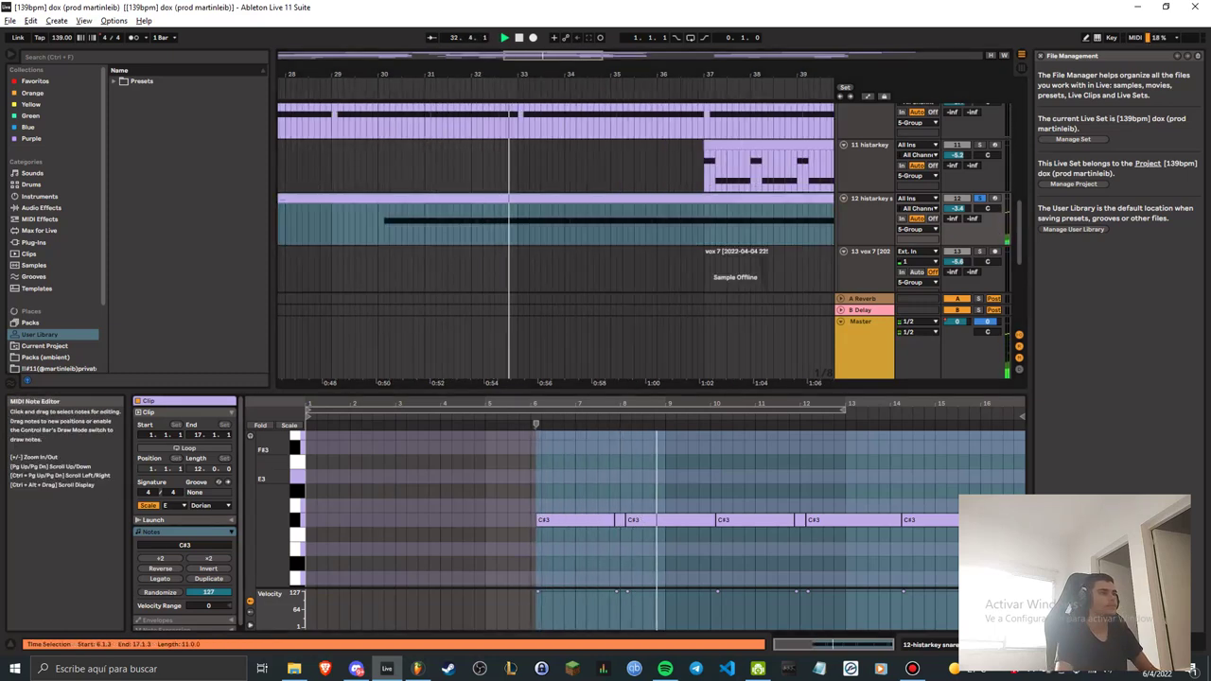
Examine the C#3 notes of the track 12 snare clip during playback, then stop it.
scroll(657, 511, "down", 1)
left_click_drag(833, 644, 832, 647)
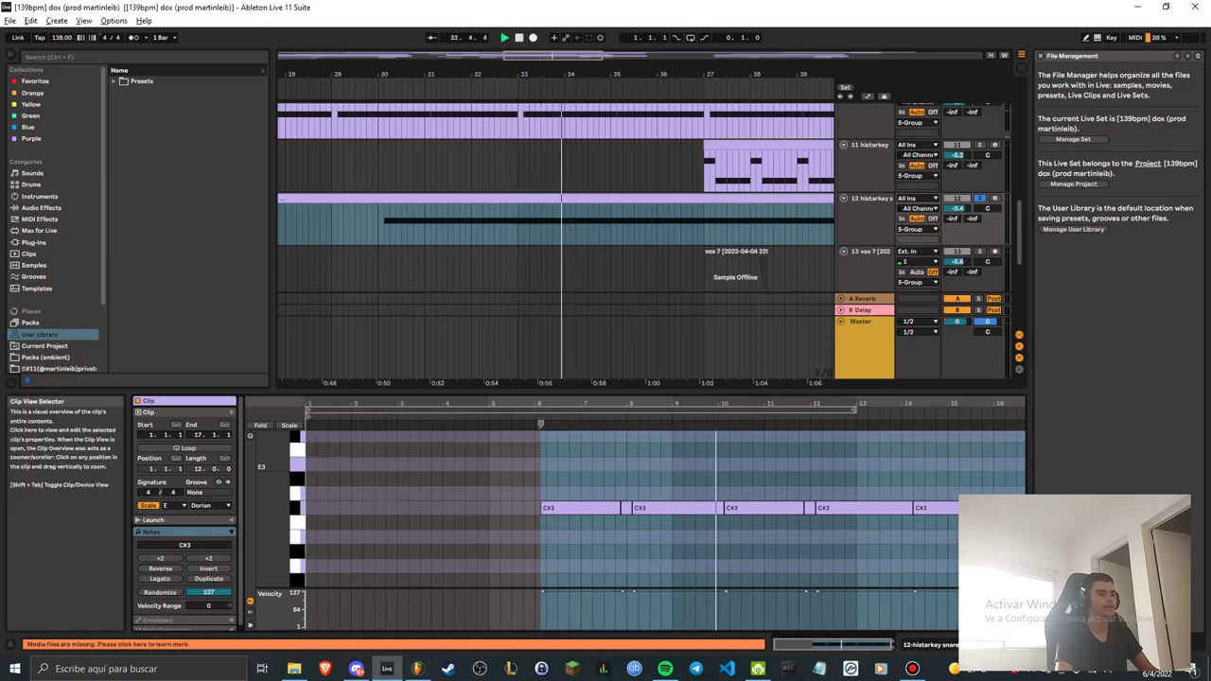
left_click_drag(274, 511, 275, 514)
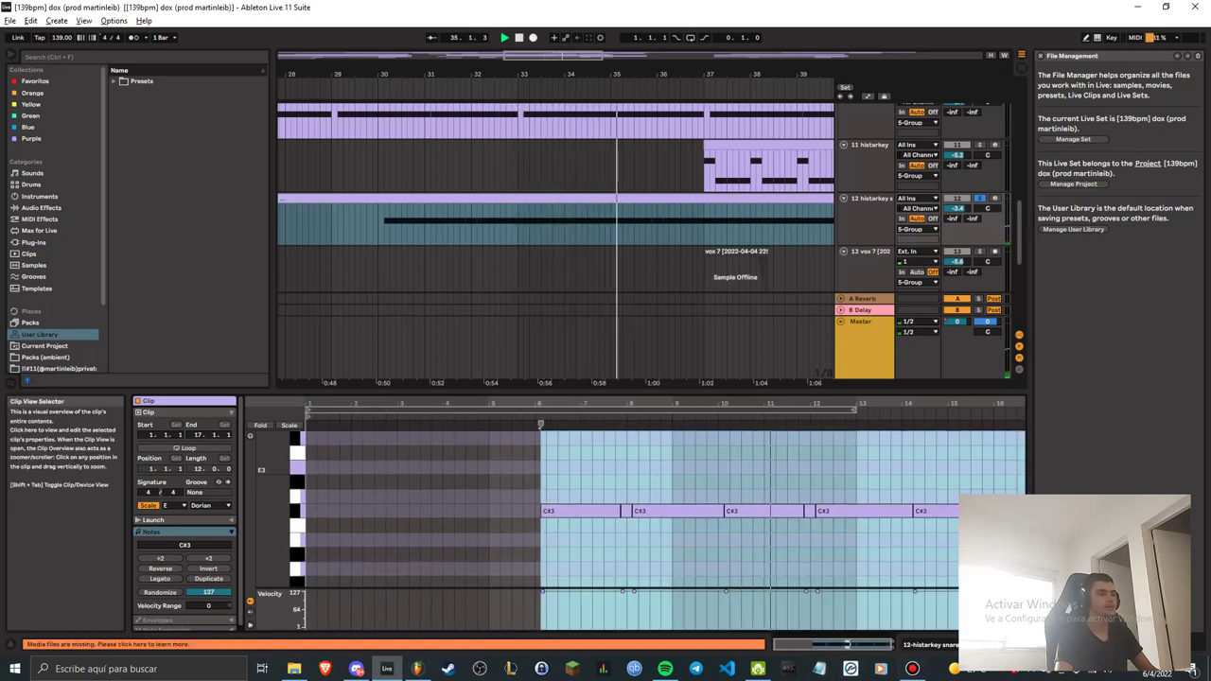
left_click_drag(891, 644, 895, 645)
left_click(599, 270)
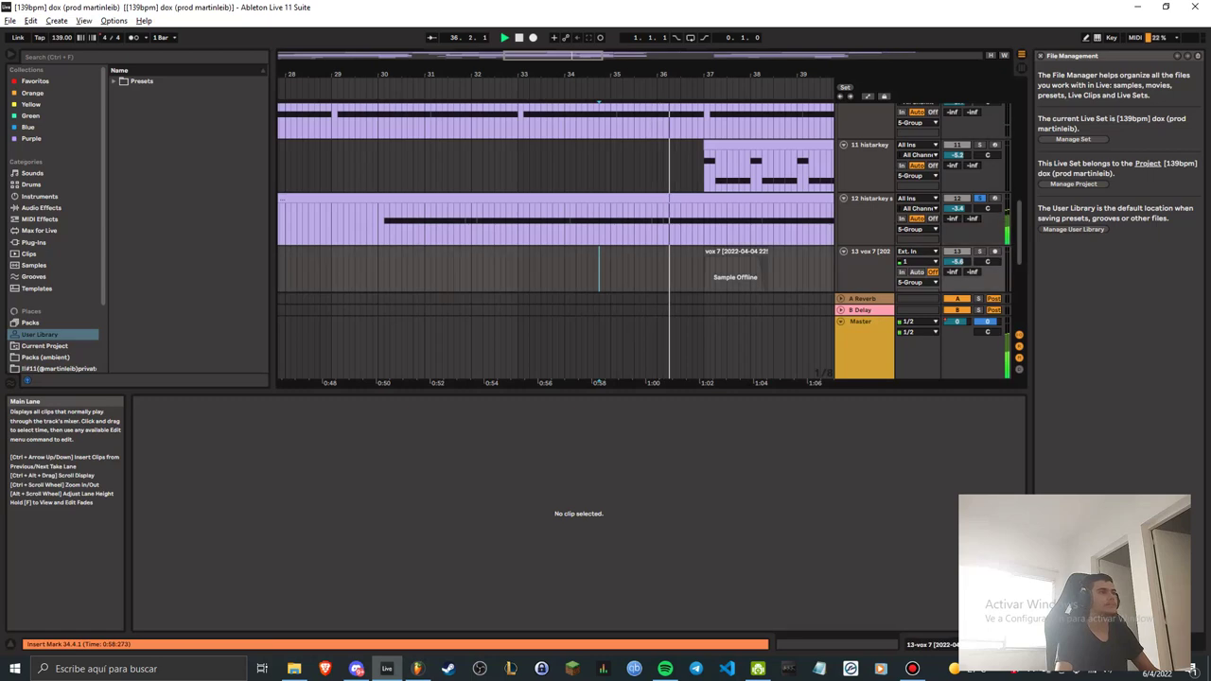
key("space")
Open the sk spinz clip starting at bar 23 on track 6 and view its note pattern.
scroll(599, 269, "down", 5)
scroll(599, 270, "up", 1)
scroll(555, 198, "up", 5)
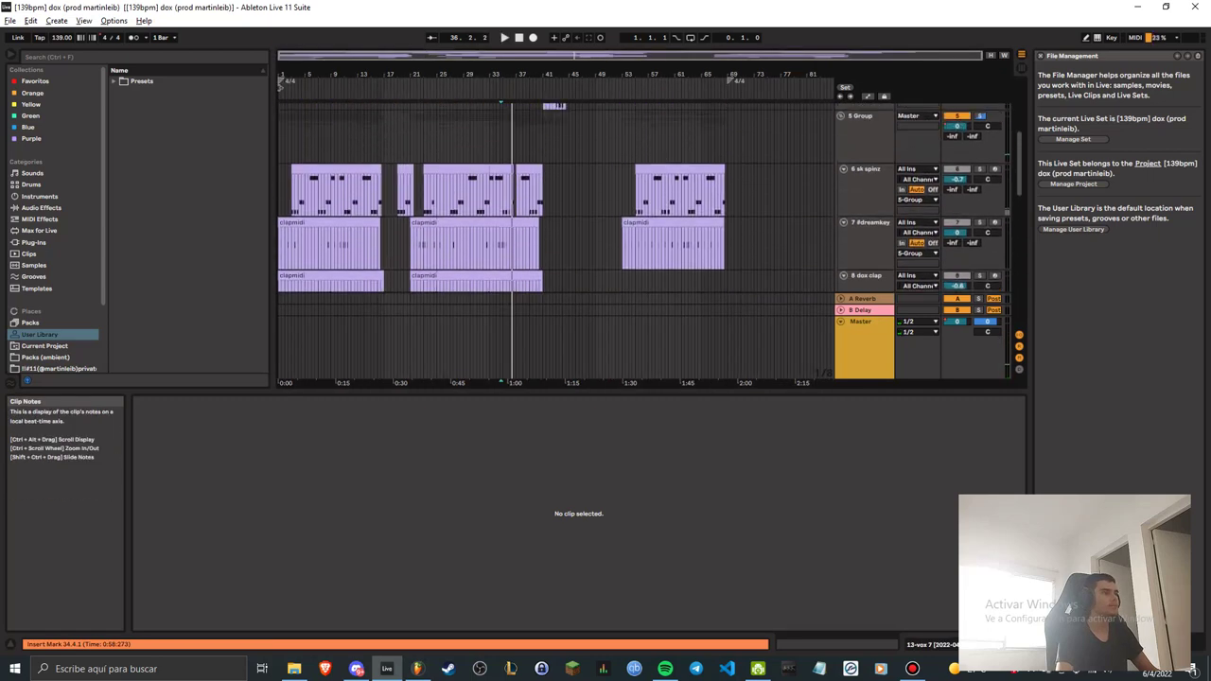
left_click(500, 169)
left_click(460, 169)
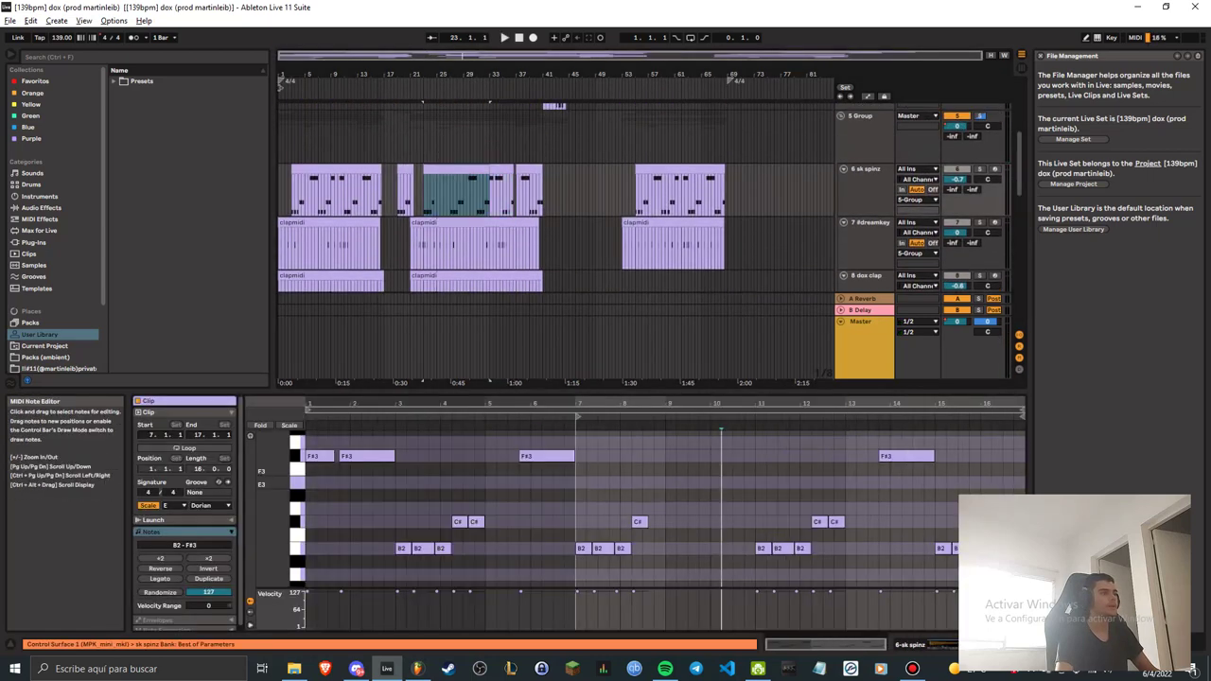
scroll(721, 511, "down", 2)
left_click(721, 511)
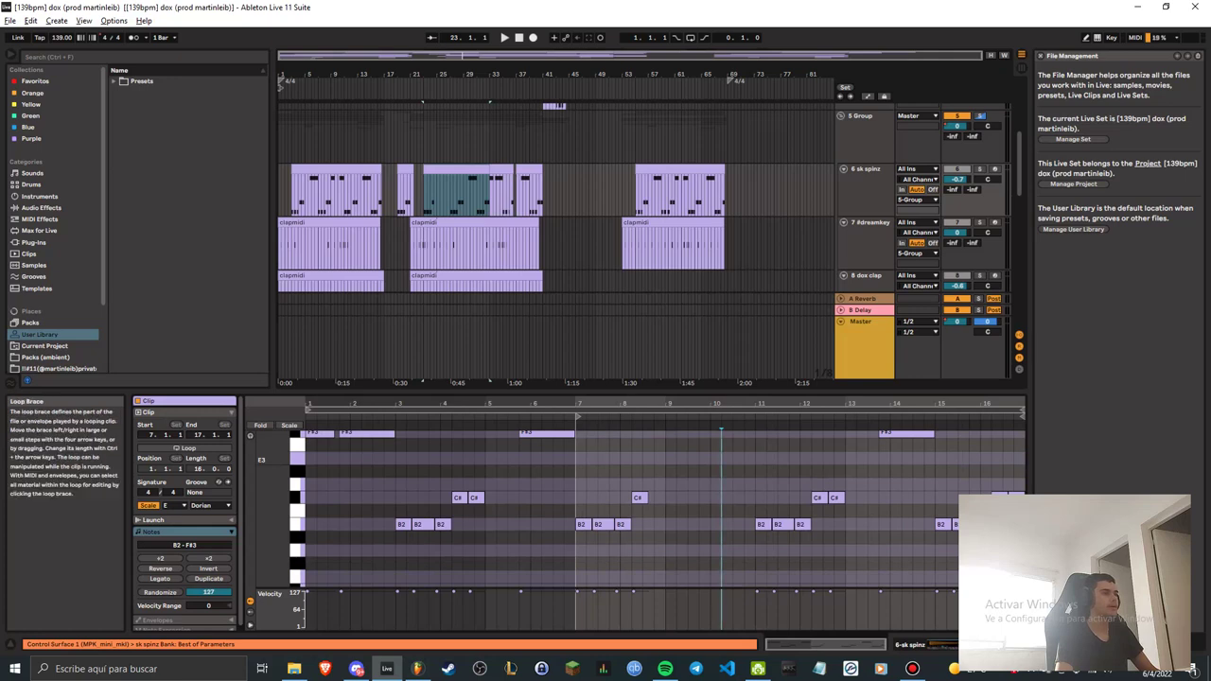
Play the sk spinz clip soloed from about bar 21 while following its B2, C# and F#3 notes.
scroll(428, 197, "up", 5)
left_click(345, 90)
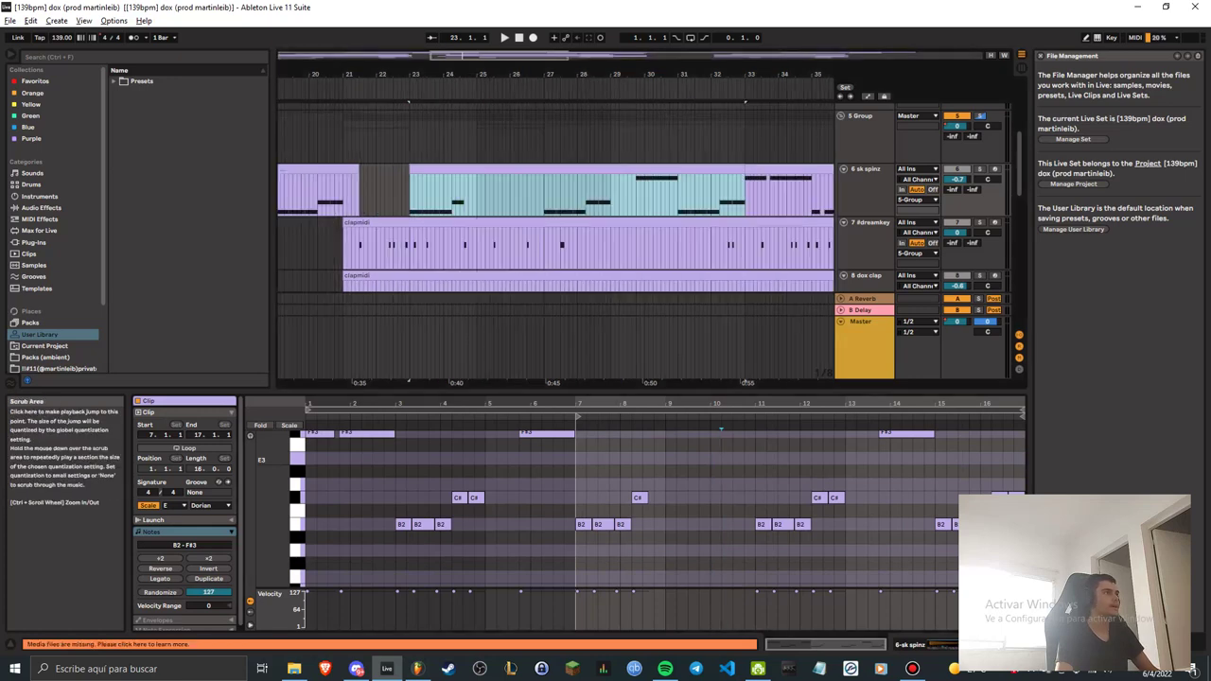
left_click(721, 539)
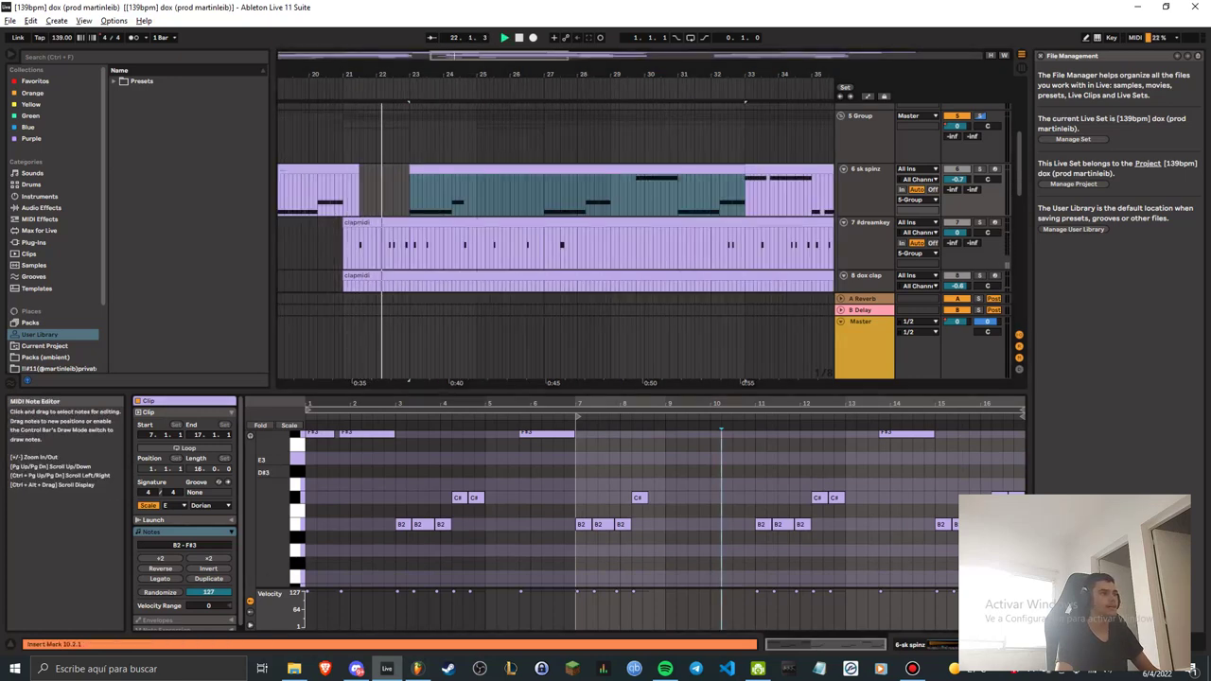
scroll(722, 530, "down", 1)
scroll(721, 530, "up", 2)
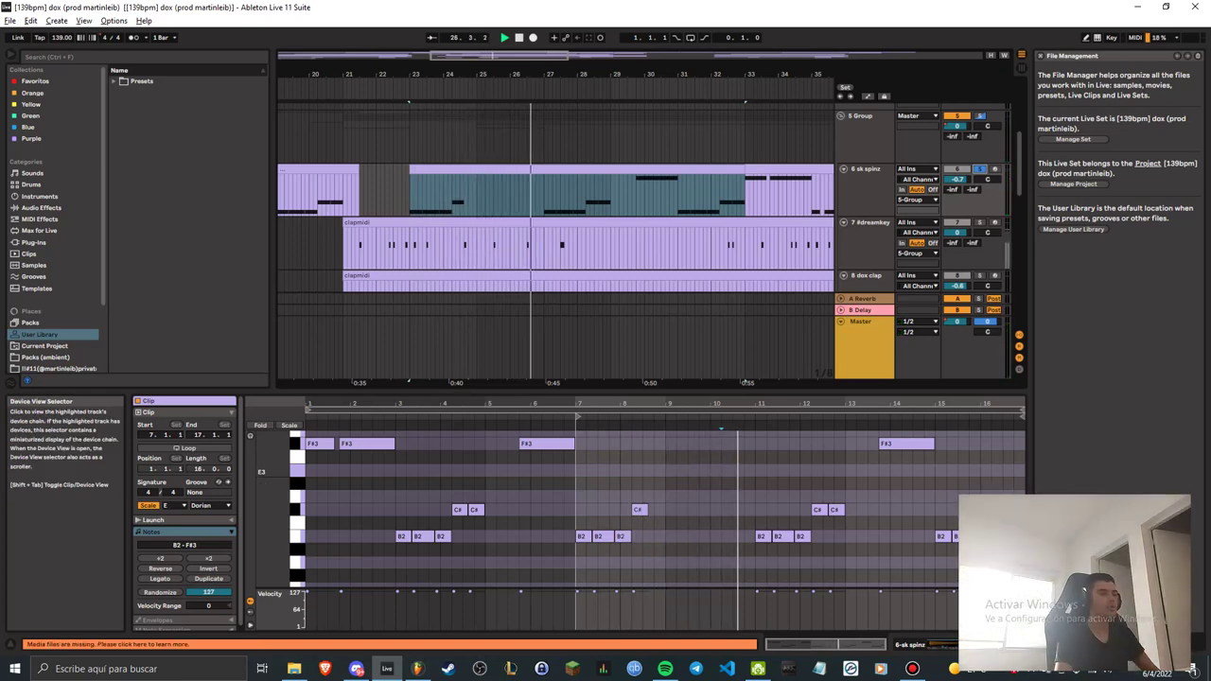
Show the sk spinz track's device chain during playback and examine the arrangement's notes around bars 31 to 36.
key("shift+Tab")
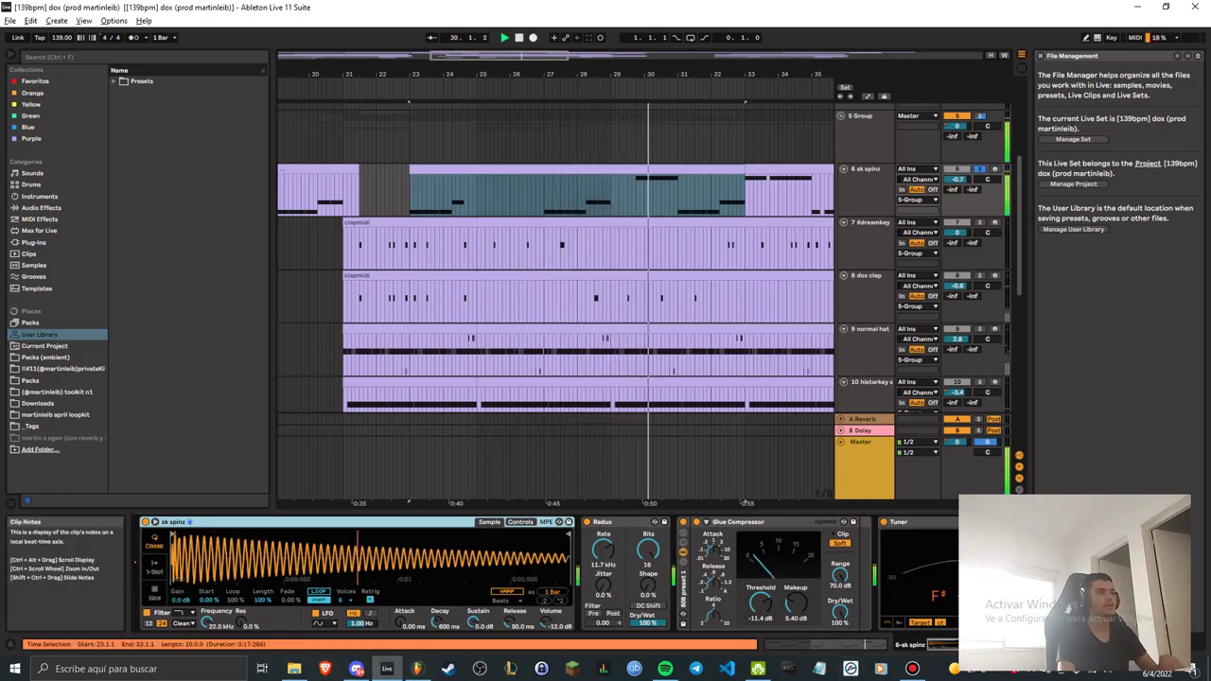
left_click_drag(751, 73, 751, 117)
scroll(717, 101, "down", 3)
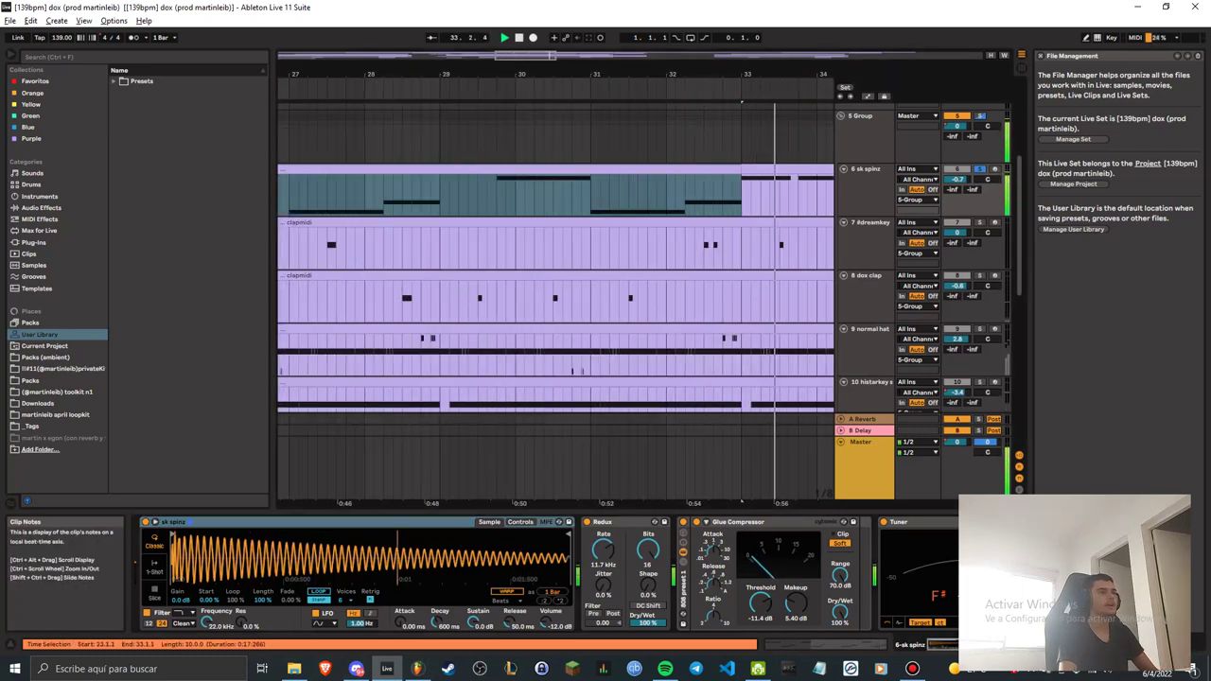
left_click_drag(526, 56, 558, 62)
left_click(627, 93)
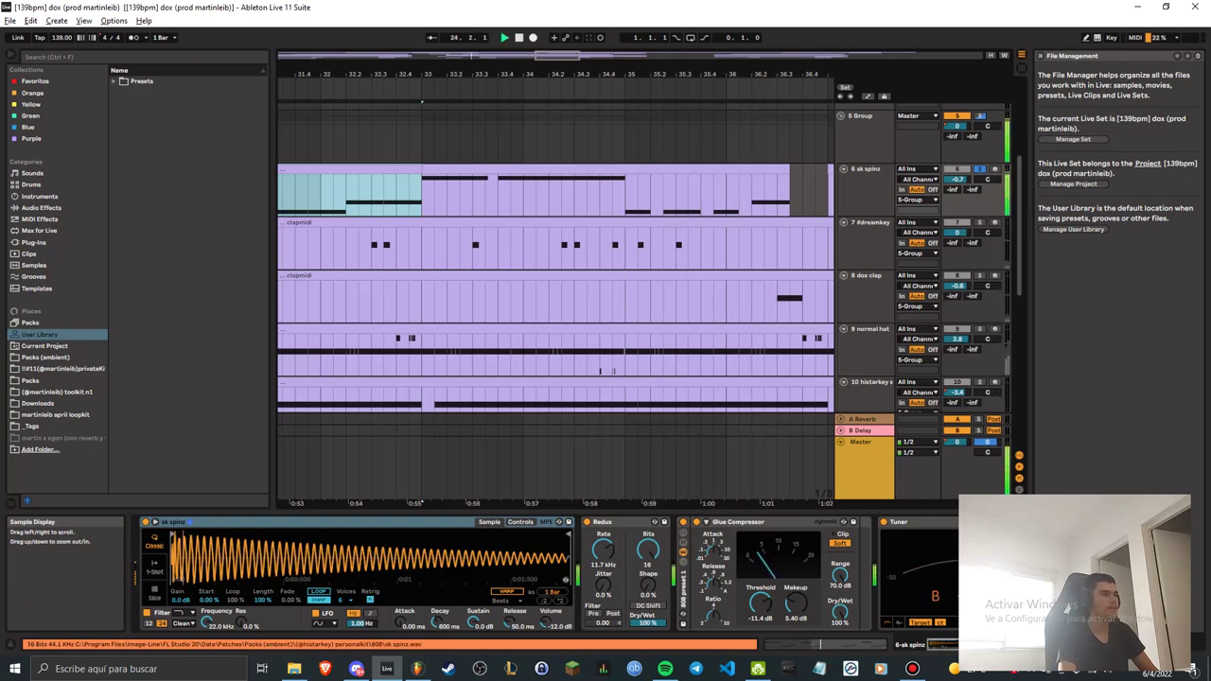
Stop playback, switch to FL Studio and reduce the martinleib hat 12 channel's volume envelope decay, sustain and release to zero.
key("space")
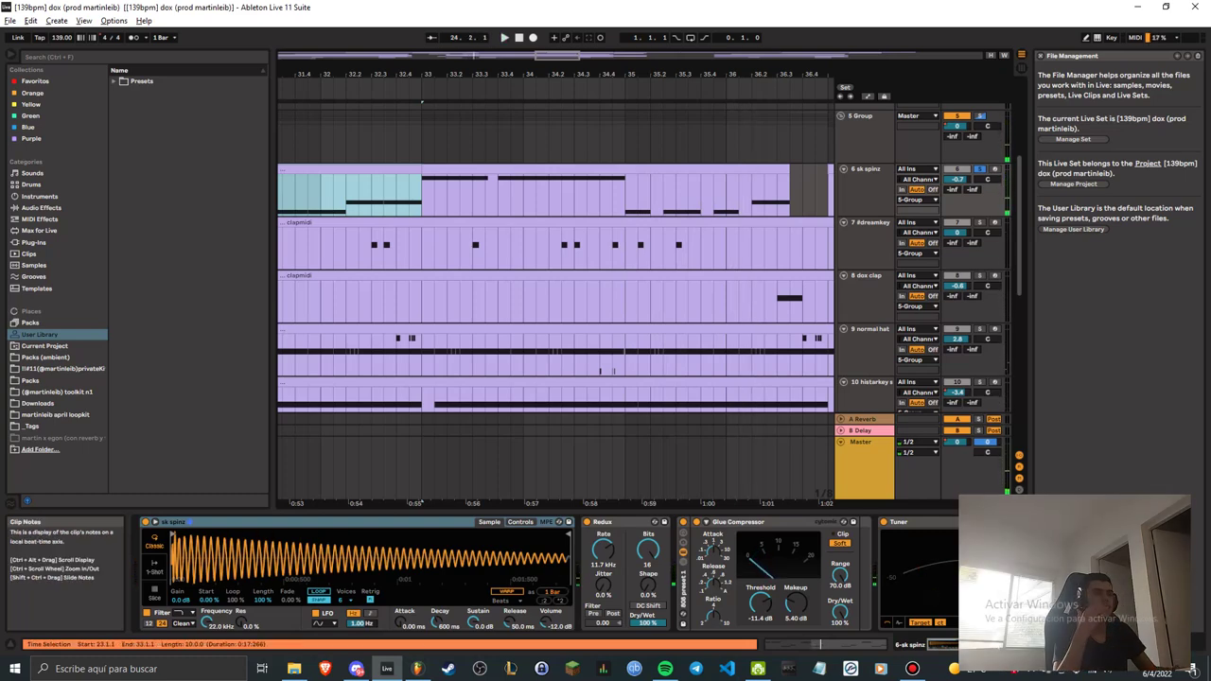
key("alt+Tab")
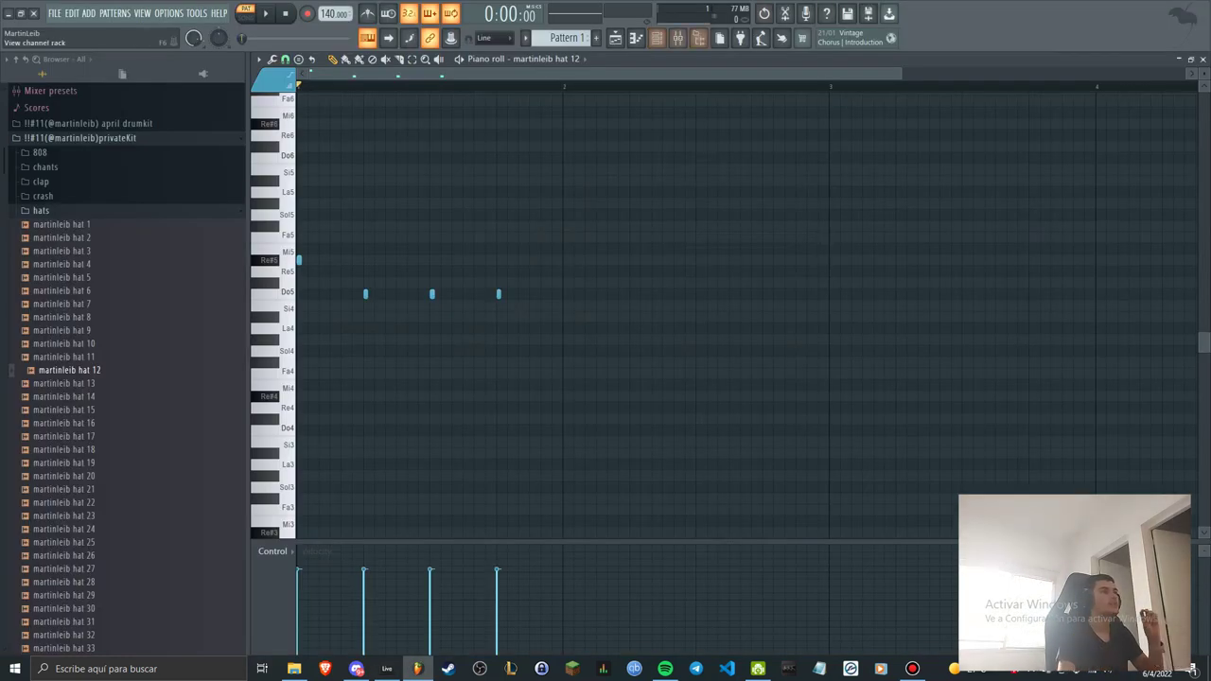
key("F6")
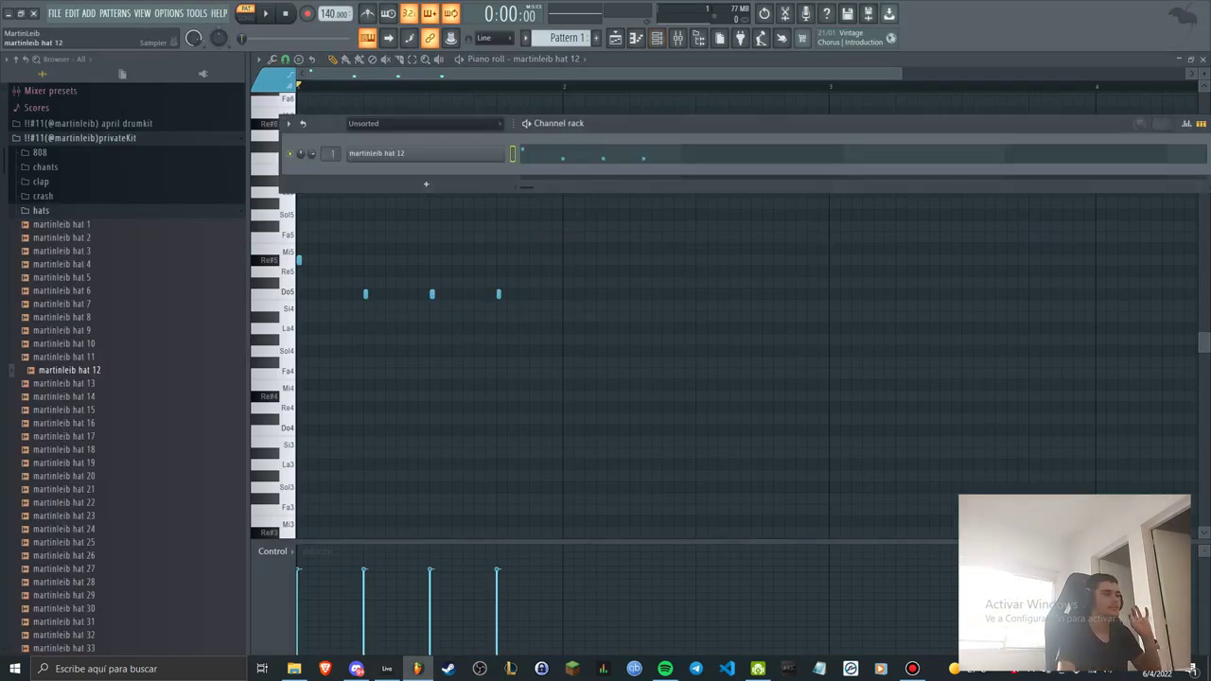
left_click(424, 154)
left_click(415, 255)
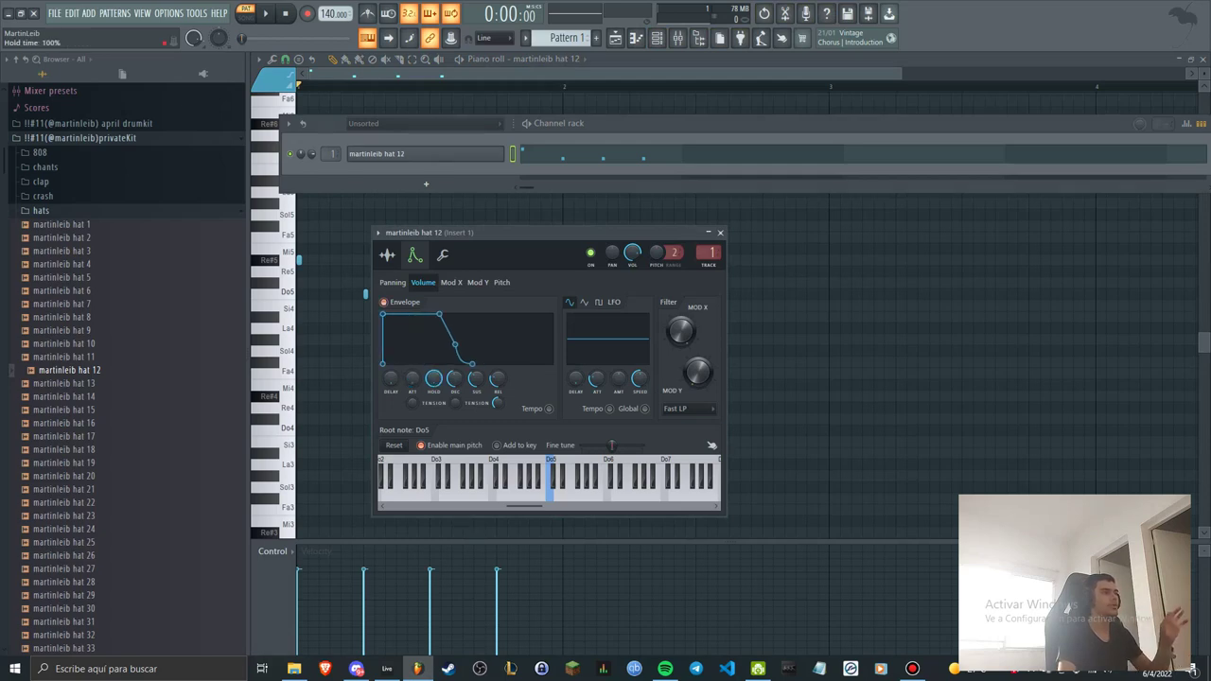
left_click_drag(455, 344, 439, 353)
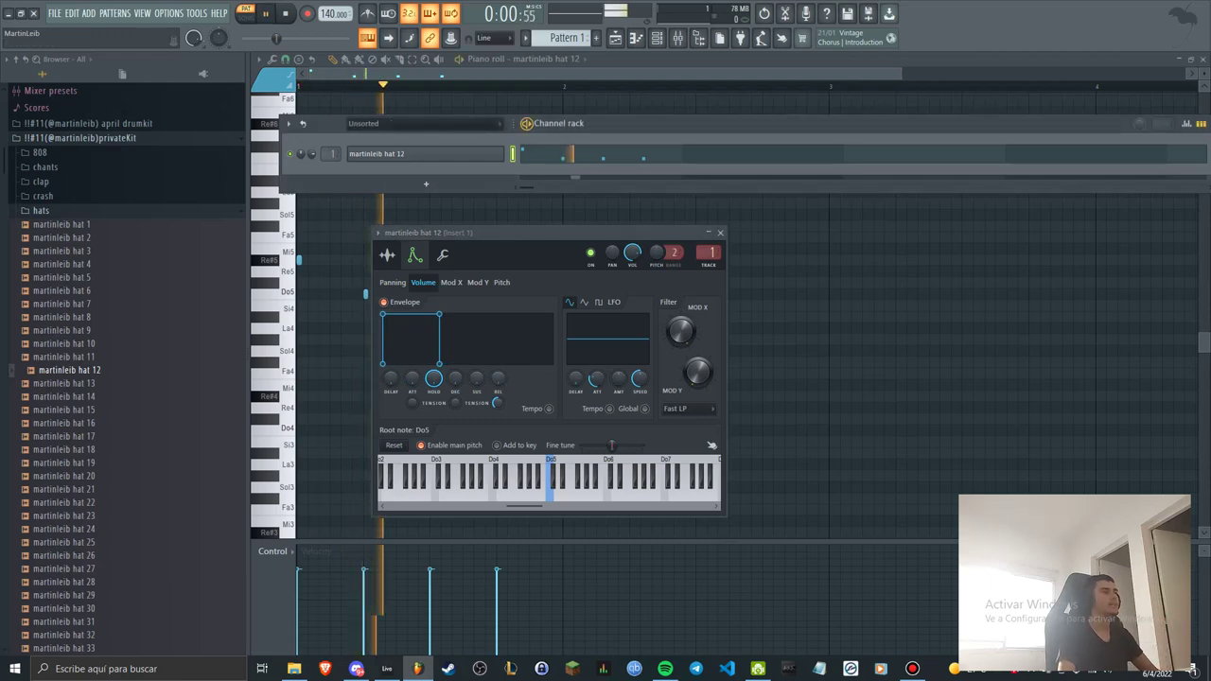
Close the hat channel's settings, select all notes in the piano roll and audition the pattern.
key("space")
right_click(537, 205)
key("ctrl+a")
scroll(543, 276, "up", 1)
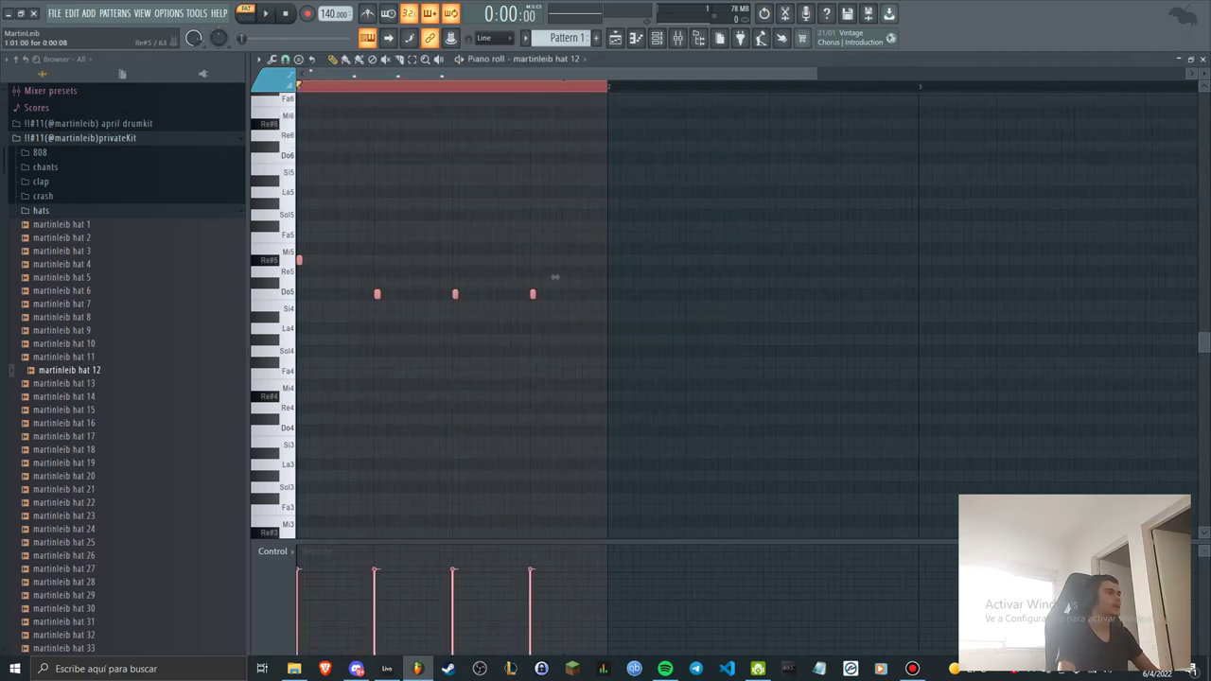
key("space")
key("space")
Replace the channel's hat sample with martinleib 808 2 from the kit's 808 folder and view its sampler settings.
left_click(657, 37)
left_click(40, 152)
left_click(69, 236)
left_click_drag(69, 236, 446, 157)
key("space")
left_click(447, 155)
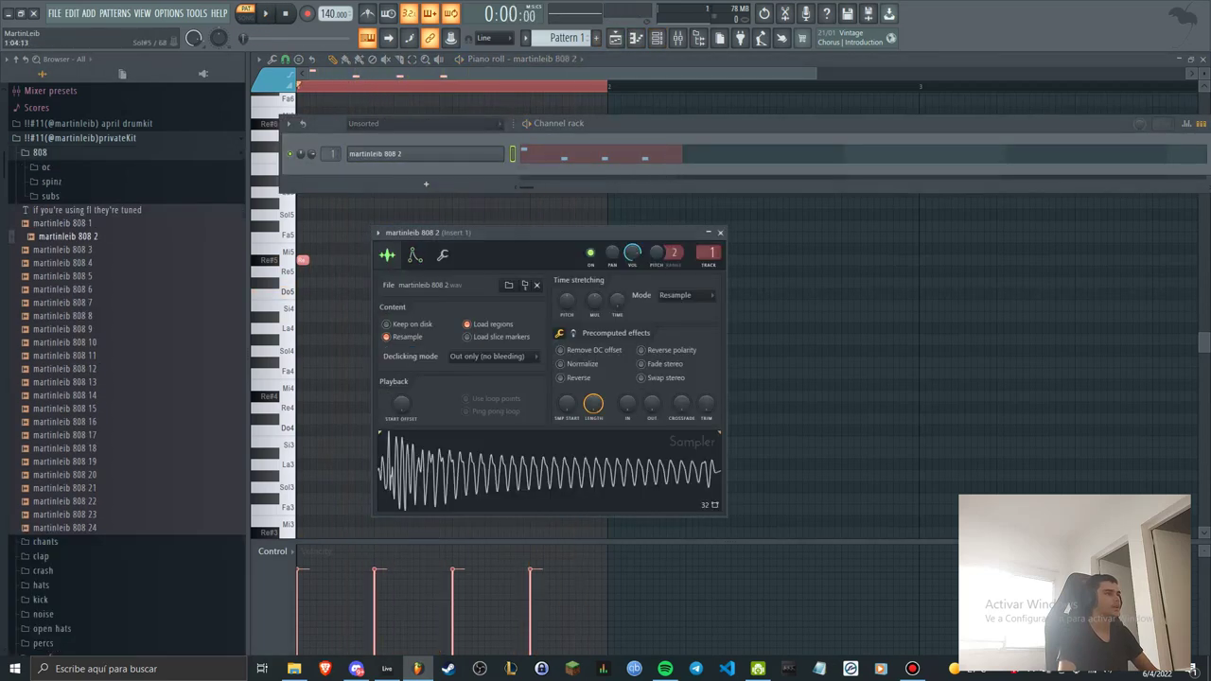
Switch to Ableton Live and look over the Tuner and the rest of the sk spinz track's device chain.
key("alt+Tab")
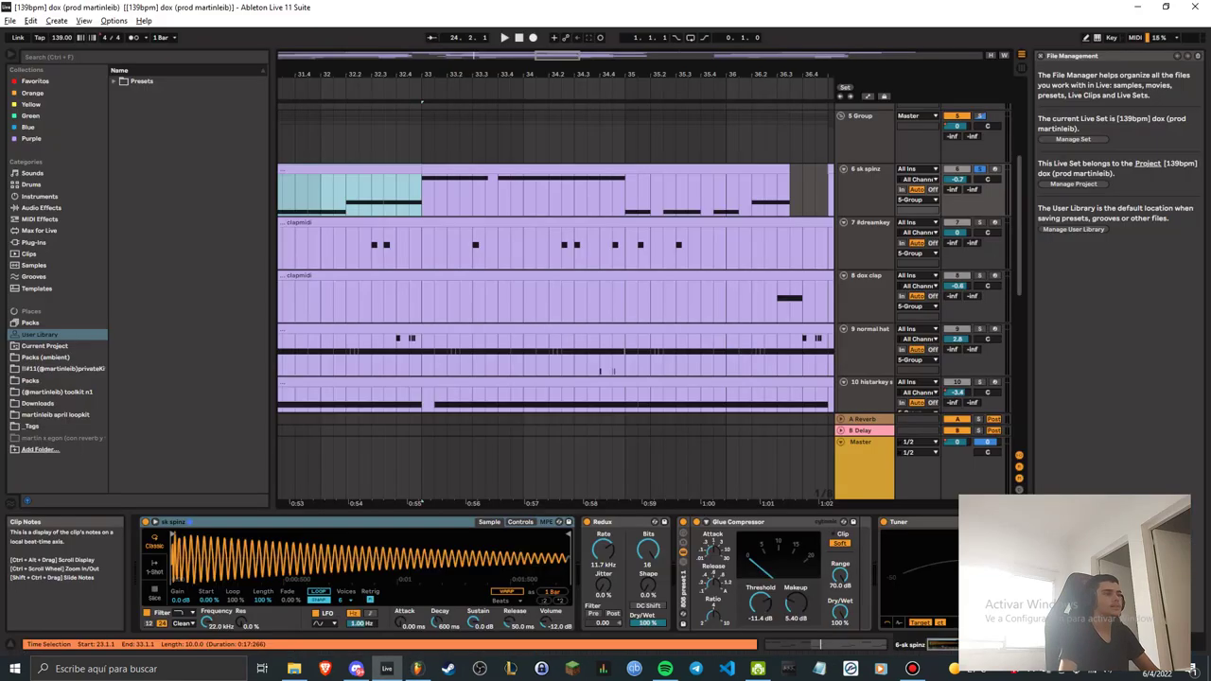
scroll(576, 222, "down", 5)
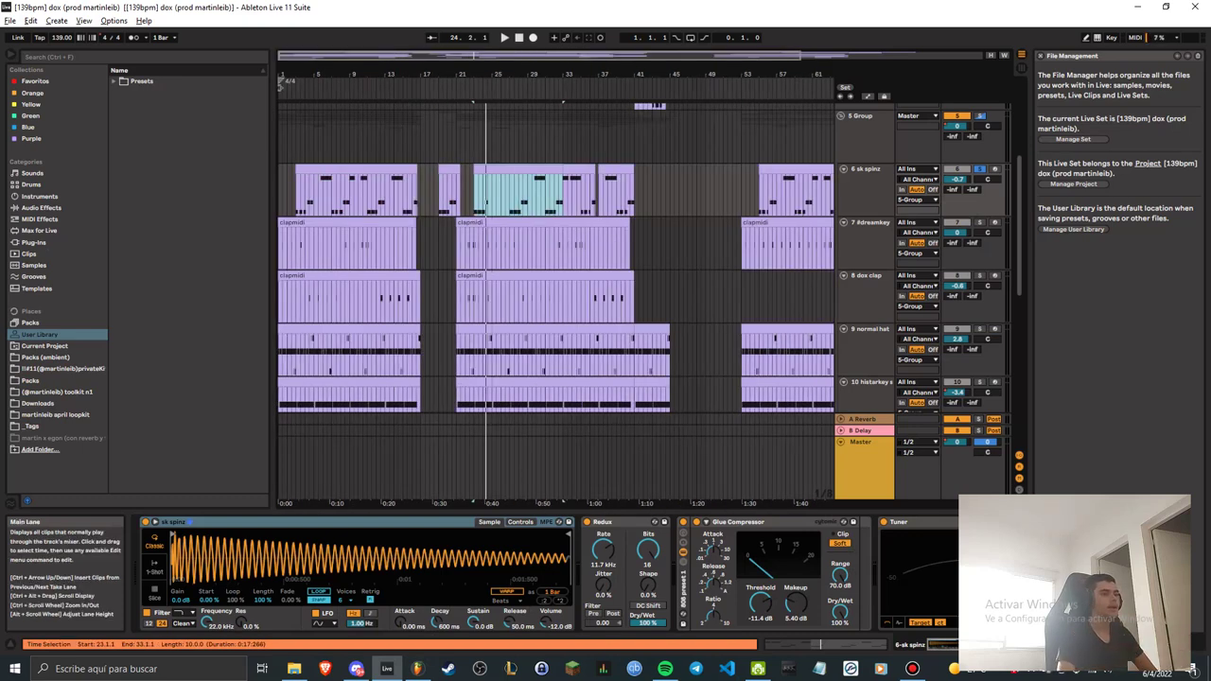
left_click(901, 522)
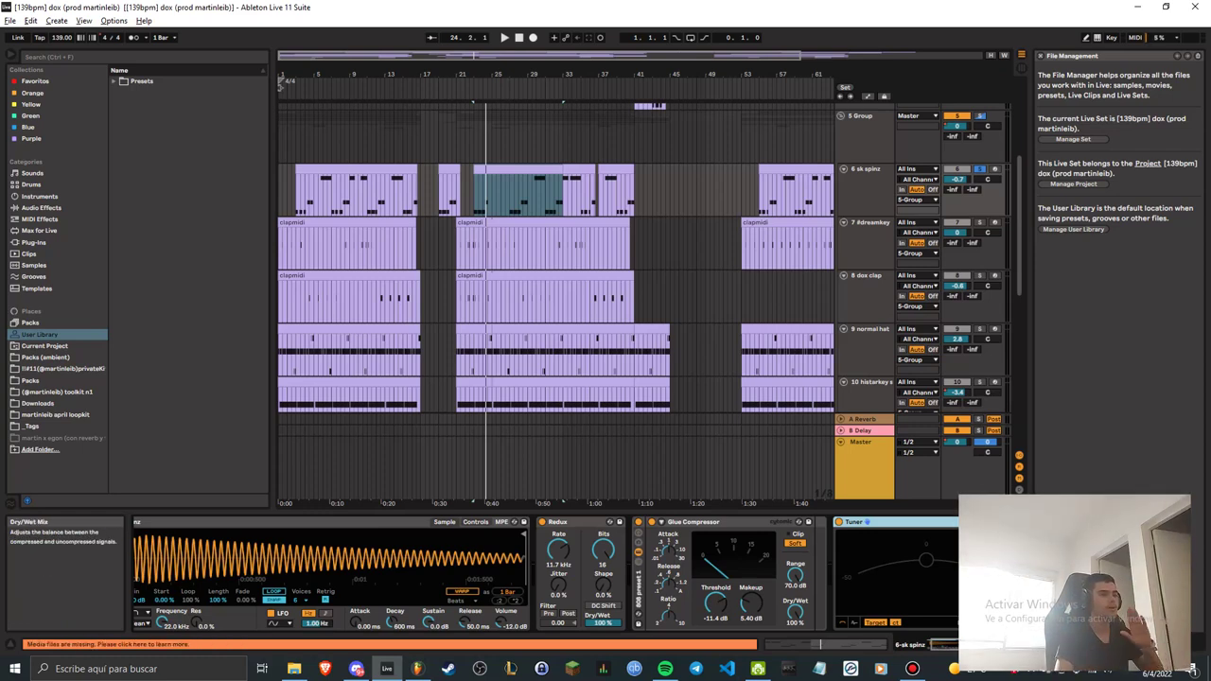
left_click_drag(975, 644, 968, 644)
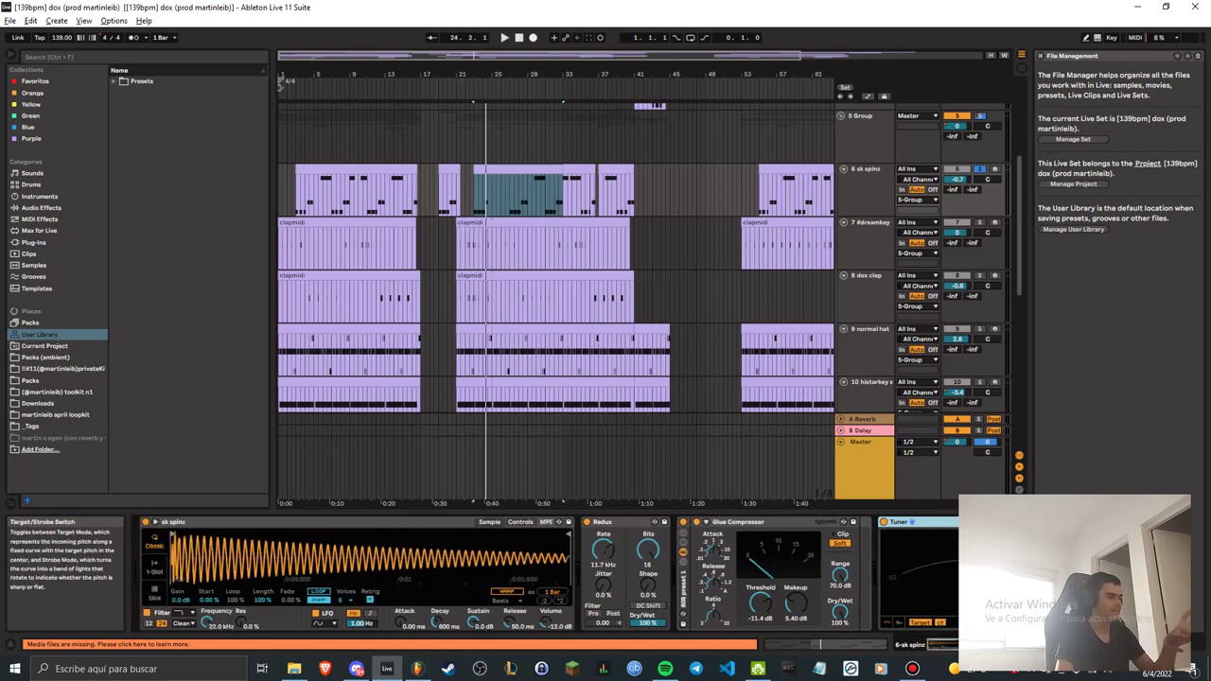
Play the sk spinz 808 from about bar 27 while toggling Redux to compare its effect, leaving it enabled.
left_click(615, 523)
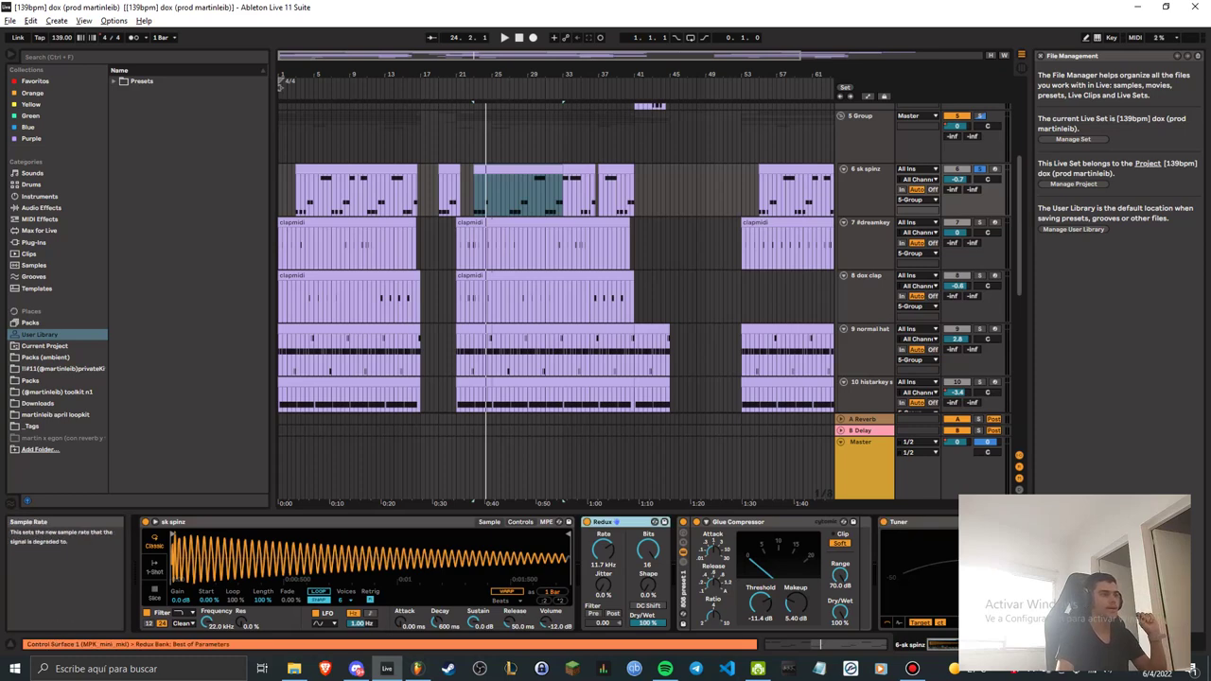
left_click(588, 522)
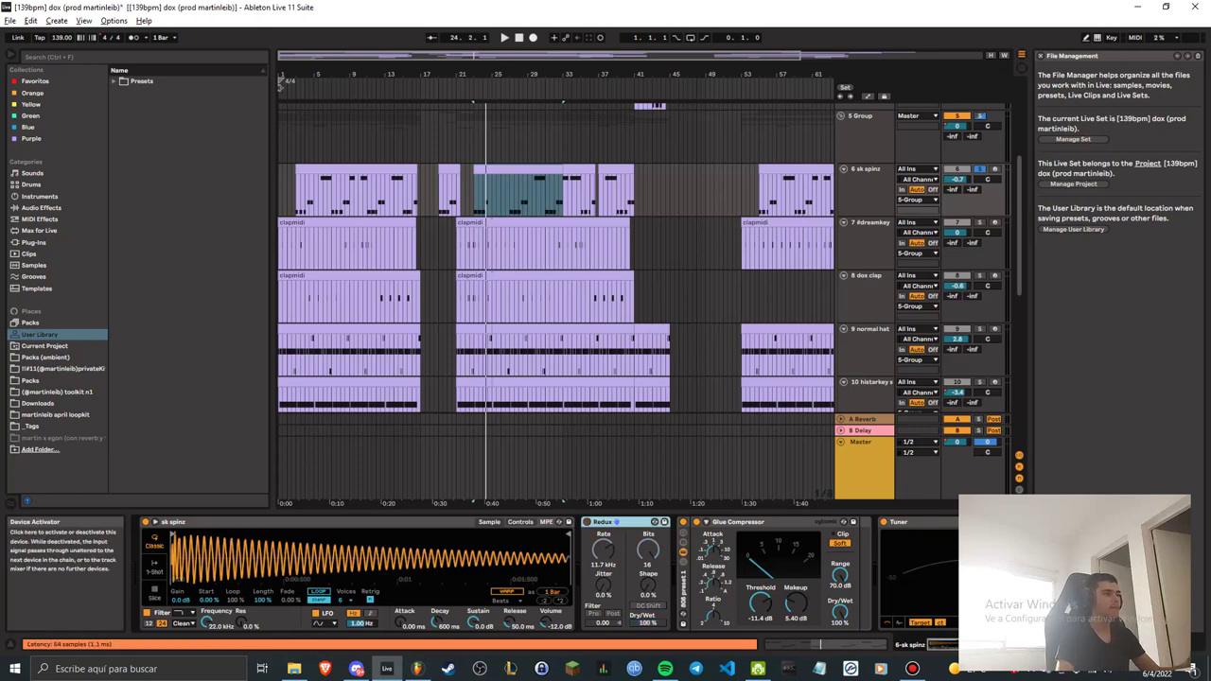
scroll(503, 94, "up", 5)
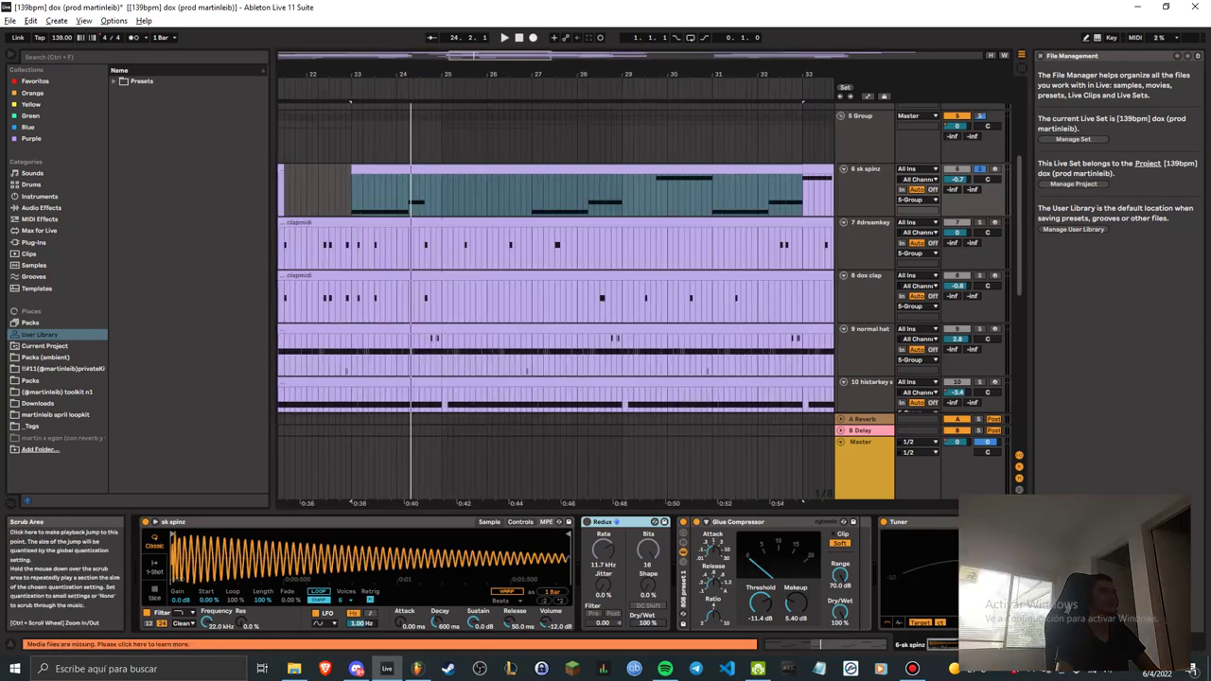
left_click(532, 93)
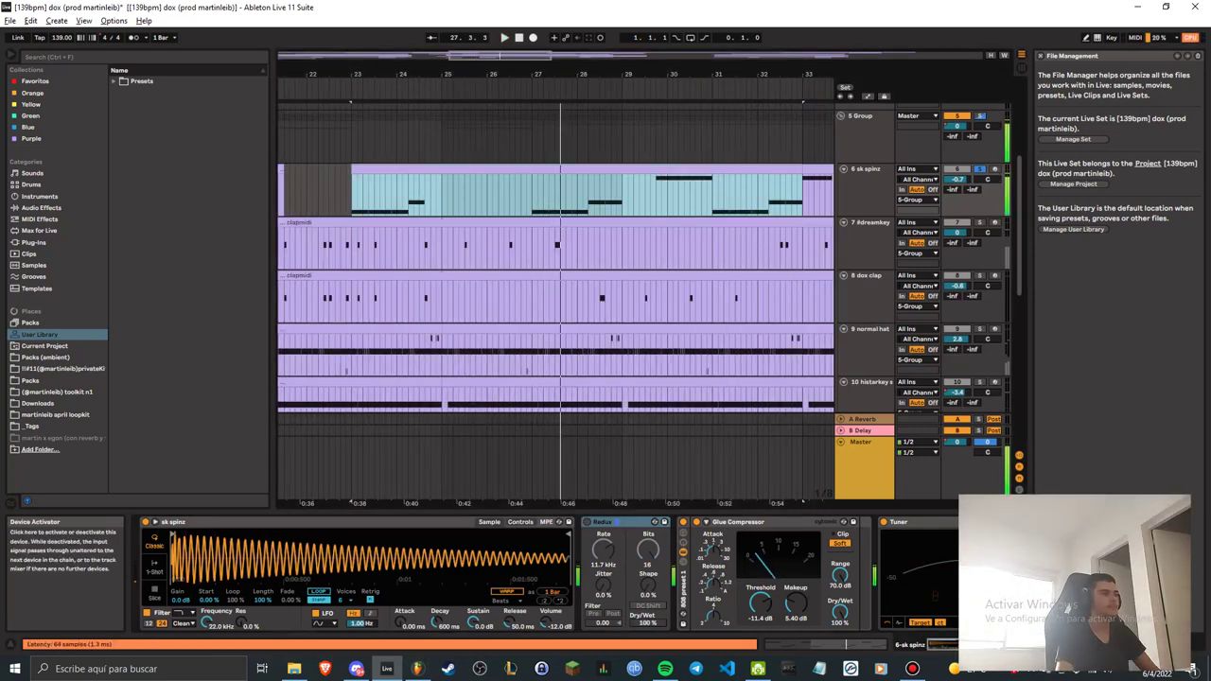
left_click(588, 521)
key("space")
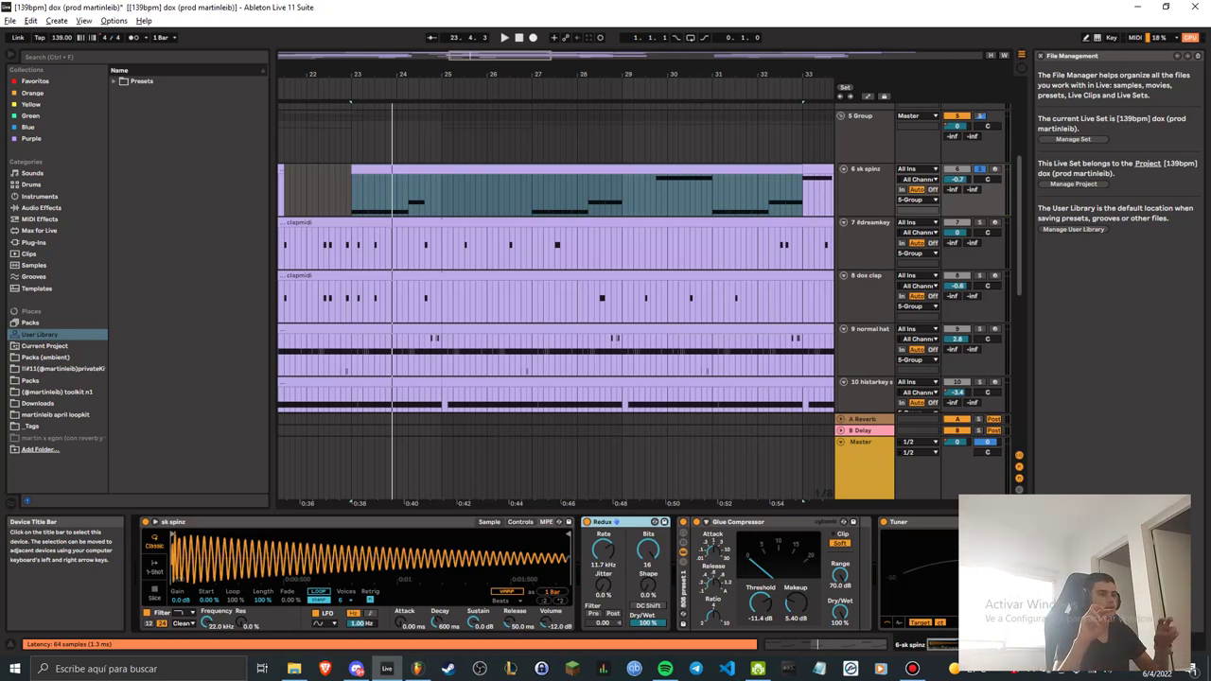
Look over the full arrangement from the sk spinz track down to track 17 and back up to the omni pad tracks.
scroll(511, 322, "down", 6)
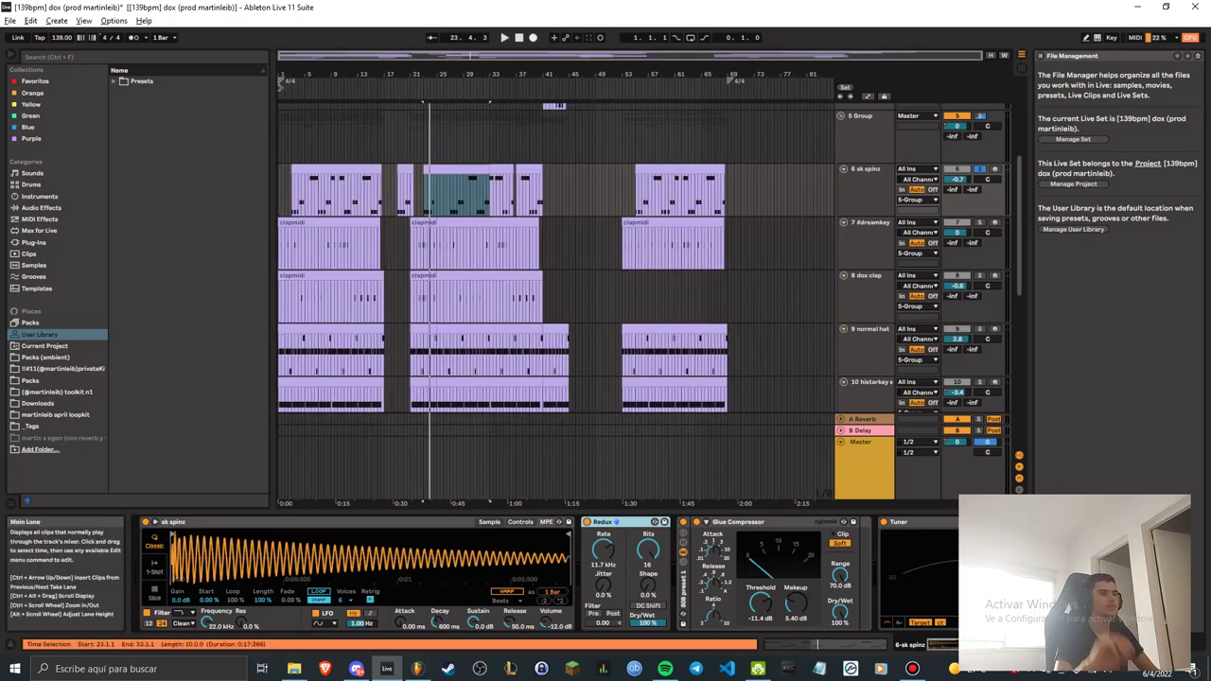
scroll(549, 284, "down", 6)
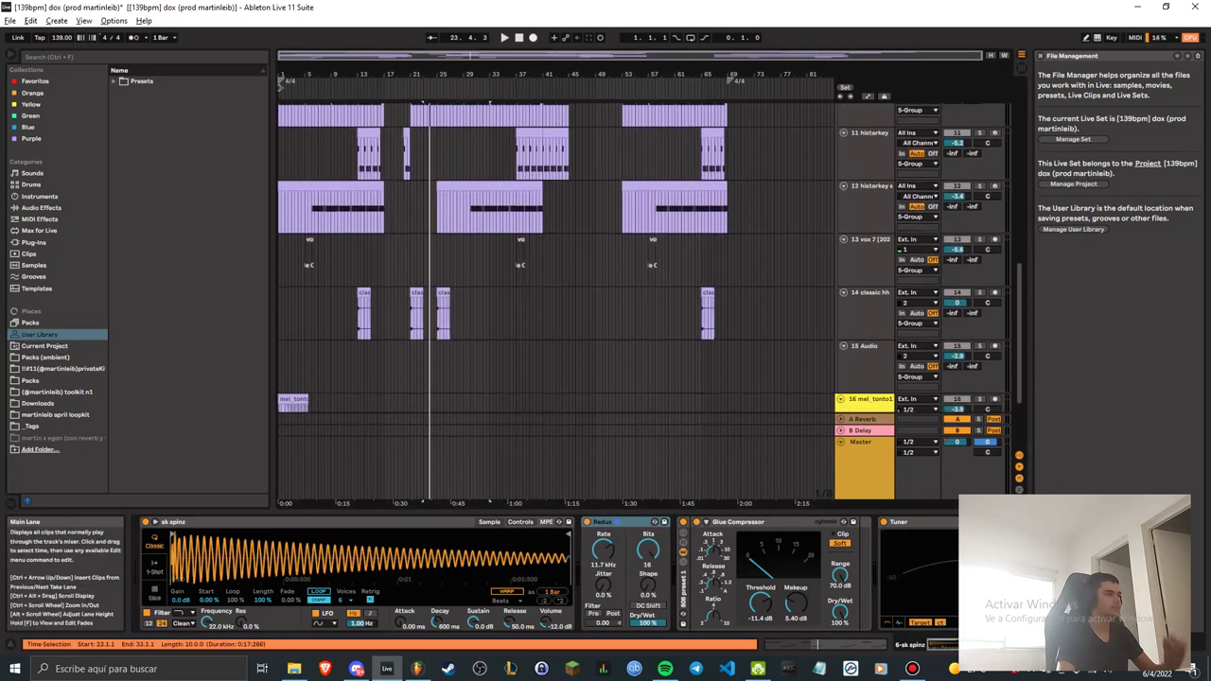
scroll(549, 283, "down", 3)
left_click_drag(502, 196, 312, 272)
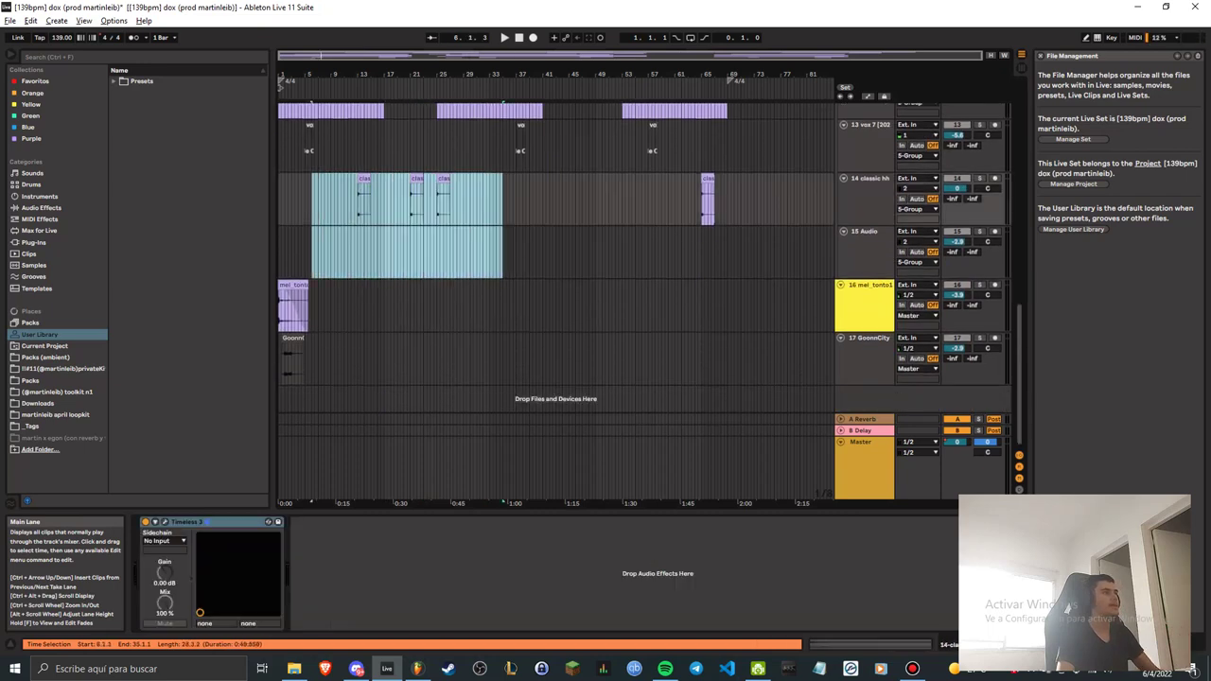
left_click(343, 204)
scroll(556, 255, "up", 5)
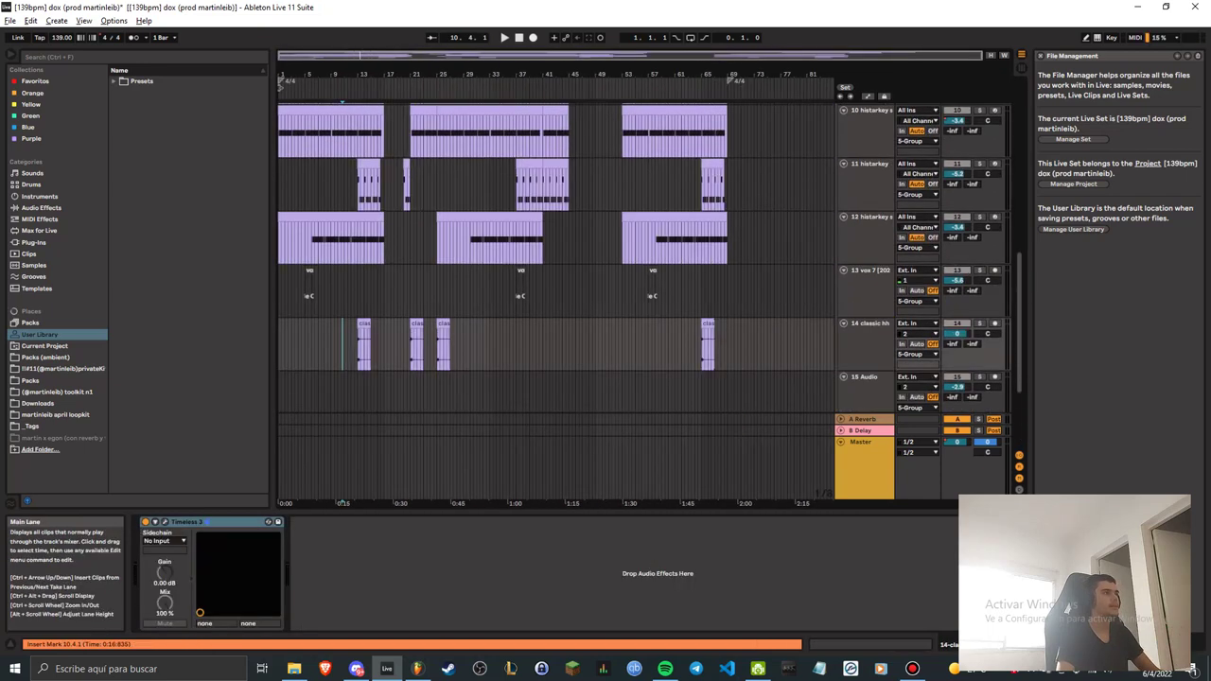
scroll(549, 284, "up", 7)
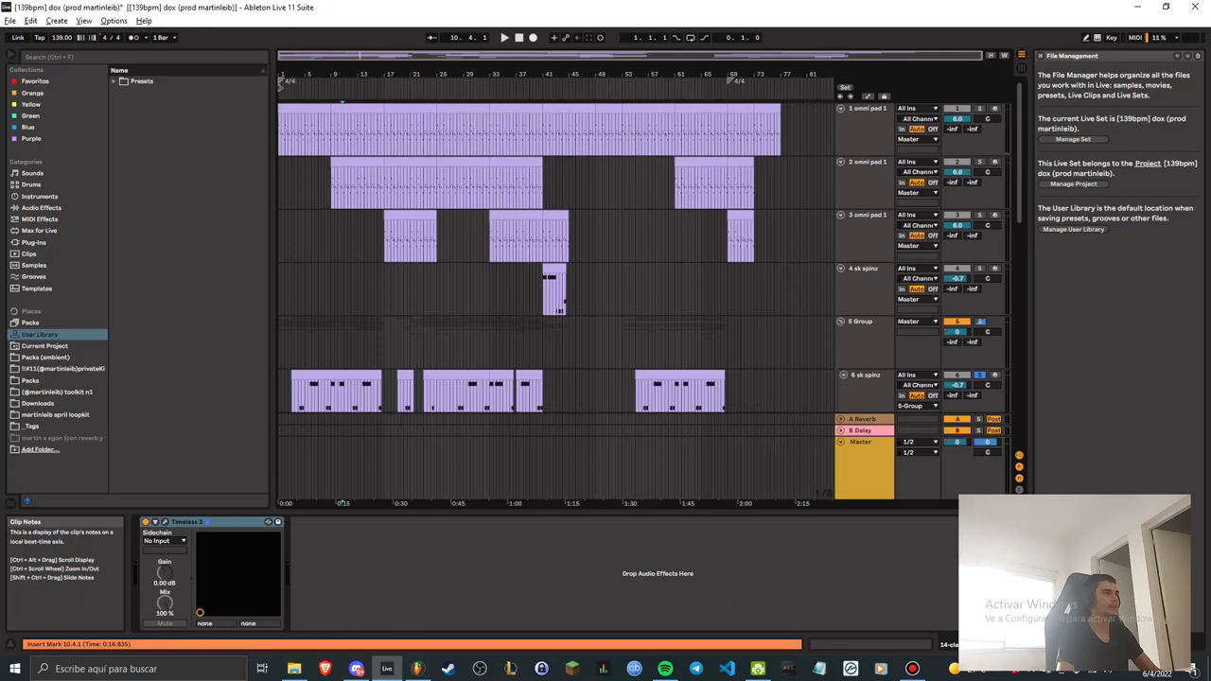
Open the first clip on track 1 omni pad 1 and examine its devices, melody notes and scale options.
left_click(305, 109)
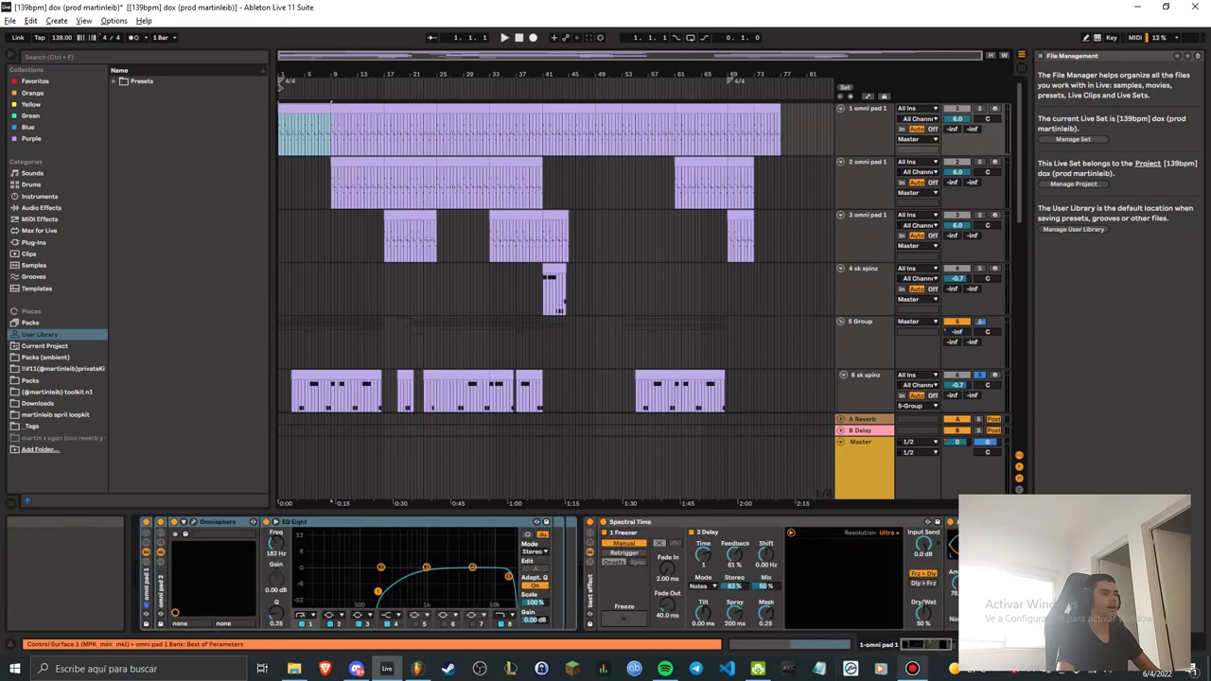
mouse_move(923, 644)
left_mouse_down()
mouse_move(975, 645)
mouse_move(922, 645)
left_mouse_up()
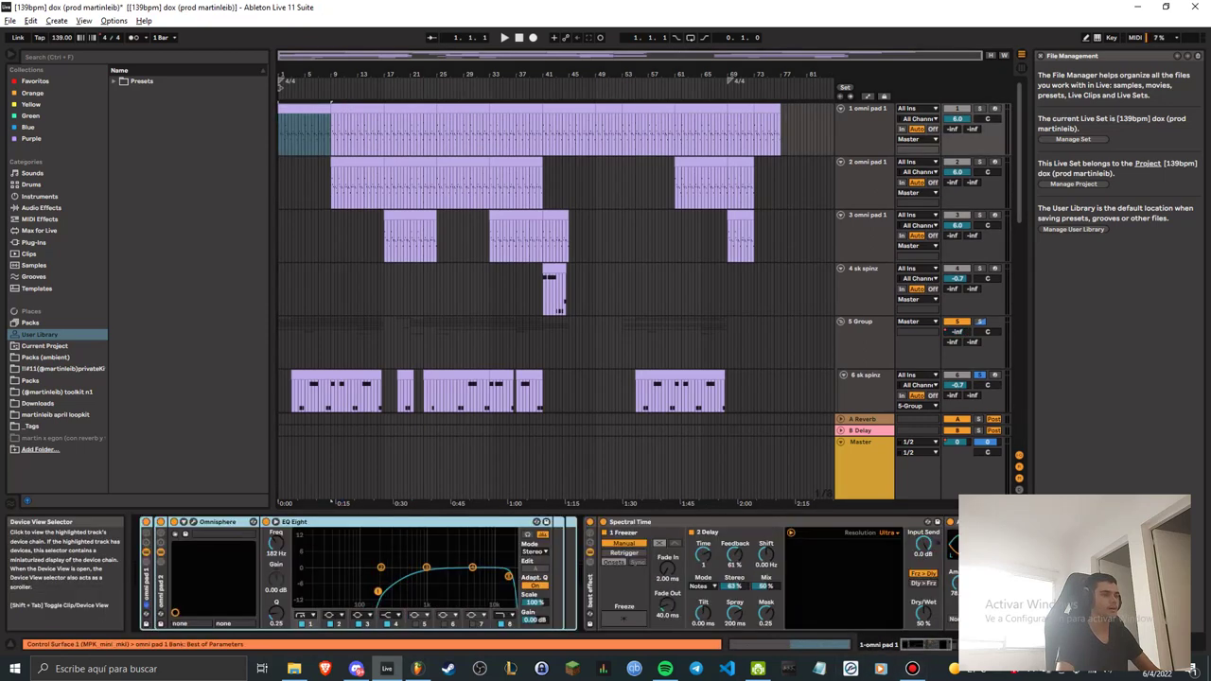
left_click(147, 577)
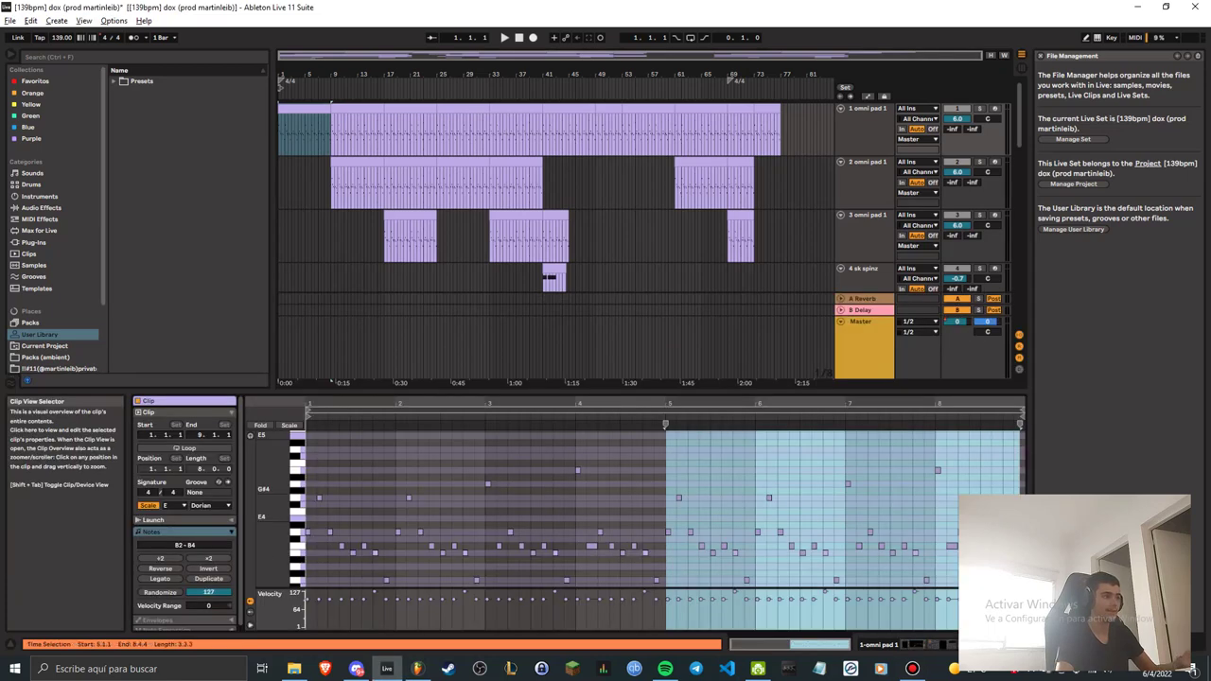
scroll(598, 525, "down", 4)
scroll(598, 525, "up", 2)
left_click(598, 525)
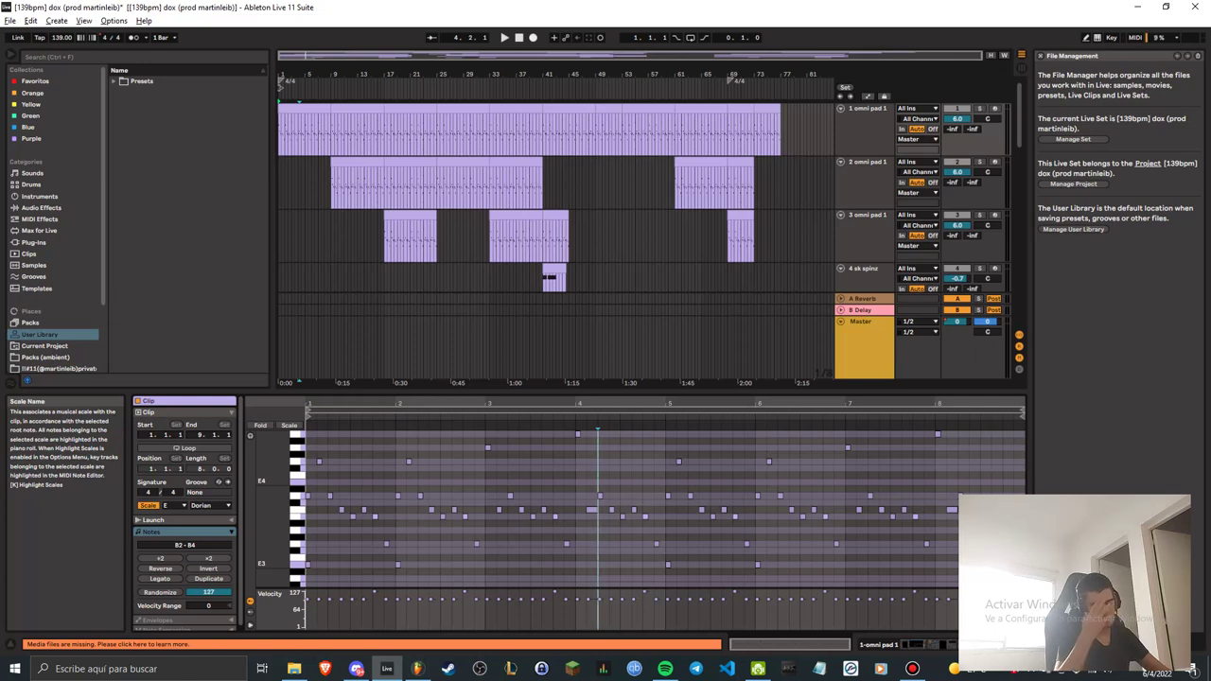
left_click(210, 505)
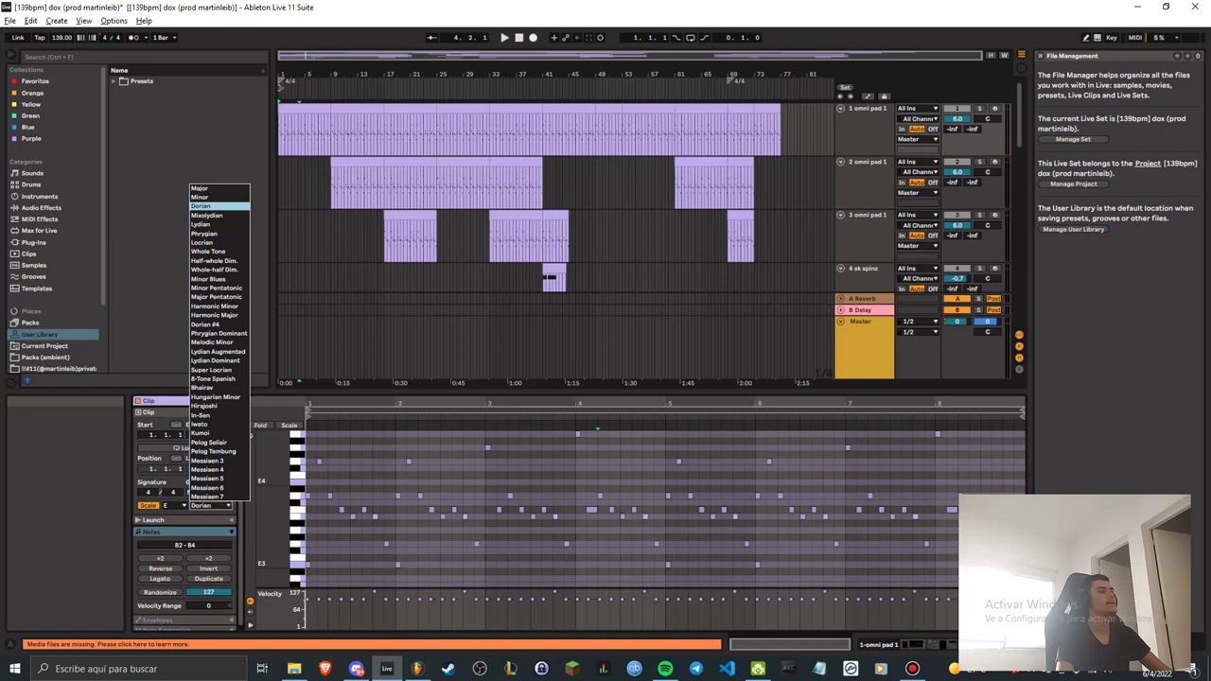
key("Escape")
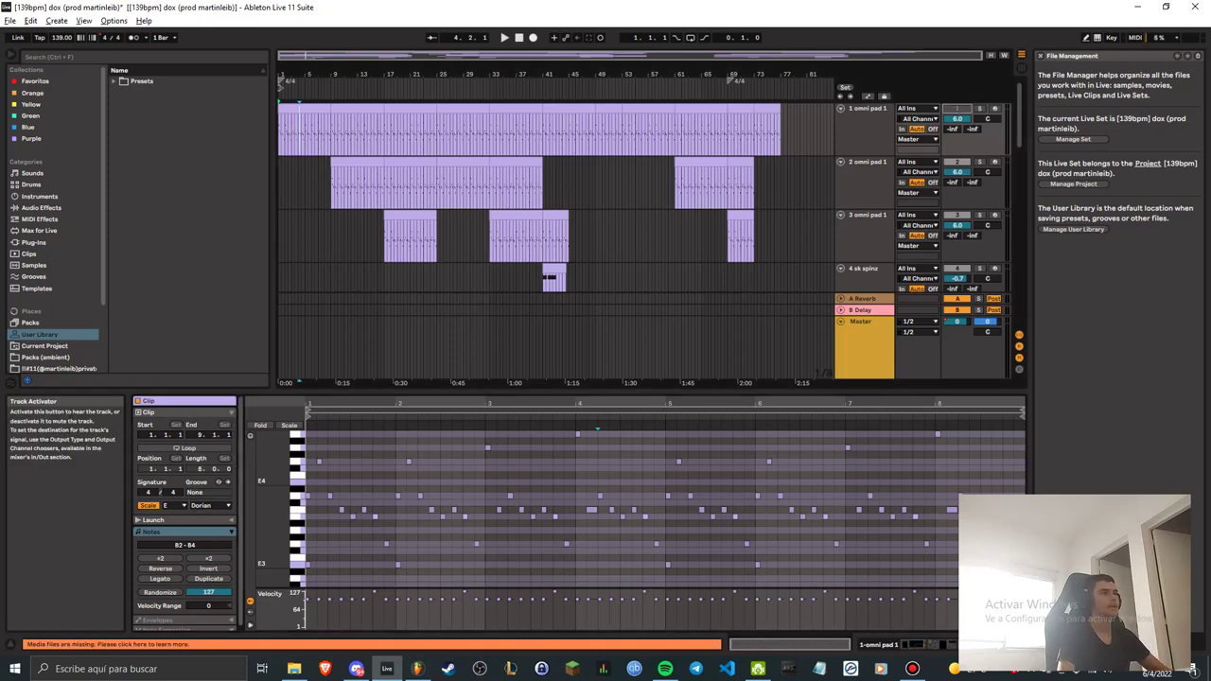
Play track 1 omni pad 1 soloed while following its melody notes, and view its Omnisphere patch.
key("space")
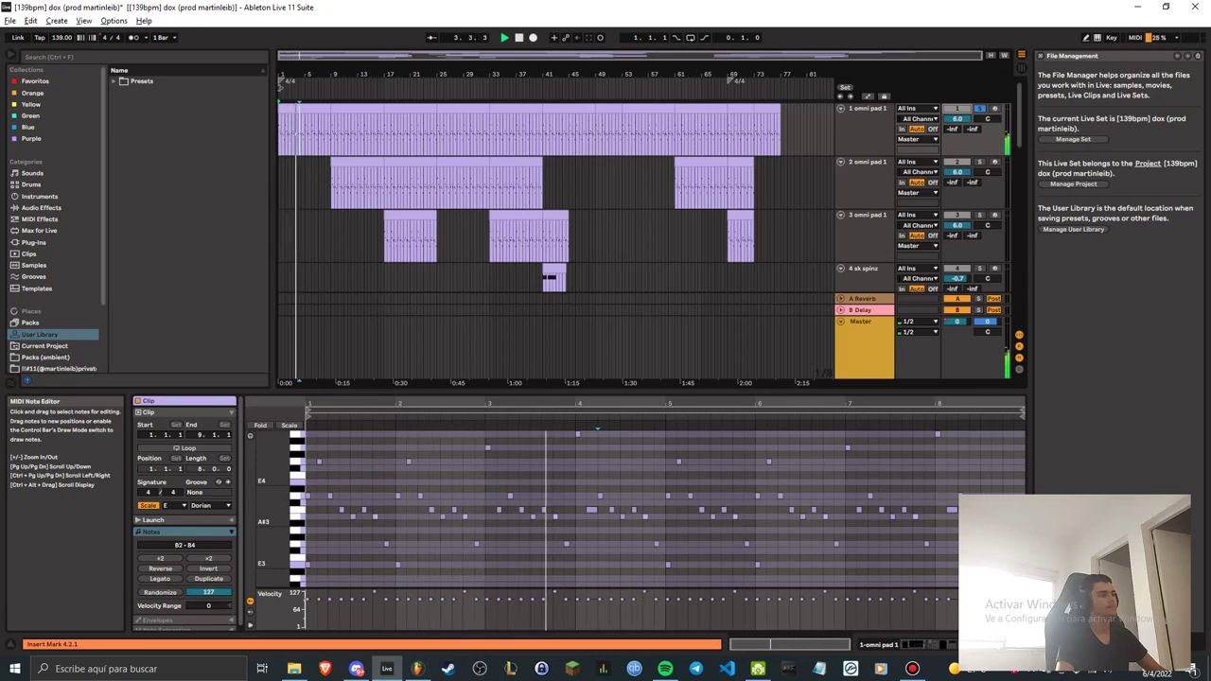
scroll(632, 511, "up", 1)
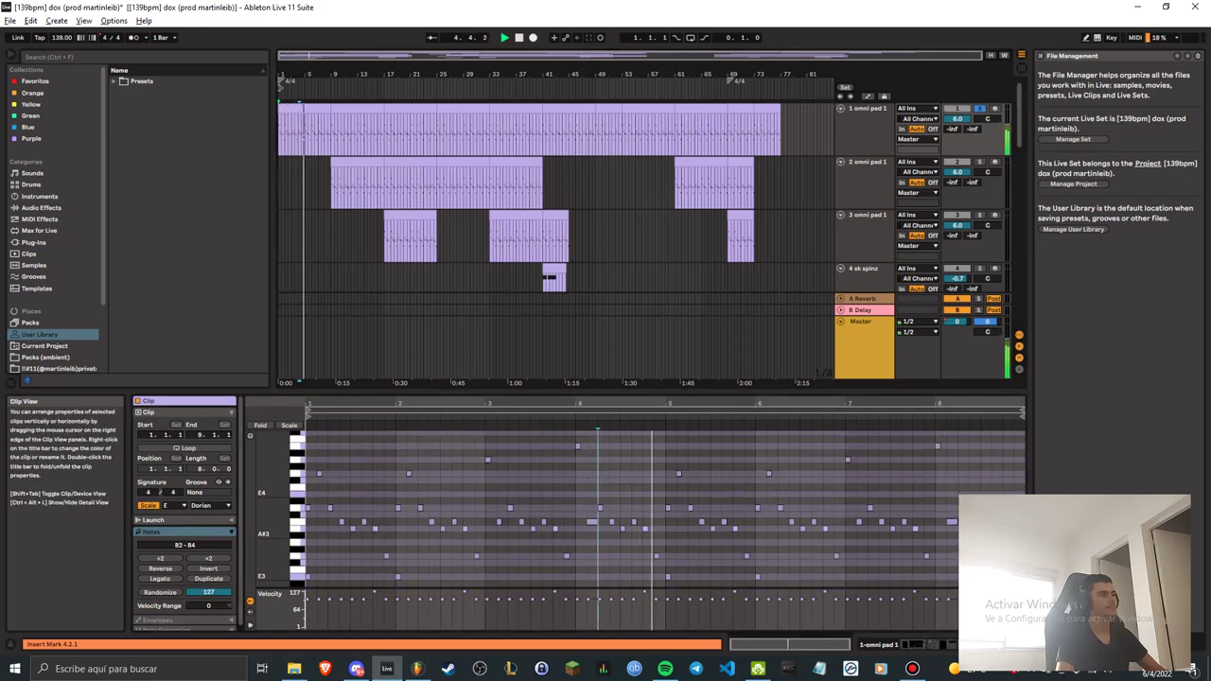
scroll(634, 530, "down", 1)
scroll(634, 530, "down", 4)
scroll(634, 530, "up", 7)
scroll(634, 530, "down", 4)
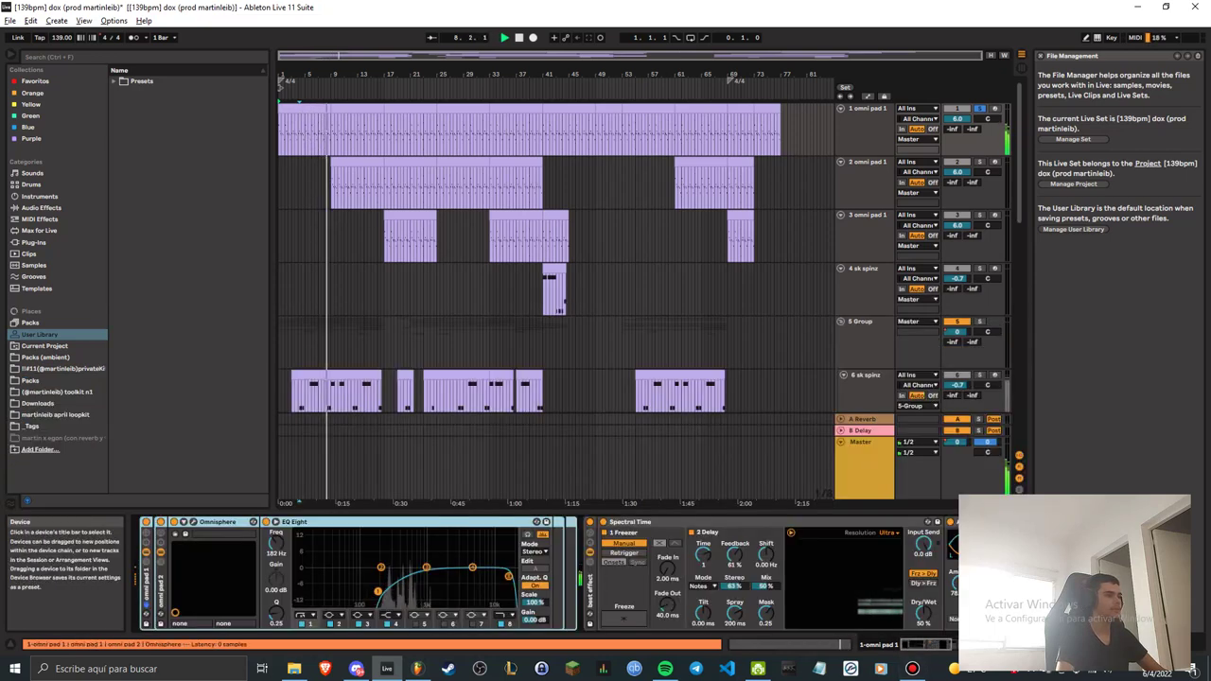
left_click(193, 523)
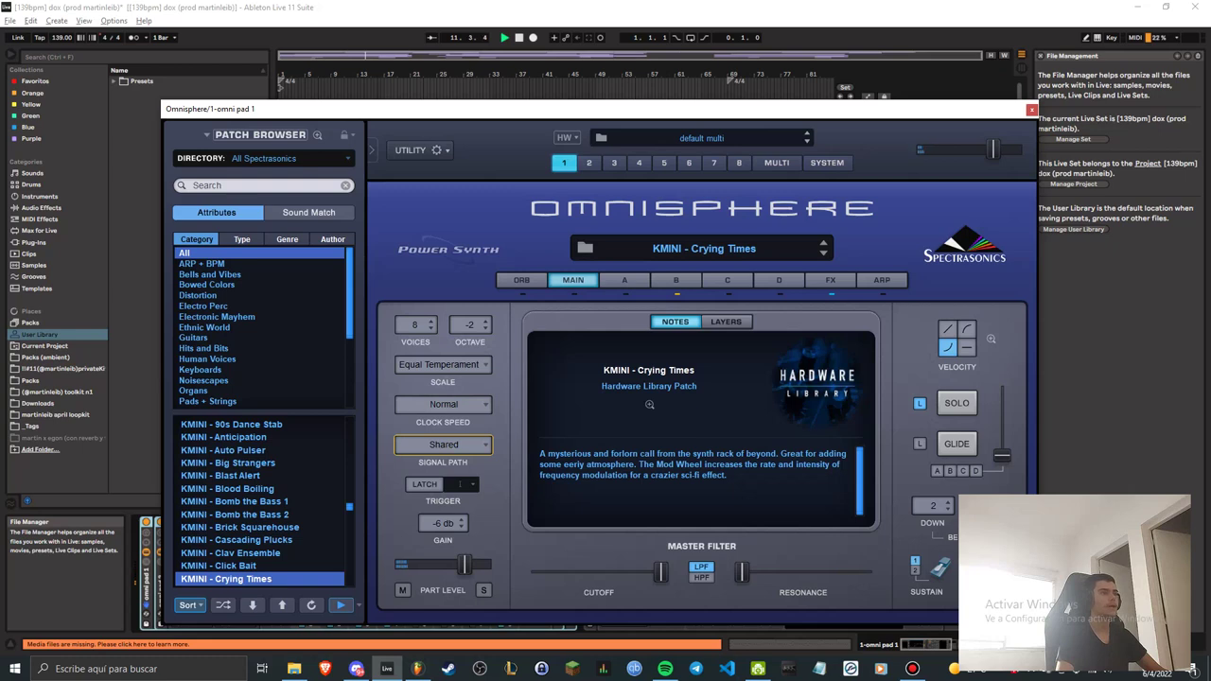
left_click(1032, 109)
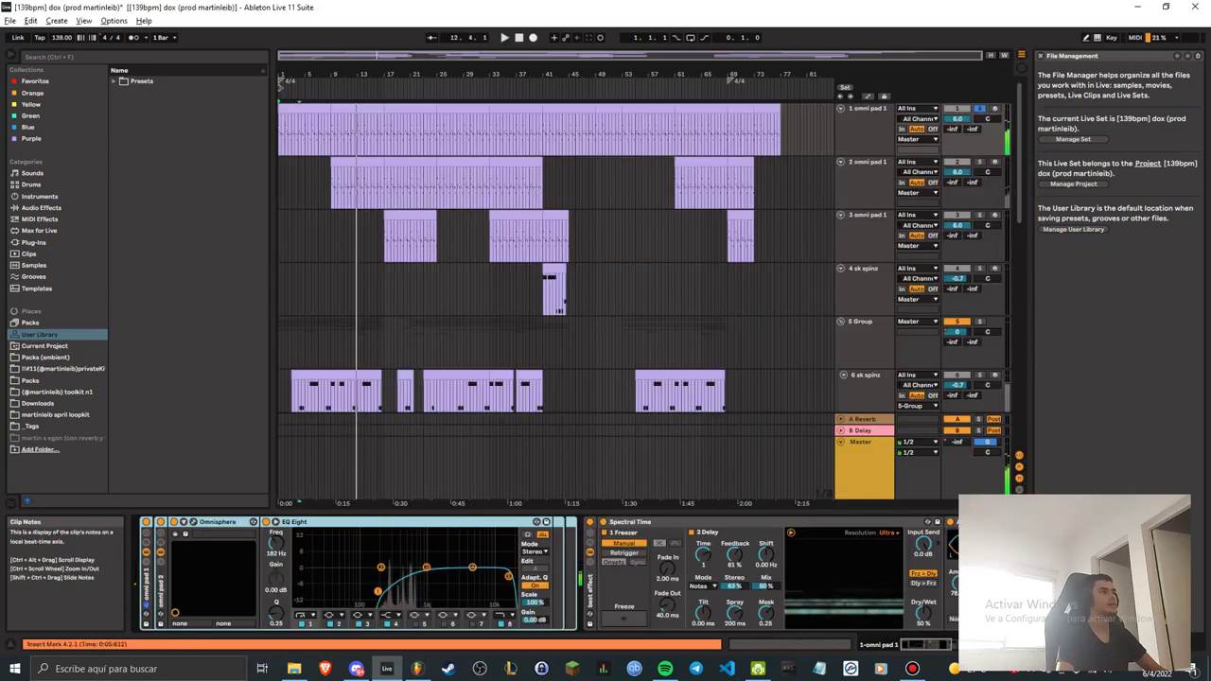
Stop playback and open the track 3 omni pad 1 clip starting at bar 17 to view its notes.
left_click(391, 162)
key("space")
scroll(392, 162, "up", 3)
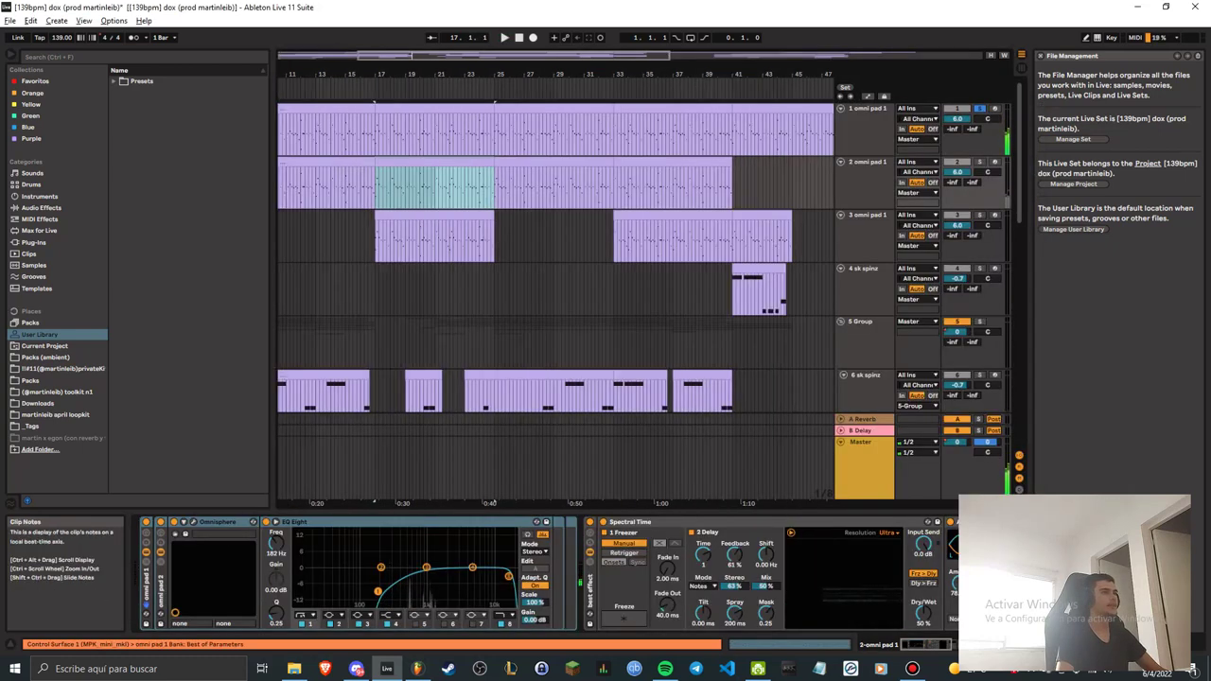
key("Down")
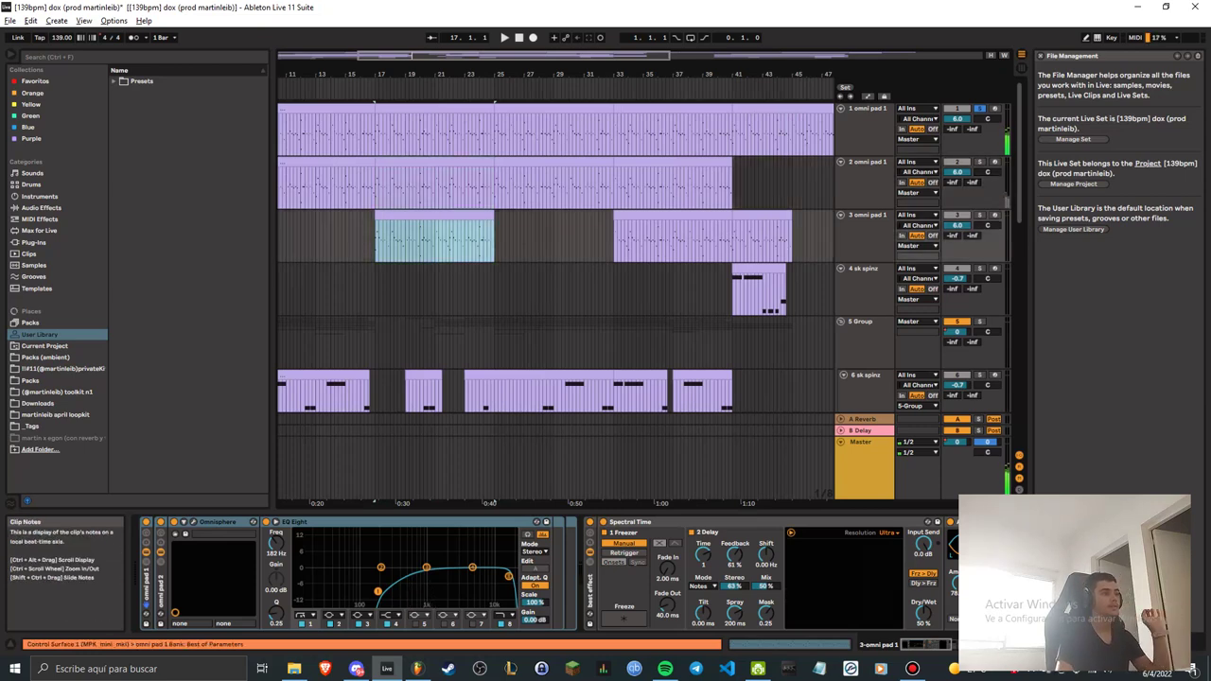
key("shift+Tab")
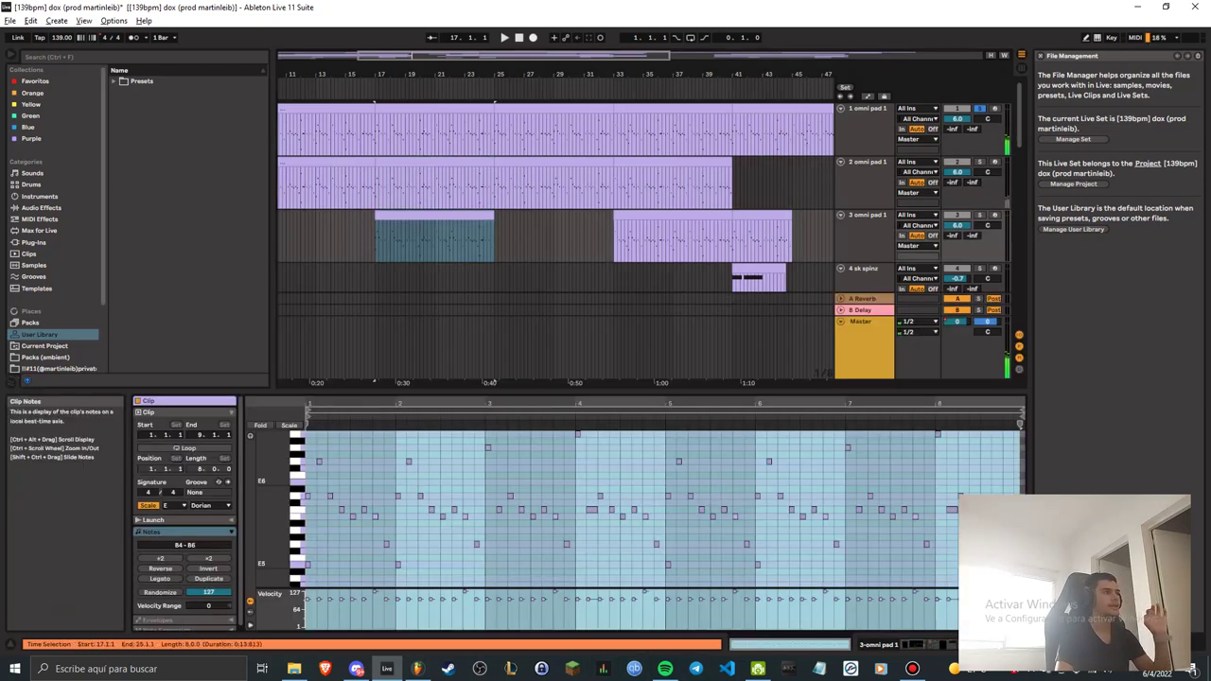
Compare the notes of the clips at bar 17 on omni pad tracks 1, 2 and 3.
left_click(451, 134)
left_click(451, 162)
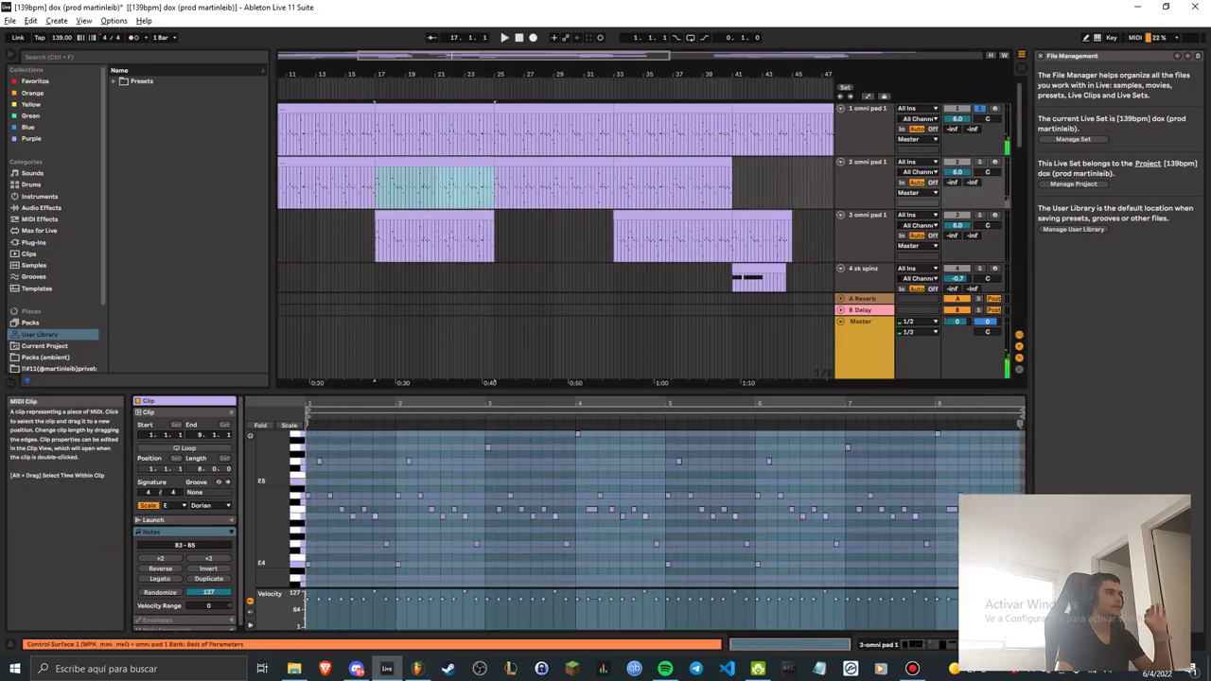
left_click(451, 137)
left_click(435, 237)
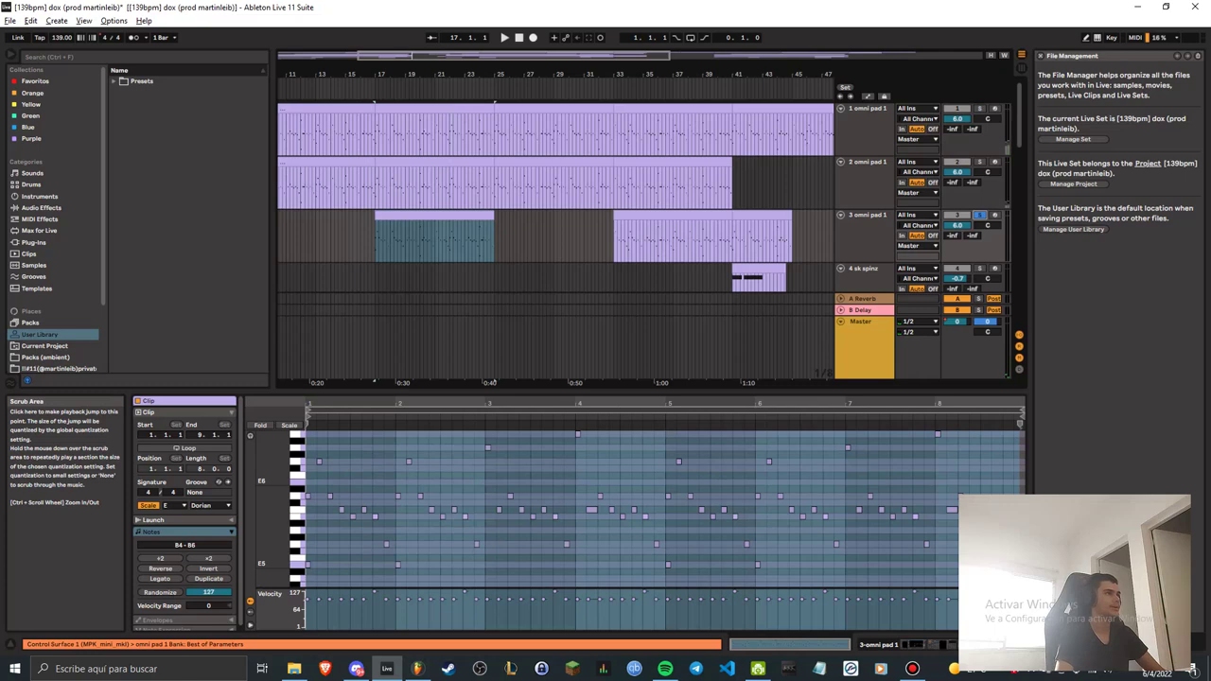
Play track 3 omni pad 1 soloed from bar 17 while looking over the other tracks, and stop playback.
key("space")
scroll(556, 227, "down", 1)
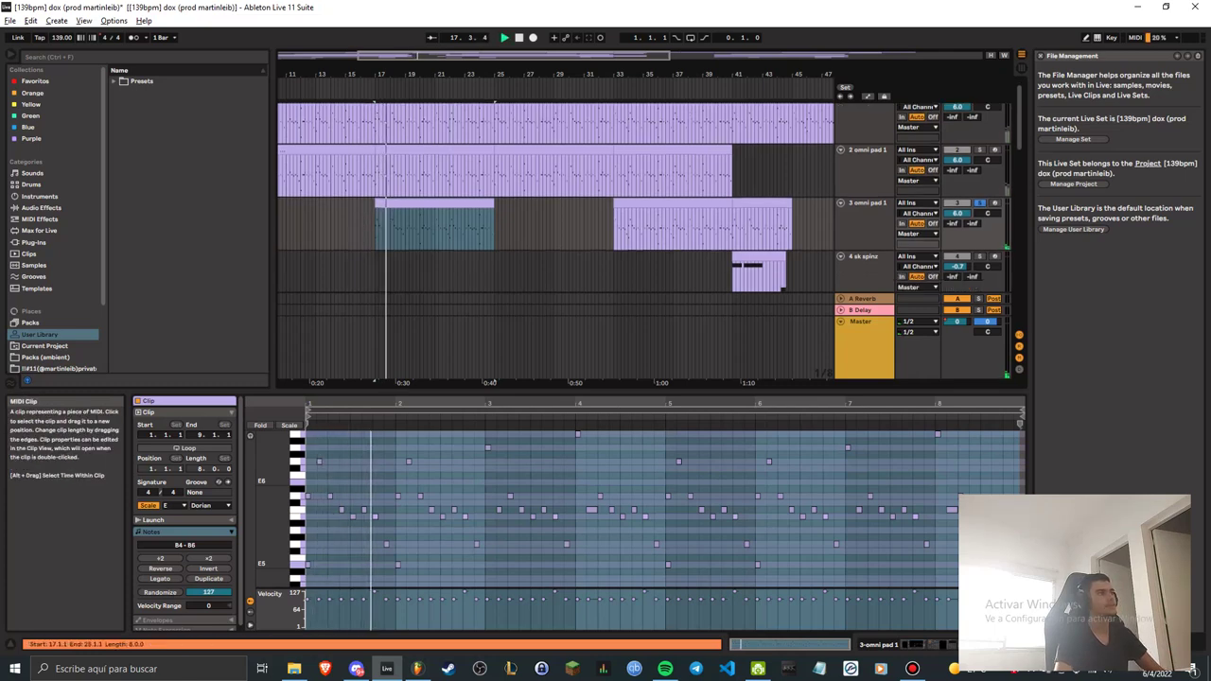
scroll(555, 190, "down", 3)
scroll(555, 190, "down", 4)
scroll(556, 189, "up", 5)
scroll(555, 189, "down", 6)
scroll(438, 103, "down", 10)
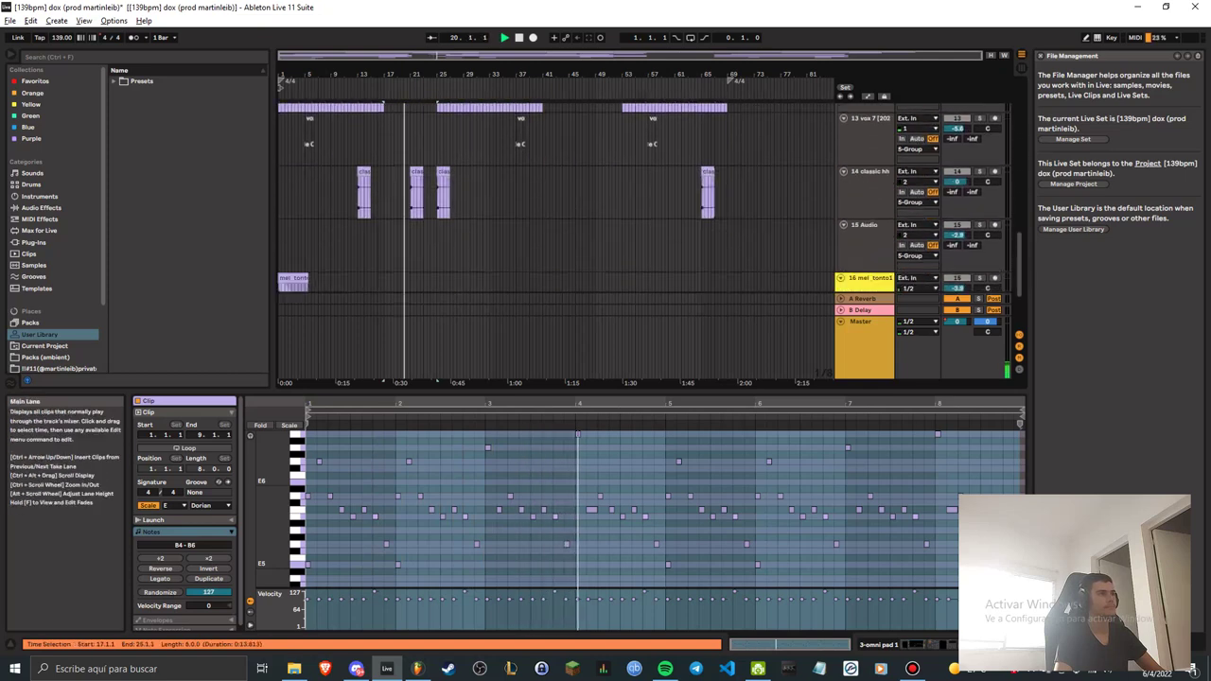
scroll(438, 103, "up", 8)
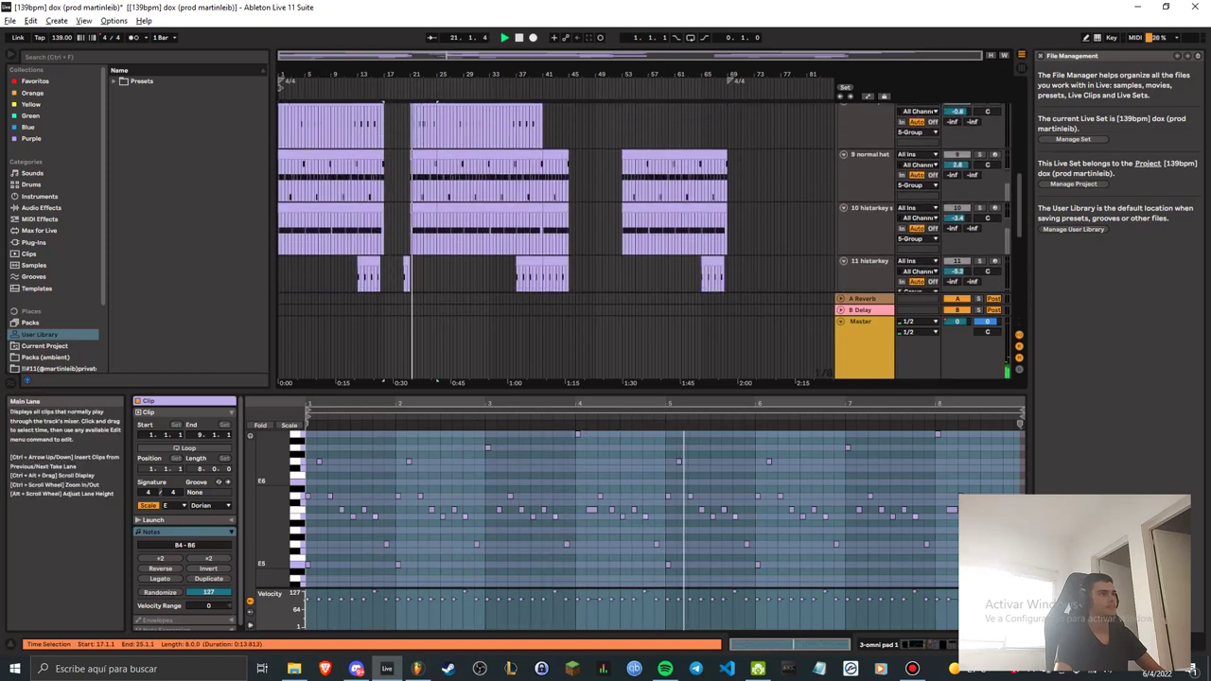
scroll(438, 102, "up", 5)
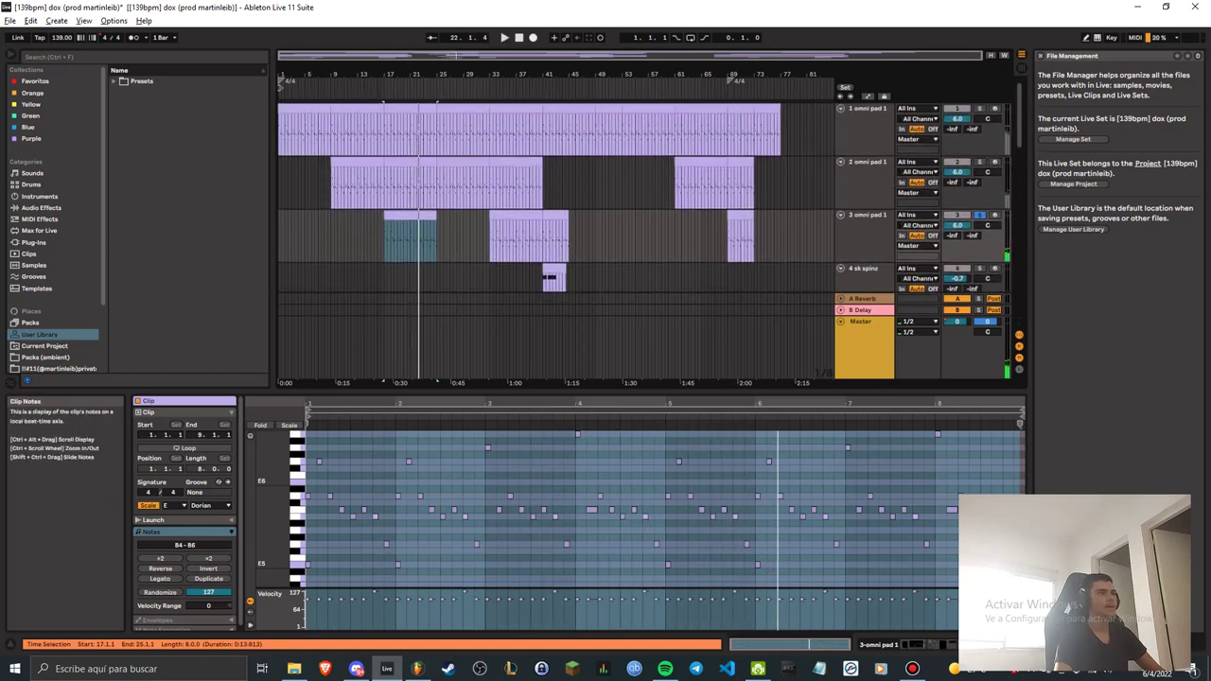
Clear the solo on track 3 omni pad 1 and play all tracks from around bar 7.
scroll(438, 102, "down", 4)
scroll(438, 102, "down", 8)
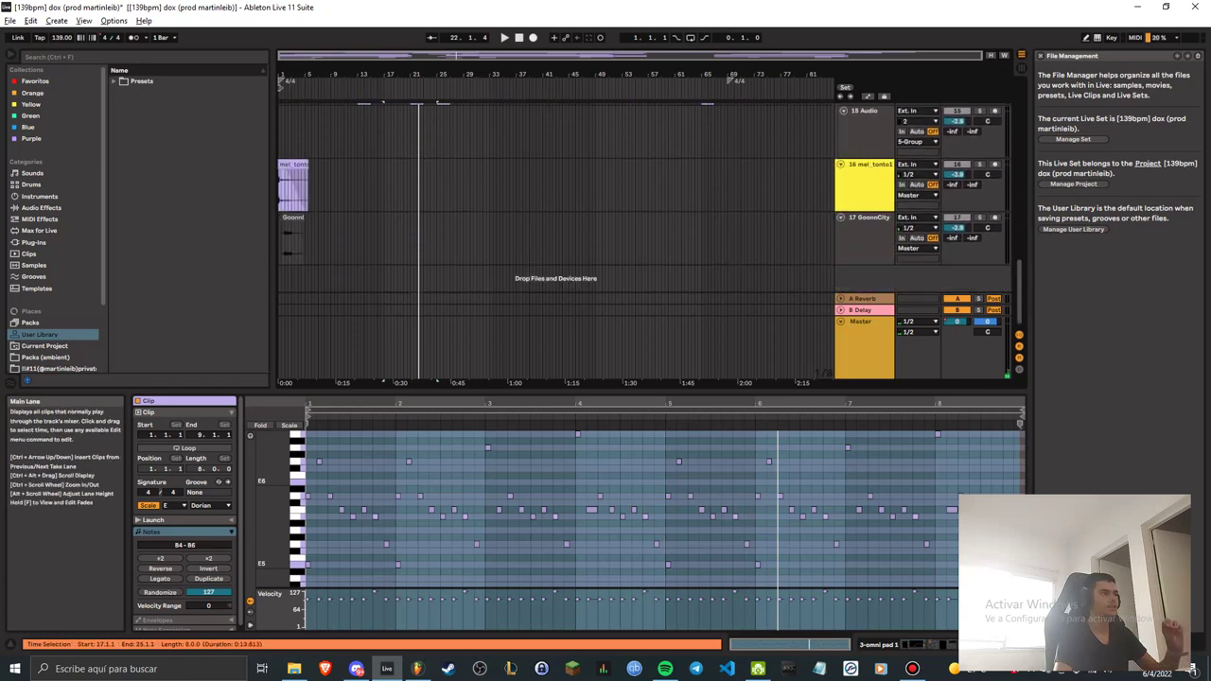
double_click(980, 253)
key("space")
scroll(438, 189, "up", 2)
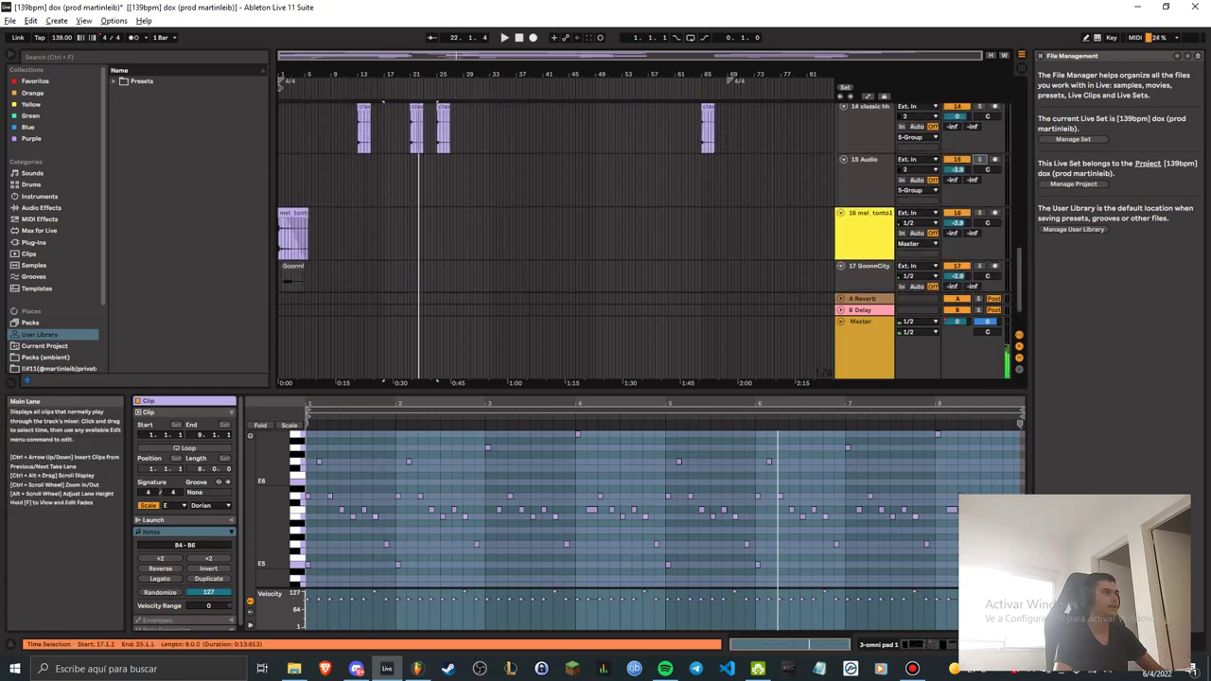
left_click(321, 93)
Follow playback up to the classic hh riser at bar 13, briefly view the automation lanes, and stop playback.
scroll(325, 189, "up", 6)
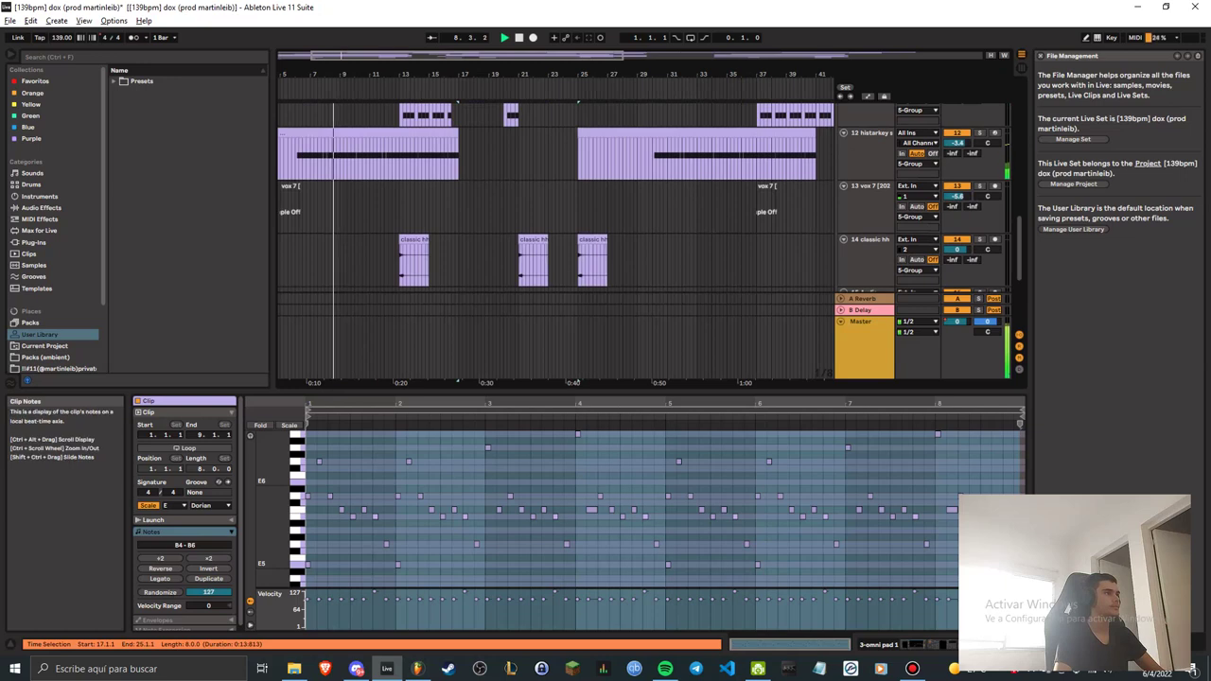
scroll(337, 336, "up", 1)
scroll(386, 208, "up", 1)
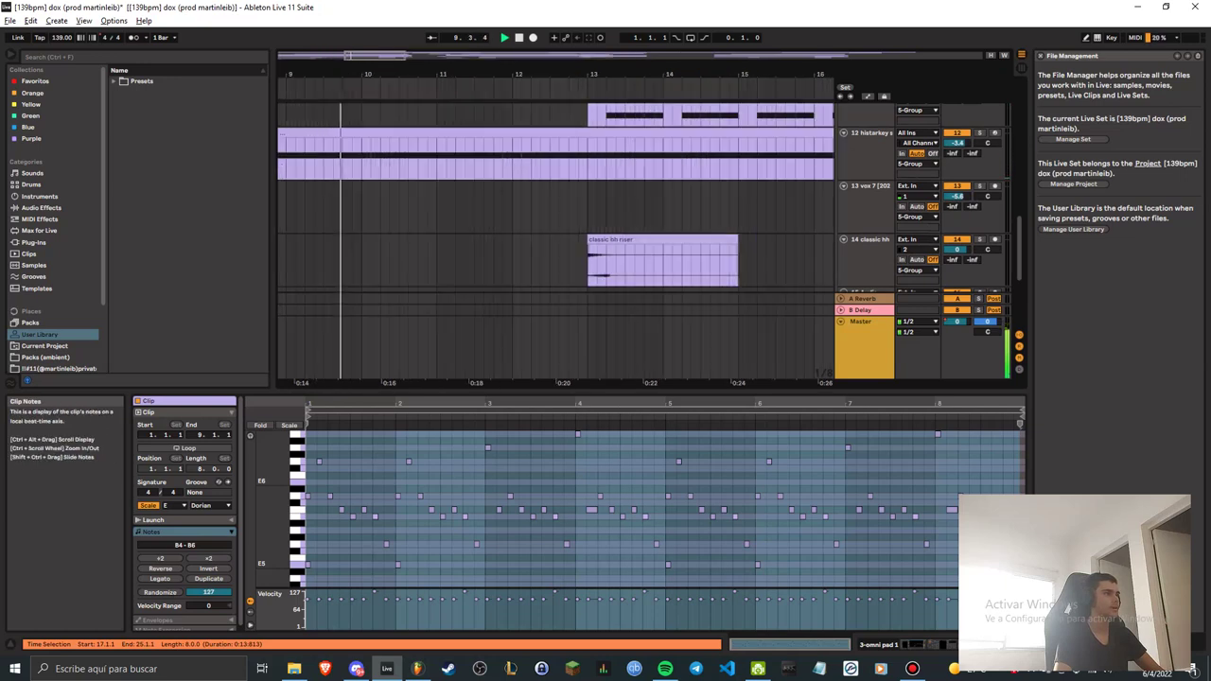
scroll(540, 208, "down", 1)
key("a")
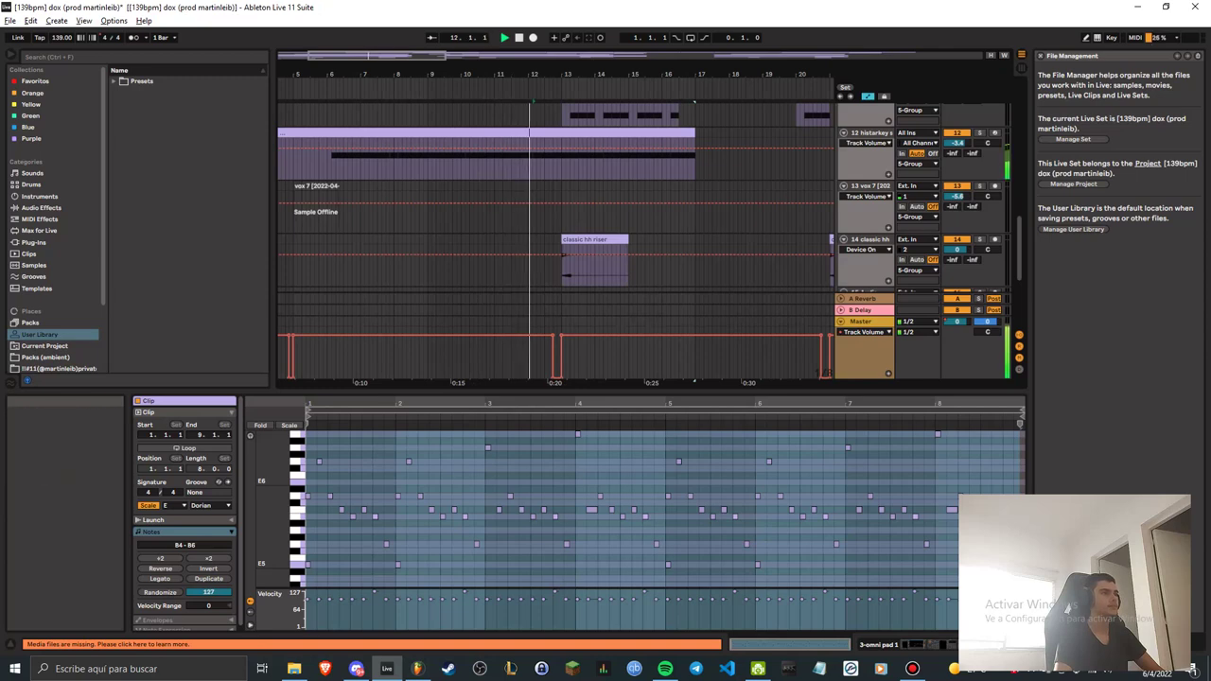
key("a")
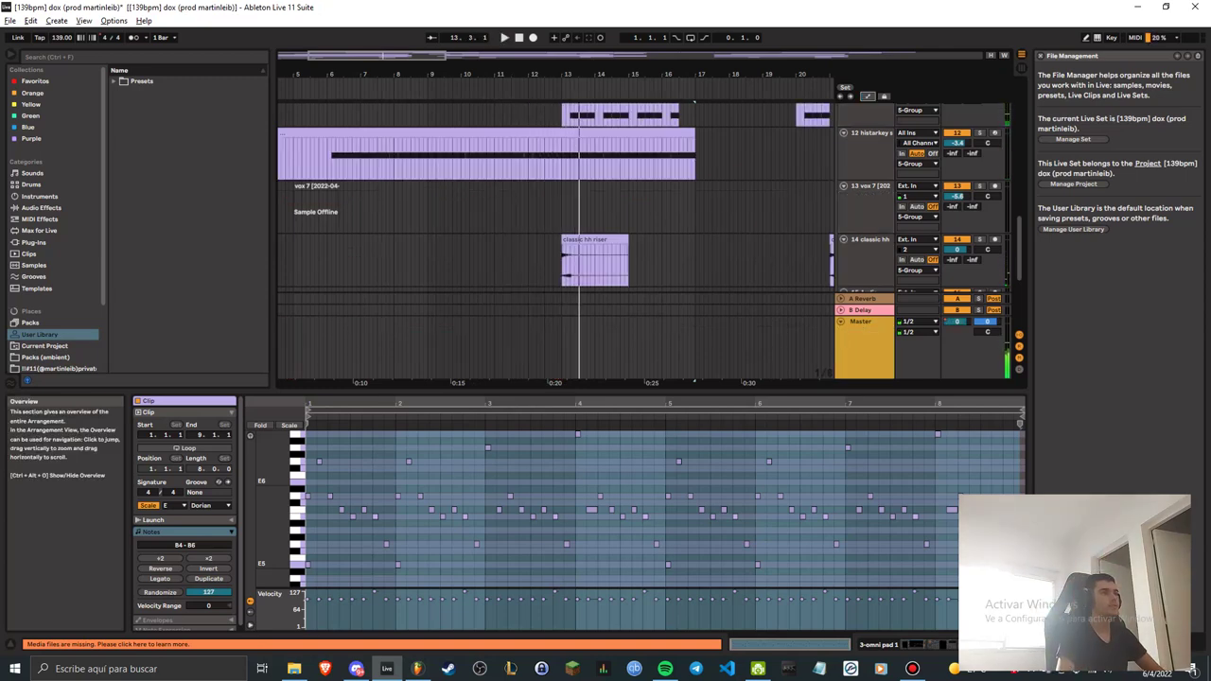
left_click(519, 37)
View the Master track's Track Volume automation across the whole arrangement, and hide the automation lanes.
left_click(863, 345)
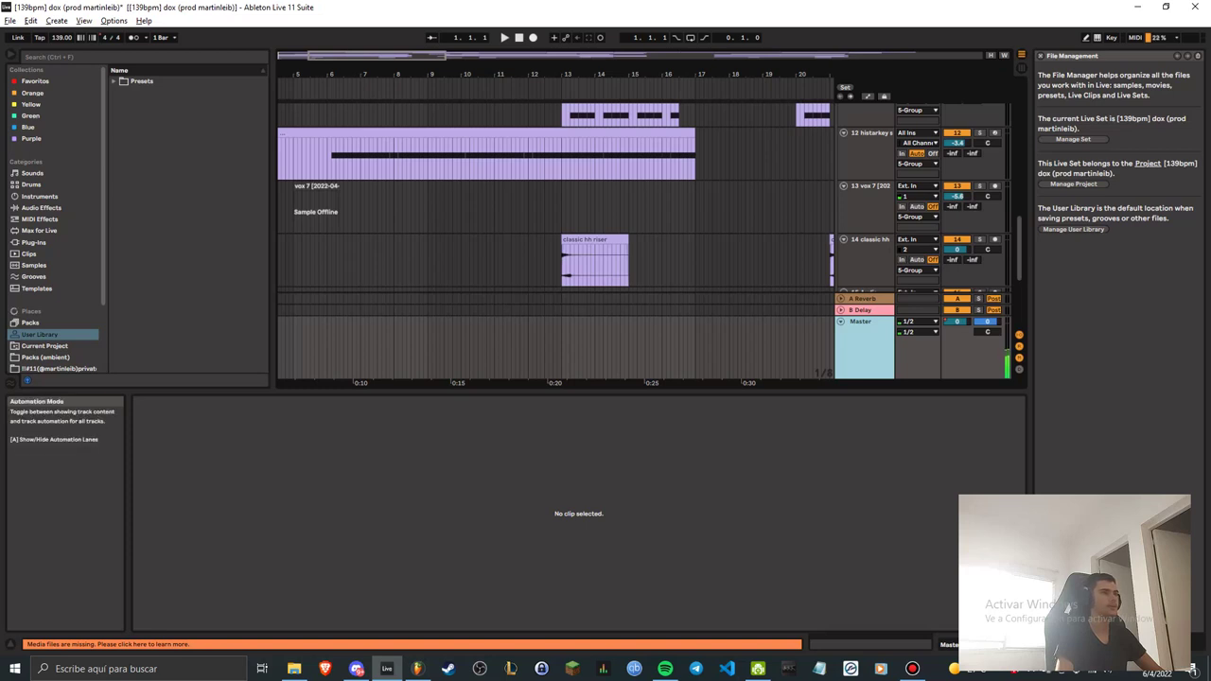
left_click(868, 95)
left_click(864, 333)
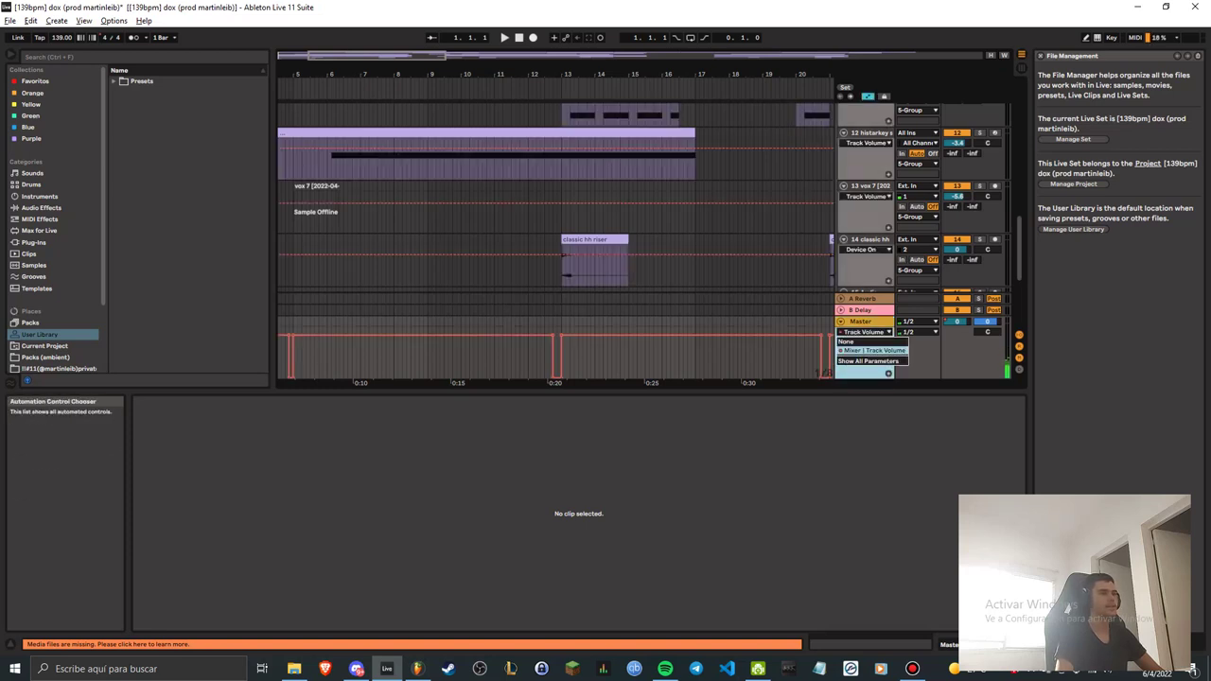
left_click(864, 332)
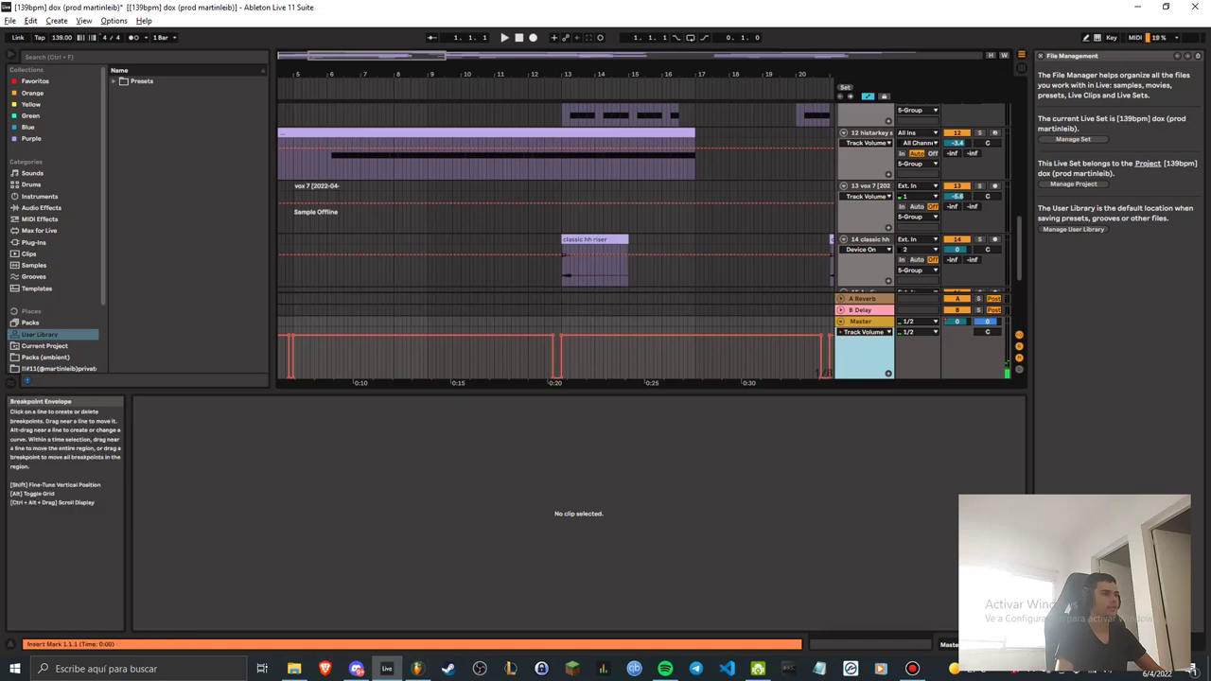
key("w")
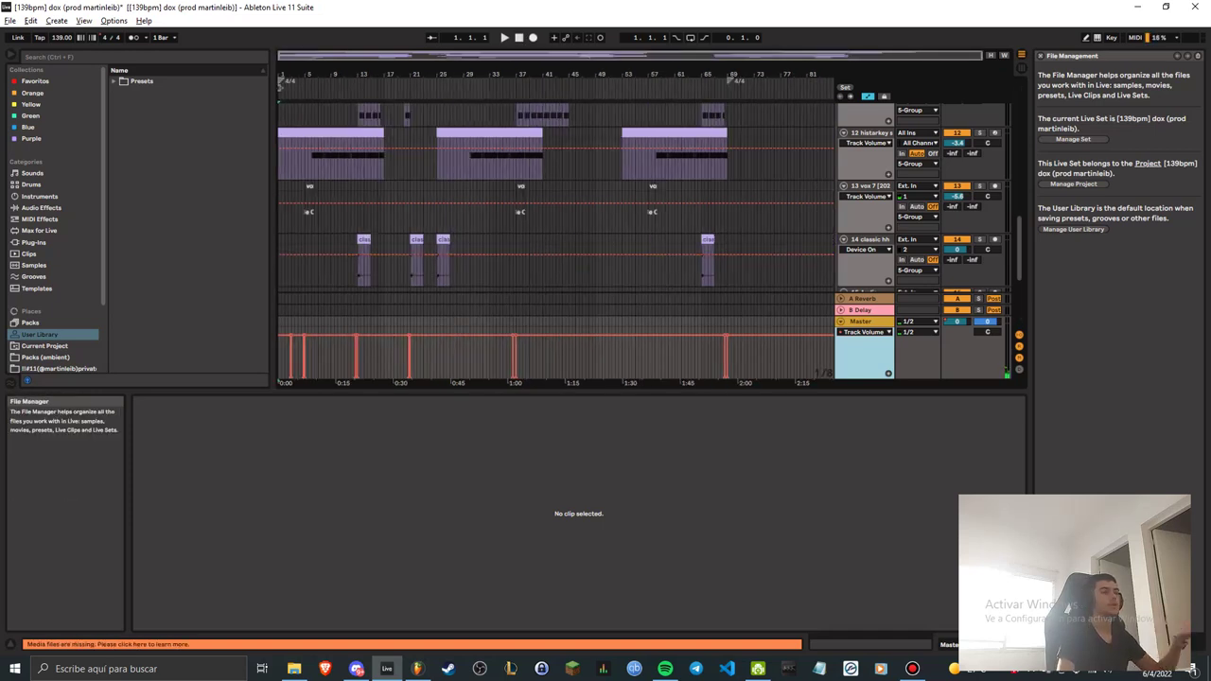
key("a")
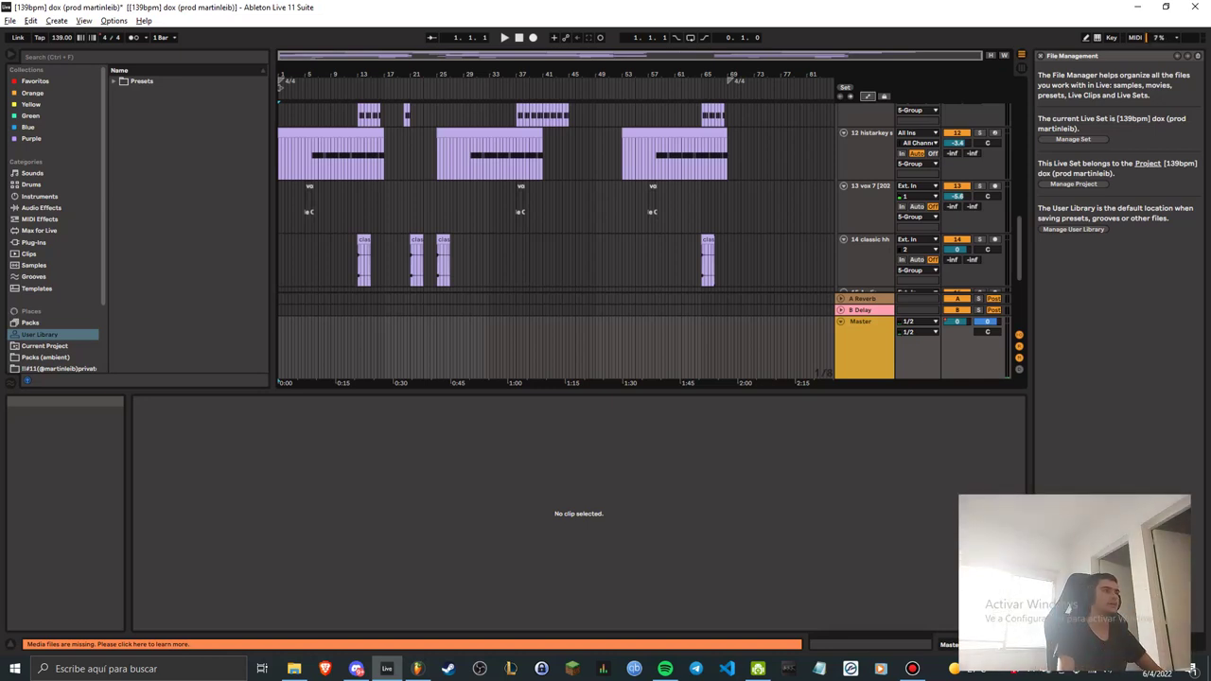
Play the full arrangement from bar 1 while following the melody, 808, clap and hat tracks down to track 13.
scroll(549, 199, "up", 10)
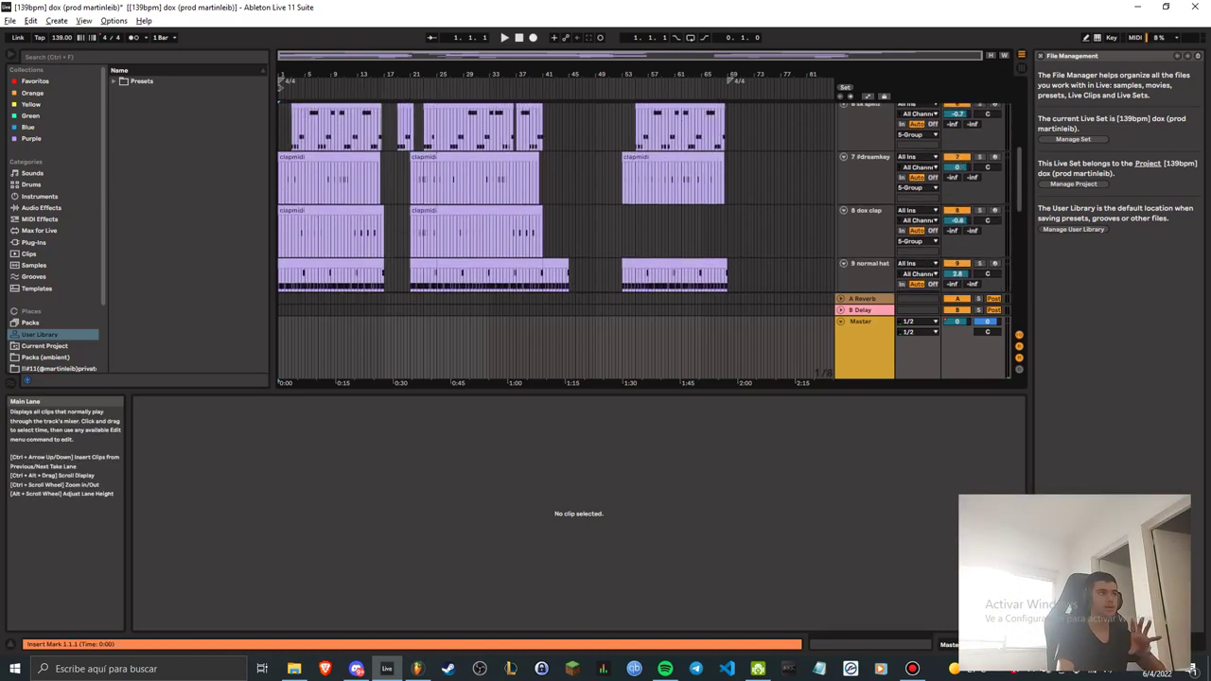
scroll(548, 199, "up", 6)
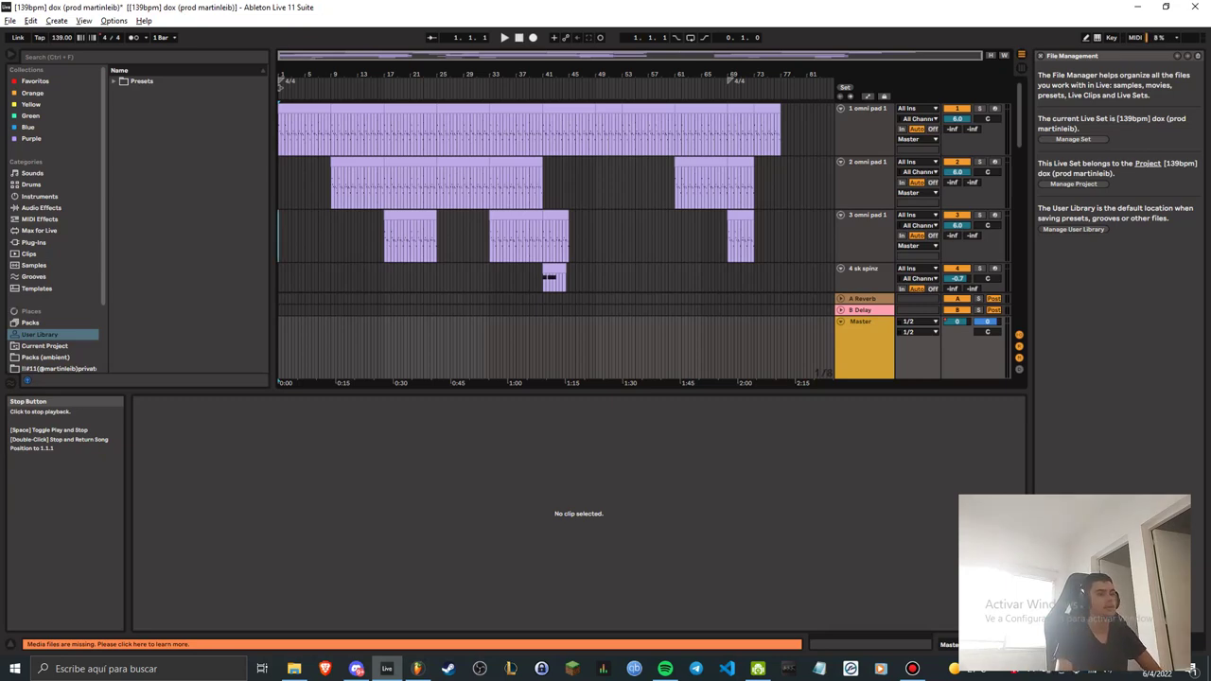
left_click(504, 37)
scroll(549, 237, "down", 3)
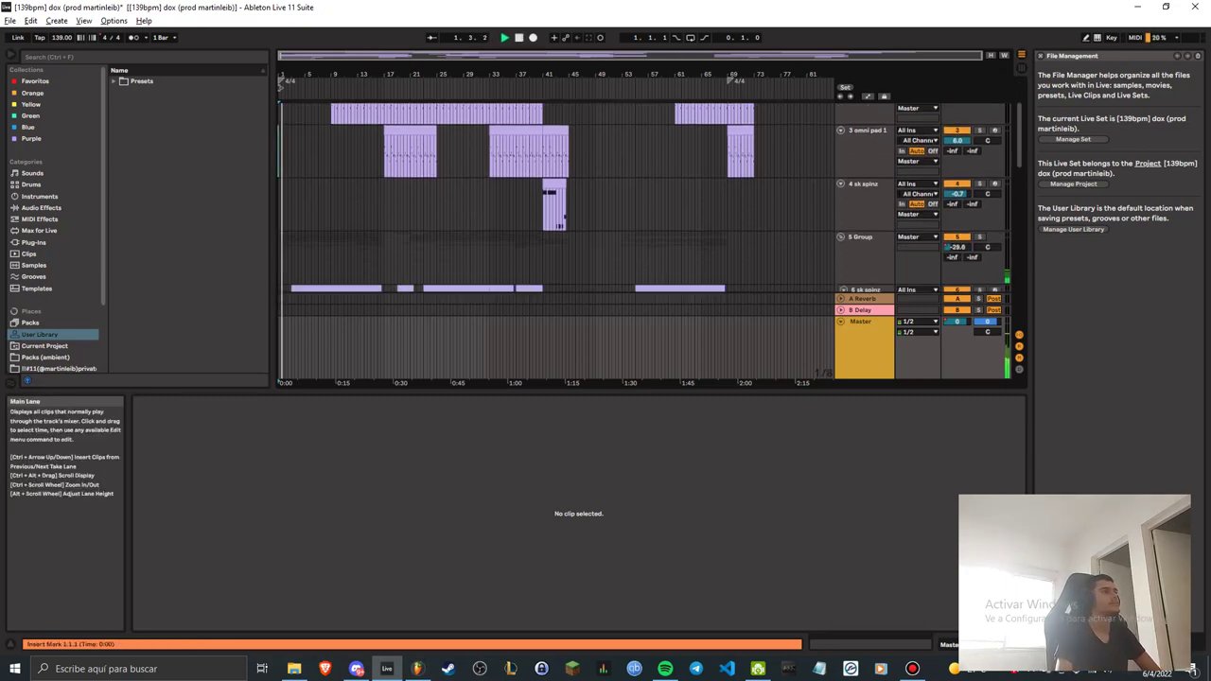
scroll(549, 236, "down", 1)
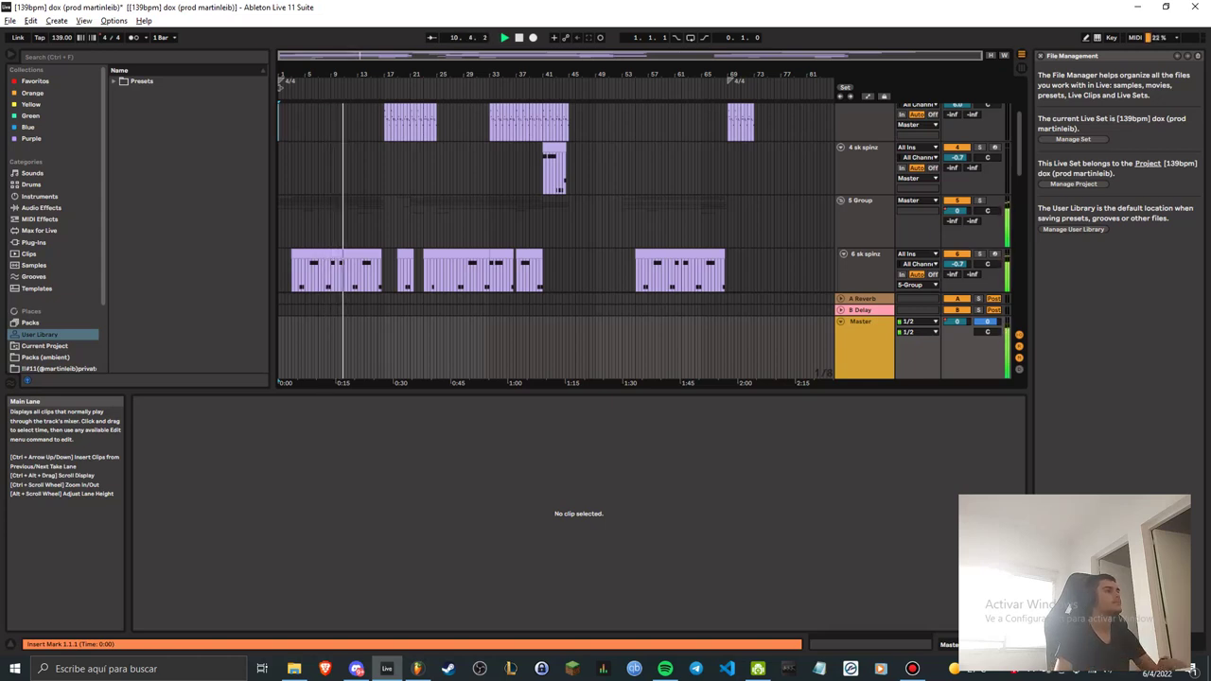
scroll(556, 217, "down", 4)
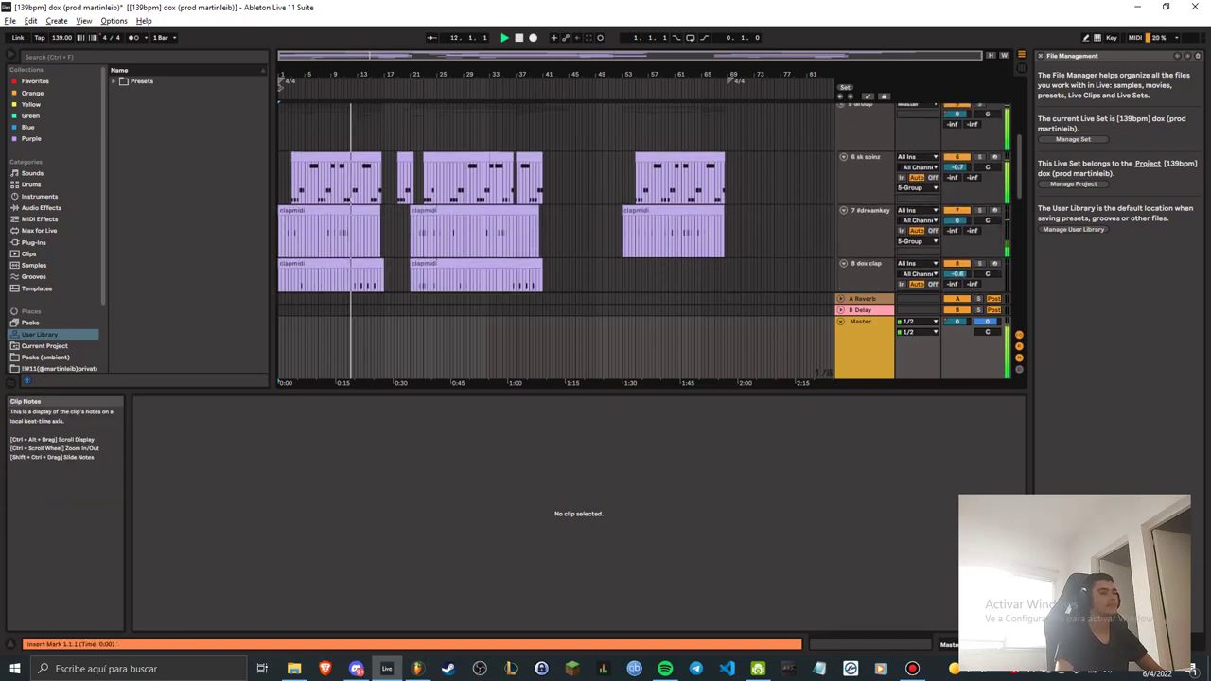
scroll(556, 218, "down", 2)
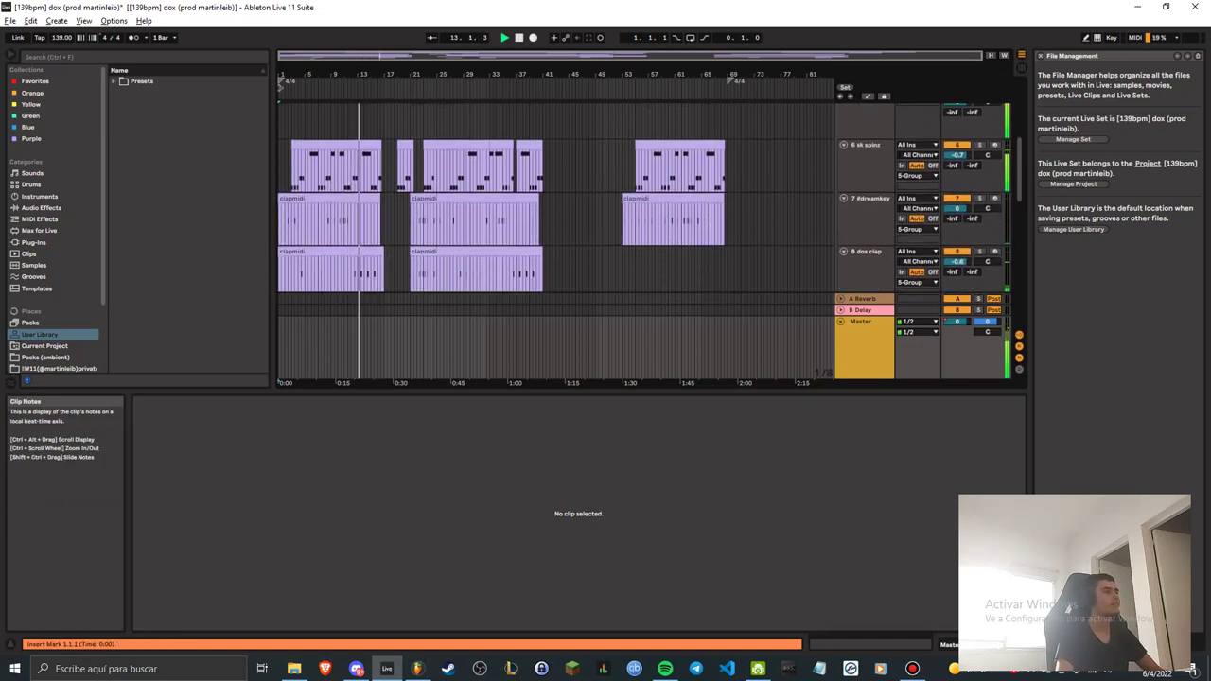
scroll(501, 218, "up", 1)
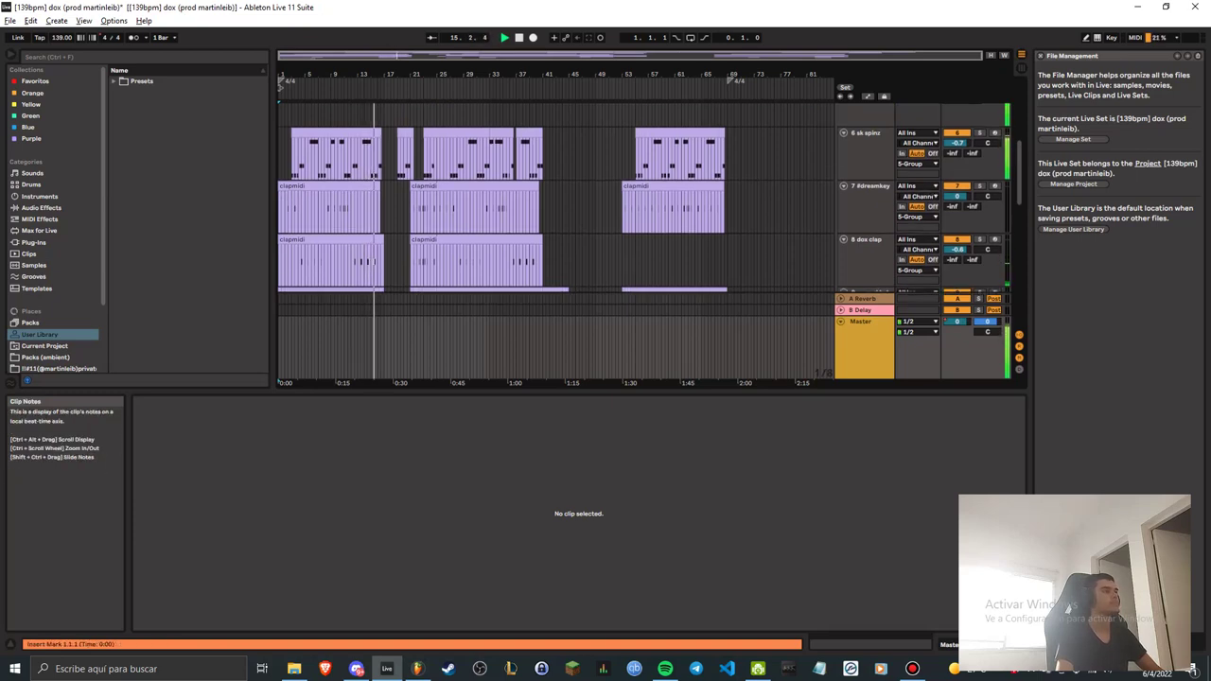
scroll(492, 218, "down", 5)
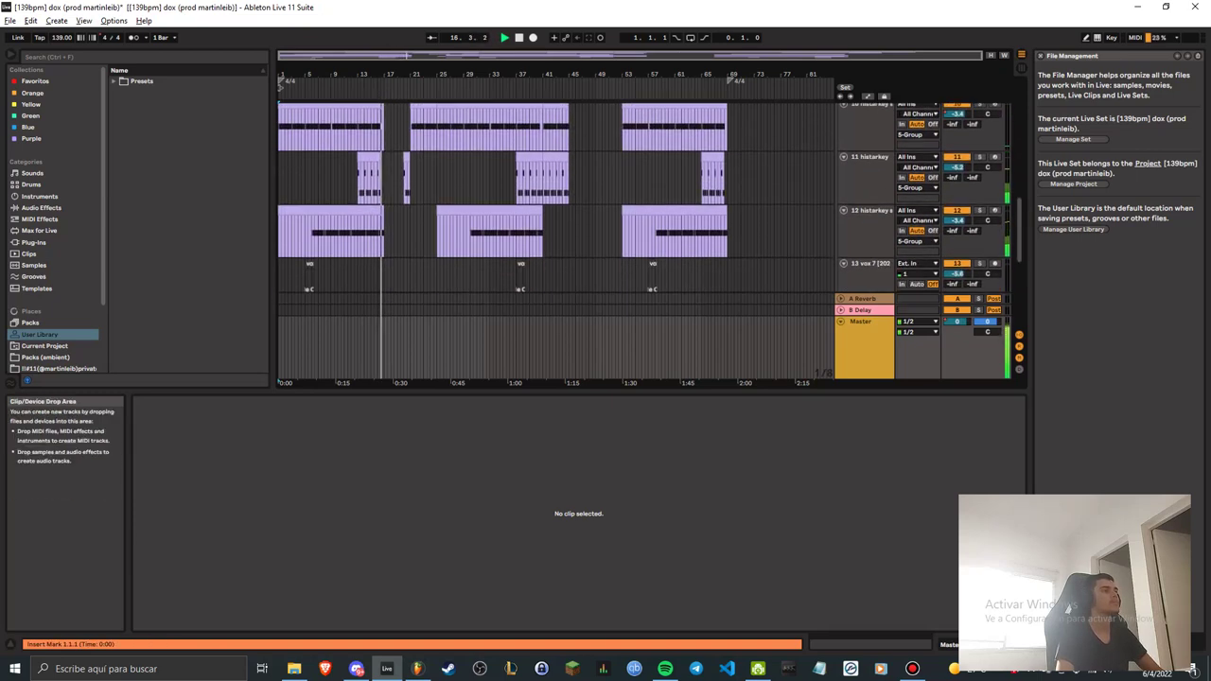
Follow the playback past bar 17 on the omni pad and hat tracks, and stop it back at the start.
scroll(492, 217, "up", 8)
scroll(549, 218, "up", 3)
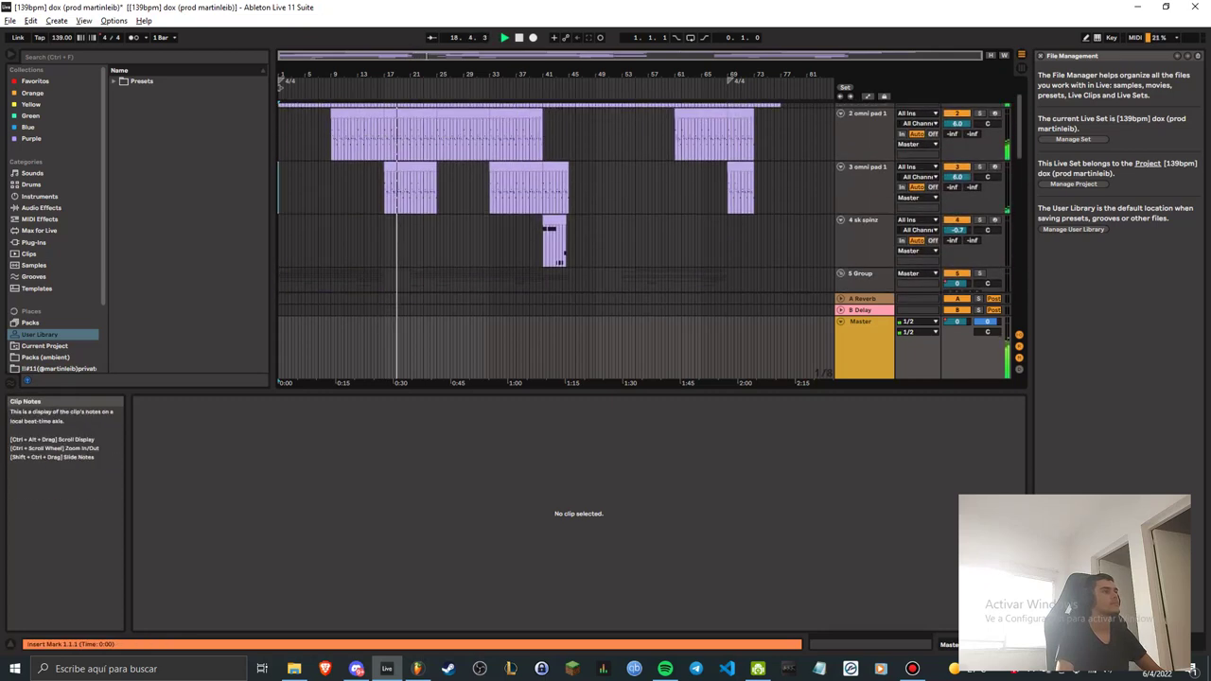
scroll(548, 218, "down", 5)
scroll(548, 217, "down", 5)
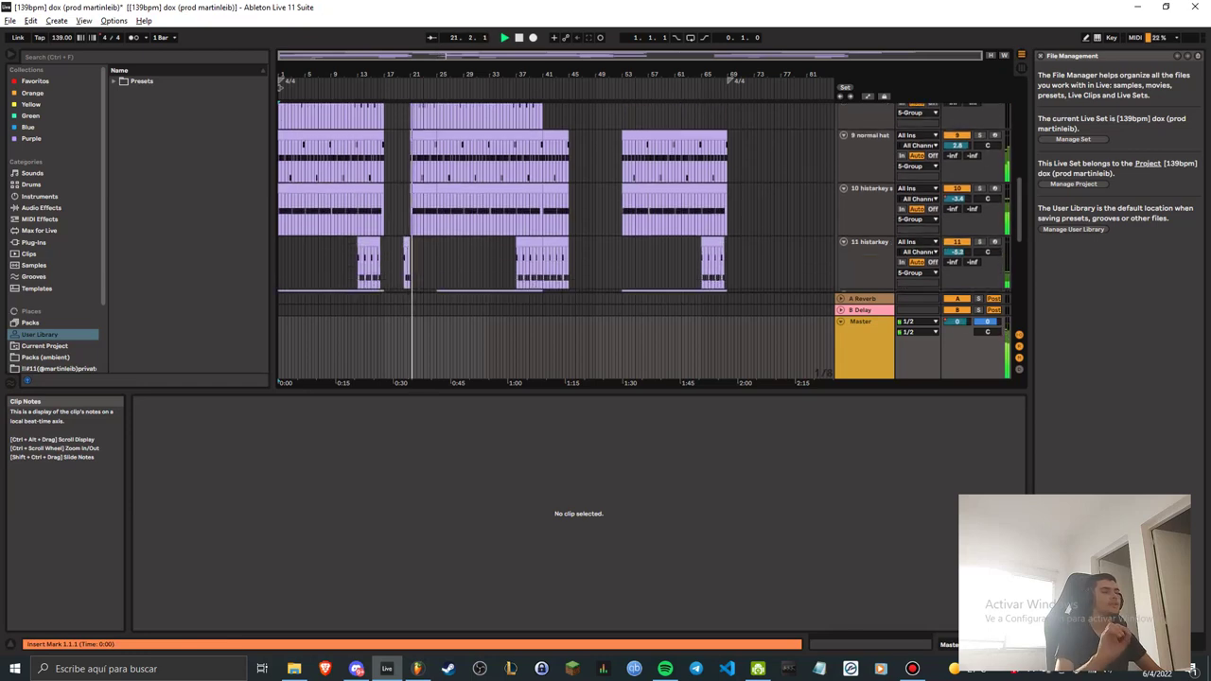
scroll(549, 218, "up", 1)
scroll(549, 217, "up", 4)
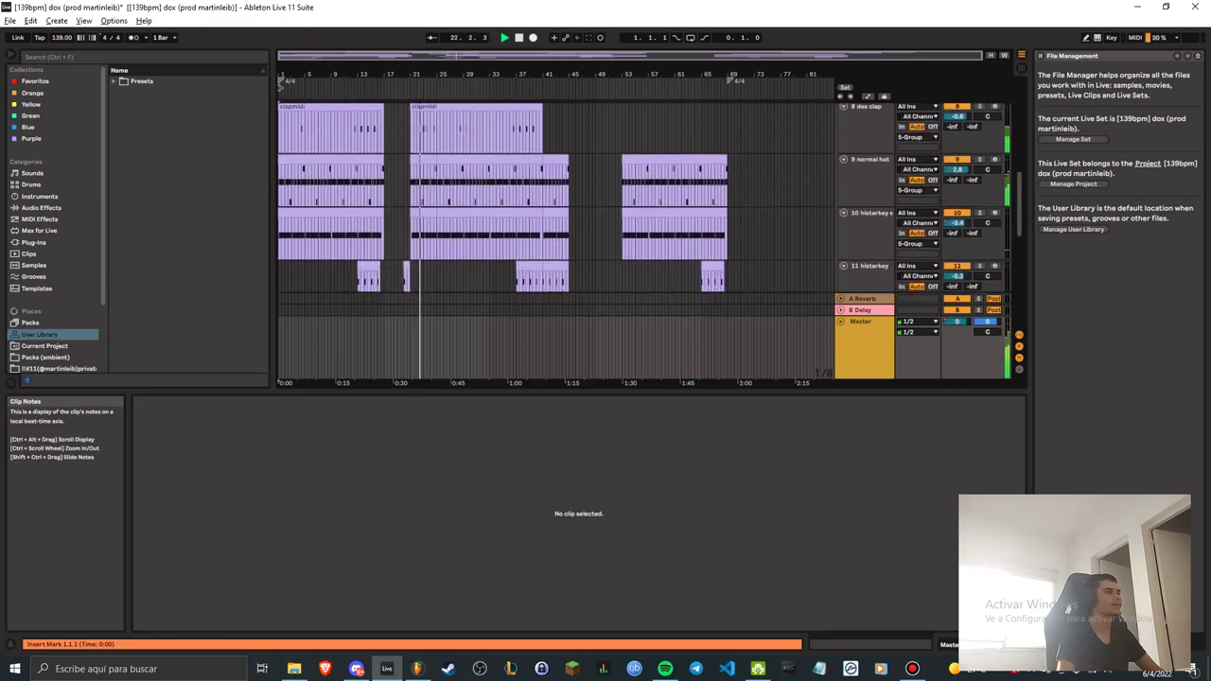
scroll(549, 218, "up", 5)
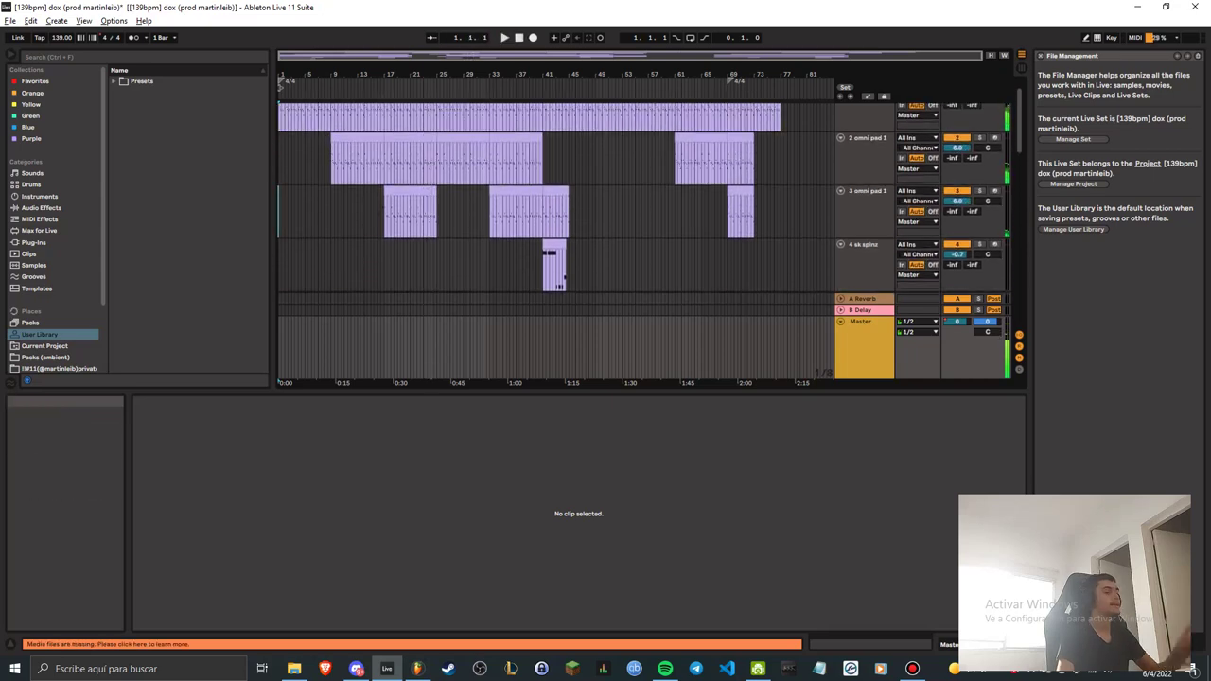
Open the [129bpm] noire project from the recently used sets.
left_click(9, 19)
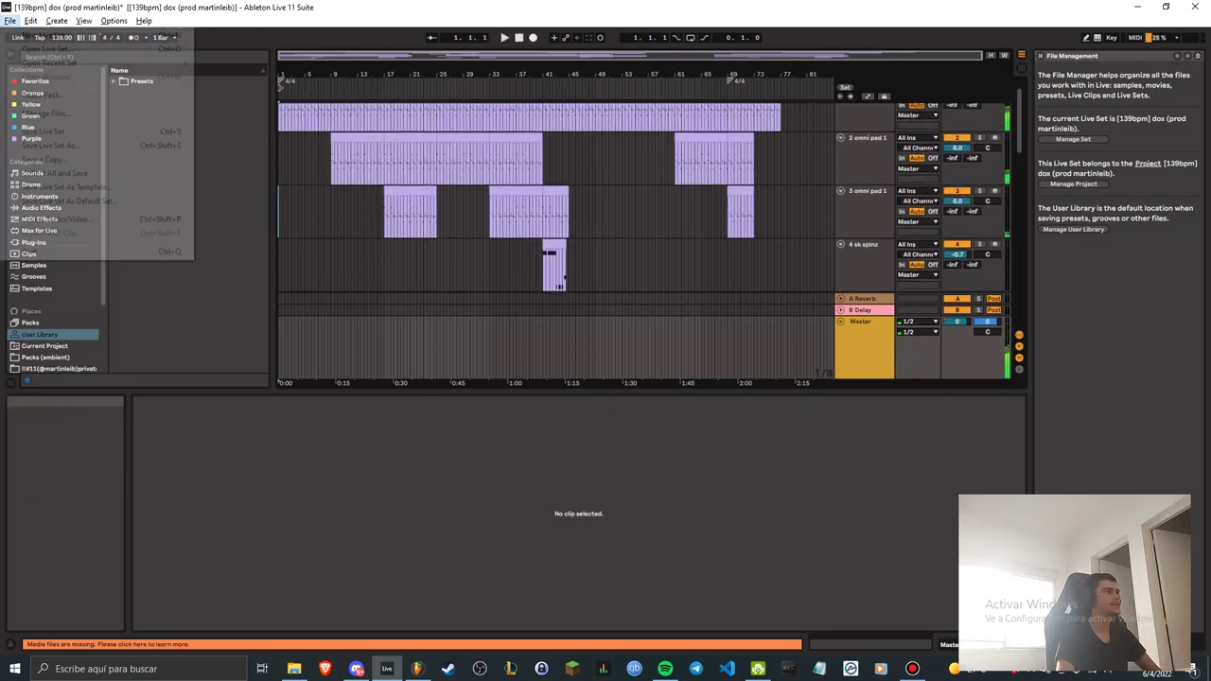
mouse_move(57, 63)
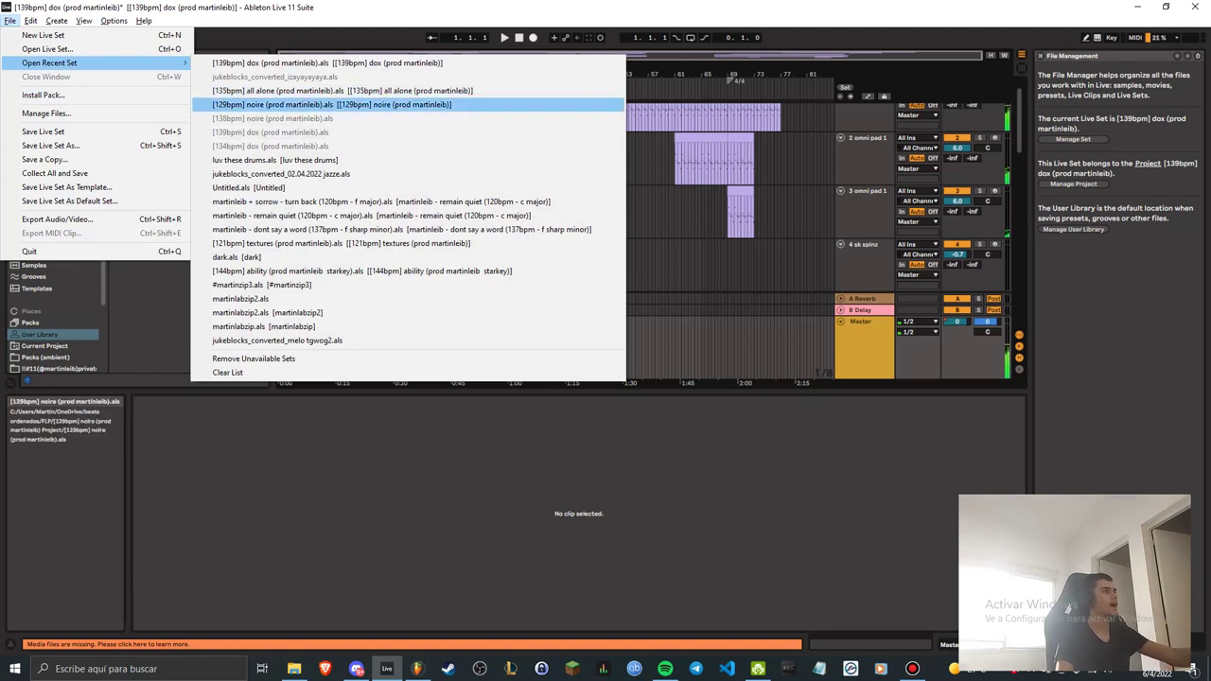
left_click(284, 104)
left_click(606, 356)
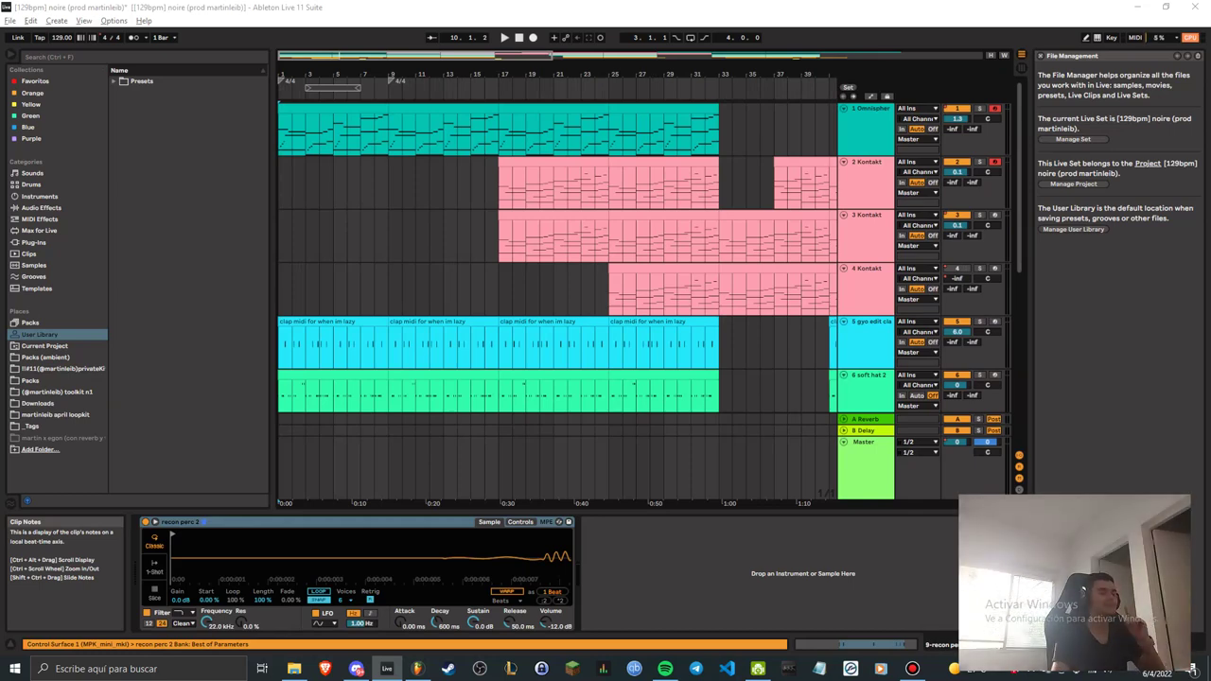
Fit the whole noire arrangement in view, look over its melody and drum tracks, and play it from the start.
left_click(389, 237)
key("w")
scroll(643, 256, "down", 10)
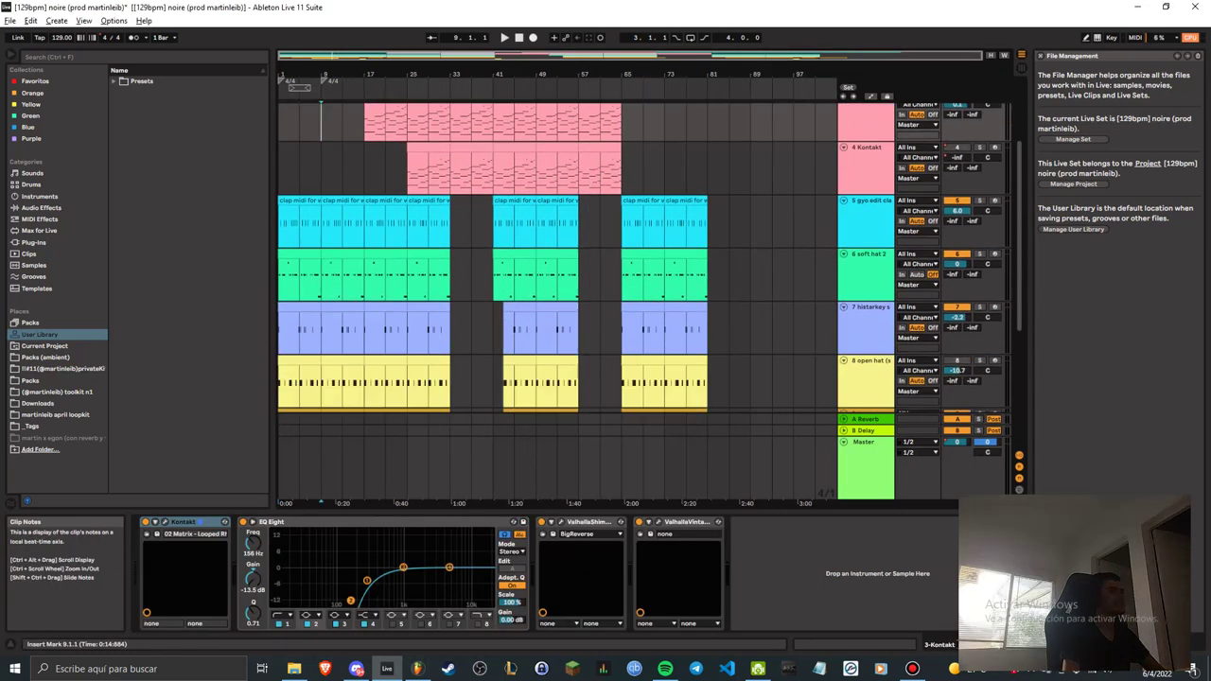
scroll(559, 256, "up", 10)
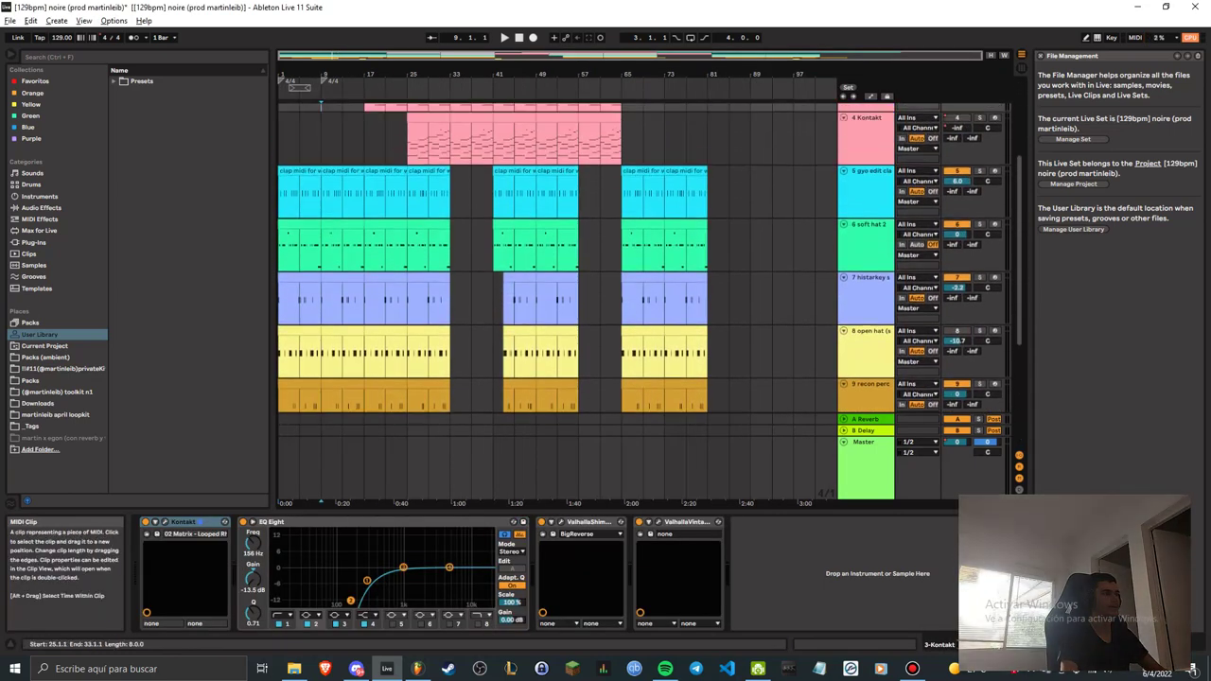
left_click(300, 184)
left_click(504, 37)
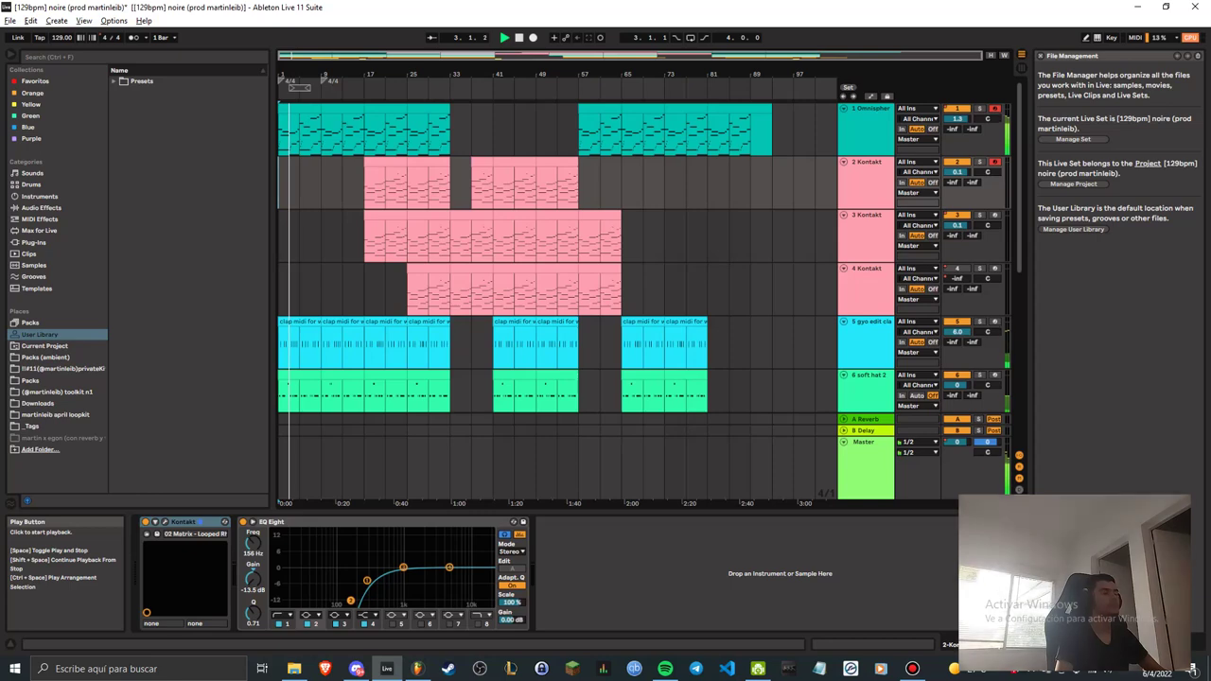
Follow the playback through the drum, 808 and sample tracks down to track 12, and return to the melody tracks.
scroll(559, 284, "down", 10)
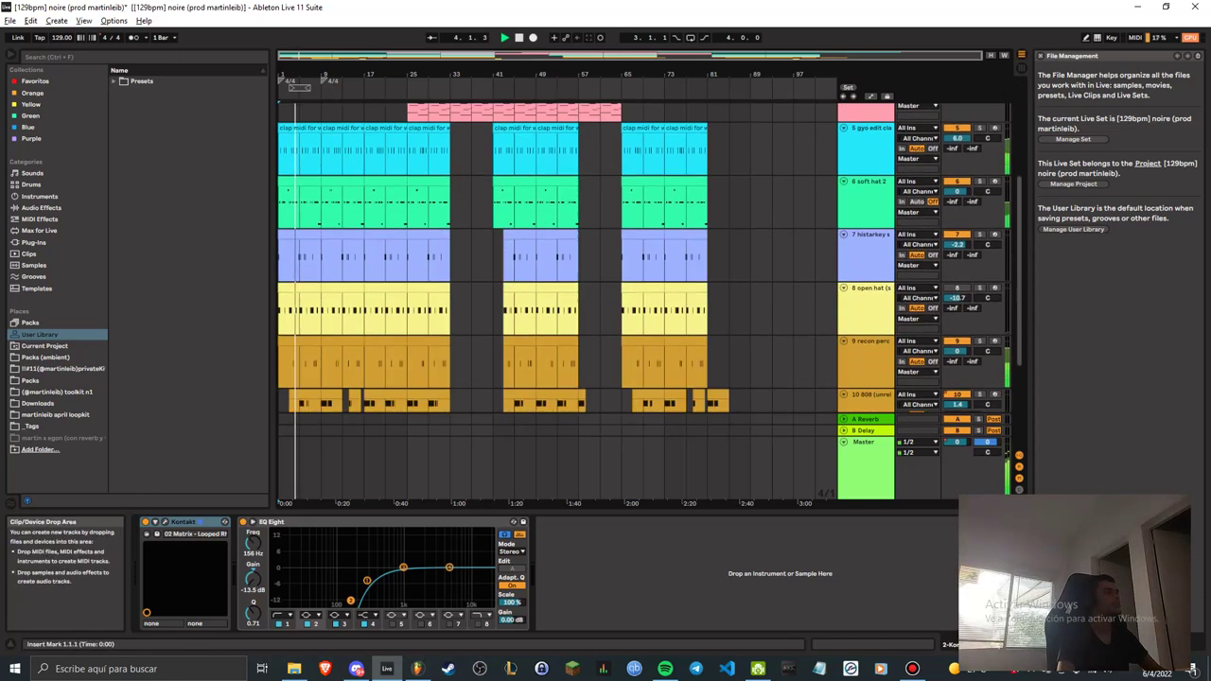
scroll(558, 284, "down", 2)
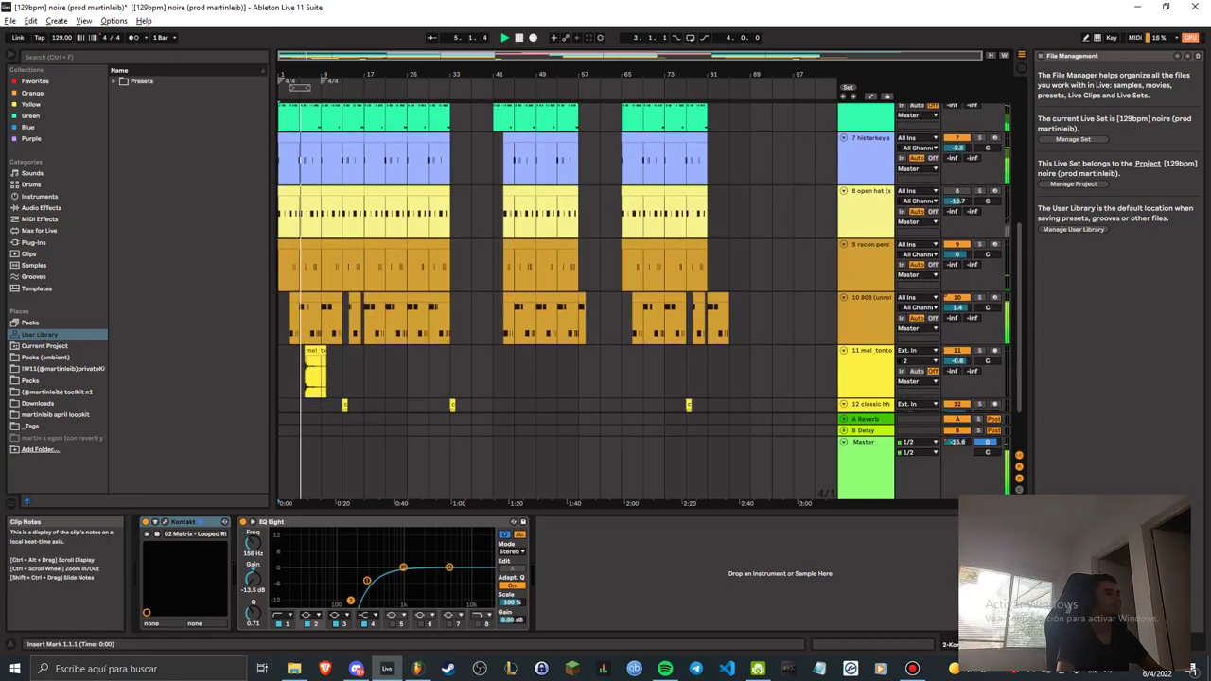
scroll(651, 300, "down", 1)
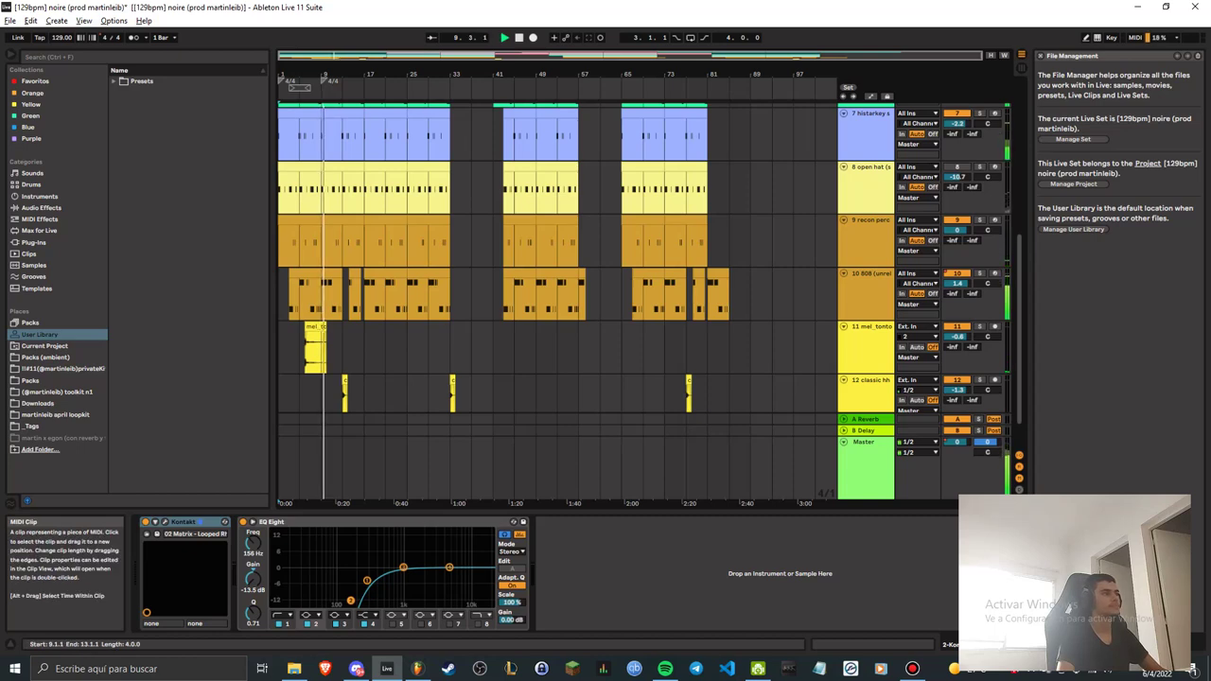
scroll(643, 303, "up", 6)
scroll(644, 303, "up", 3)
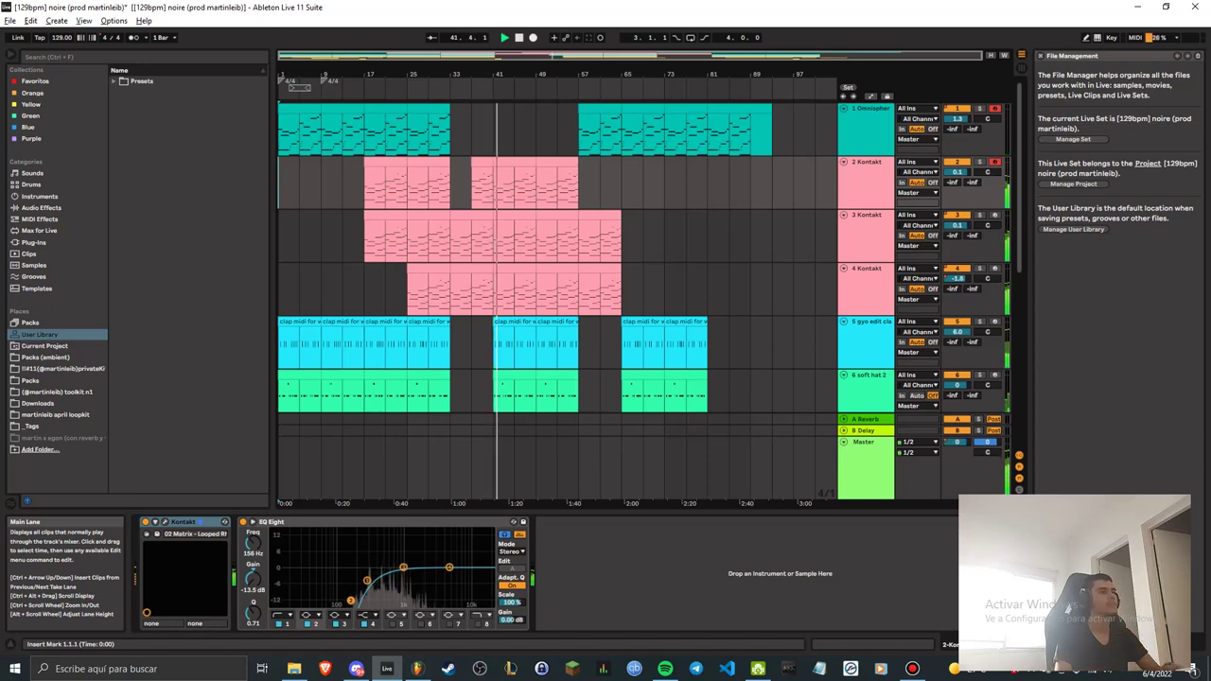
Display the device chains of track 4 Kontakt and the 808 track during playback, and stop back at the start.
left_click(644, 282)
scroll(644, 282, "down", 5)
scroll(644, 288, "down", 3)
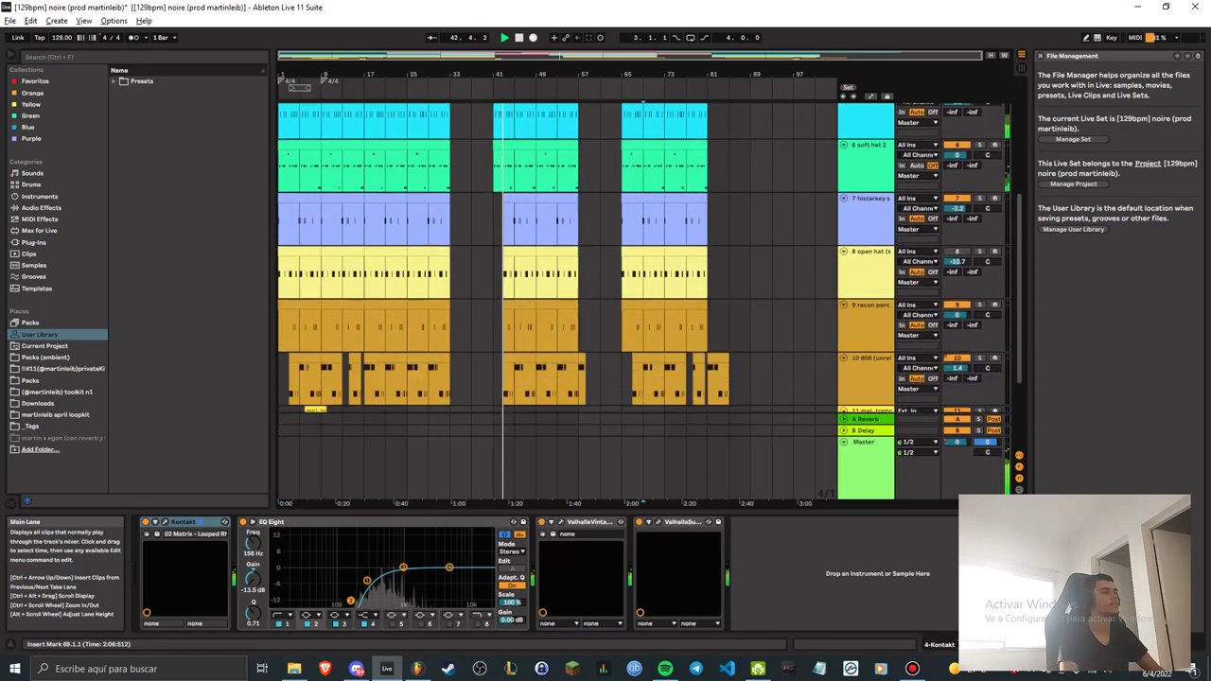
left_click(600, 367)
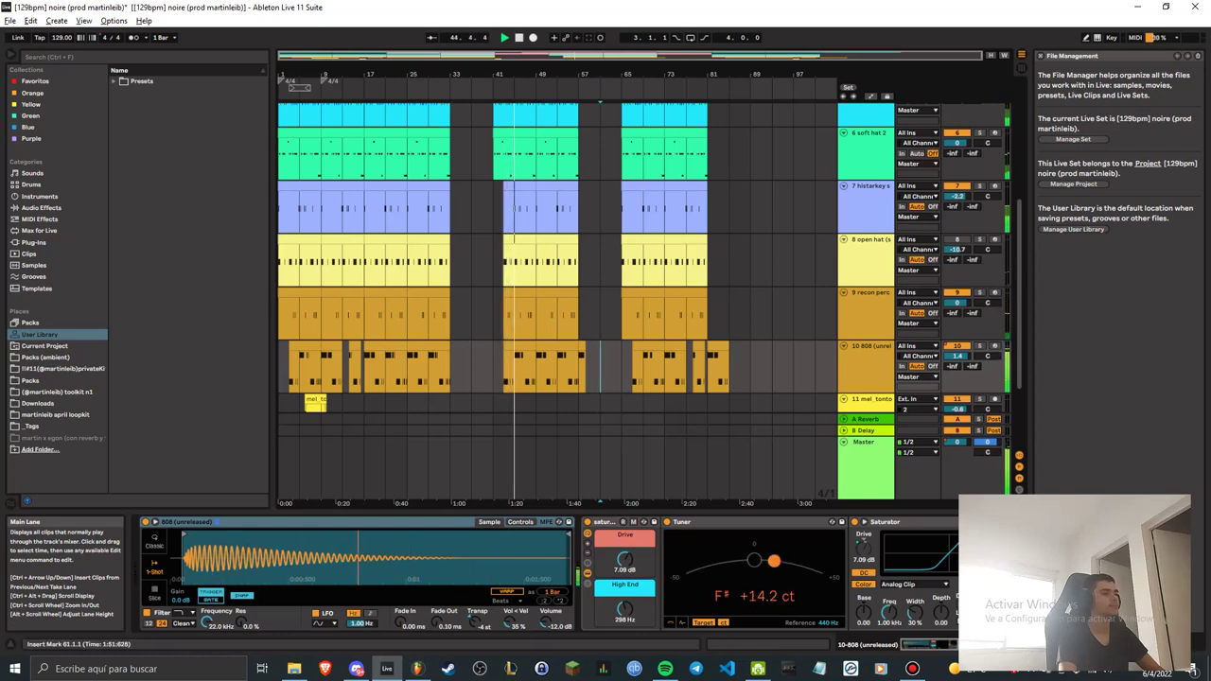
left_click(600, 430)
key("space")
left_click(519, 37)
Play the intro from the start into bar 4, display the master track's effects, and select its Grain Delay.
scroll(557, 258, "up", 4)
scroll(557, 258, "down", 2)
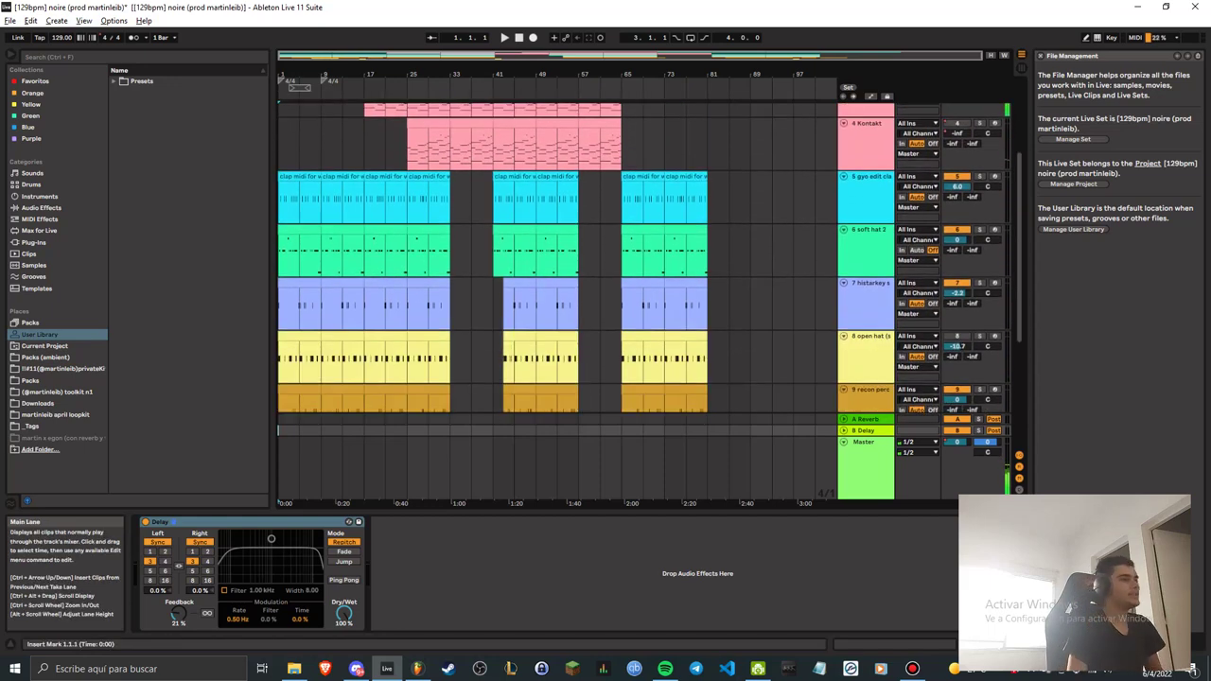
scroll(558, 255, "down", 5)
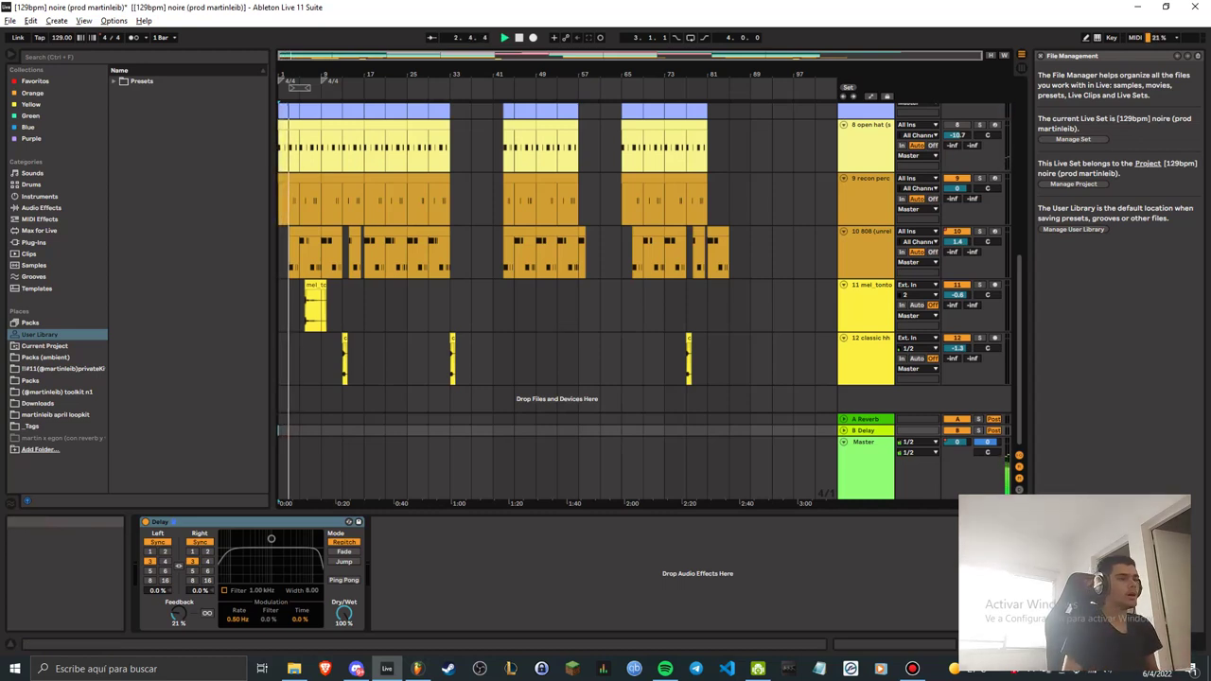
left_click(866, 458)
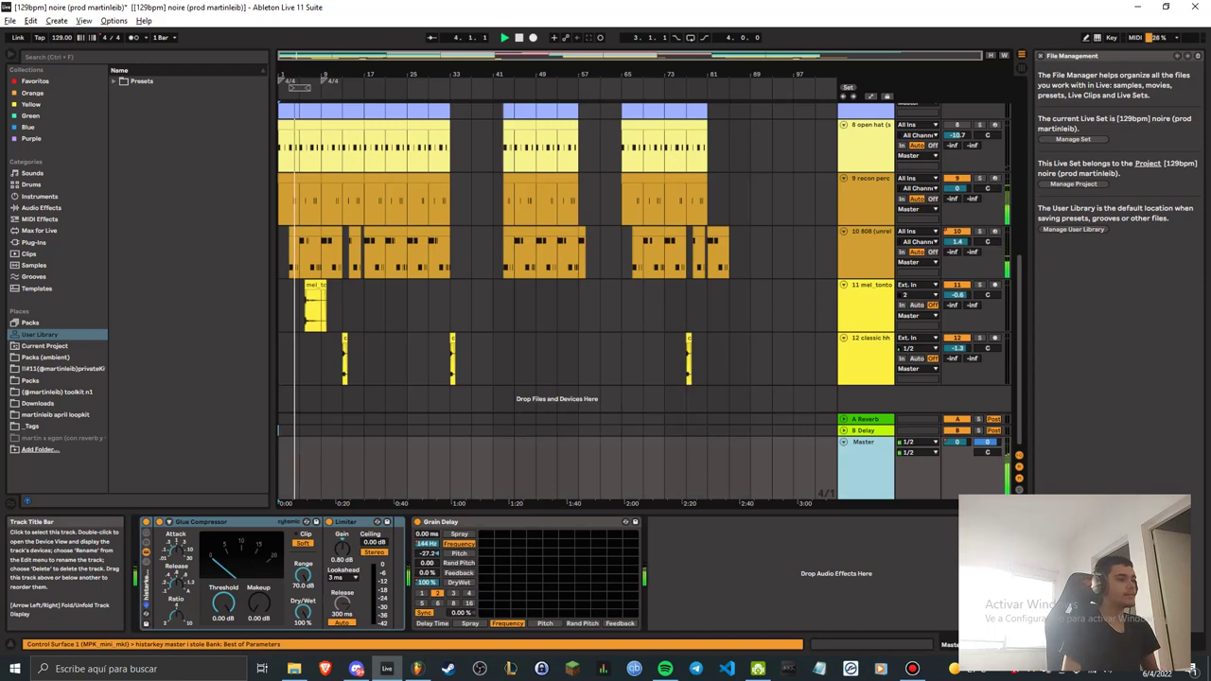
key("space")
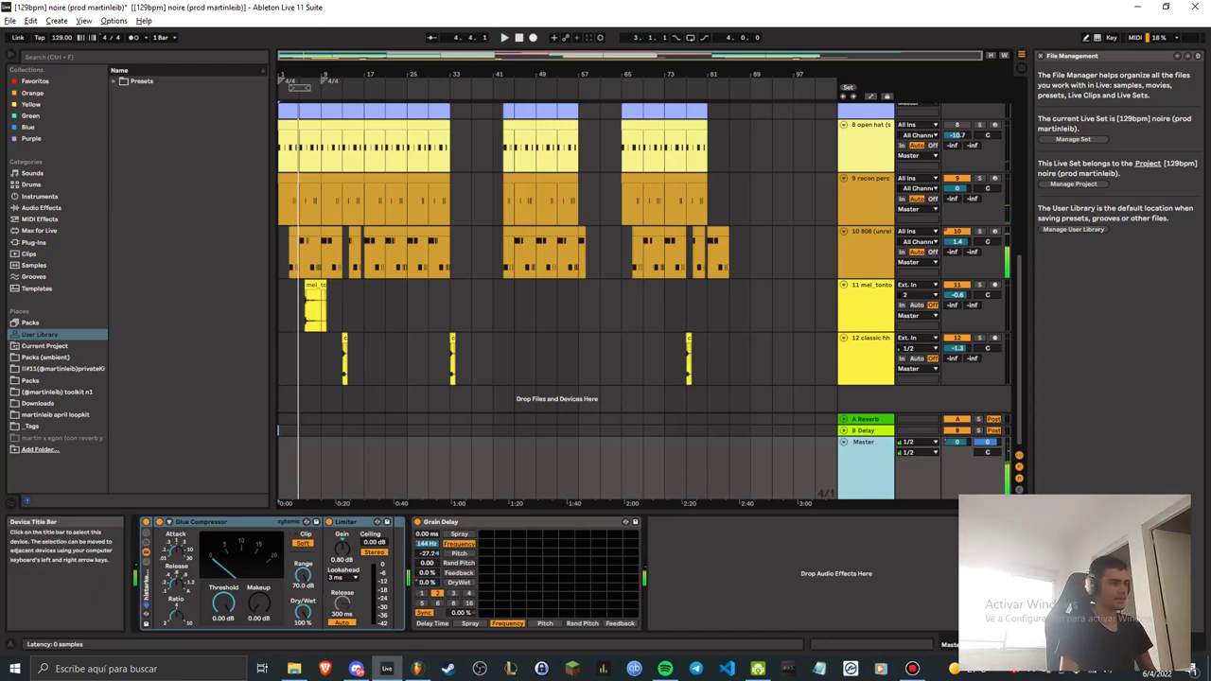
left_click(511, 523)
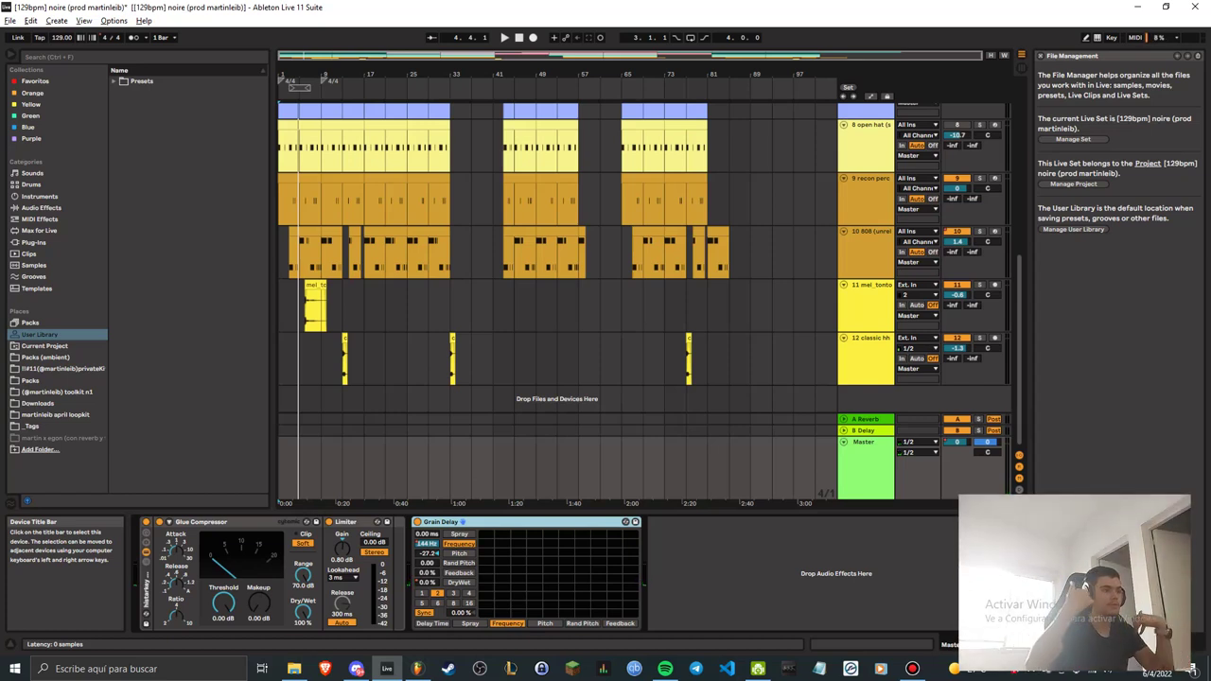
Raise the master Grain Delay's frequency to 150 Hz and audition it from the start of the arrangement.
left_click_drag(617, 535, 509, 535)
key("space")
left_click_drag(427, 545, 427, 454)
key("space")
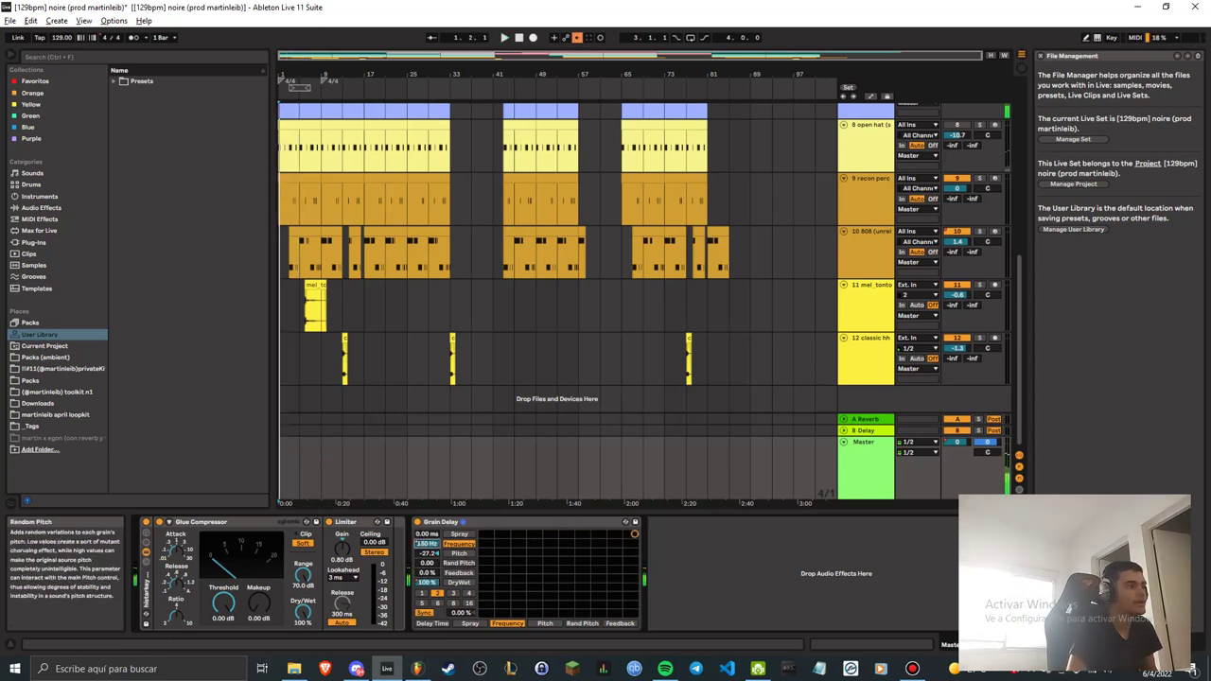
Audition the Grain Delay with feedback raised to 95%, and re-enable the automation of its frequency.
left_click_drag(427, 572, 427, 478)
key("space")
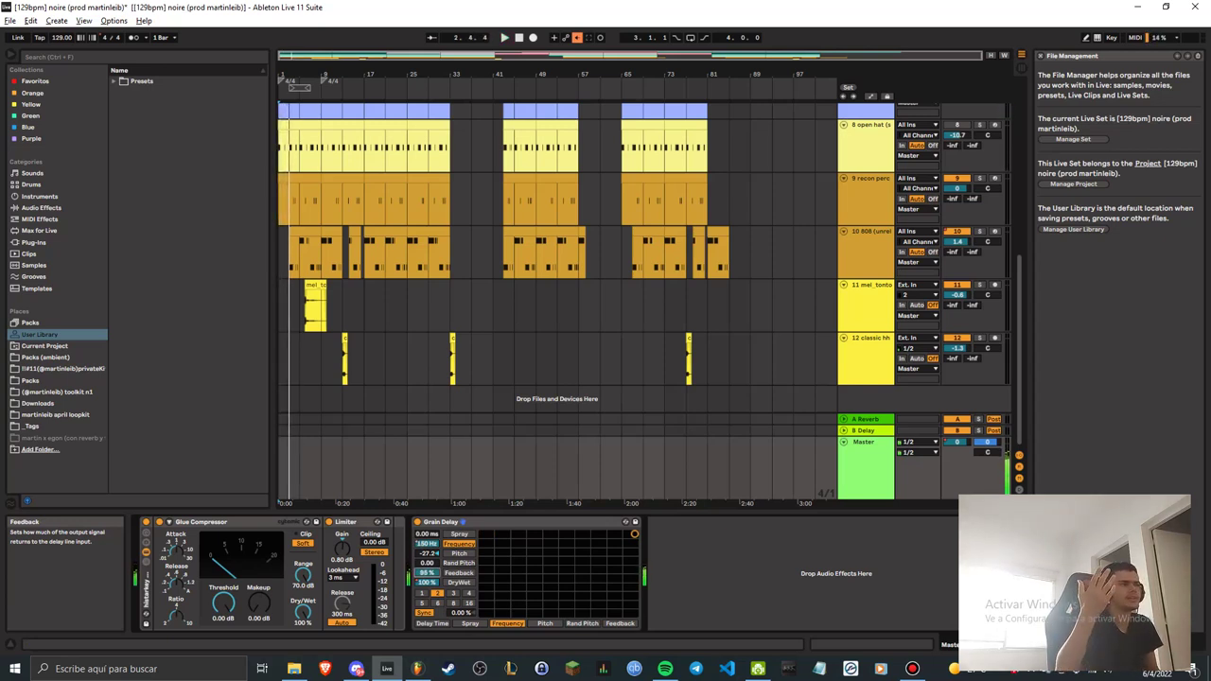
key("space")
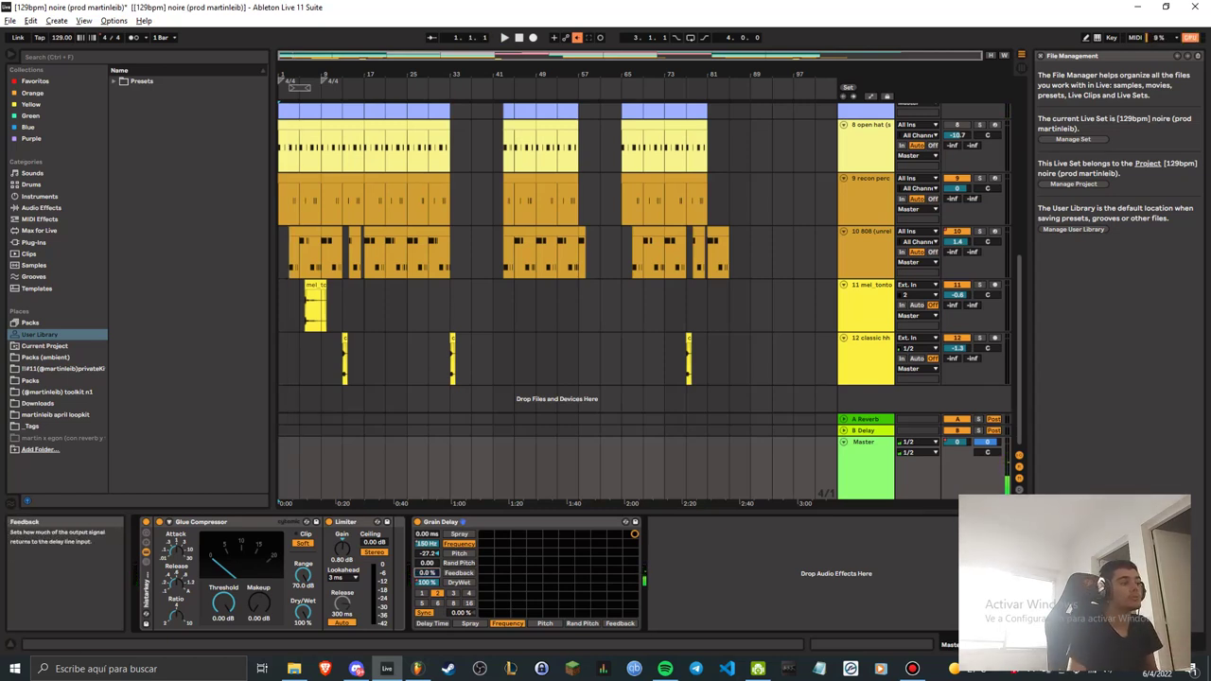
right_click(424, 544)
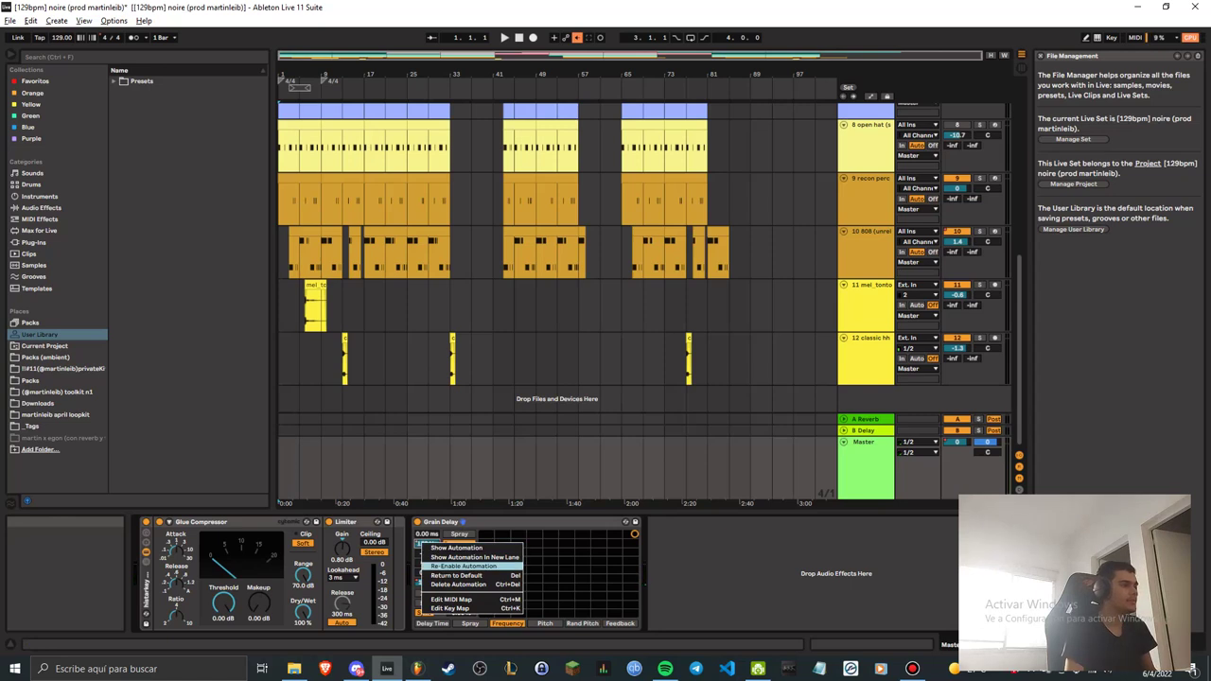
left_click(464, 566)
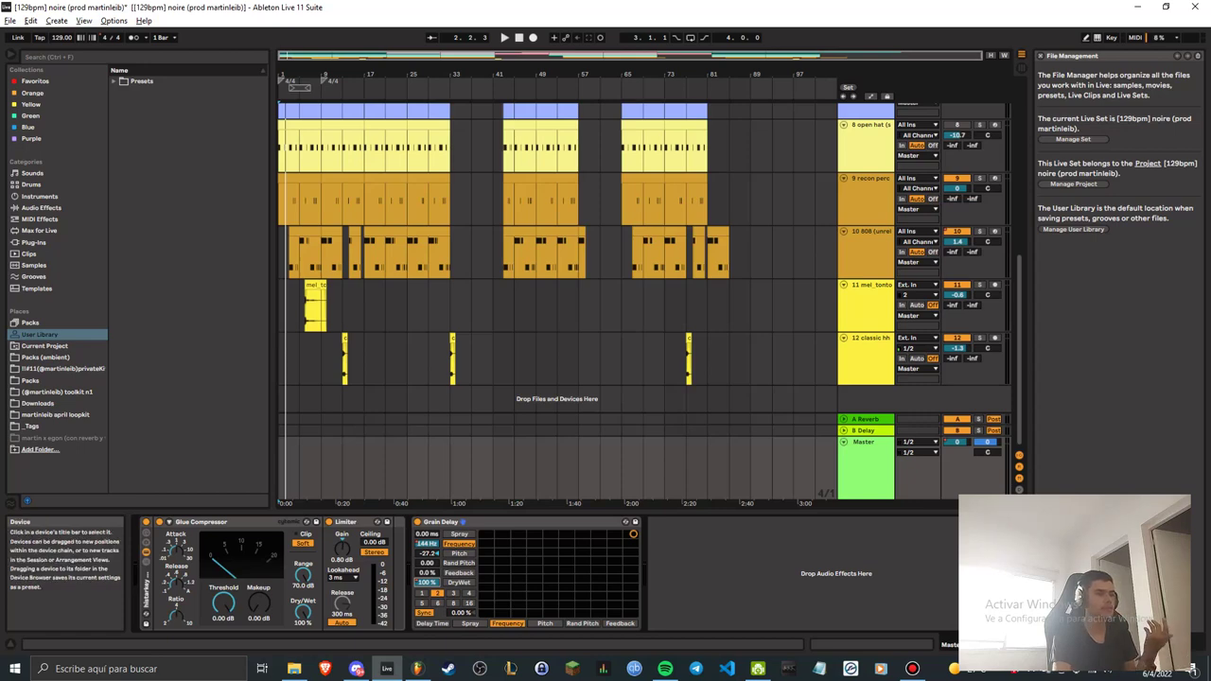
Switch to FL Studio to show its mixer, and return to the noire project in Ableton Live.
key("alt+Tab")
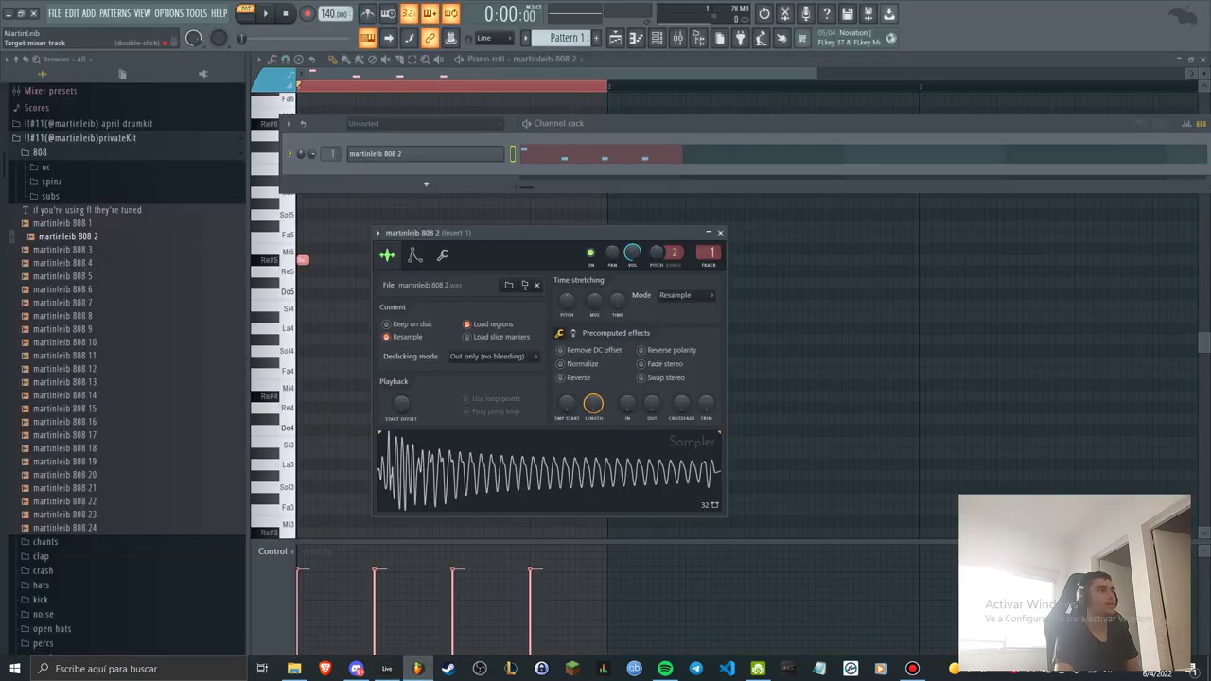
key("F9")
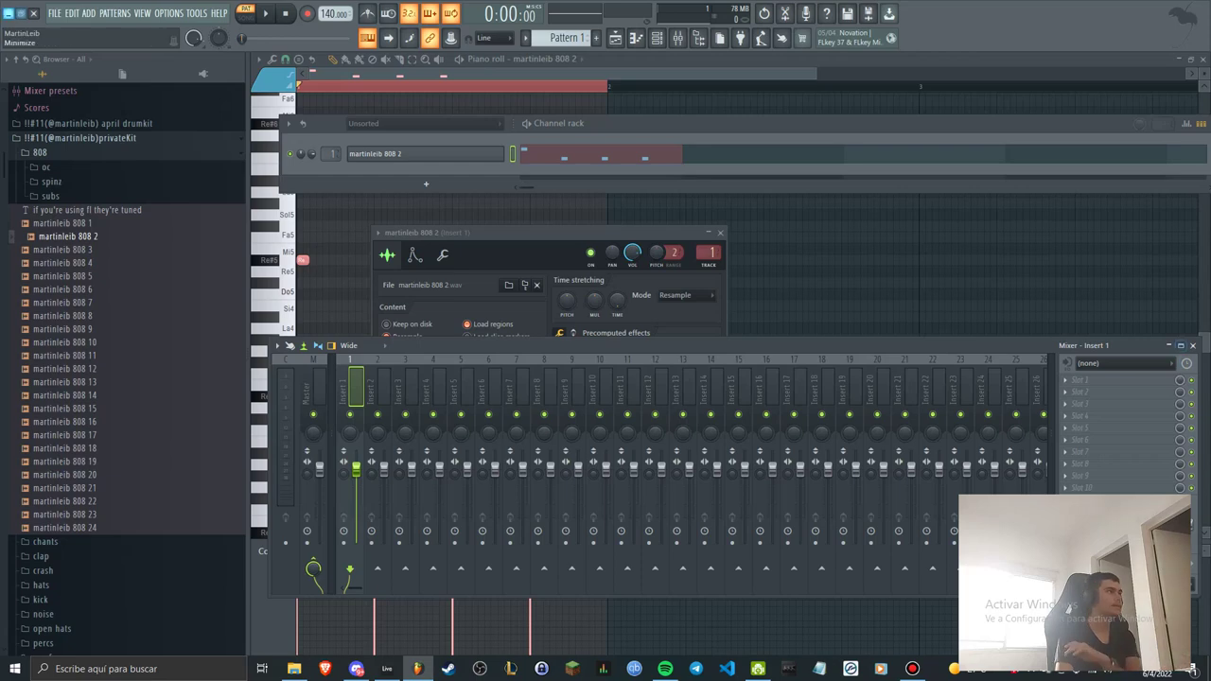
key("alt+Tab")
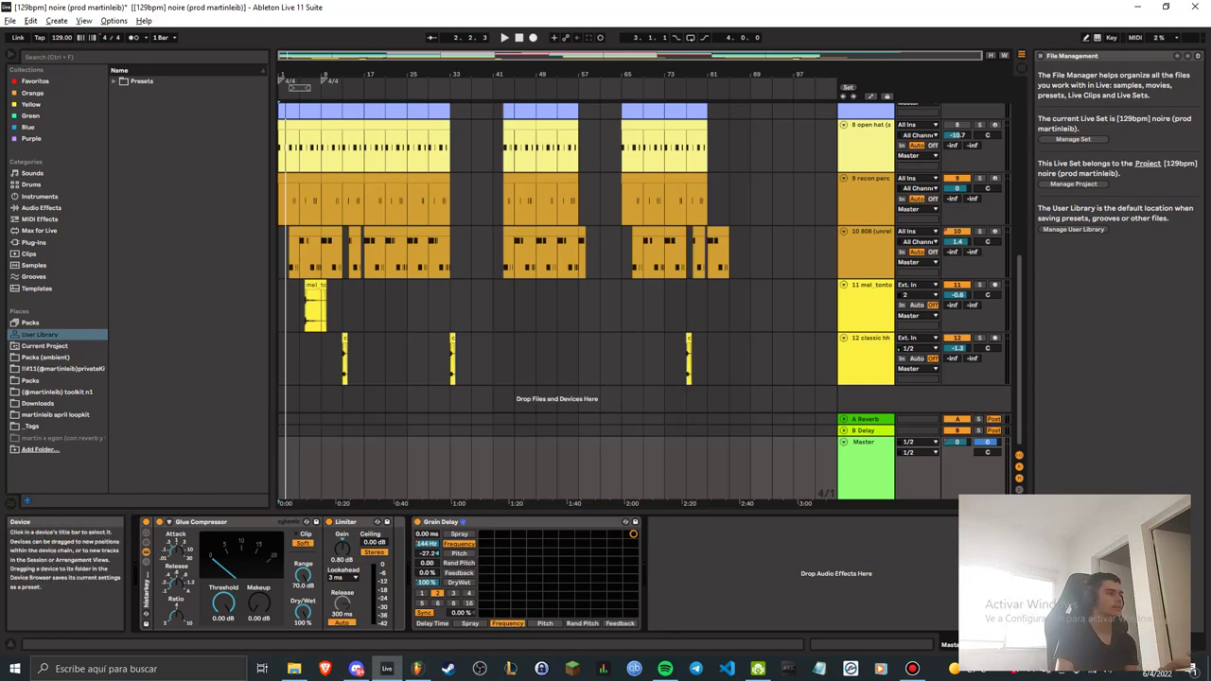
Look over the drum and melody tracks, and open the first Omnisphere clip on track 1 to view its notes.
scroll(568, 284, "up", 3)
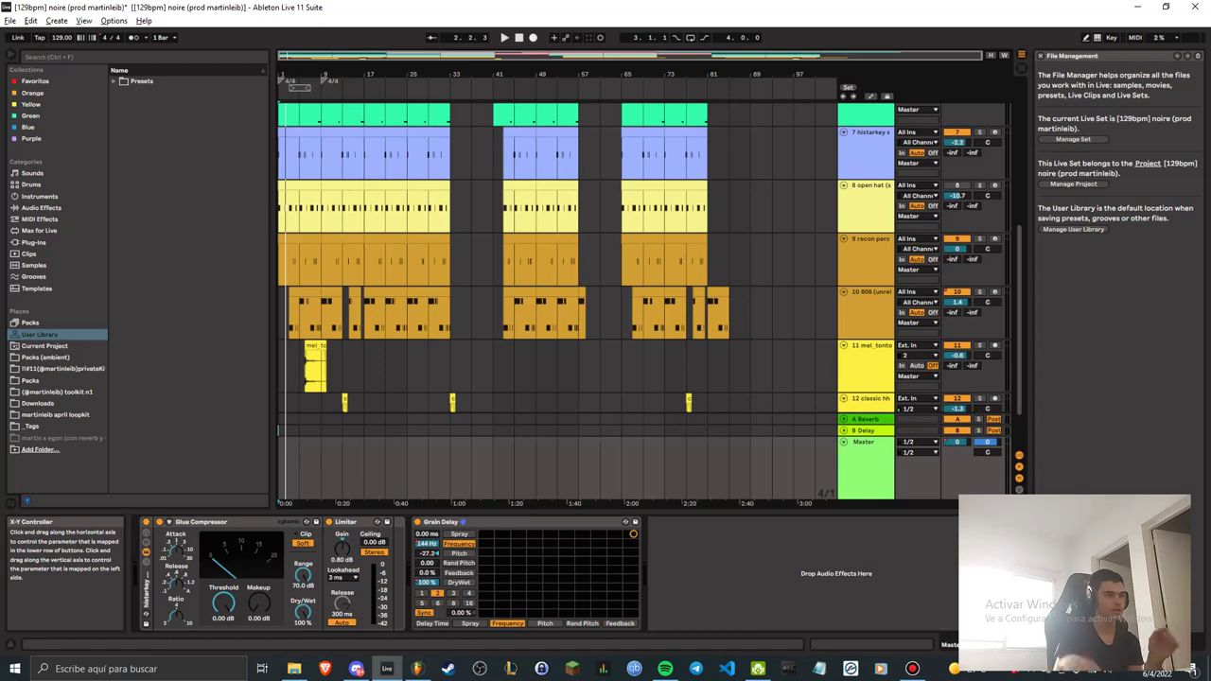
scroll(544, 270, "up", 5)
scroll(544, 269, "down", 4)
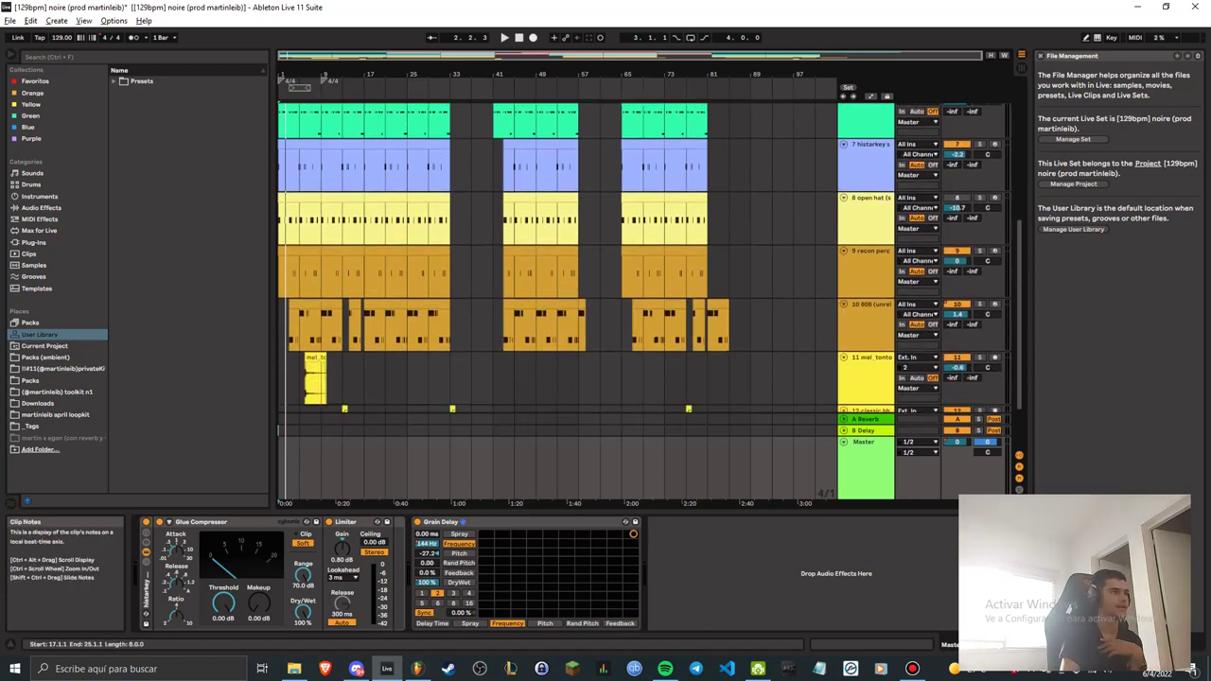
scroll(568, 255, "up", 4)
scroll(558, 257, "up", 6)
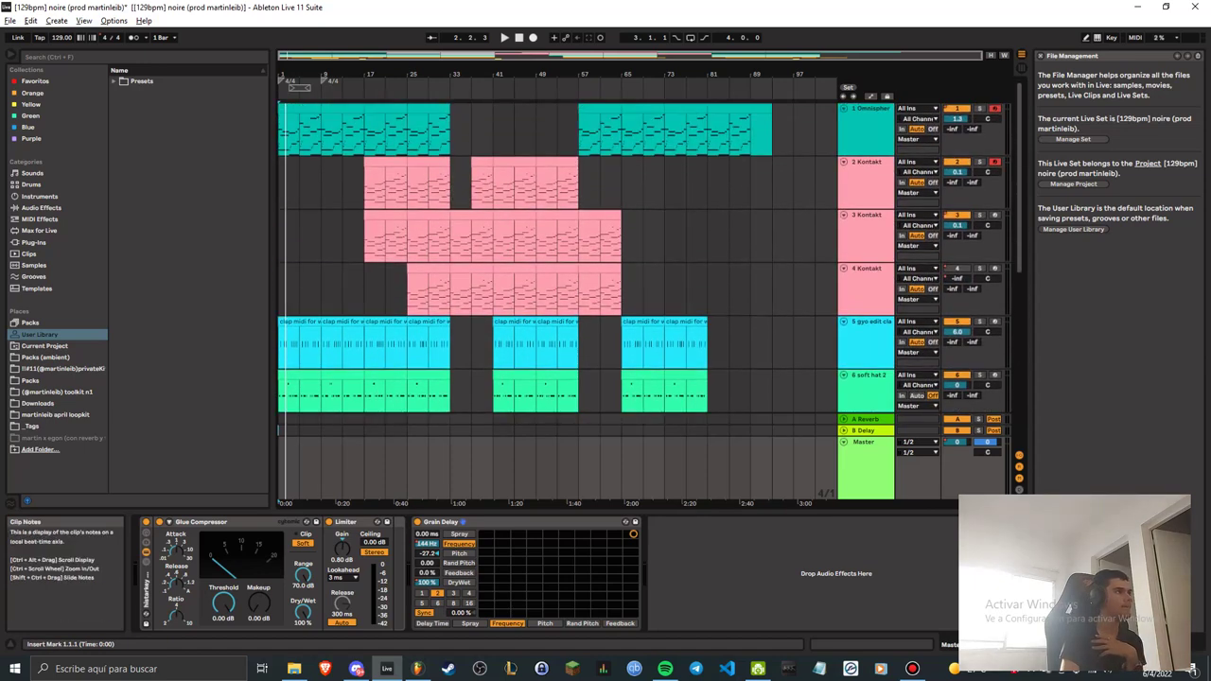
left_click(300, 109)
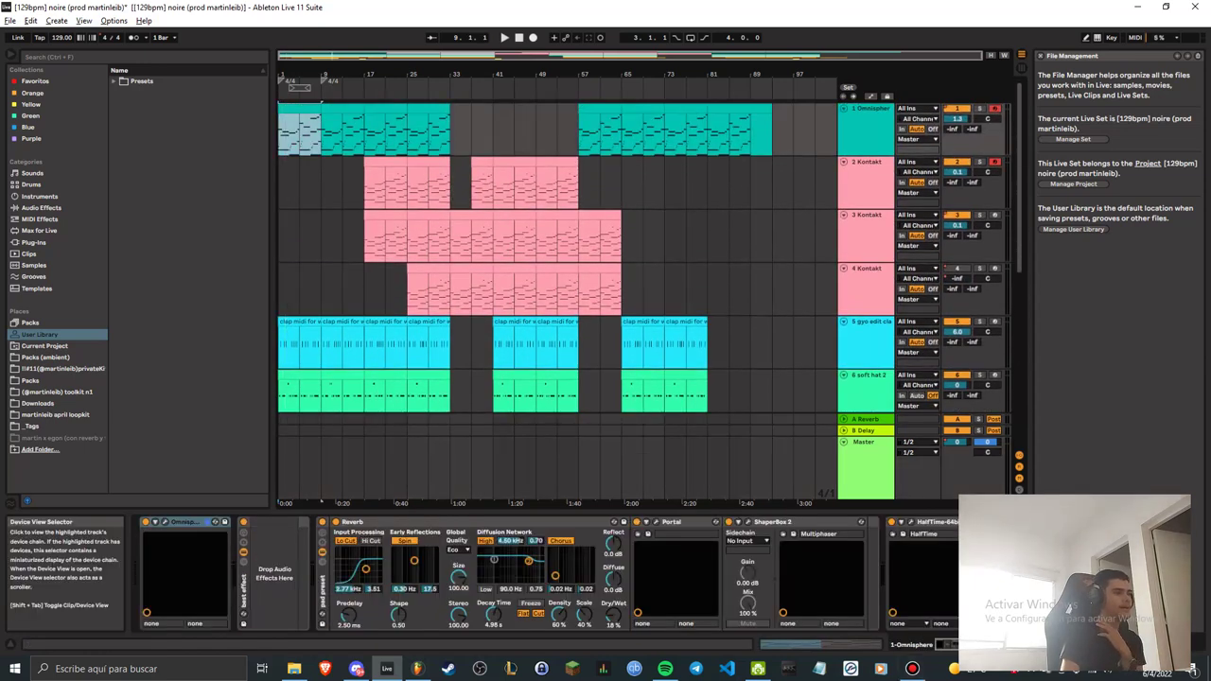
left_click(847, 644)
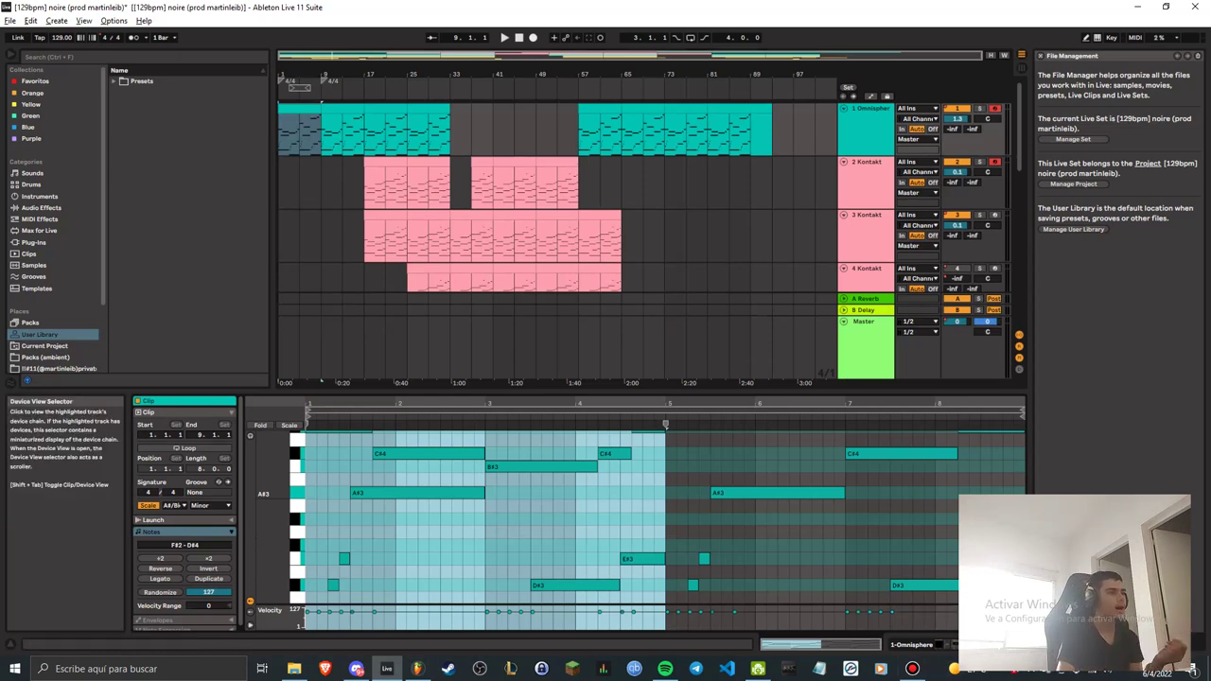
Return to track 1's device chain, open the Omnisphere plug-in window, and reposition it so the whole interface fits on screen.
key("shift+Tab")
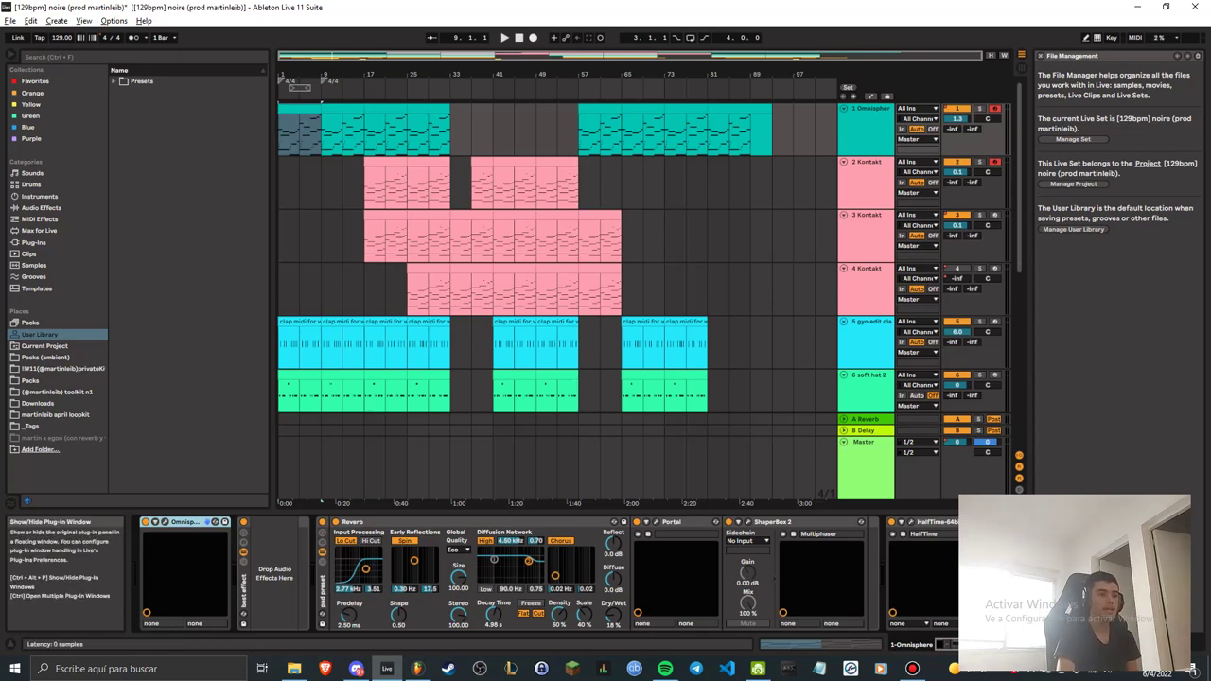
left_click(155, 522)
left_click(155, 522)
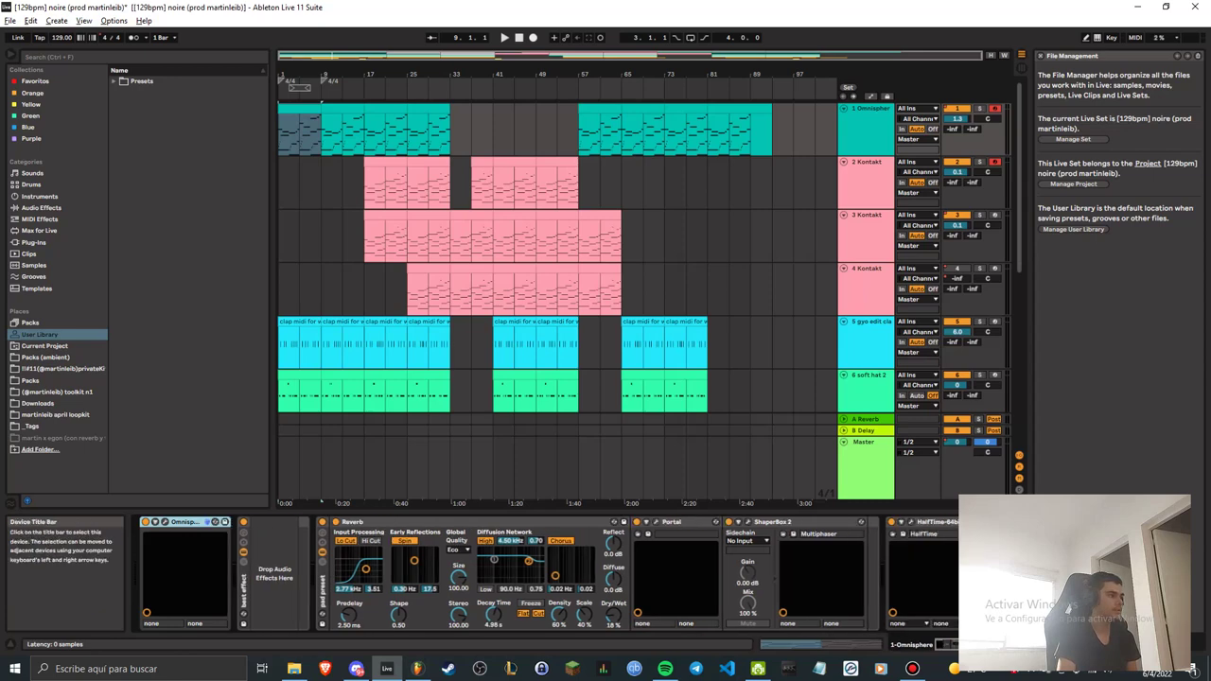
left_click(165, 522)
left_click(163, 521)
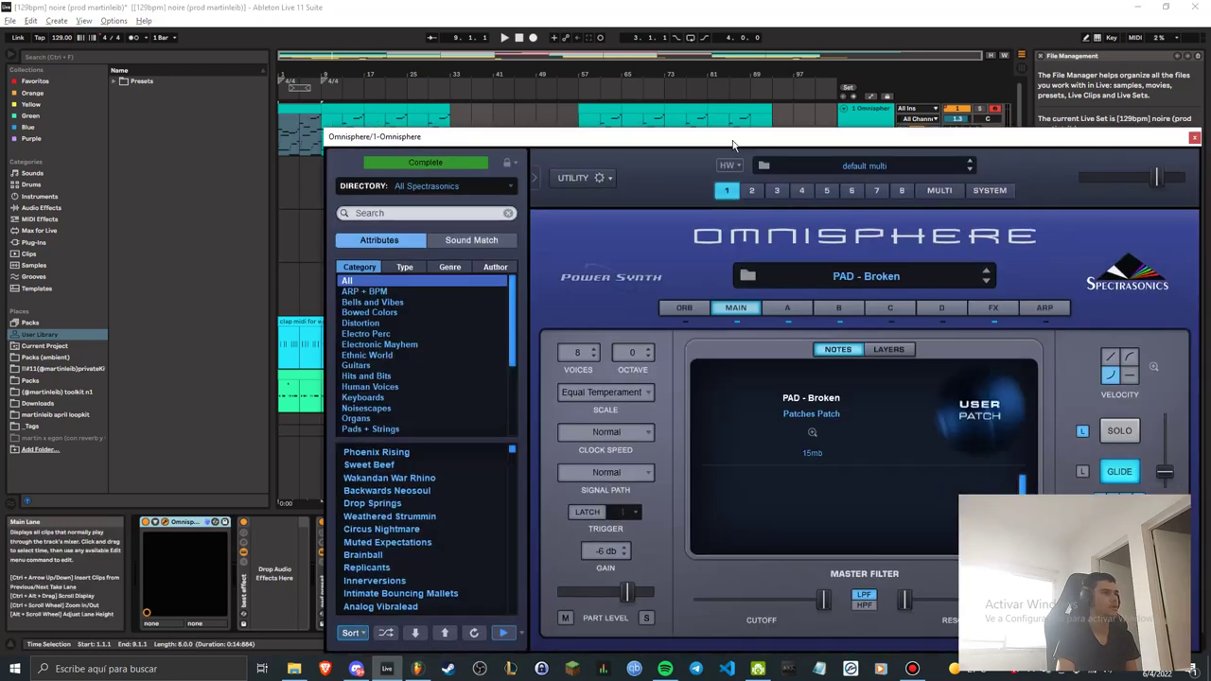
left_click_drag(733, 130, 501, 93)
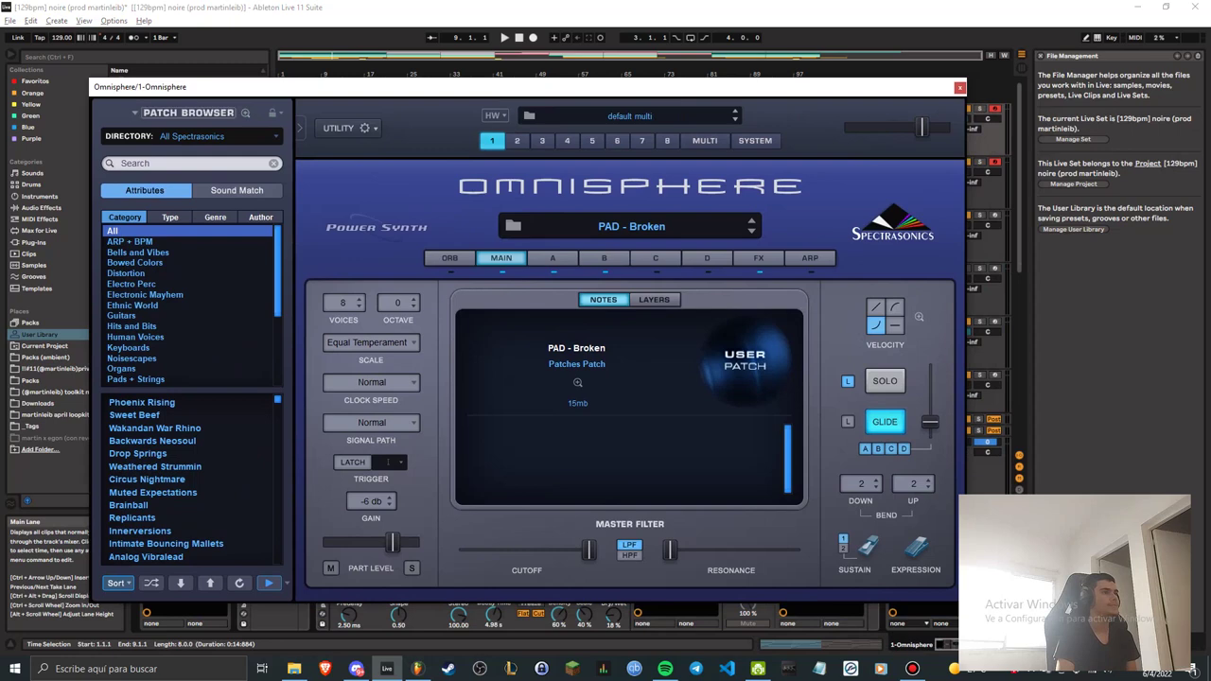
View the patch directory choices in Omnisphere without changing the selection, and close the plug-in window.
left_click(203, 136)
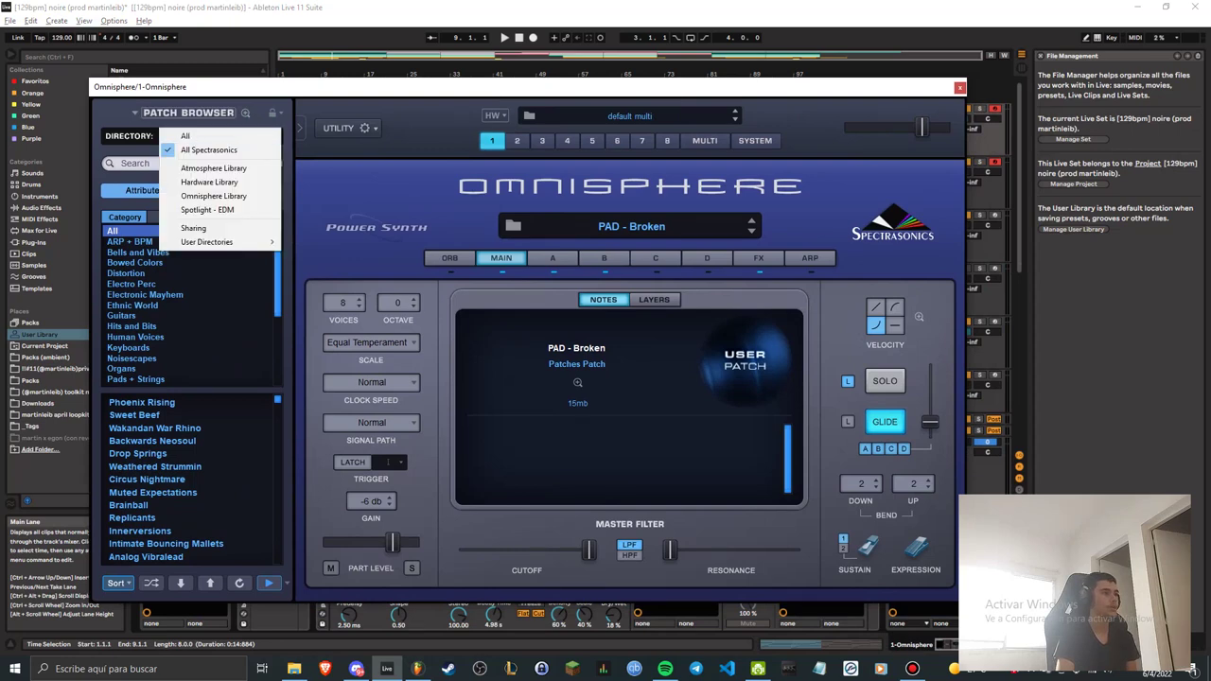
left_click(502, 258)
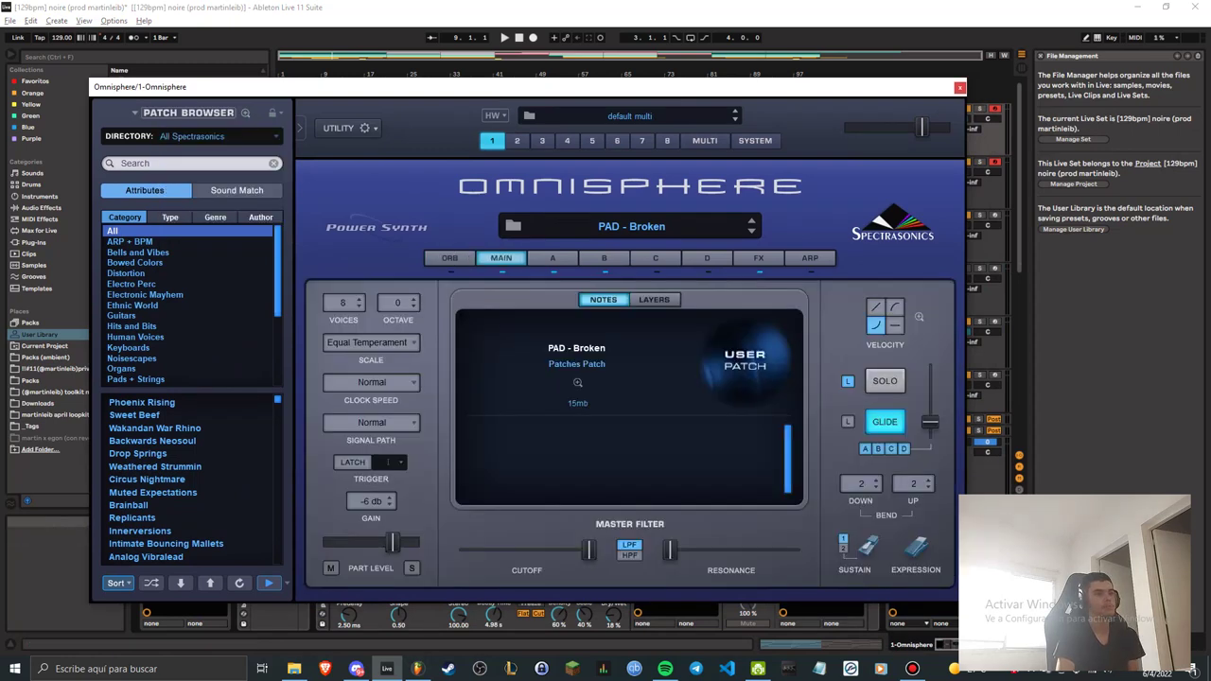
left_click(959, 87)
Look over the drum tracks, display the clap track's sampler, and open its first clip to view the notes.
scroll(605, 275, "down", 5)
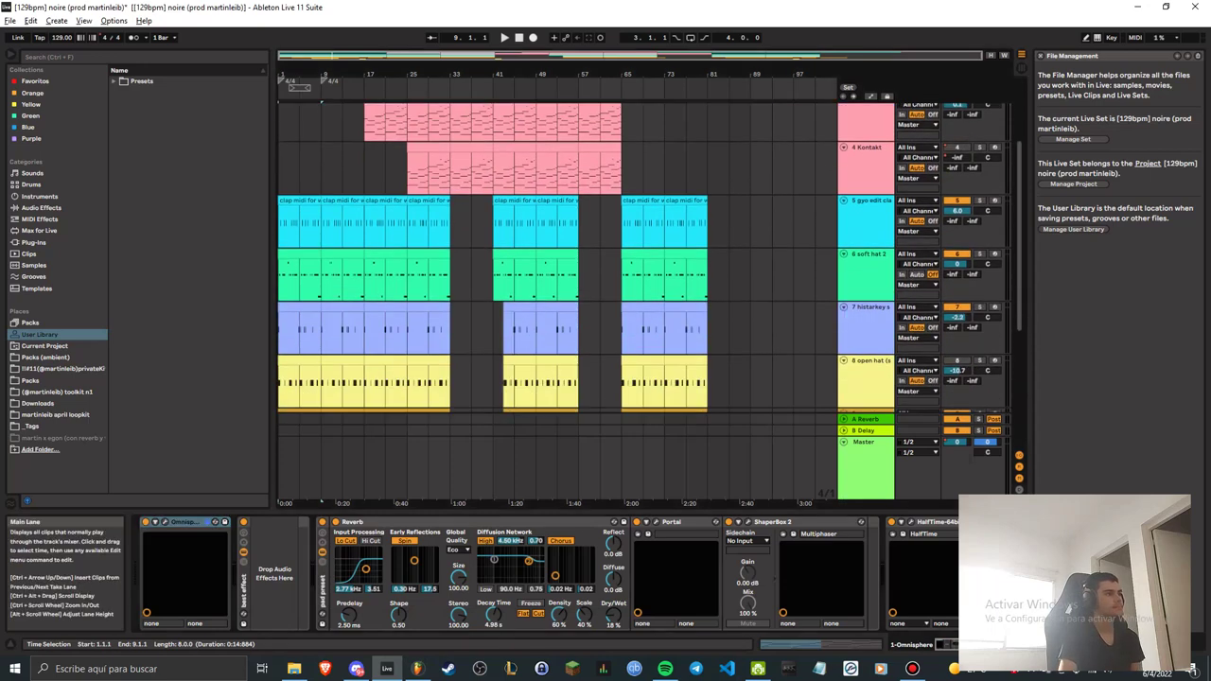
scroll(492, 283, "up", 6)
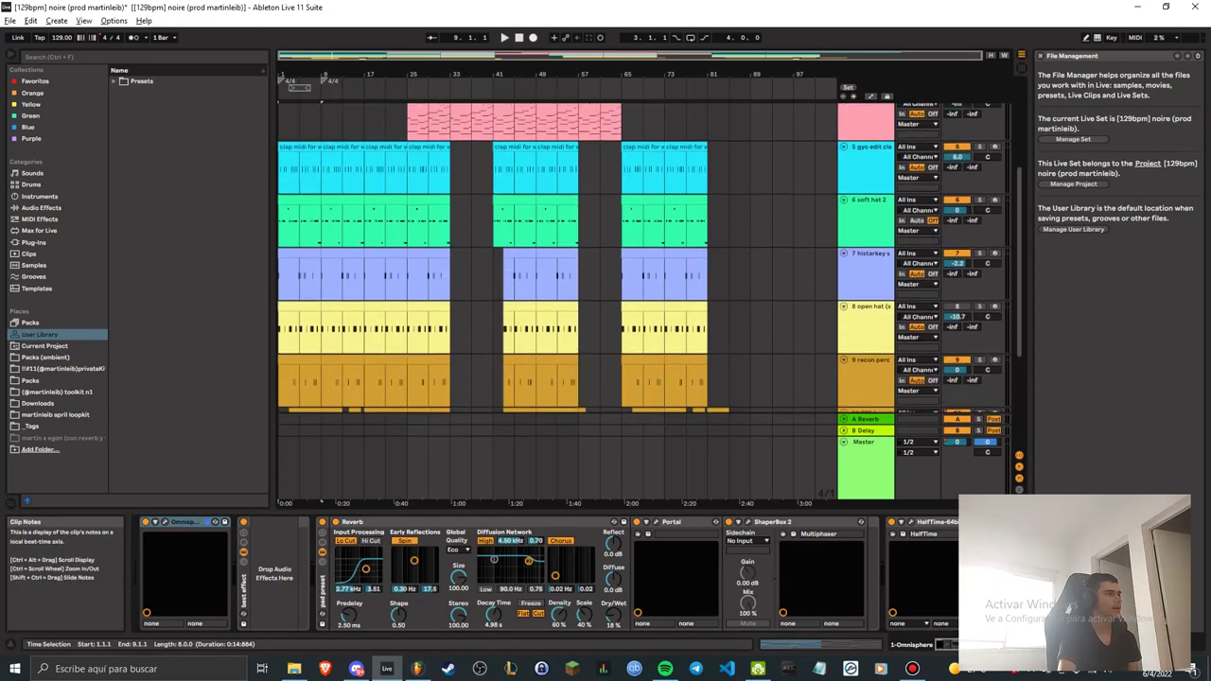
scroll(492, 284, "up", 2)
scroll(492, 283, "down", 3)
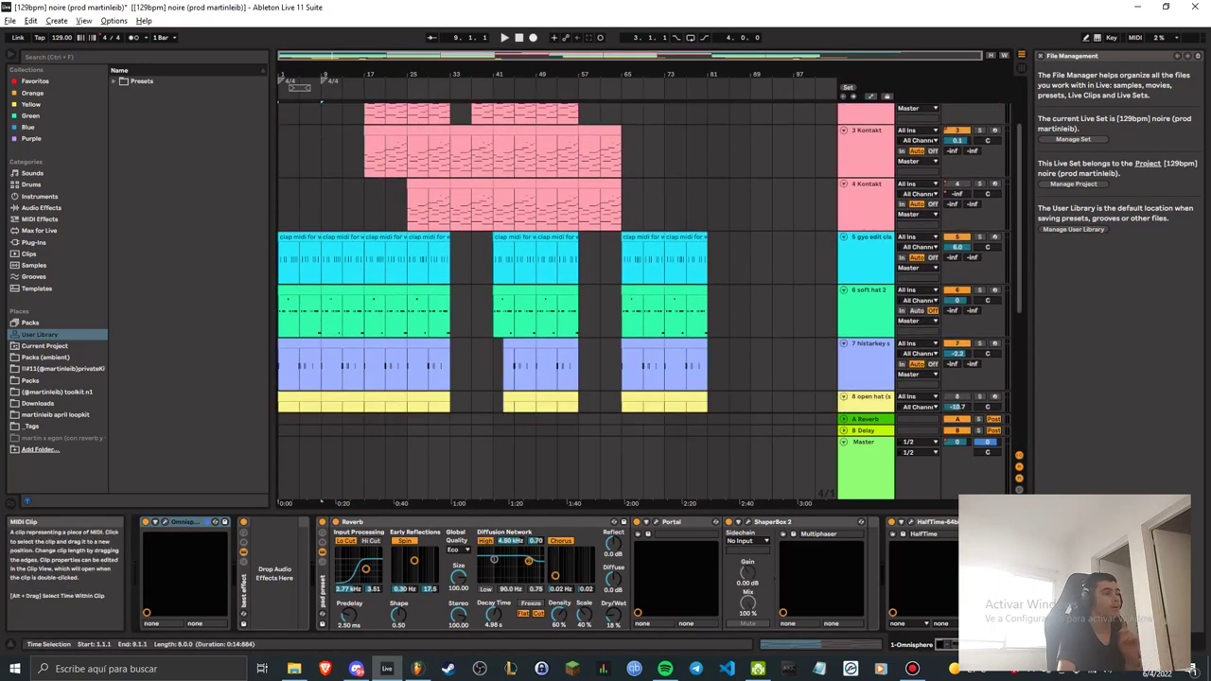
left_click(299, 237)
scroll(299, 242, "down", 2)
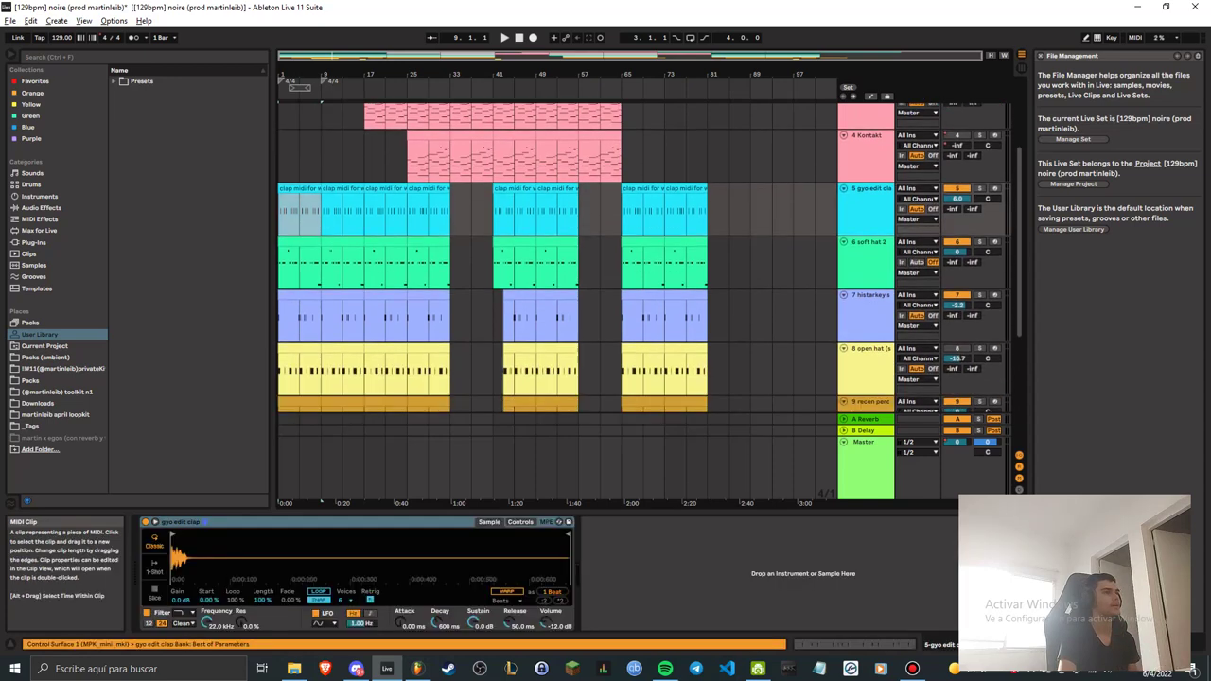
left_click(865, 201)
double_click(299, 188)
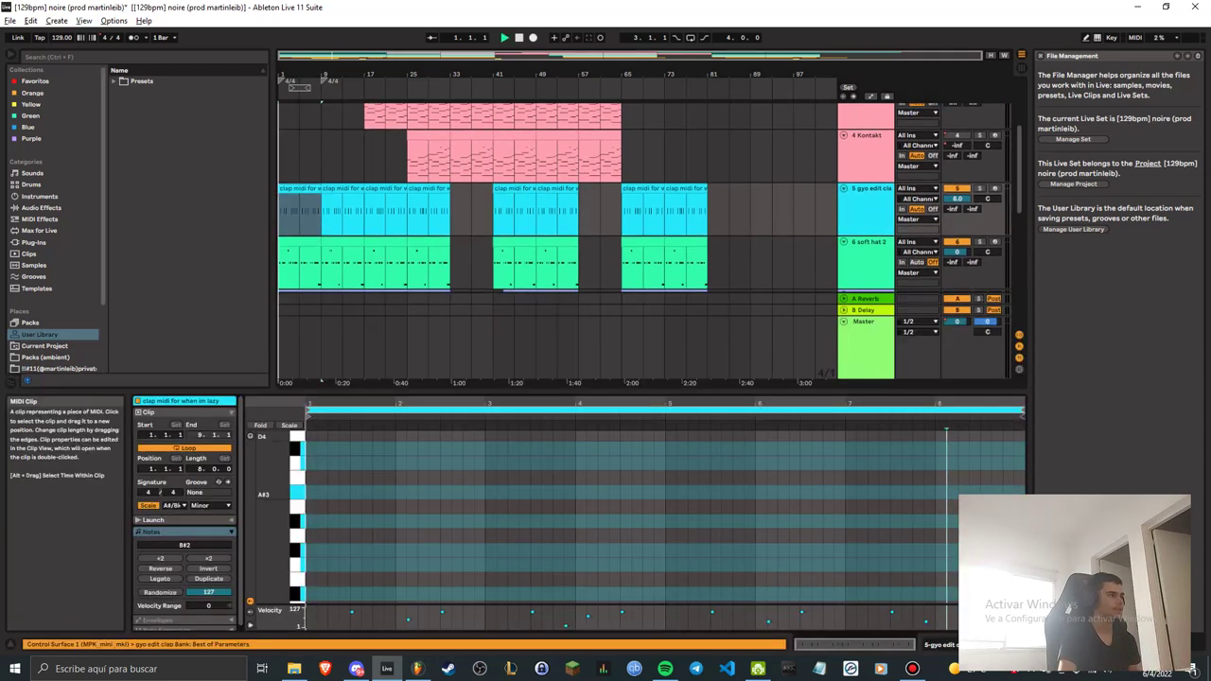
Play the clap pattern and view the notes of the clap clips at bars 1 and 9.
key("space")
scroll(587, 520, "down", 3)
scroll(946, 436, "down", 2)
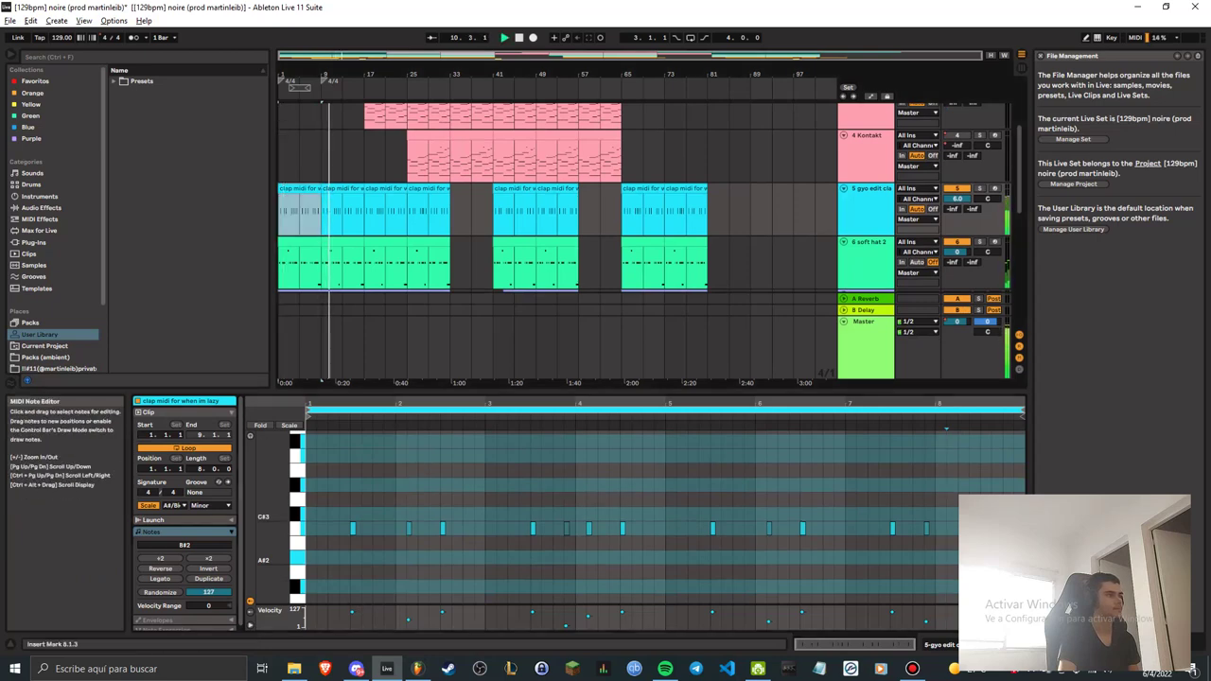
left_click(947, 516)
left_click(341, 188)
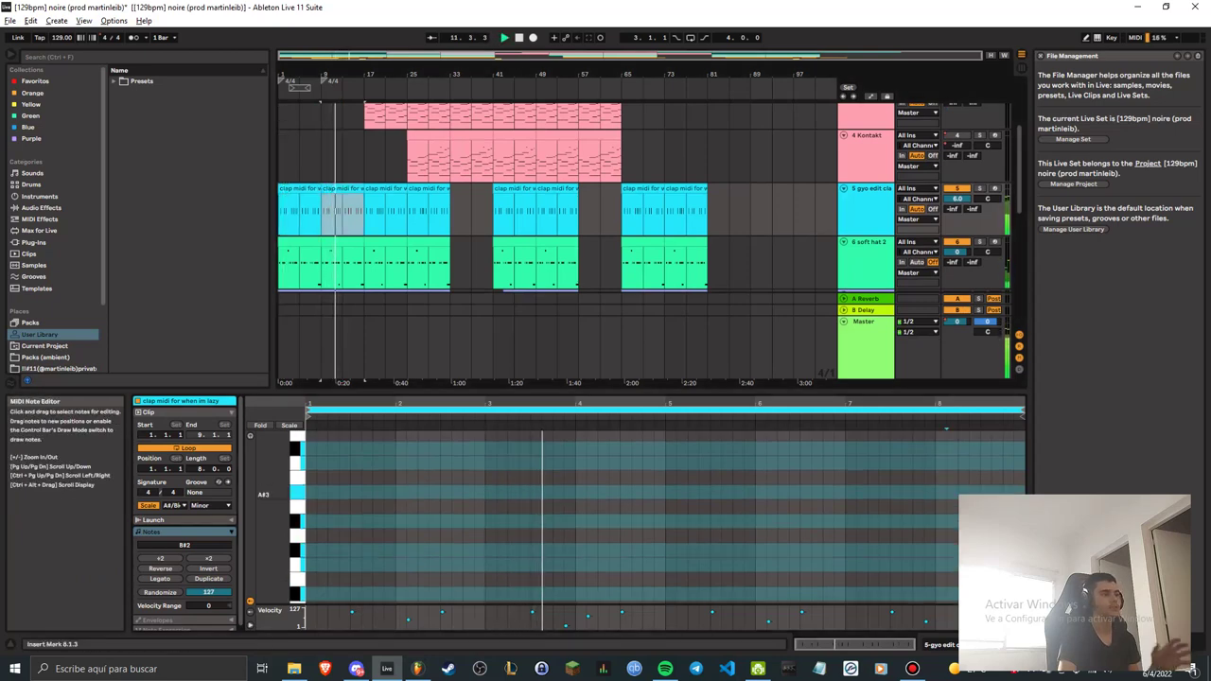
scroll(606, 520, "down", 3)
scroll(663, 530, "down", 2)
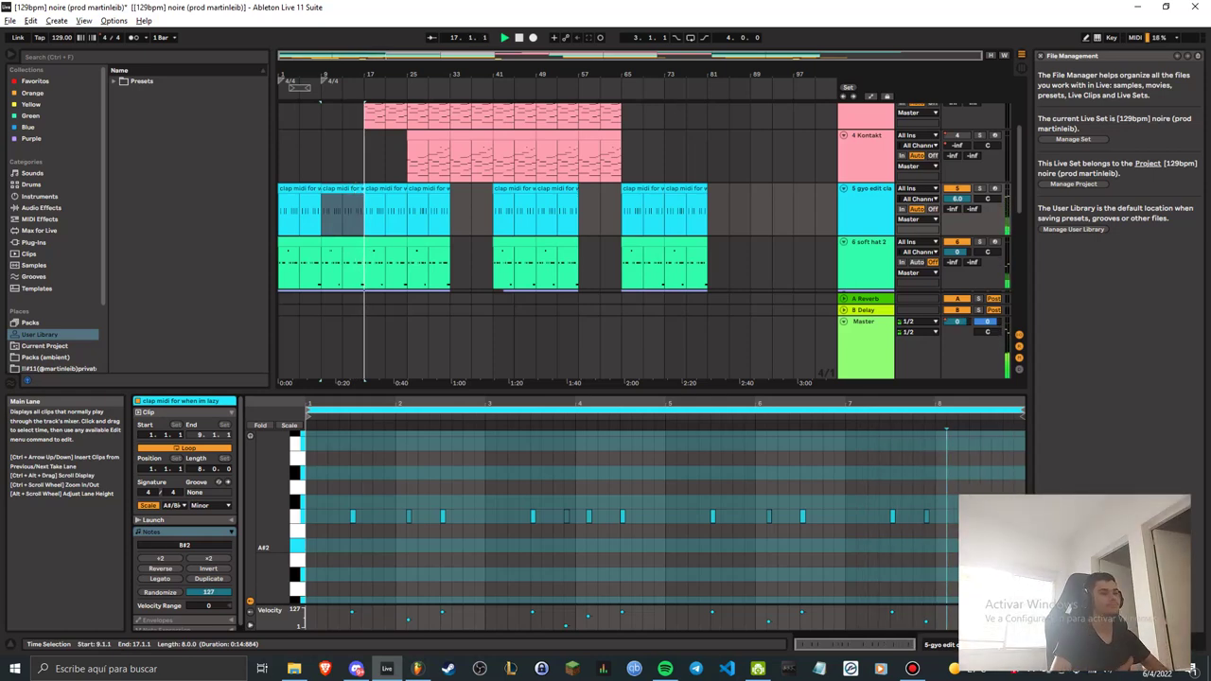
Stop playback, open the soft hat clip at bar 17 to view its notes, and resume playback.
scroll(386, 226, "down", 2)
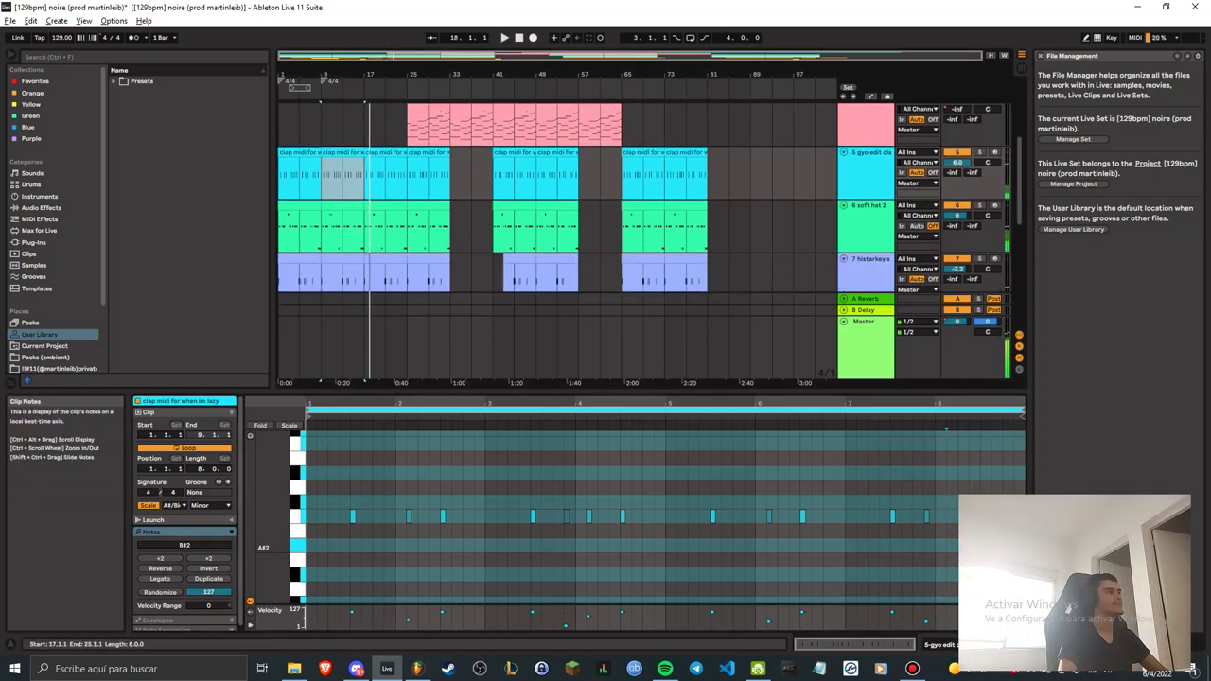
key("space")
double_click(385, 225)
scroll(615, 516, "down", 3)
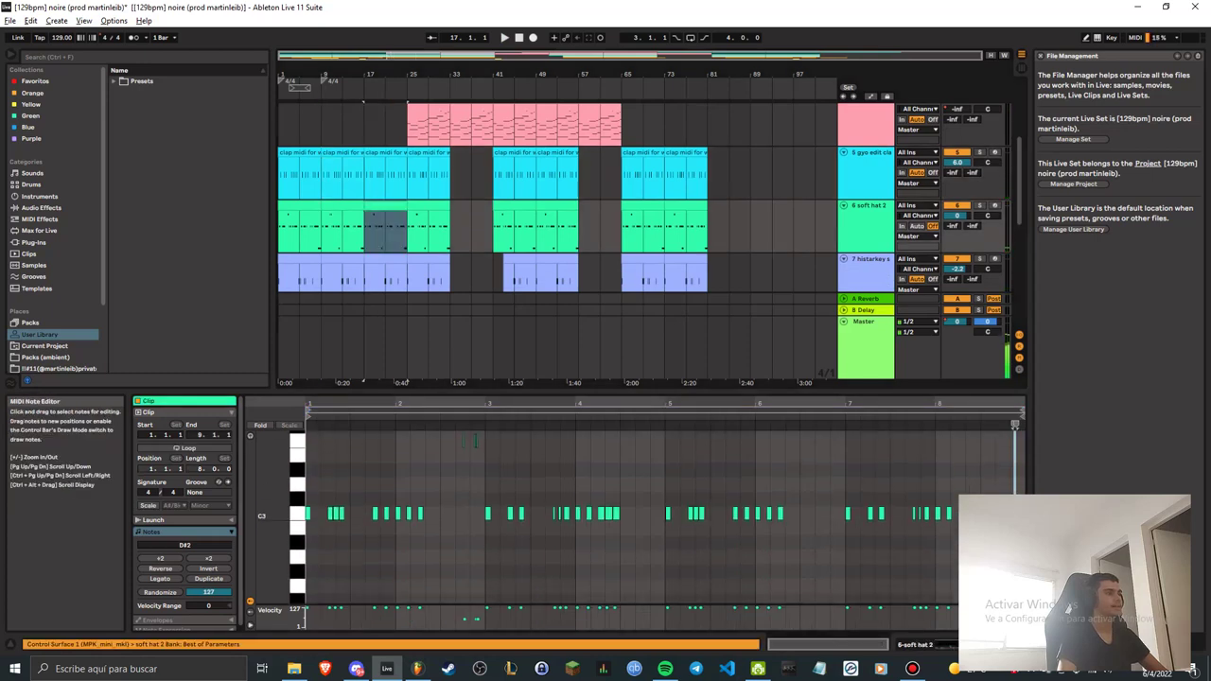
key("ctrl+z")
scroll(568, 511, "up", 5)
left_click(464, 478)
left_click(440, 488)
key("space")
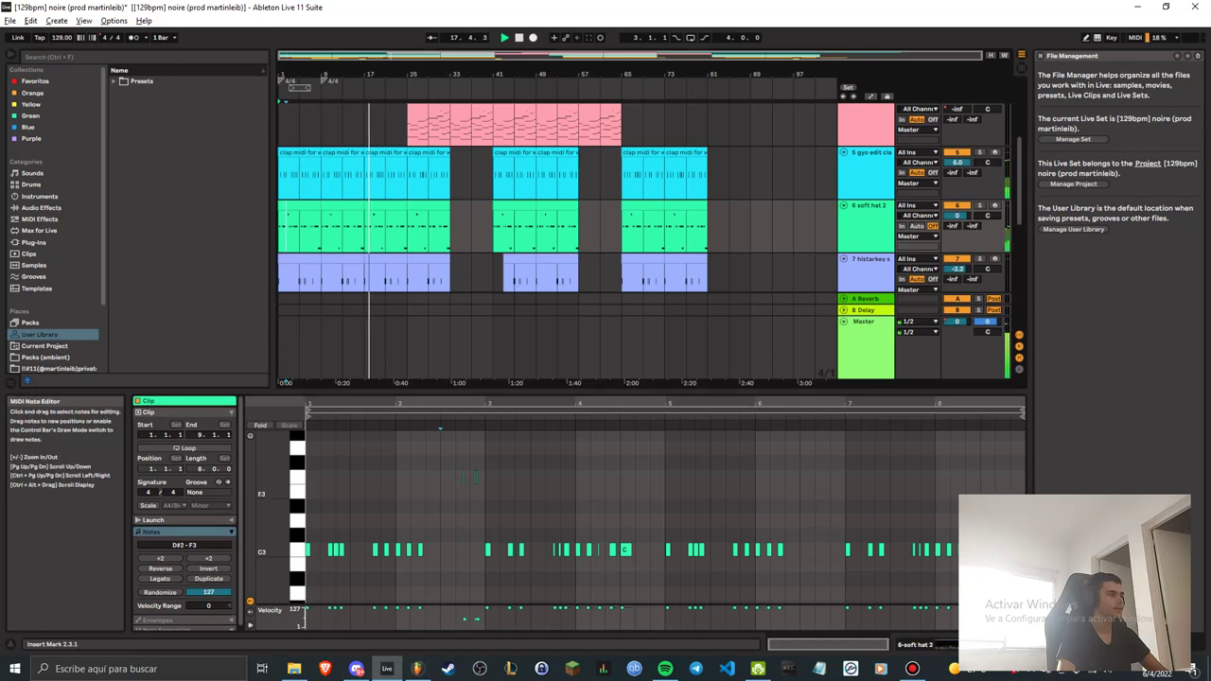
Play from bar 9 with the soft hat track soloed, and open its clip there to view the notes.
left_click(323, 76)
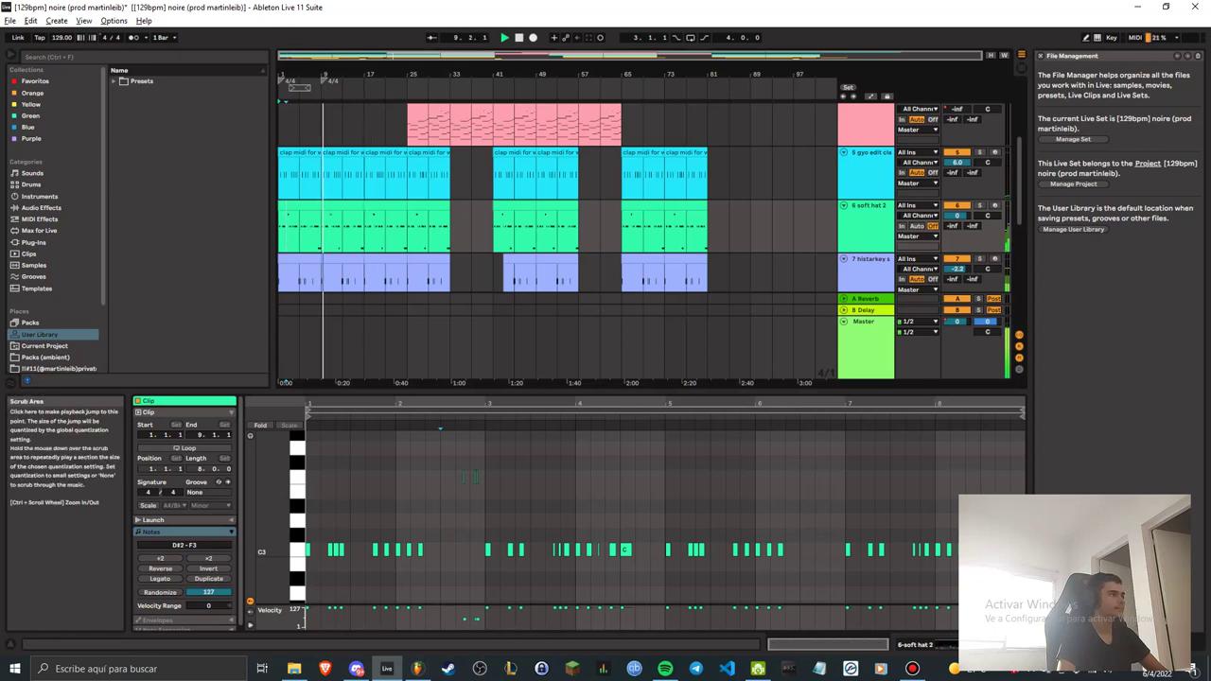
left_click(980, 204)
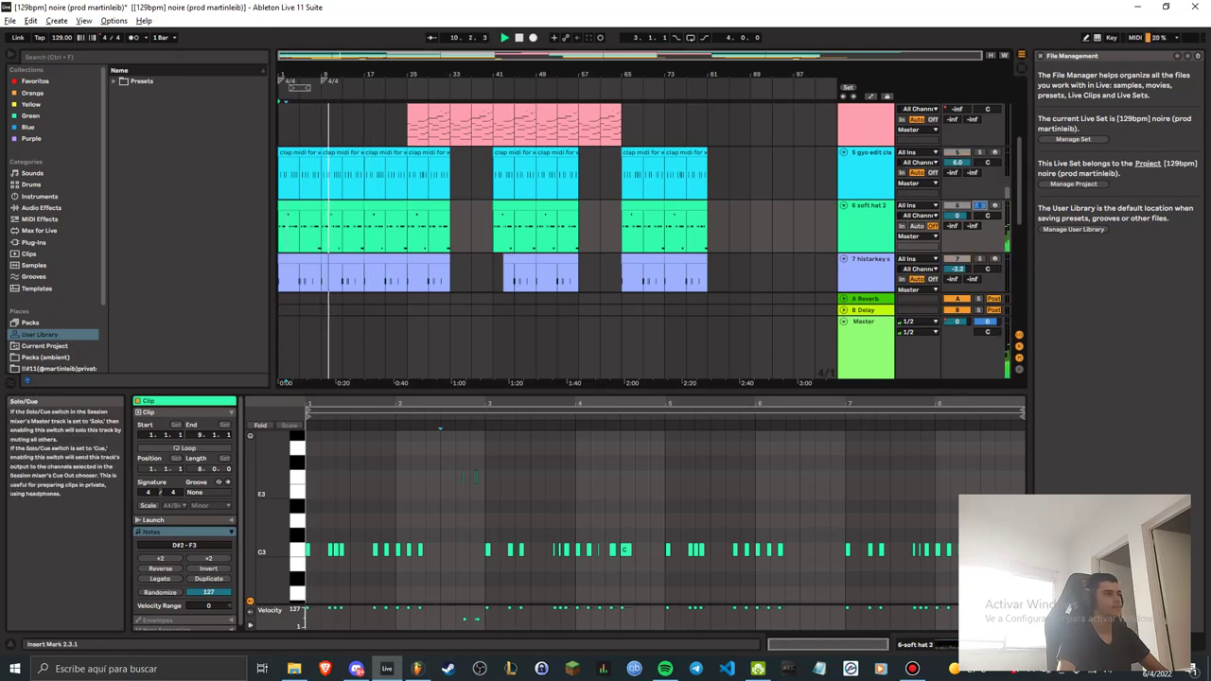
scroll(473, 473, "down", 2)
left_click(343, 152)
left_click(343, 206)
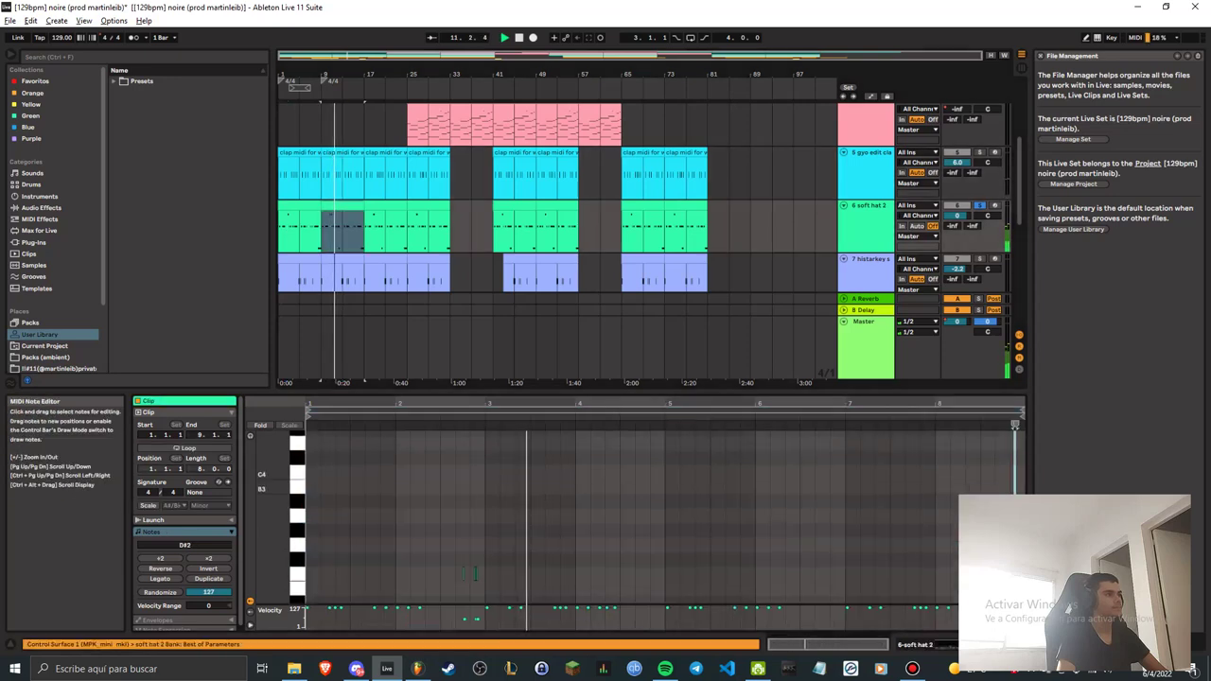
scroll(474, 516, "down", 3)
scroll(473, 516, "up", 1)
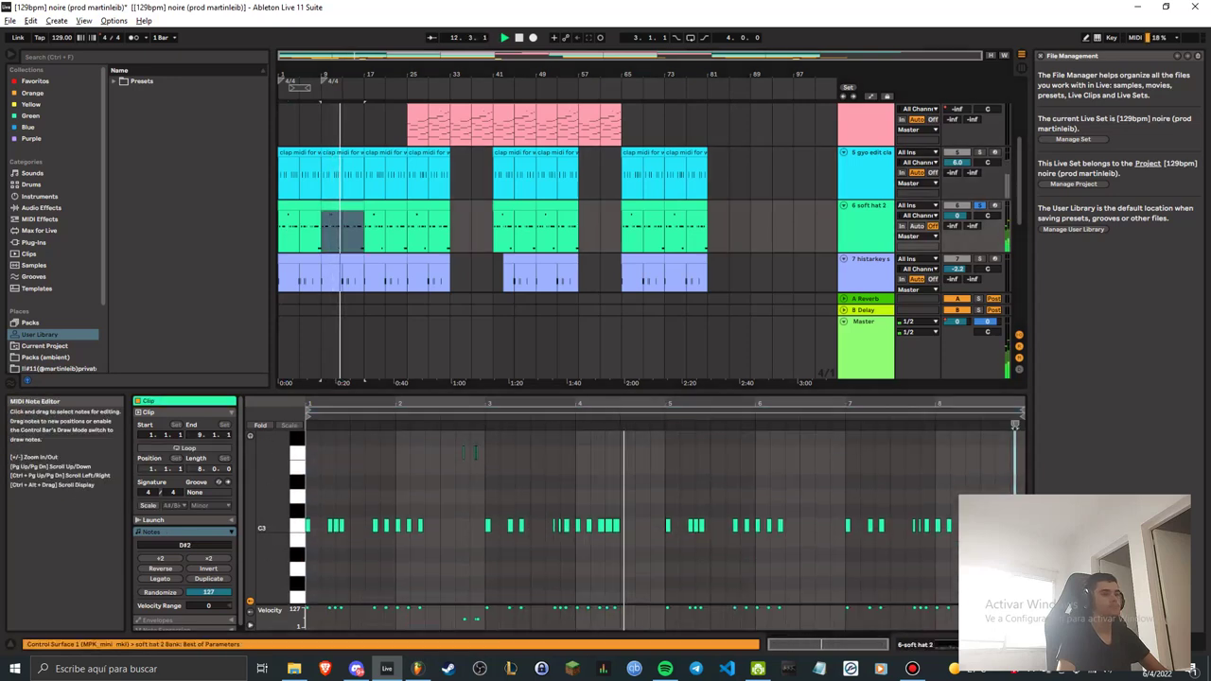
Widen the File Management help view, and open the histarkey snare clip at bar 17 to view its notes.
left_click_drag(1031, 284, 951, 284)
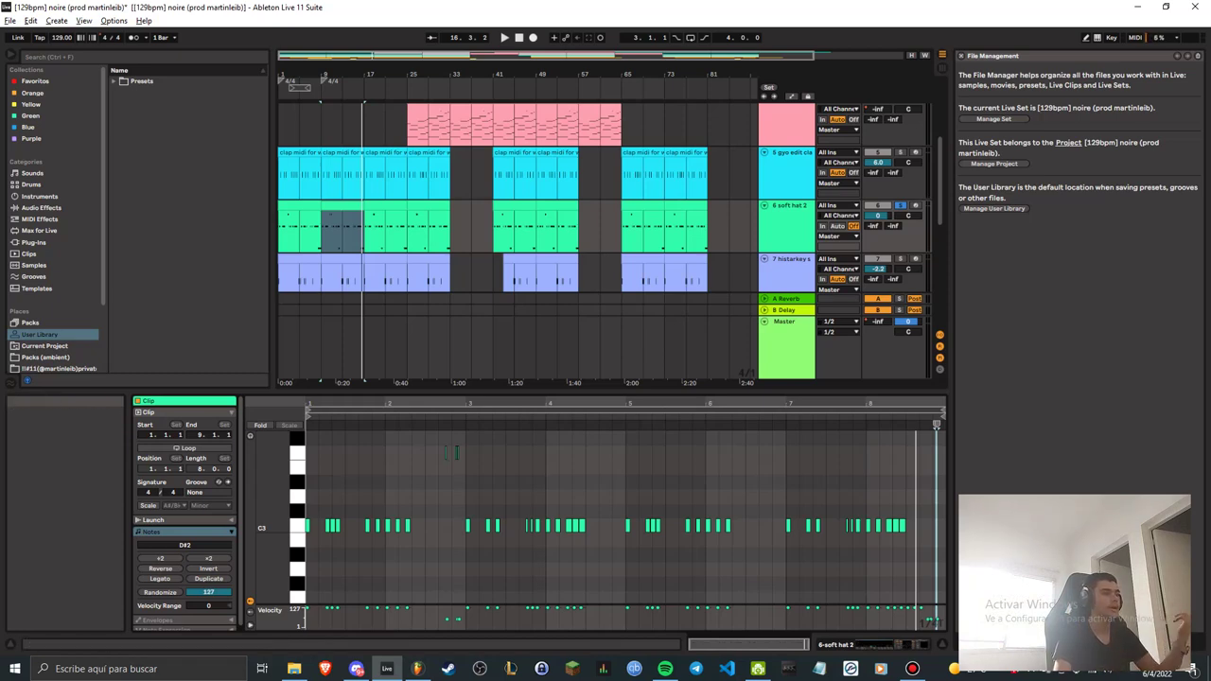
scroll(385, 228, "down", 1)
left_click(386, 237)
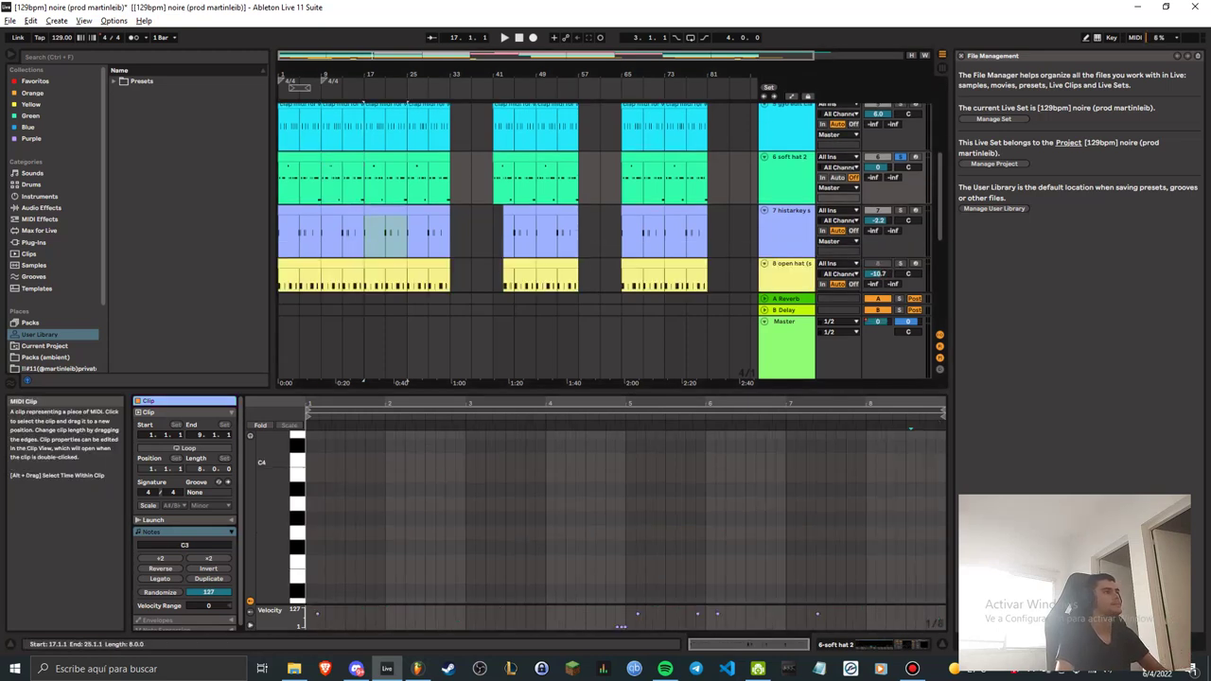
scroll(385, 237, "down", 1)
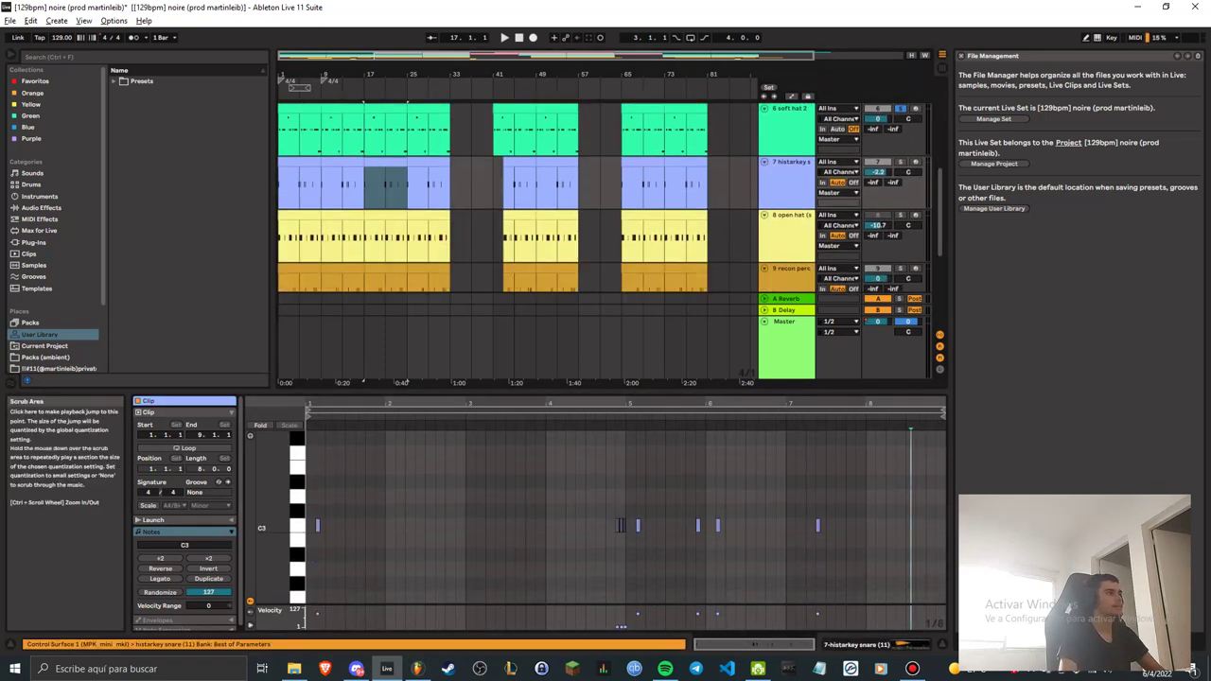
left_click(323, 96)
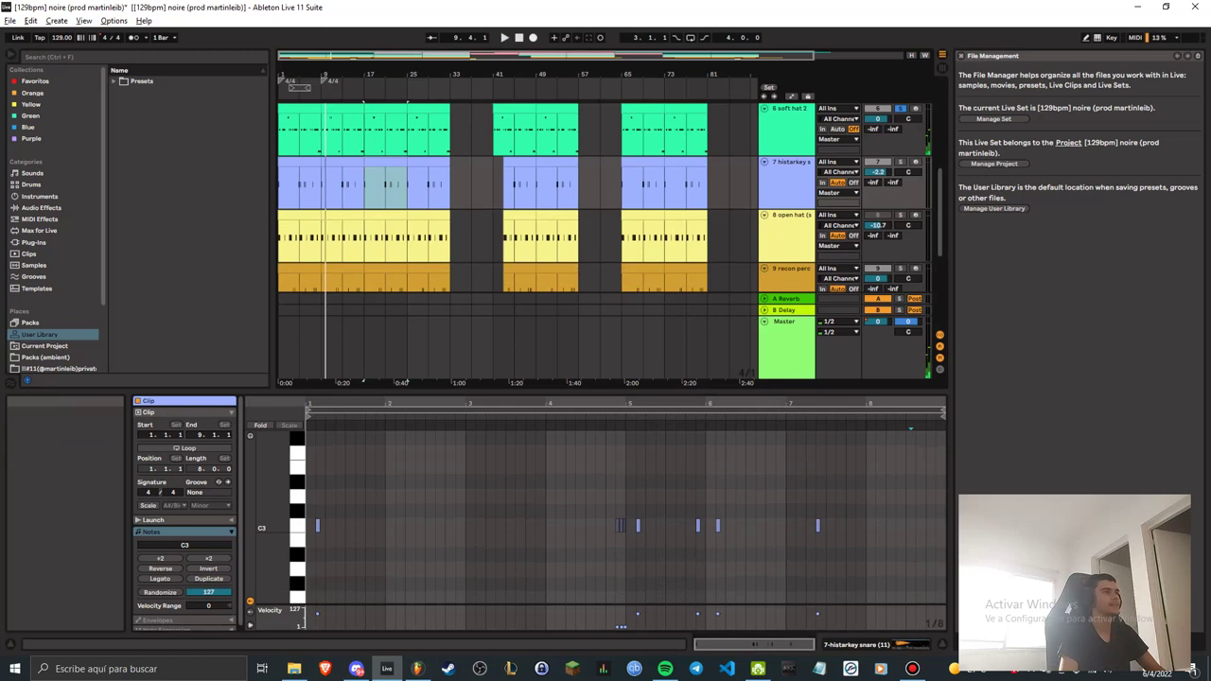
scroll(894, 172, "up", 1)
scroll(764, 120, "up", 1)
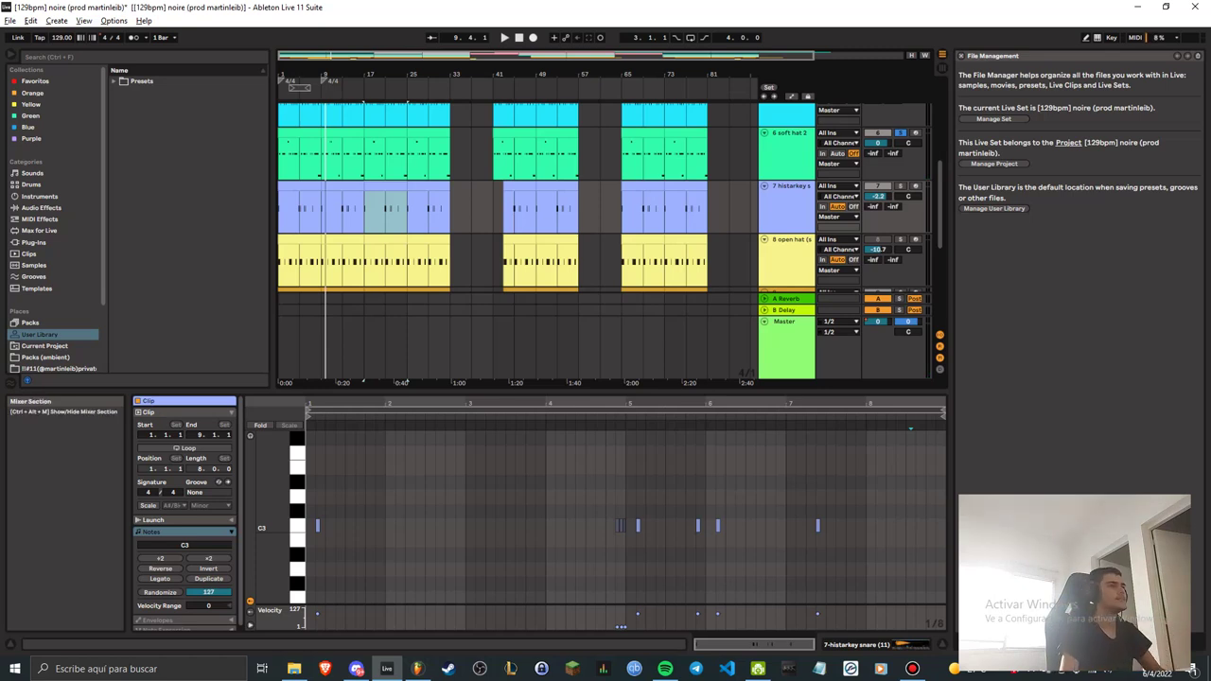
Solo the histarkey snare track, play it from bar 9, and view the notes and velocities of its clip there.
left_click(901, 186)
left_click(322, 95)
left_click_drag(274, 543, 274, 505)
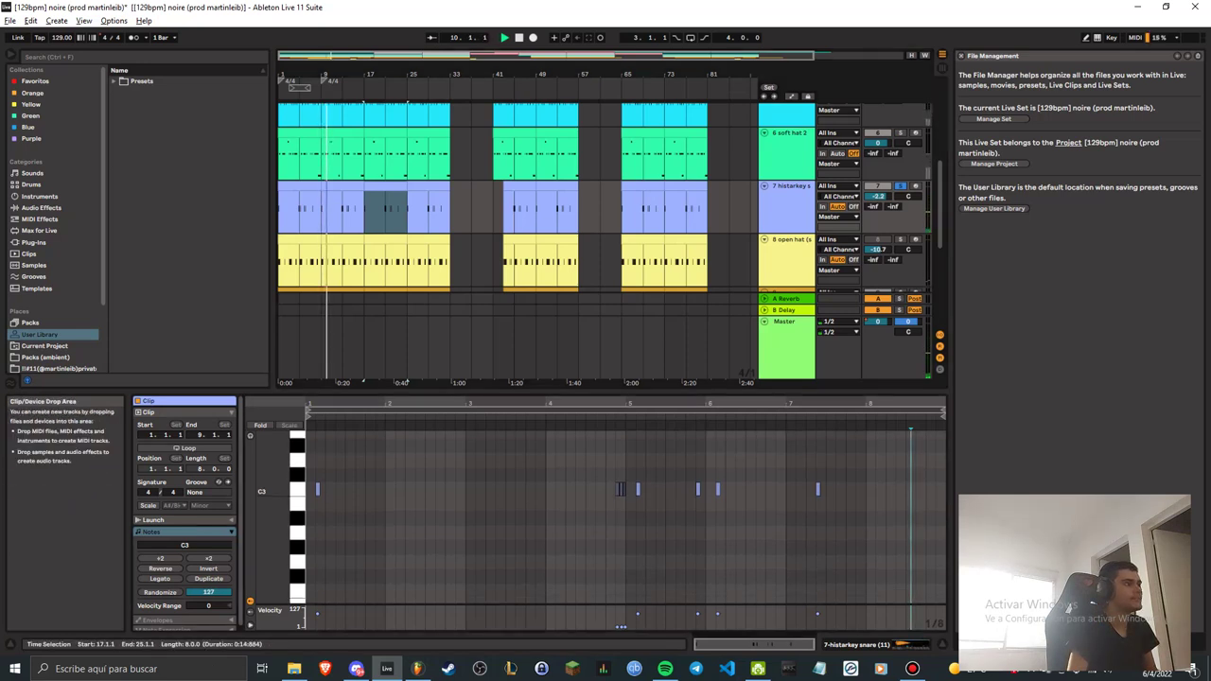
left_click(342, 187)
left_click_drag(274, 596, 274, 552)
scroll(616, 520, "down", 4)
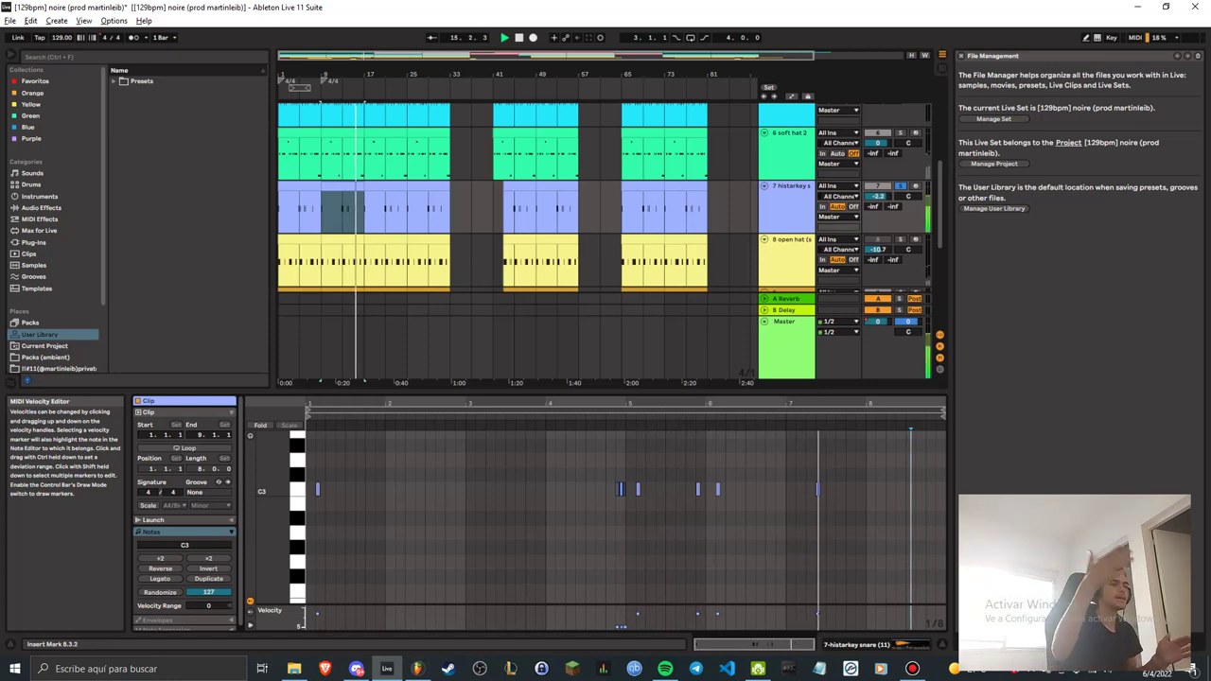
Display the open hat clip at bar 9 and start playback from that bar.
scroll(549, 199, "down", 1)
key("Down")
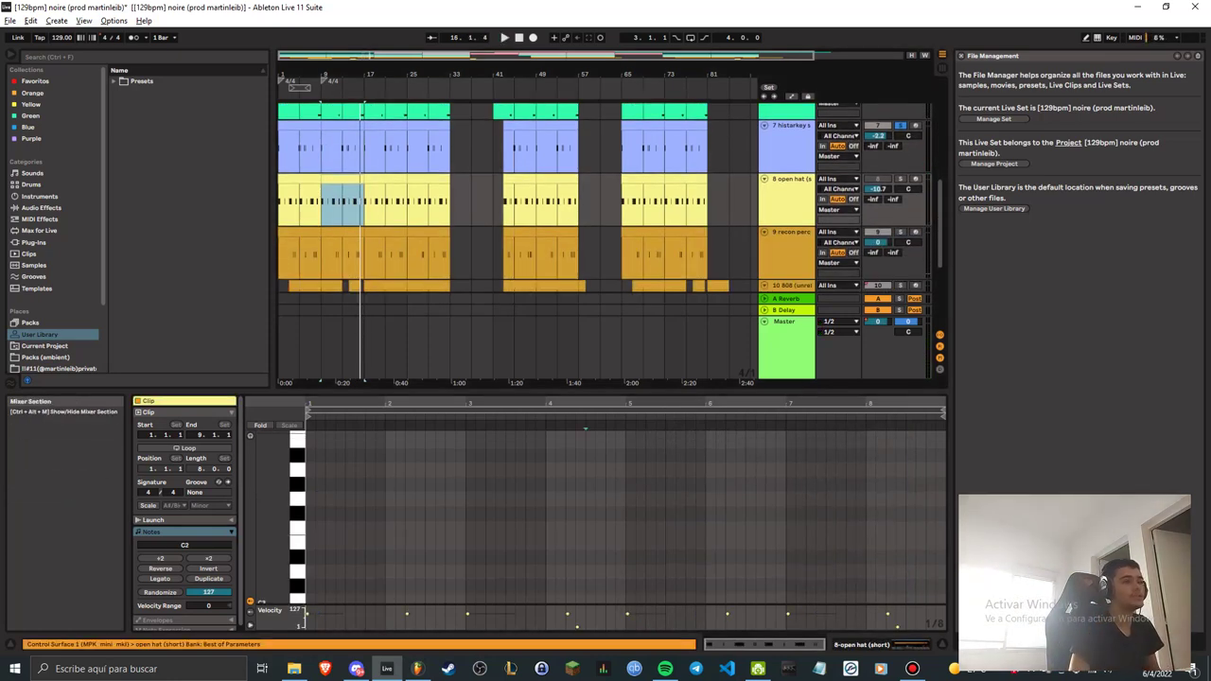
key("space")
key("space")
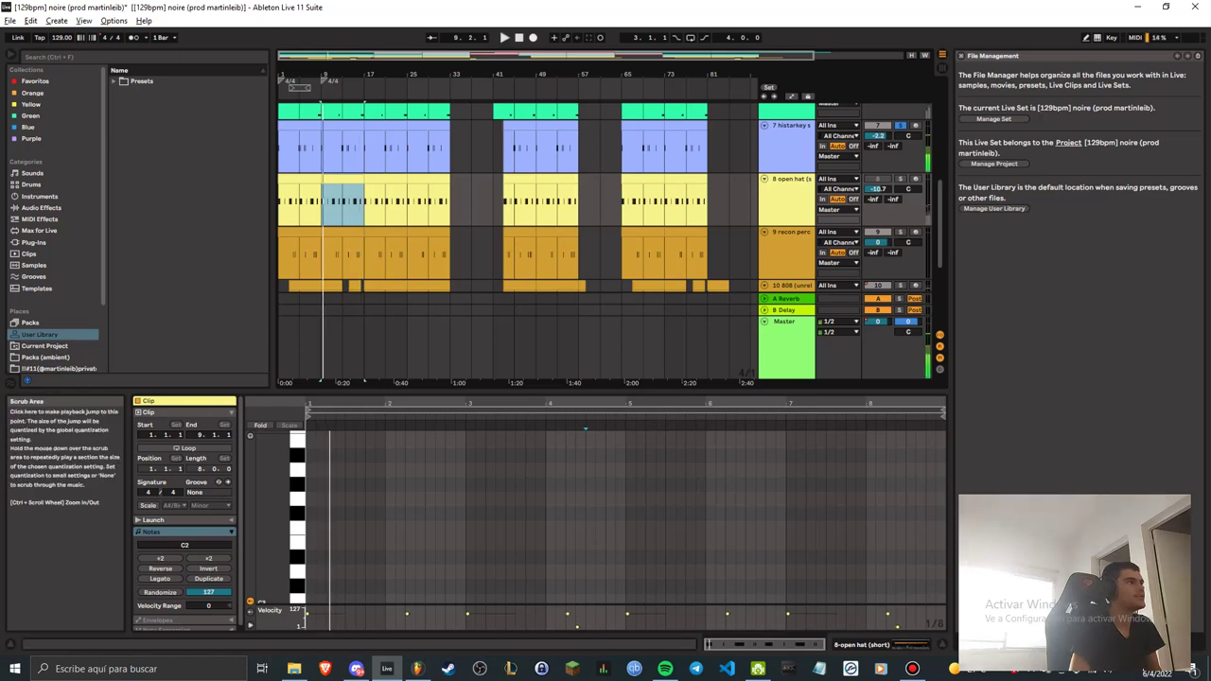
Display the recon perc clip at bar 9, solo its track, and play from that bar.
scroll(548, 198, "down", 1)
key("Down")
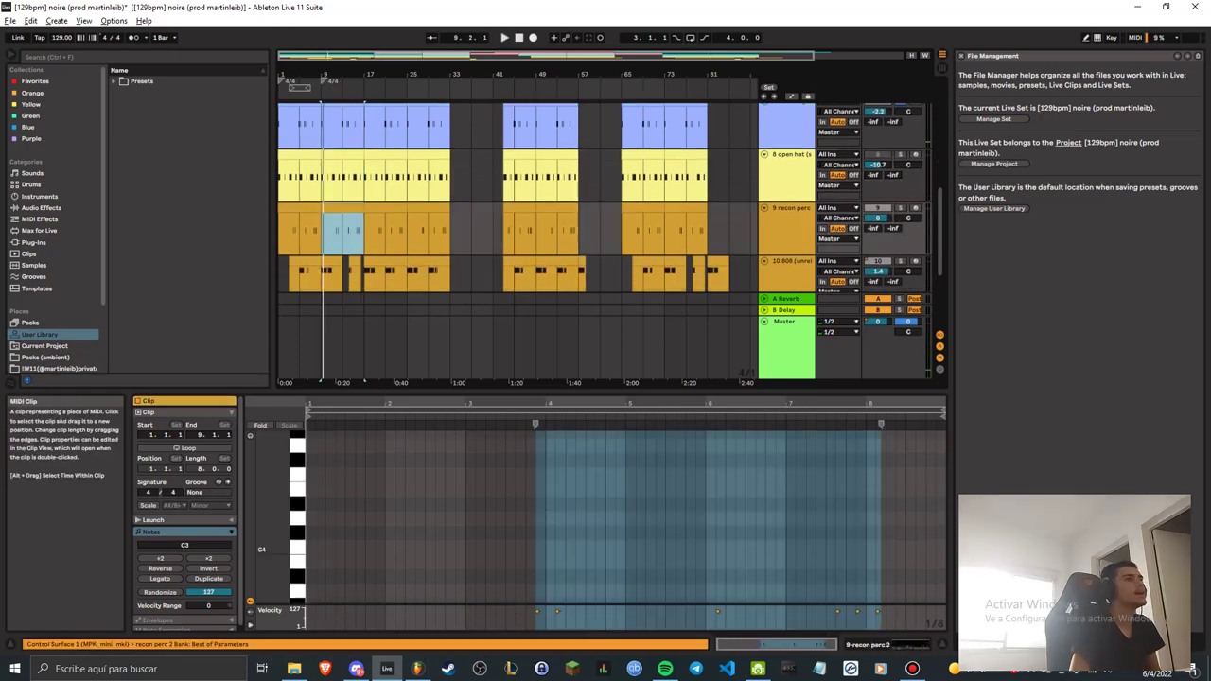
scroll(606, 199, "down", 1)
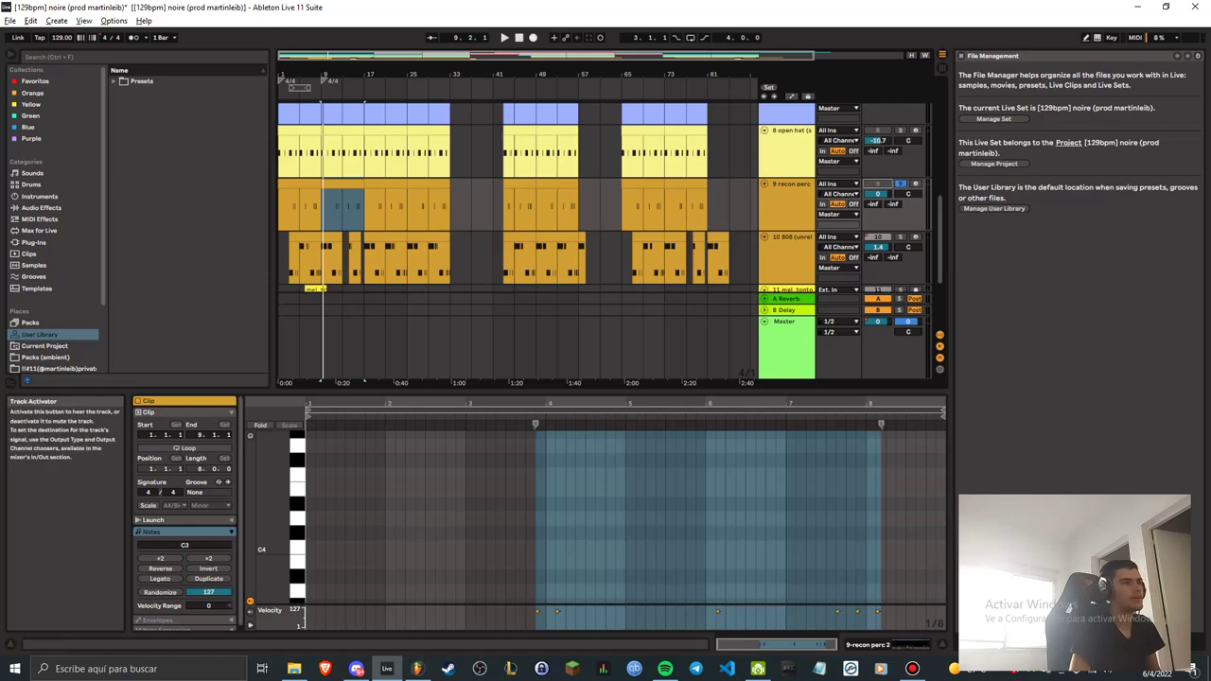
scroll(709, 518, "down", 3)
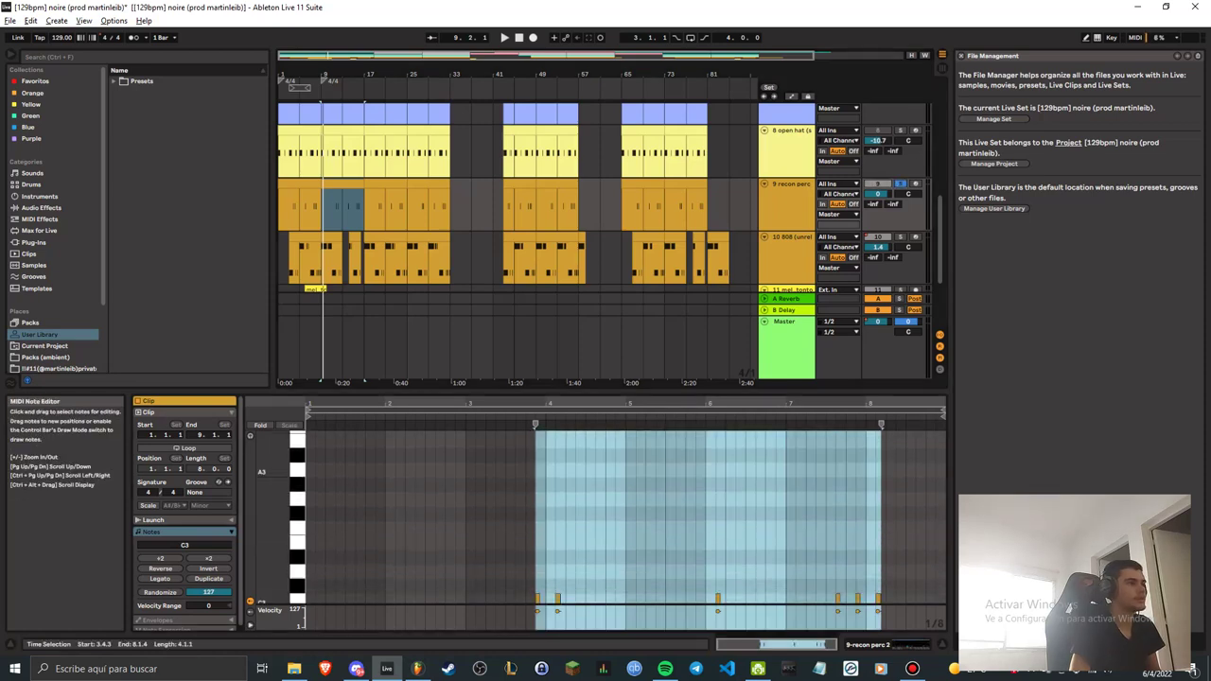
left_click(339, 184)
key("space")
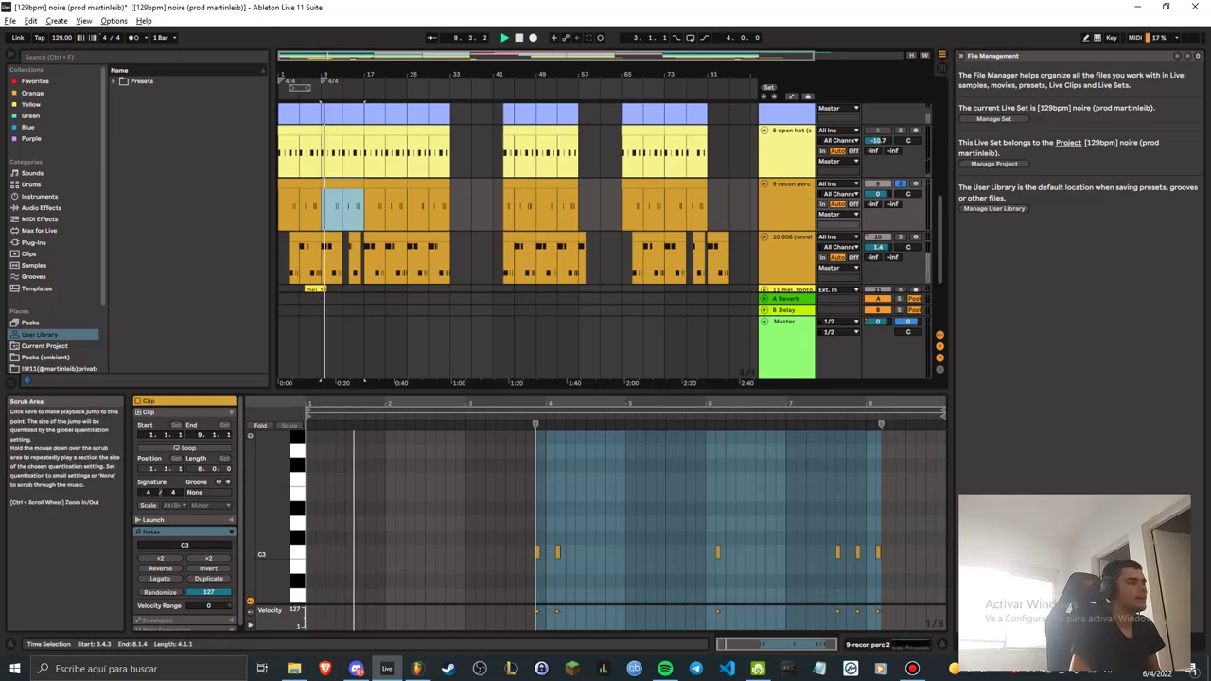
Examine the recon perc clip's notes against the arrangement around bars 9 to 17 while it plays.
key("plus")
key("plus")
scroll(334, 208, "up", 2)
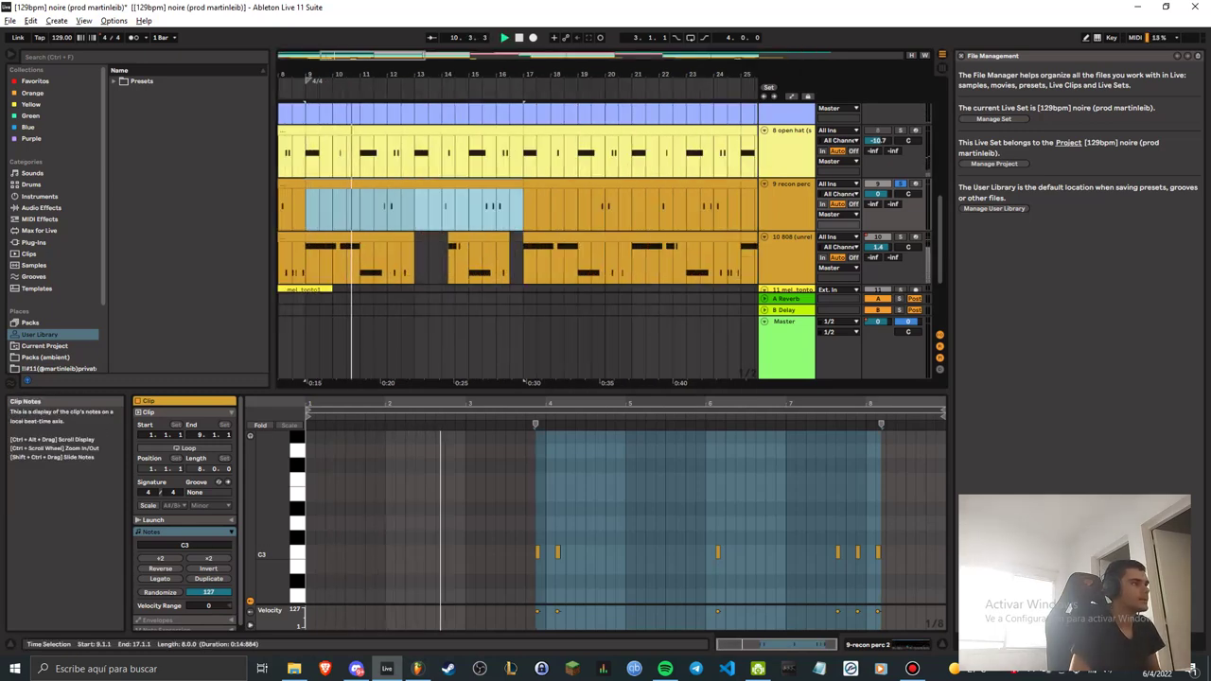
left_click(708, 526)
left_click(429, 258)
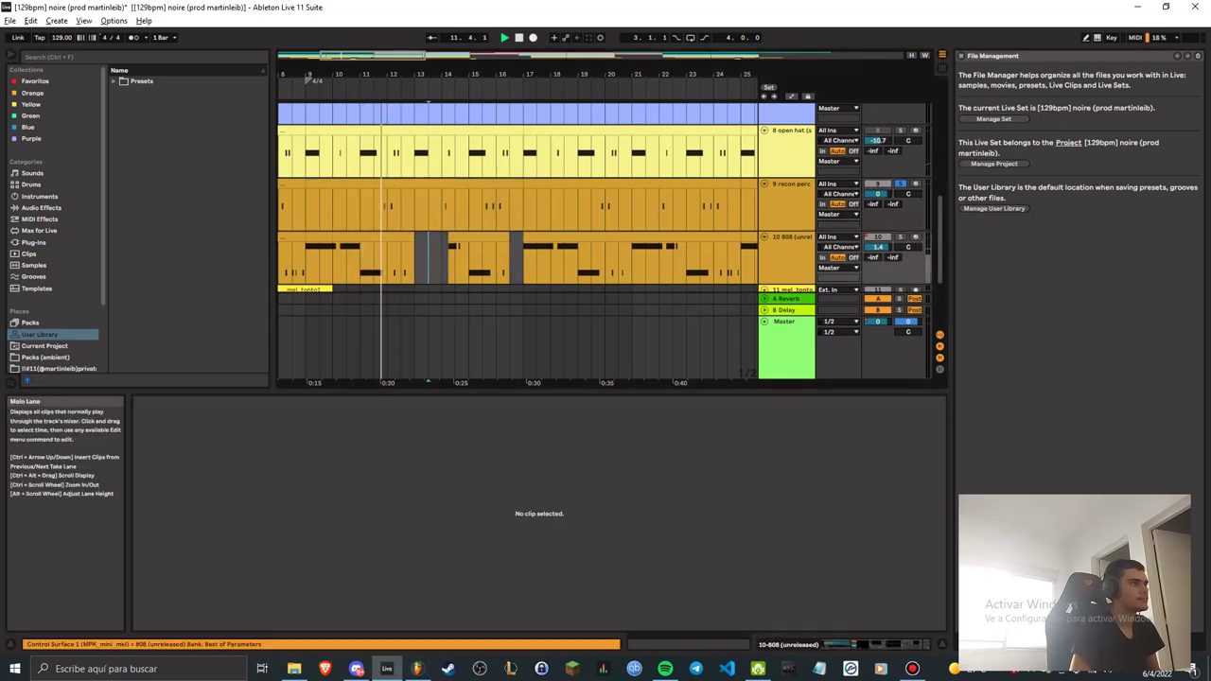
double_click(421, 185)
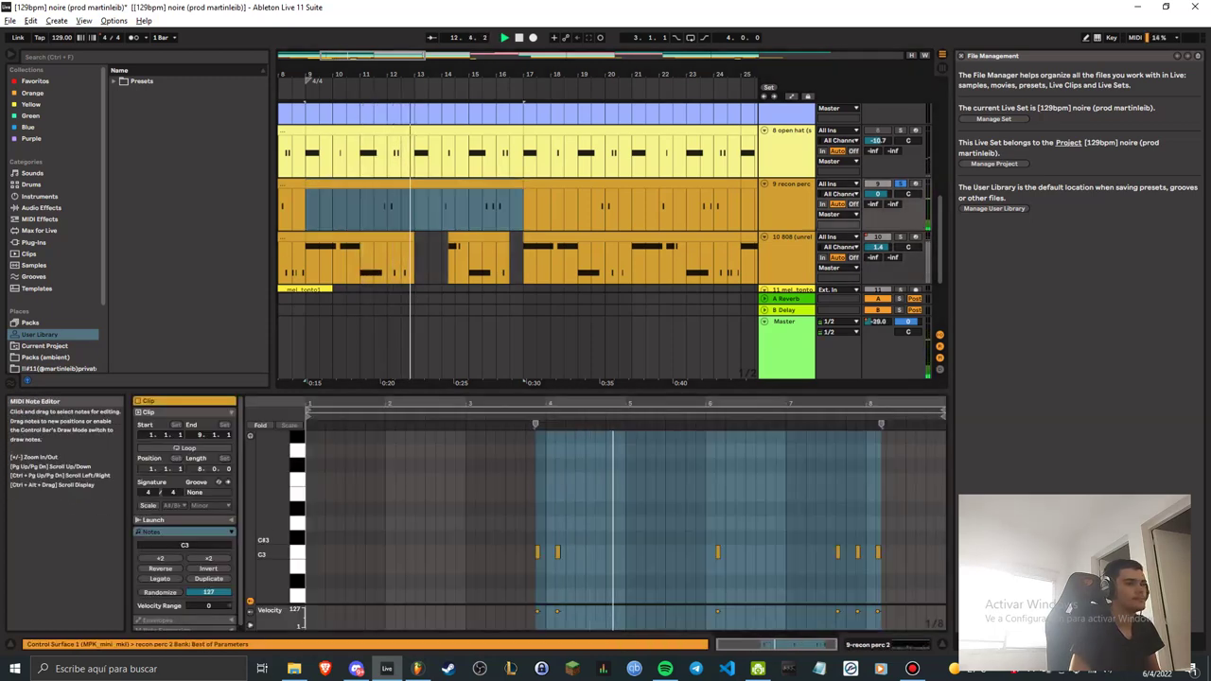
scroll(878, 552, "up", 2)
scroll(878, 552, "down", 2)
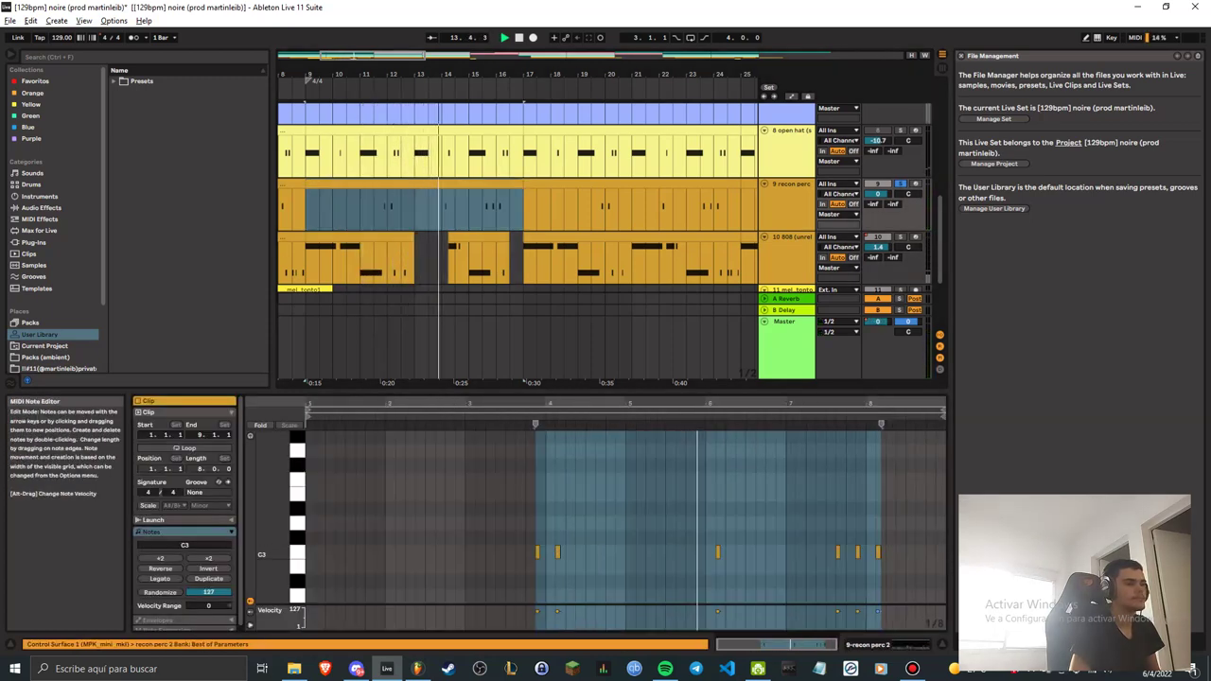
scroll(867, 544, "up", 2)
scroll(872, 549, "down", 2)
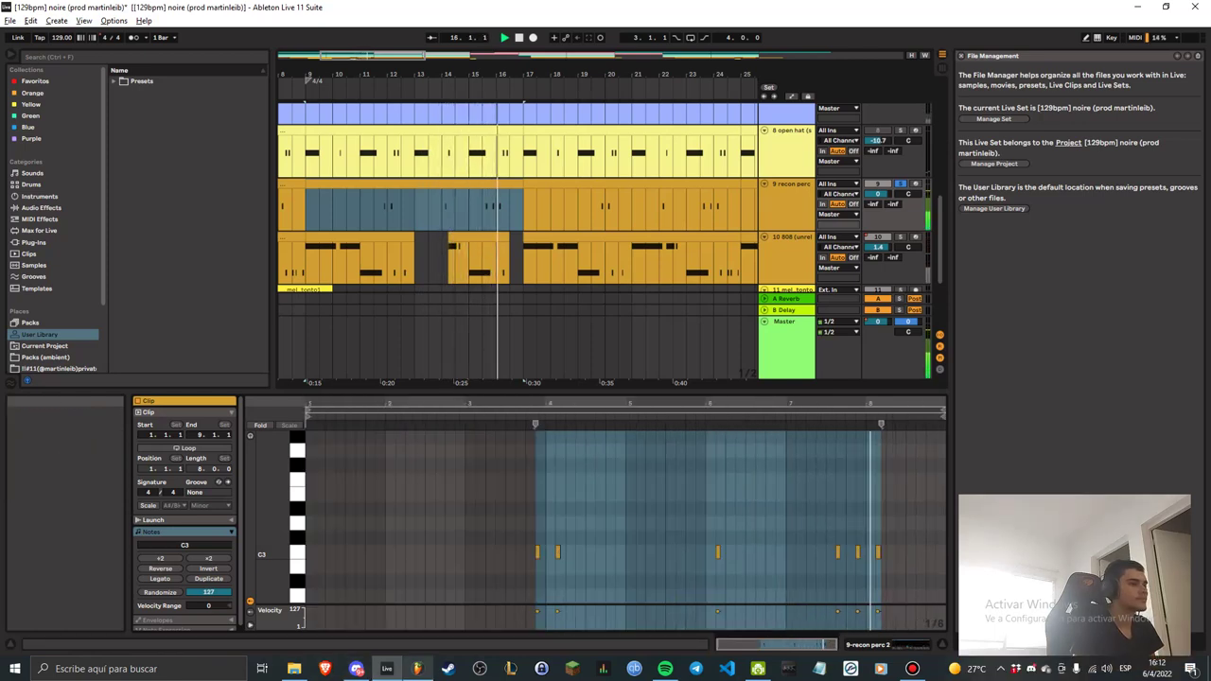
Switch to FL Studio, clear the existing notes of the martinleib 808 2 channel, and open its empty piano roll.
left_click(418, 668)
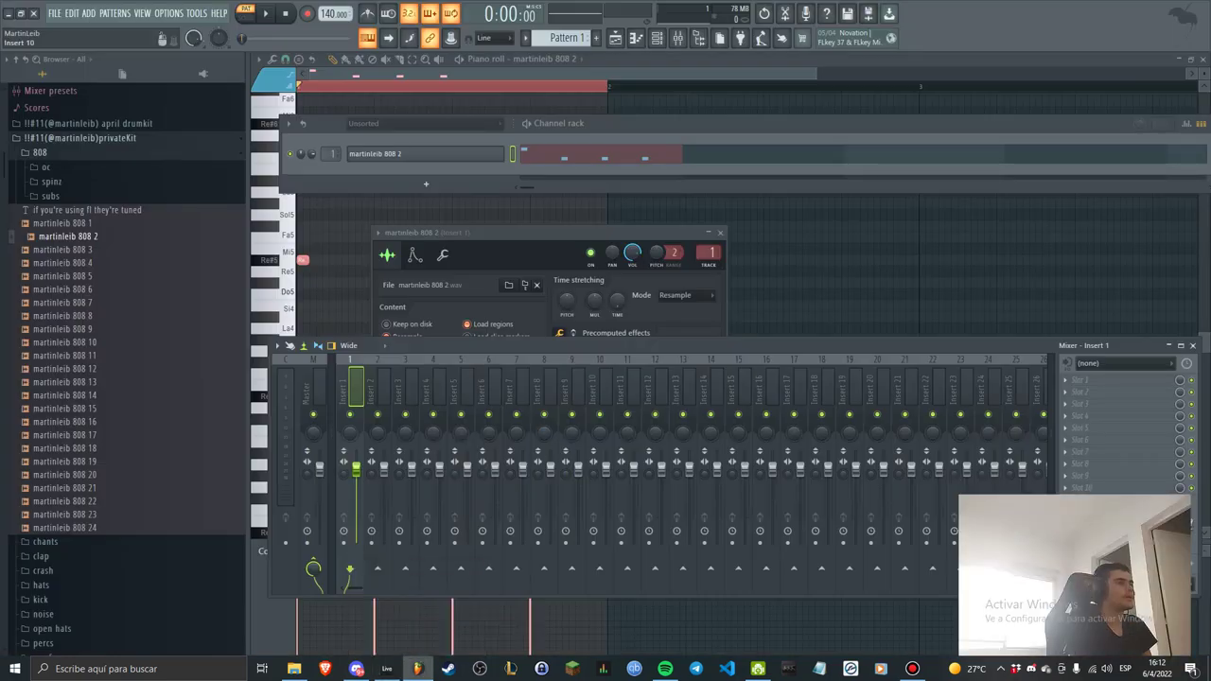
right_click(426, 154)
left_click(426, 153)
right_click(426, 153)
left_click(530, 154)
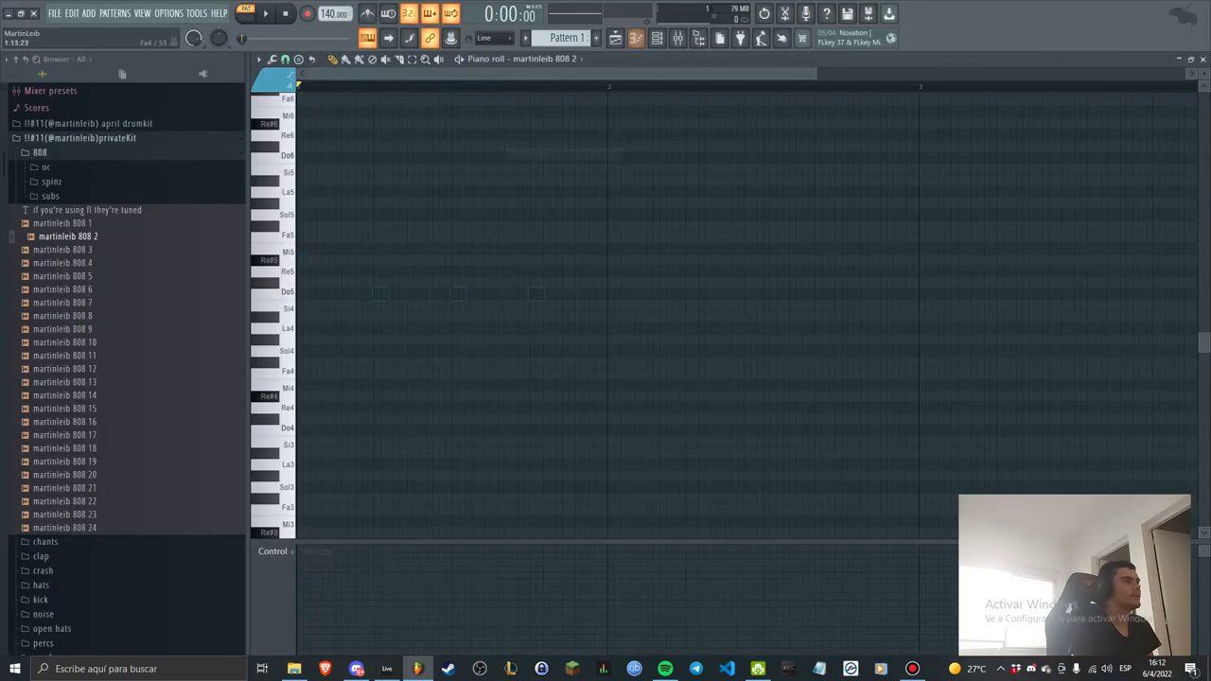
Check the recon perc rhythm in Ableton Live, and add two short La#4 notes in FL Studio just before and after bar 2.
left_click(387, 668)
key("alt+Tab")
scroll(549, 326, "up", 2)
scroll(570, 352, "down", 1)
key("space")
left_click(592, 317)
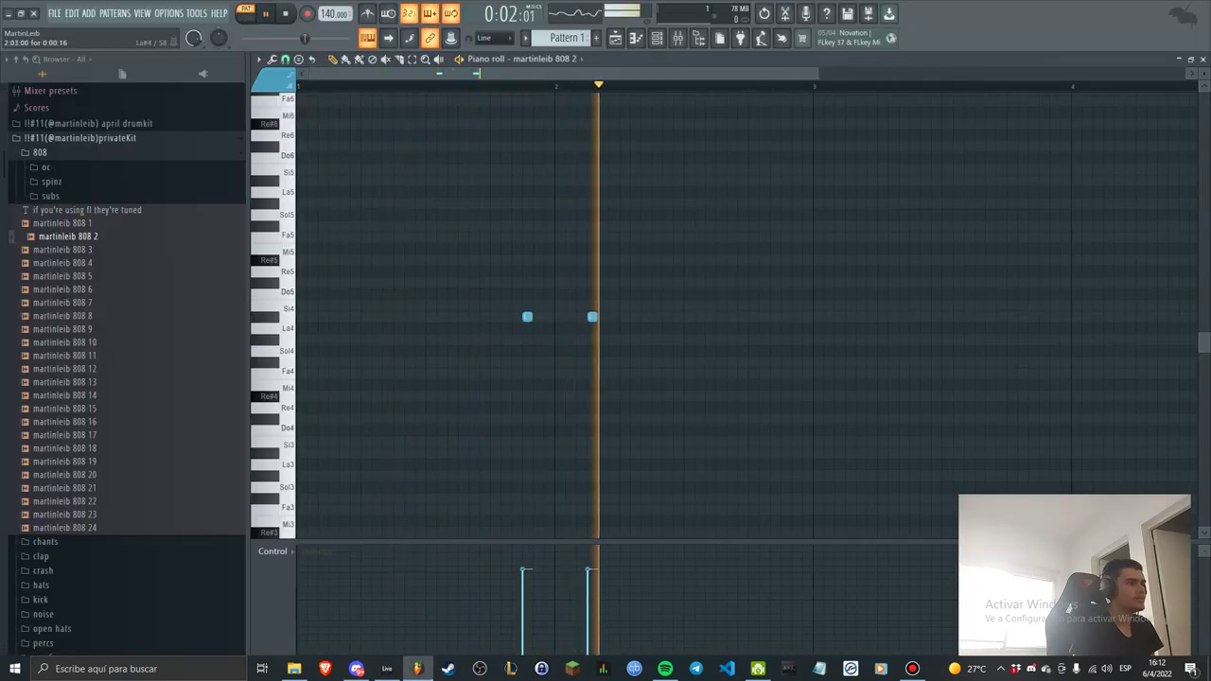
scroll(558, 317, "down", 4, "ctrl")
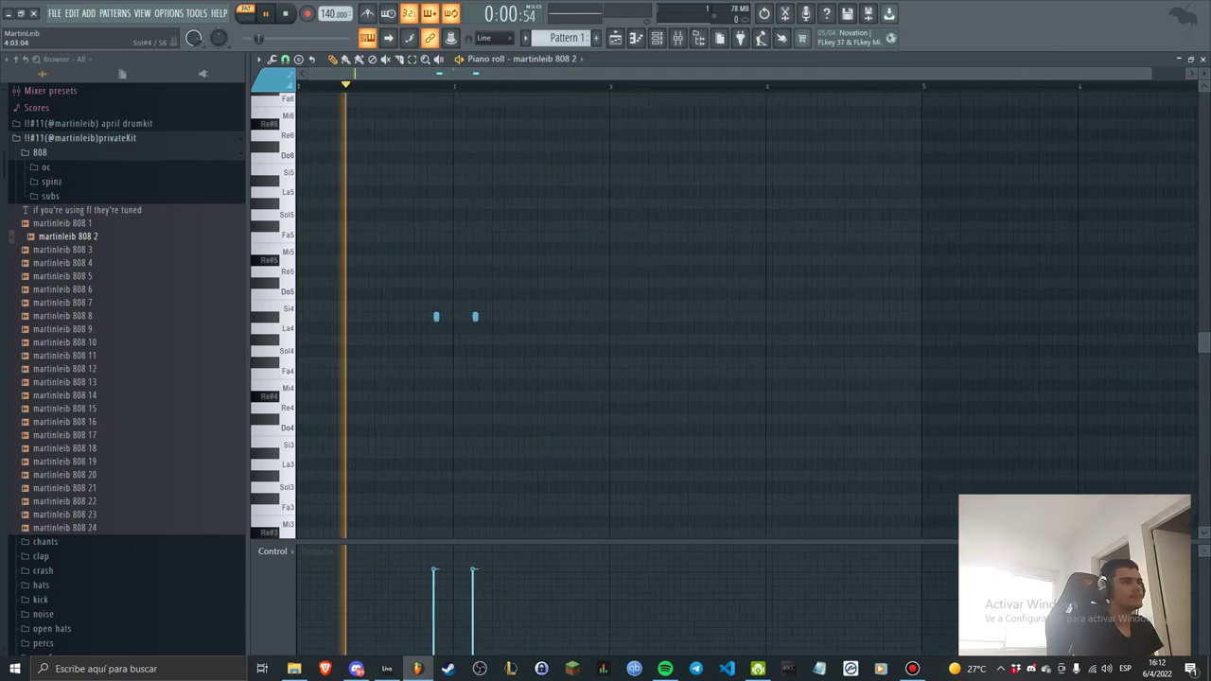
Check the recon perc clip in Ableton Live and complete the FL Studio rhythm with La#4 notes just after bar 3 and three between bars 4 and 5.
key("alt+Tab")
key("alt+Tab")
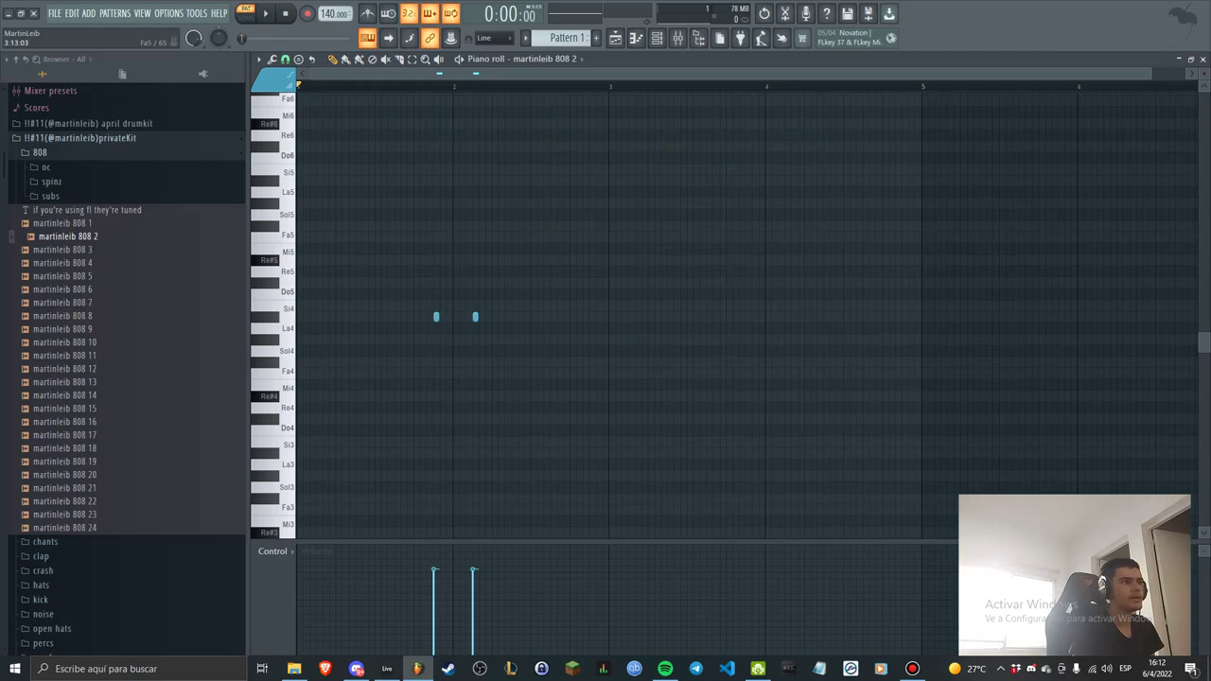
key("alt+Tab")
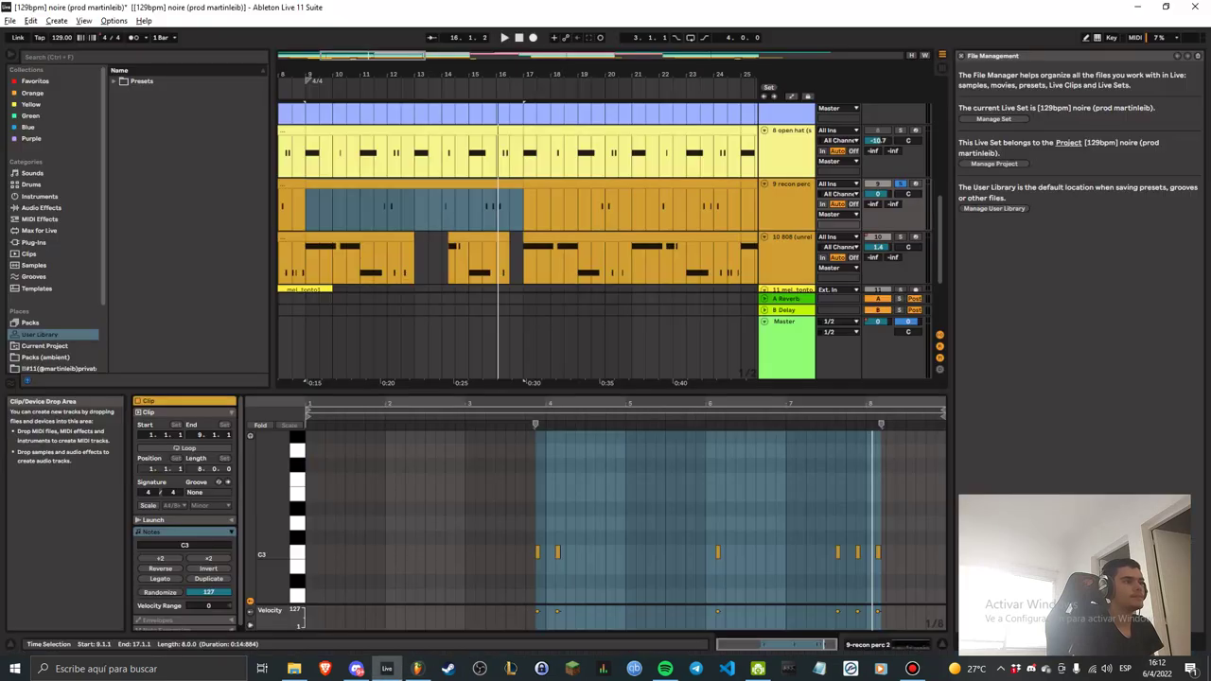
key("alt+Tab")
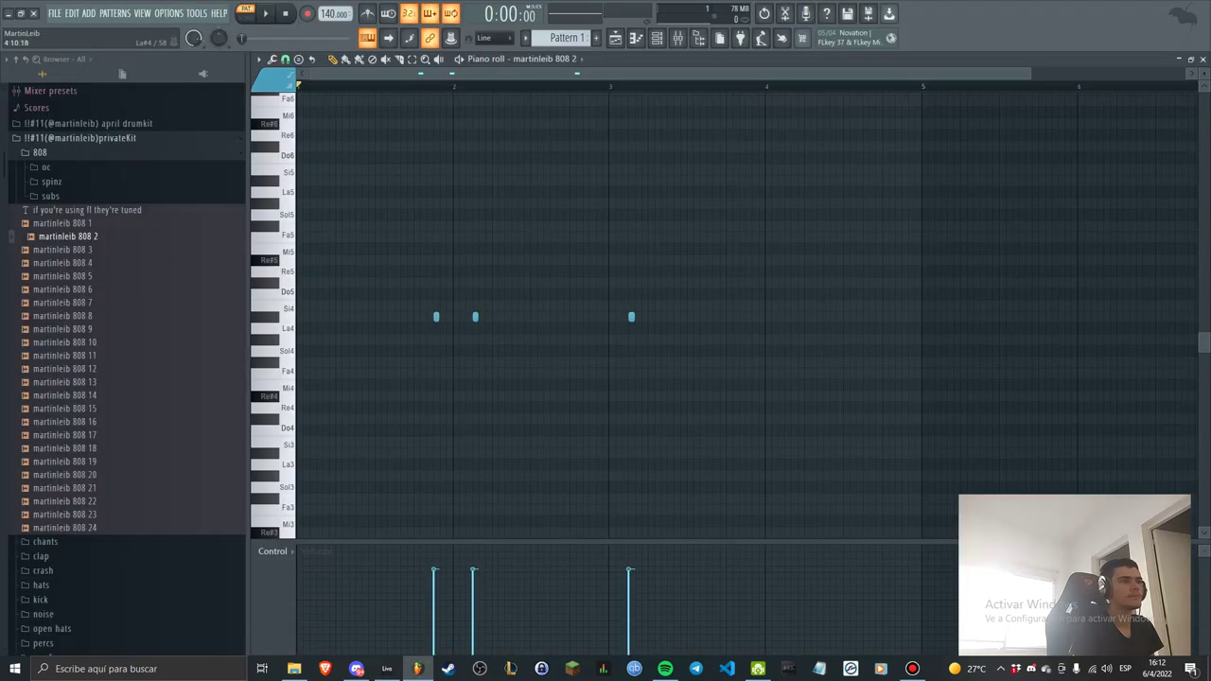
left_click(862, 317)
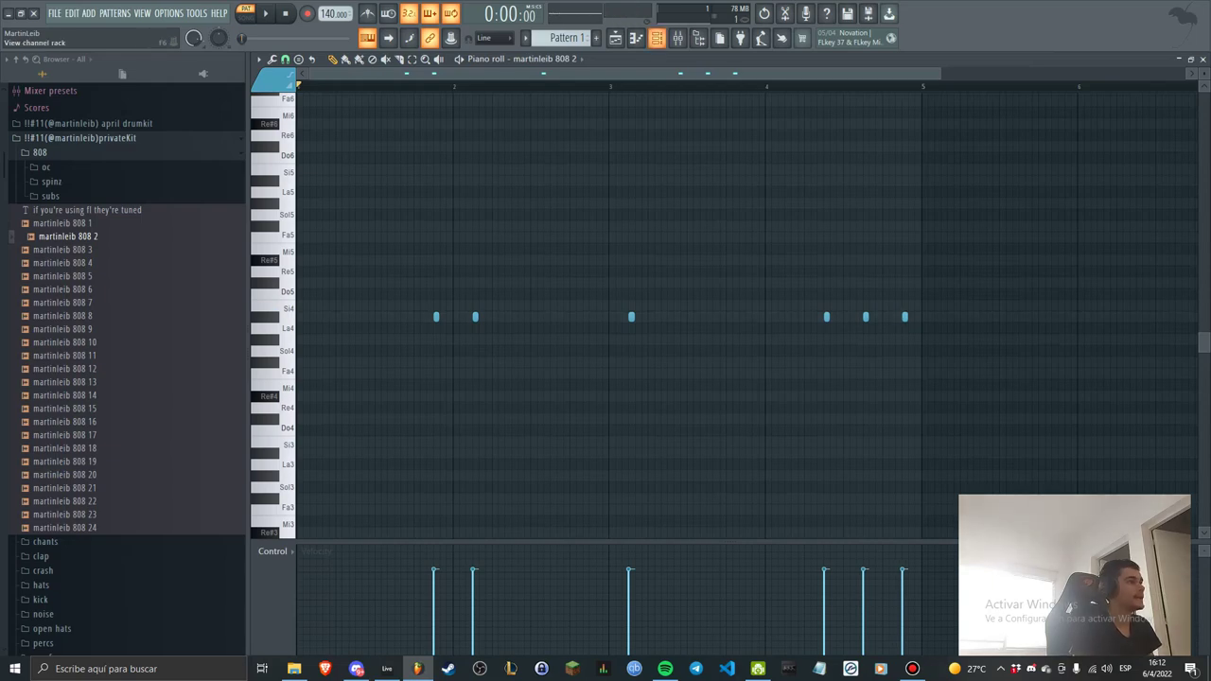
Add the martinleib perc 2 sample from the privateKit percs folder as a new channel below martinleib 808 2.
left_click(656, 38)
left_click(41, 152)
left_click(44, 269)
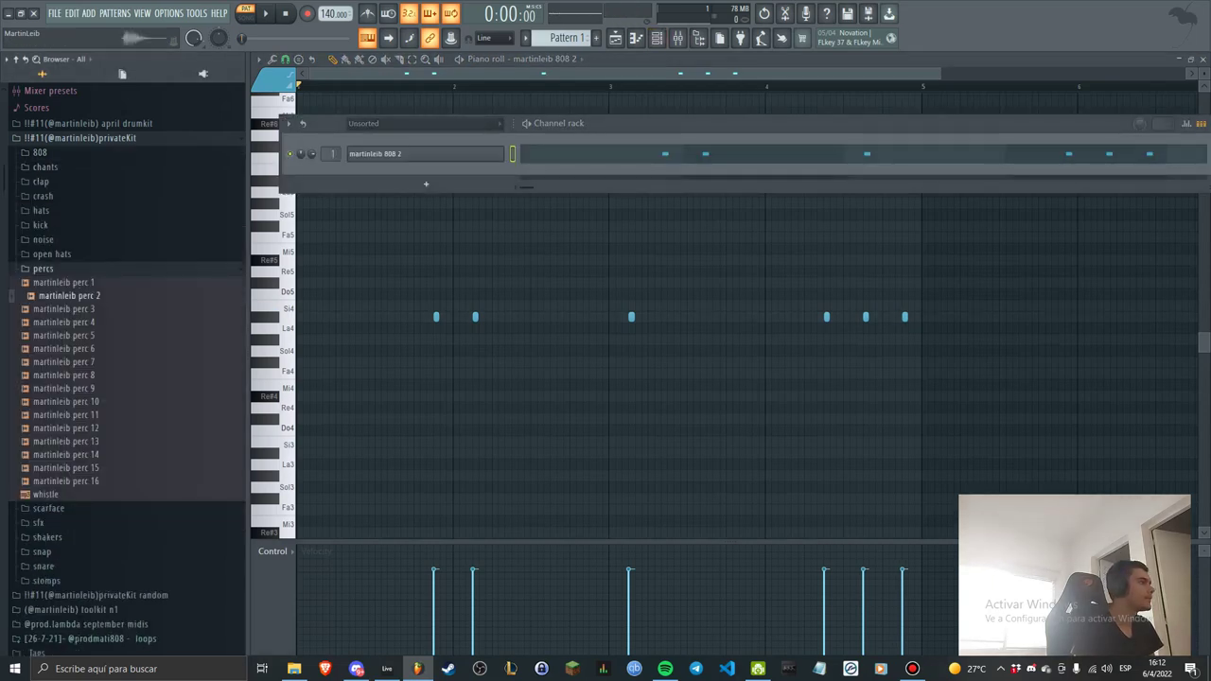
left_click_drag(383, 212, 402, 185)
key("space")
Move the notes from martinleib 808 2 to the martinleib perc 2 channel, transpose them up to Do5, and play the pattern.
key("ctrl+x")
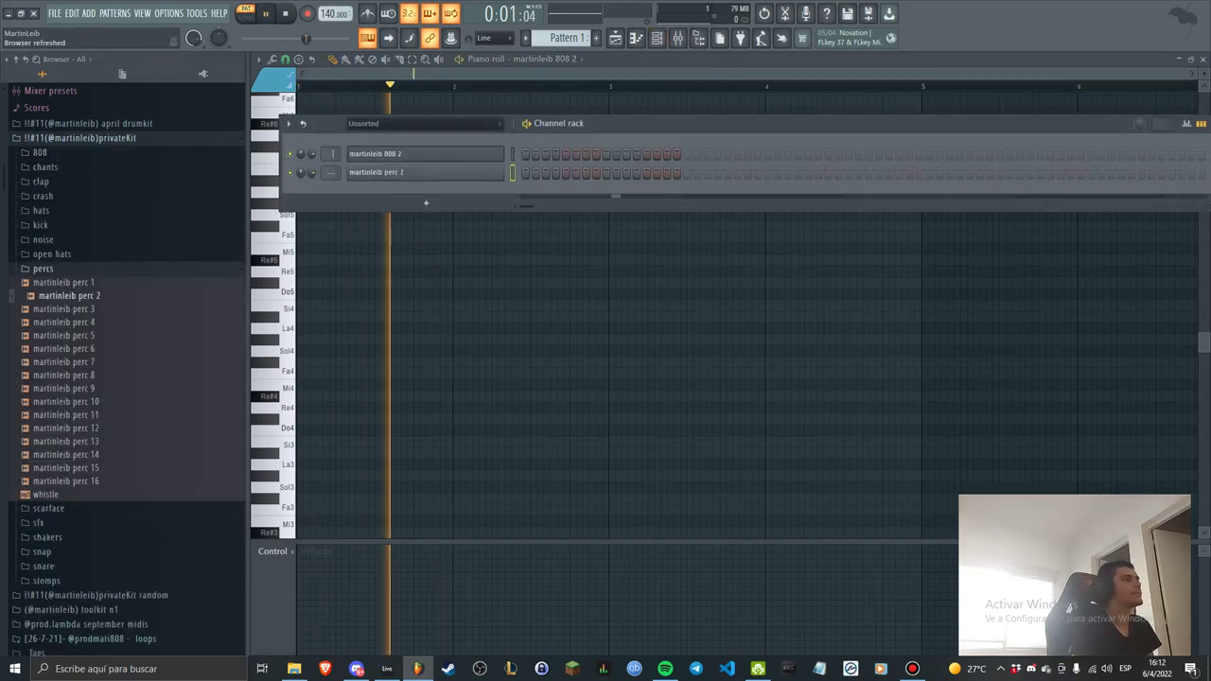
left_click(513, 173)
key("ctrl+v")
left_click(600, 174)
key("shift+Up")
key("shift+Up")
key("shift+Up")
key("shift+Down")
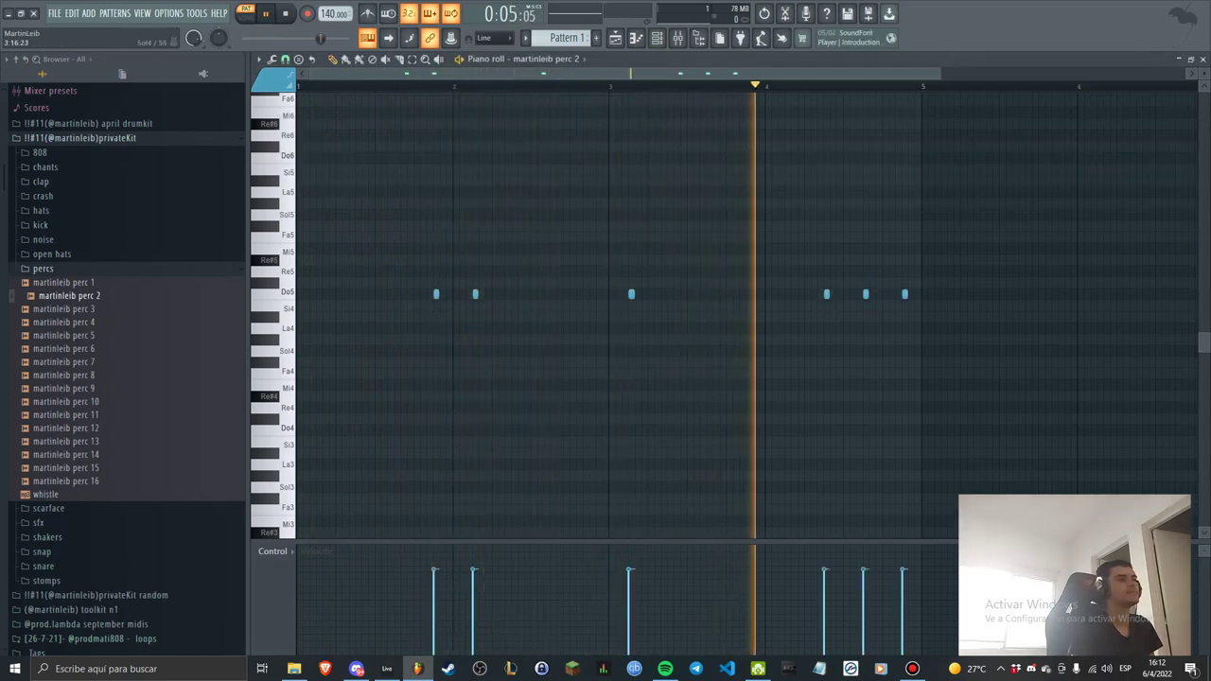
key("space")
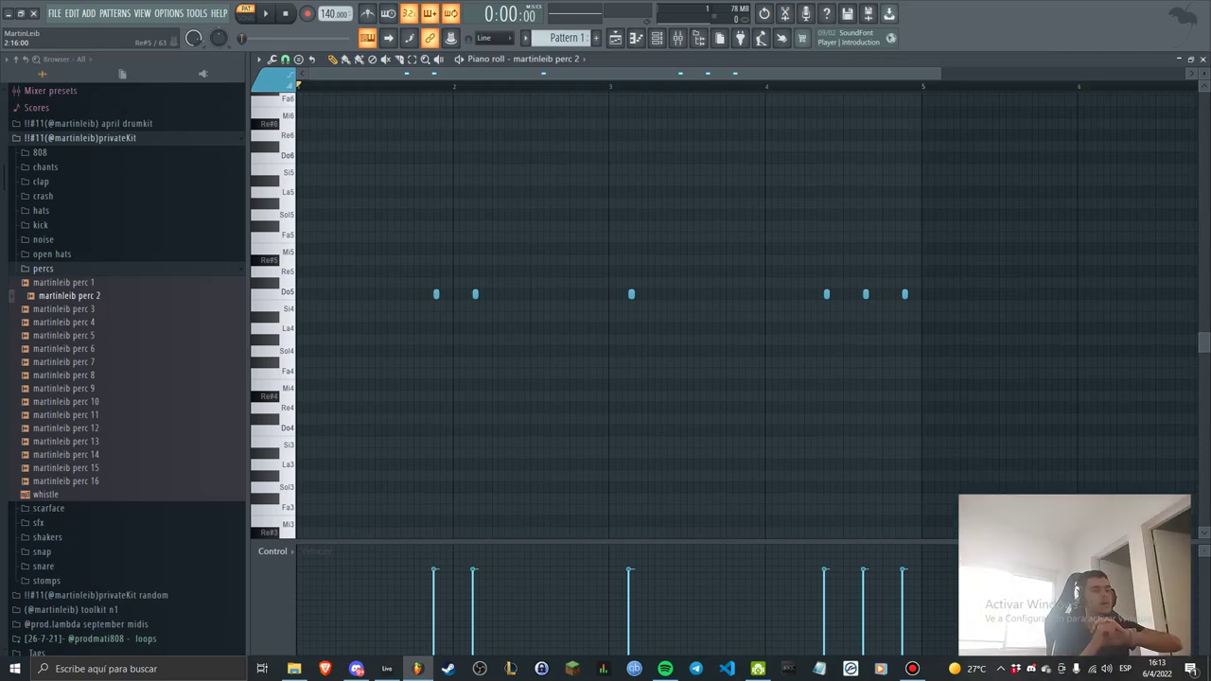
Switch to Ableton Live, display the 808 clip at bar 17, solo its track, and play from that bar.
key("alt+Tab")
scroll(473, 189, "down", 2)
scroll(473, 189, "up", 1)
scroll(454, 170, "down", 2)
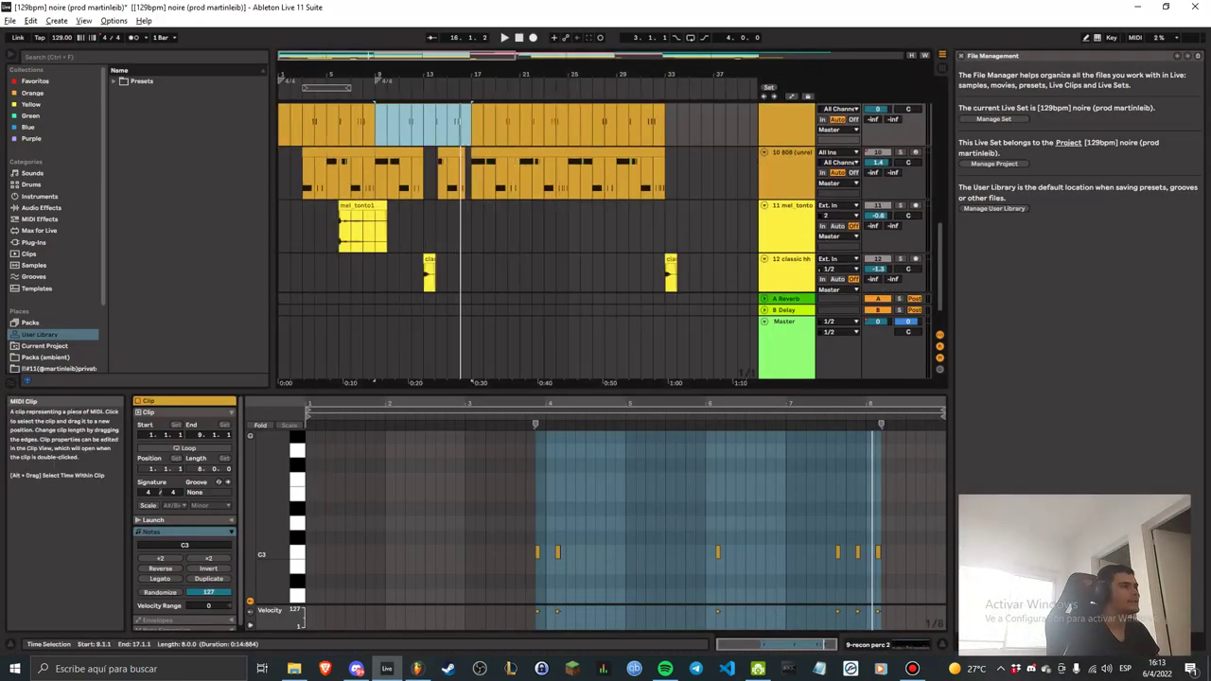
left_click(498, 152)
key("space")
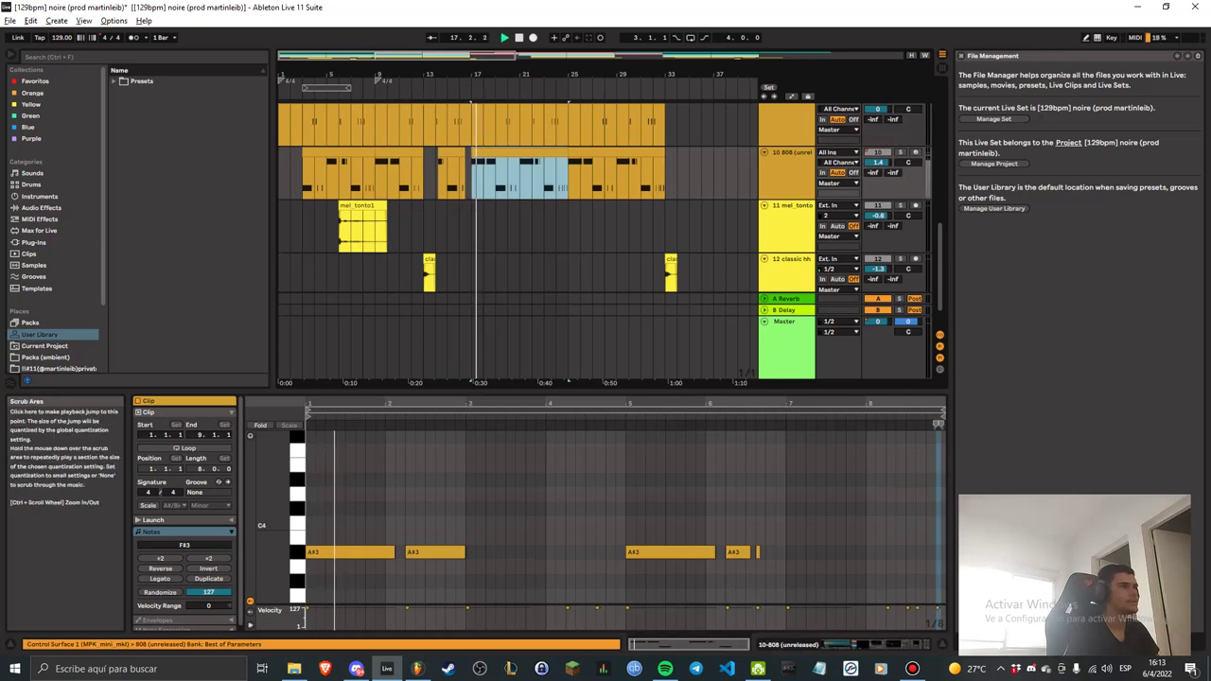
left_click(901, 152)
key("space")
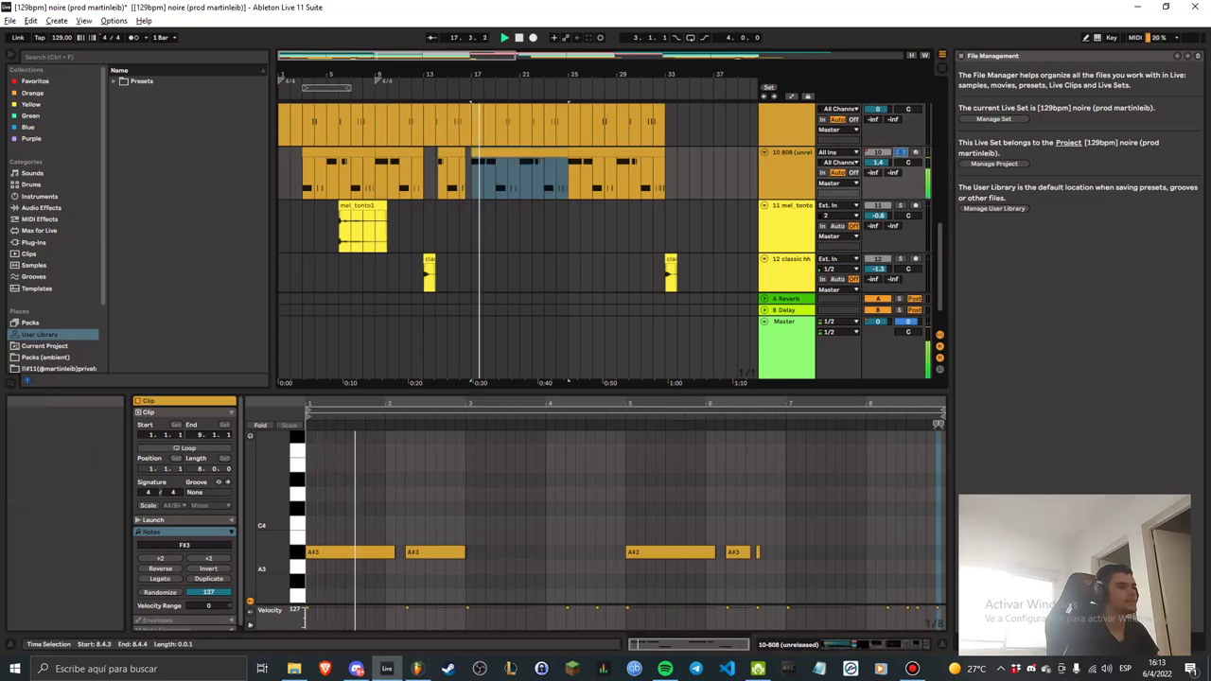
Review the lower notes of the 808 clip during playback, and display the 808 track's device chain.
scroll(530, 530, "down", 1)
scroll(615, 521, "down", 1)
scroll(615, 520, "down", 1)
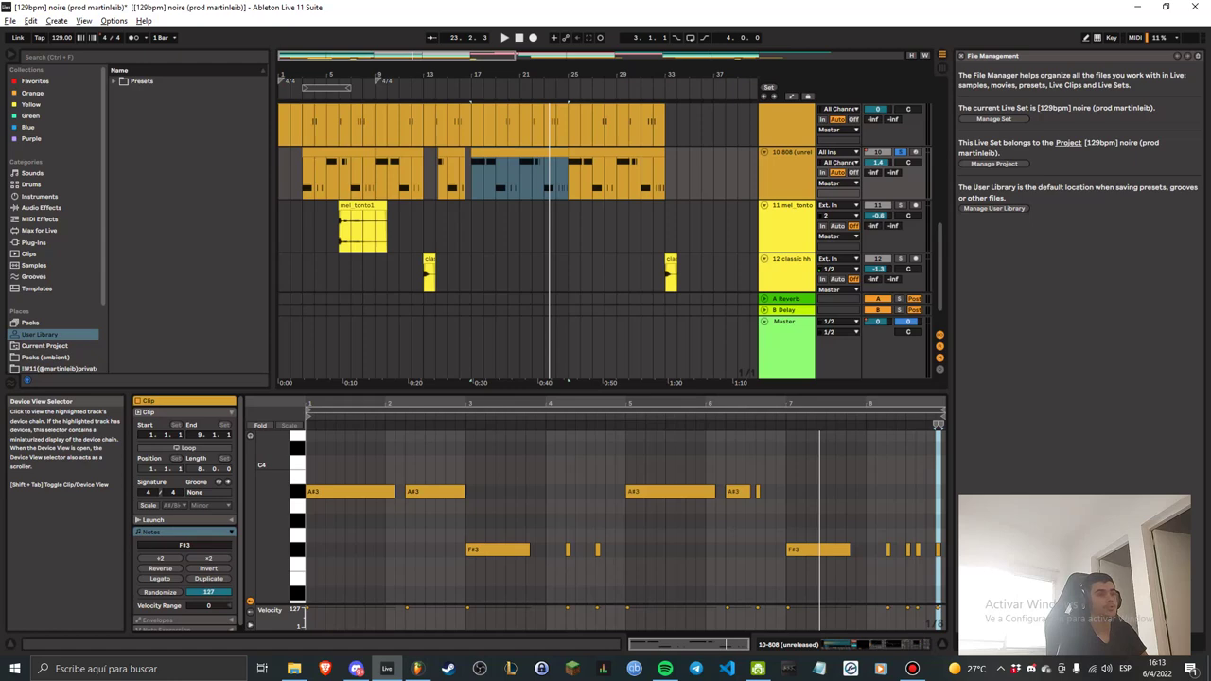
left_click(842, 645)
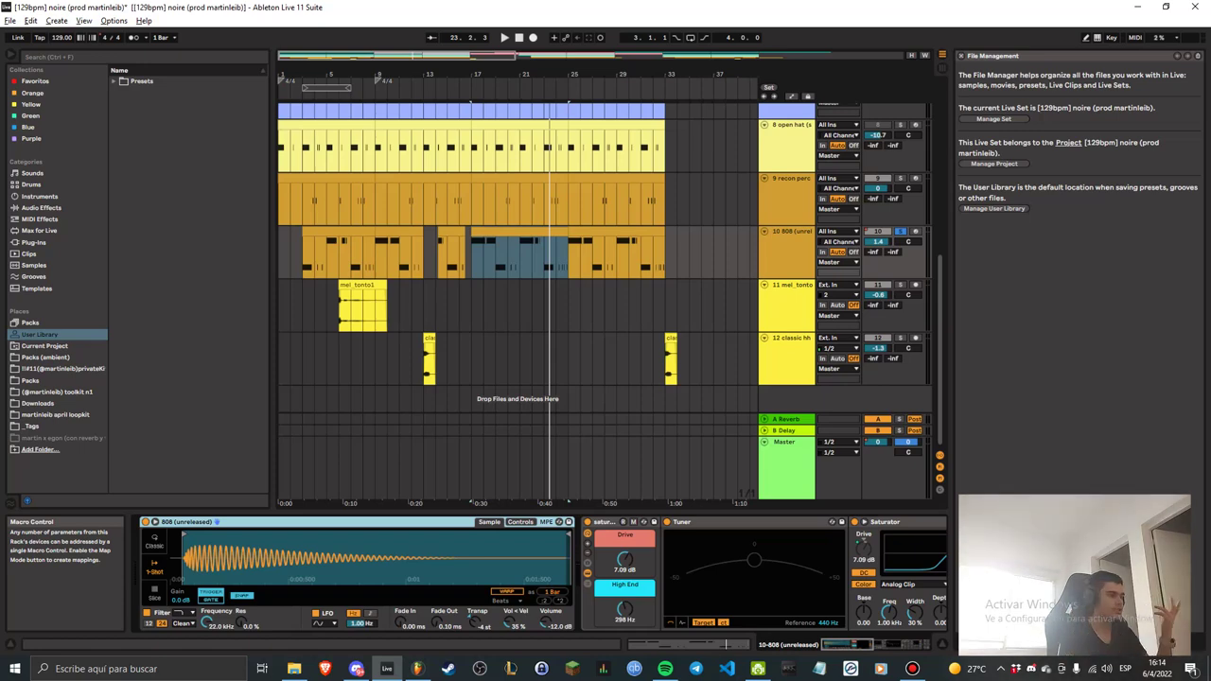
Switch to FL Studio, open the mixer, and play the percussion pattern.
left_click(417, 670)
key("F9")
key("F10")
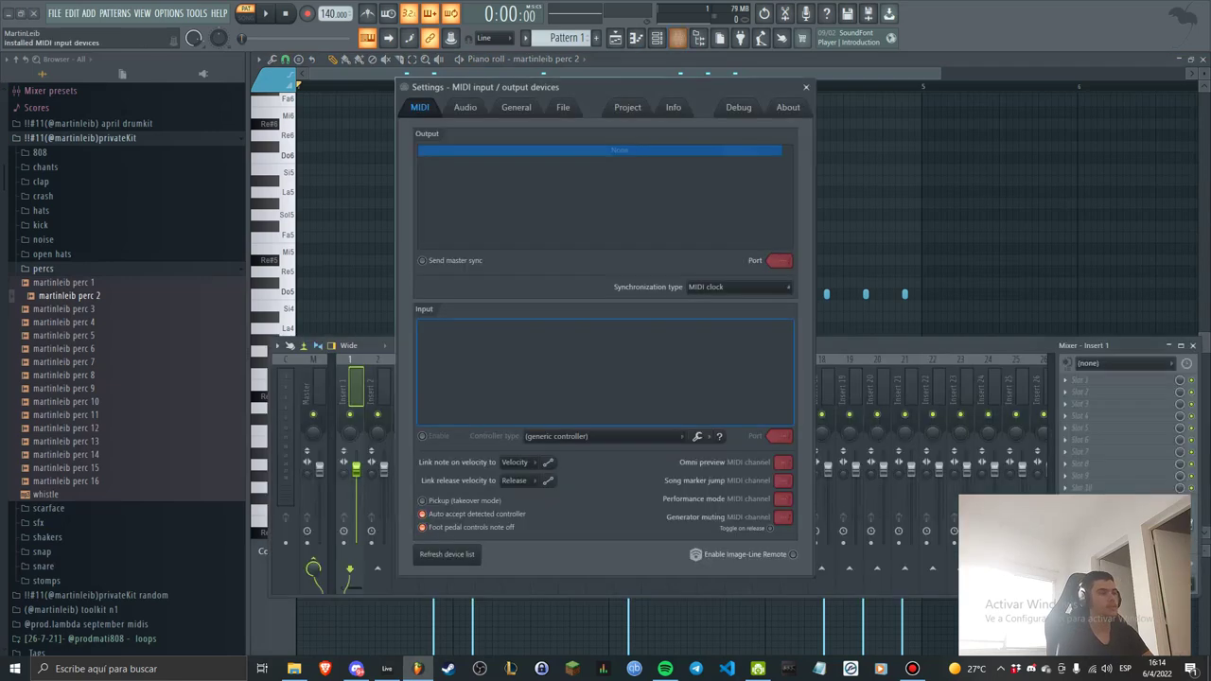
key("F10")
key("space")
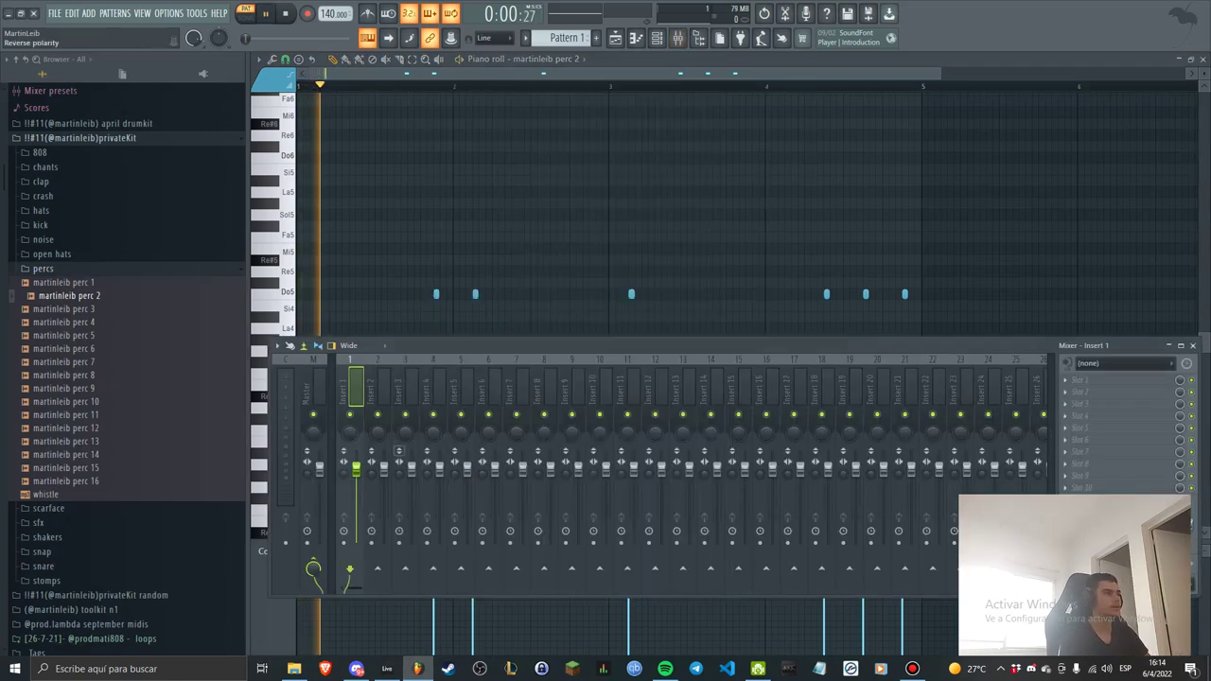
Try the maximum sample boost on martinleib perc 2 with the main volume turned down, and reset the main volume.
key("F6")
left_click(376, 173)
left_click(491, 251)
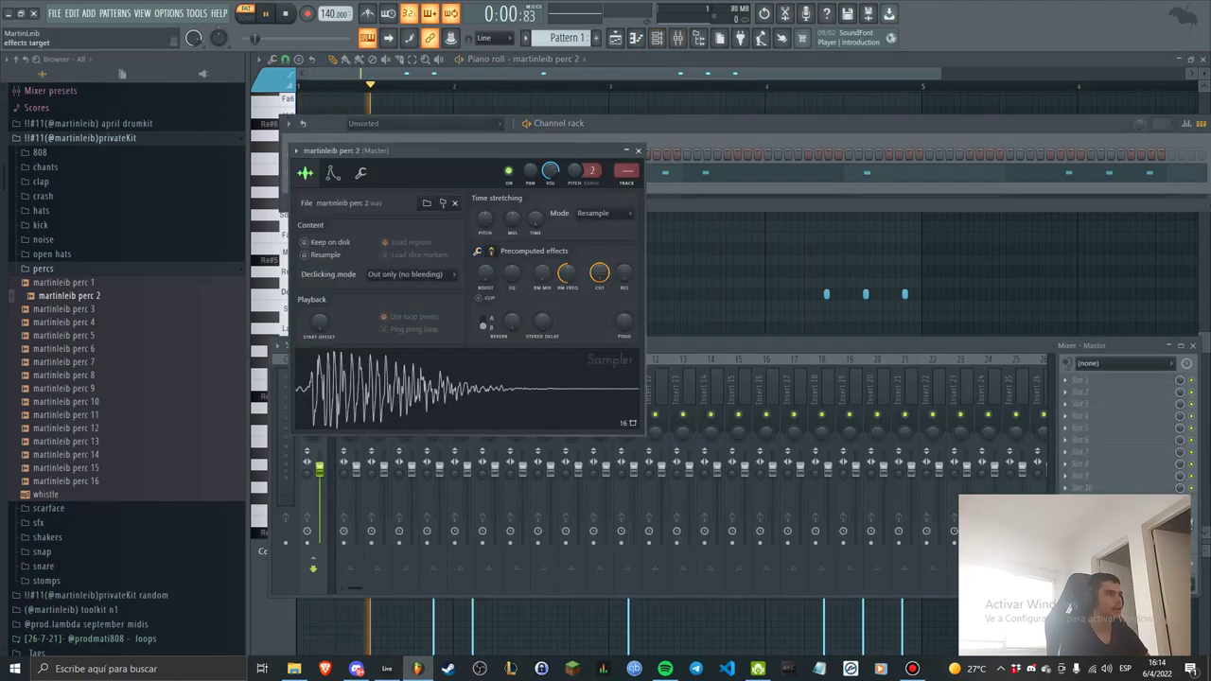
left_click_drag(485, 274, 485, 161)
left_click_drag(193, 38, 193, 94)
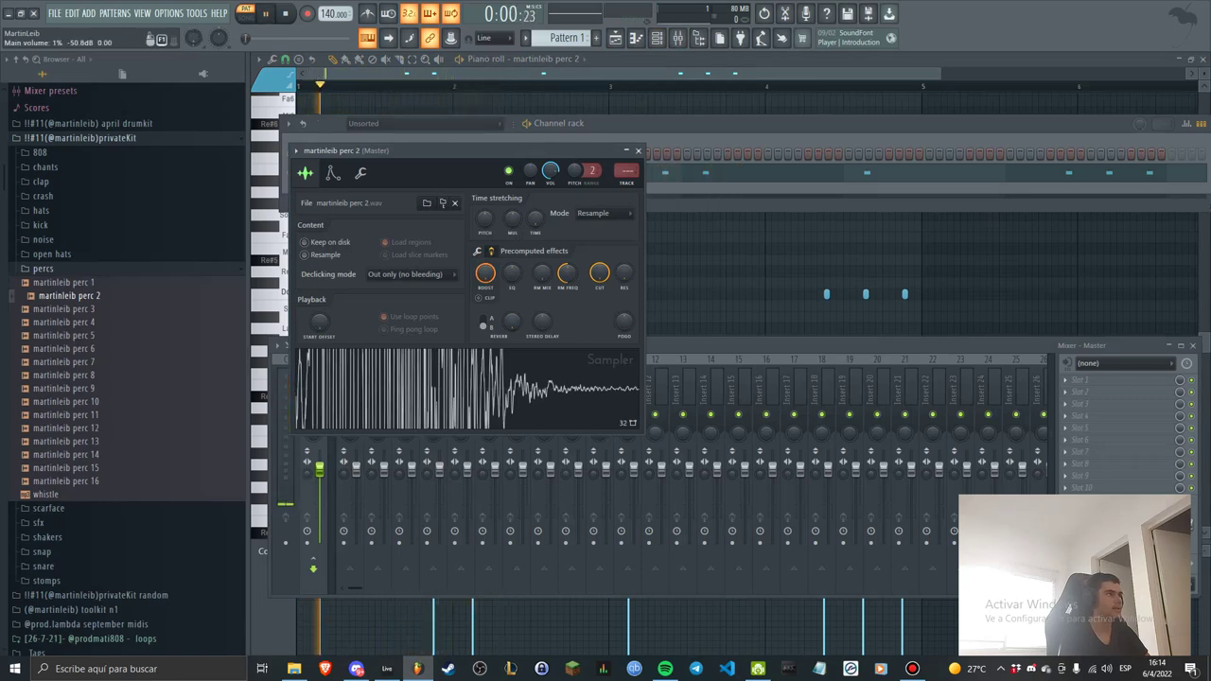
left_click(767, 393)
scroll(767, 393, "up", 15)
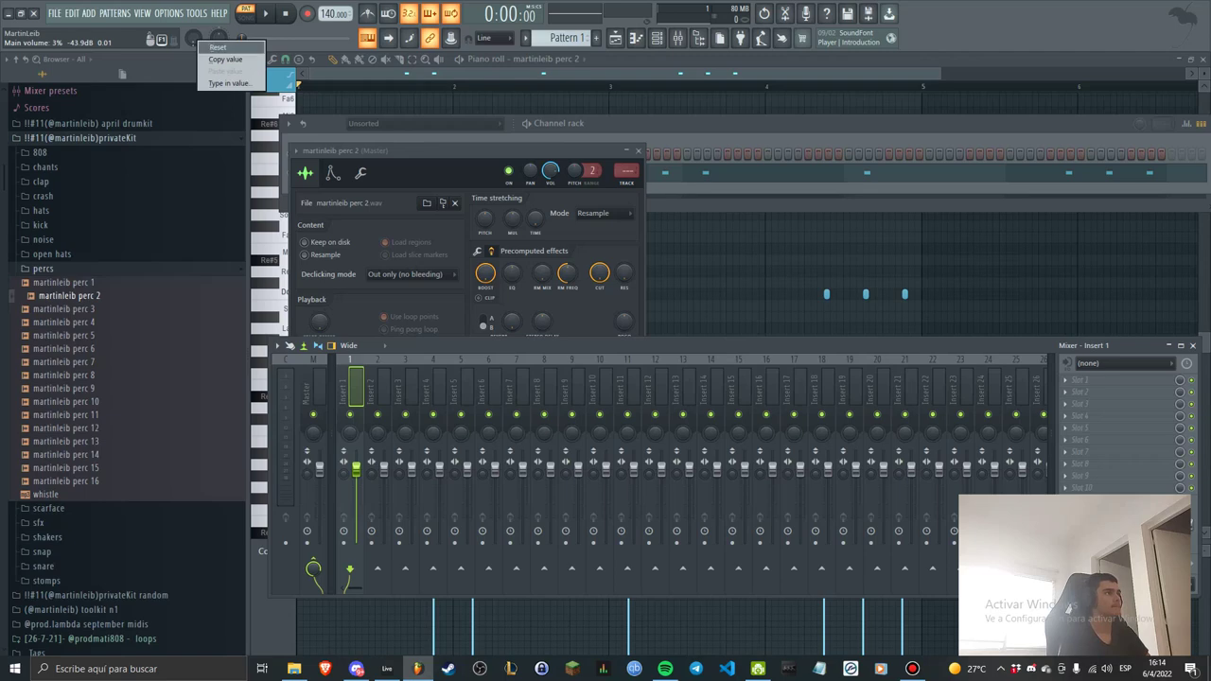
left_click(1112, 380)
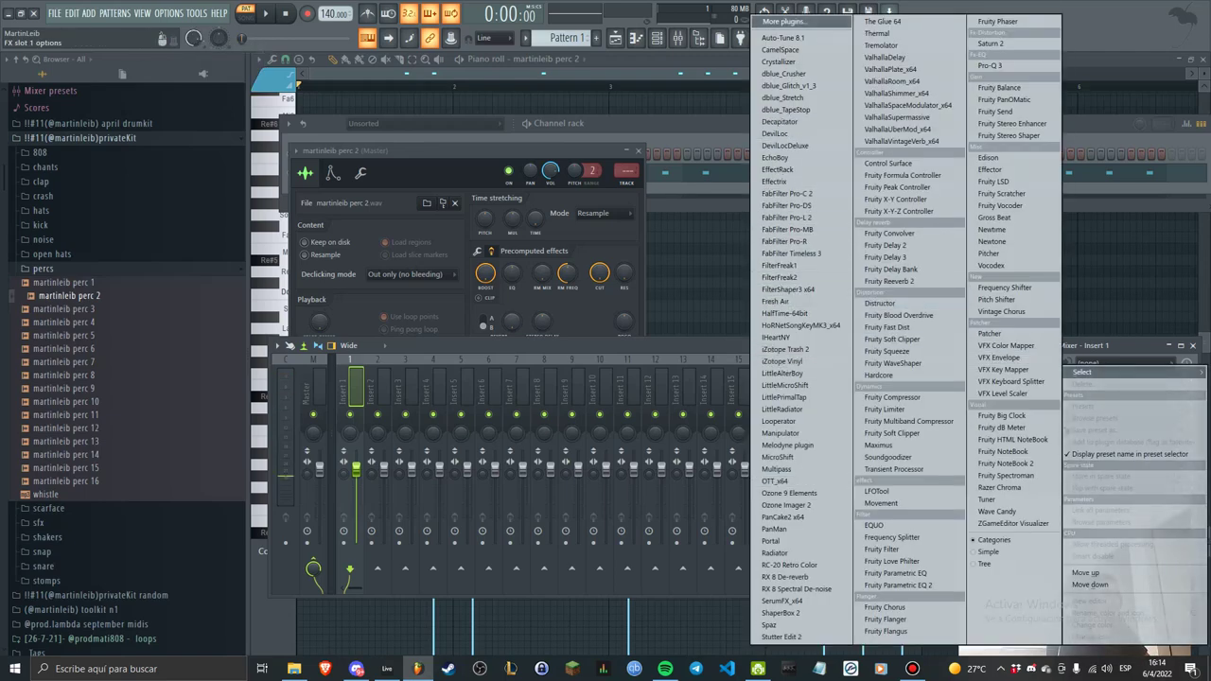
left_click(786, 20)
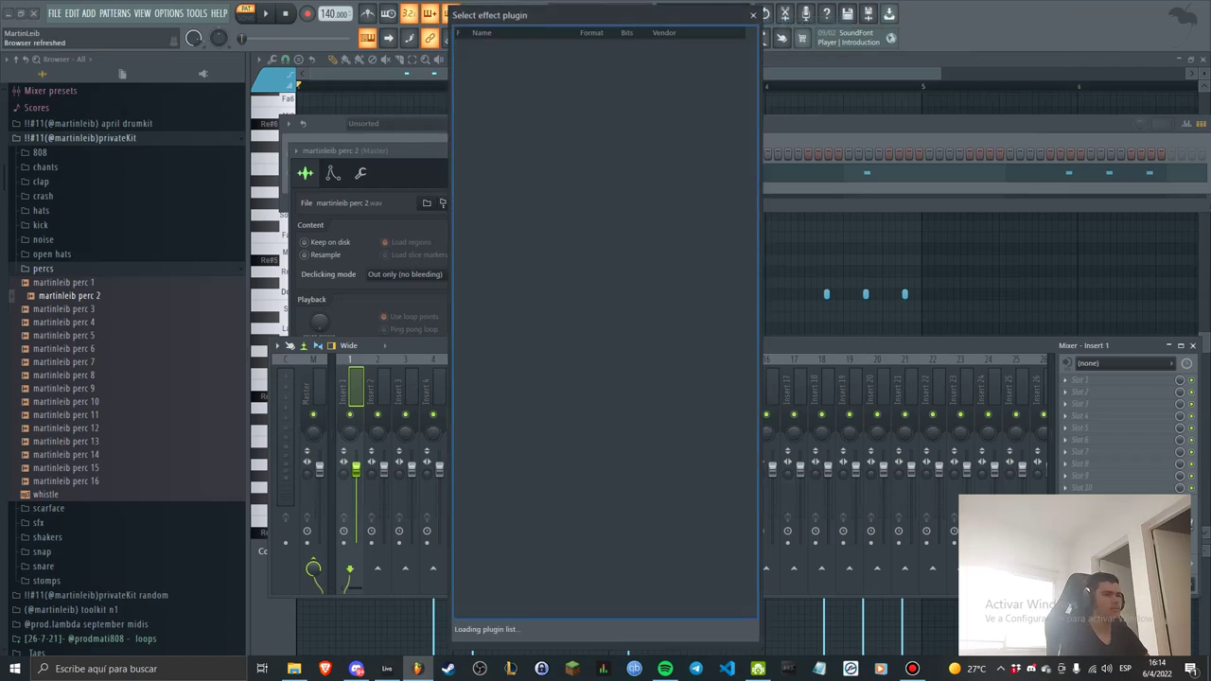
key("Escape")
Try Fruity Blood Overdrive in the second effect slot of Insert 1 with a raised pre amp, and delete the effect.
left_click(1088, 392)
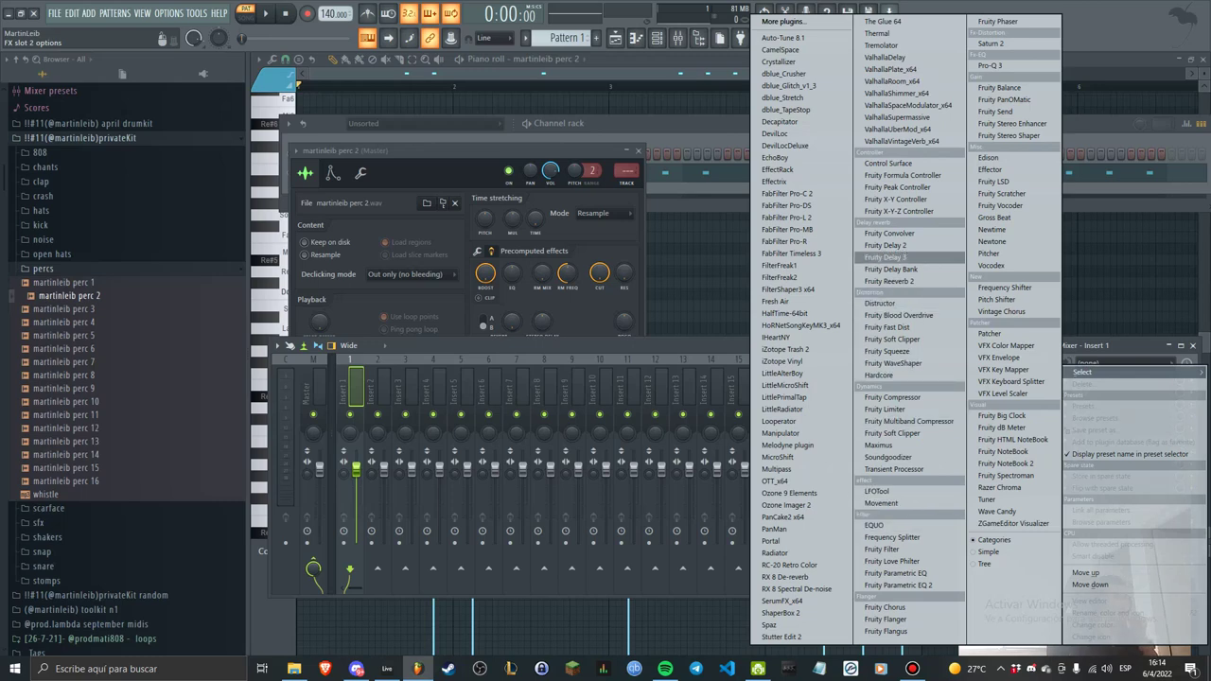
left_click(899, 315)
key("space")
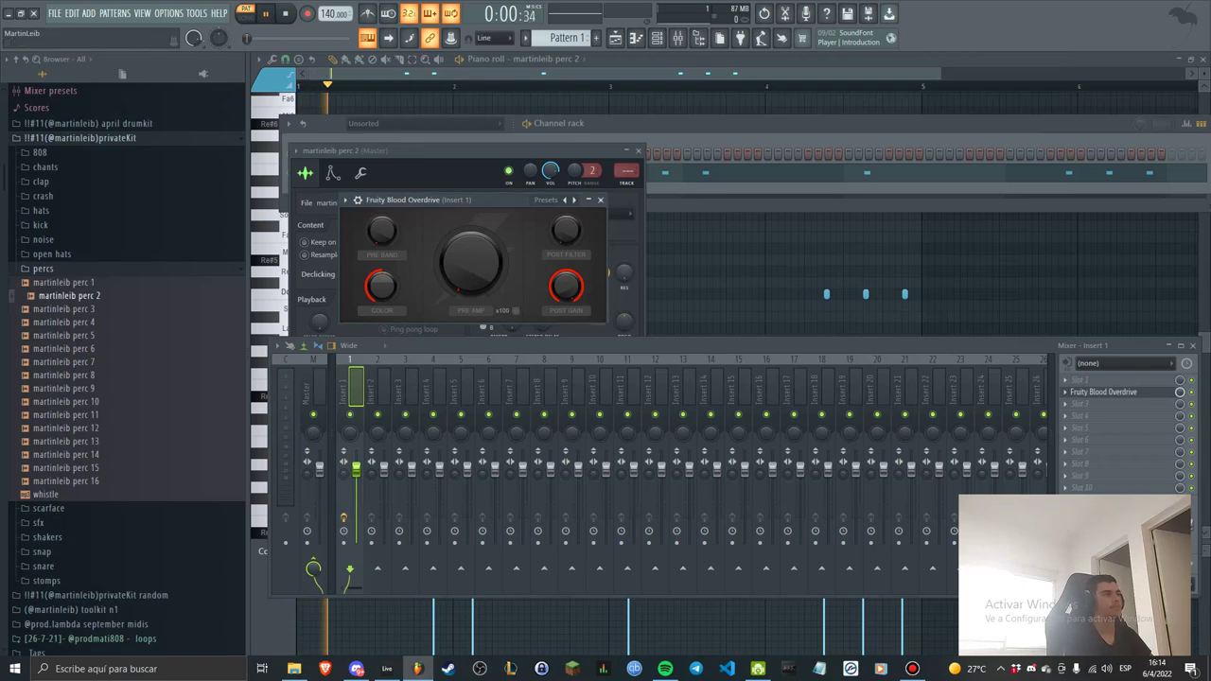
key("space")
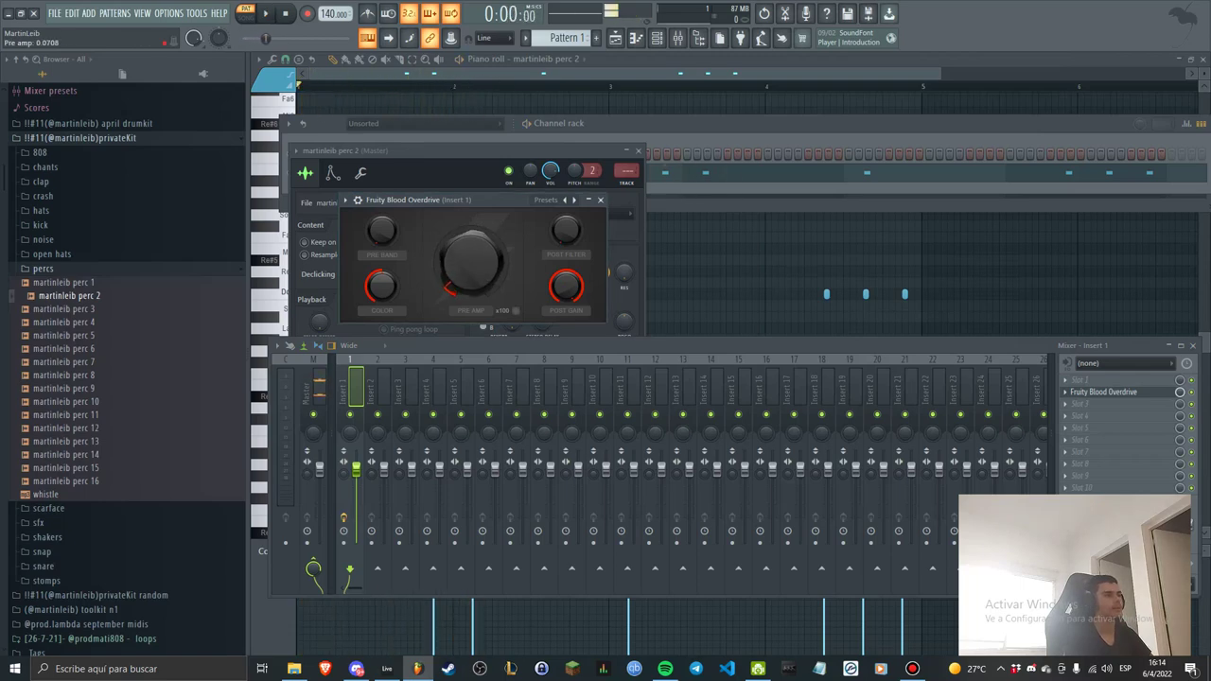
left_click(1065, 392)
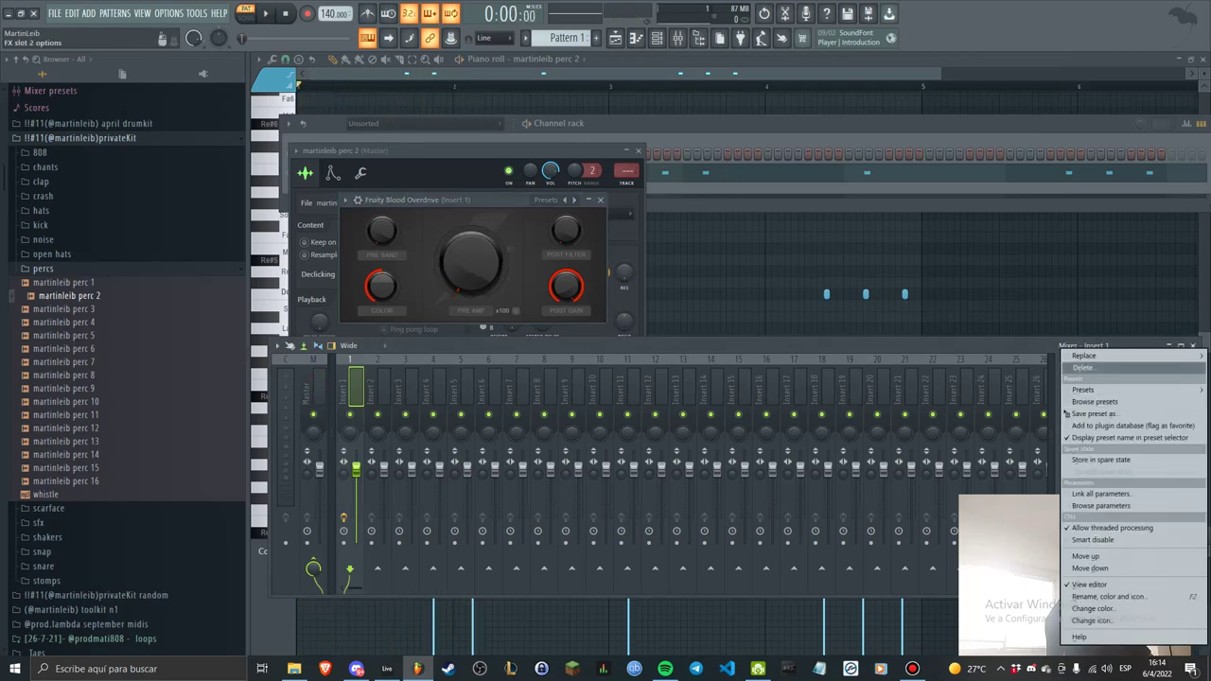
left_click(1084, 368)
Search the effect plugins for "fabfilter" and load Saturn 2 into the second effect slot of Insert 1.
left_click(1065, 392)
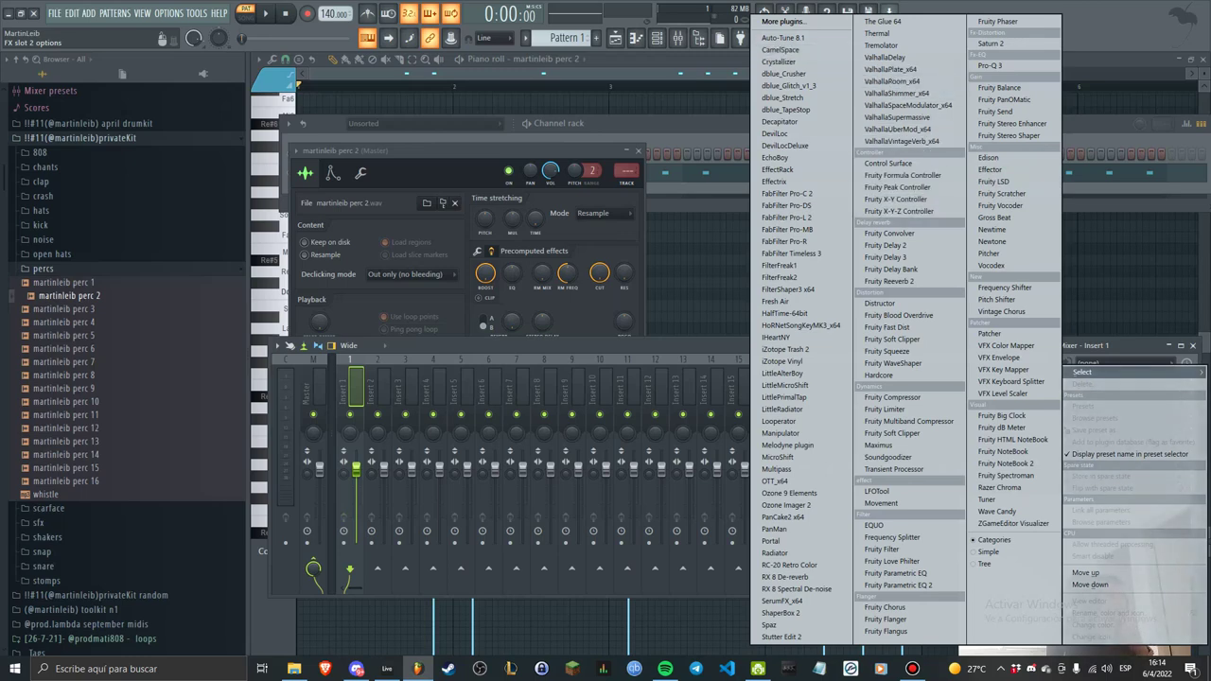
left_click(784, 21)
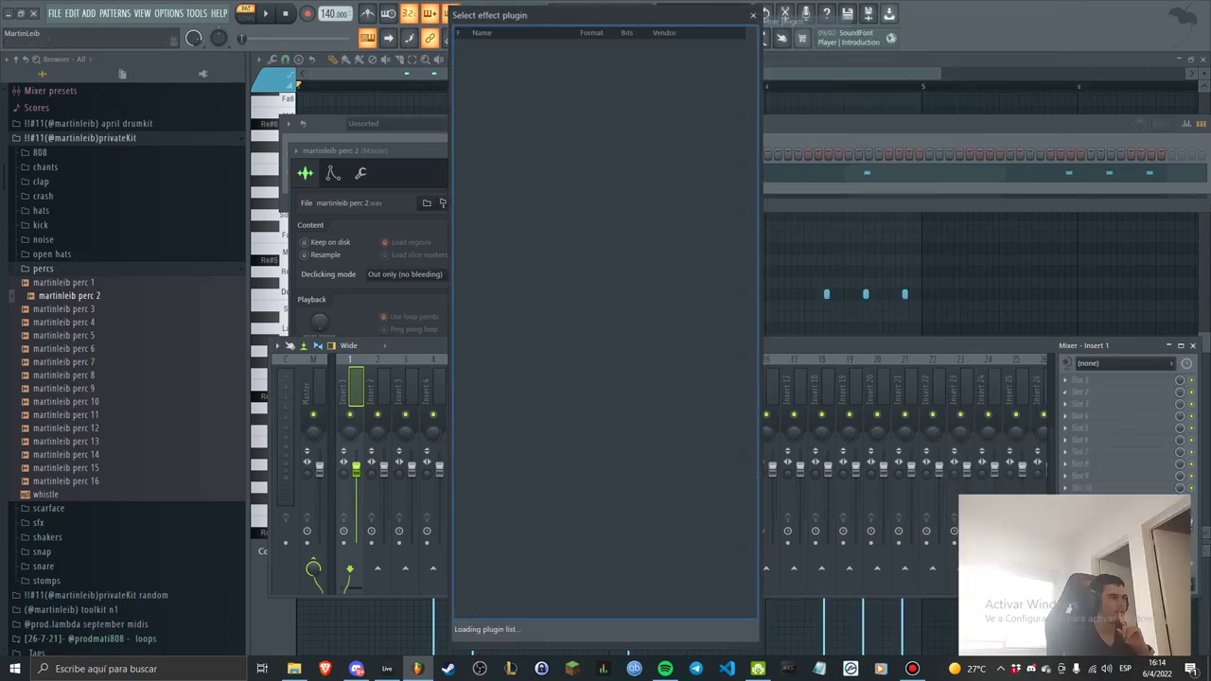
type("fabfilter")
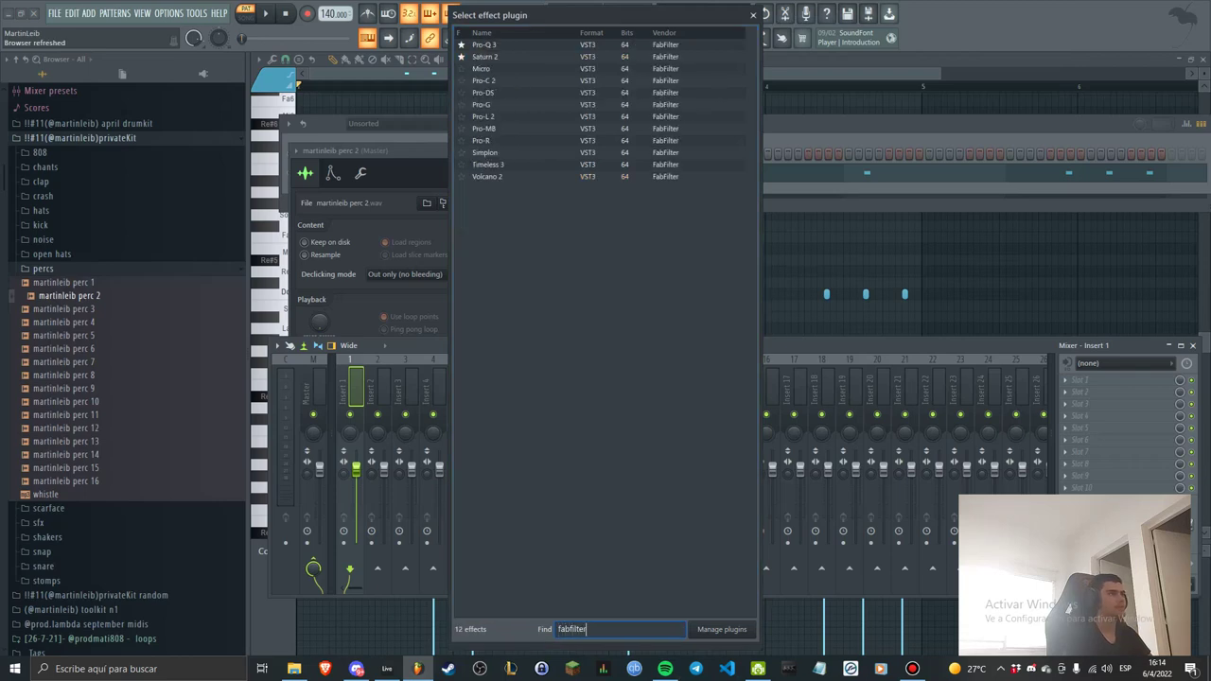
left_click(482, 105)
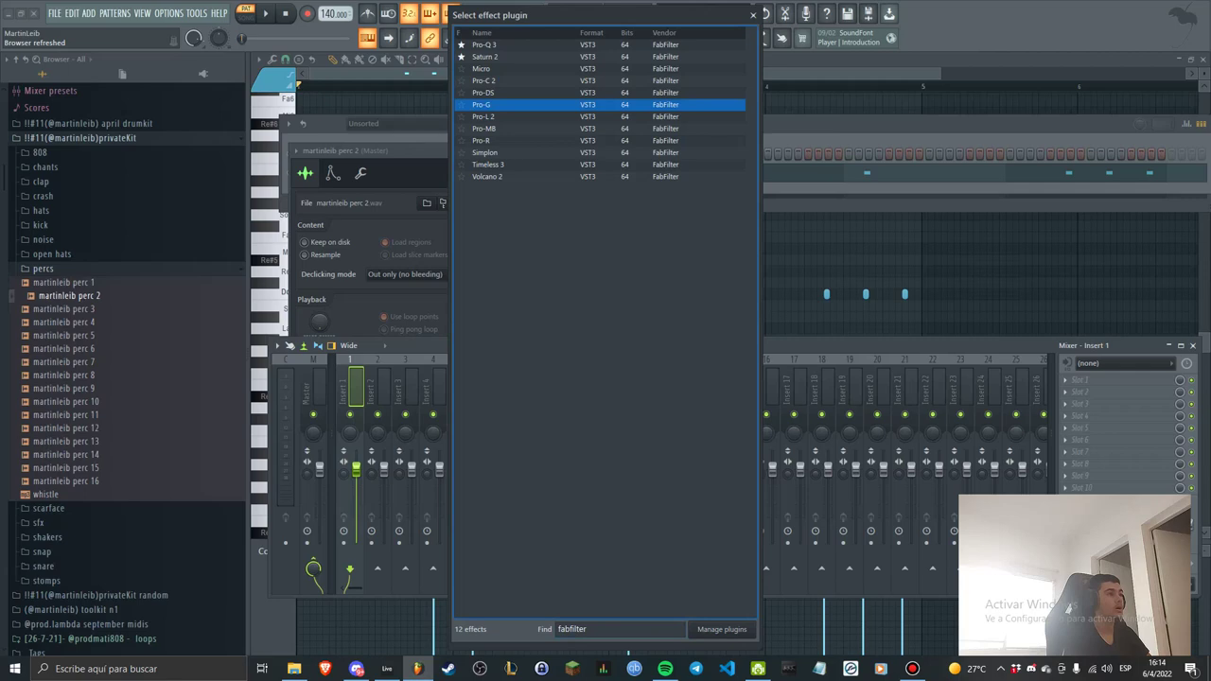
left_click(484, 128)
double_click(486, 57)
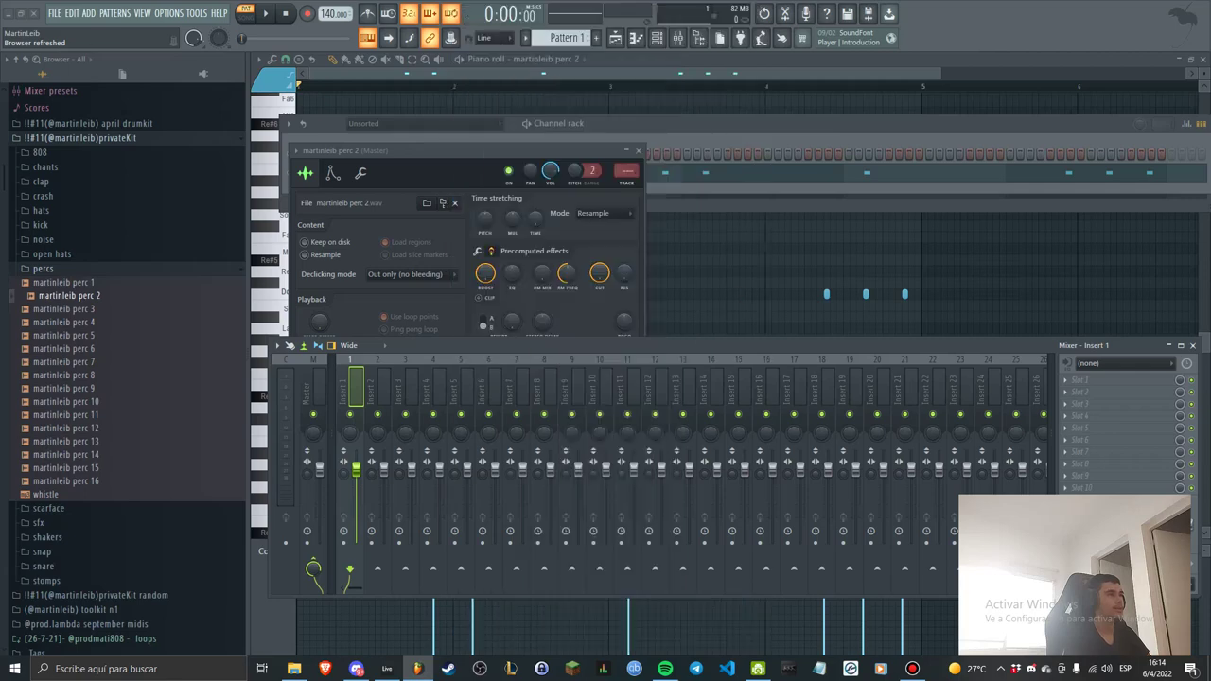
Play the pattern and look at the preset categories offered by Saturn 2.
key("space")
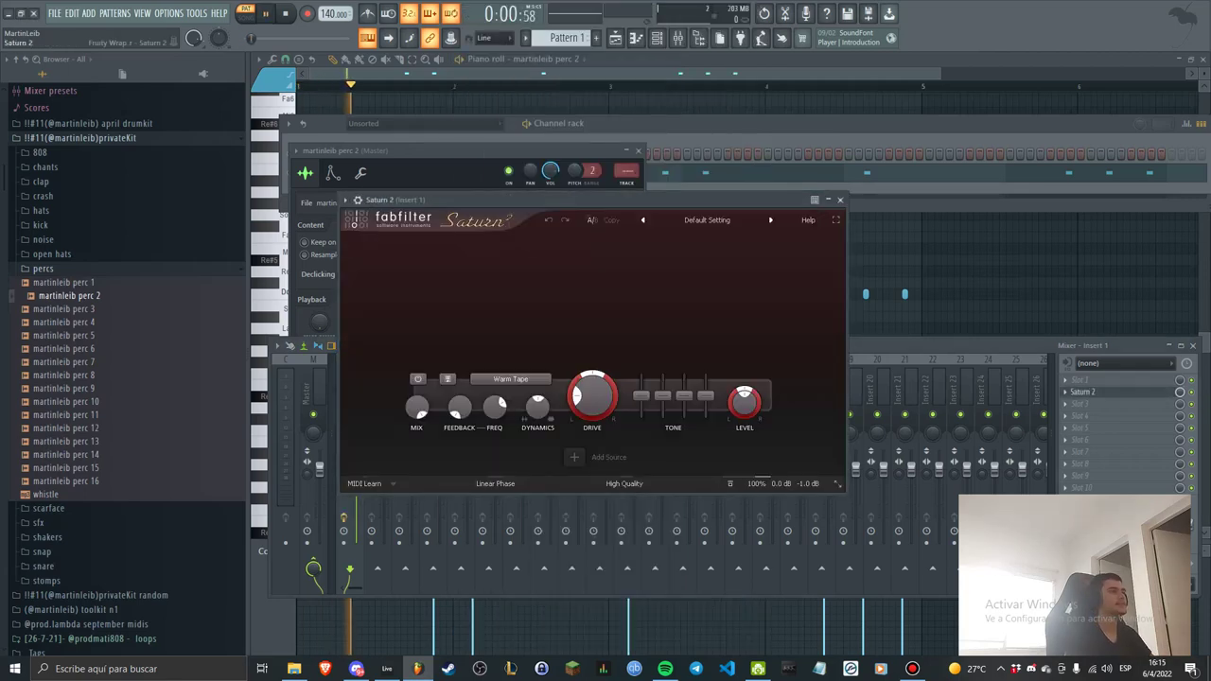
left_click(707, 220)
left_click(707, 220)
left_click(707, 220)
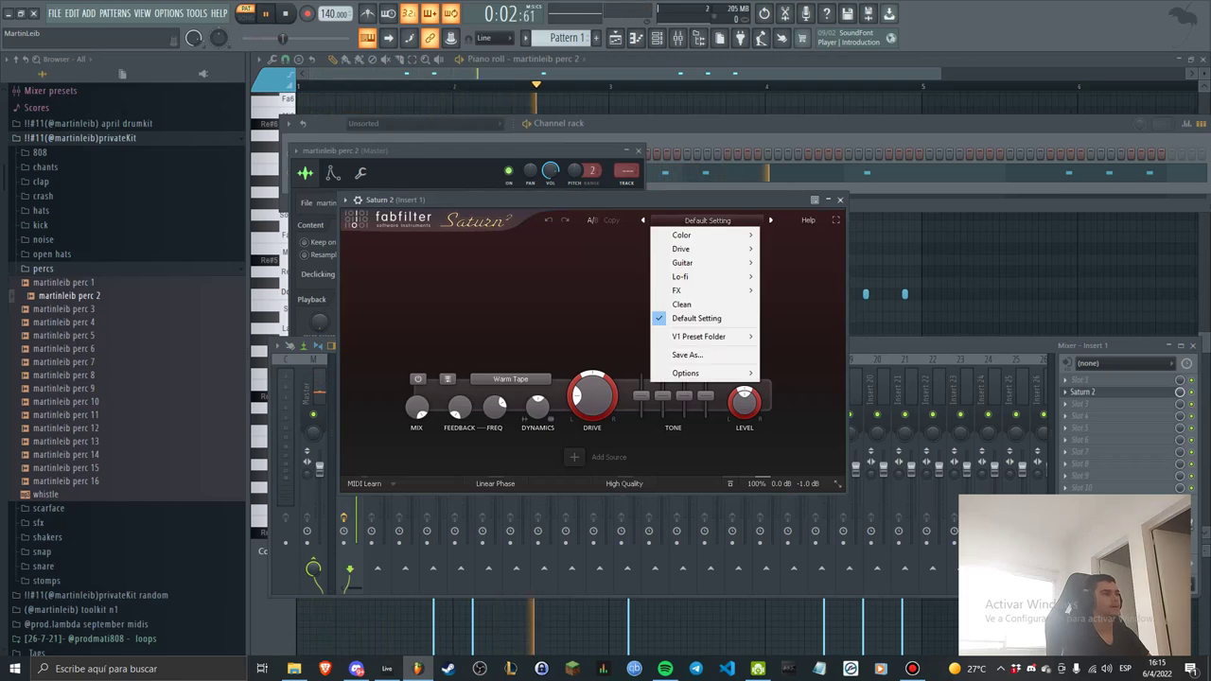
Stop playback and bring the martinleib perc 2 sample's boost back down to 0% in its channel settings.
left_click(605, 124)
double_click(330, 173)
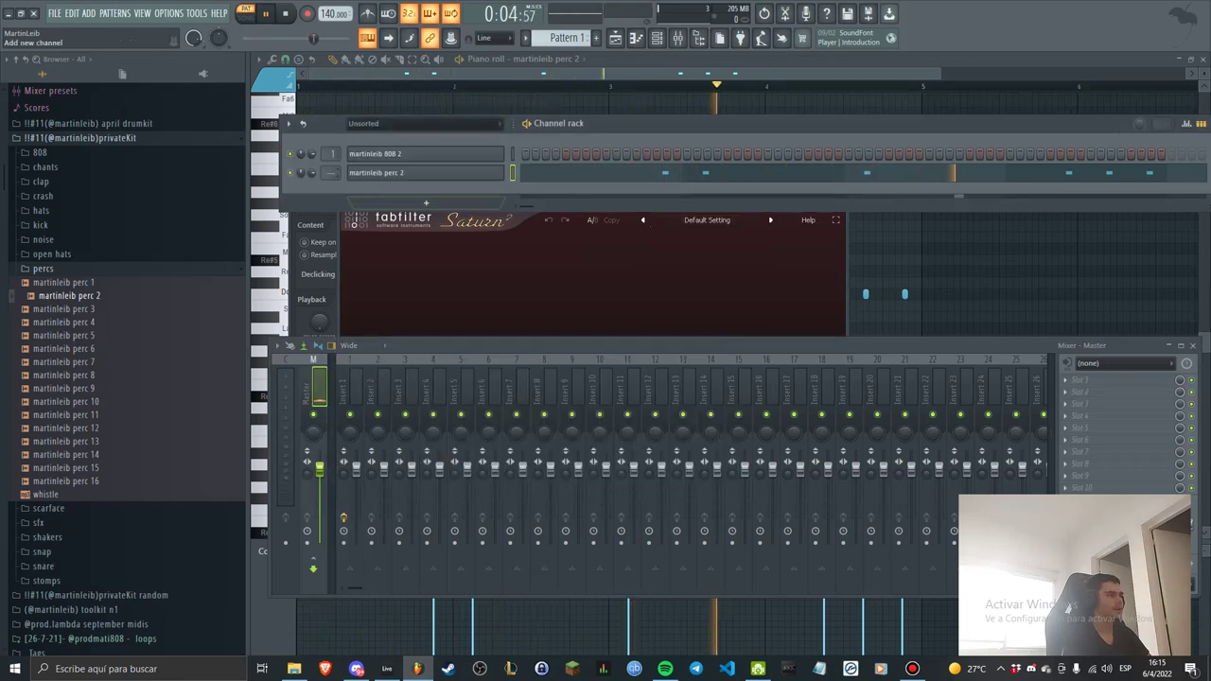
key("space")
left_click(425, 173)
left_click(480, 251)
left_click_drag(486, 273, 486, 369)
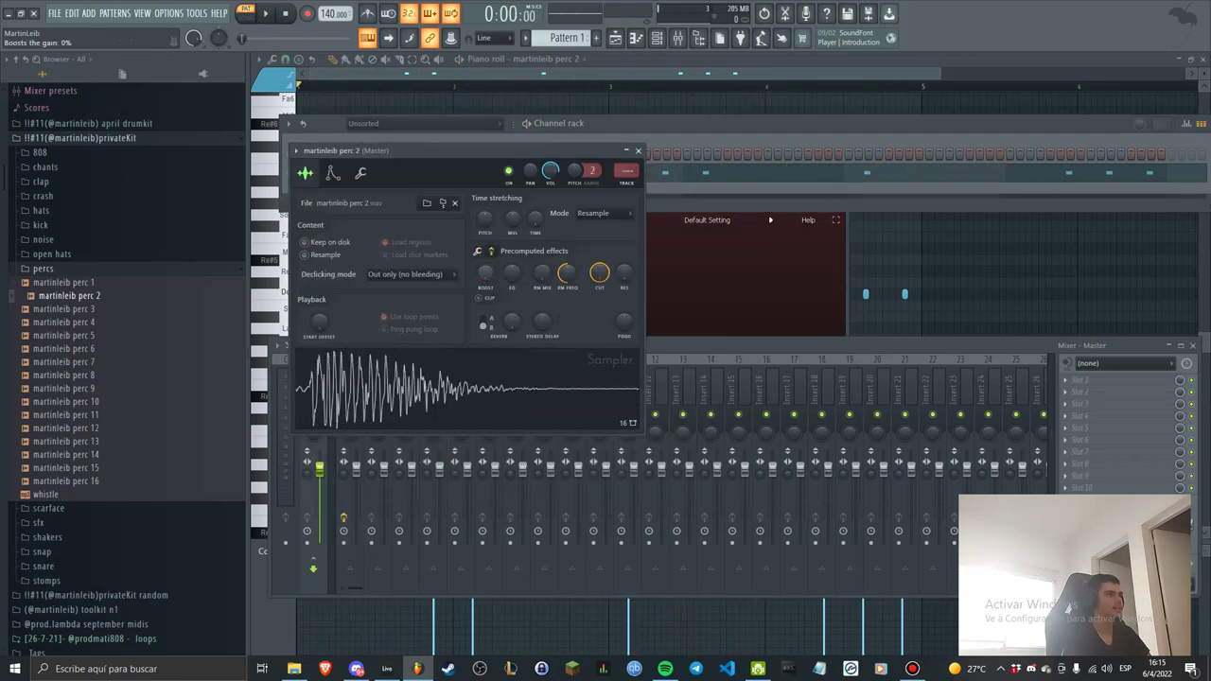
Route the martinleib perc 2 channel to mixer track 1 and select Insert 1 in the mixer.
left_click(568, 124)
key("space")
mouse_move(330, 173)
left_mouse_down()
mouse_move(330, 163)
mouse_move(330, 174)
left_mouse_up()
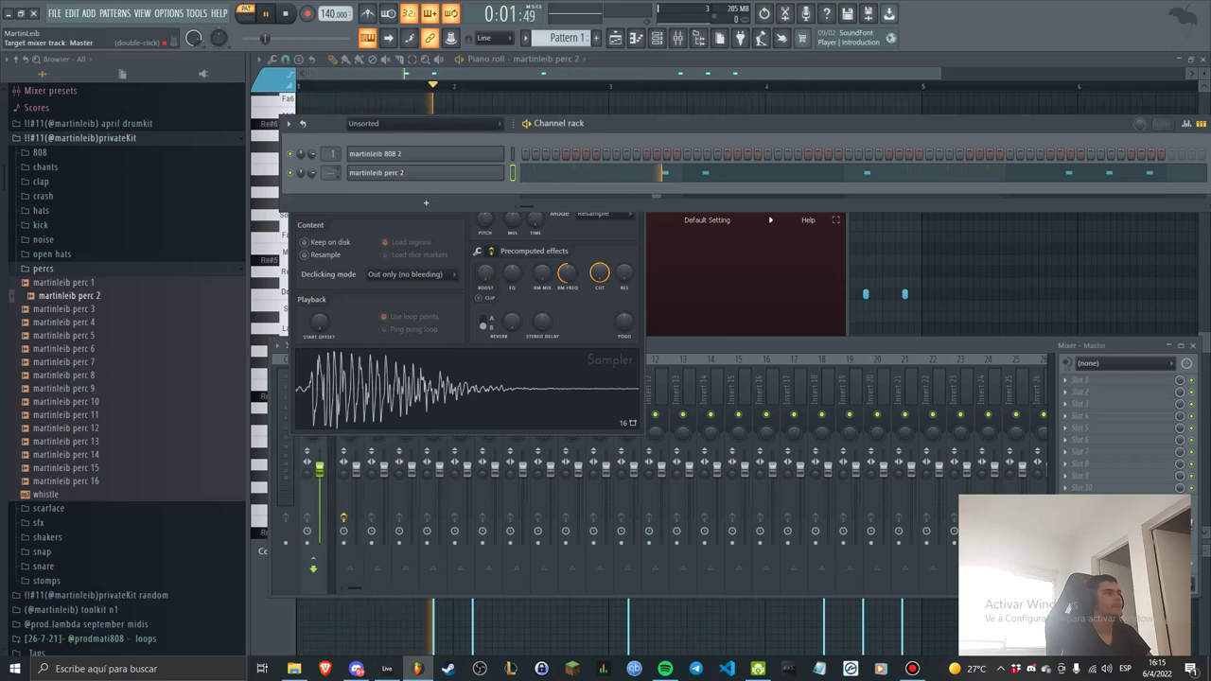
key("space")
left_click_drag(764, 389, 381, 390)
scroll(765, 390, "up", 1)
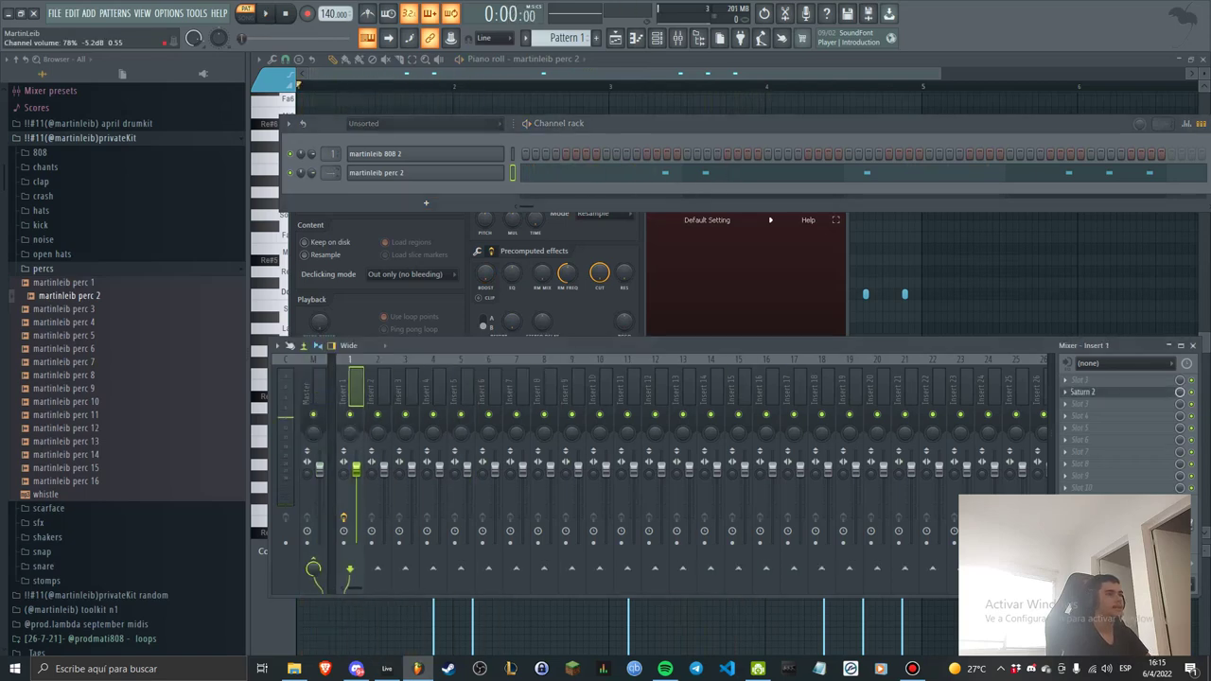
Try the Color preset Faster Master O in Saturn 2 on Insert 1 while playing the pattern.
left_click(1083, 391)
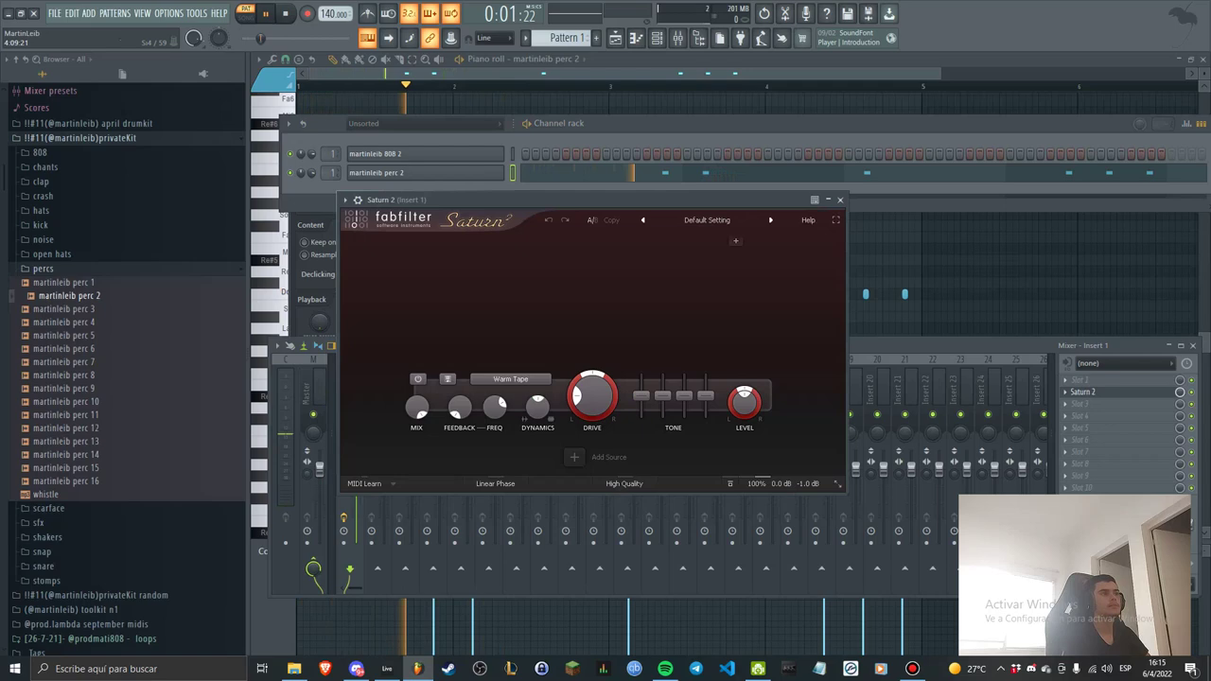
left_click(708, 220)
mouse_move(682, 235)
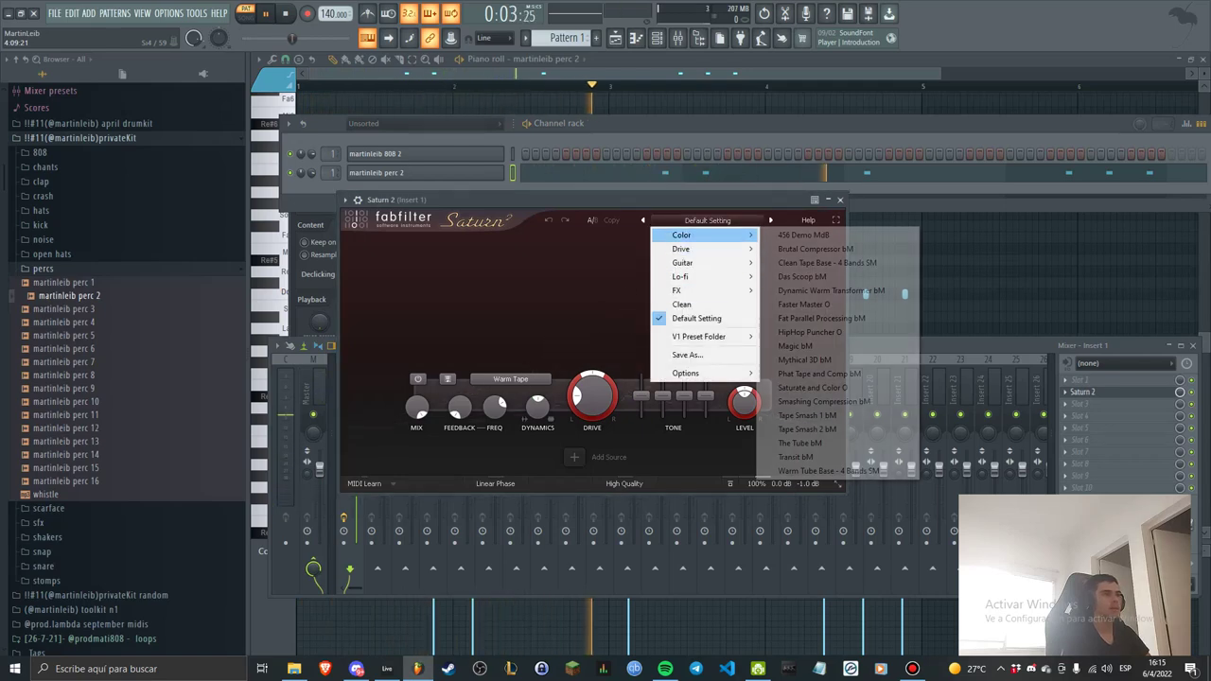
left_click(804, 304)
key("space")
key("space")
key("space")
Load the guitar amp preset Back in the Day O in Saturn 2 and play the pattern to hear it.
left_click(707, 220)
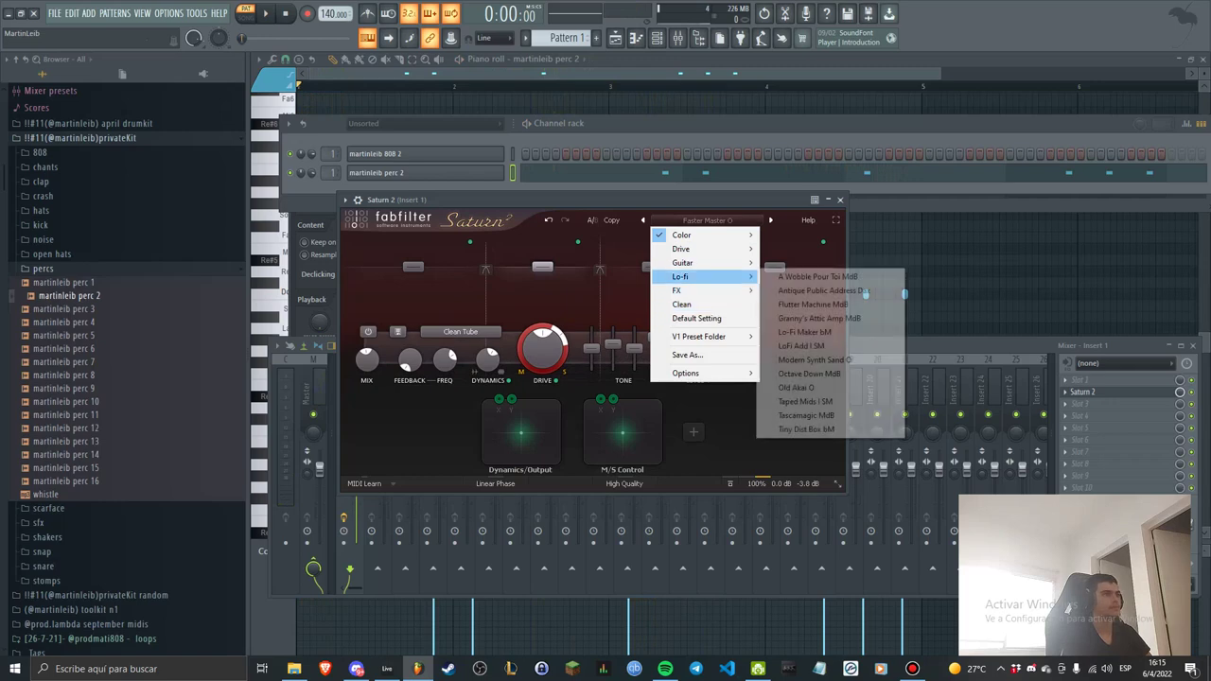
mouse_move(695, 262)
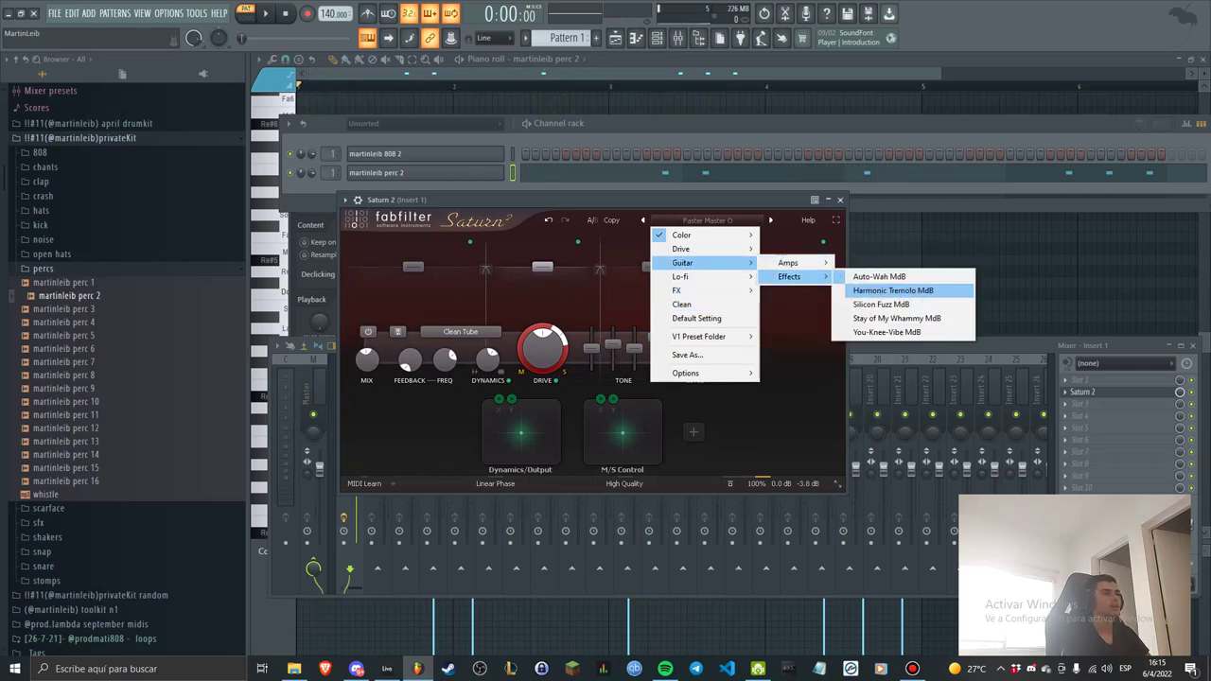
mouse_move(790, 262)
left_click(882, 263)
key("space")
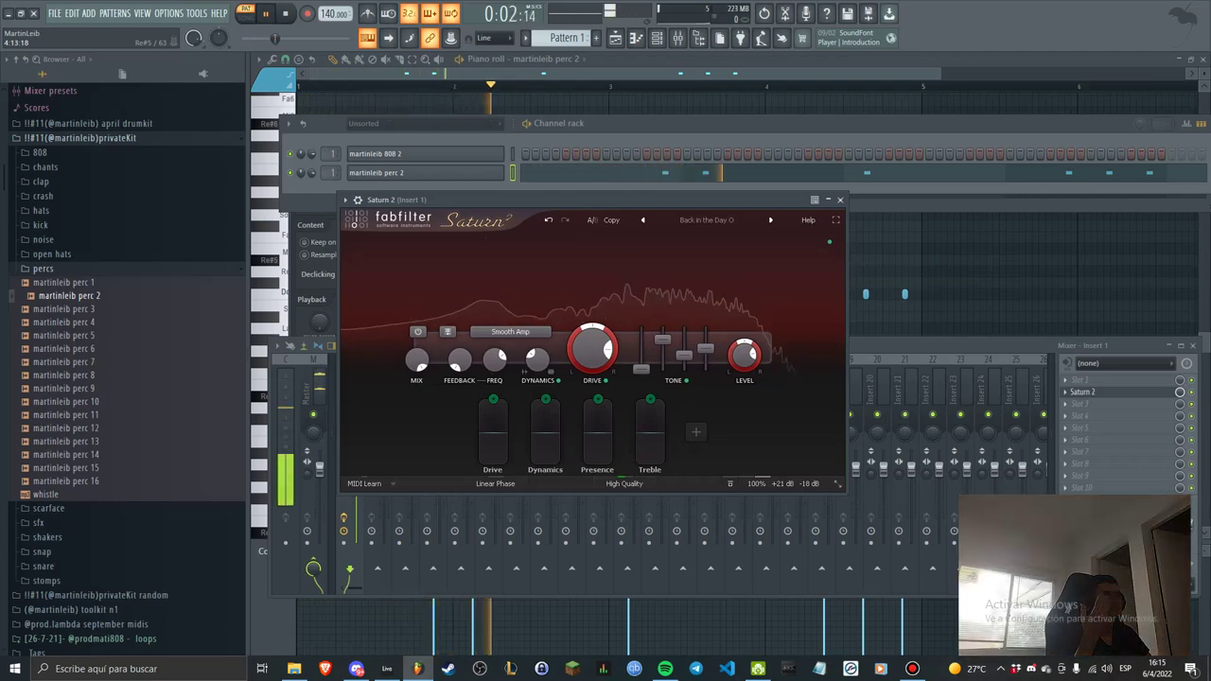
key("space")
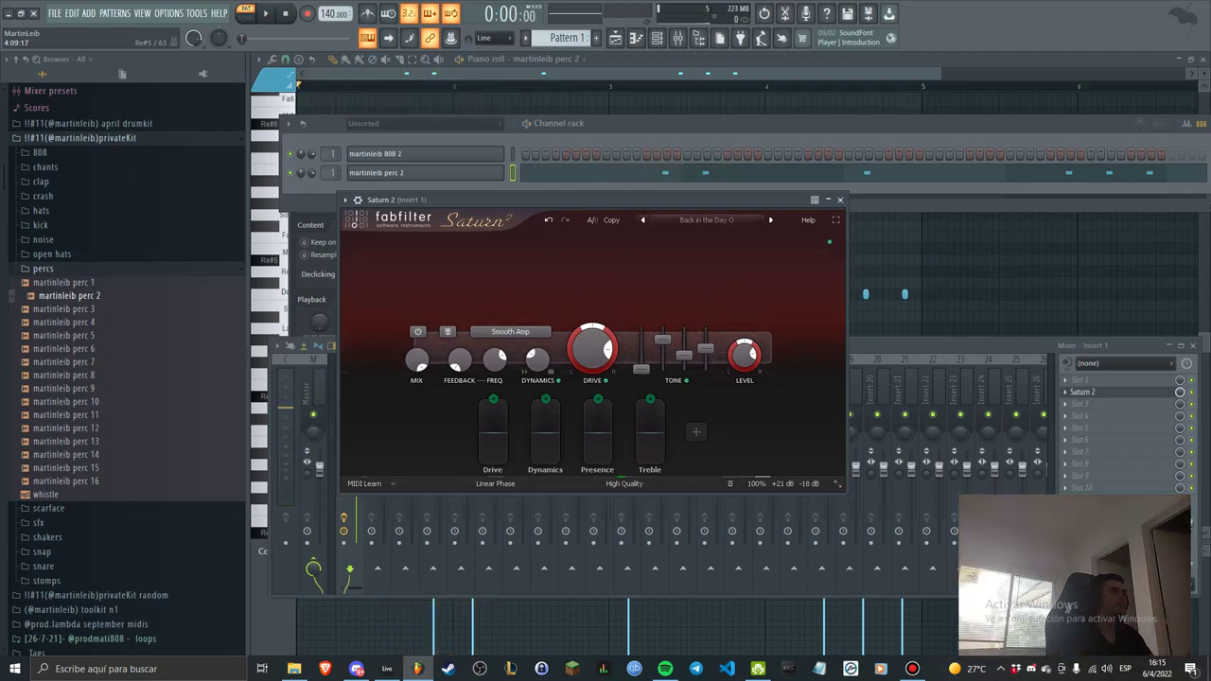
left_click(707, 219)
mouse_move(705, 249)
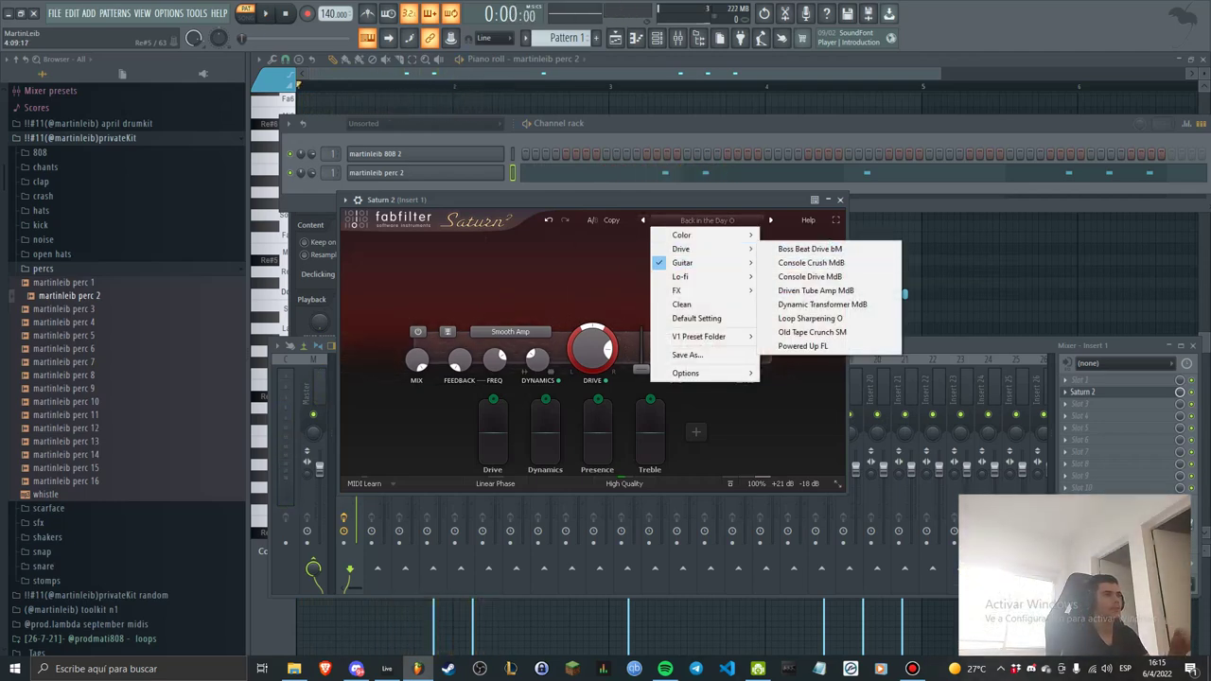
left_click(587, 260)
left_click(33, 13)
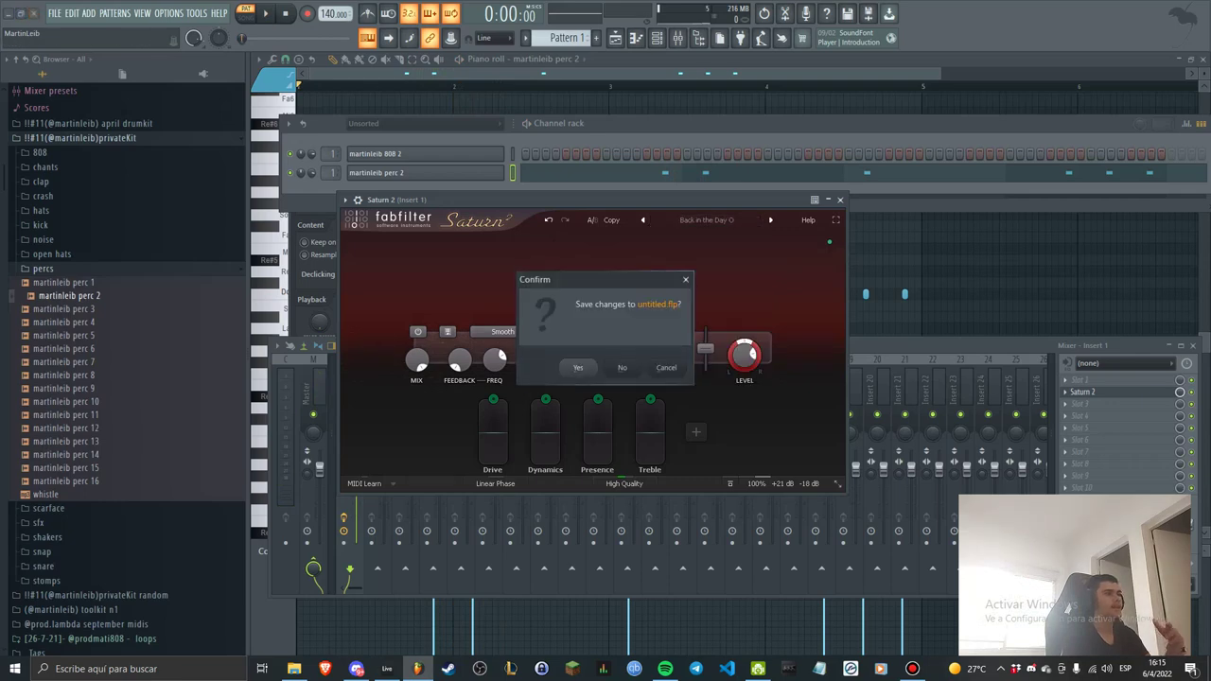
key("Escape")
Delete the martinleib perc 2 channel from the channel rack.
right_click(508, 170)
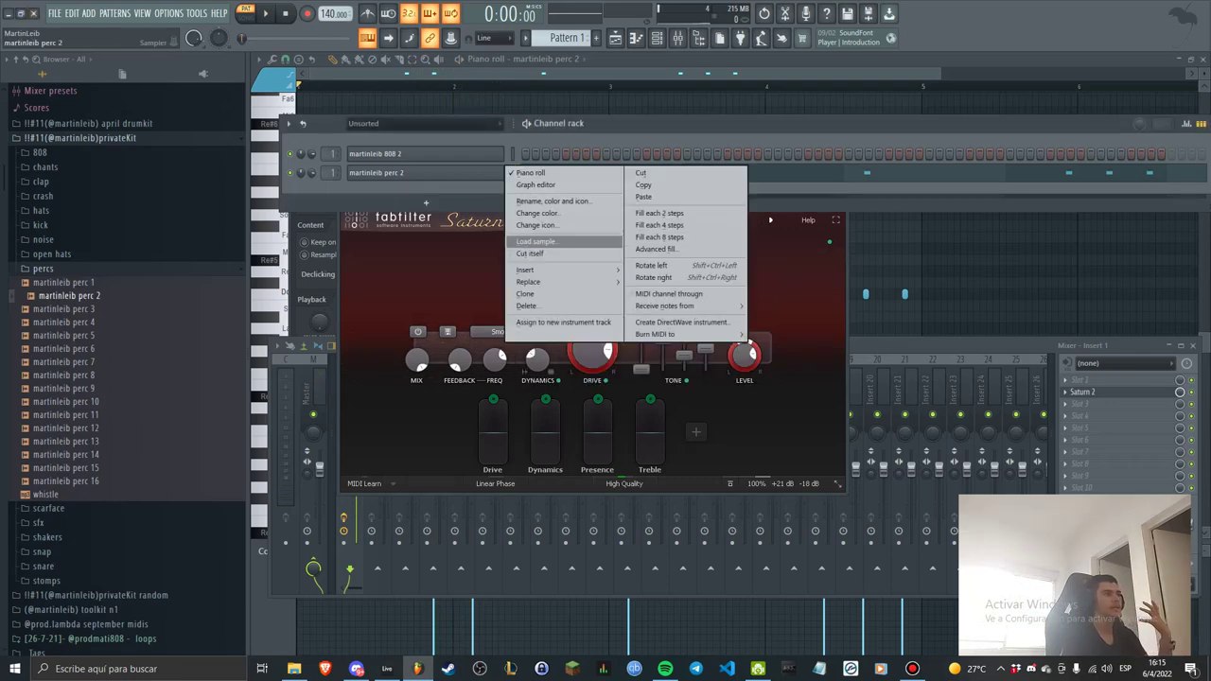
left_click(526, 305)
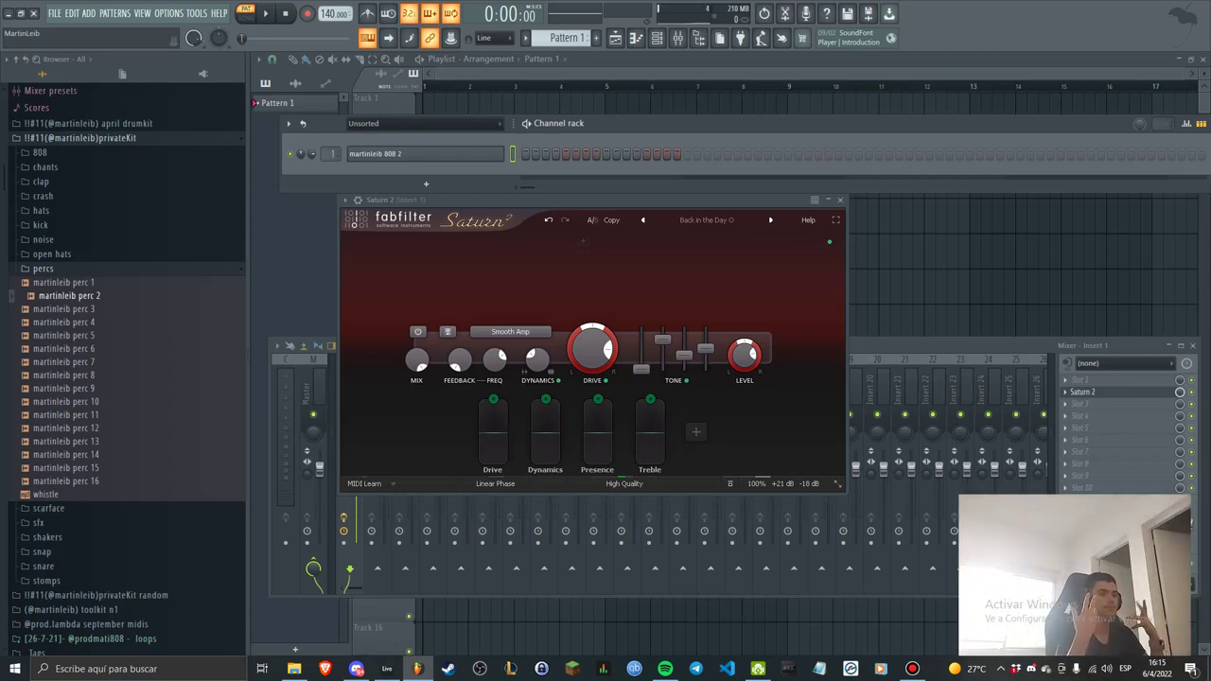
Switch to Ableton Live and look through the device chain of the 808 track from start to end.
left_click(388, 669)
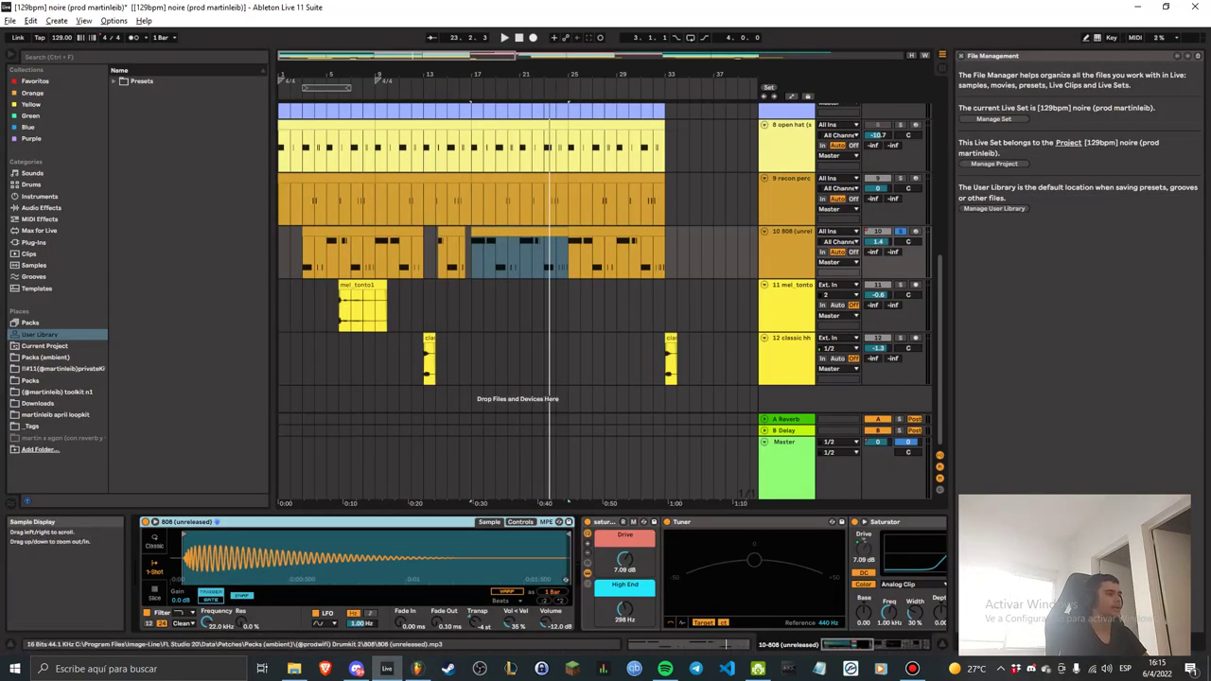
left_click_drag(850, 644, 904, 645)
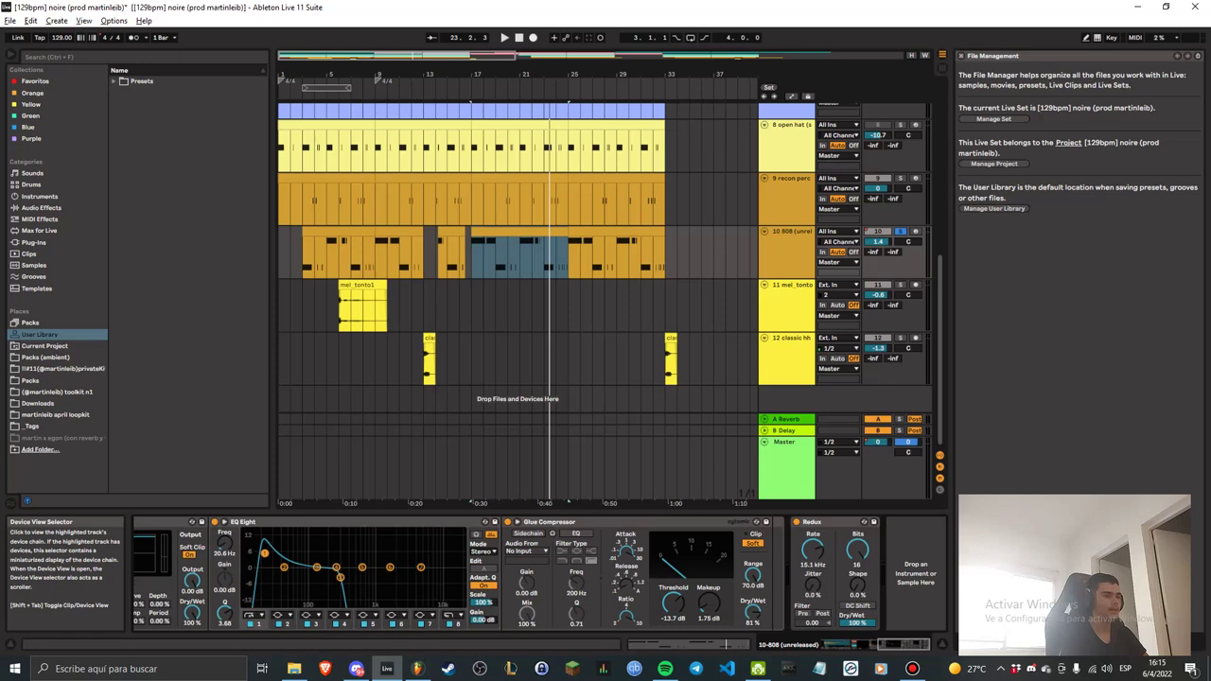
left_click(727, 644)
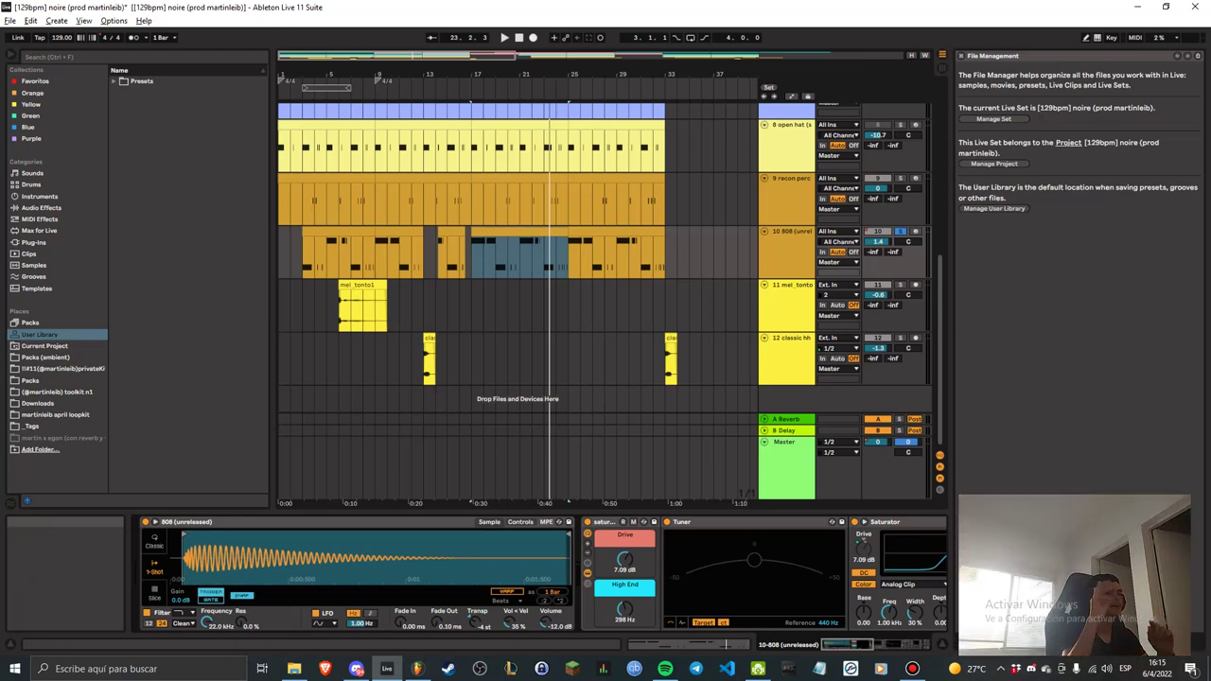
Play the selected 808 section, examine the Redux effect at the end of its chain, and stop playback.
key("space")
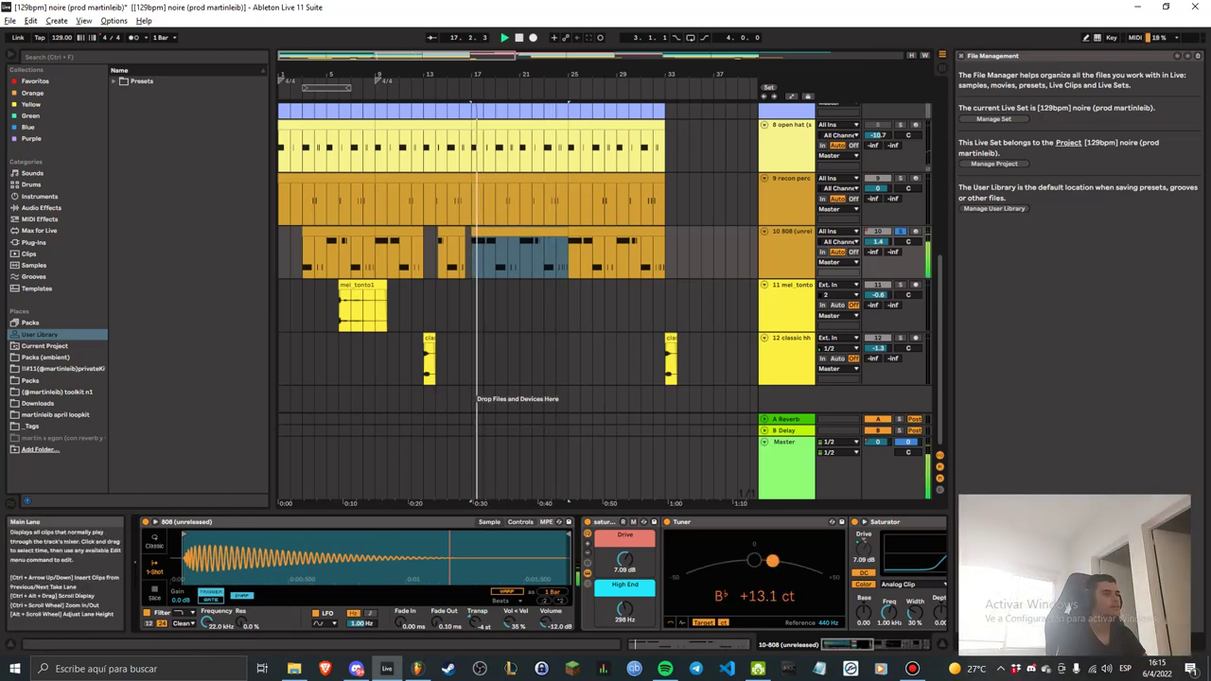
left_click(909, 644)
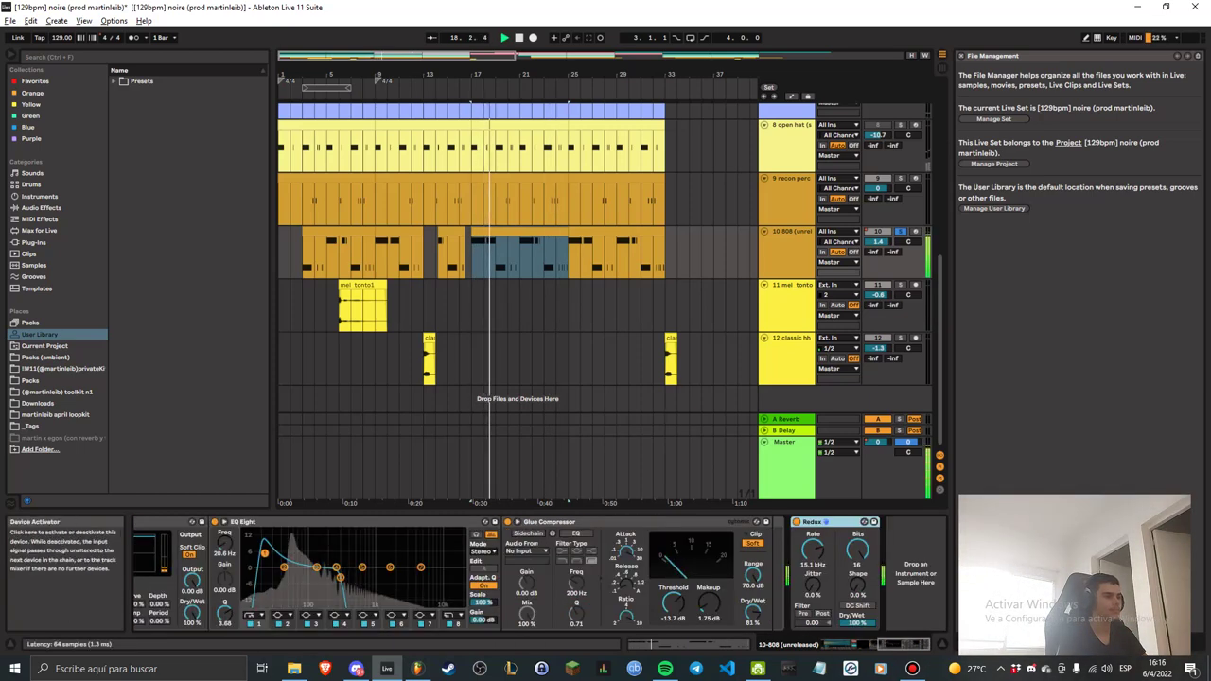
left_click(797, 523)
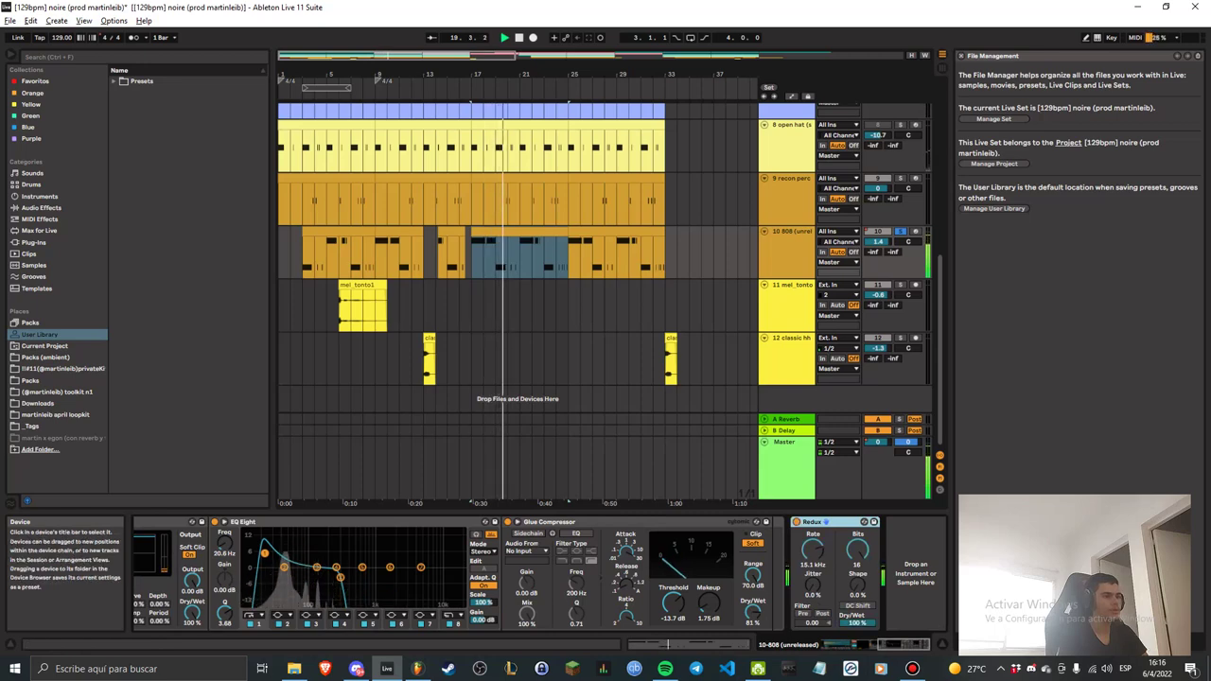
left_click_drag(904, 644, 846, 645)
key("space")
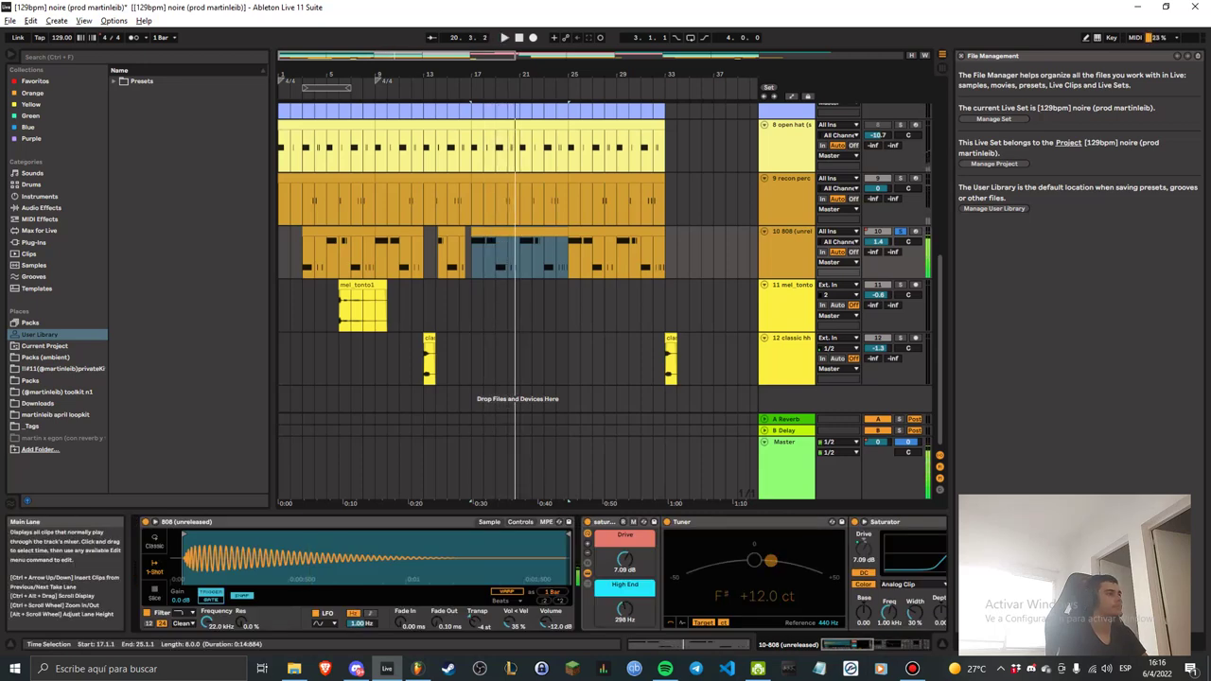
Select the Omnisphere track's clip spanning bars 25 to 33 in the arrangement.
scroll(473, 284, "up", 8)
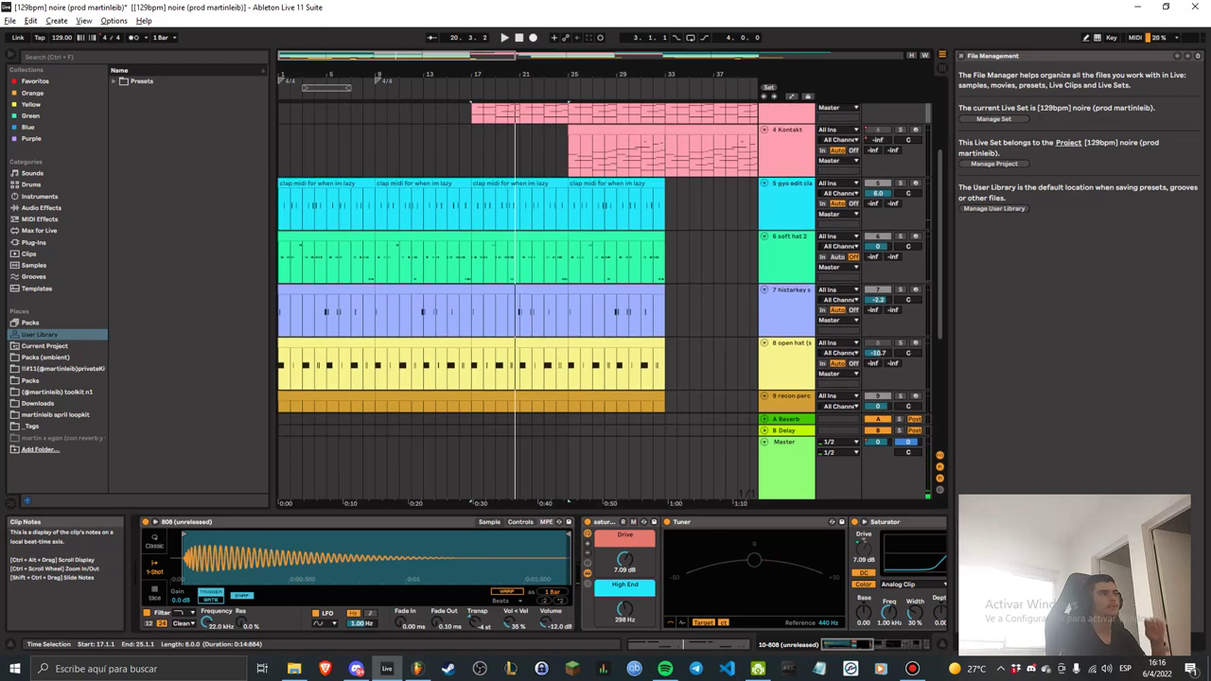
scroll(567, 284, "up", 1)
left_click(606, 109)
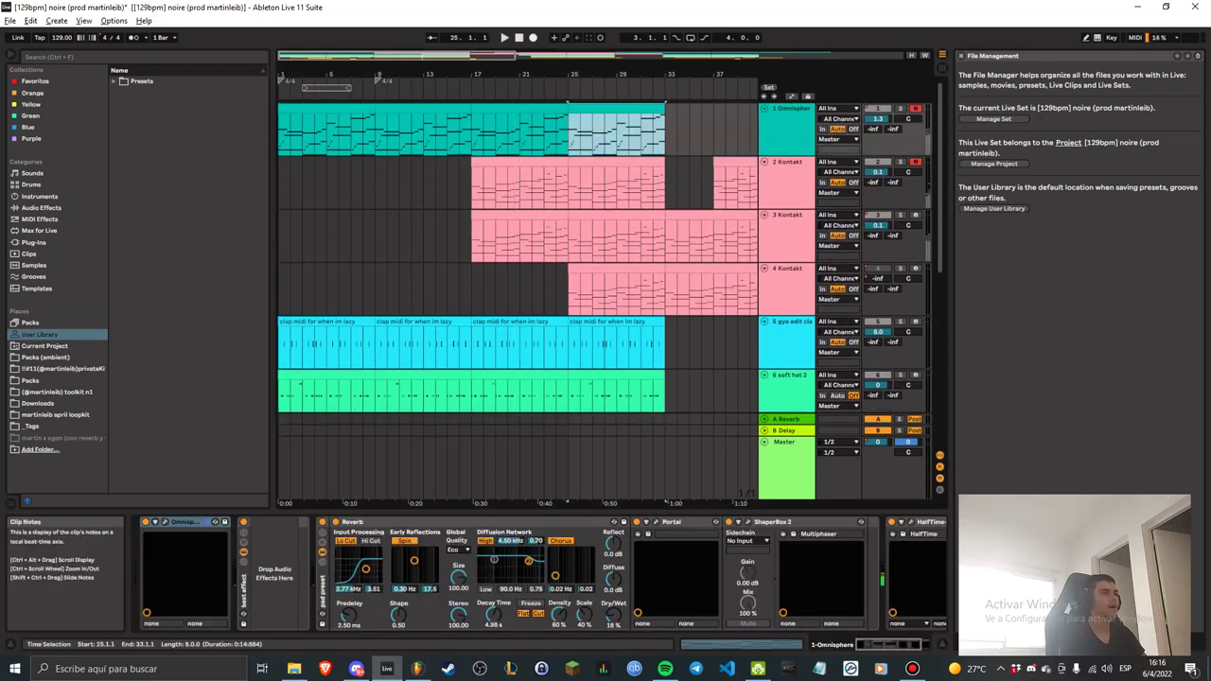
Solo the 2 Kontakt track and play its clip from bar 17.
left_click(545, 191)
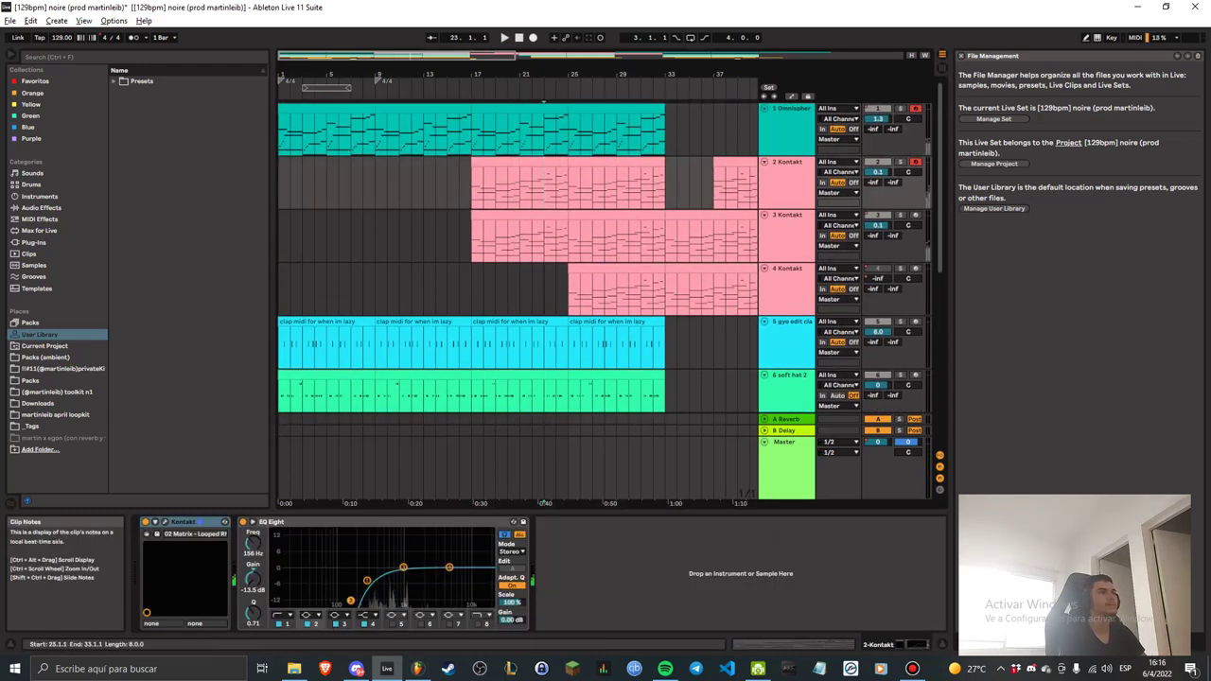
left_click(570, 97)
left_click(900, 162)
key("space")
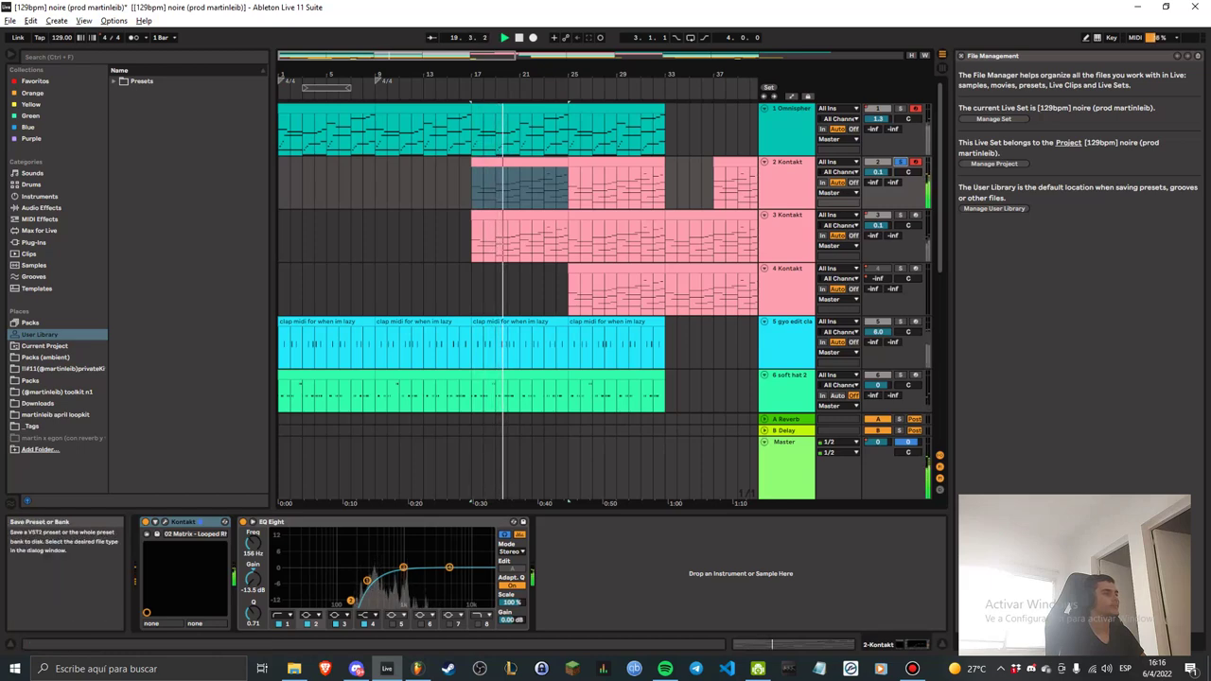
Open the 2 Kontakt clip at bar 17 in an enlarged note editor, examine its MIDI notes and stop playback.
double_click(511, 162)
scroll(587, 517, "down", 3)
left_click_drag(272, 501, 263, 530)
scroll(587, 517, "down", 4)
scroll(587, 516, "down", 2)
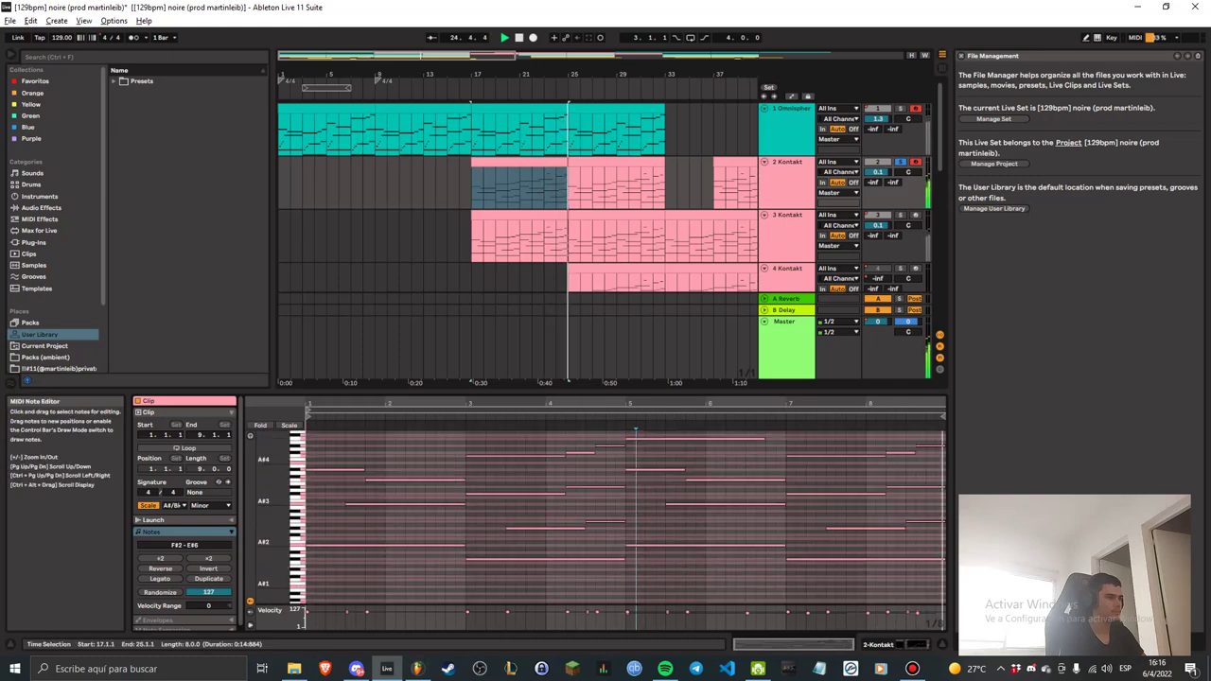
left_click_drag(587, 391, 587, 221)
scroll(587, 426, "up", 4)
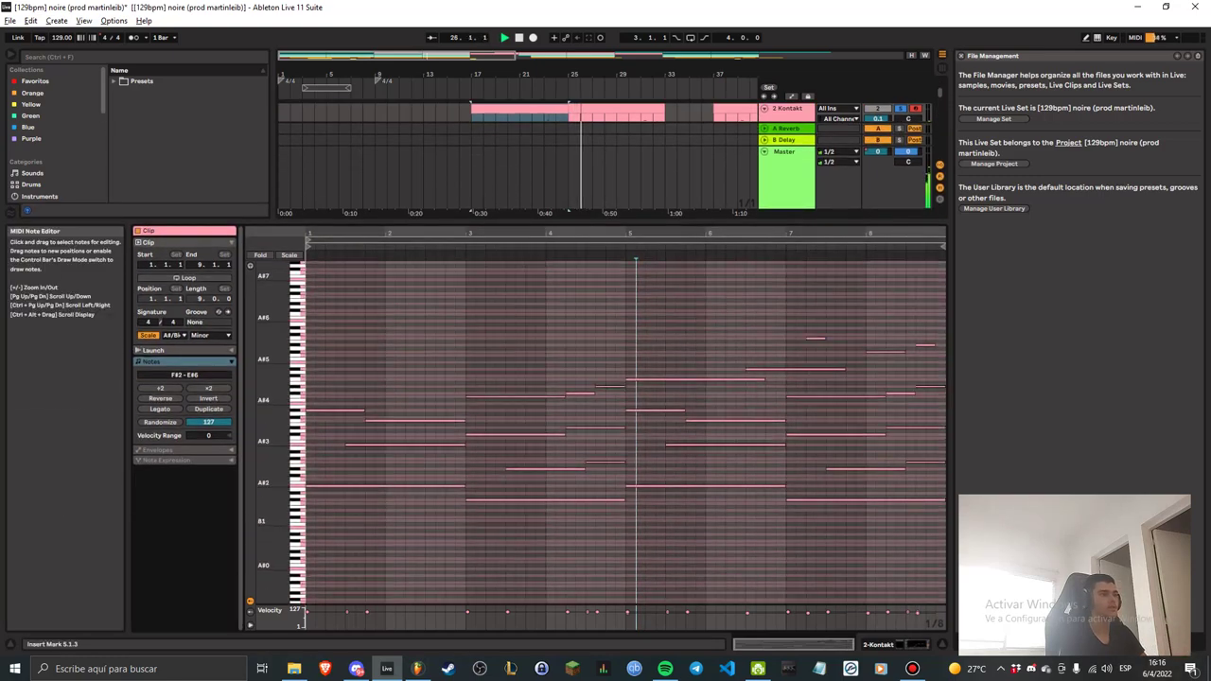
scroll(587, 426, "up", 1)
key("space")
left_click_drag(270, 432, 281, 416)
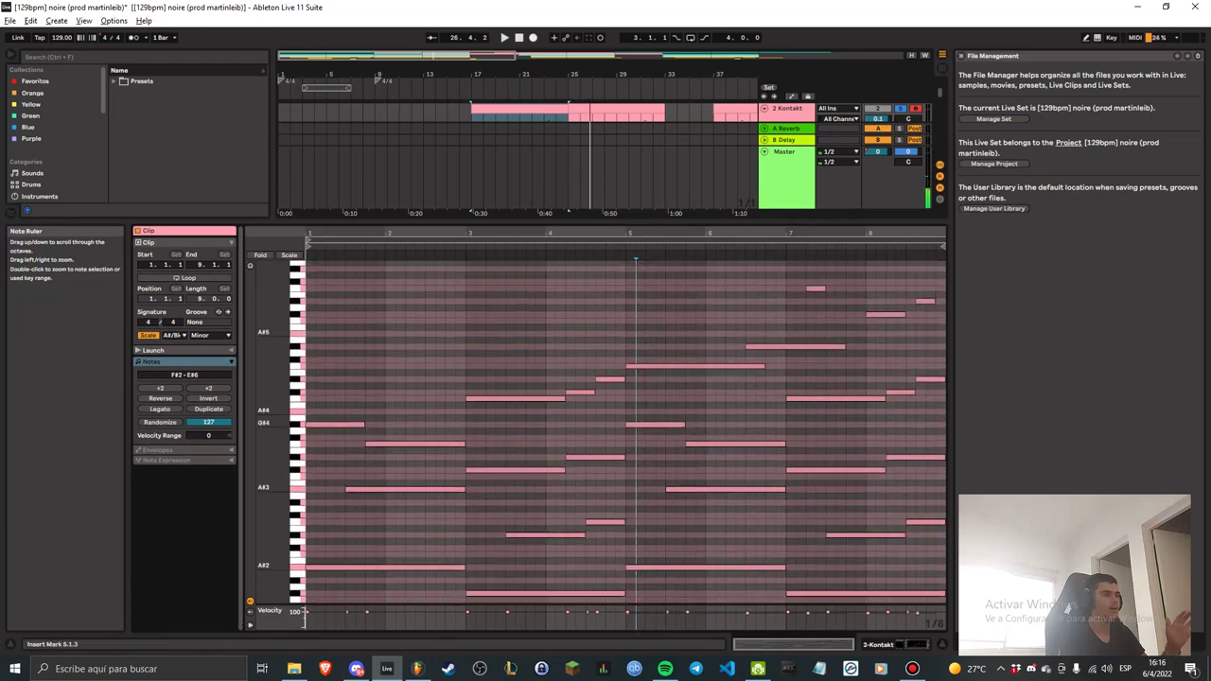
scroll(640, 379, "down", 2)
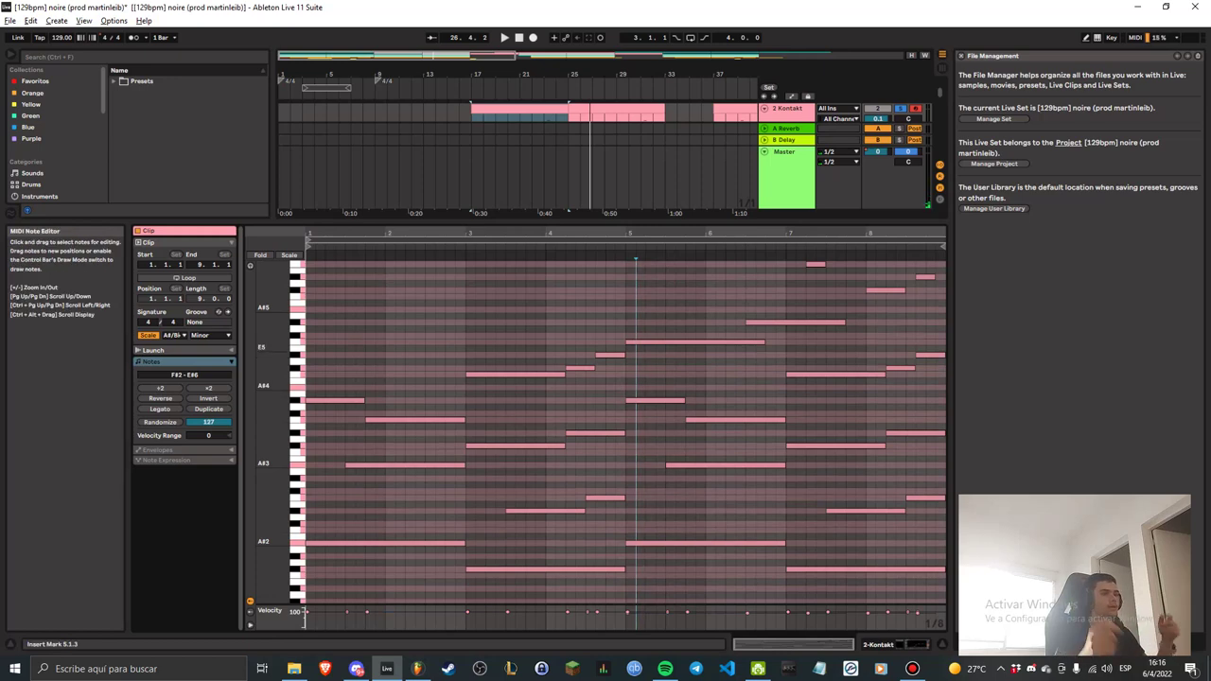
Shrink the note editor and open the Kontakt plug-in window of the 2 Kontakt track.
left_click_drag(492, 222, 492, 399)
scroll(502, 237, "up", 2)
left_click(502, 162)
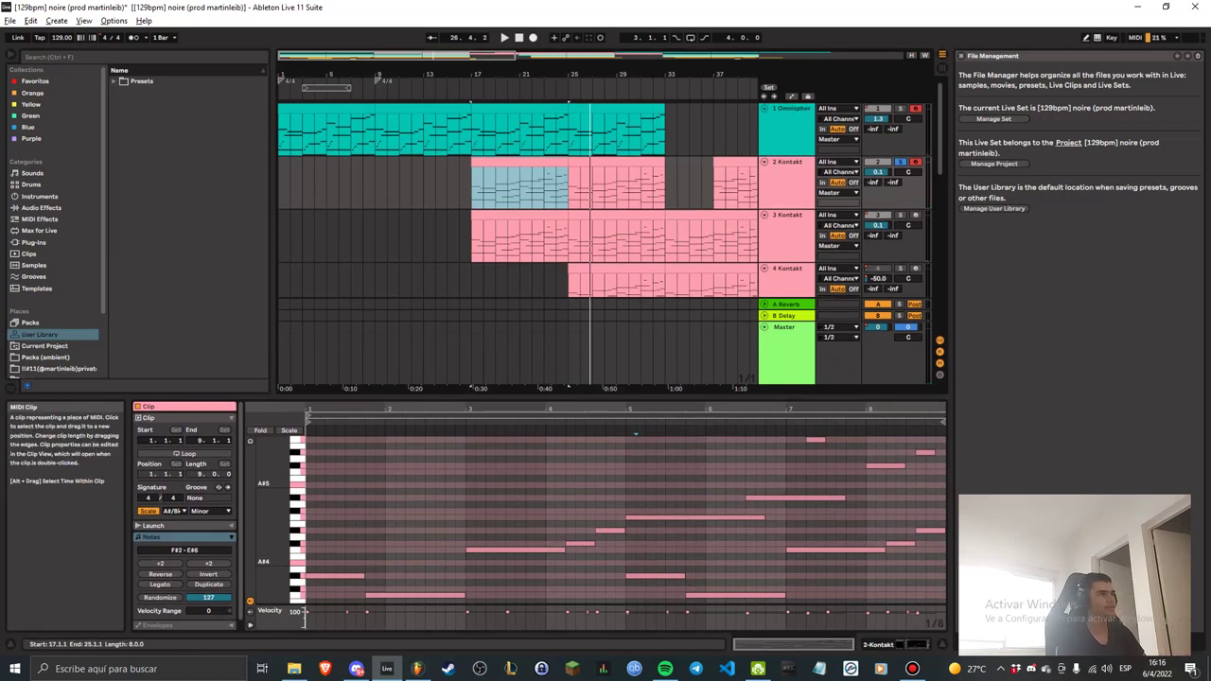
left_click(899, 645)
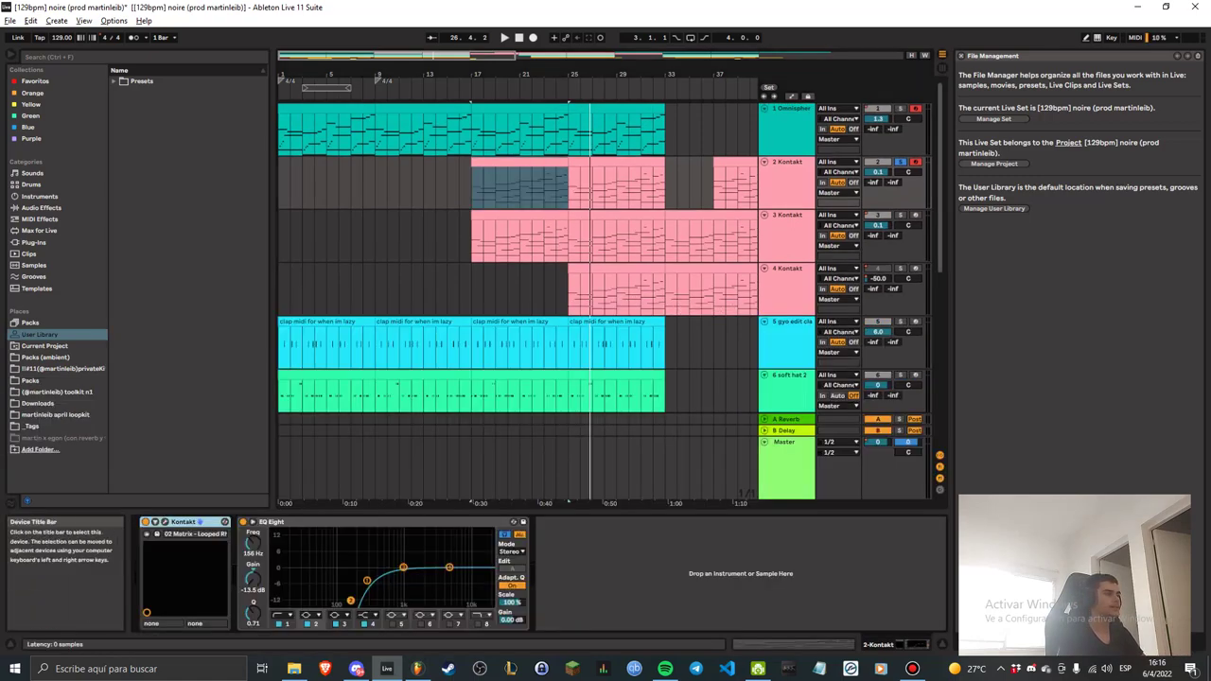
left_click(148, 533)
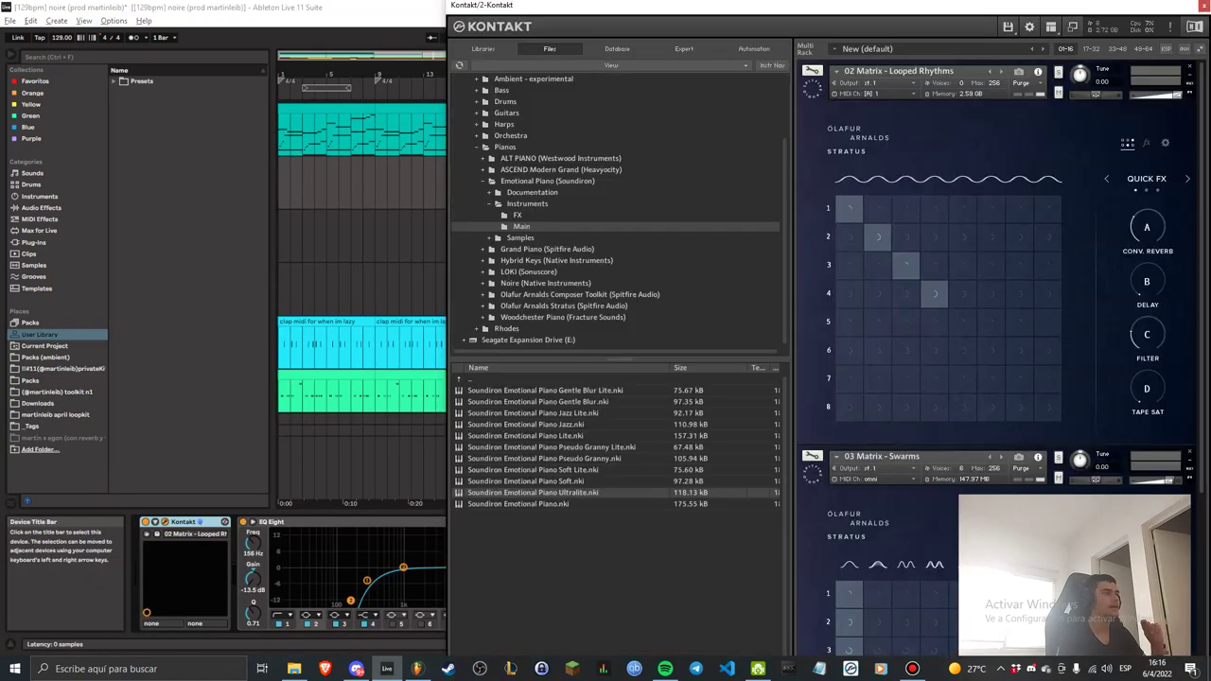
Browse Kontakt's piano libraries to the Instruments folder of Olafur Arnalds Stratus (Spitfire Audio).
left_click_drag(858, 21, 517, 56)
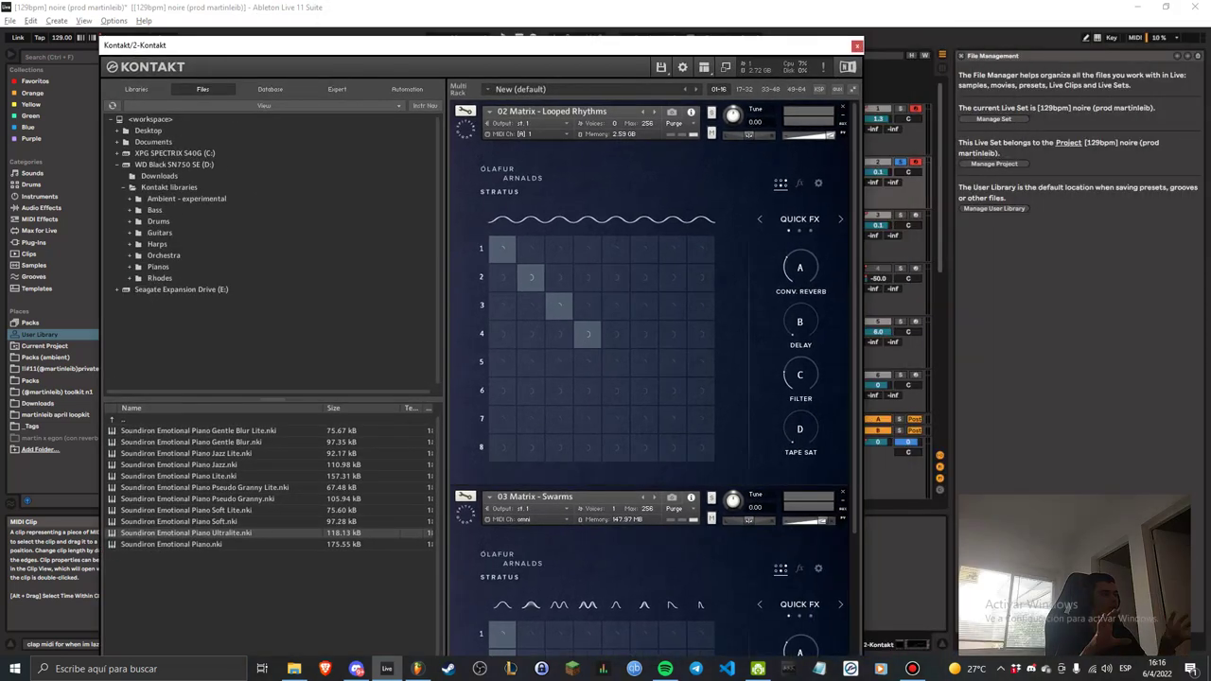
left_click(130, 267)
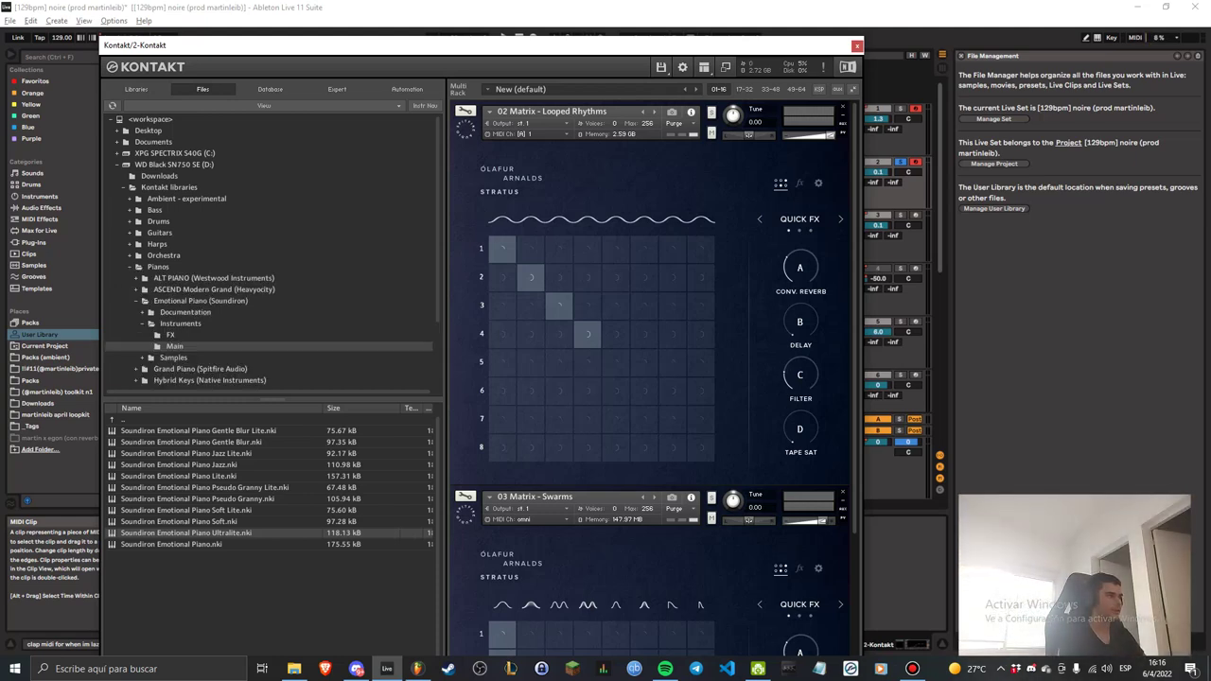
scroll(269, 252, "down", 7)
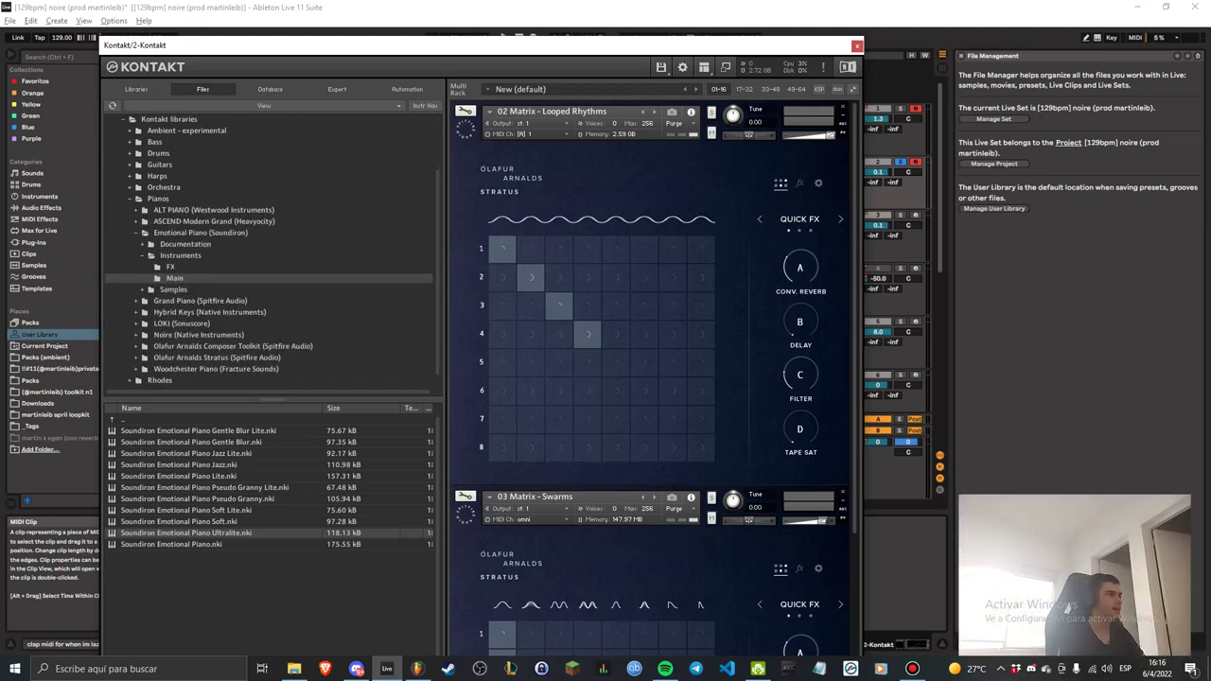
left_click(136, 221)
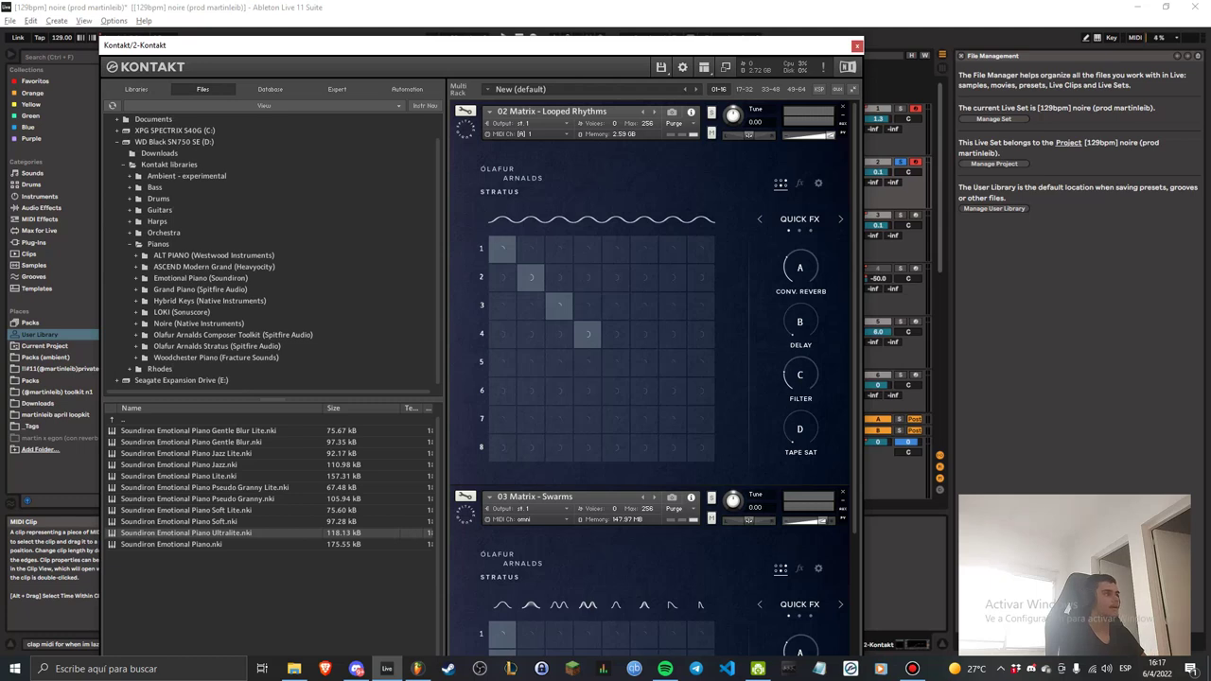
left_click(137, 346)
left_click(180, 369)
scroll(179, 369, "down", 2)
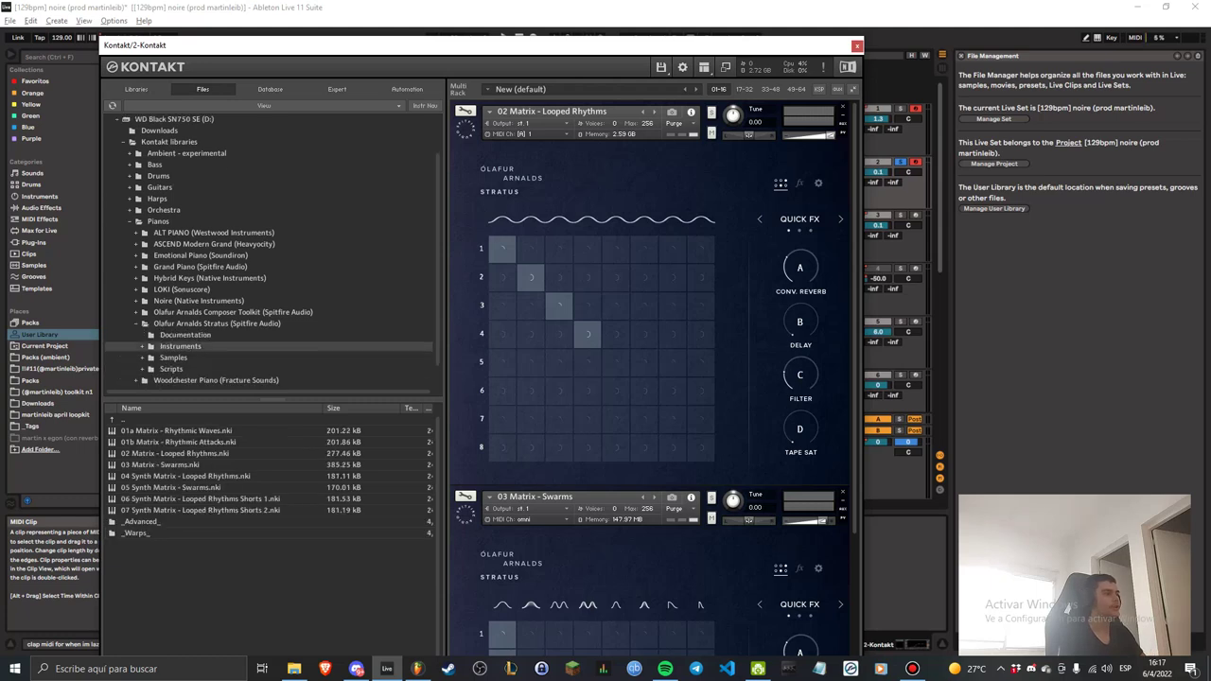
scroll(272, 256, "down", 1)
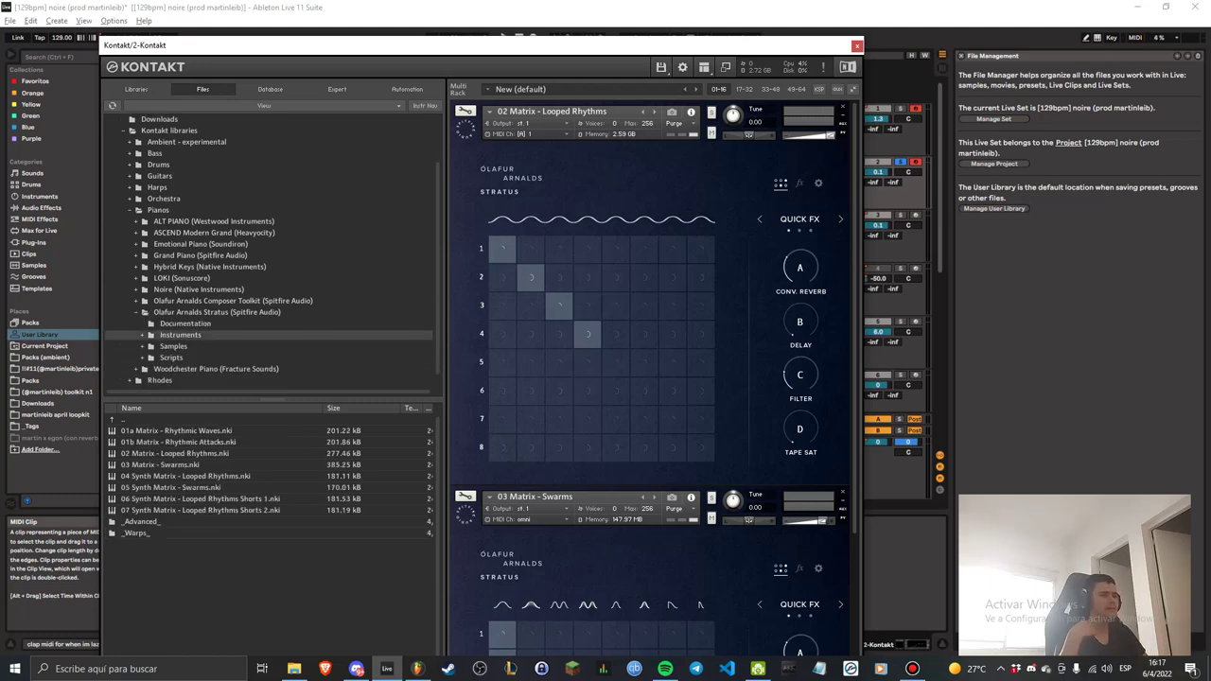
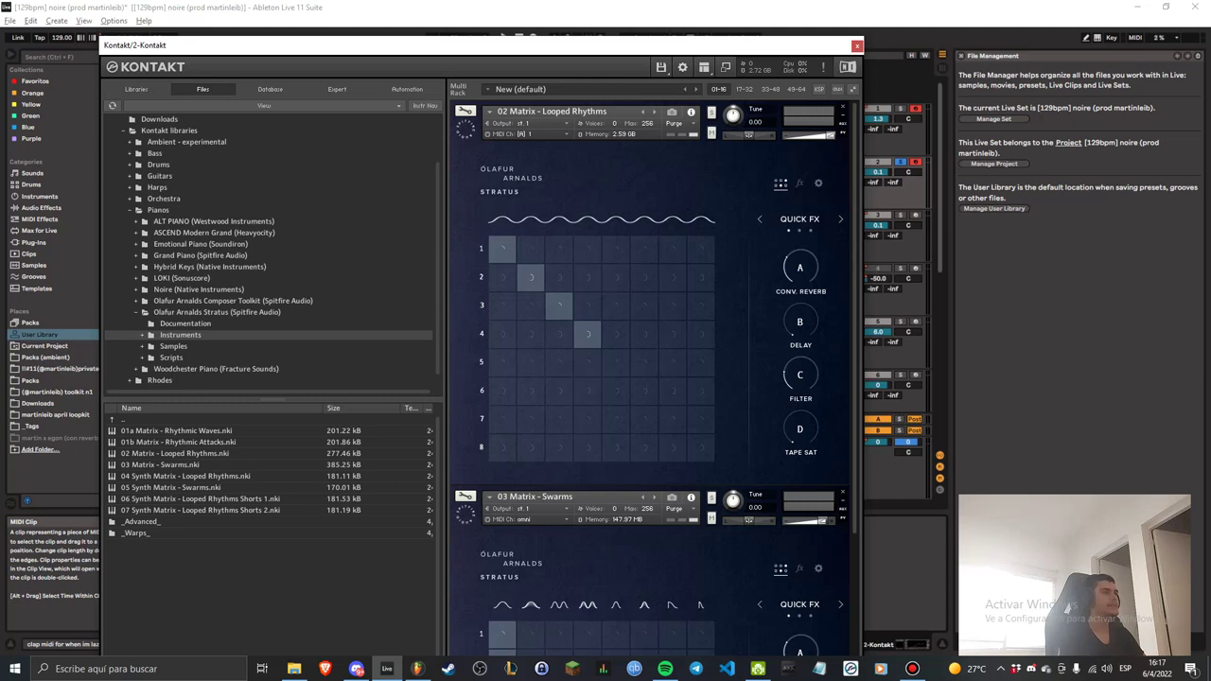
Examine the loaded 02 Matrix - Looped Rhythms and 03 Matrix - Swarms patches, playing the clip from bar 17, and close Kontakt.
scroll(653, 379, "down", 3)
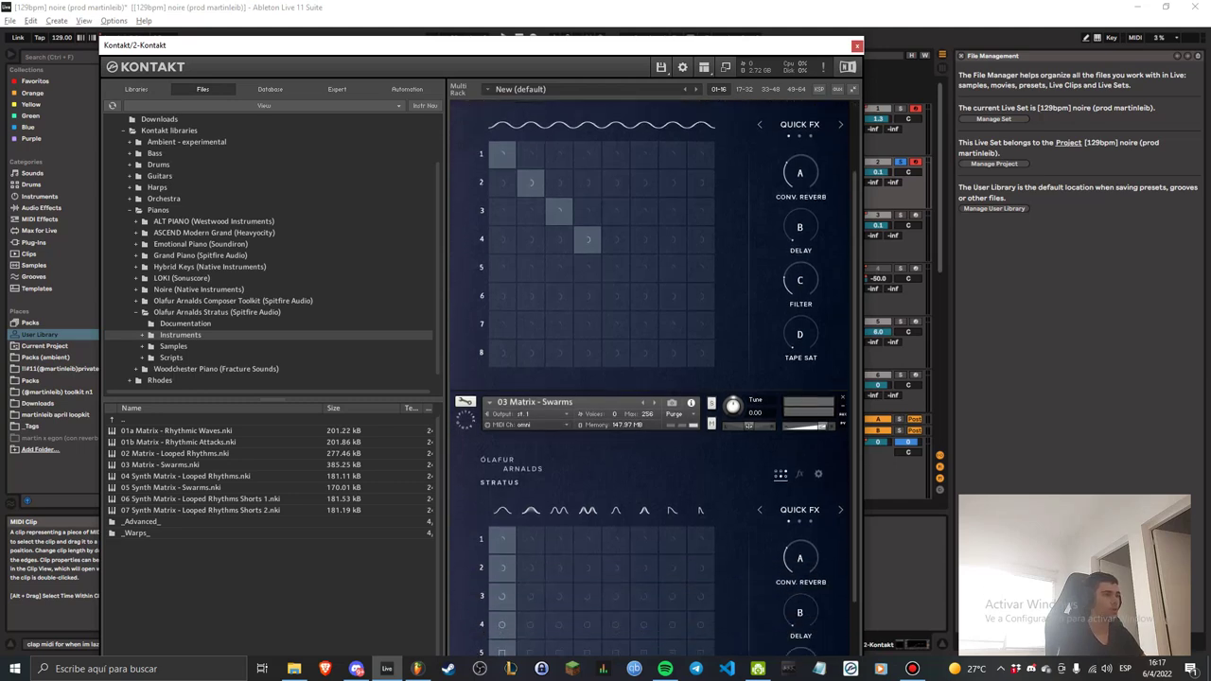
scroll(652, 378, "up", 3)
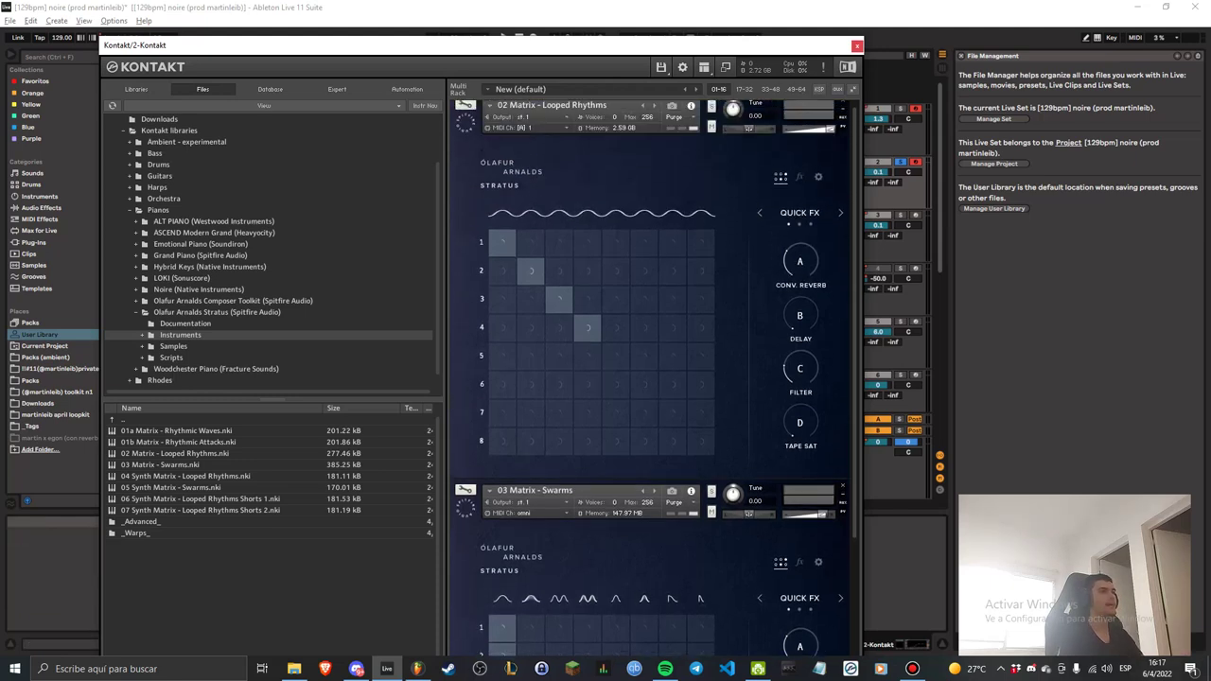
scroll(652, 379, "up", 1)
left_click_drag(532, 45, 1033, 135)
left_click(520, 162)
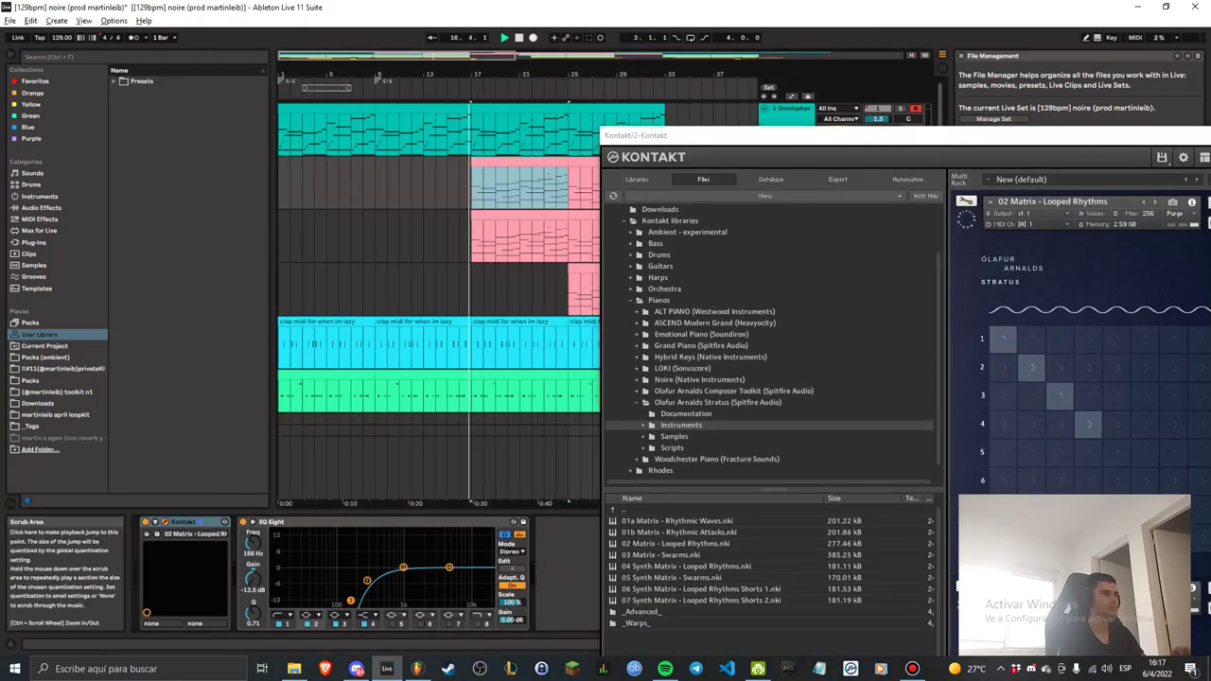
key("space")
left_click_drag(776, 136, 283, 109)
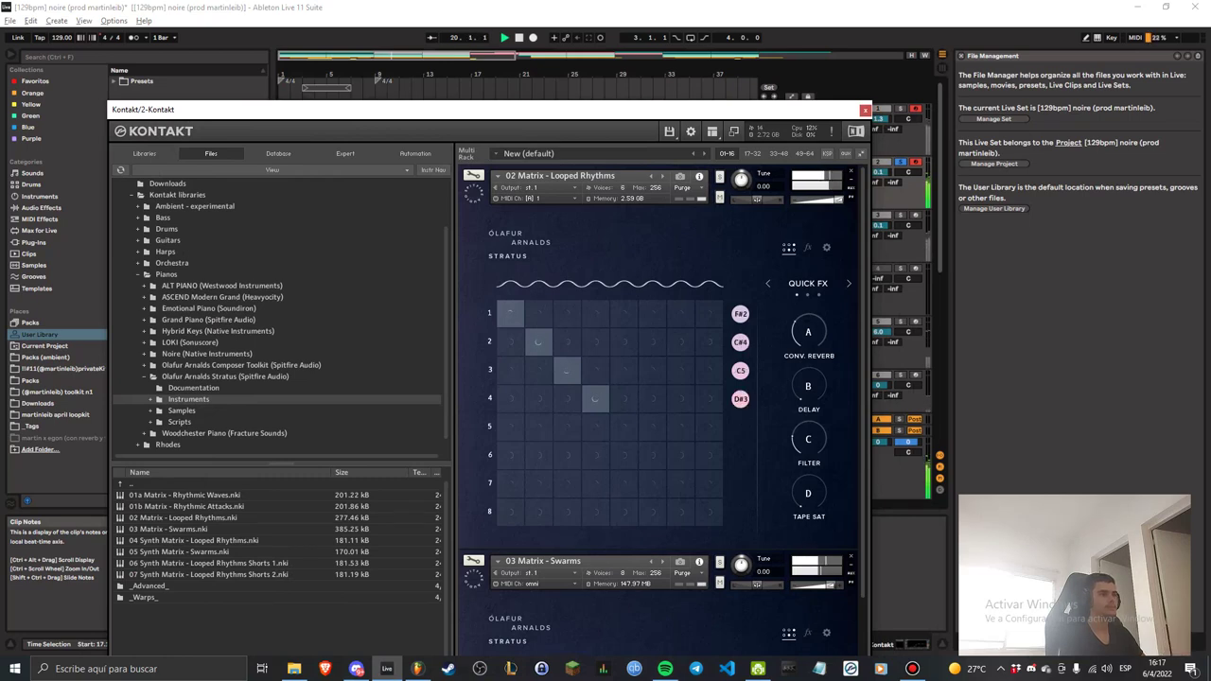
left_click(865, 111)
key("space")
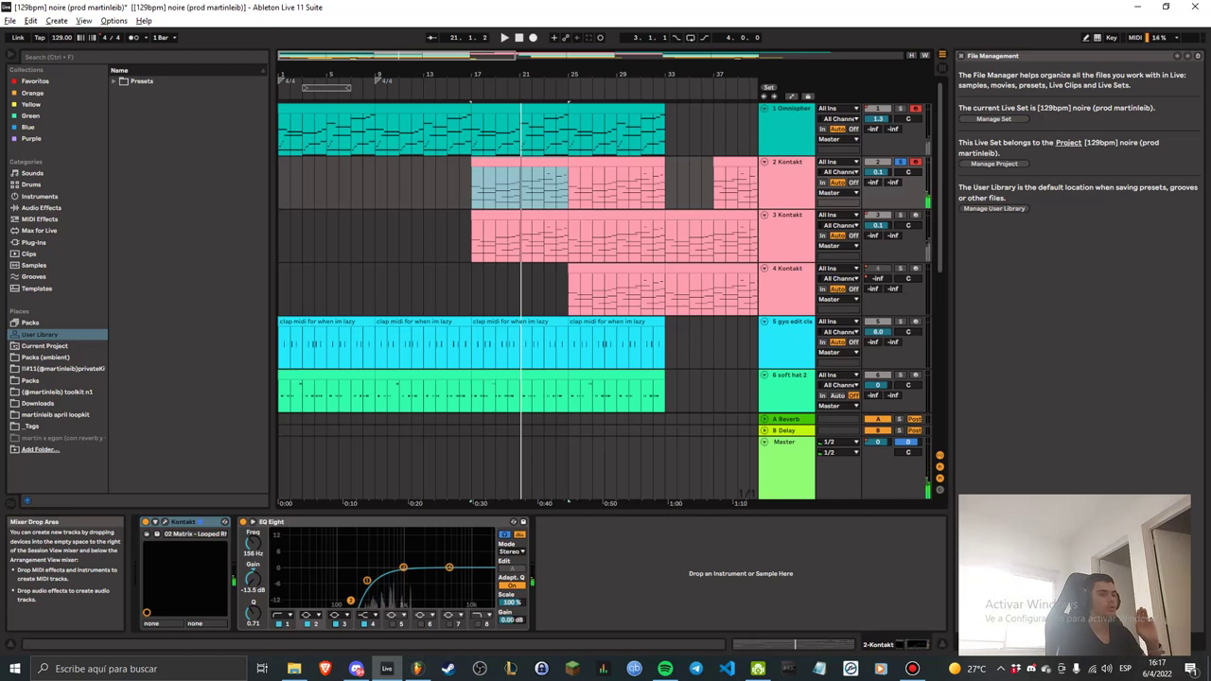
Show the 3 Kontakt track's devices and briefly play from its clip at bar 25.
left_click(787, 232)
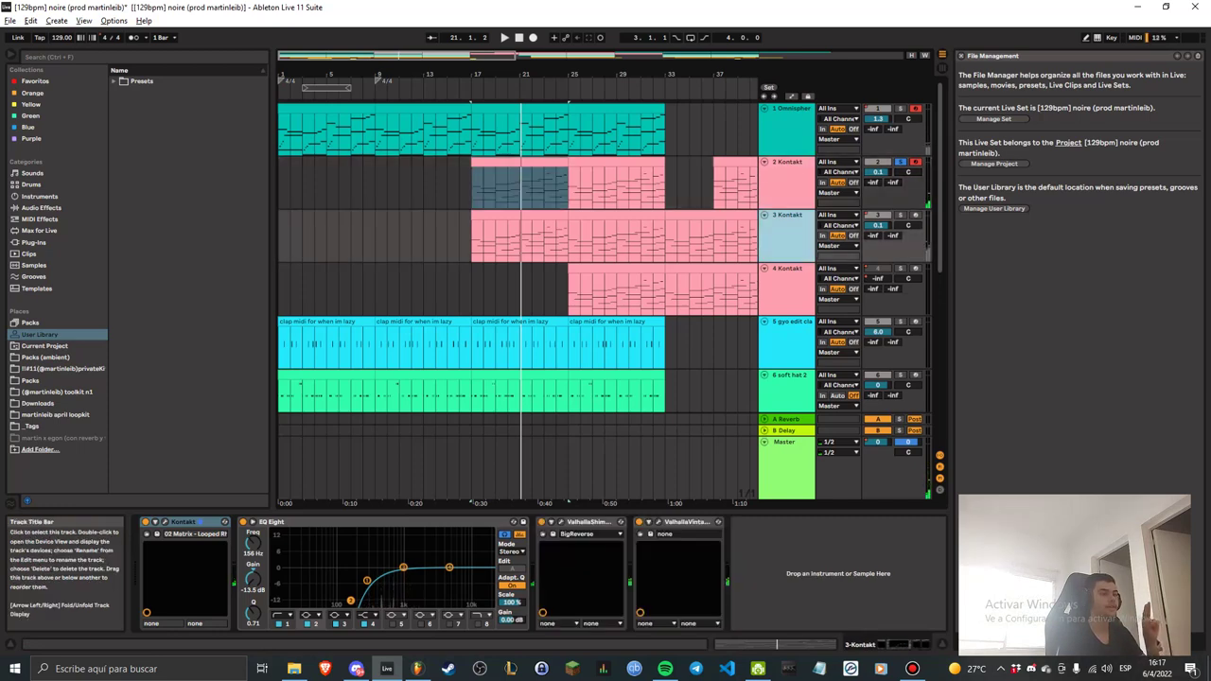
left_click(787, 284)
left_click(615, 215)
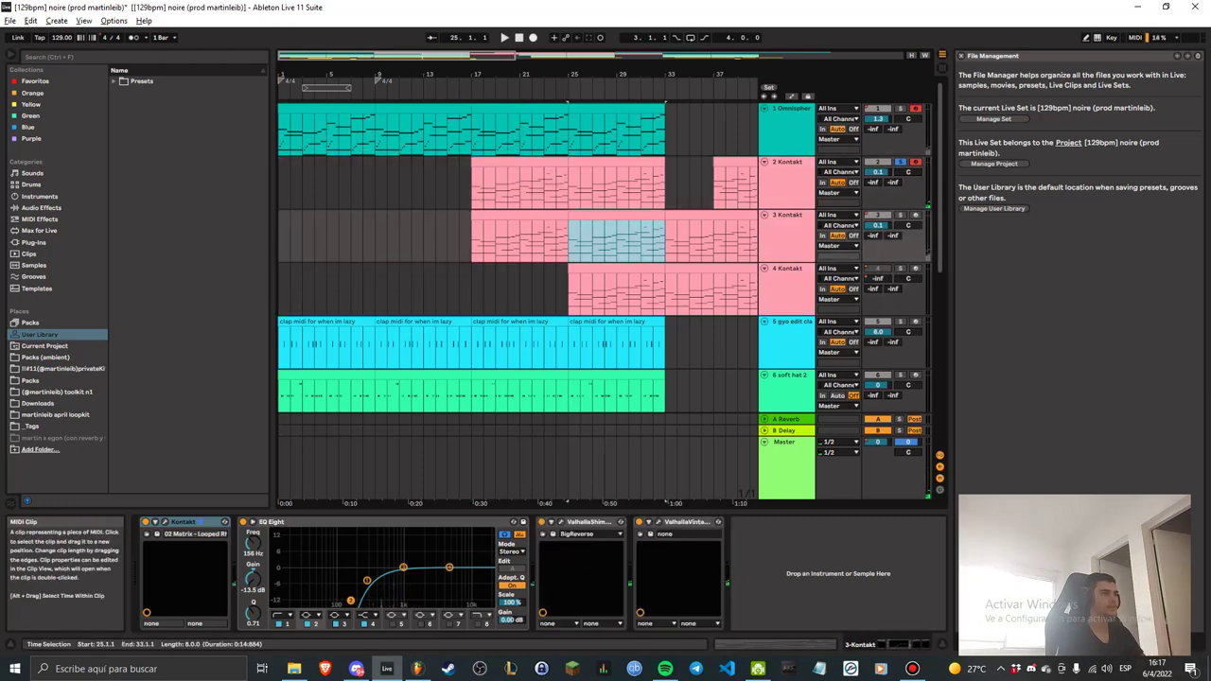
key("space")
key("space")
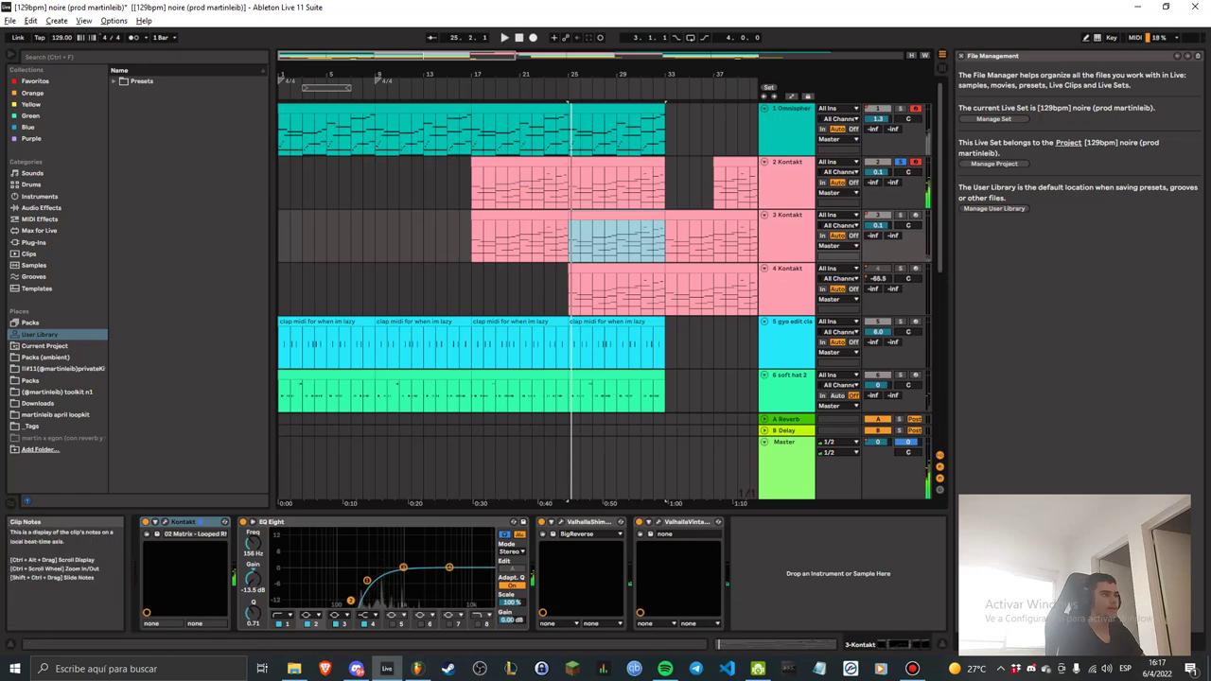
Open ValhallaShimmer on the 3 Kontakt track to review its settings, and close it.
left_click(585, 522)
left_click(561, 522)
left_click_drag(824, 432, 397, 272)
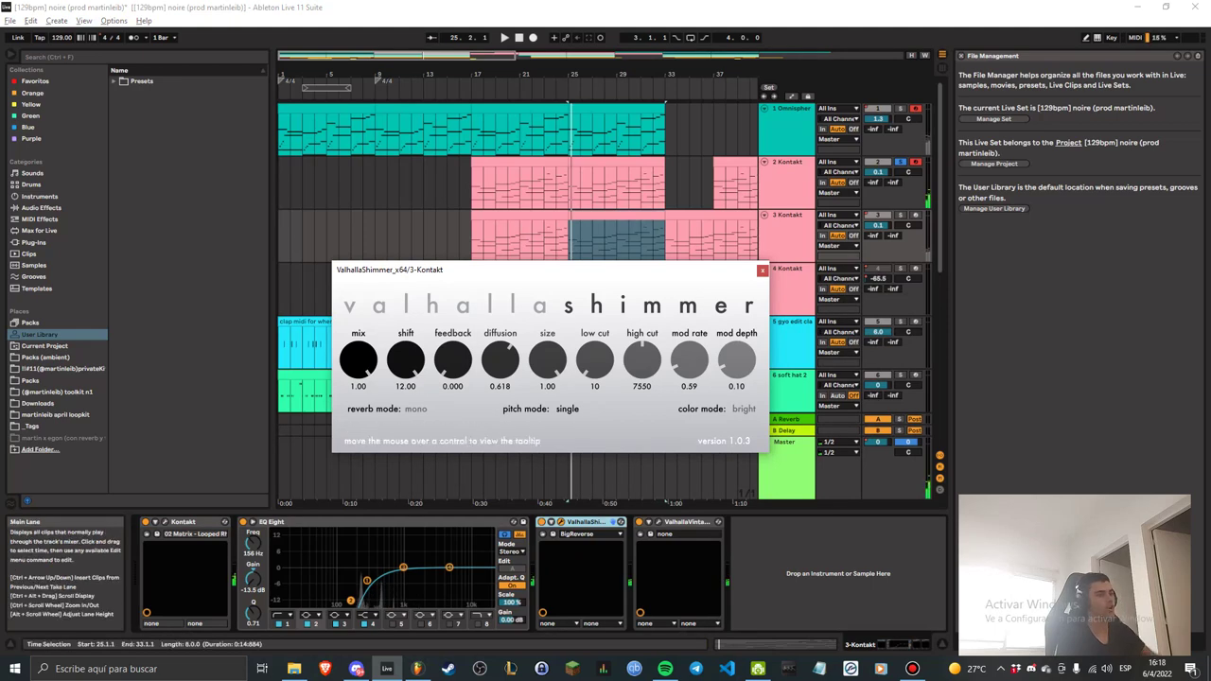
left_click(763, 271)
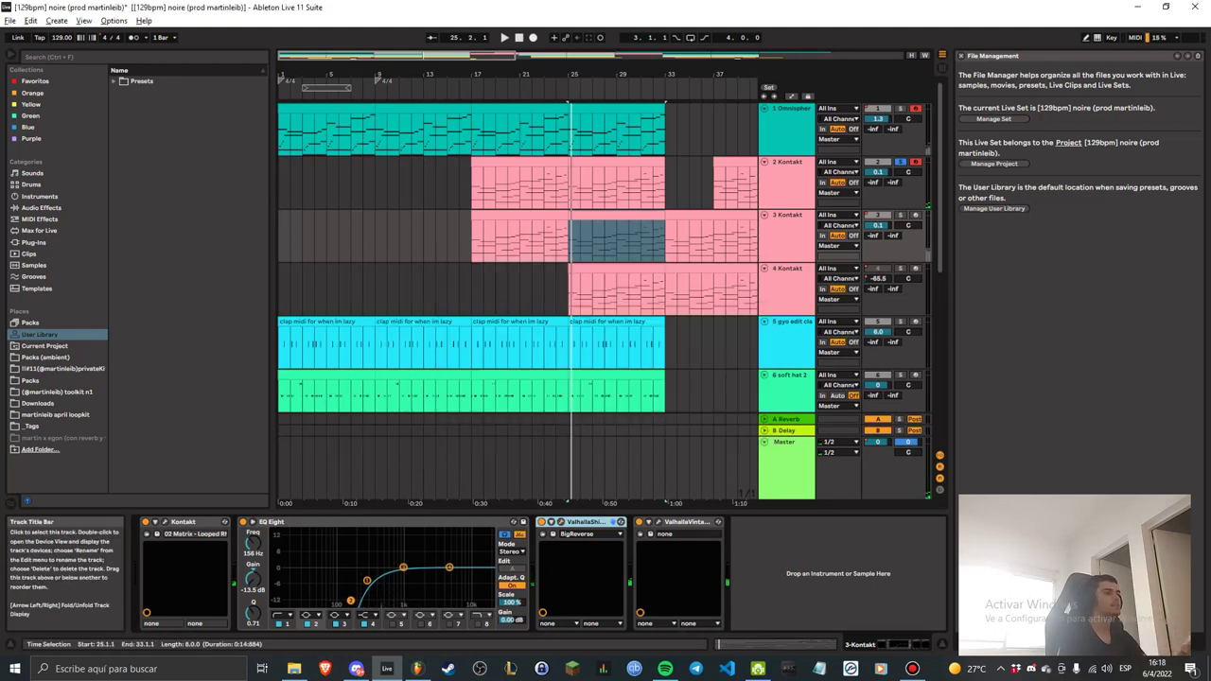
Review the ValhallaVintageVerb settings on the 3 Kontakt track, and play that track soloed from bar 25.
left_click(659, 522)
left_click_drag(815, 374, 466, 262)
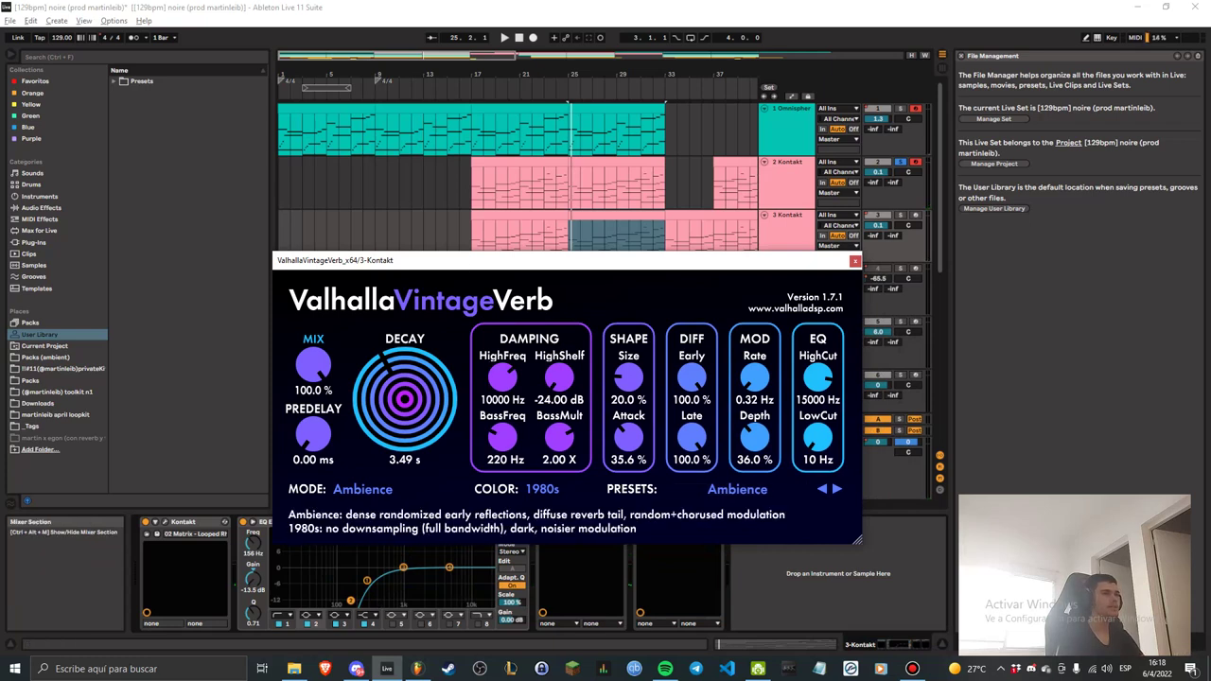
left_click(900, 214)
left_click(856, 261)
key("space")
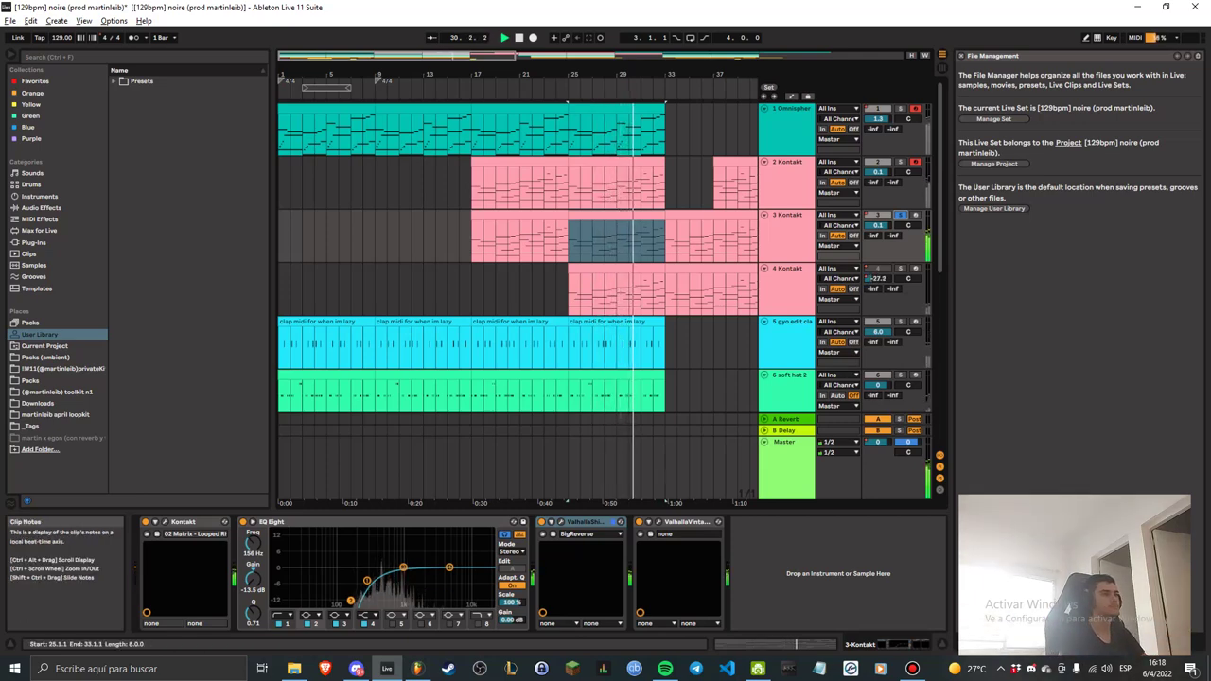
Select the 4 Kontakt clip at bar 41, solo that track and play from there.
left_click(620, 270)
left_click(710, 269)
left_click_drag(516, 56, 621, 56)
scroll(632, 237, "up", 5)
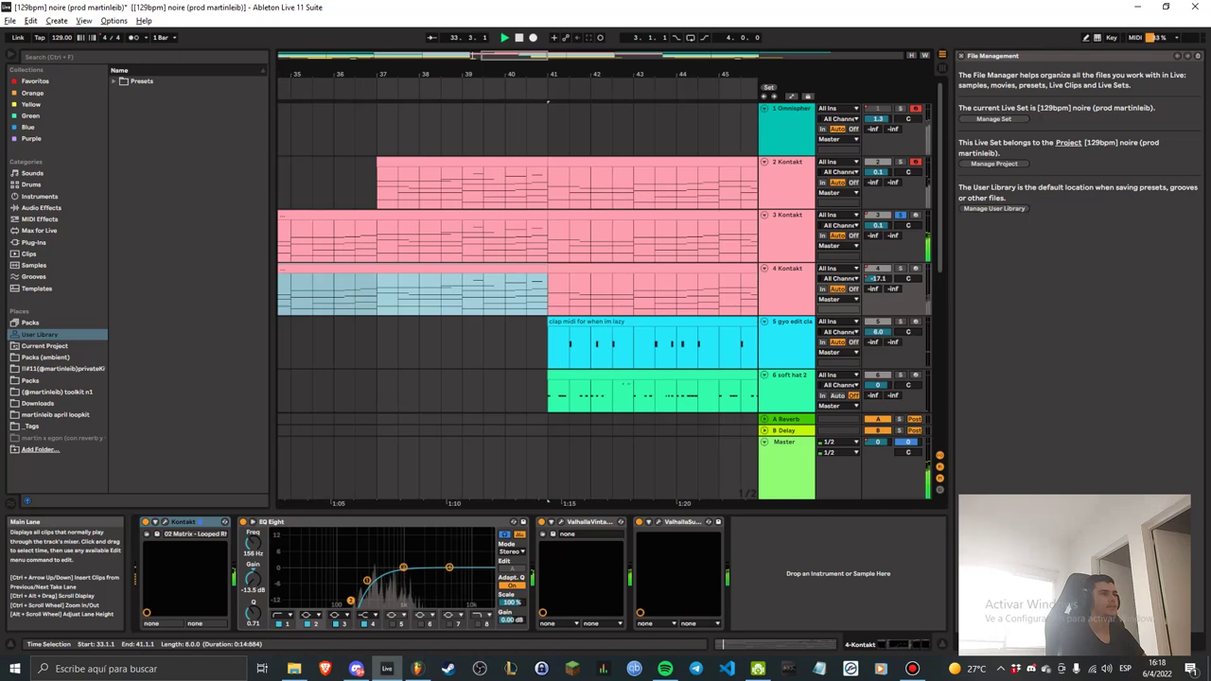
left_click(552, 92)
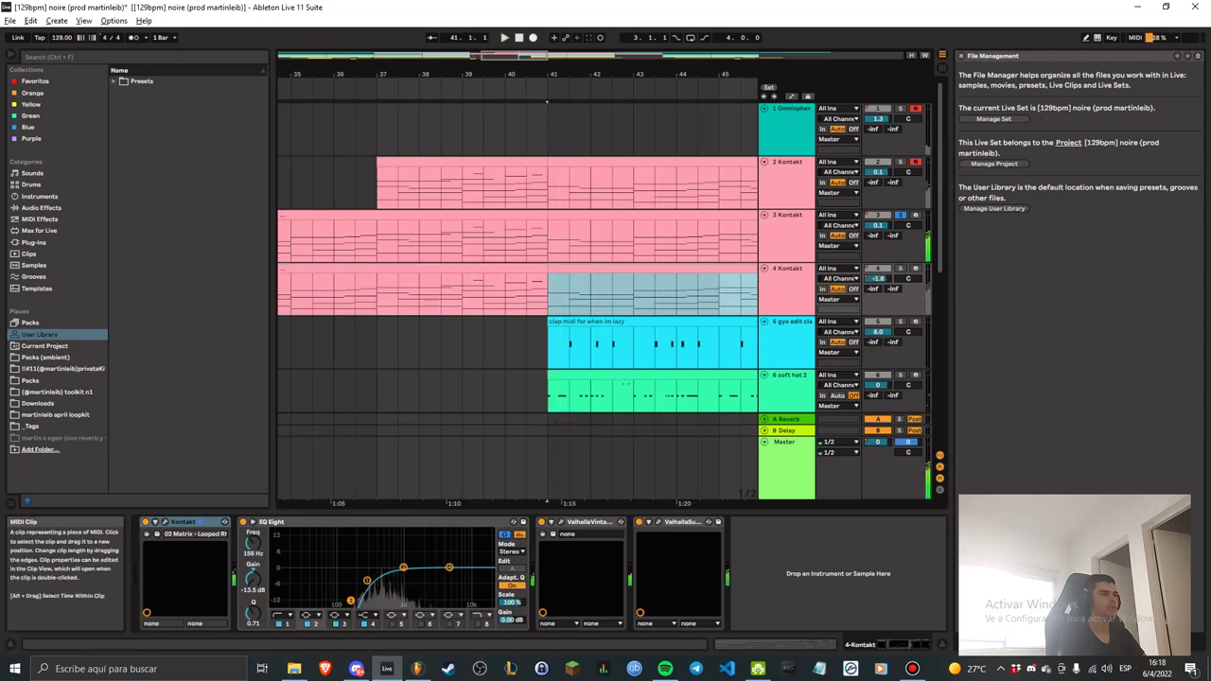
key("0")
key("space")
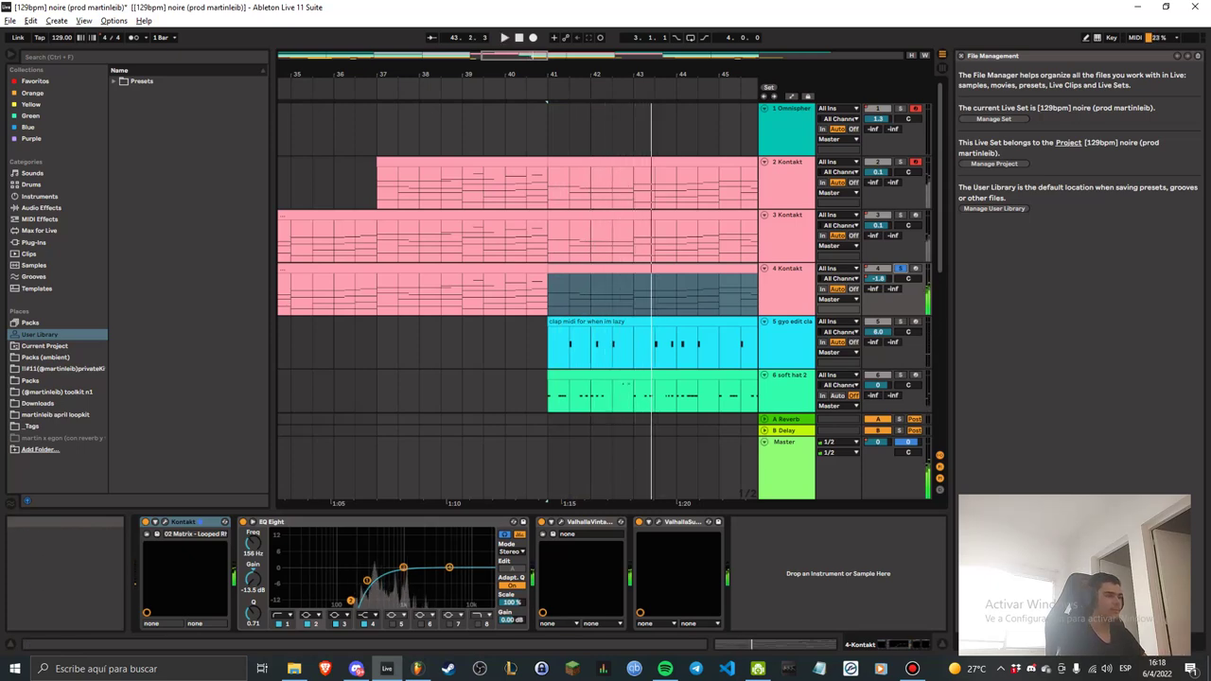
Switch to FL Studio and bring its mixer in front of the Saturn 2 window to view Insert 1's effect slots.
left_click(419, 669)
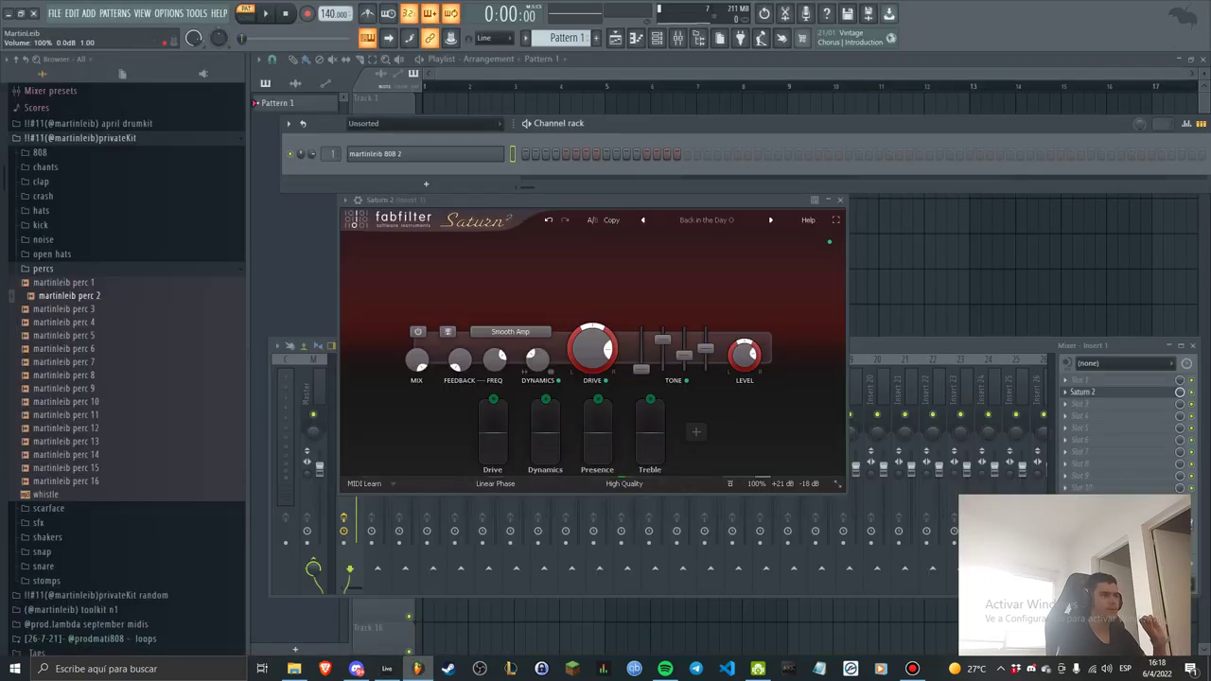
left_click_drag(913, 346, 829, 259)
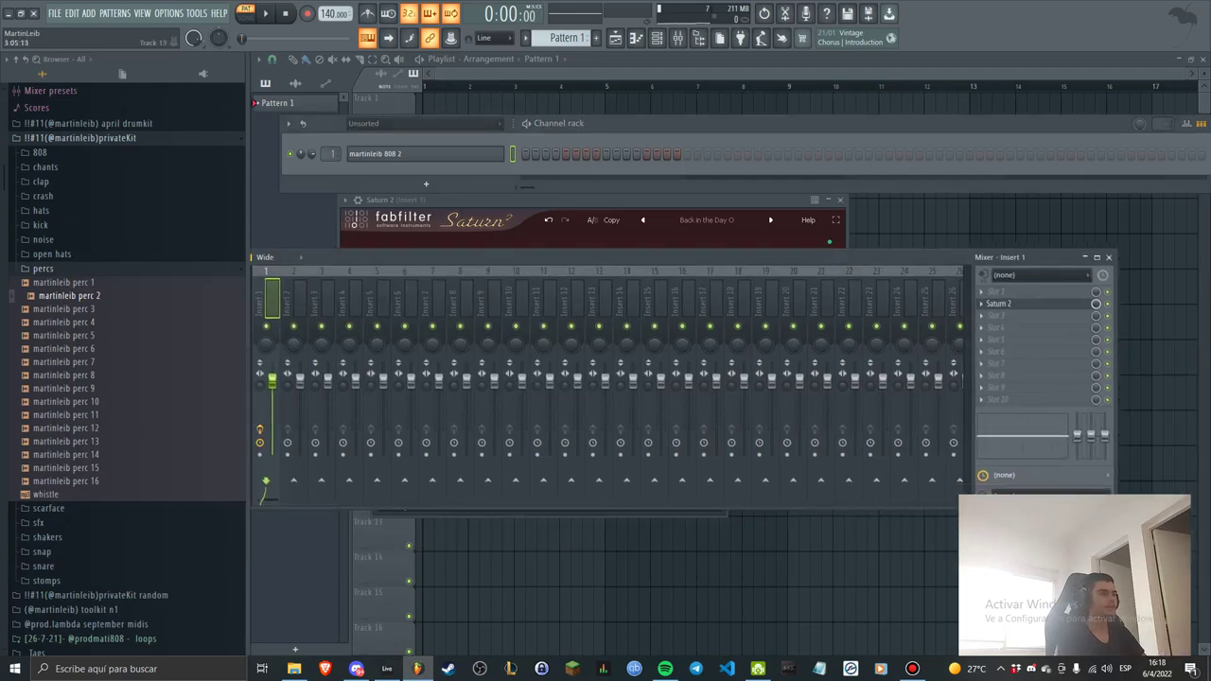
key("alt+Tab")
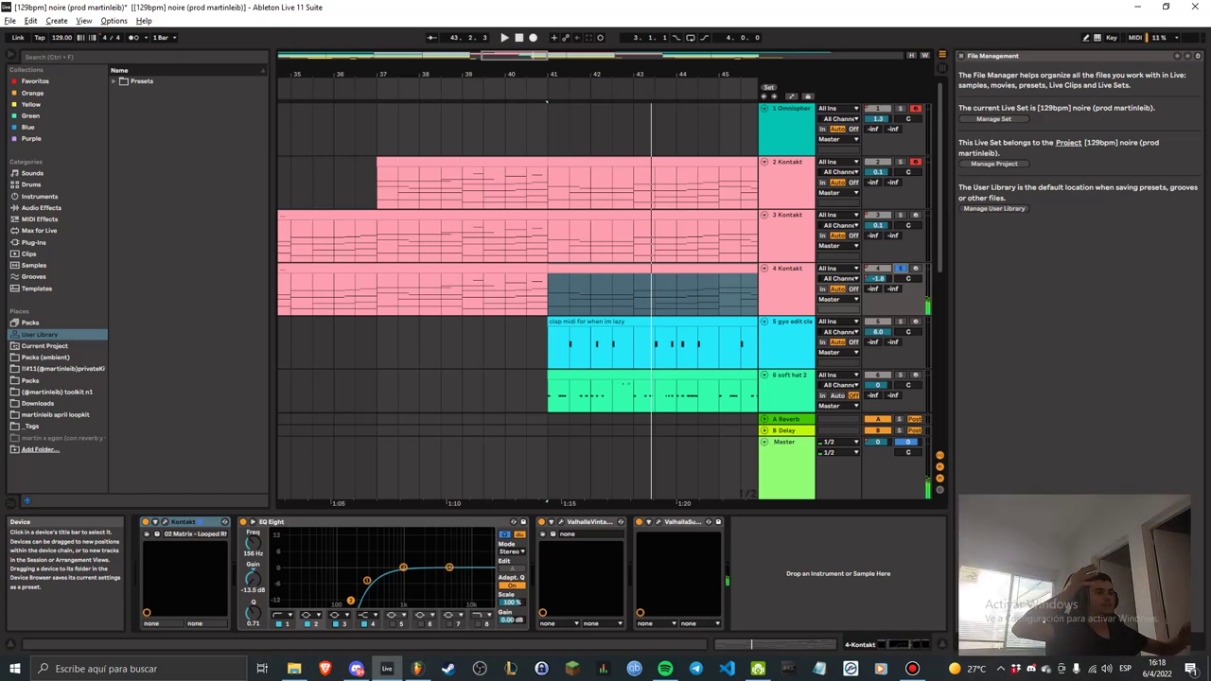
key("alt+Tab")
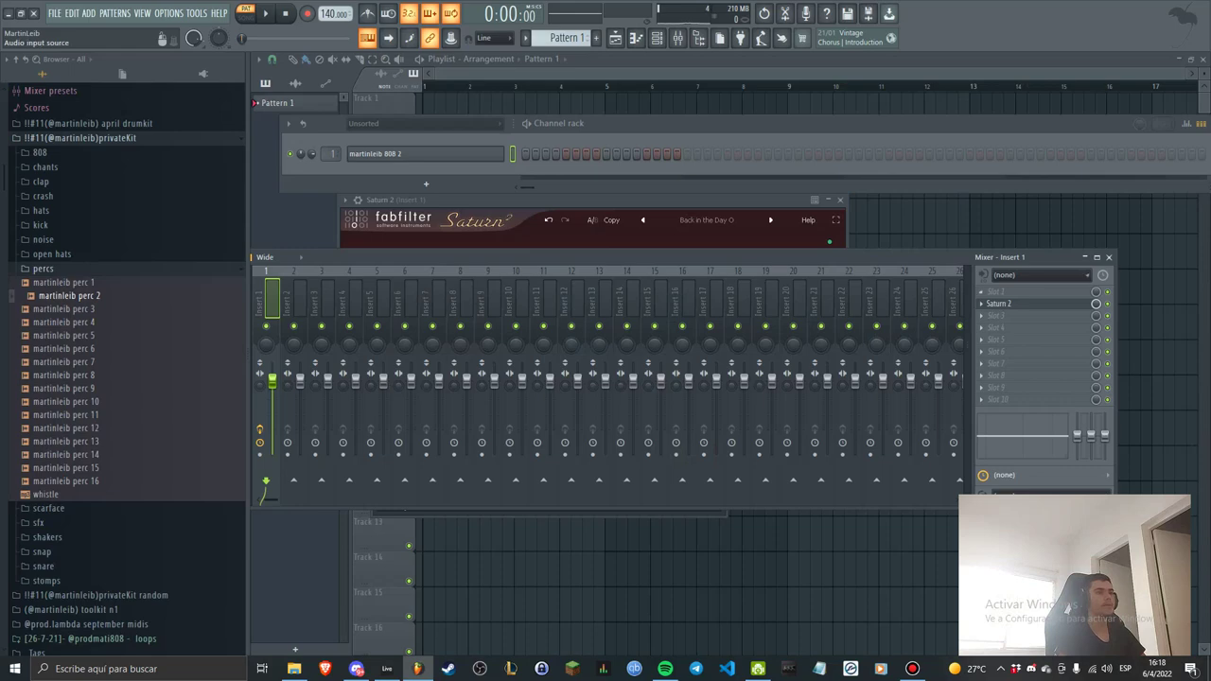
Switch back to Ableton Live and review the ValhallaVintageVerb settings on the 4 Kontakt track.
key("alt+Tab")
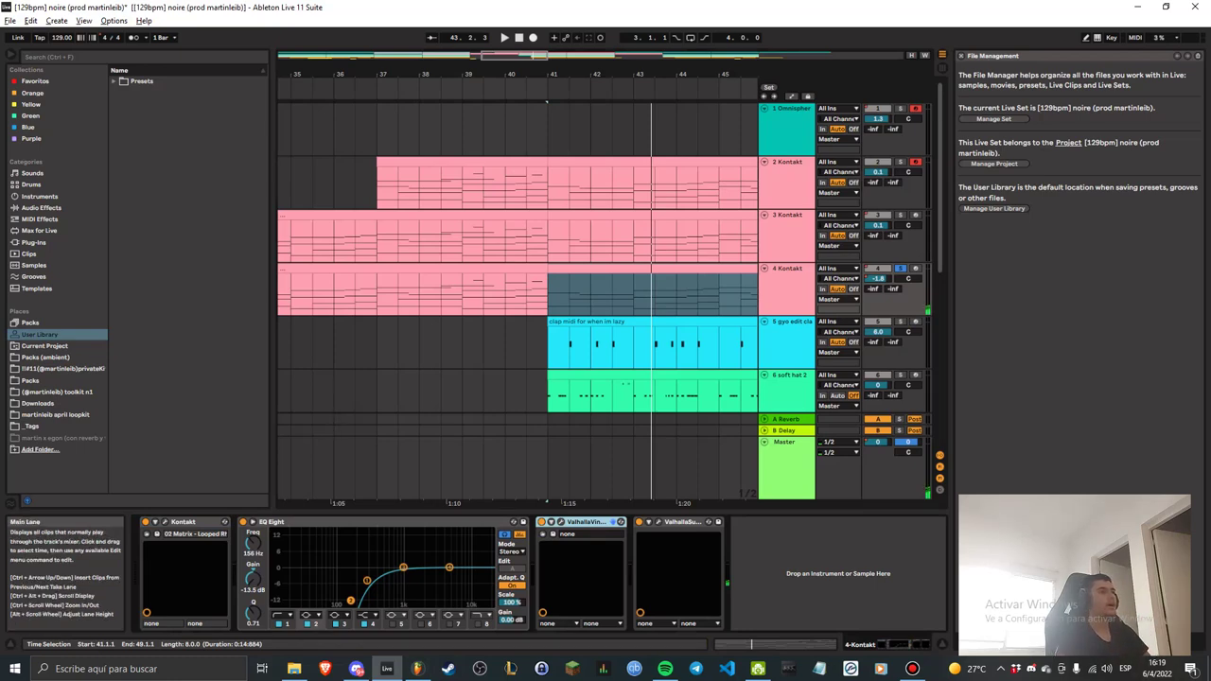
left_click(562, 522)
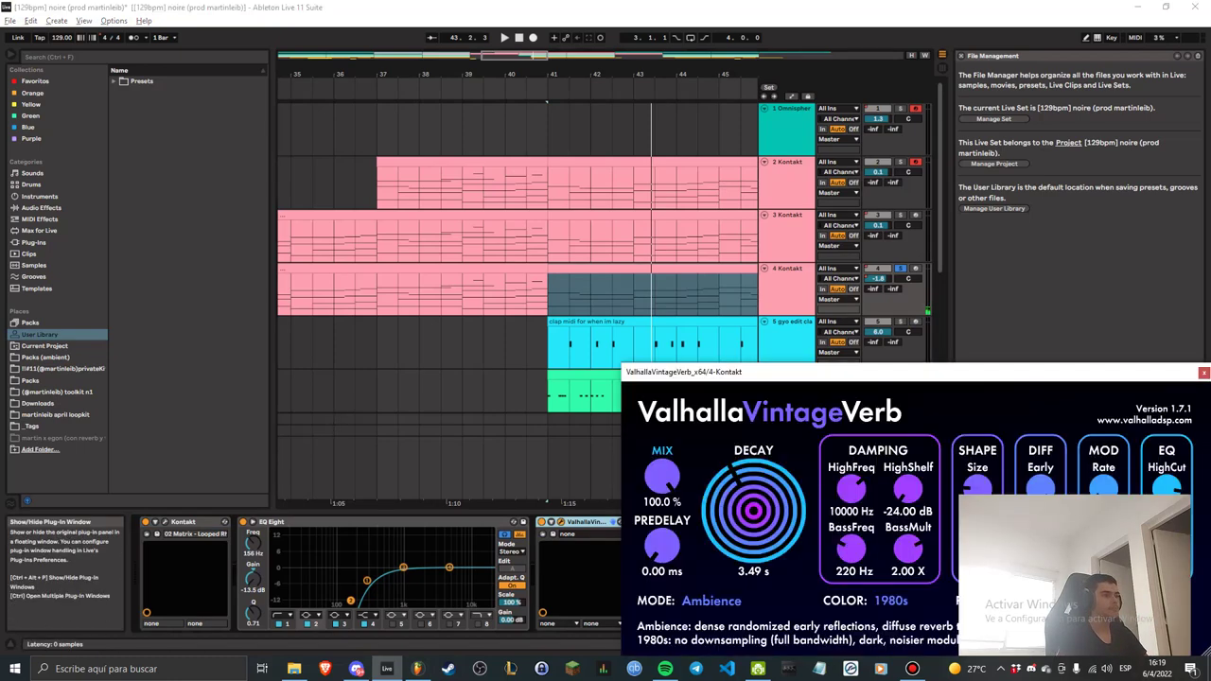
left_click_drag(851, 372, 425, 229)
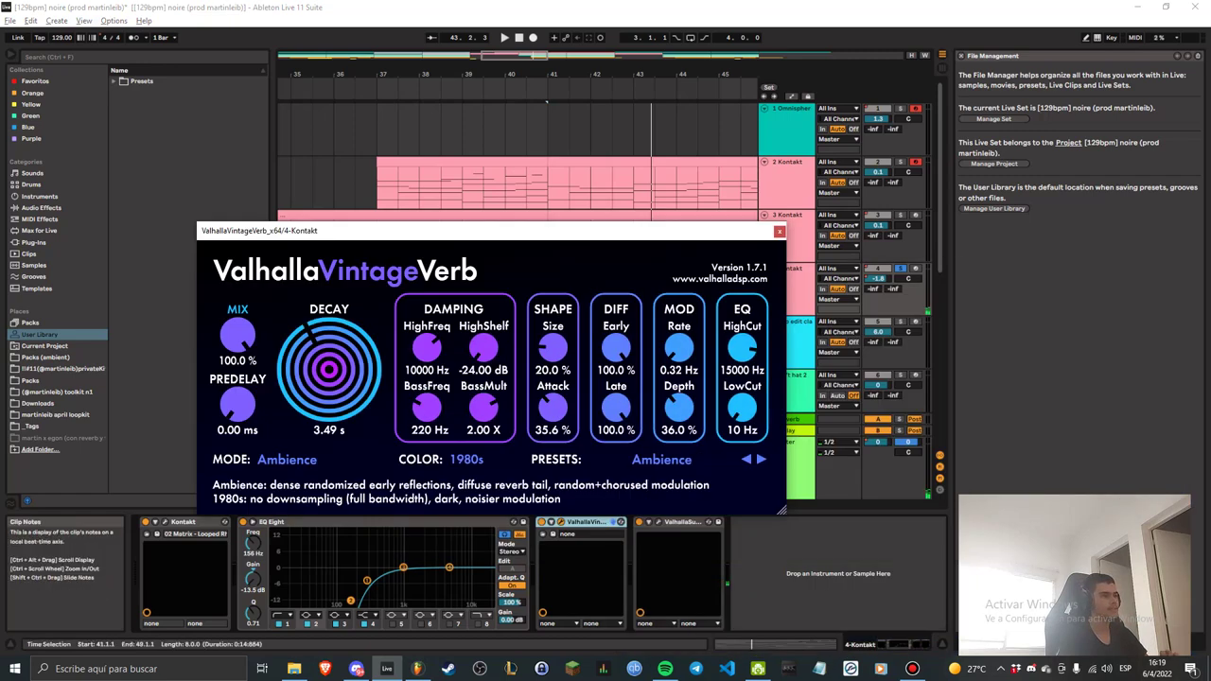
left_click(562, 522)
Load the BensonArizona massive reverb preset in ValhallaSupermassive on the 4 Kontakt track, and close the plug-in window.
left_click(659, 522)
left_click_drag(795, 373, 384, 262)
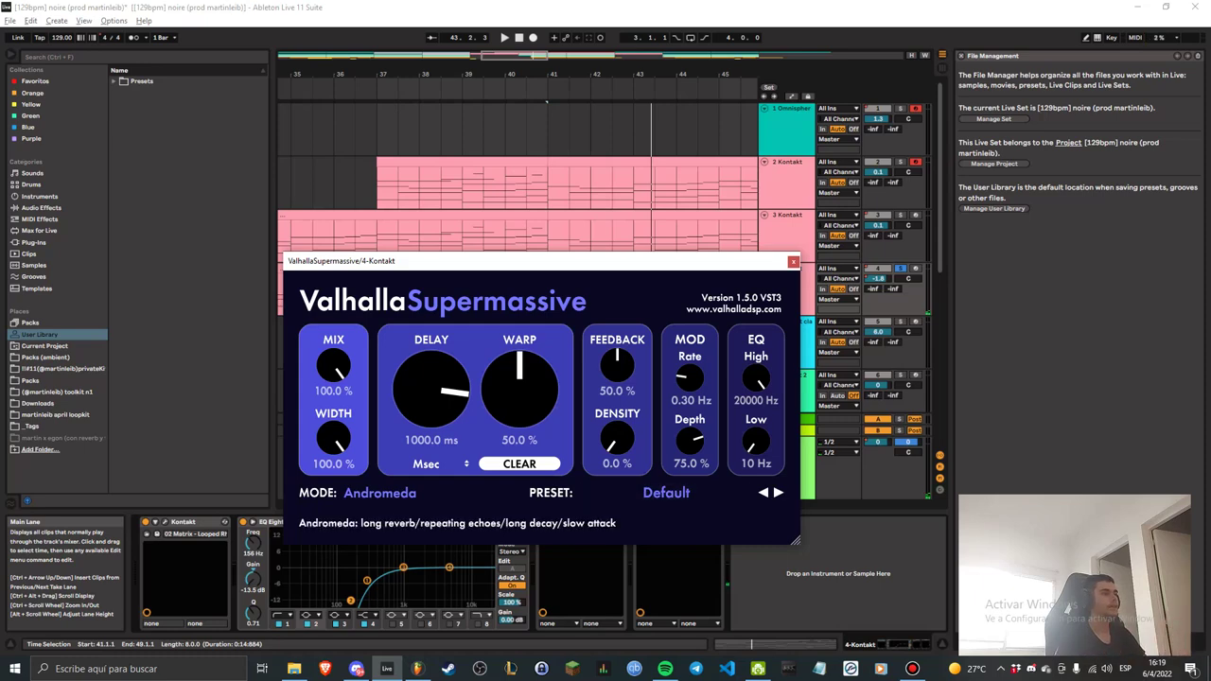
left_click(666, 492)
mouse_move(653, 435)
mouse_move(754, 433)
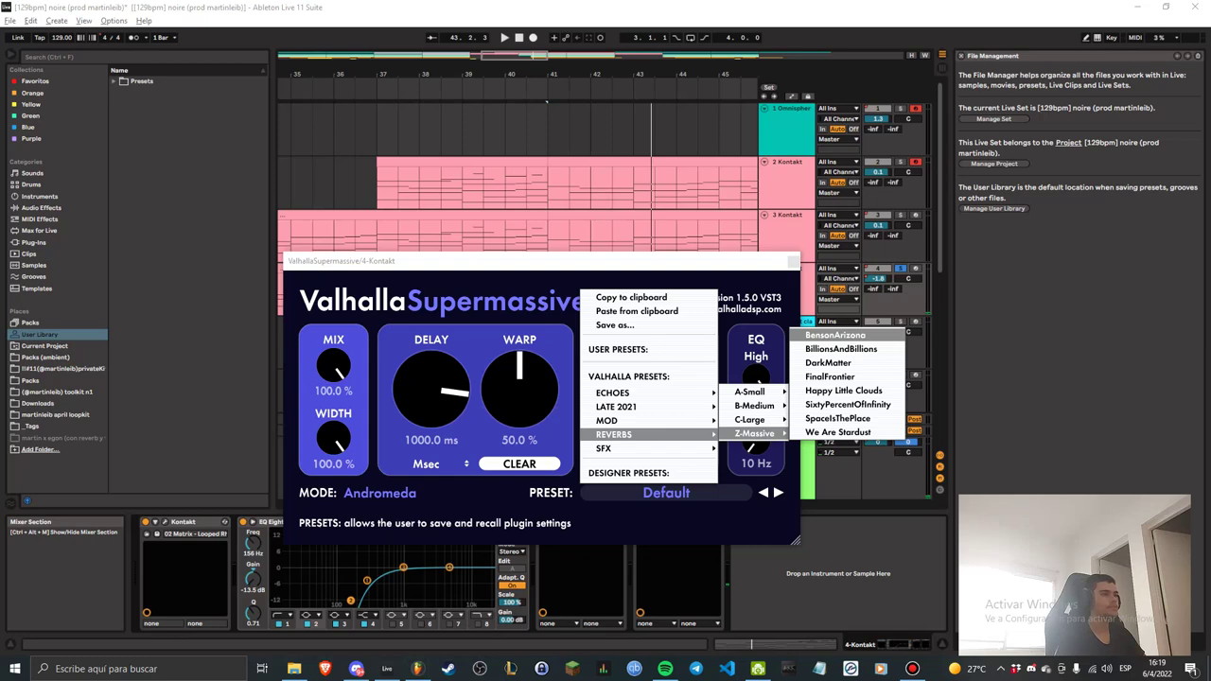
left_click(861, 335)
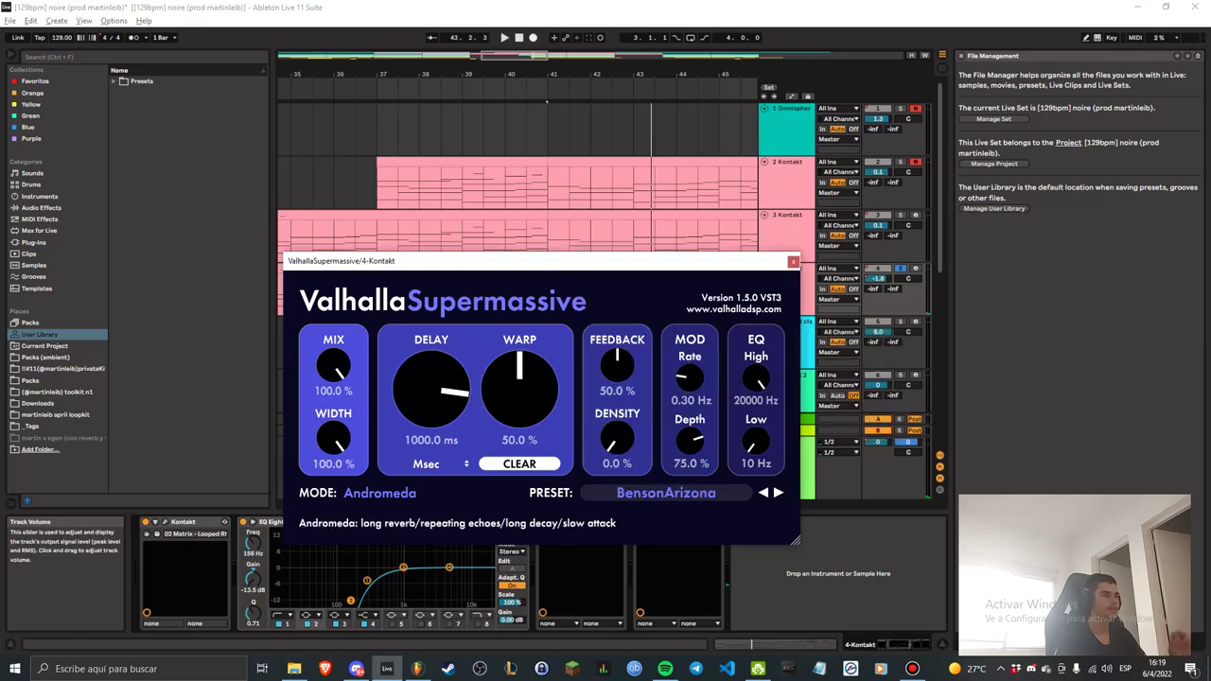
left_click(793, 262)
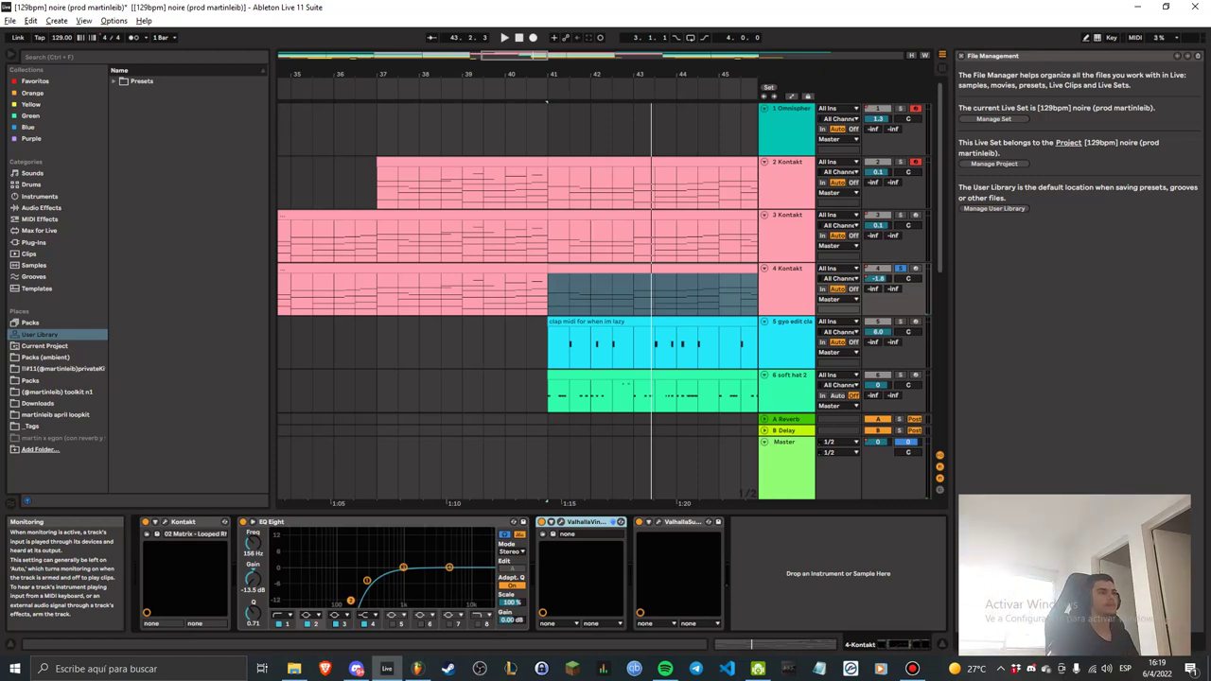
Play the soloed 4 Kontakt track from bar 41, stop playback, and look over the drum and 808 tracks below it.
left_click(653, 269)
key("space")
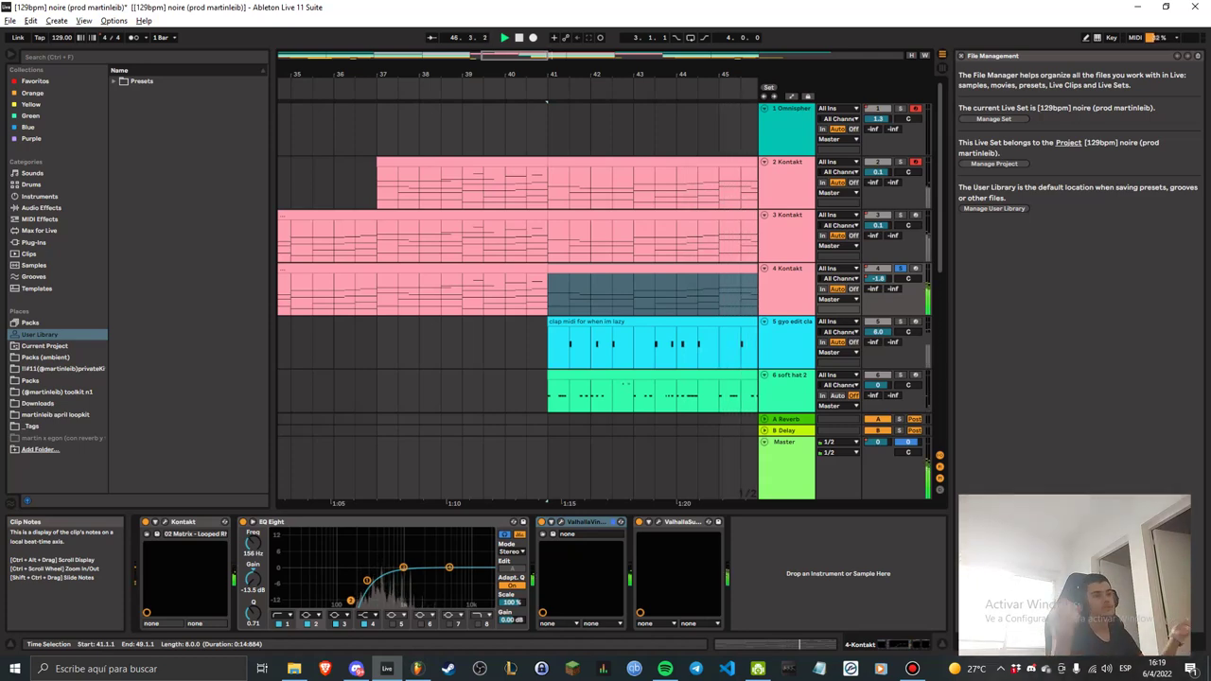
left_click_drag(547, 56, 830, 54)
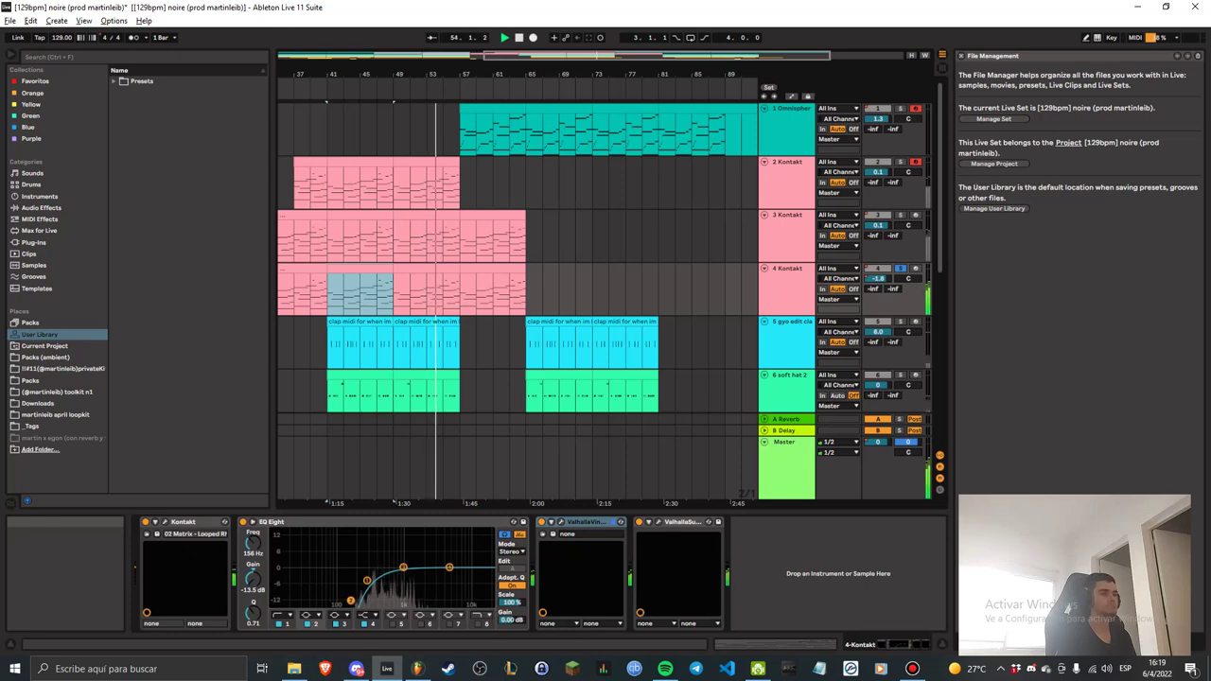
scroll(517, 255, "down", 6)
key("space")
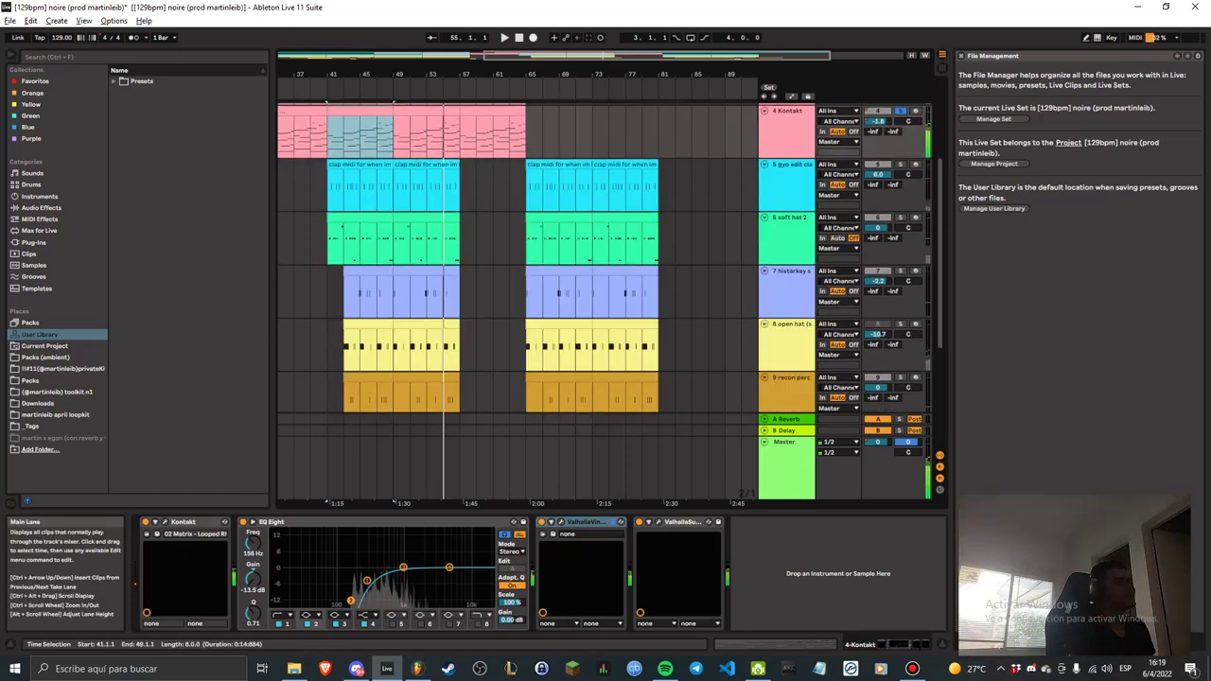
scroll(606, 303, "up", 8)
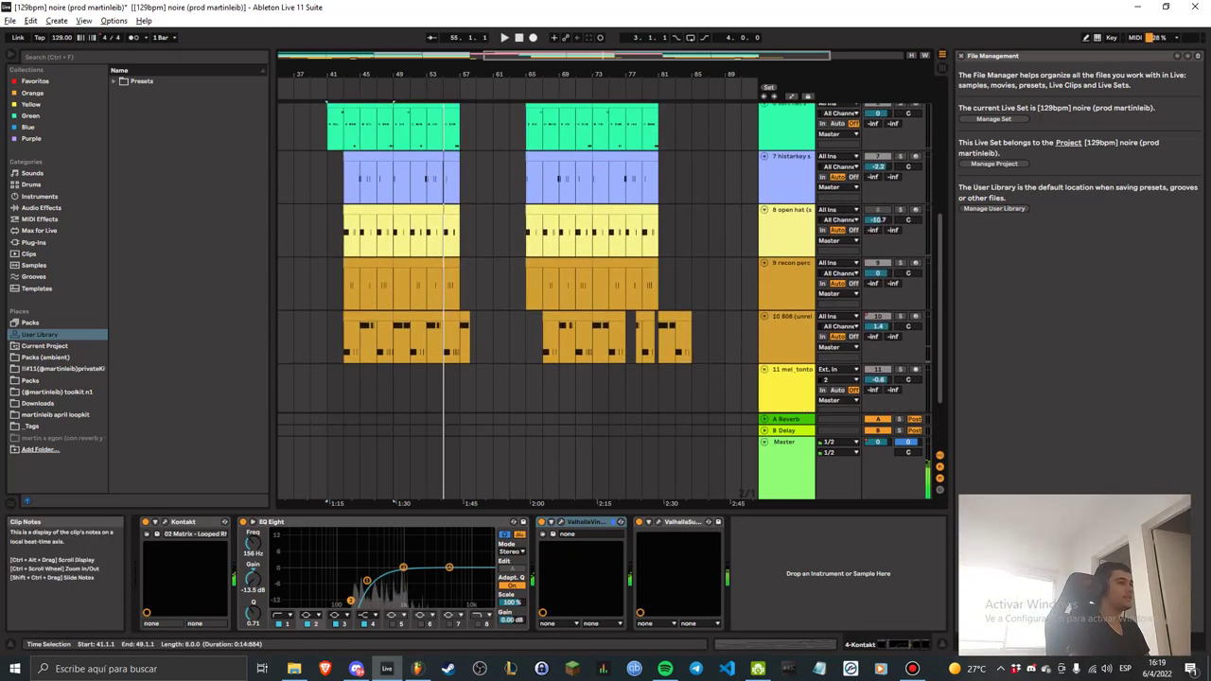
scroll(518, 275, "up", 1)
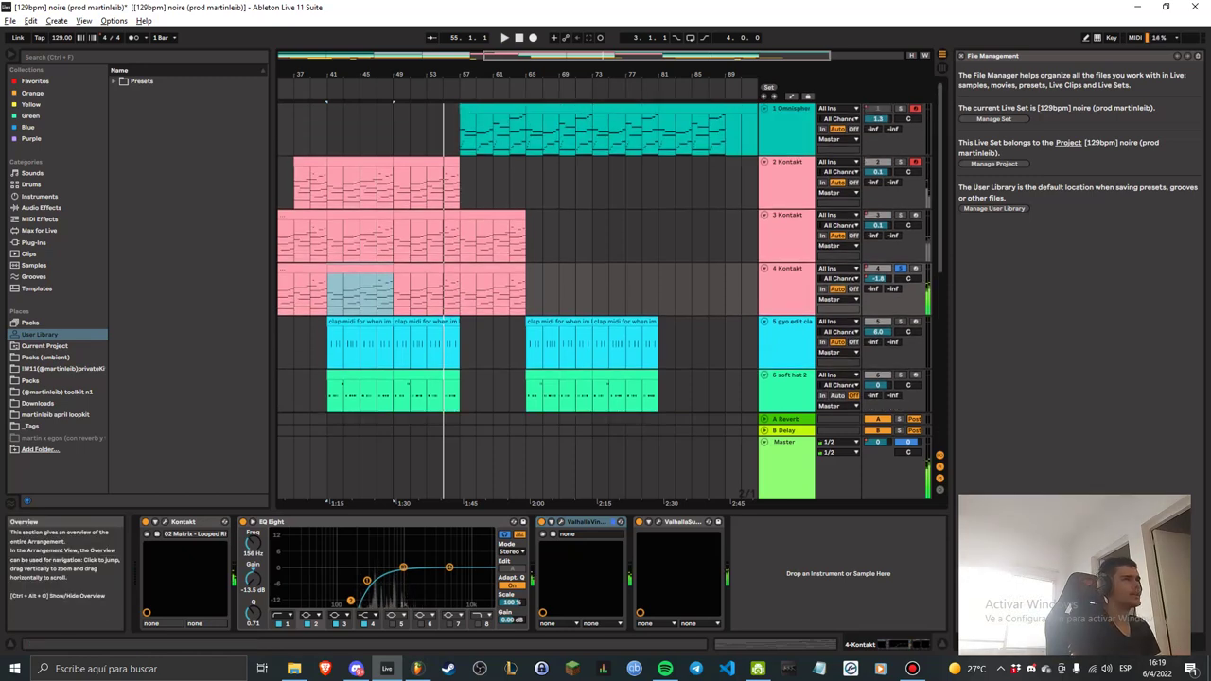
left_click_drag(625, 56, 548, 36)
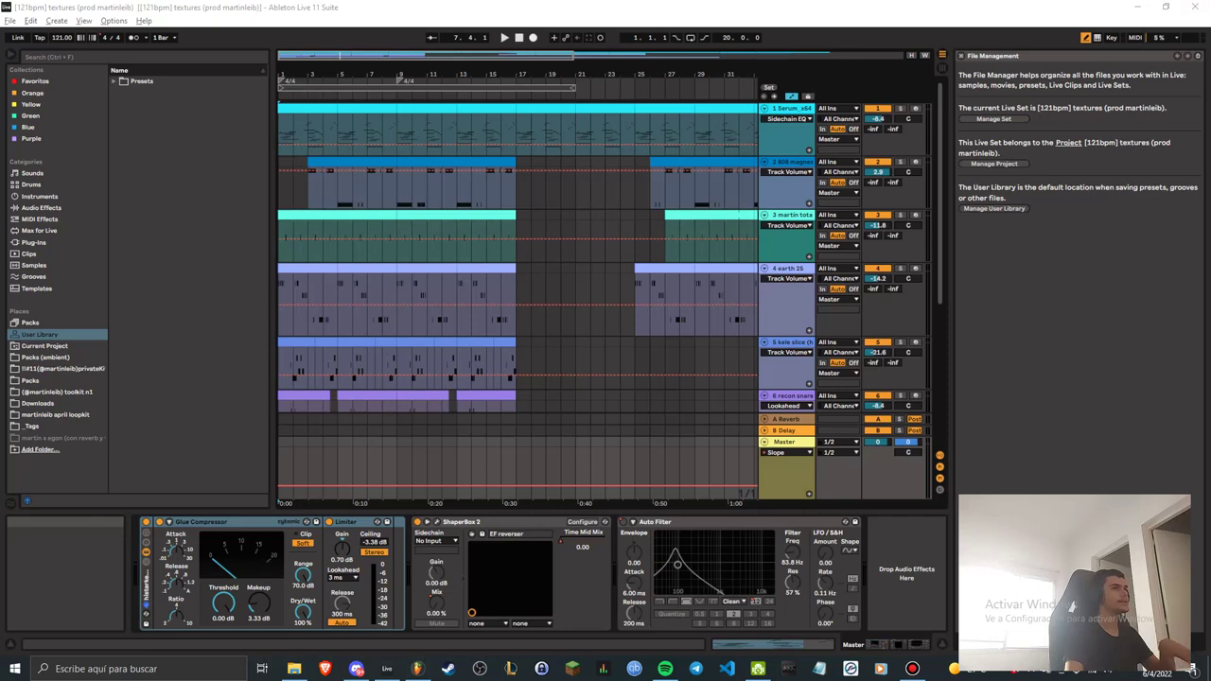
Hide the automation in the 121 bpm textures project and look through its tracks, including the devices on tracks 3 and 4.
key("a")
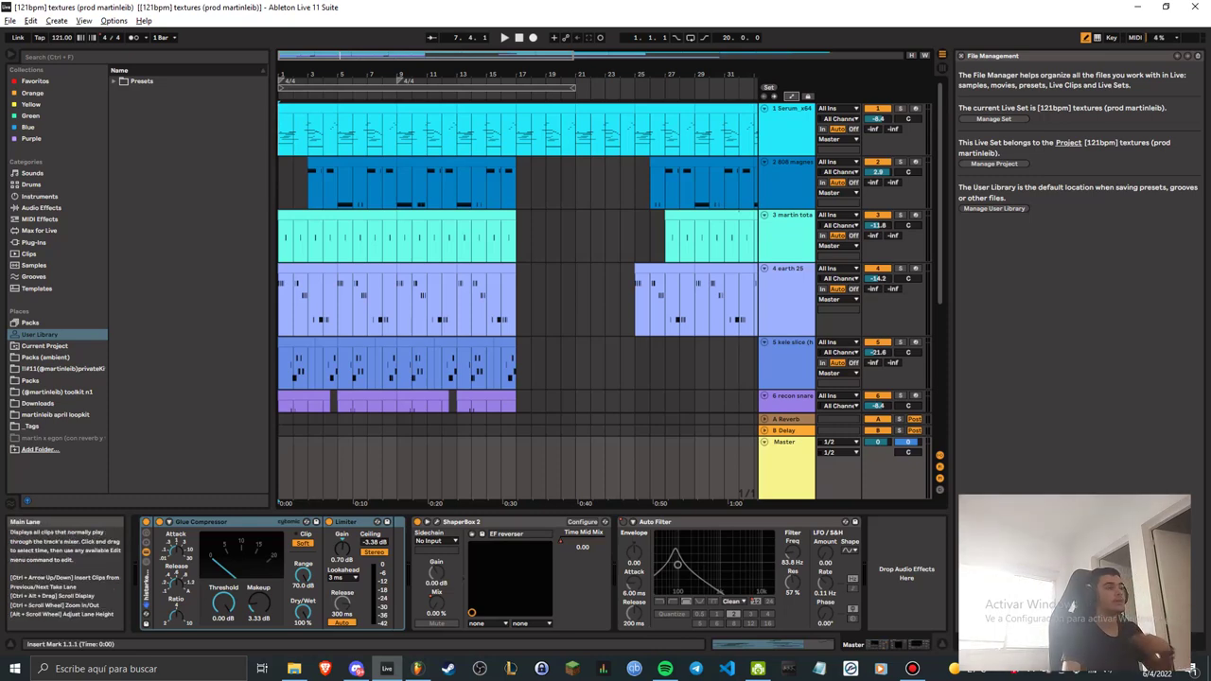
left_click(576, 307)
scroll(576, 307, "down", 3)
scroll(576, 303, "up", 4)
scroll(576, 302, "down", 1)
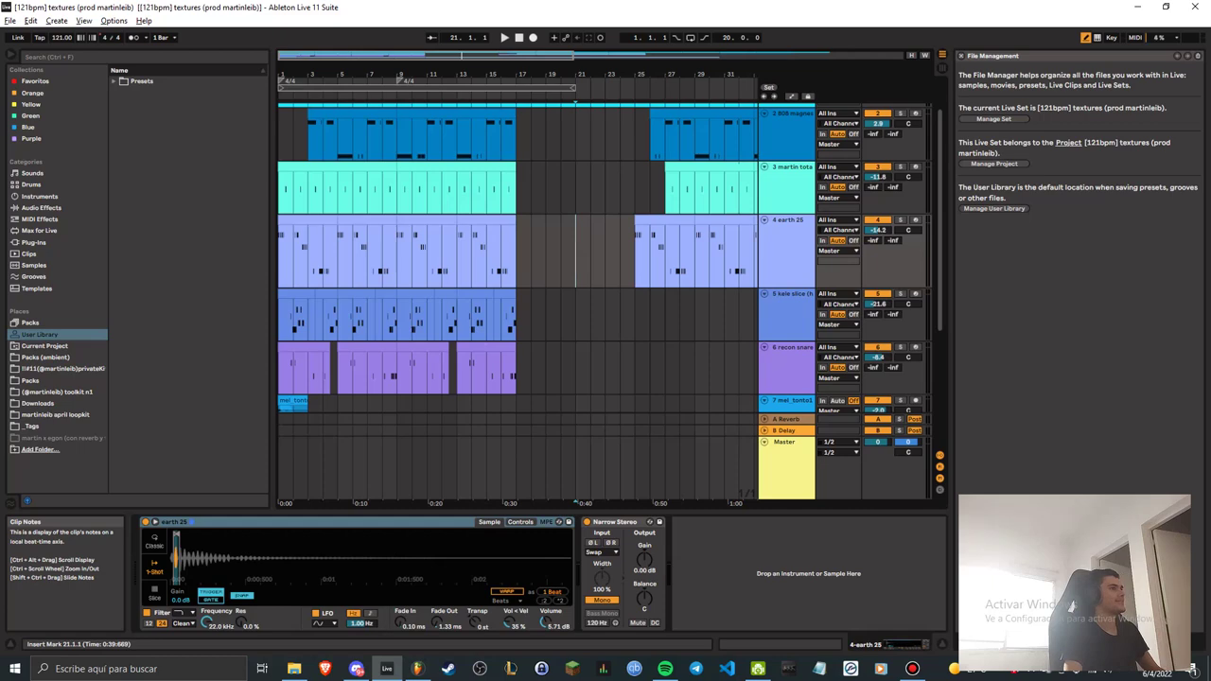
left_click(473, 166)
left_click(859, 644)
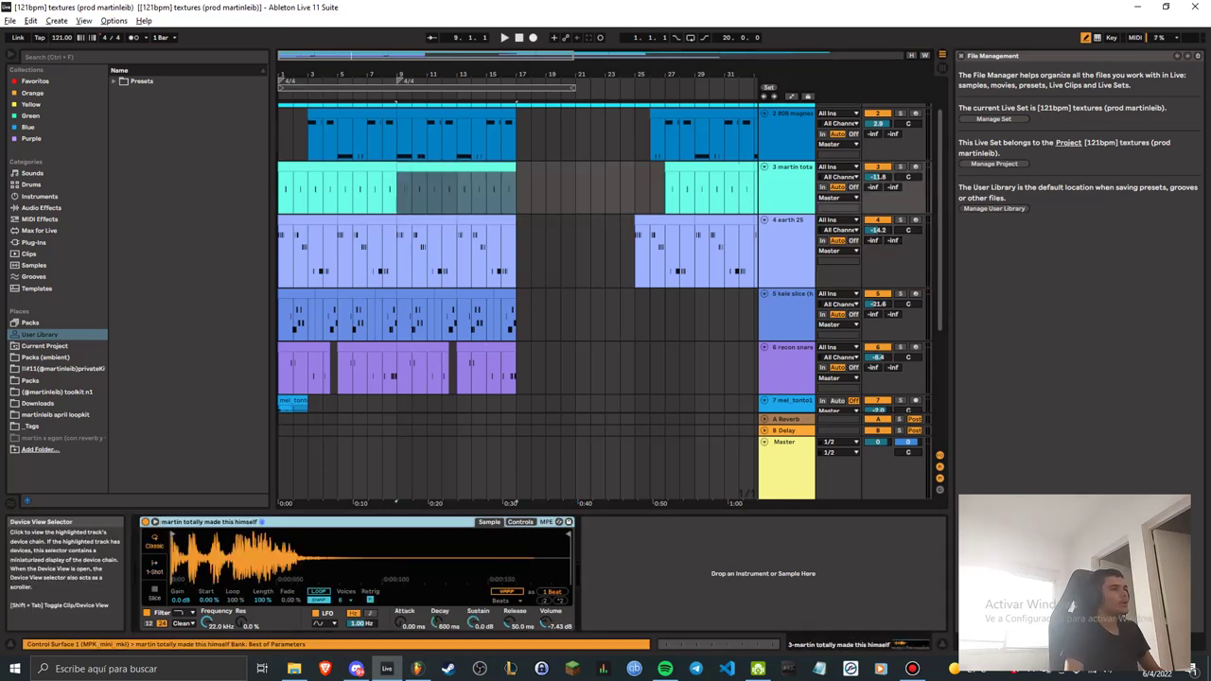
left_click(546, 252)
scroll(546, 253, "up", 3)
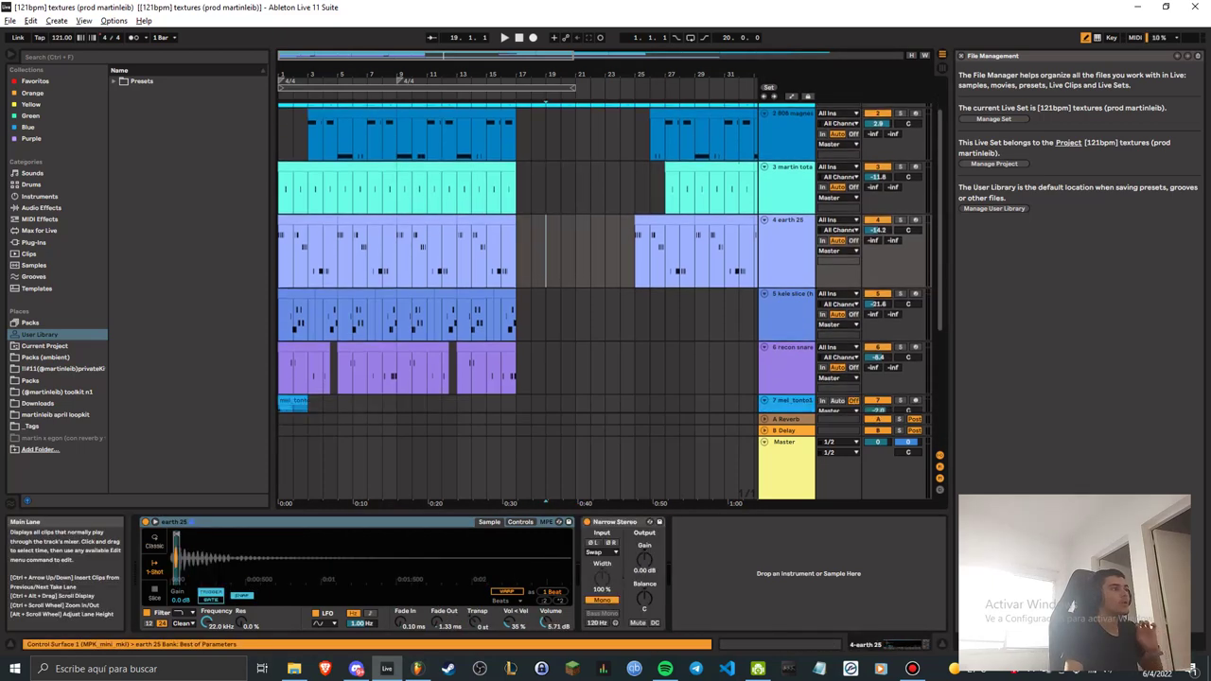
scroll(546, 253, "down", 10)
scroll(546, 252, "up", 8)
scroll(546, 253, "down", 8)
scroll(546, 253, "up", 11)
Play the textures beat from the beginning while looking over its tracks, and stop playback.
left_click(518, 38)
left_click(504, 38)
scroll(518, 256, "down", 4)
scroll(516, 303, "down", 4)
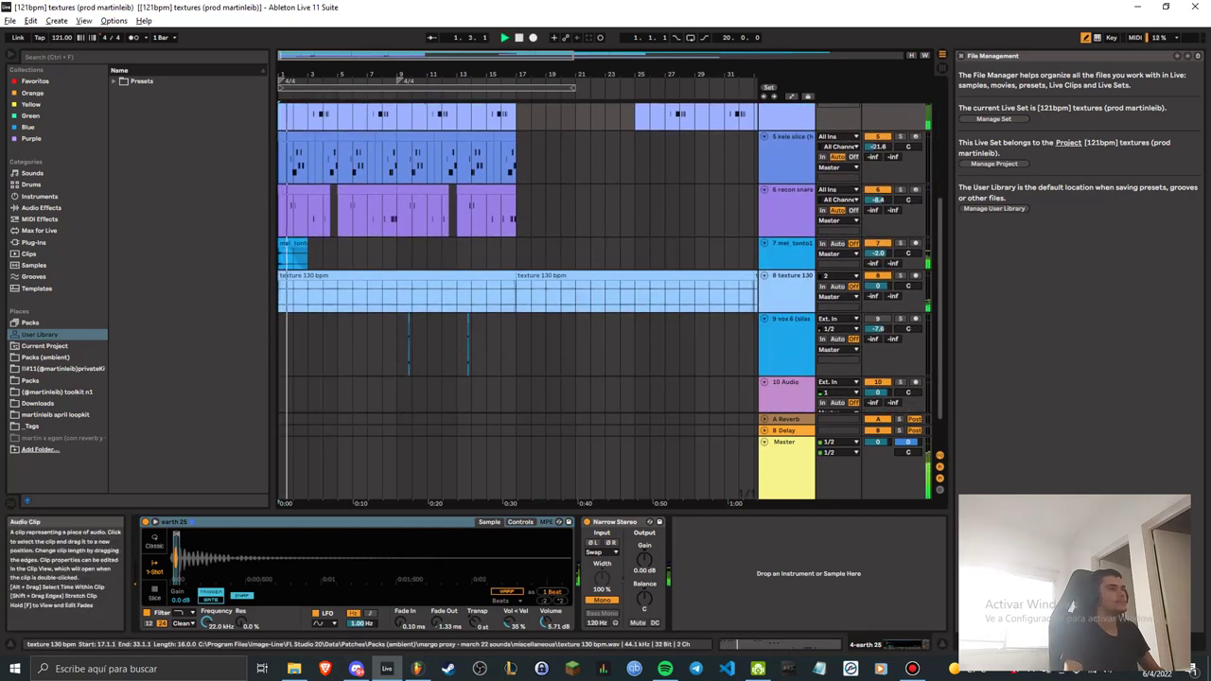
scroll(516, 303, "up", 4)
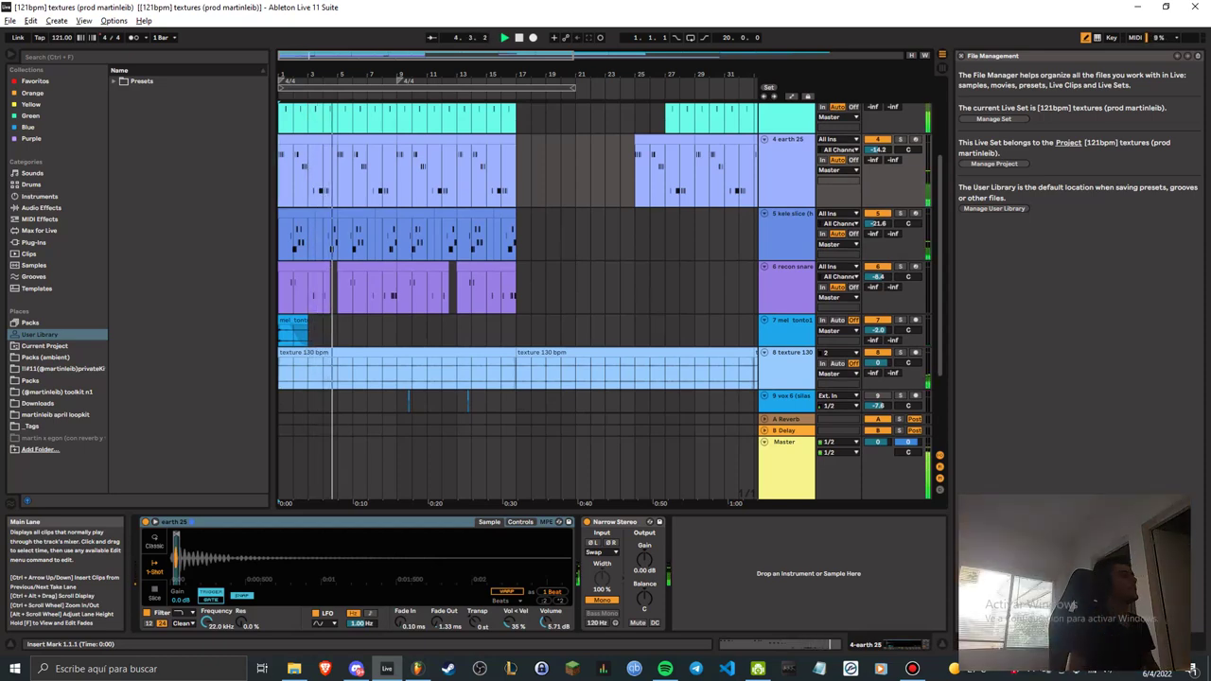
left_click(606, 331)
scroll(606, 331, "up", 4)
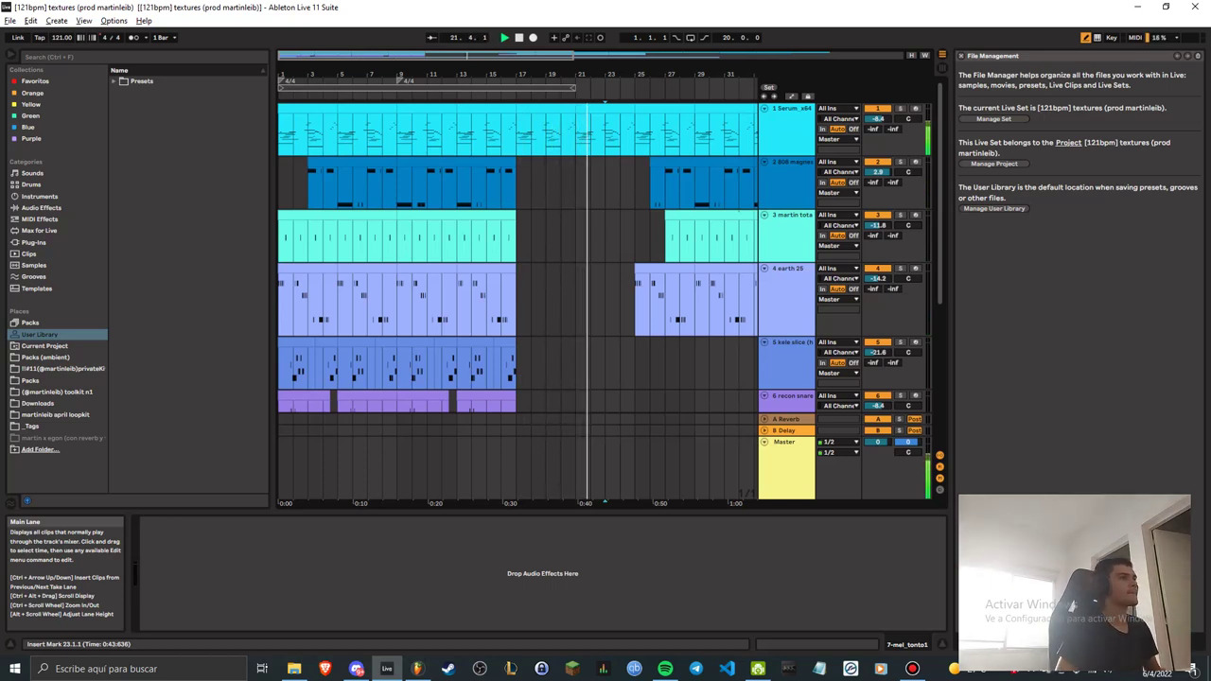
left_click(519, 36)
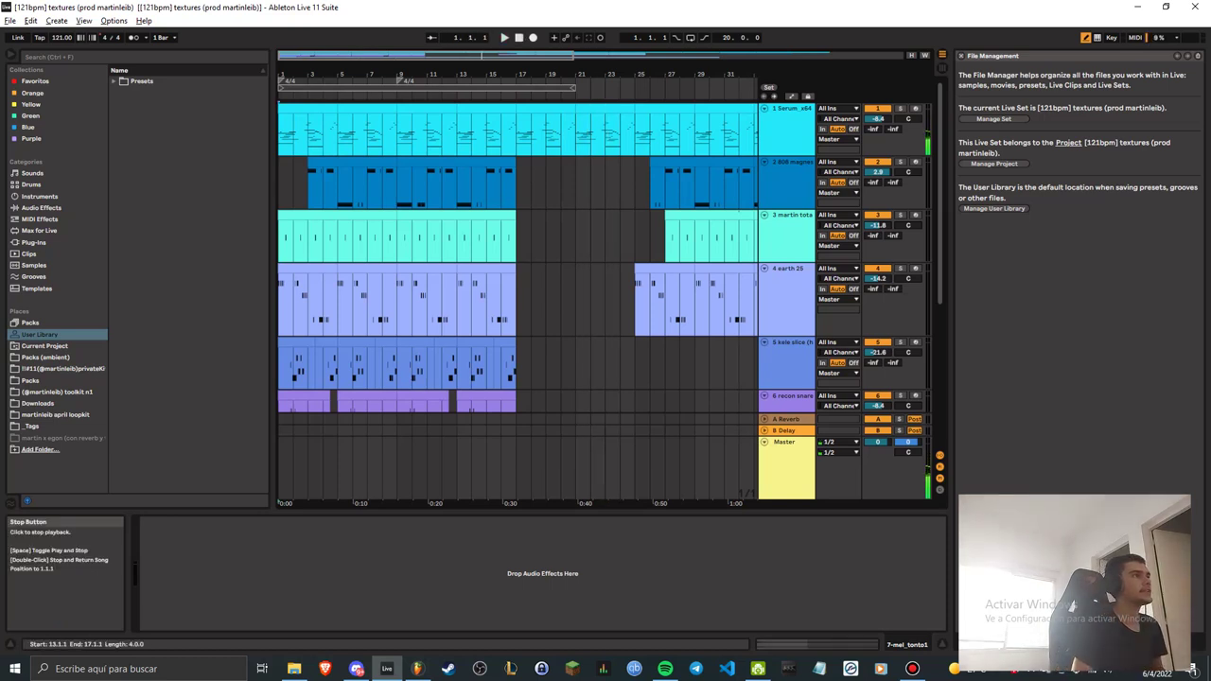
Select the Serum clip at bar 13 and bypass Timeless 3, Portal, ValhallaShimmer, soothe2 and Compressor on its track.
left_click(487, 133)
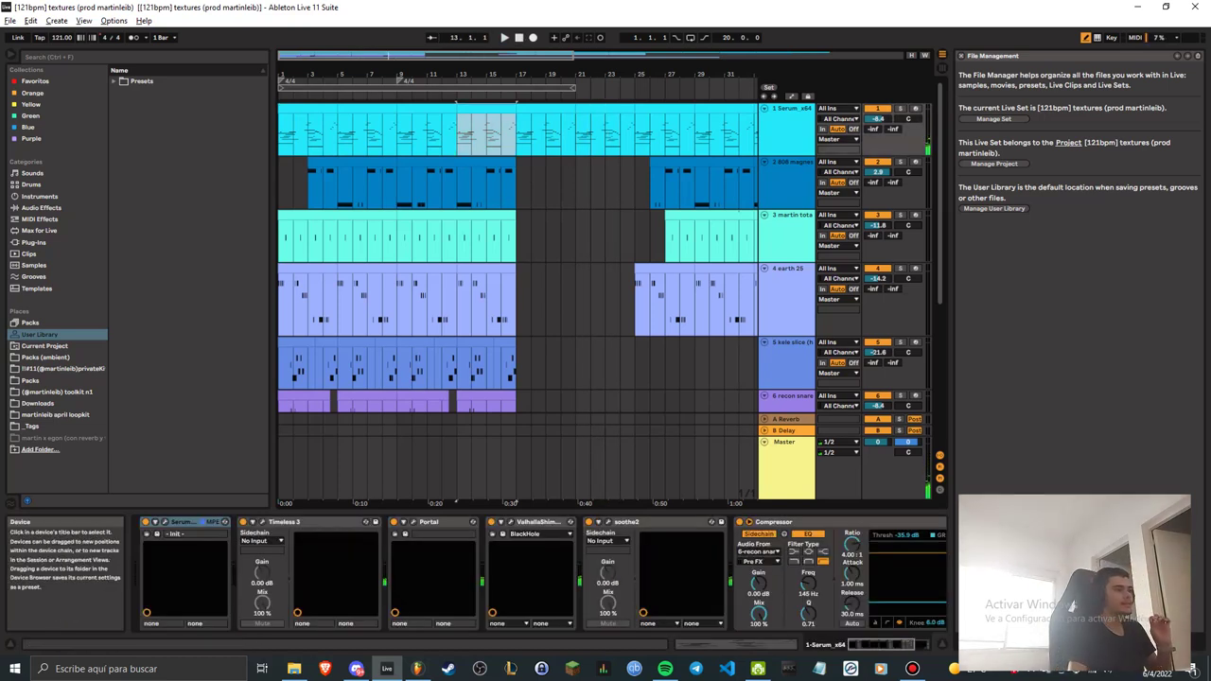
left_click_drag(885, 644, 900, 645)
left_click_drag(900, 645, 885, 644)
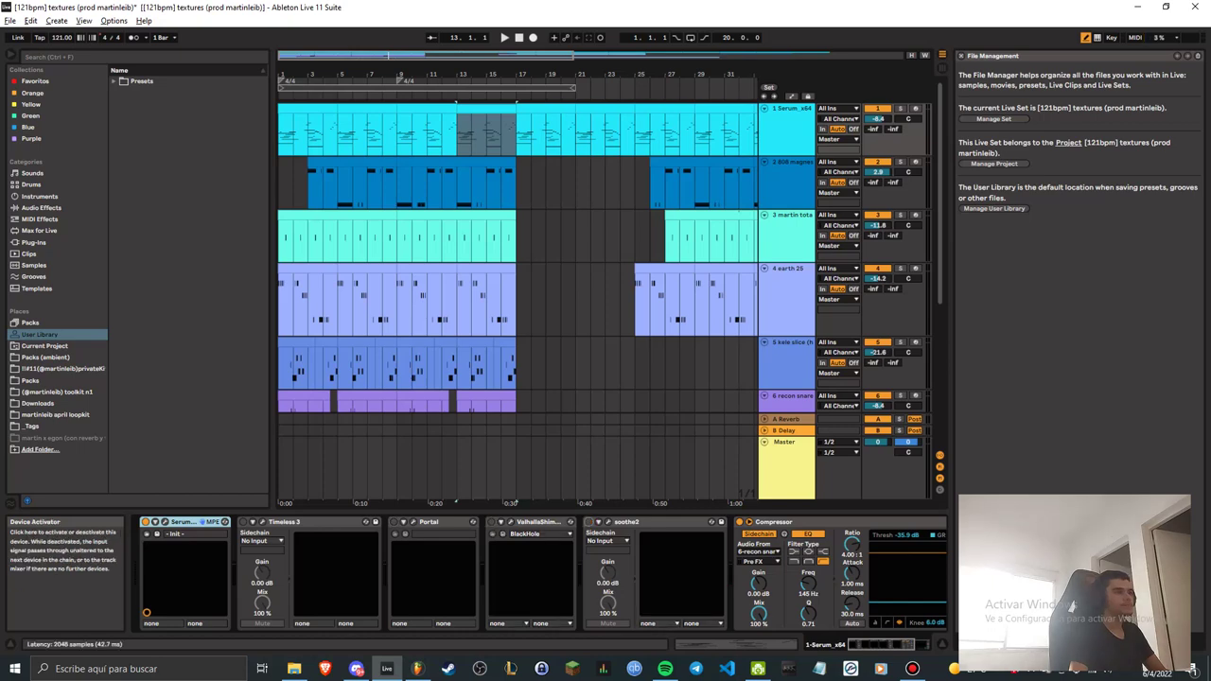
mouse_move(882, 645)
left_mouse_down()
mouse_move(904, 645)
mouse_move(879, 645)
left_mouse_up()
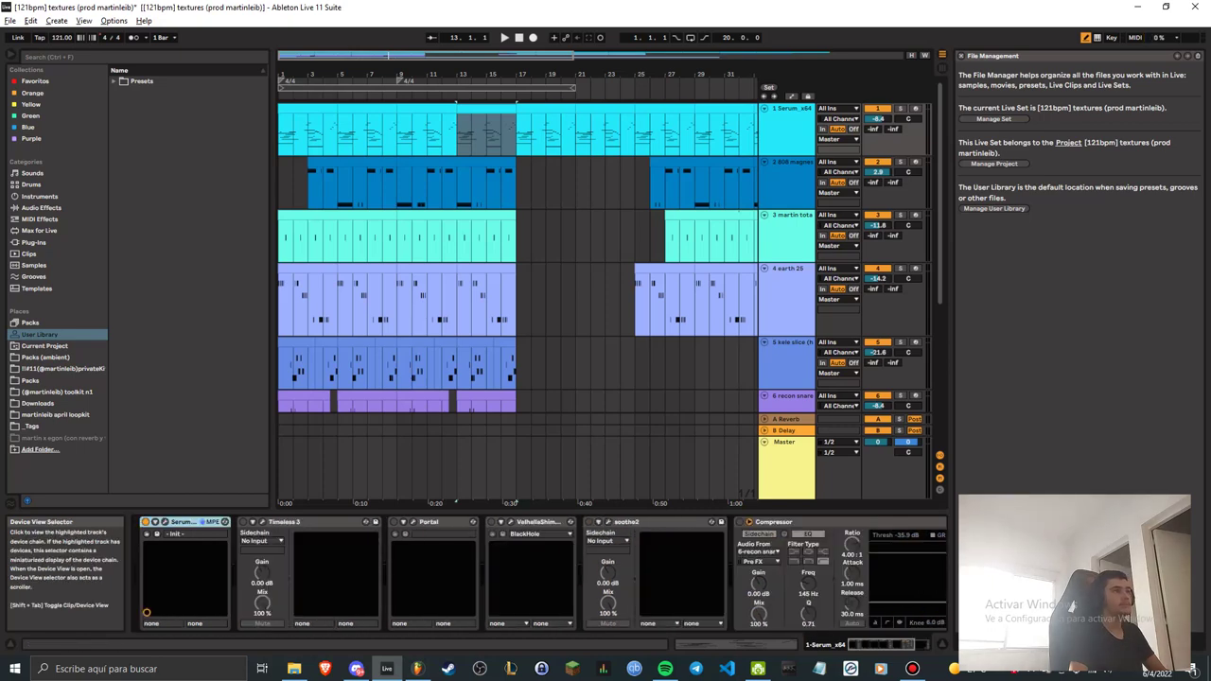
Open Serum on the first track and review its FX and OSC pages.
left_click(546, 109)
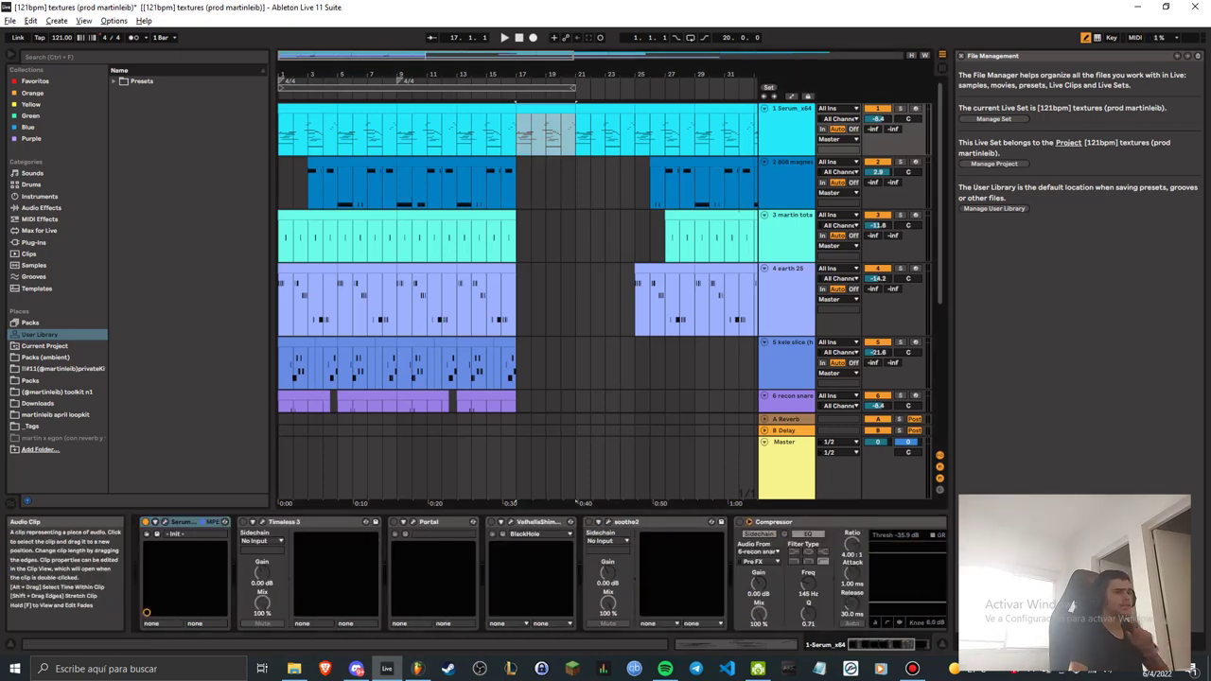
left_click(165, 522)
left_click_drag(746, 188, 438, 122)
left_click(494, 156)
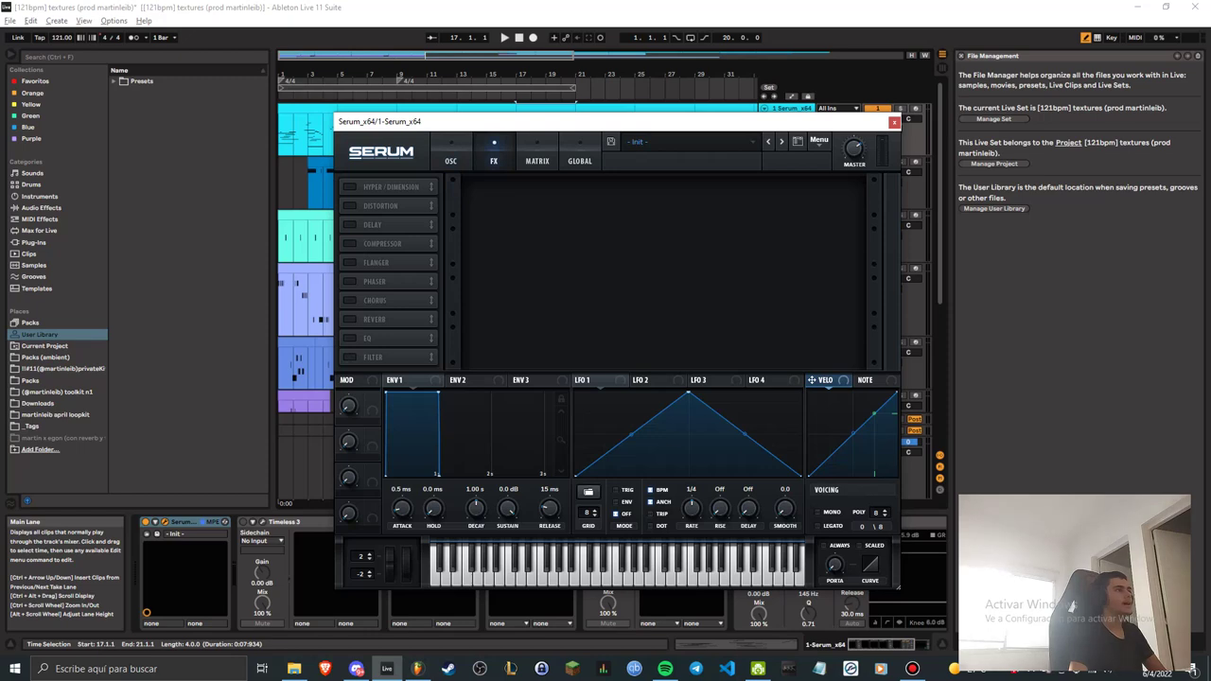
left_click(451, 156)
Open the Serum clip at bar 13 in the note editor, play its track soloed, and close the Serum window.
double_click(484, 108)
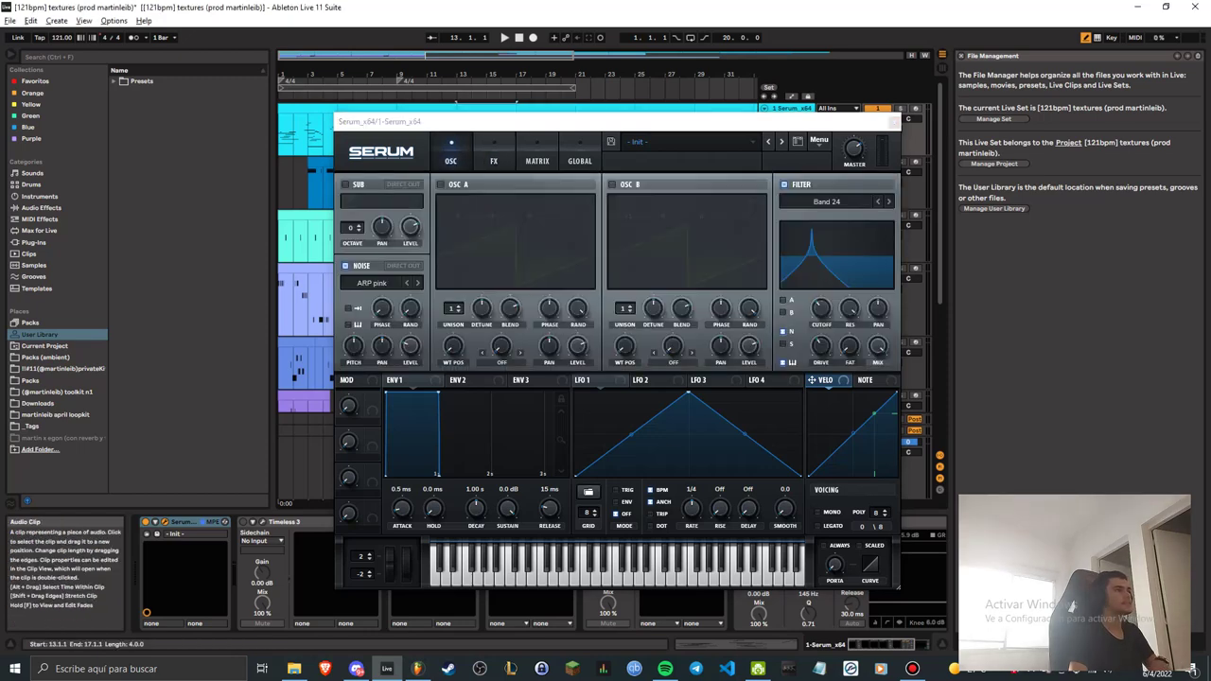
key("space")
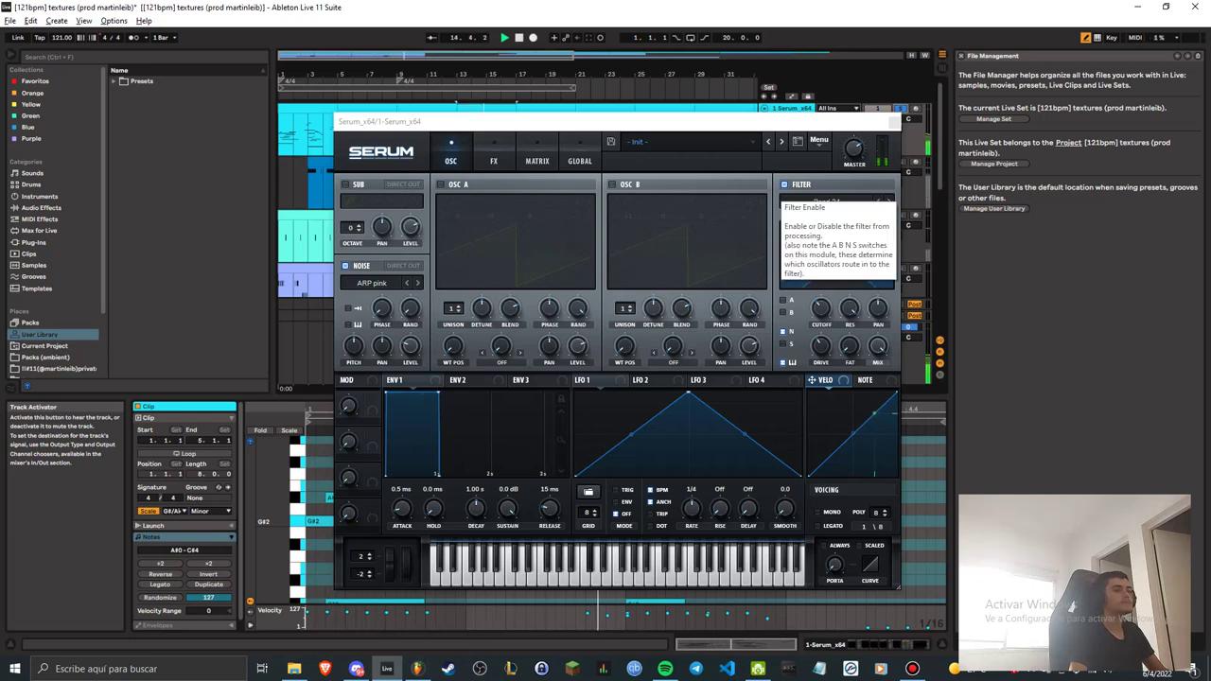
left_click_drag(740, 129, 475, 24)
scroll(813, 511, "down", 4)
right_click(815, 482)
left_click(809, 486)
scroll(809, 501, "up", 1)
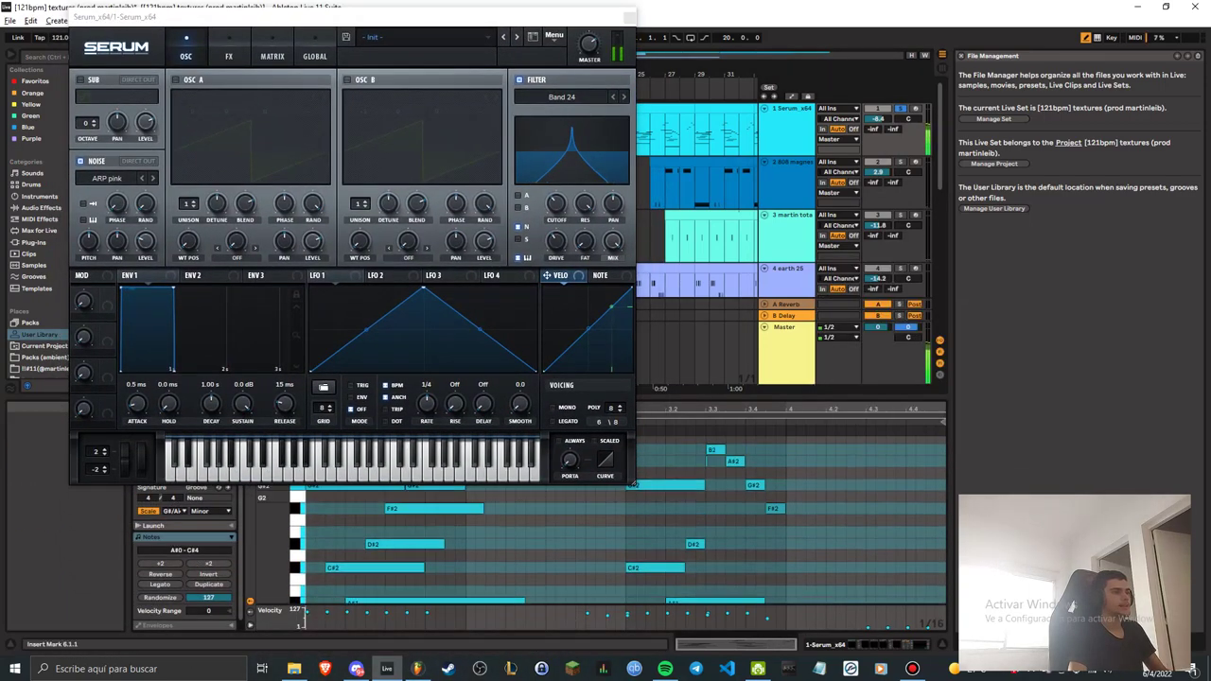
left_click(629, 17)
Enlarge the note editor to examine the Serum clip's notes over the full pitch range, and shrink the editor again.
scroll(615, 520, "down", 1)
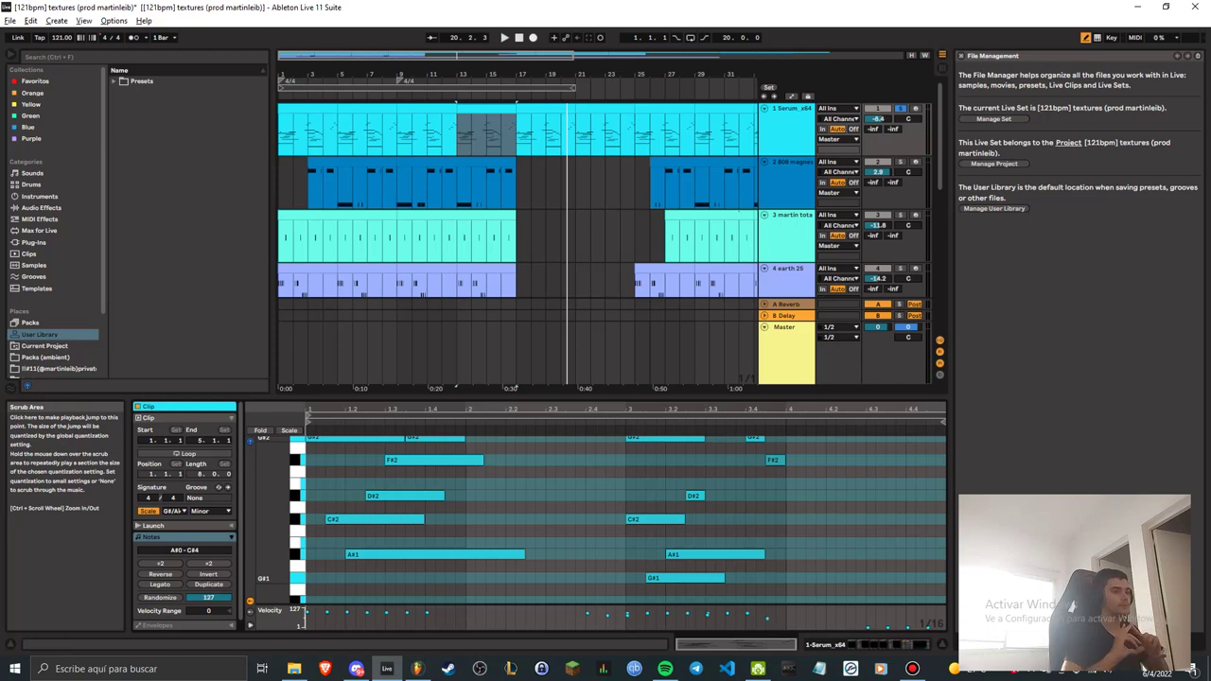
scroll(454, 485, "down", 4)
scroll(455, 485, "up", 4)
left_click_drag(270, 492, 245, 514)
scroll(454, 511, "up", 3)
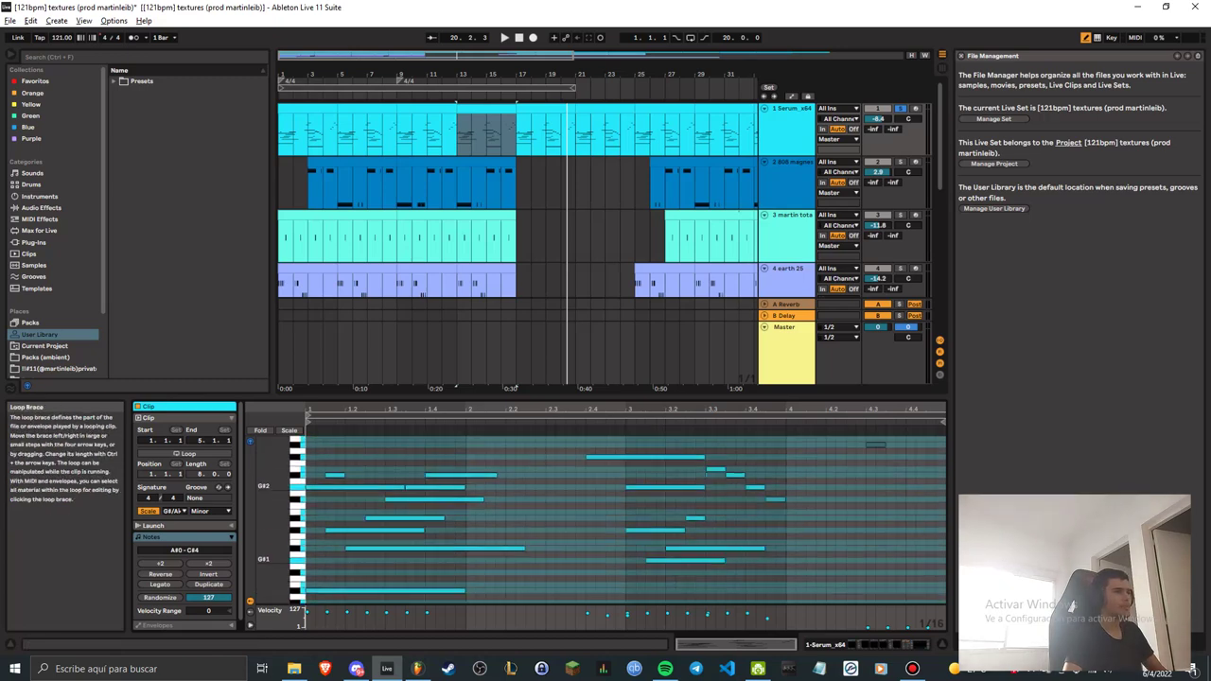
left_click_drag(455, 397, 454, 278)
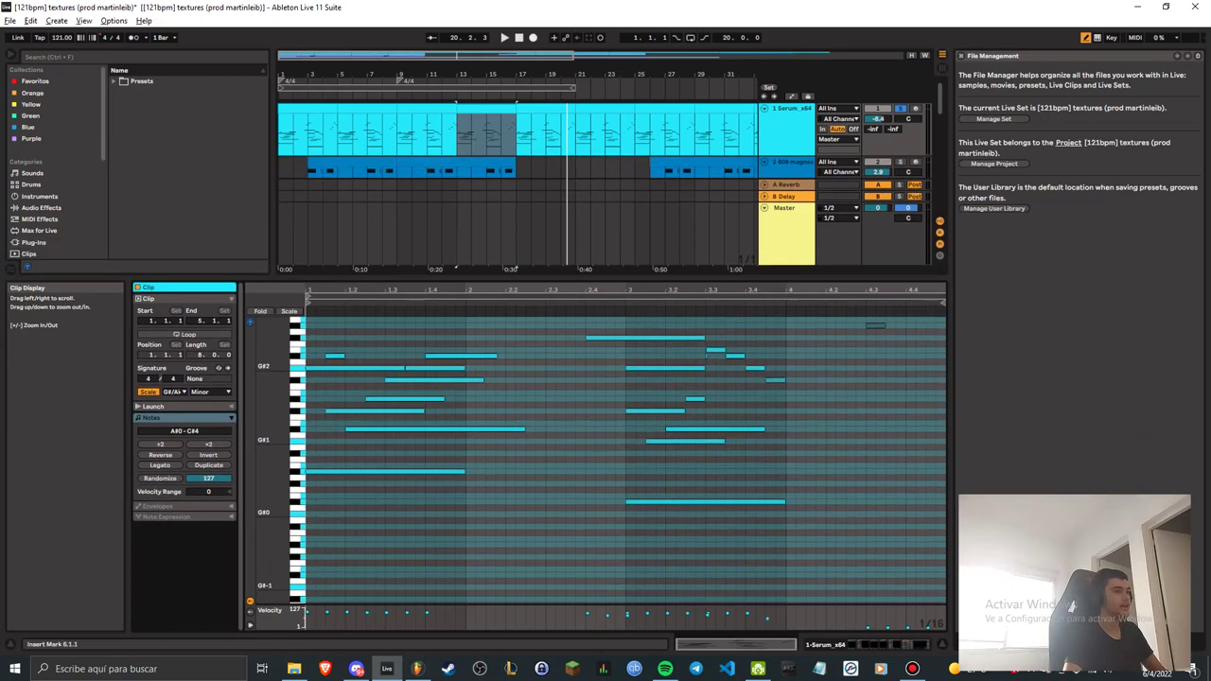
scroll(454, 410, "up", 5)
scroll(263, 415, "up", 1)
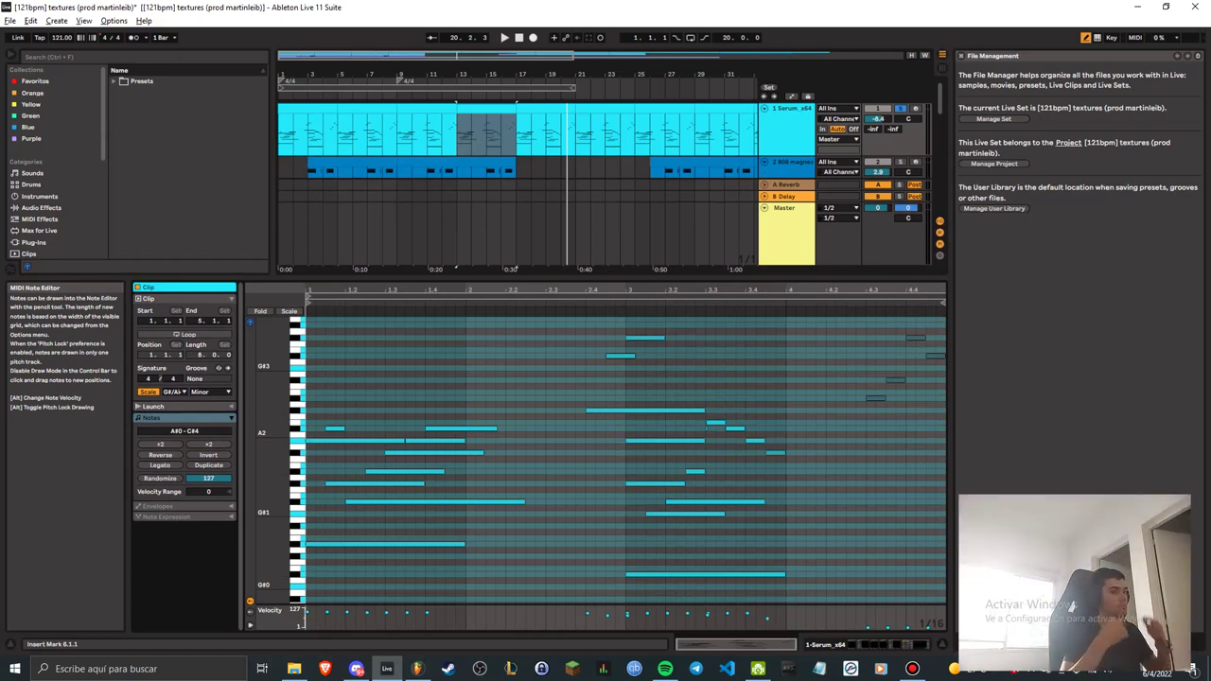
scroll(625, 477, "down", 1)
scroll(624, 477, "up", 1)
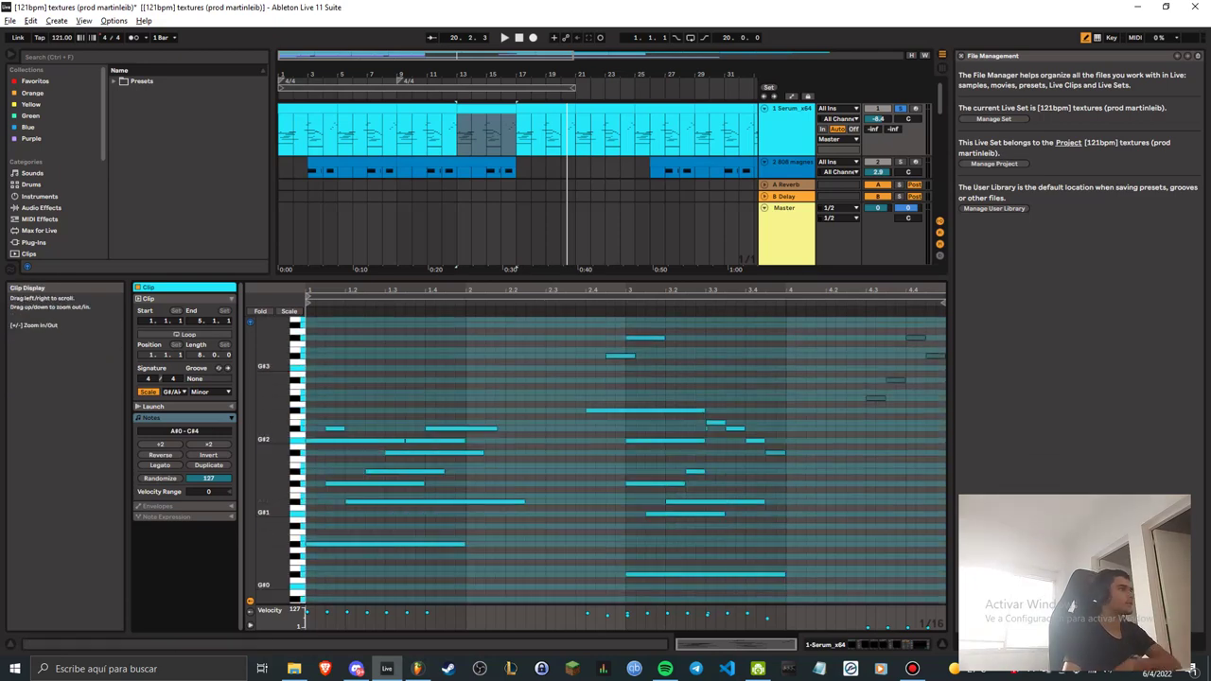
left_click_drag(605, 277, 606, 426)
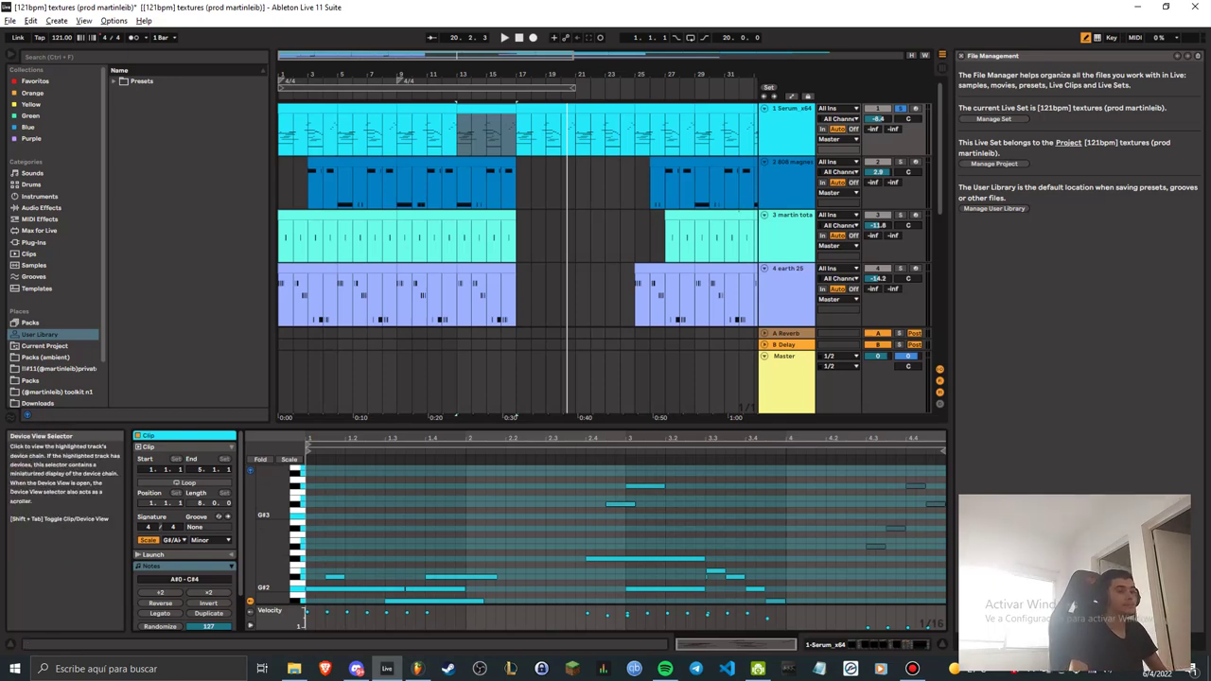
Open Serum on the first track, play the soloed track, and bring the Serum clip's notes back into view.
key("shift+Tab")
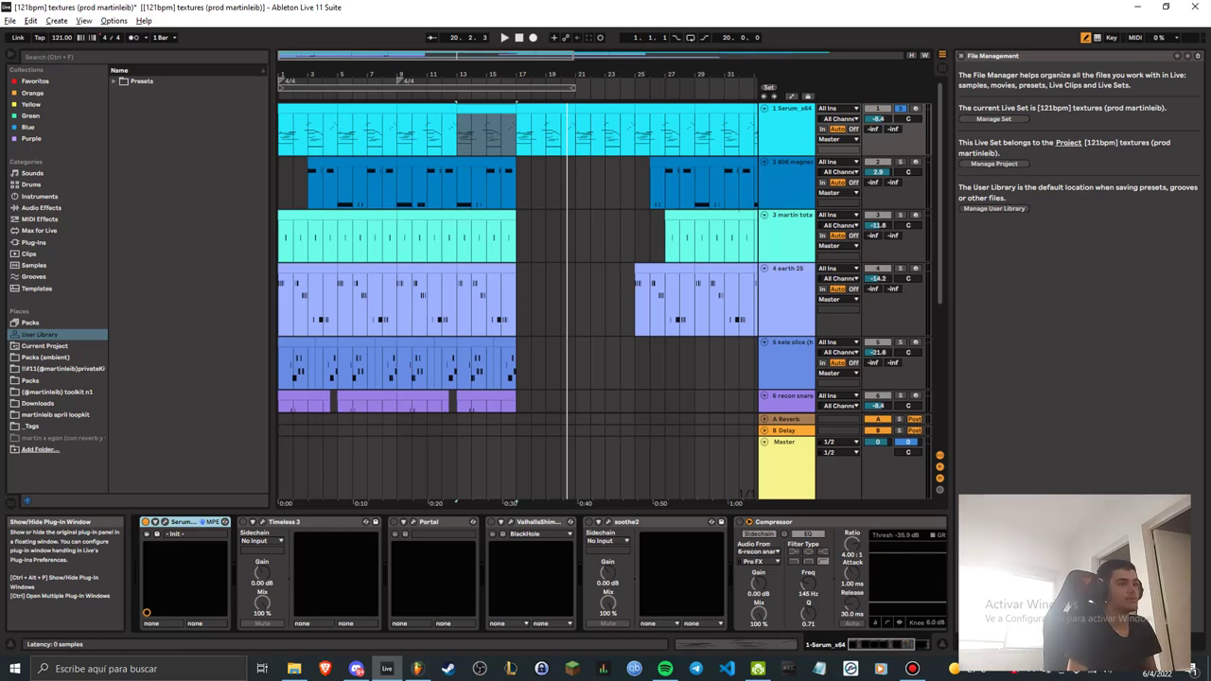
left_click(155, 522)
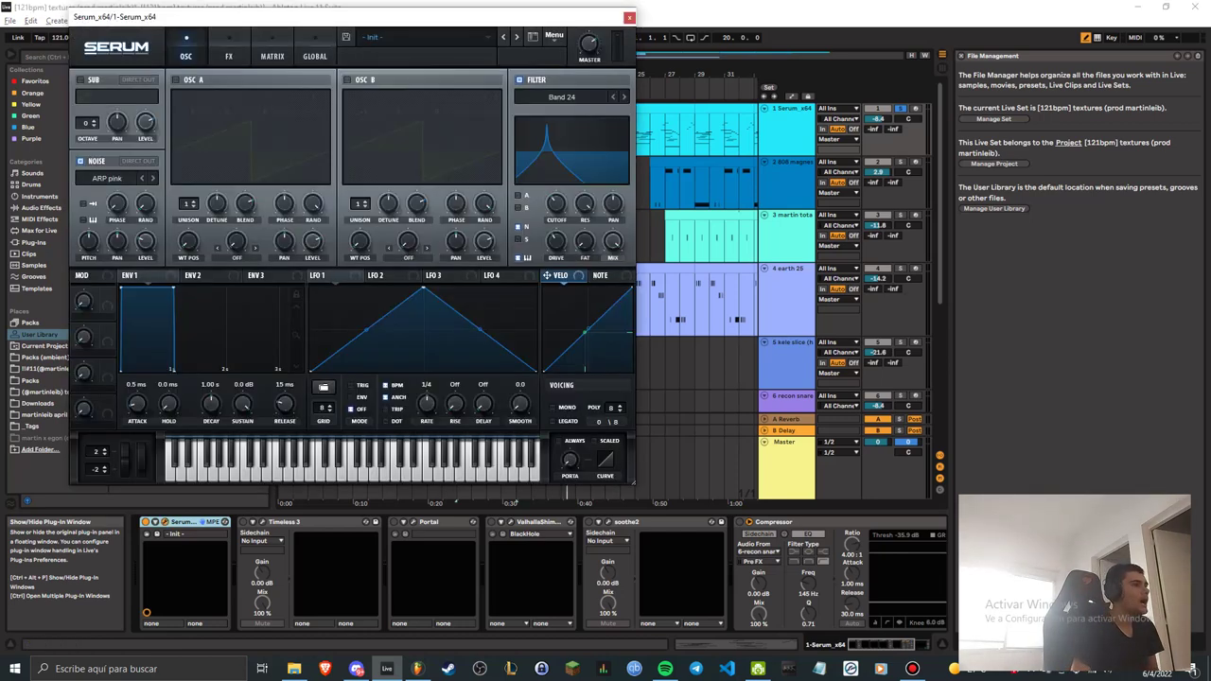
left_click_drag(345, 66, 568, 66)
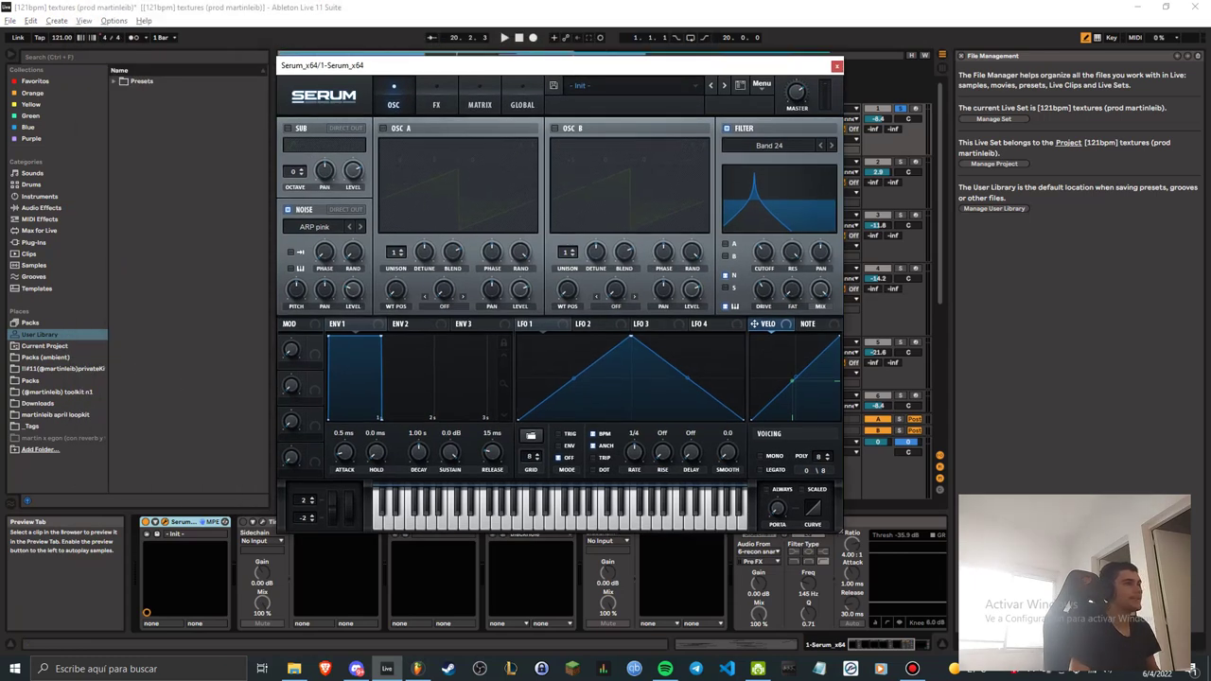
left_click(504, 38)
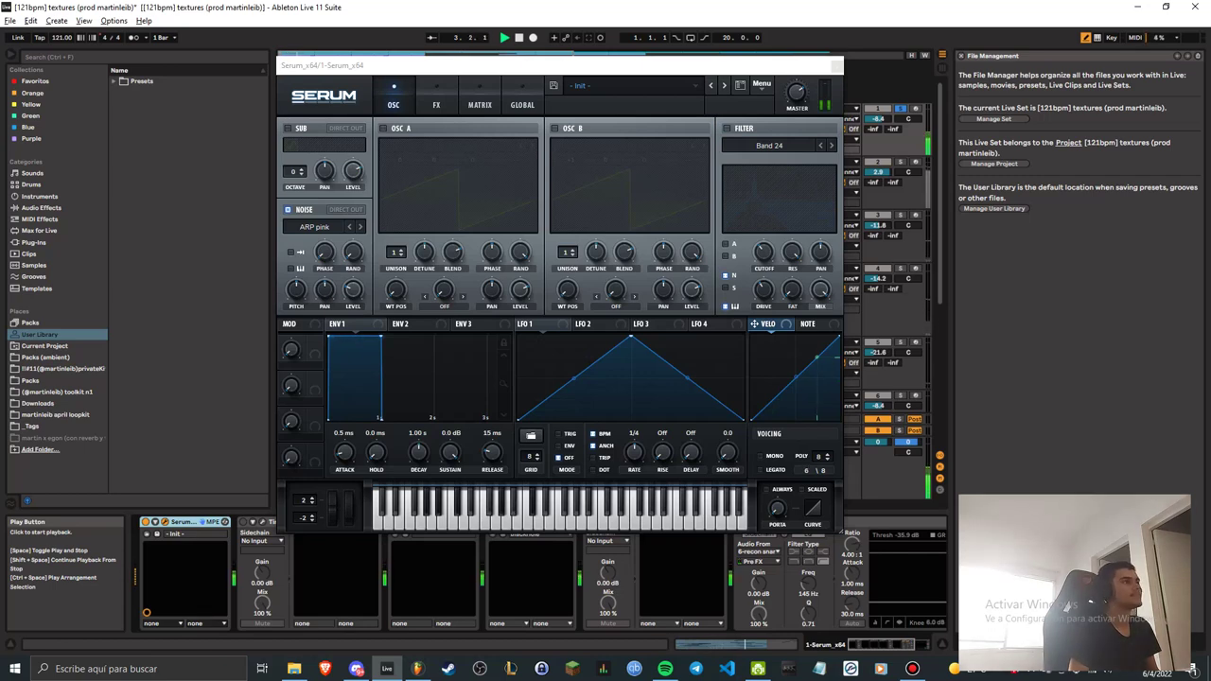
left_click(723, 645)
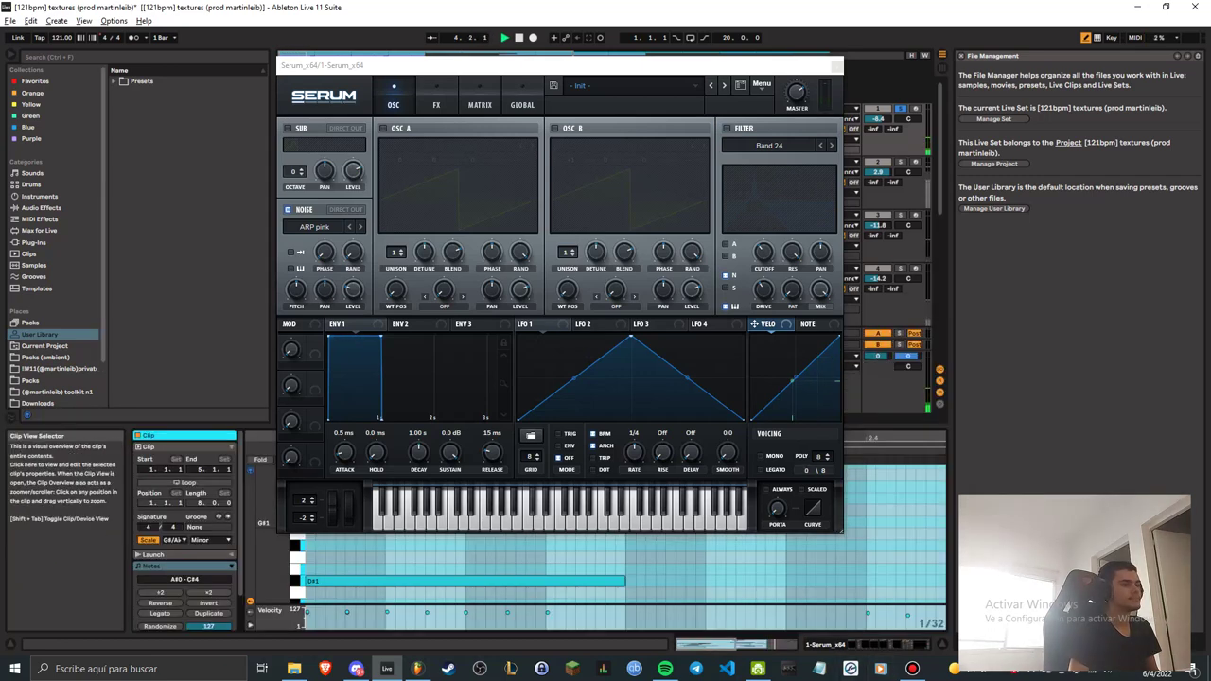
key("space")
Show the Serum clip's full length in the note editor and close the Serum window covering it.
left_click_drag(723, 645, 703, 641)
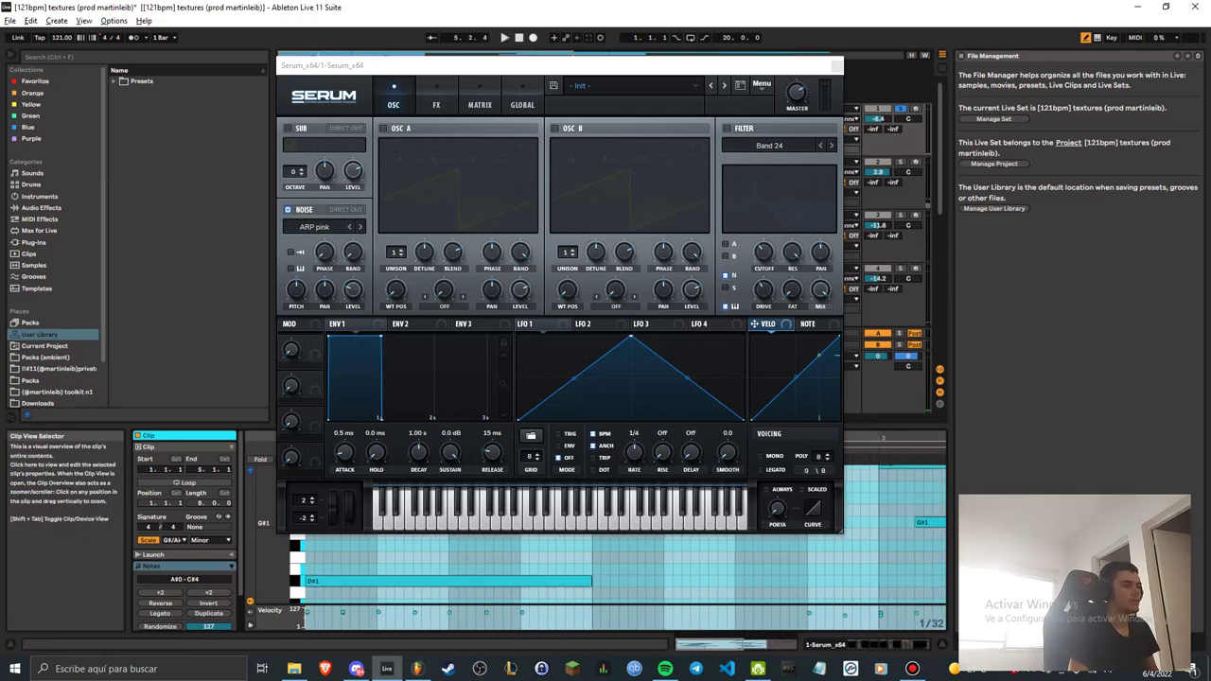
scroll(811, 592, "down", 5)
left_click(811, 593)
left_click(811, 601)
left_click(811, 601)
left_click(811, 593)
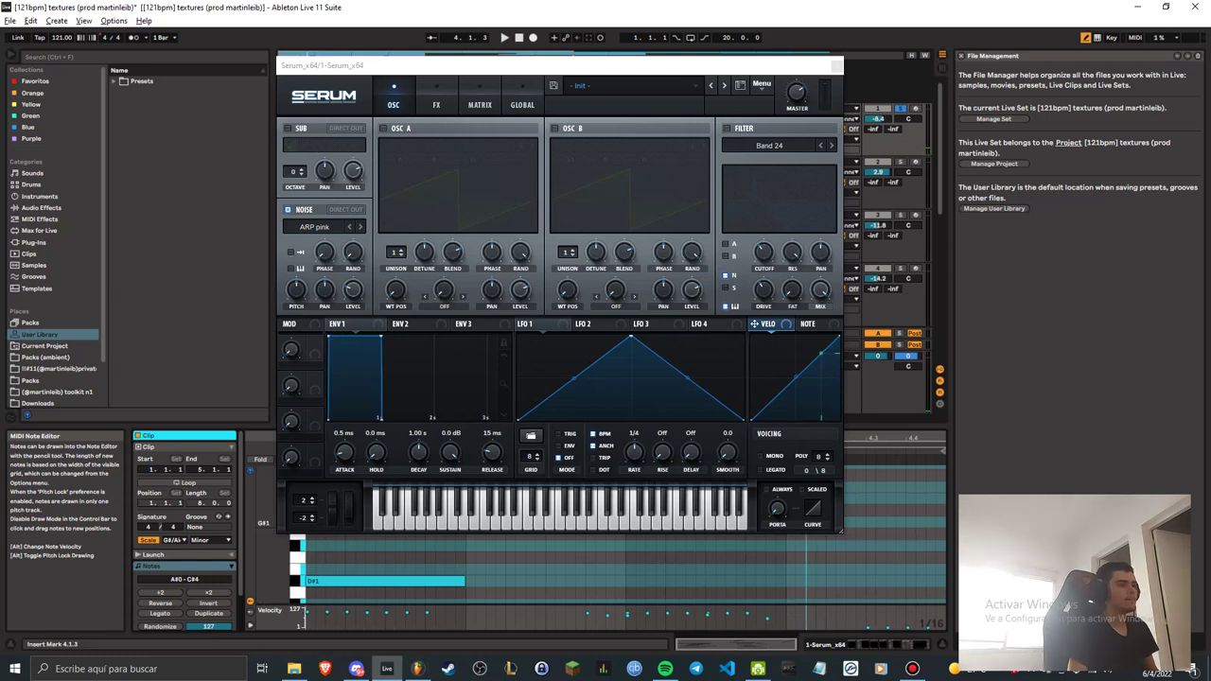
left_click_drag(814, 65, 761, 186)
left_click(784, 186)
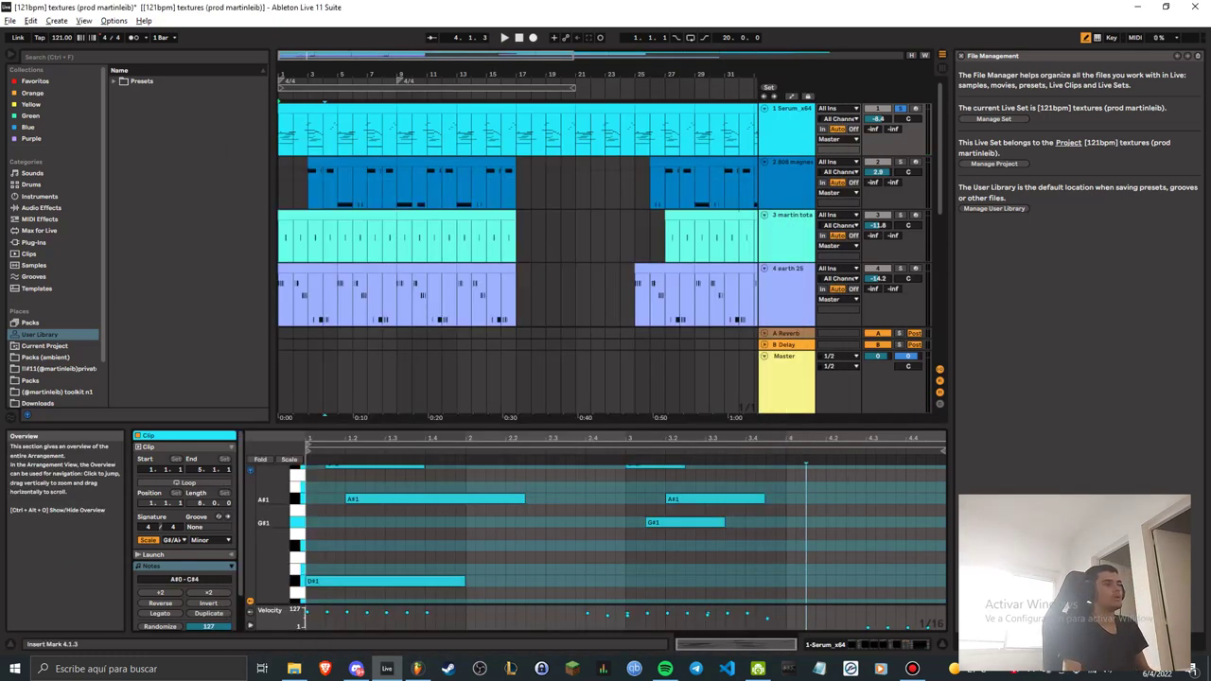
Enlarge the note editor to examine the Serum clip's low and high notes together.
scroll(624, 534, "down", 3)
scroll(625, 544, "up", 5)
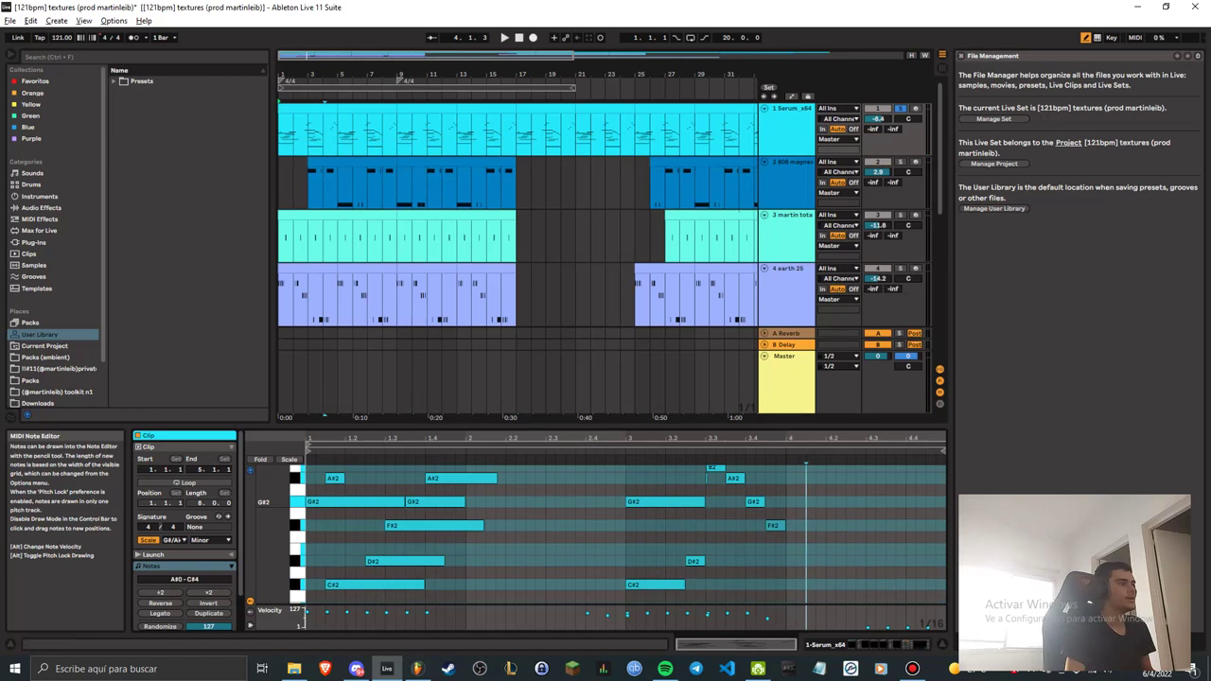
left_click_drag(606, 424, 605, 210)
scroll(606, 397, "up", 2)
left_click_drag(271, 371, 232, 371)
scroll(606, 397, "up", 3)
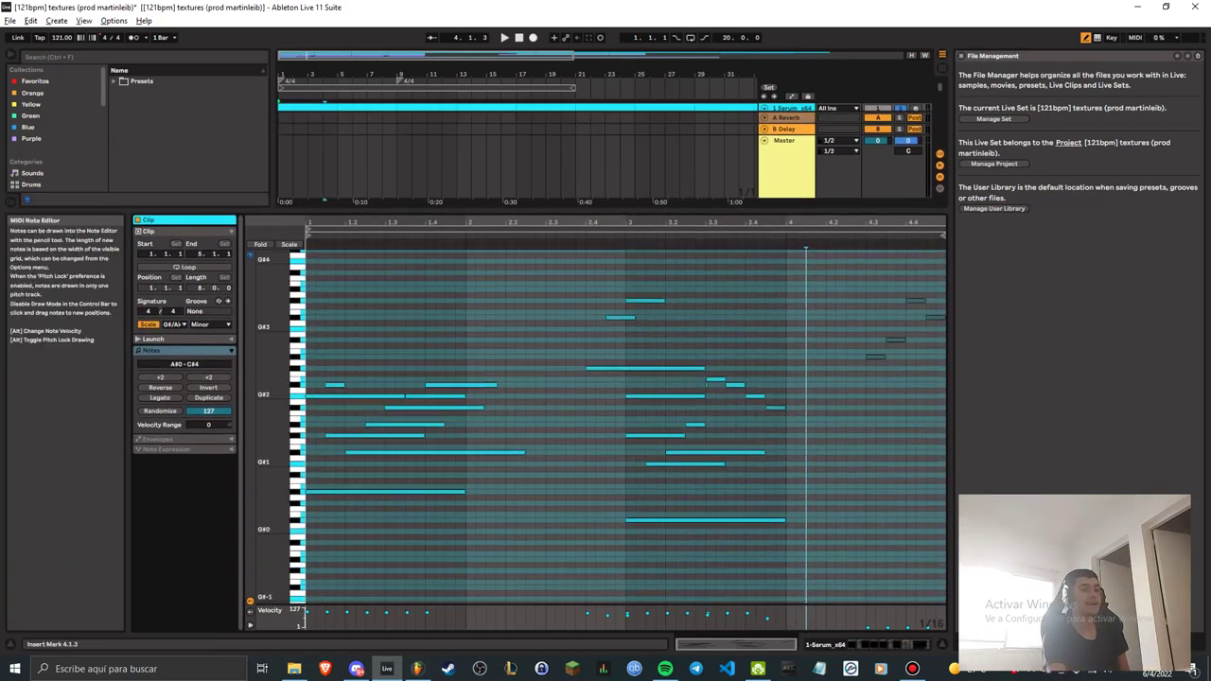
Turn off Draw Mode and extend the low A#0 note at bar 3 to the start of bar 4.
left_click(706, 511)
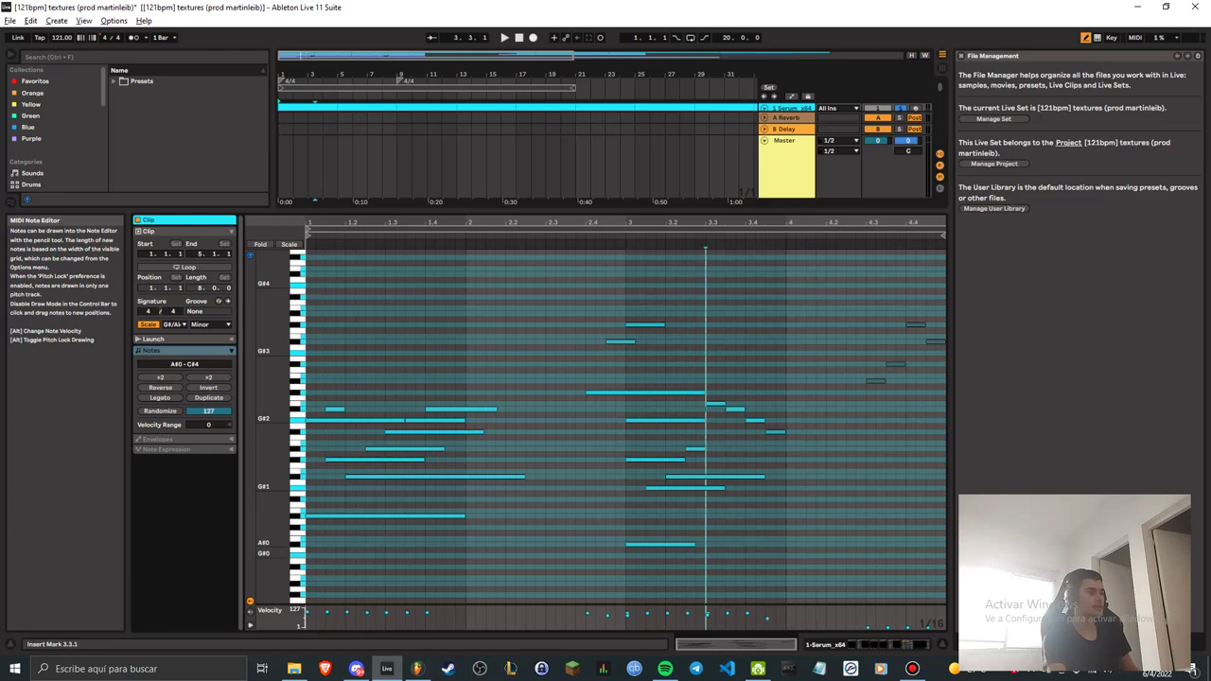
key("b")
mouse_move(706, 544)
left_mouse_down()
mouse_move(516, 370)
mouse_move(706, 544)
left_mouse_up()
mouse_move(831, 586)
left_mouse_down()
mouse_move(623, 378)
mouse_move(642, 401)
left_mouse_up()
left_click(656, 293)
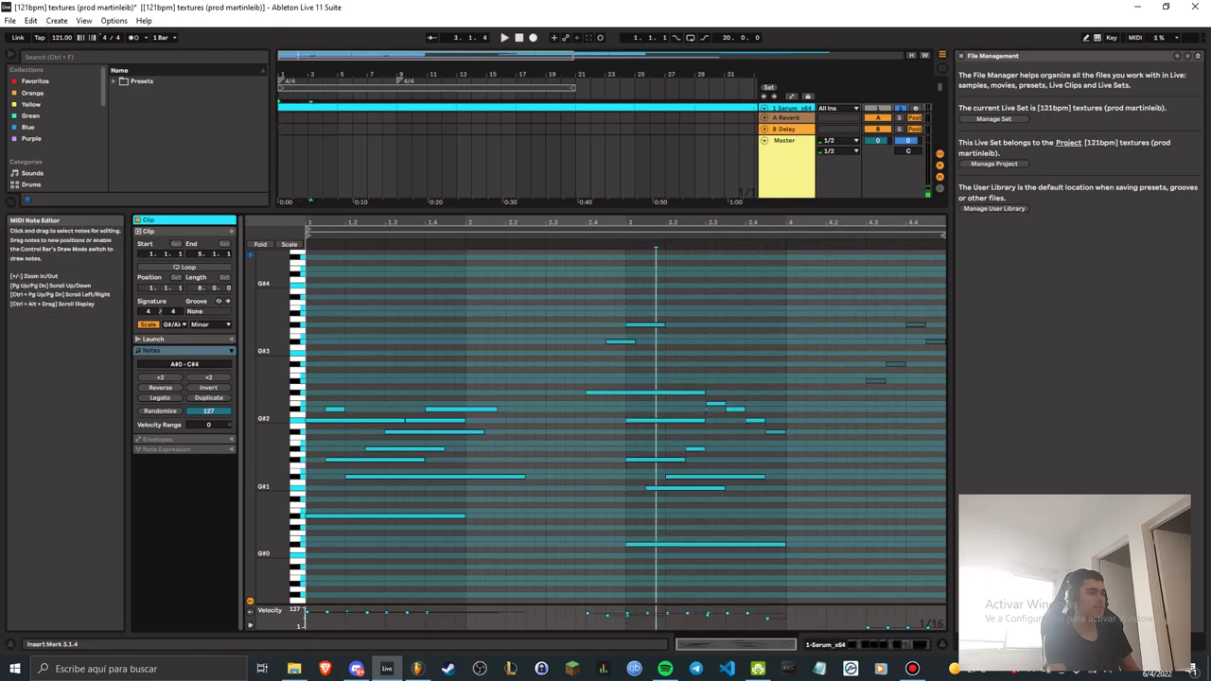
Return the playhead to the start of the arrangement and reopen Serum from the first track's device chain.
mouse_move(273, 326)
left_mouse_down()
mouse_move(266, 301)
mouse_move(277, 323)
left_mouse_up()
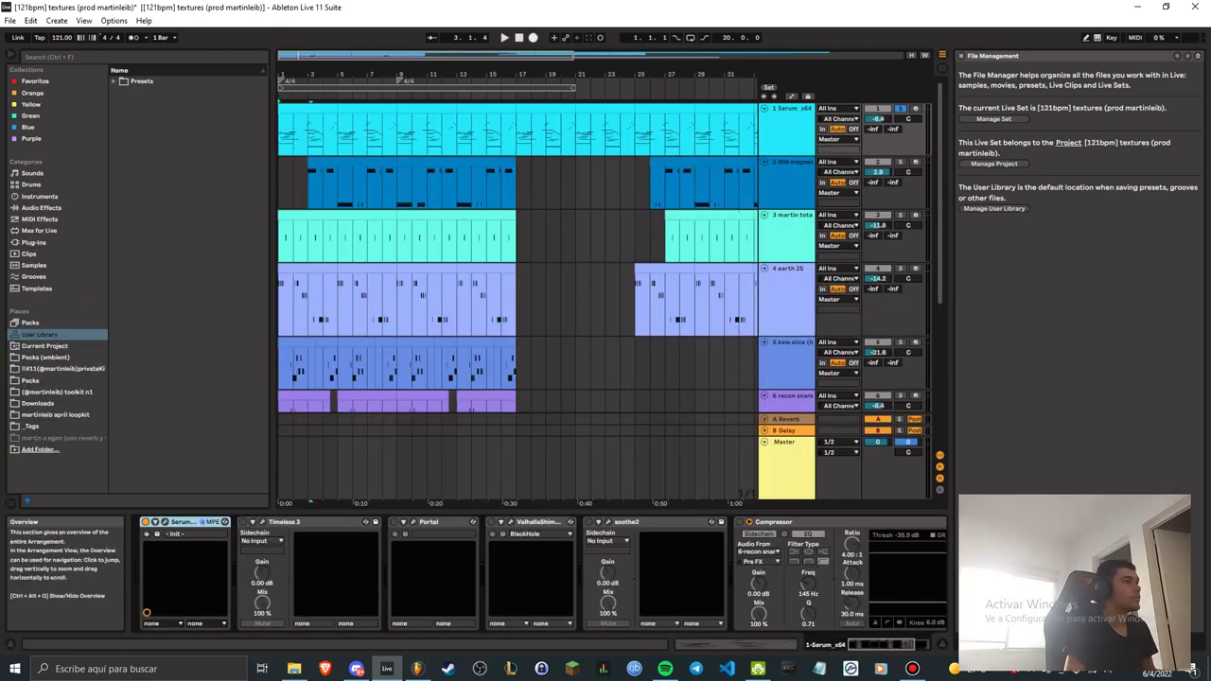
left_click(504, 38)
double_click(518, 38)
left_click(165, 522)
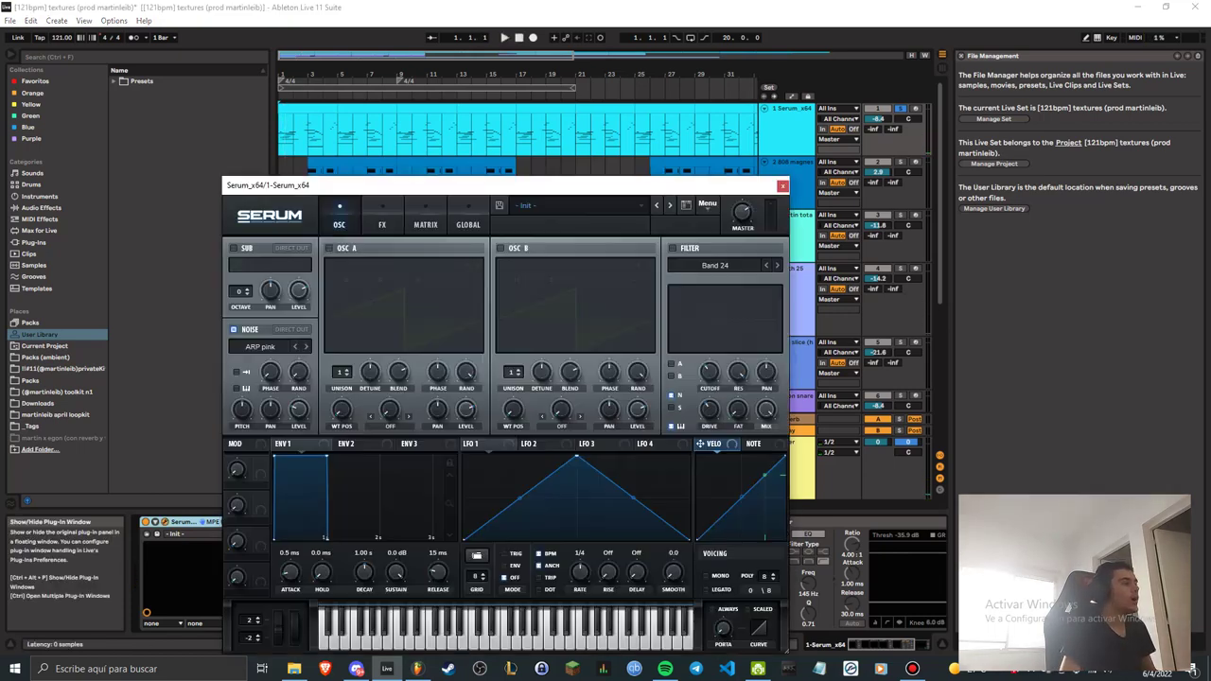
left_click_drag(676, 184, 653, 139)
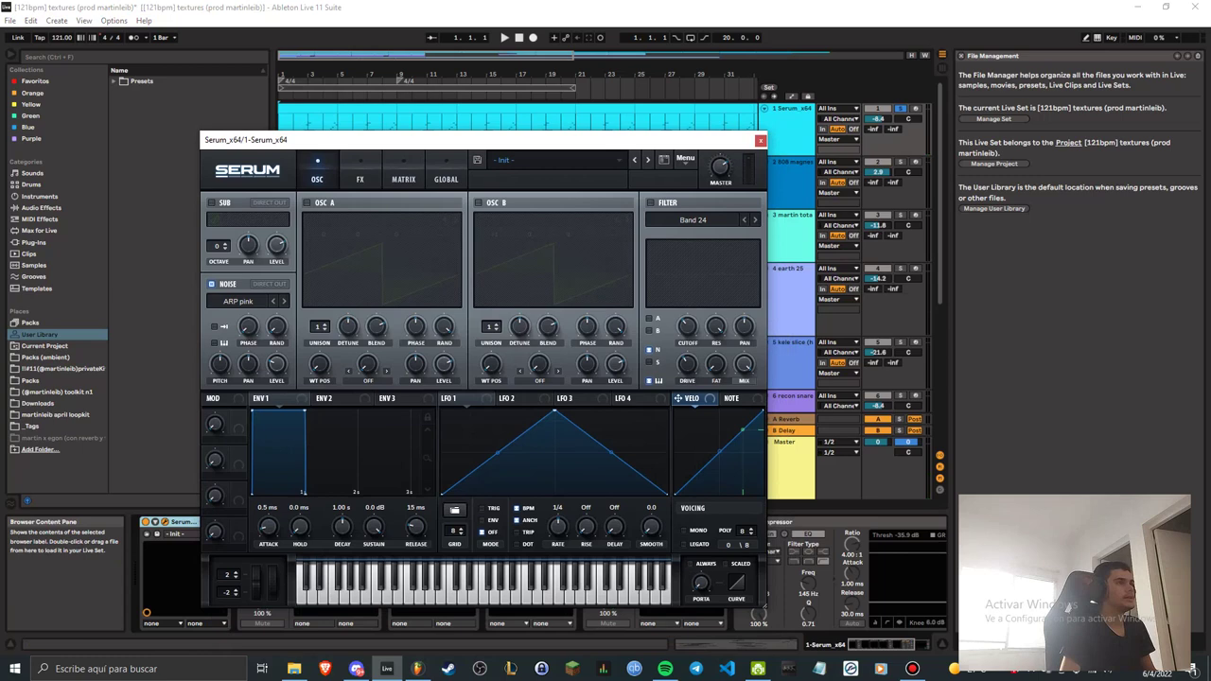
Enable Serum's filter and look over the filter type categories, keeping Band 24.
left_click(650, 203)
left_click(693, 220)
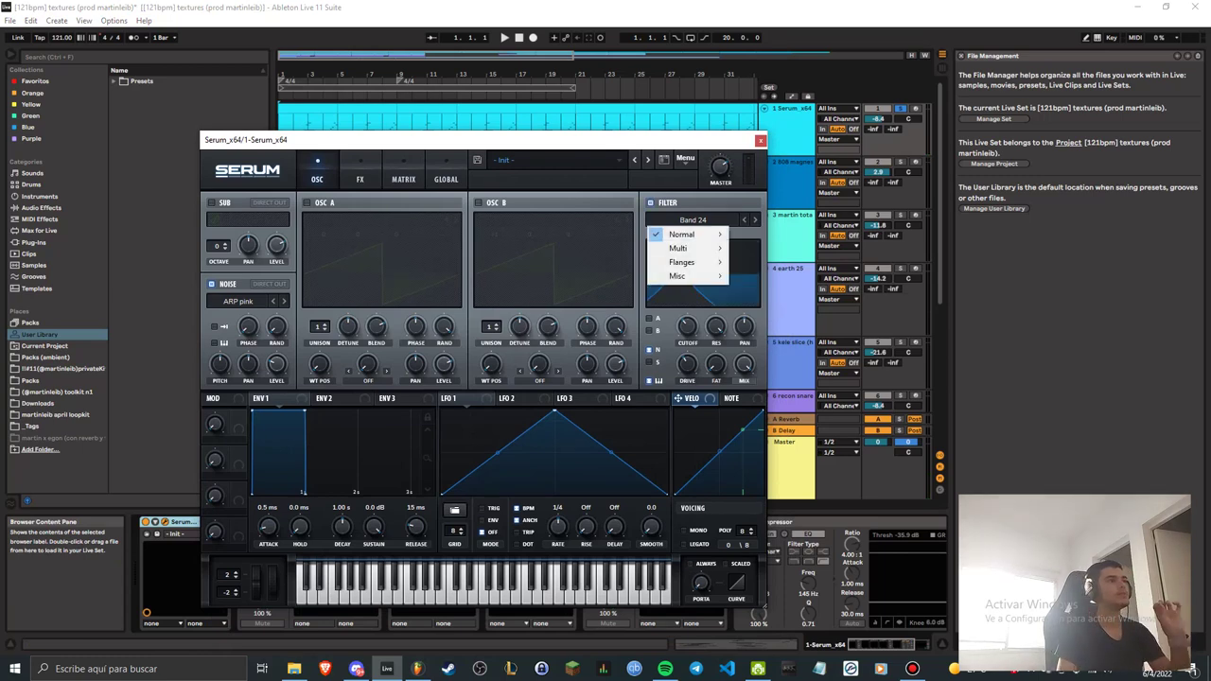
mouse_move(681, 235)
key("Escape")
key("Escape")
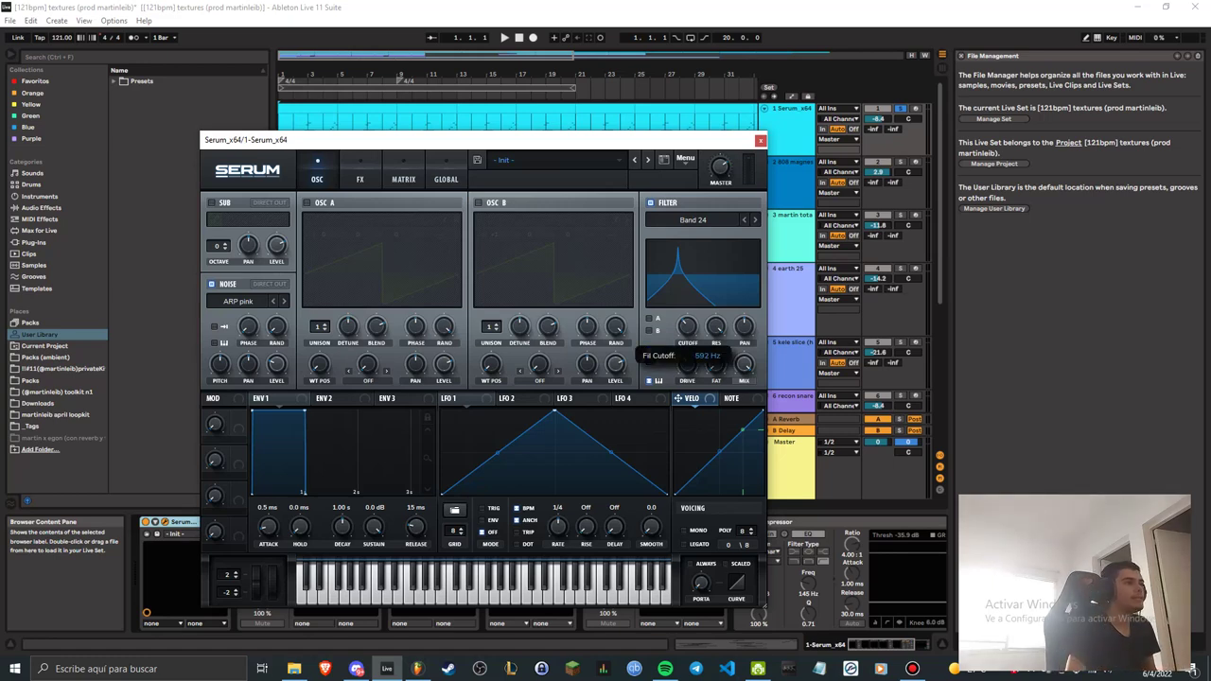
Try out a different response for Serum's Band 24 filter with its cutoff and resonance controls.
double_click(688, 328)
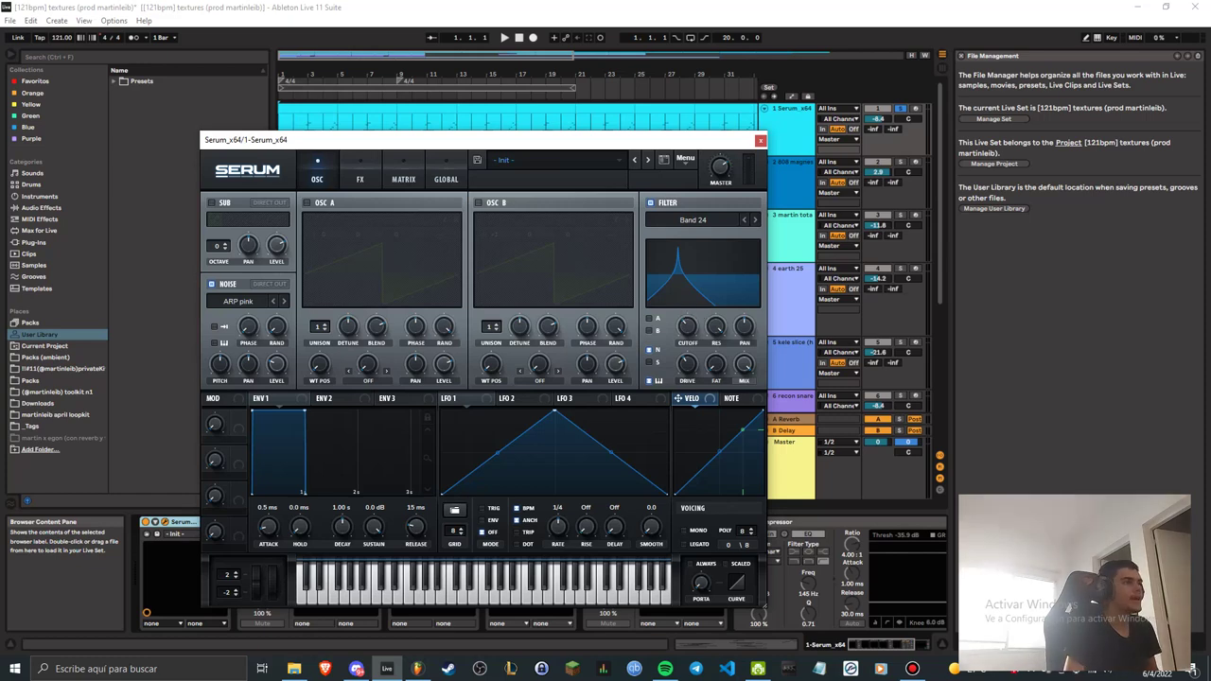
double_click(688, 328)
type("44")
key("Return")
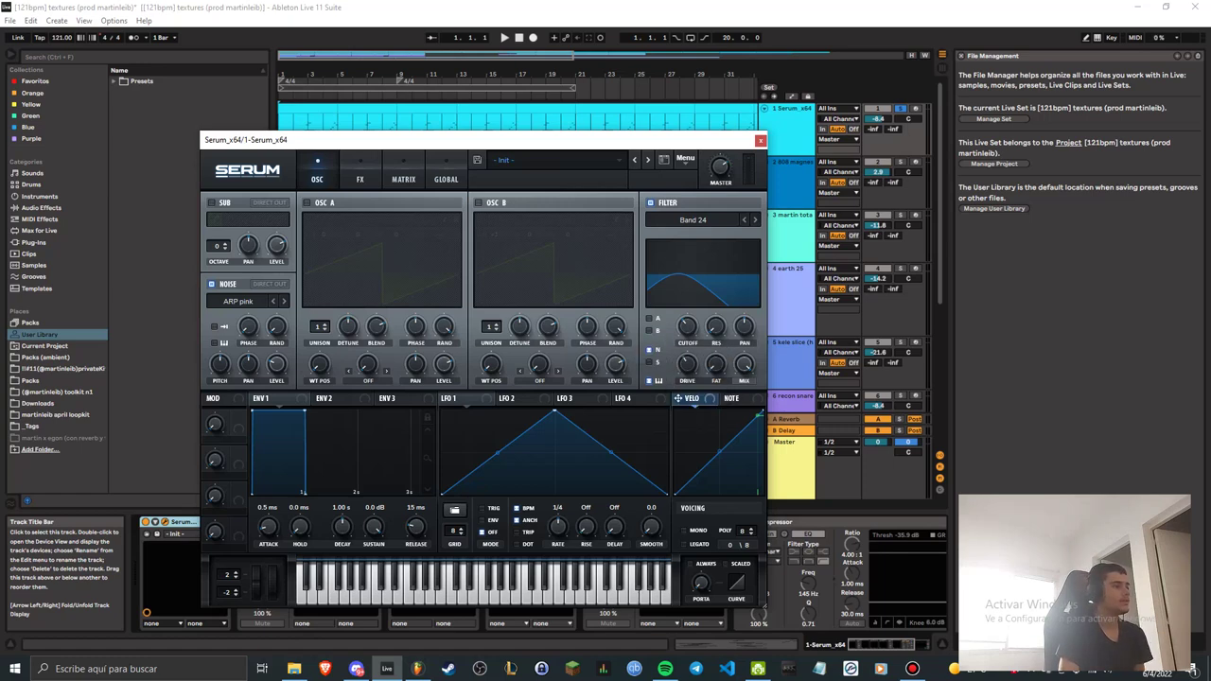
key("ctrl+s")
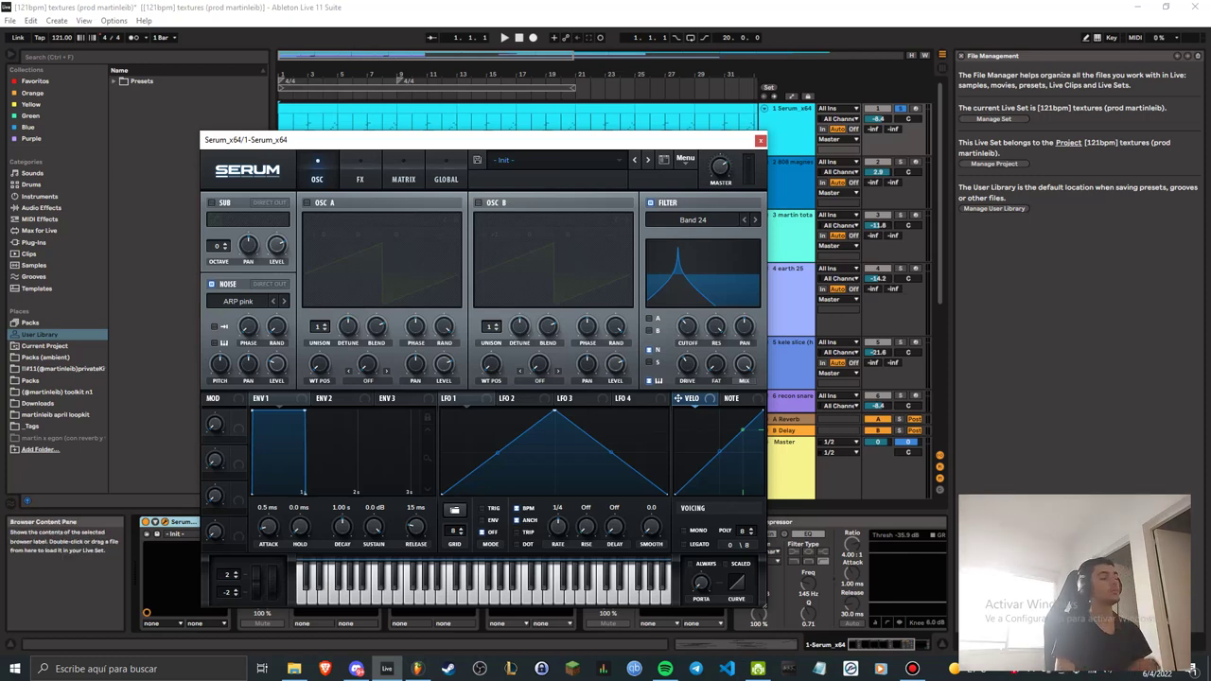
Look over Serum's noise sample categories and its FX page, and close the Serum window.
left_click(238, 301)
mouse_move(242, 316)
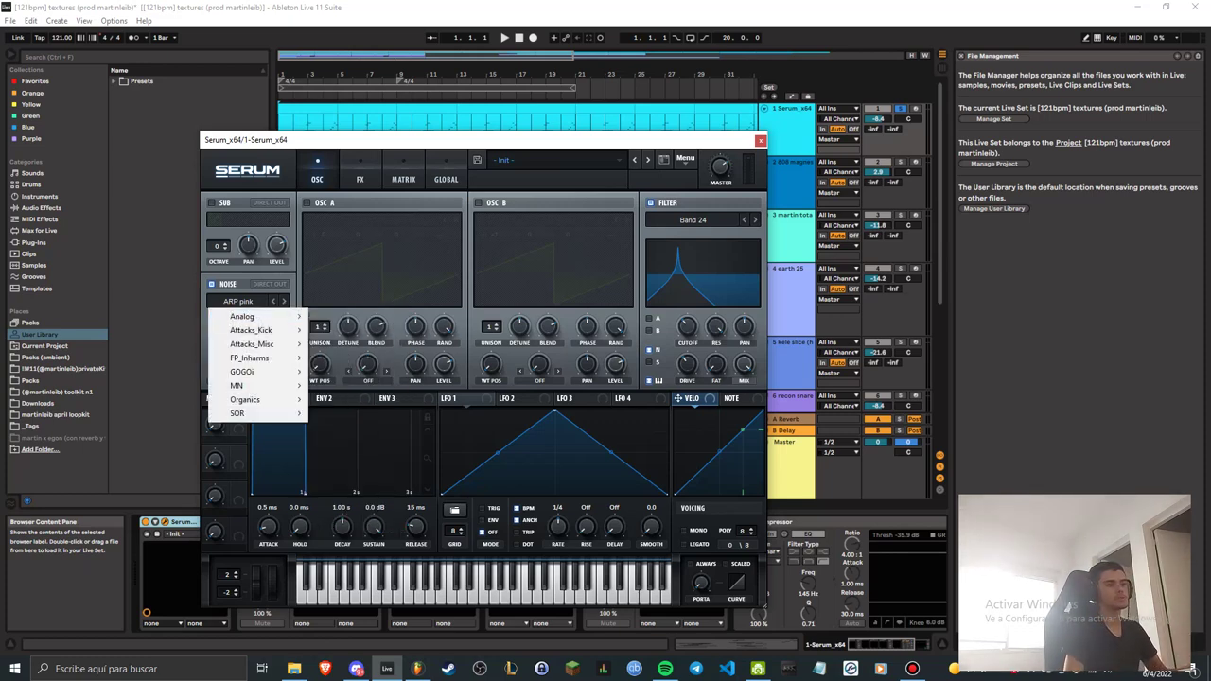
left_click(359, 175)
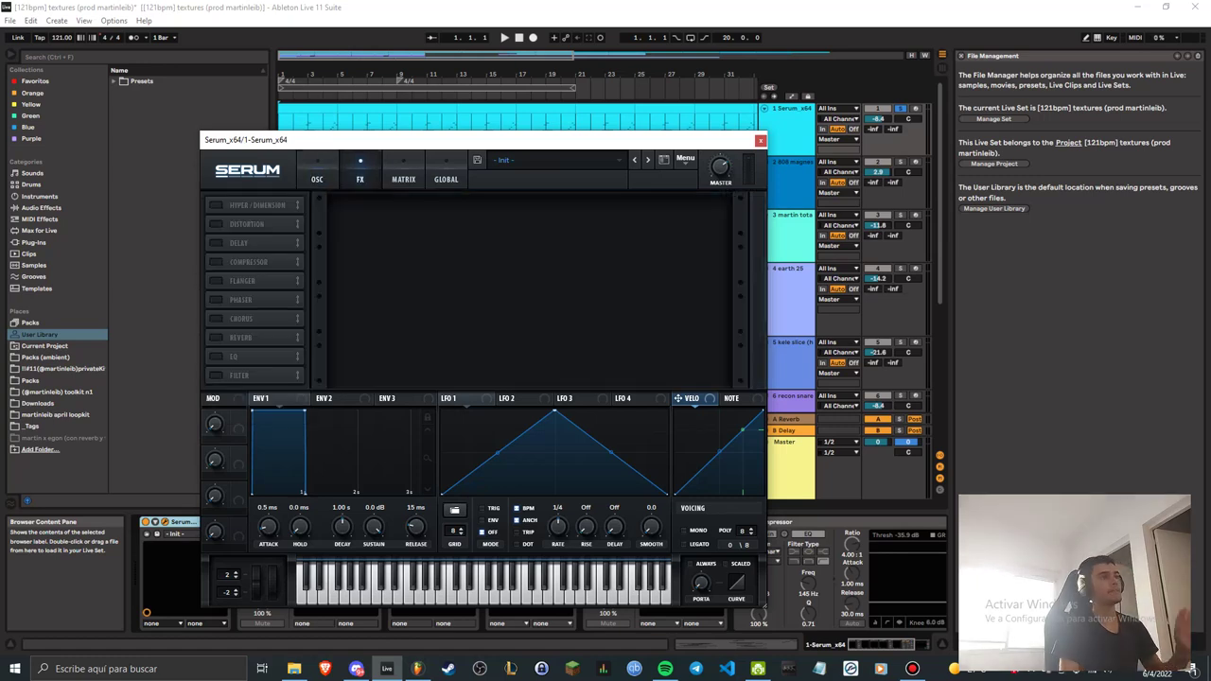
left_click(760, 140)
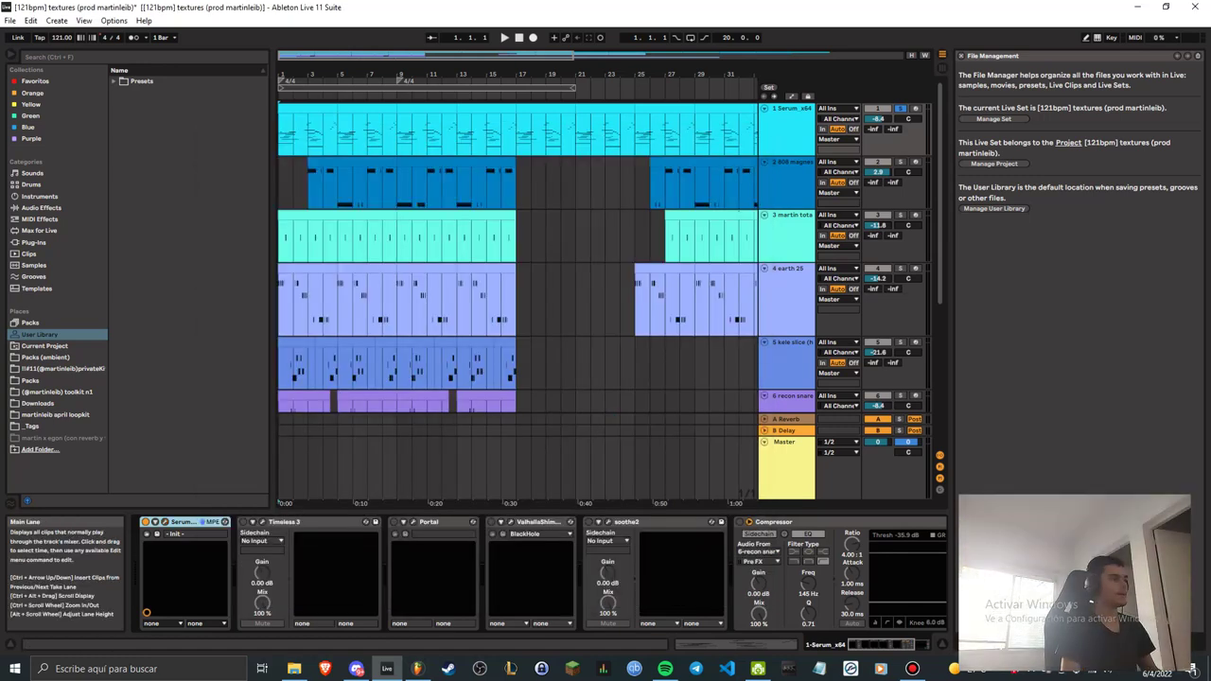
Enable Timeless 3 on the Serum track, open its window, and view the delay's sync options.
left_click(244, 522)
left_click_drag(757, 586, 301, 248)
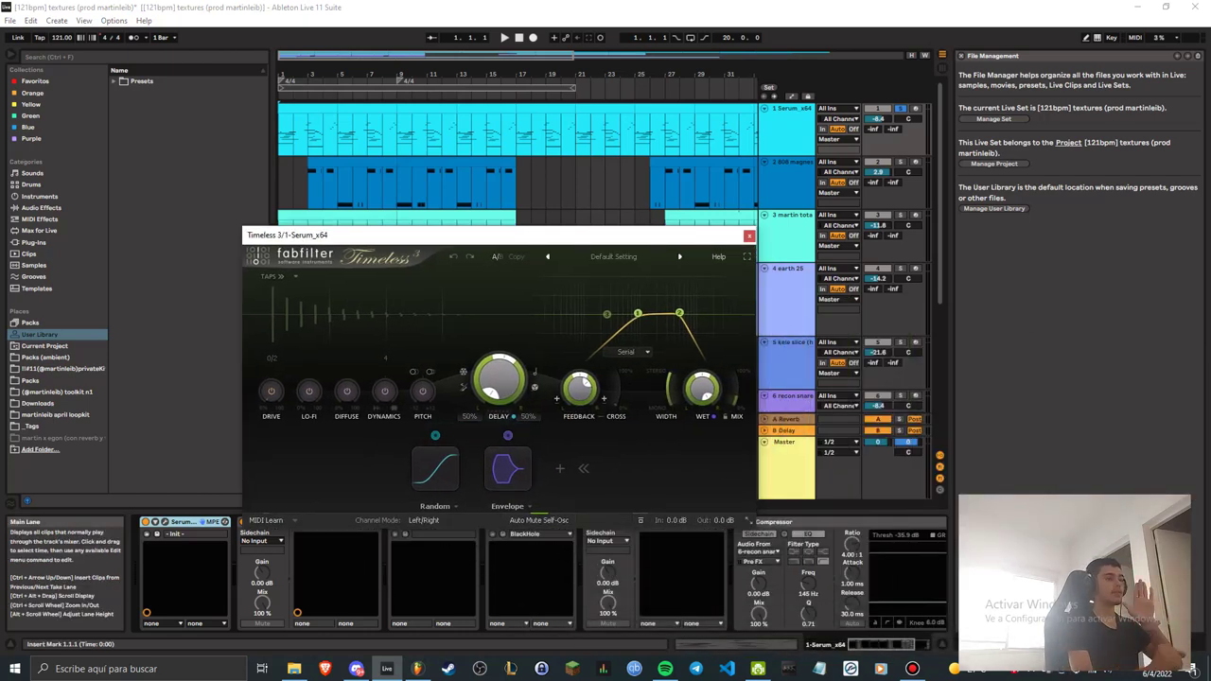
left_click(535, 372)
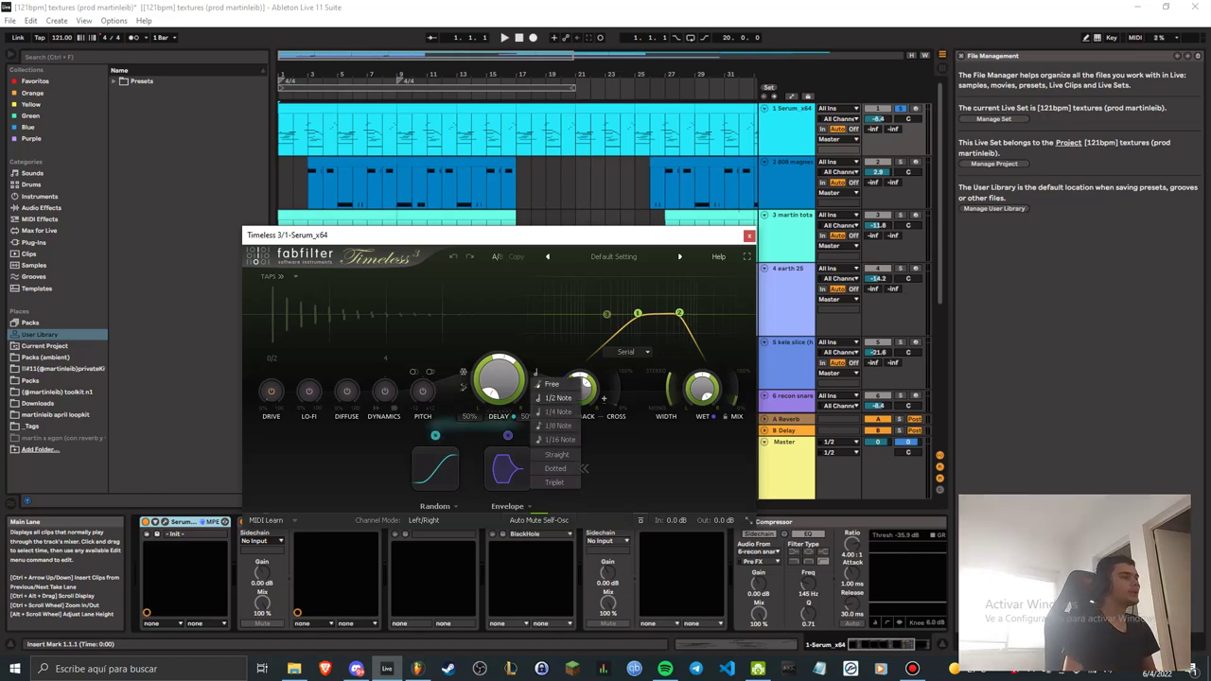
left_click(501, 381)
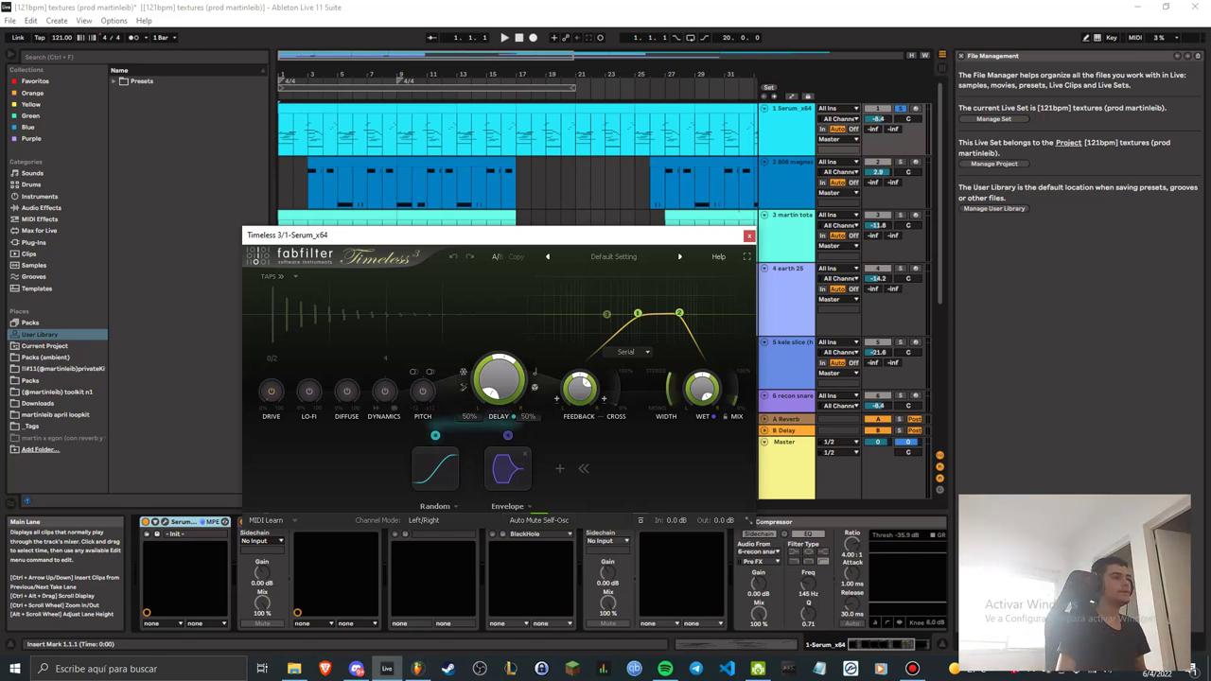
Set the Timeless 3 delay sync to 1/2 Note and play the Serum track through it.
left_click(534, 372)
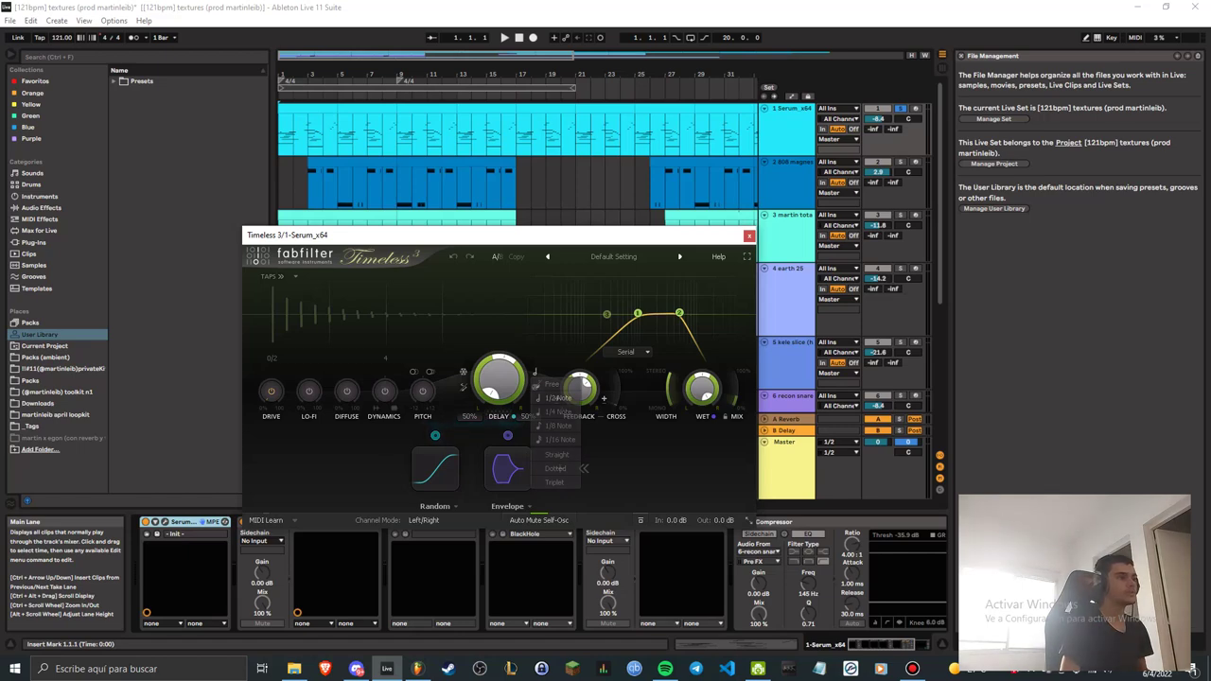
left_click(562, 398)
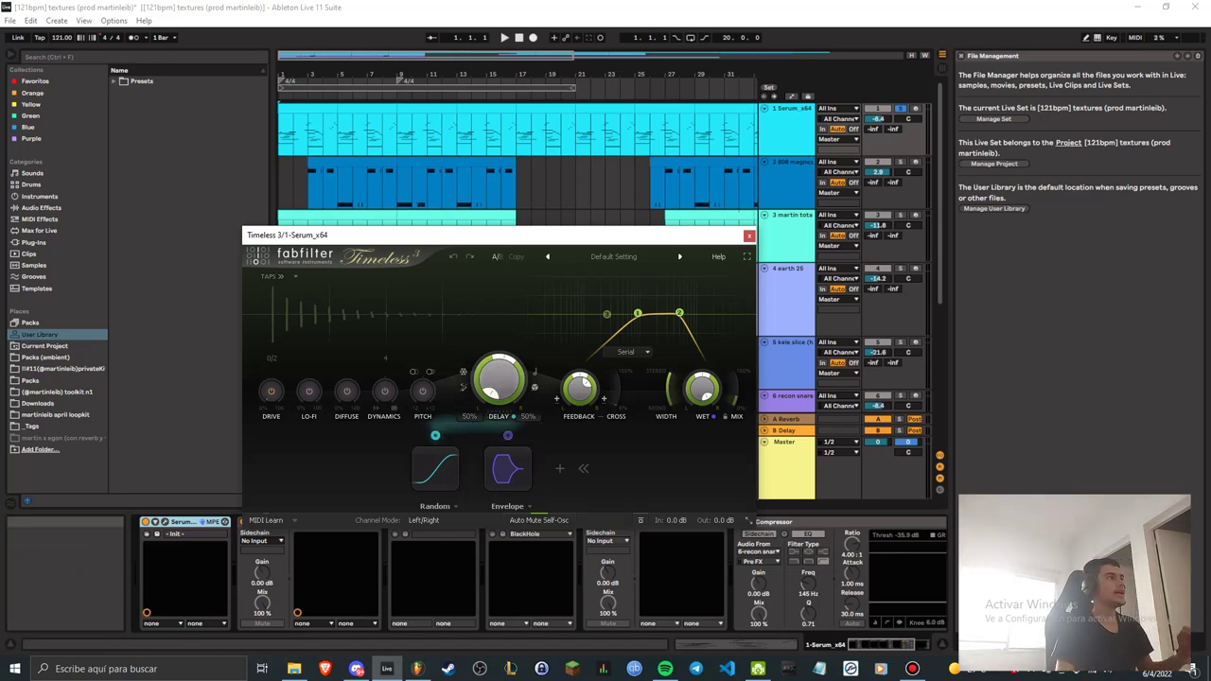
key("space")
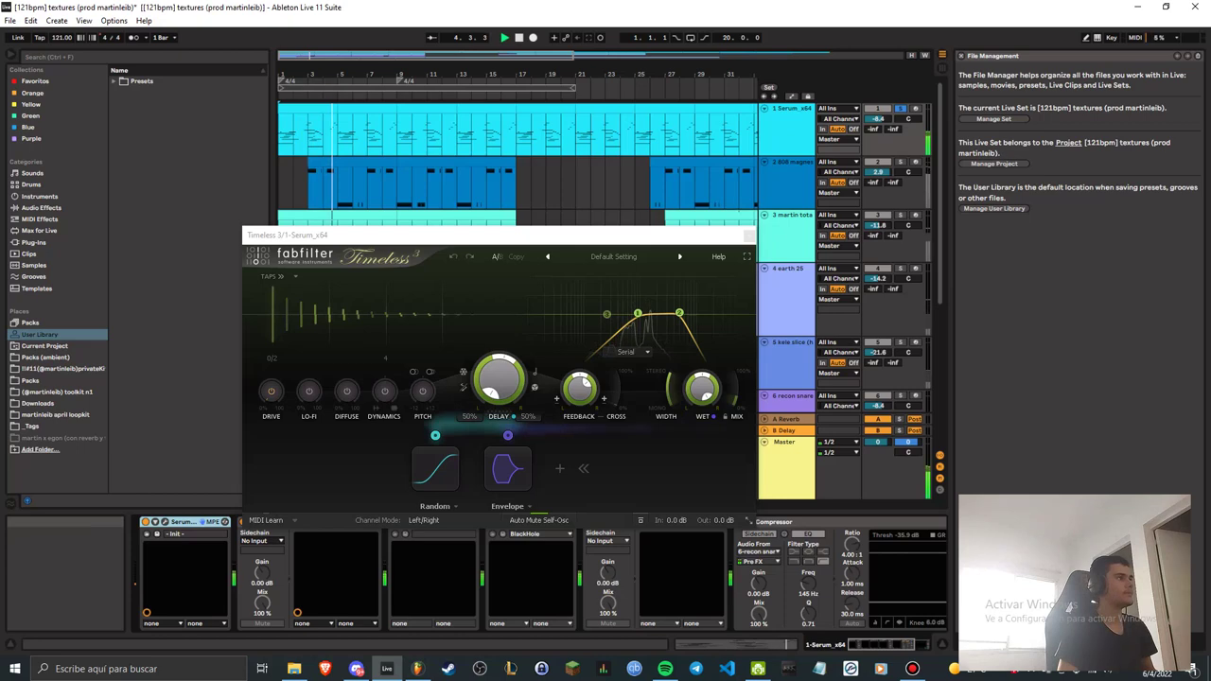
key("space")
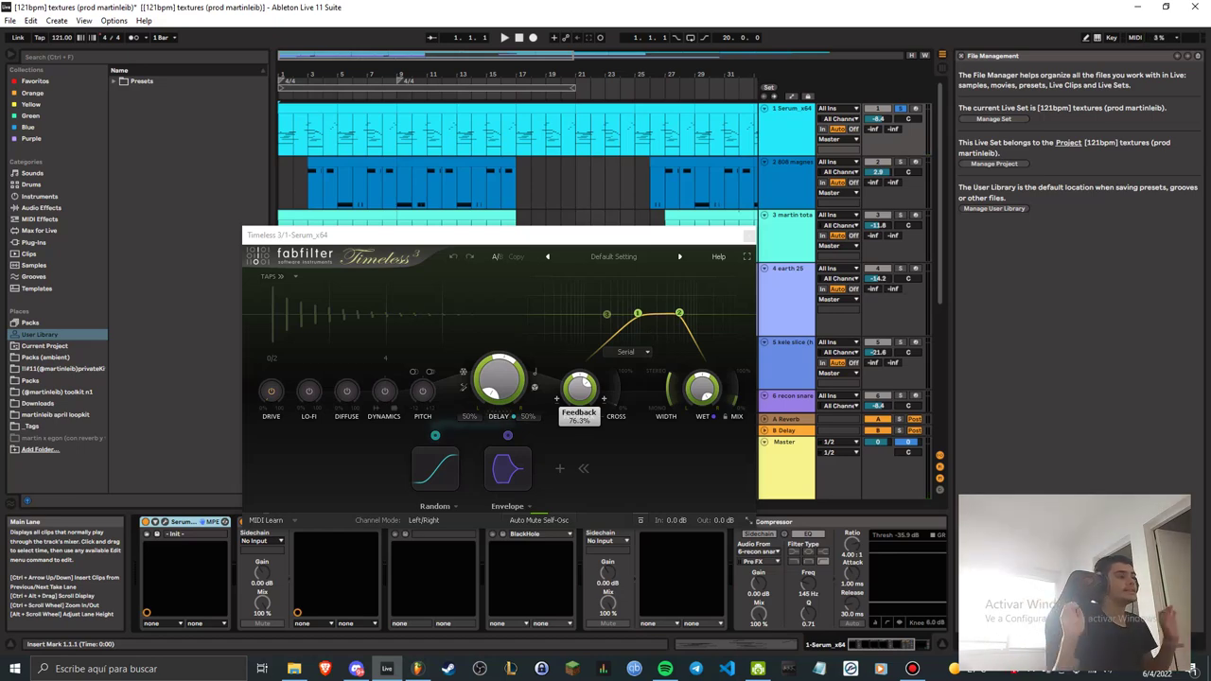
Load the Default Setting preset in Timeless 3 and lower its tempo-synced delay to 50%.
left_click(614, 256)
left_click(602, 384)
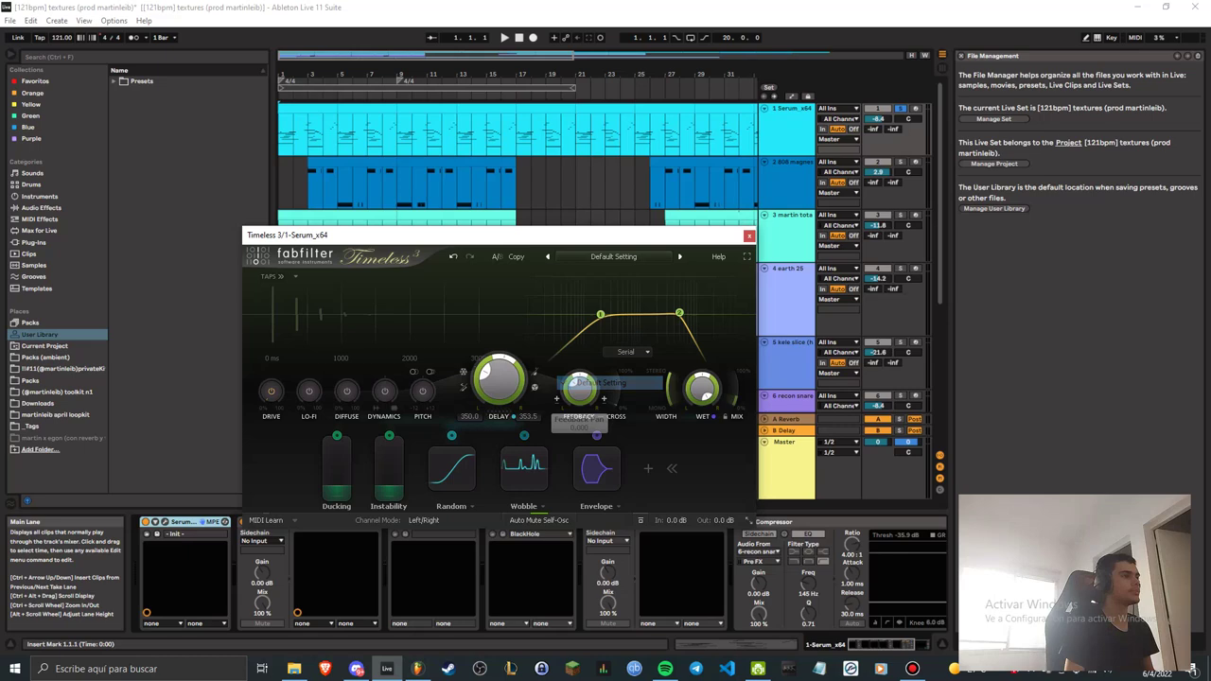
left_click(535, 372)
left_click(557, 469)
left_click_drag(502, 381, 498, 452)
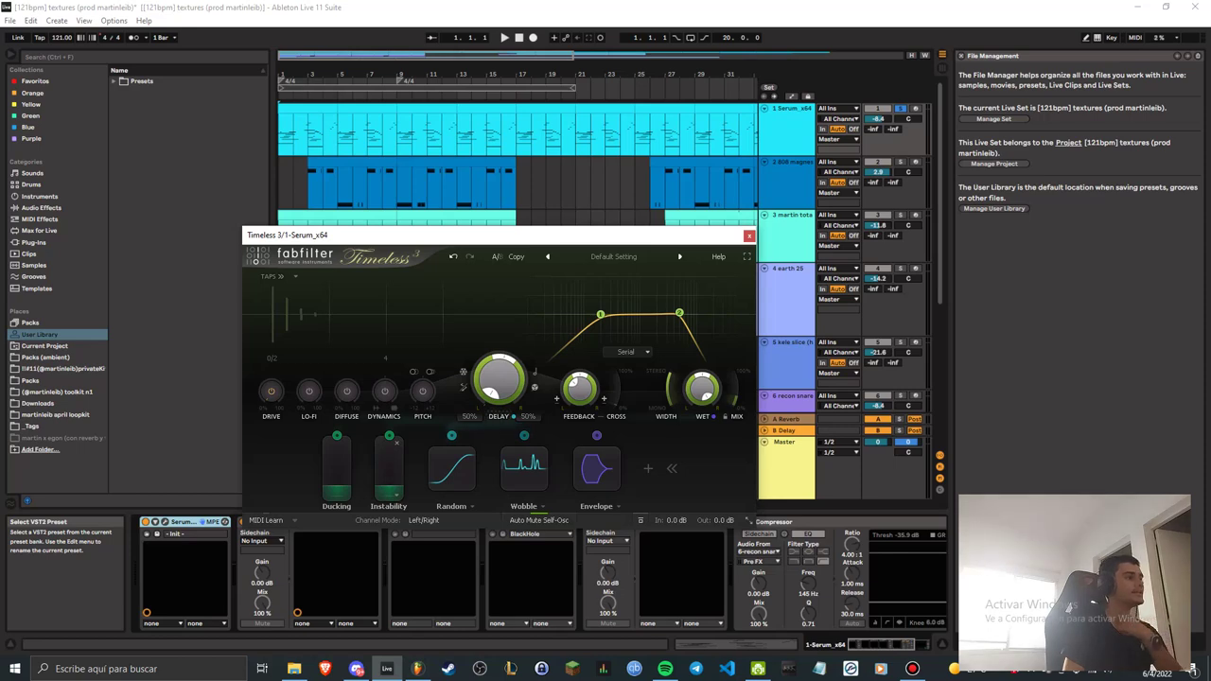
Remove the Ducking, Instability and Wobble modulators from Timeless 3 and raise the delay's feedback.
left_click(396, 443)
left_click(370, 442)
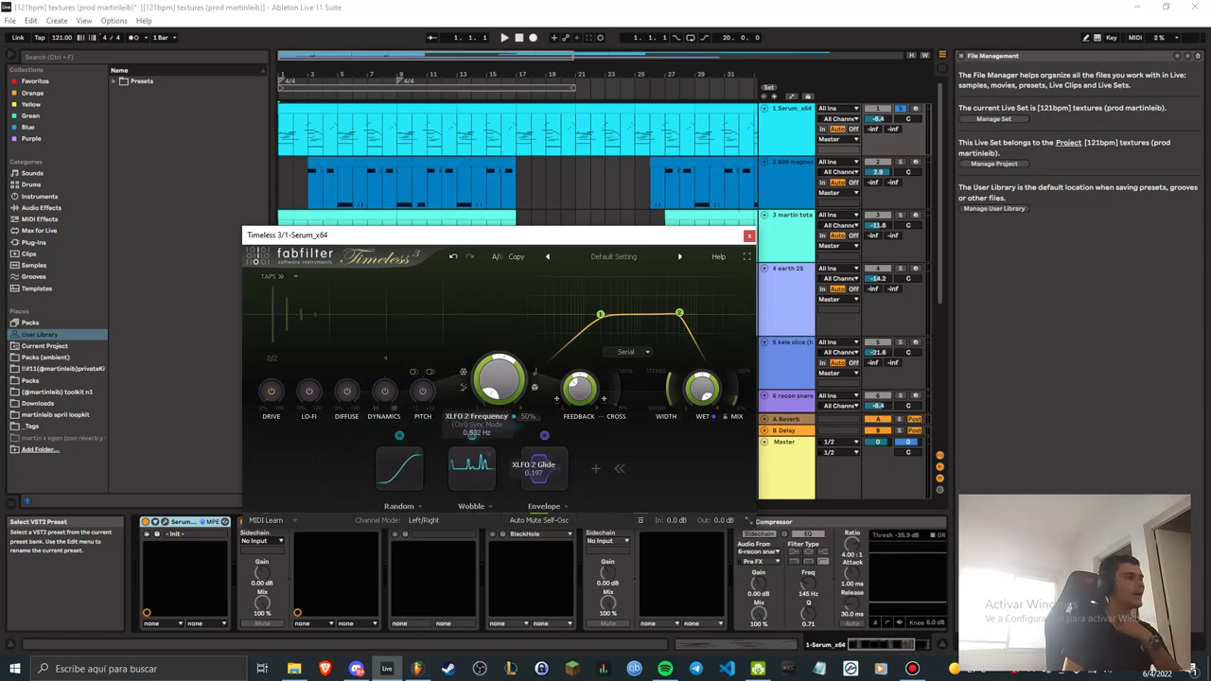
left_click(464, 442)
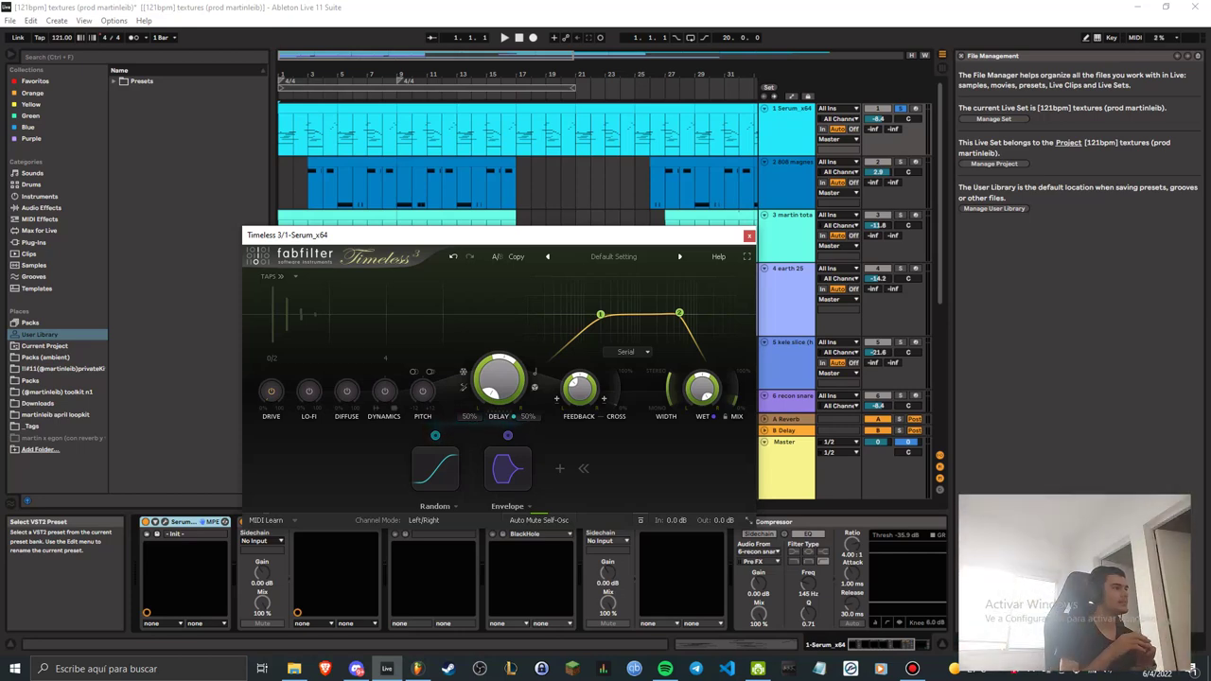
left_click_drag(579, 388, 579, 356)
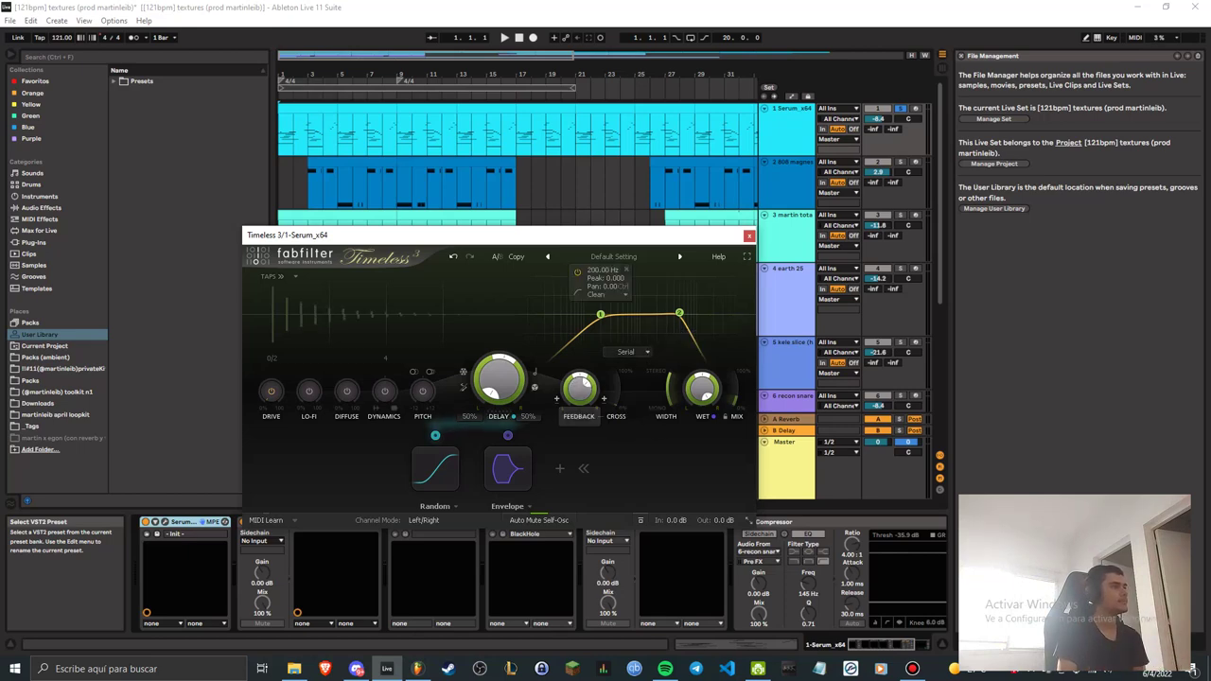
Close Timeless 3, enable Portal on the Serum track, and browse its preset banks before closing its window.
mouse_move(679, 316)
left_click(749, 237)
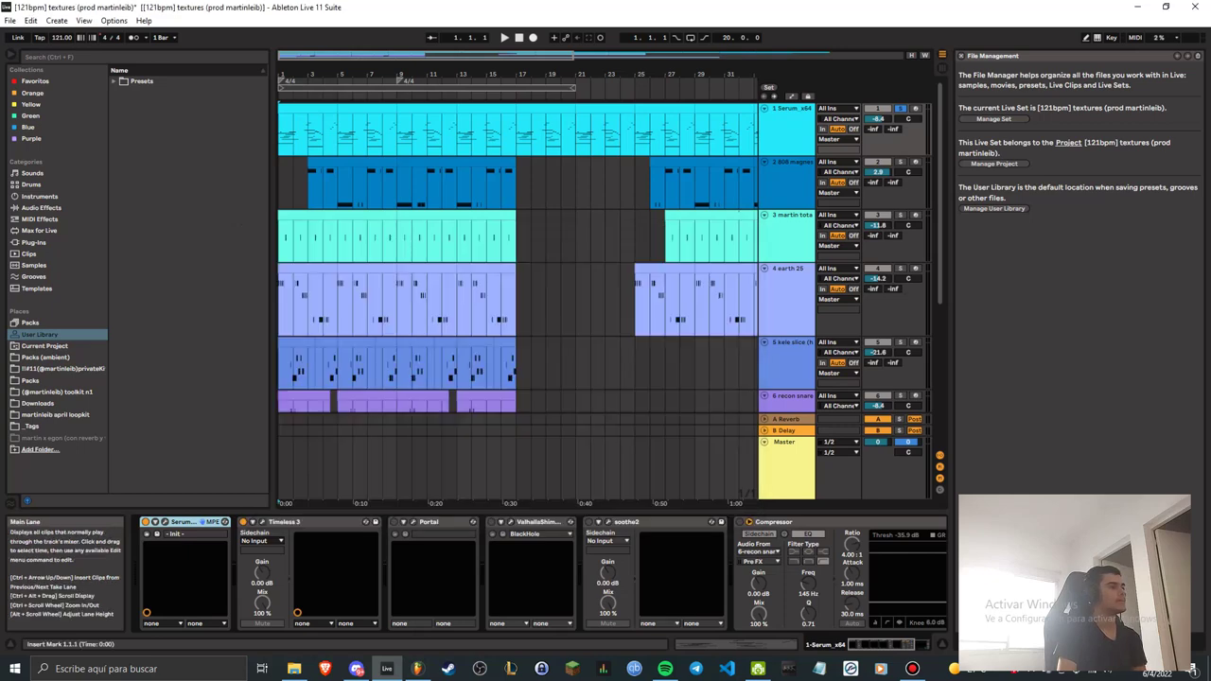
left_click(394, 522)
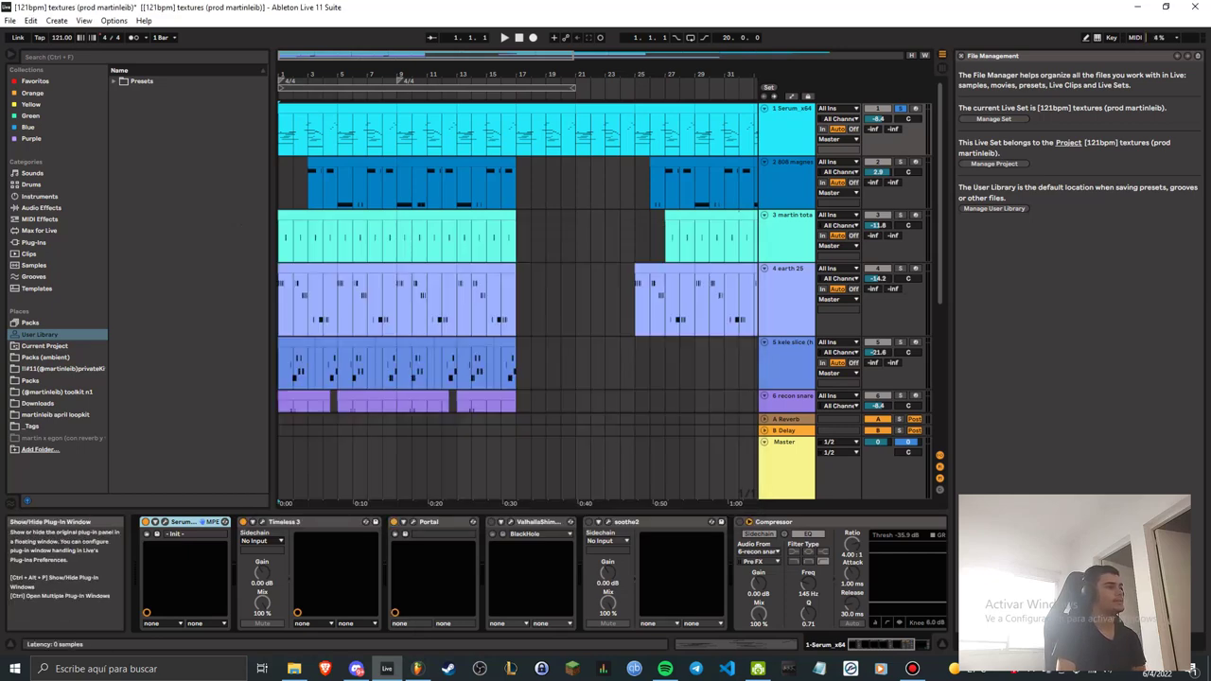
left_click(415, 522)
left_click(652, 85)
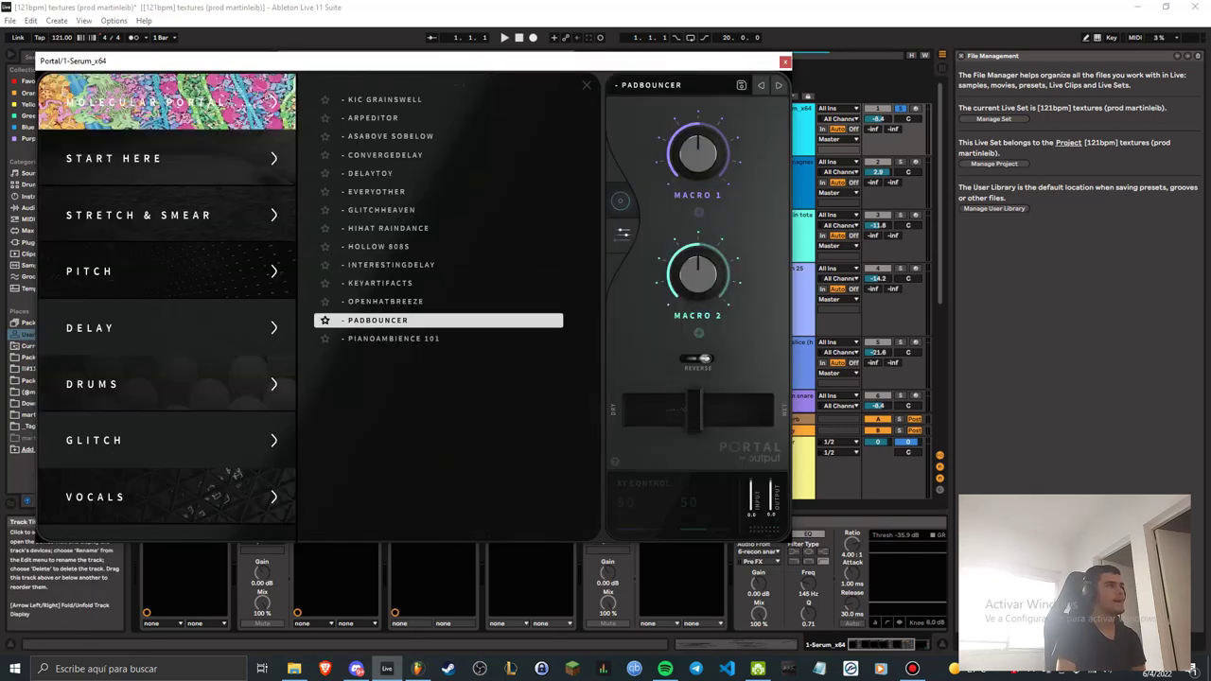
scroll(167, 312, "down", 10)
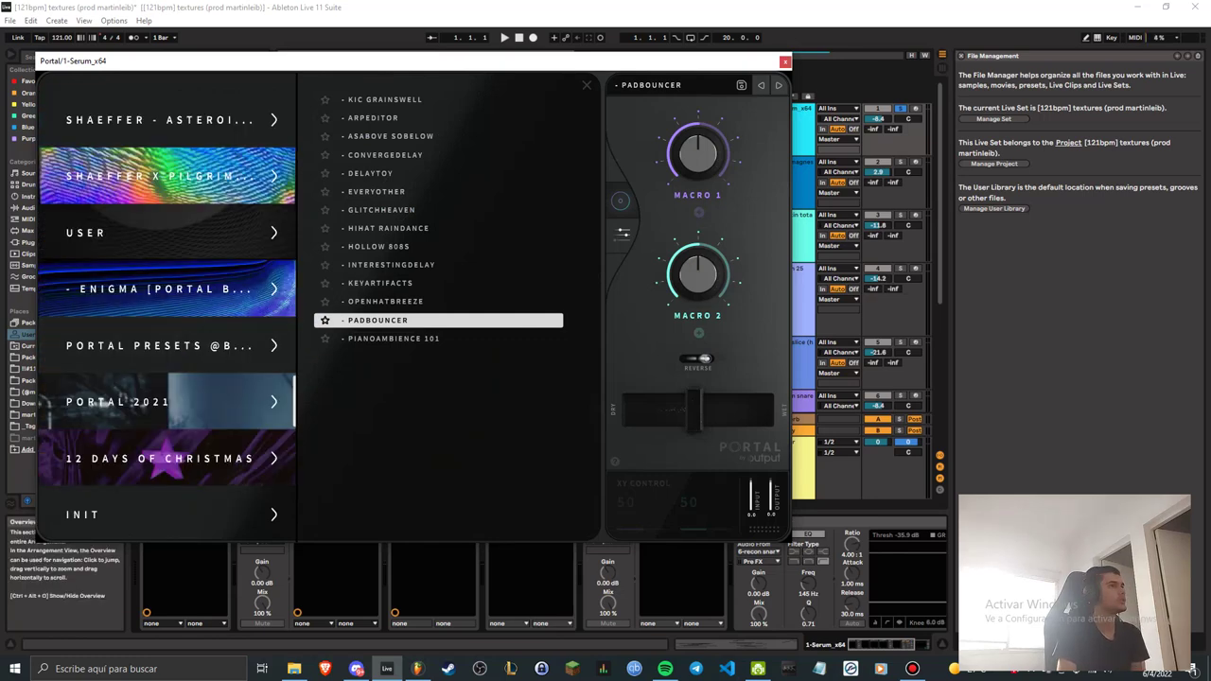
left_click(785, 62)
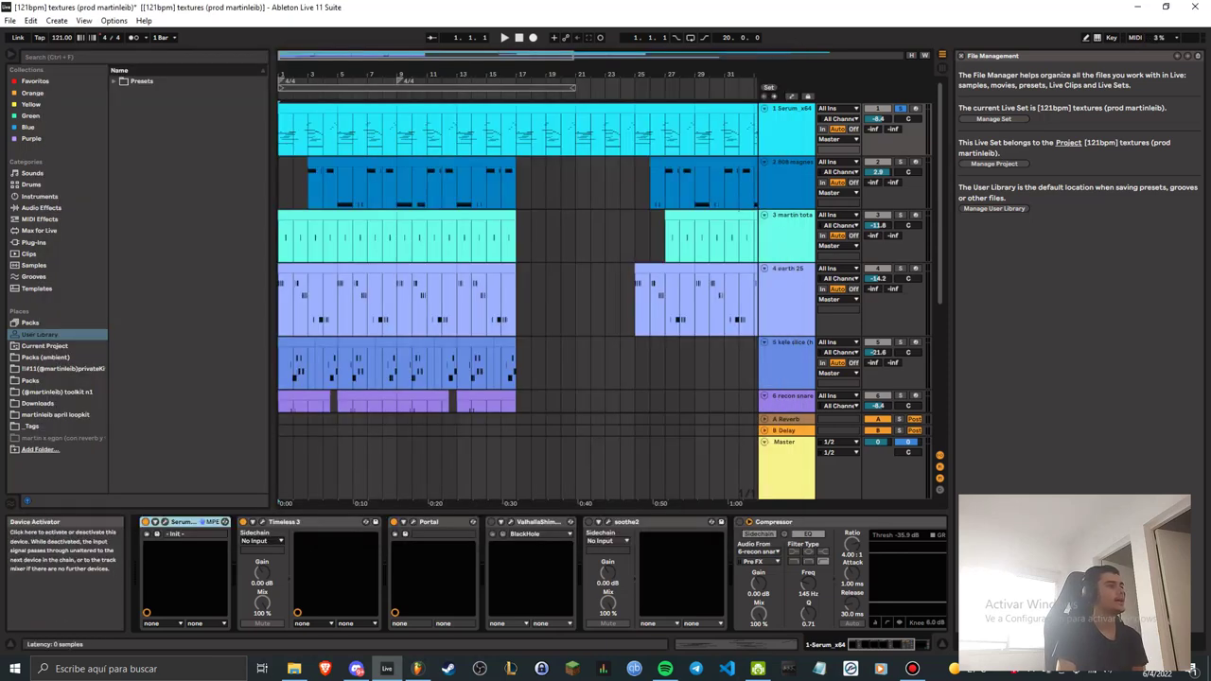
Enable ValhallaShimmer on the Serum track and view its pitch mode and reverb mode options.
left_click(511, 522)
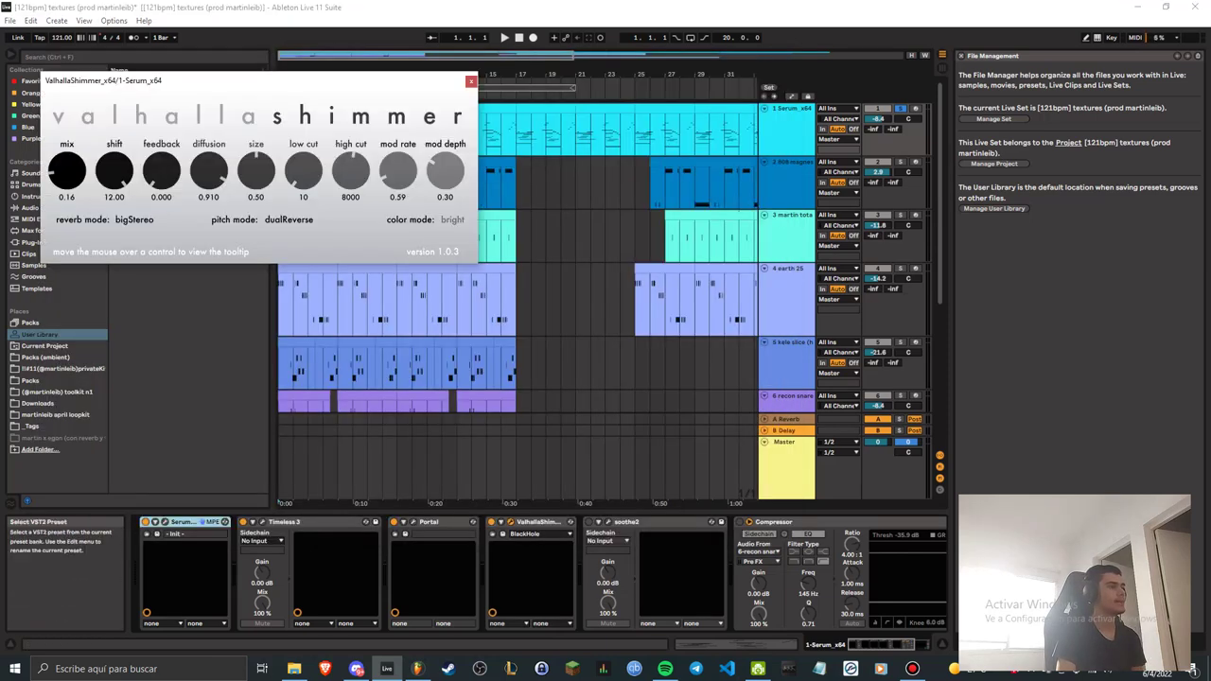
left_click(289, 219)
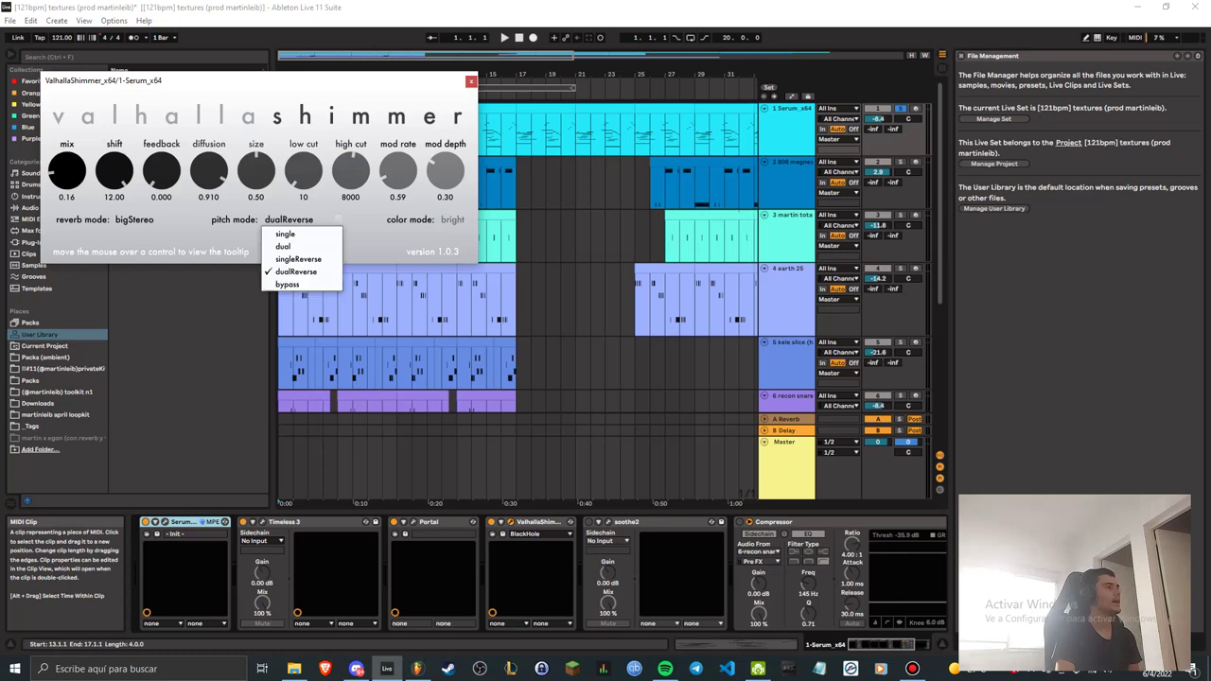
key("Escape")
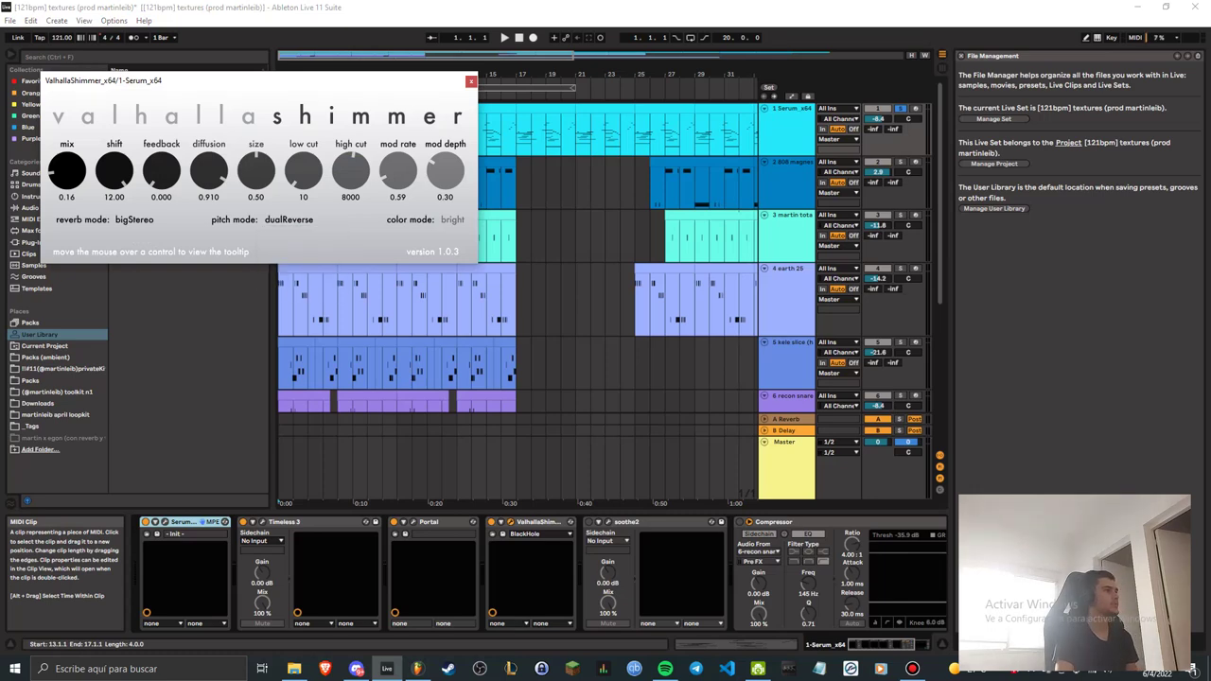
left_click(135, 220)
key("Escape")
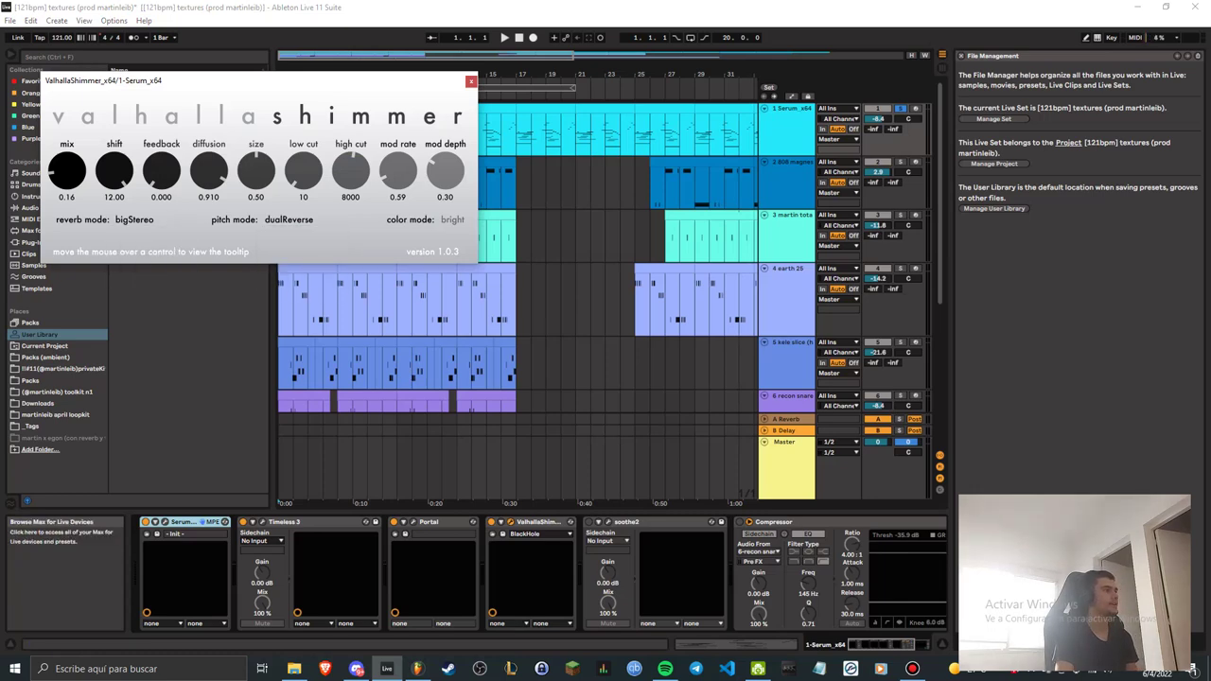
left_click(471, 81)
Enable soothe2 on the Serum track and view its settings in the plug-in window.
left_click(589, 522)
left_click(608, 523)
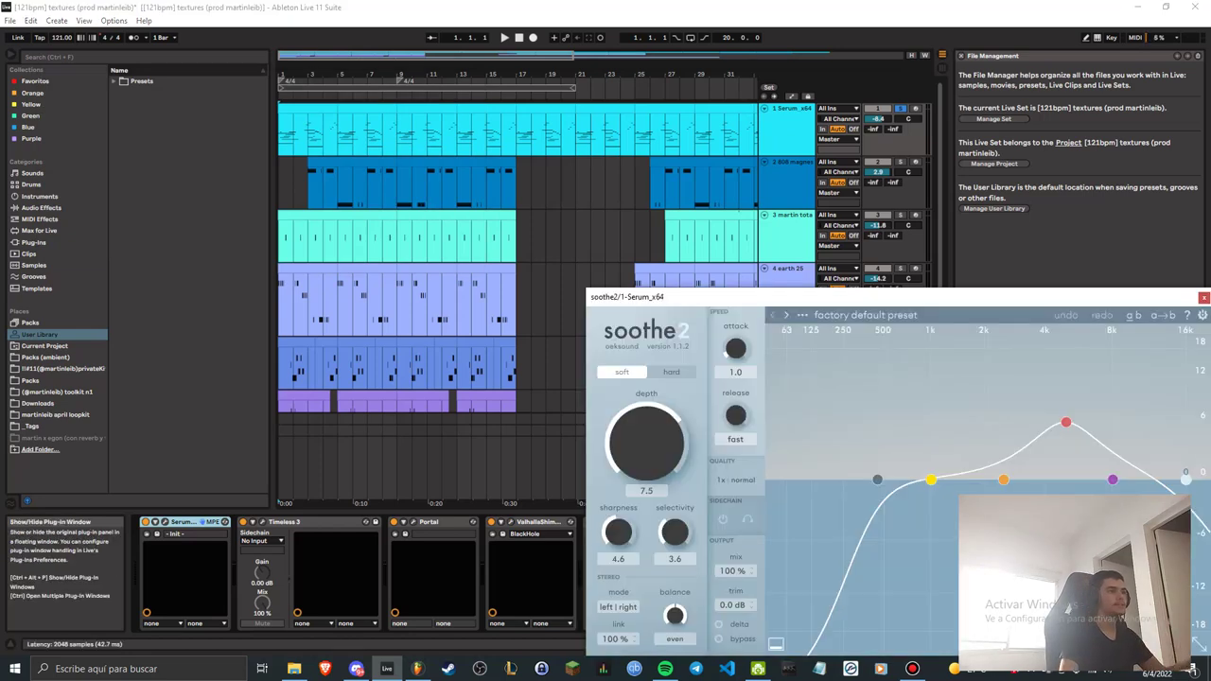
left_click_drag(754, 297, 310, 128)
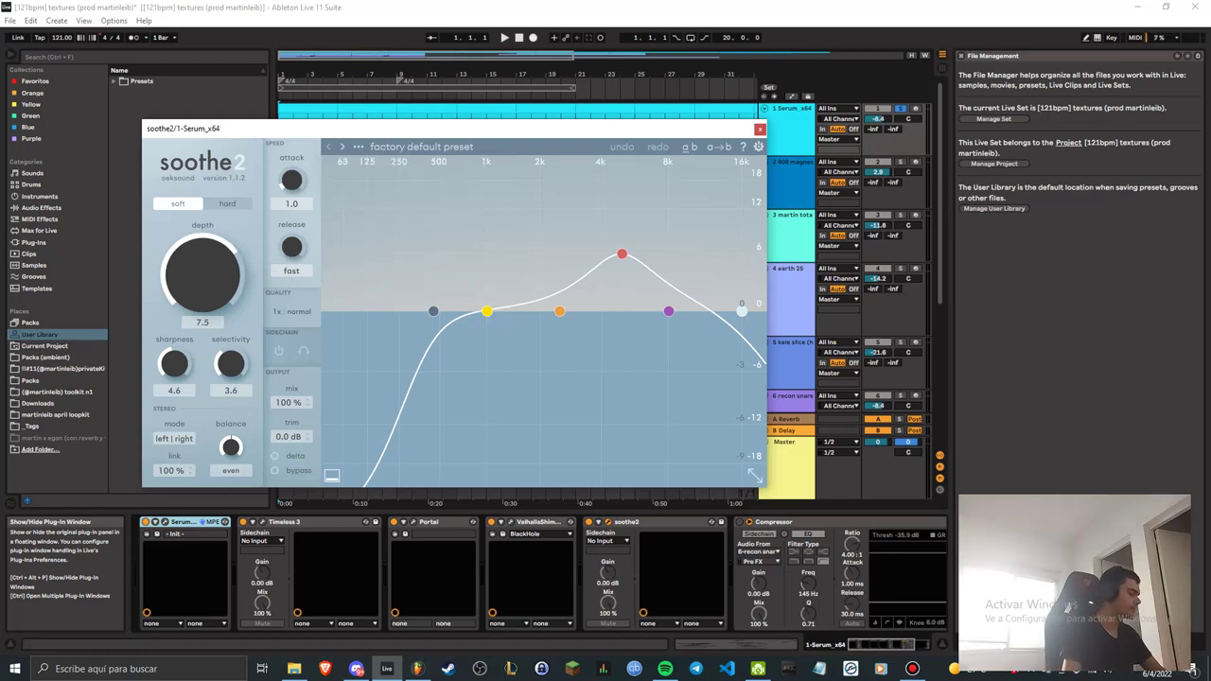
left_click(760, 129)
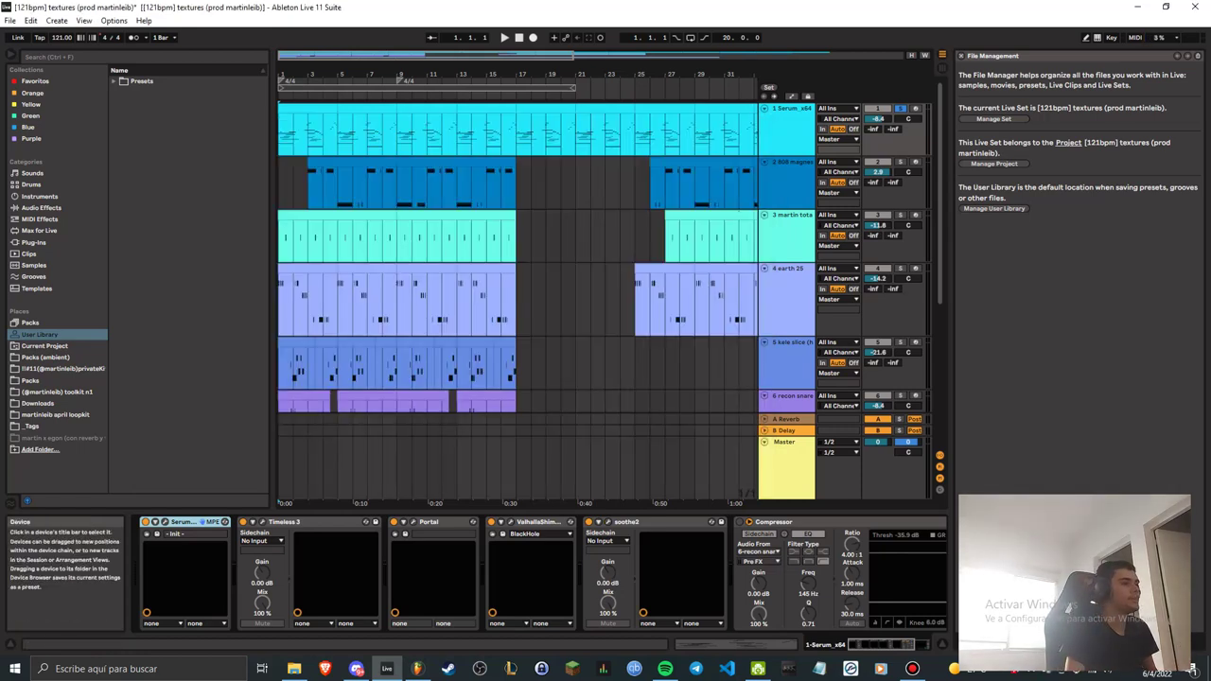
Enable the Compressor on the Serum track and play the Serum melody with the recon snare track also soloed.
left_click_drag(889, 645, 909, 644)
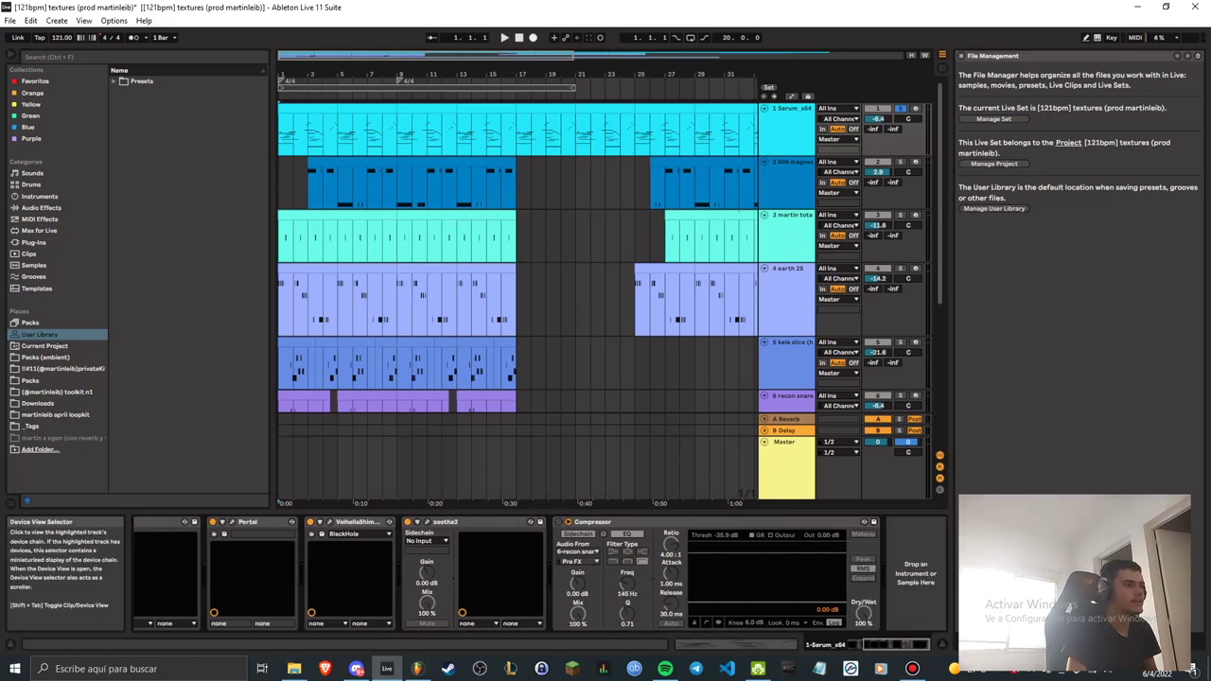
left_click(559, 522)
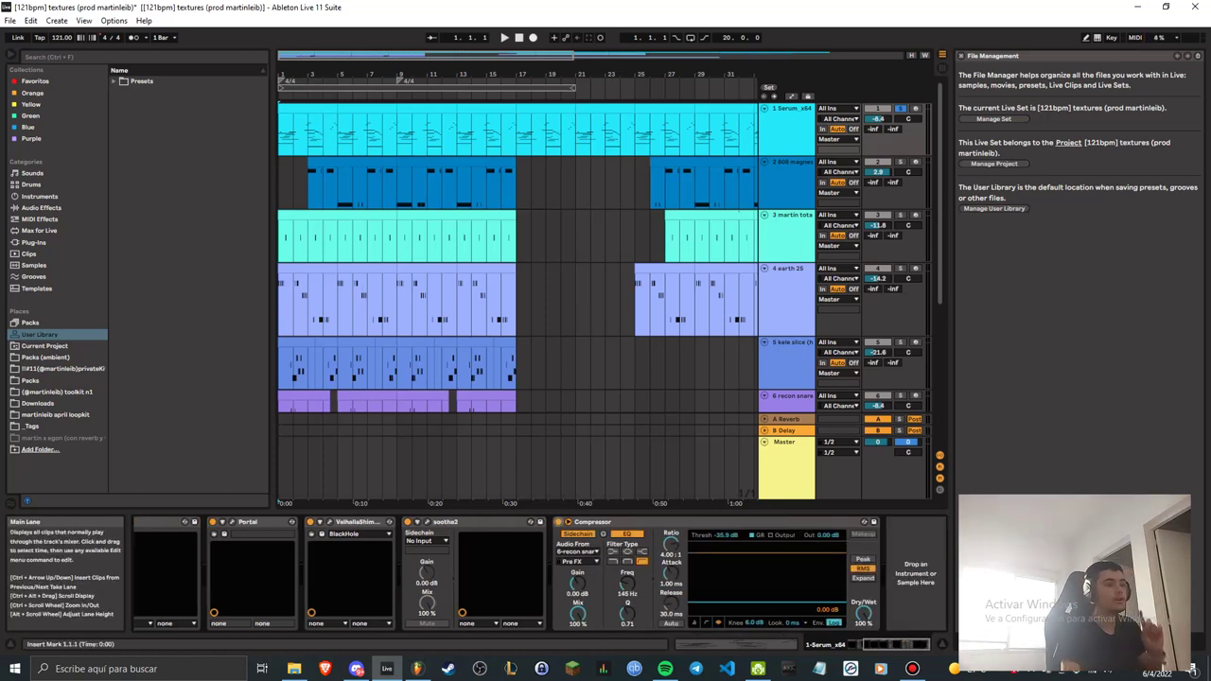
scroll(516, 255, "down", 5)
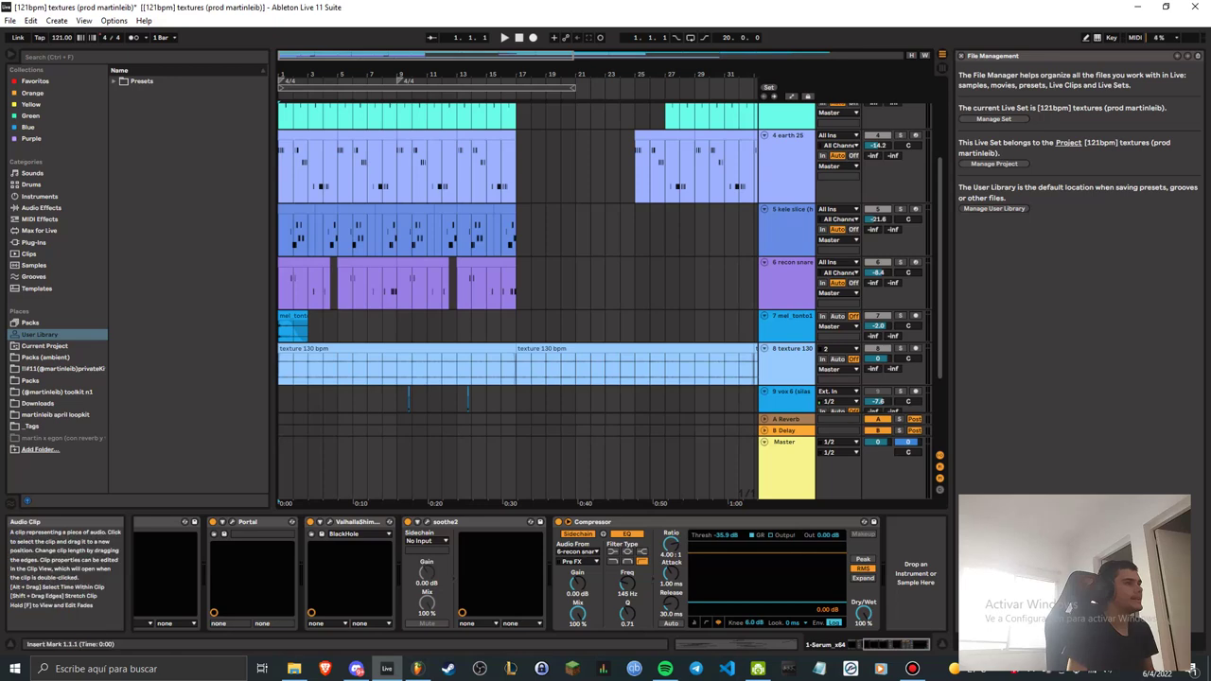
scroll(516, 283, "up", 1)
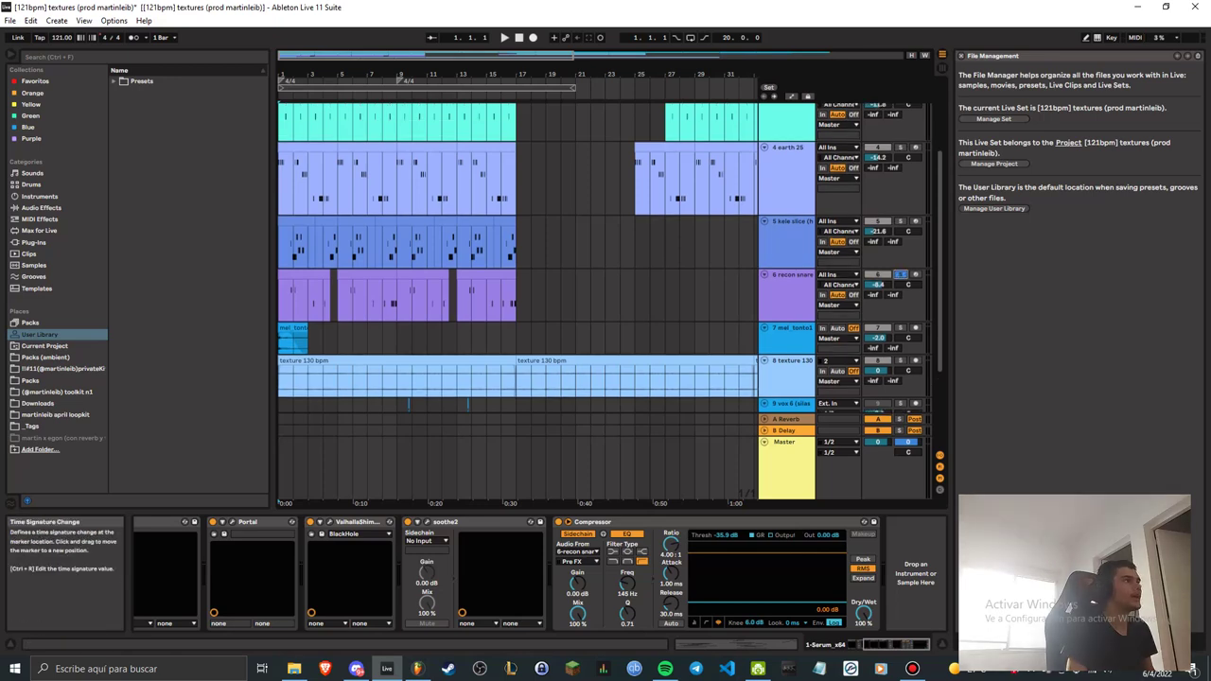
scroll(880, 284, "up", 5)
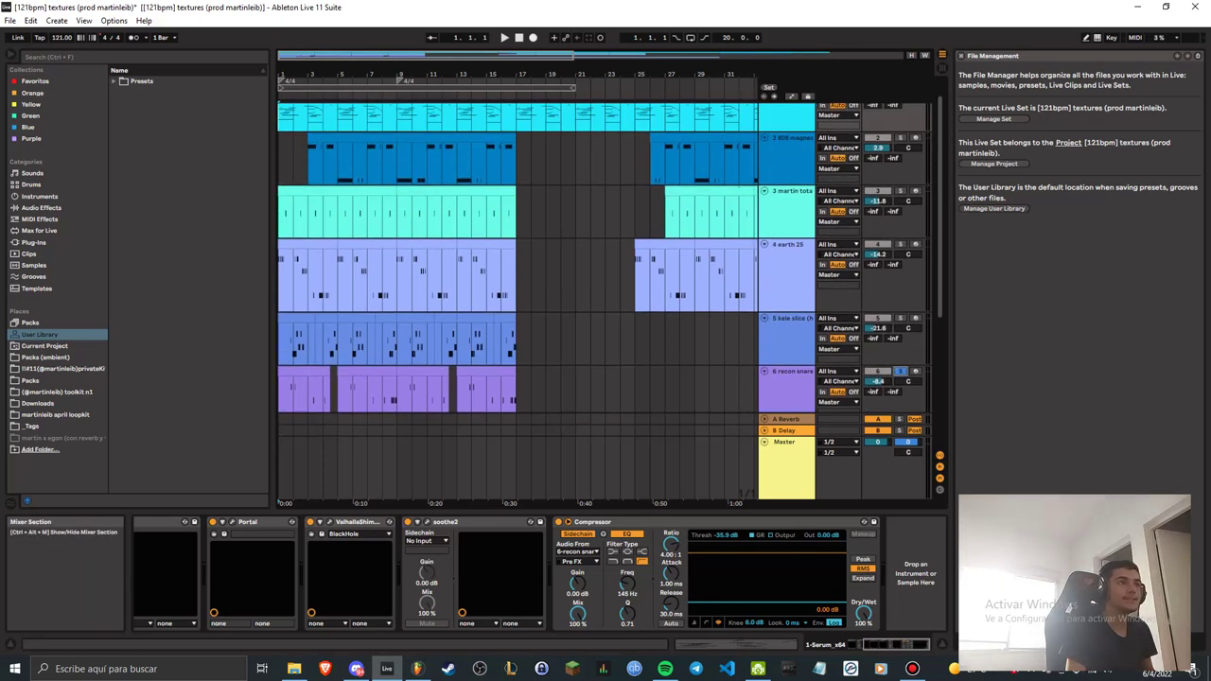
scroll(880, 284, "down", 4)
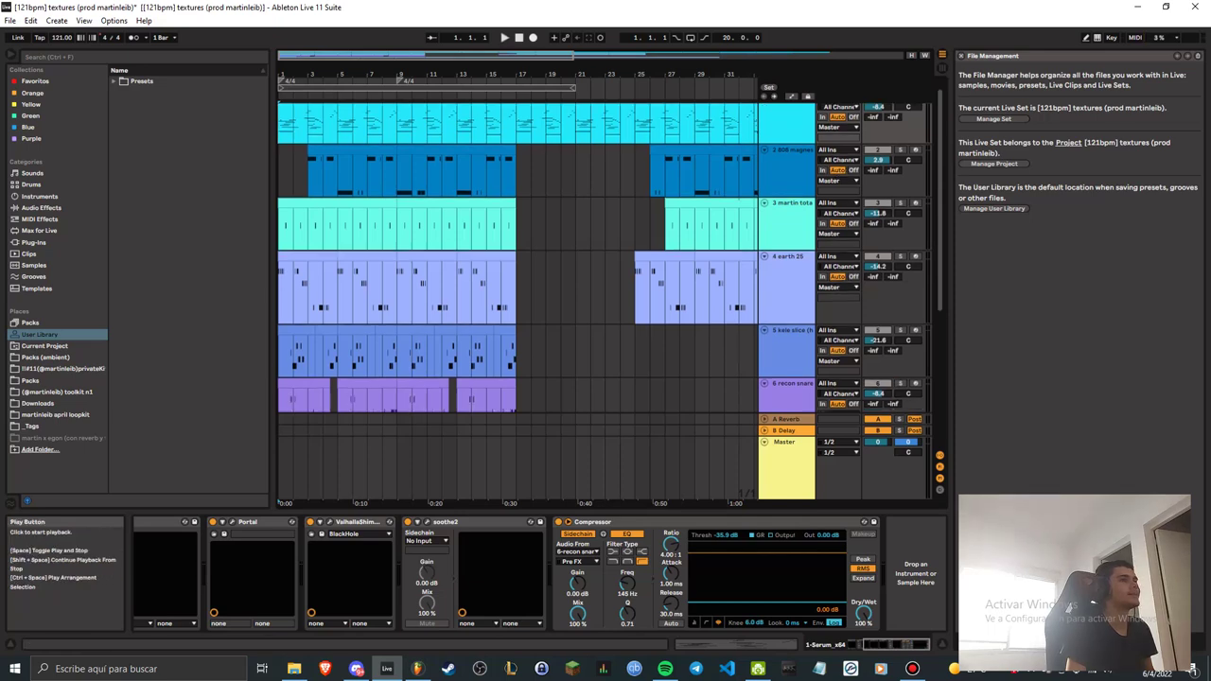
scroll(880, 284, "down", 4)
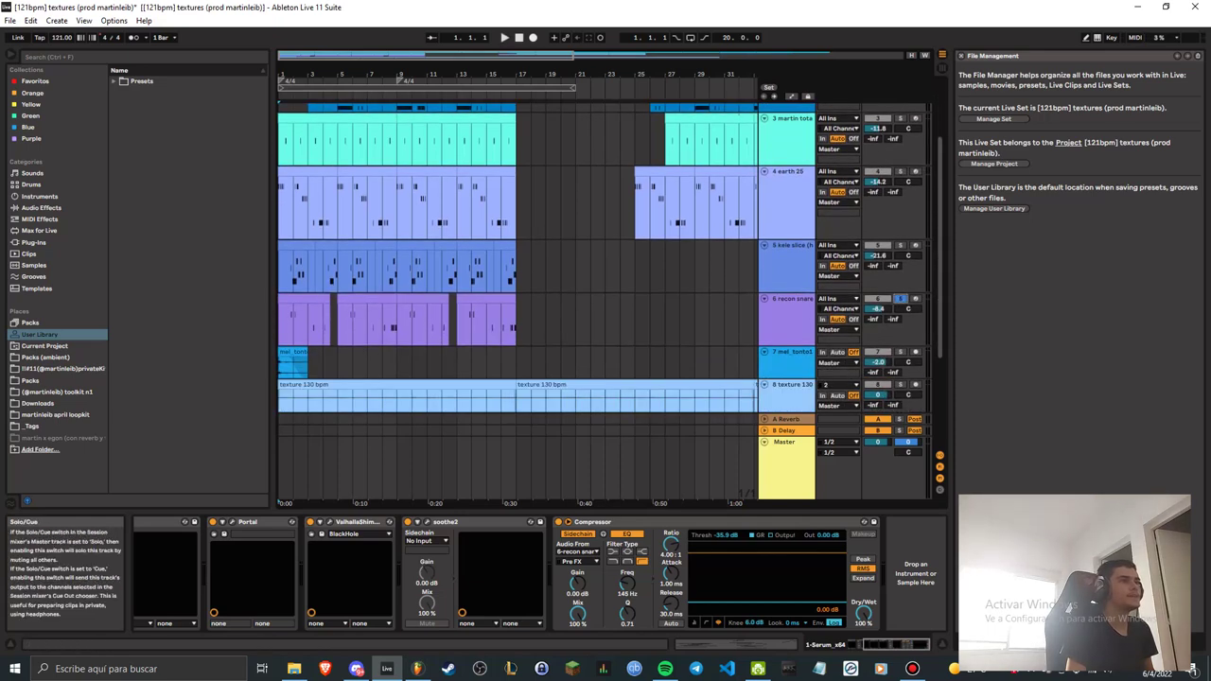
scroll(899, 336, "up", 4)
scroll(900, 336, "up", 3)
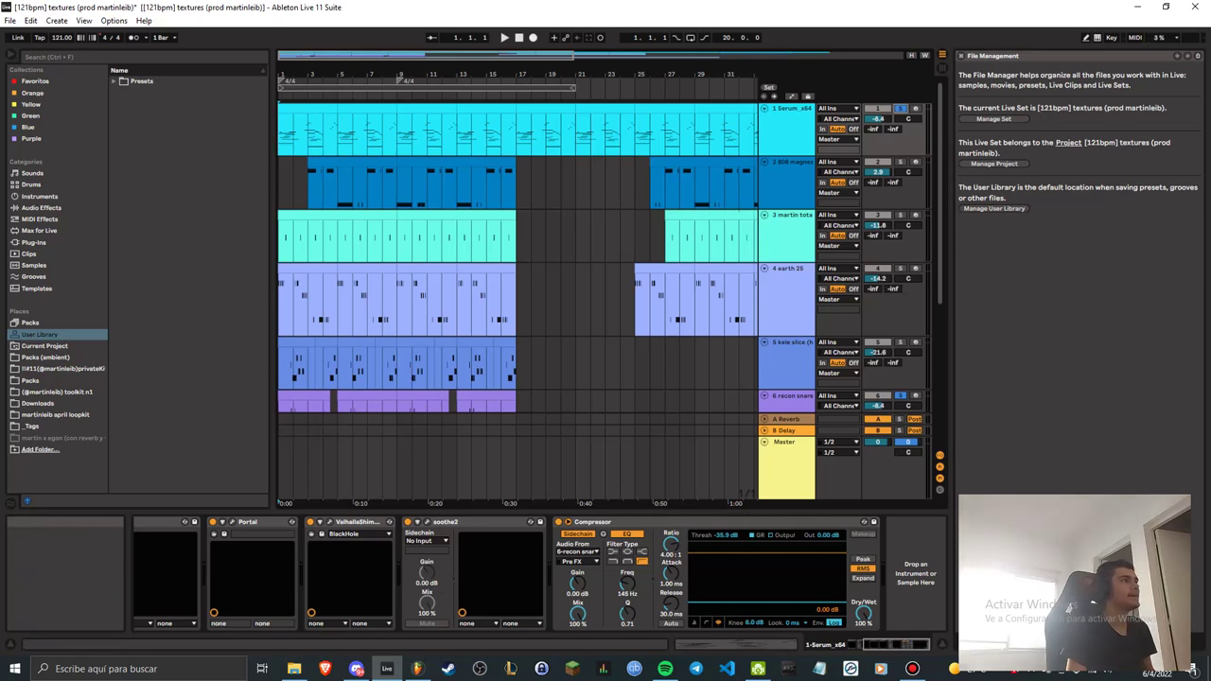
left_click(505, 38)
scroll(426, 331, "down", 2)
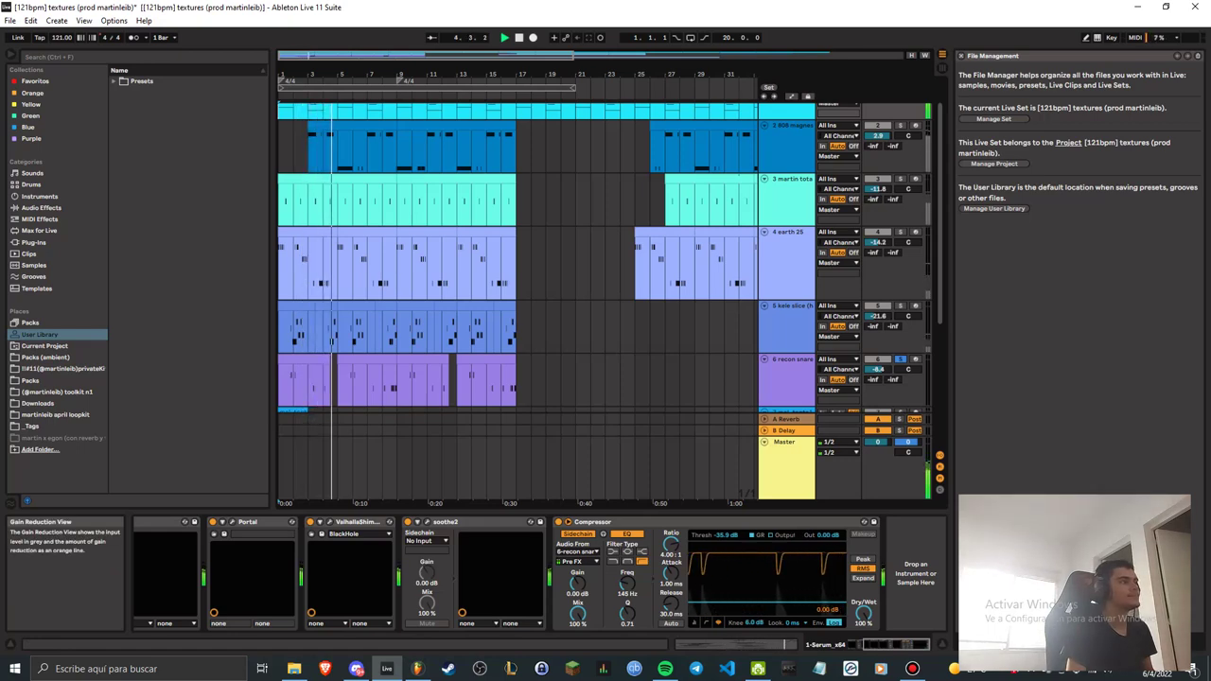
View the recon snare track's devices, then stop playback and examine the Compressor on the Serum track.
left_click(487, 359)
scroll(486, 369, "up", 2)
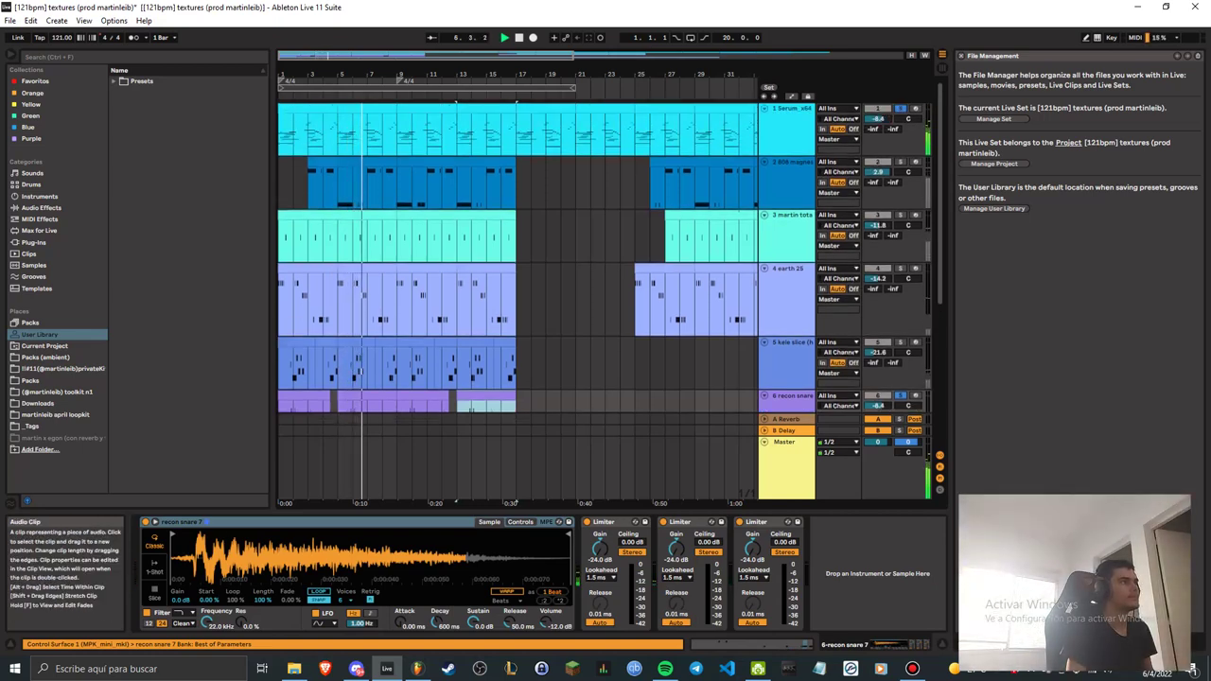
left_click(426, 109)
key("space")
left_click(916, 644)
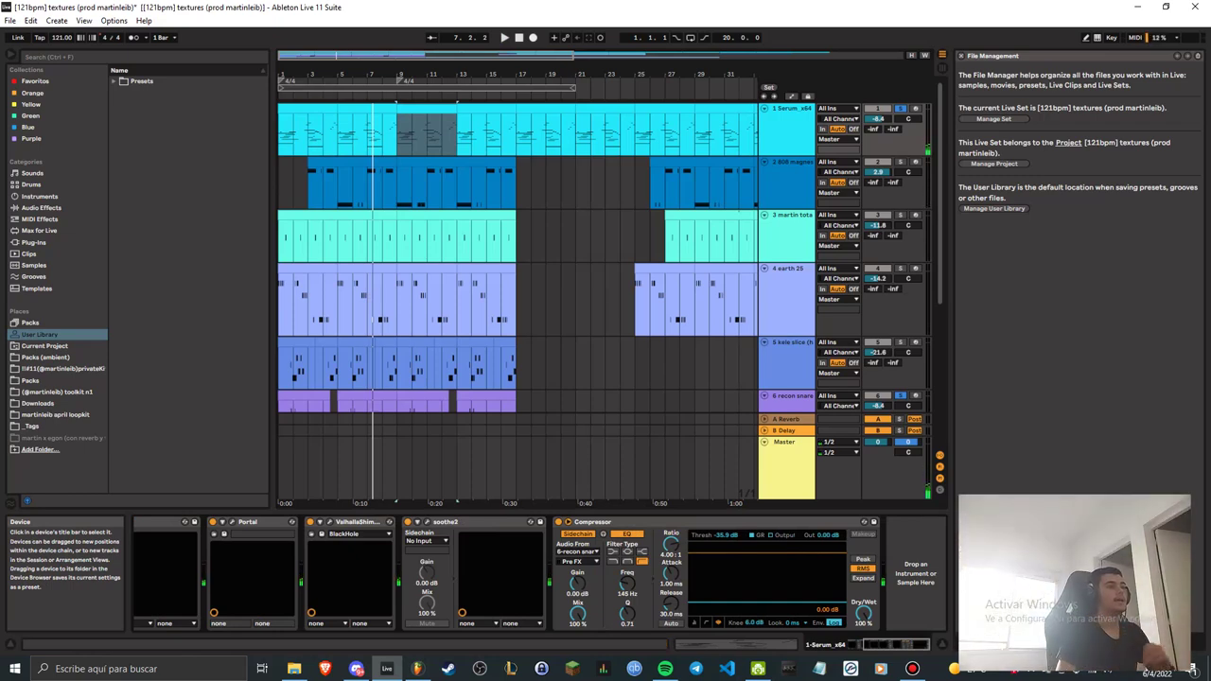
mouse_move(912, 669)
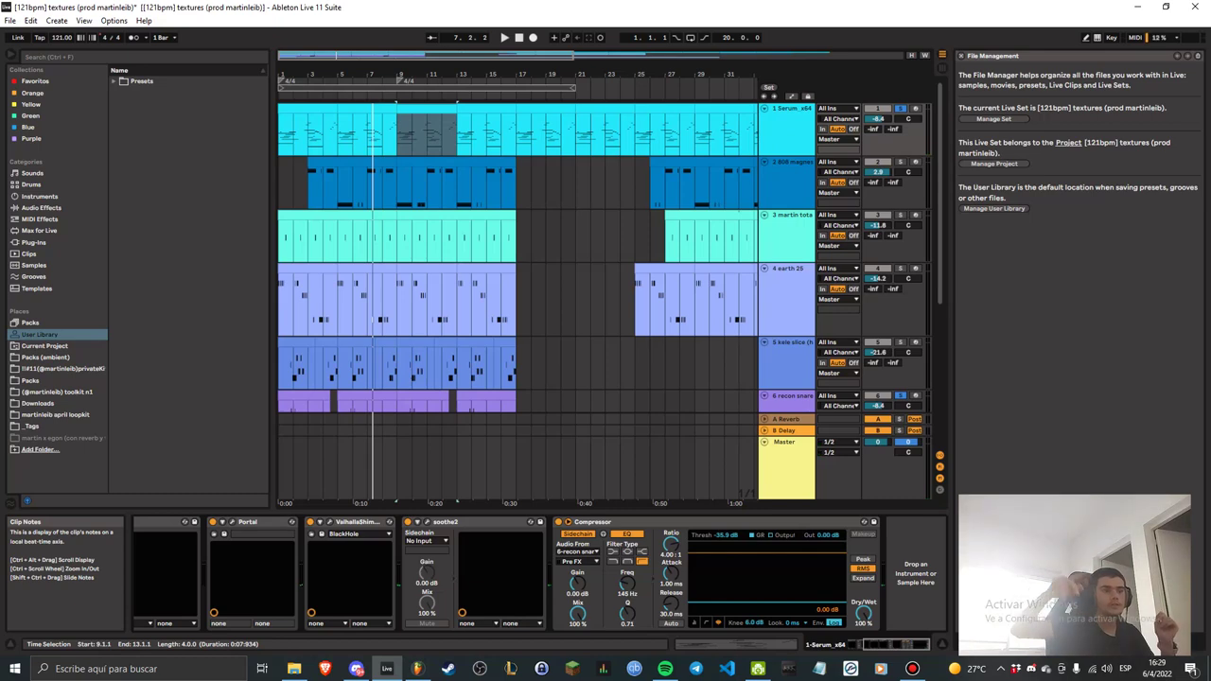
Play the soloed tracks from the recon snare clip at bar 9 and inspect the snare track's first Limiter.
scroll(423, 298, "down", 2)
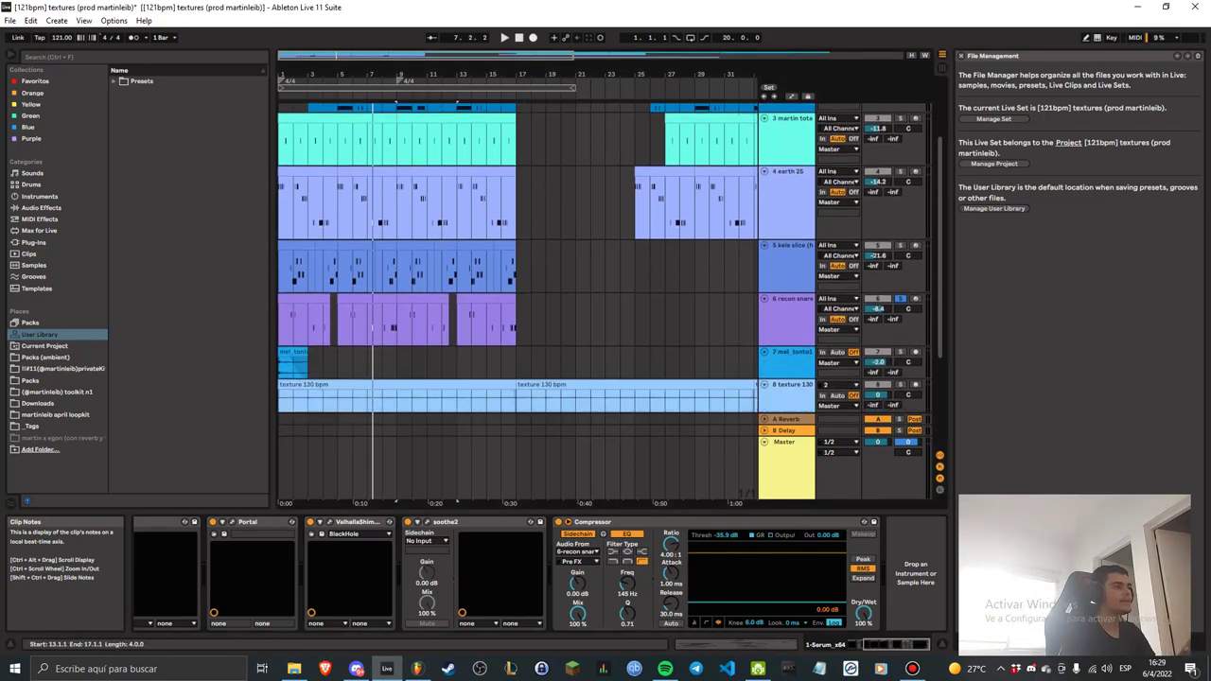
left_click(423, 298)
key("space")
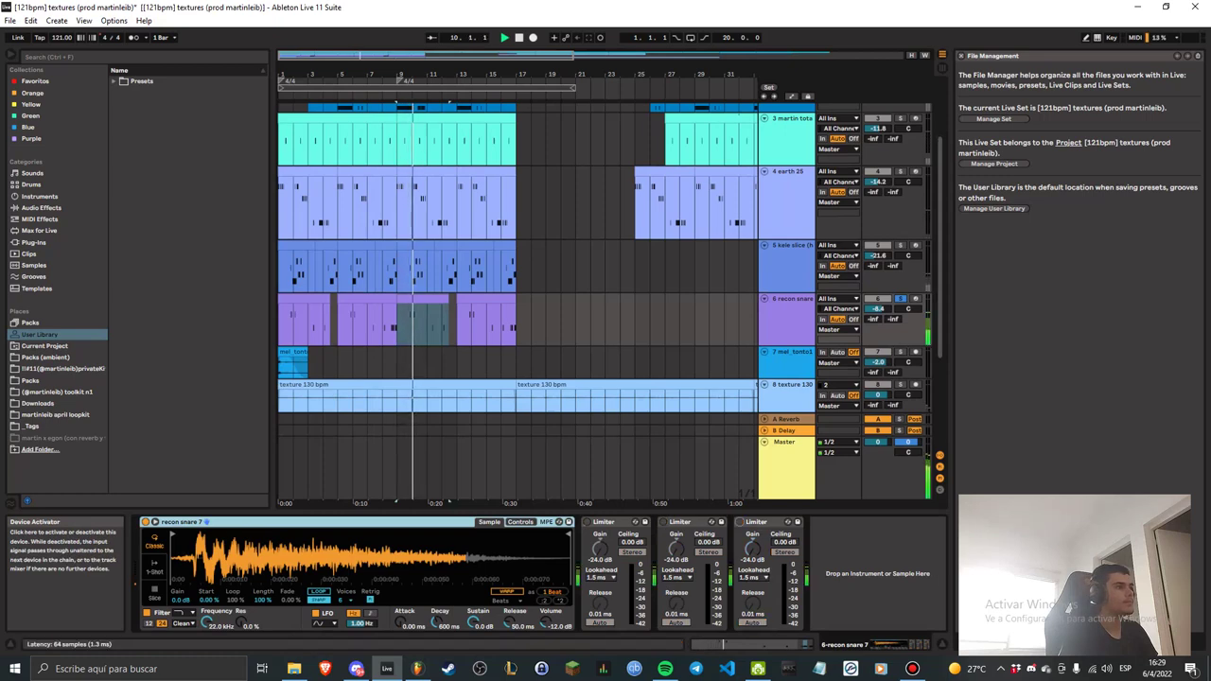
key("space")
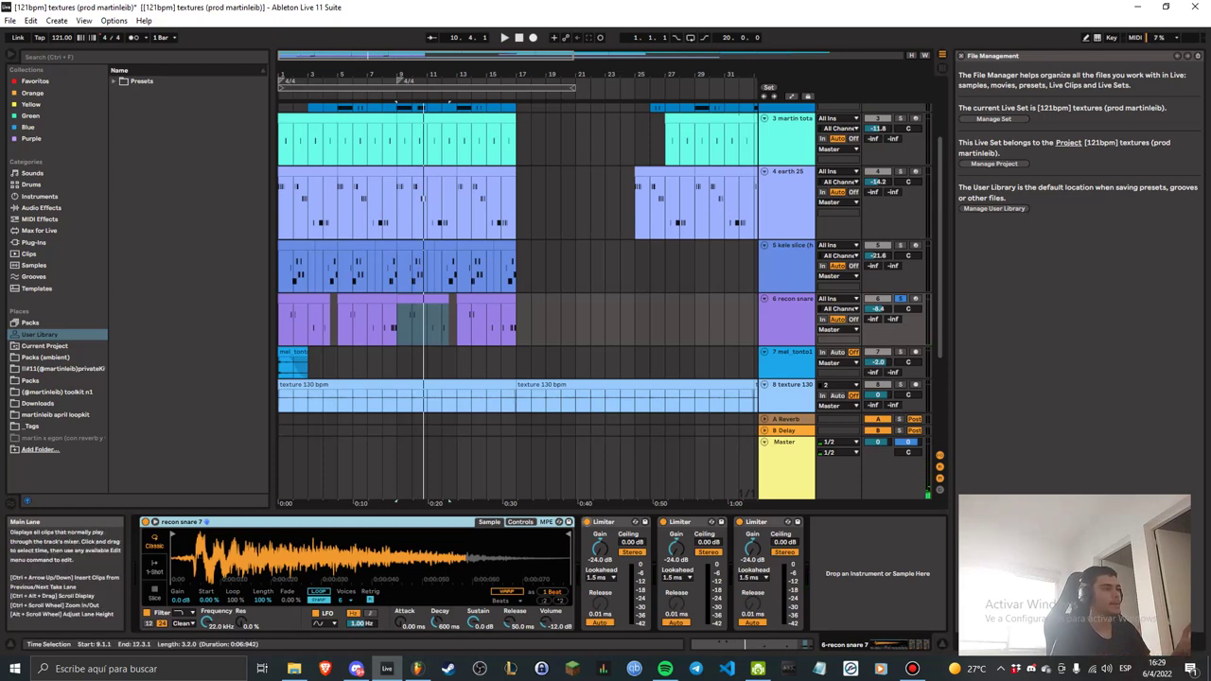
left_click(610, 521)
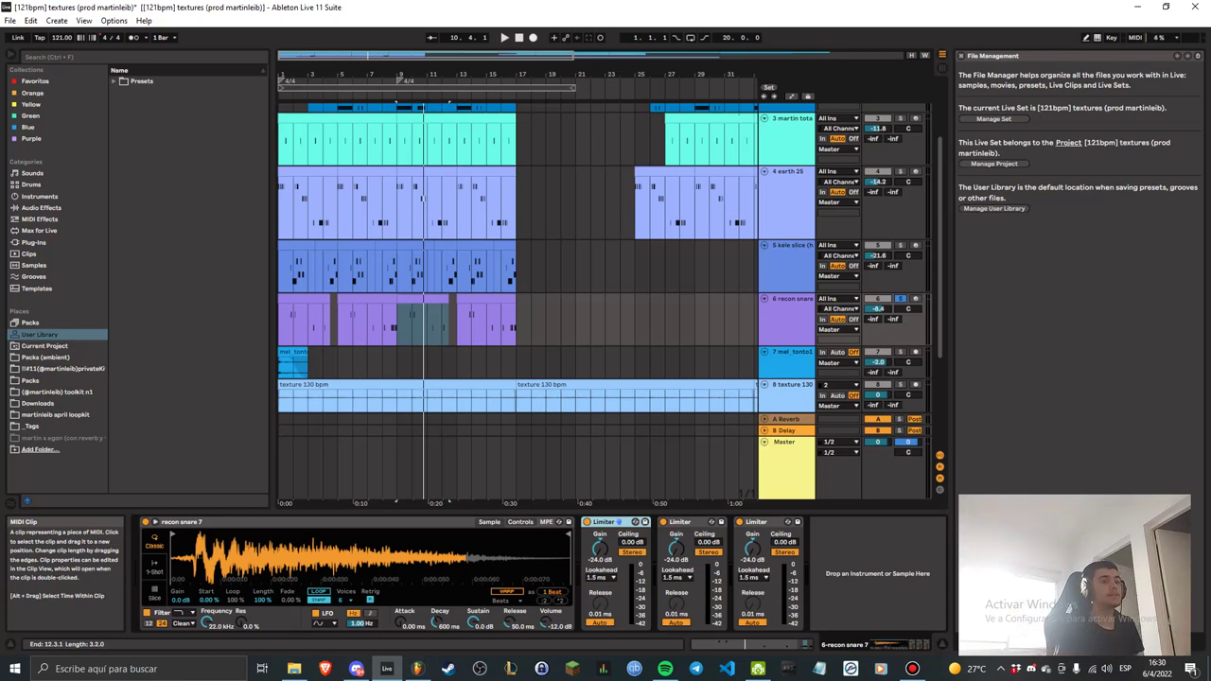
Set the Serum track Compressor's sidechain input to 6-recon snare 7 with the Pre FX tap point.
scroll(423, 299, "up", 3)
left_click_drag(516, 134, 458, 130)
key("a")
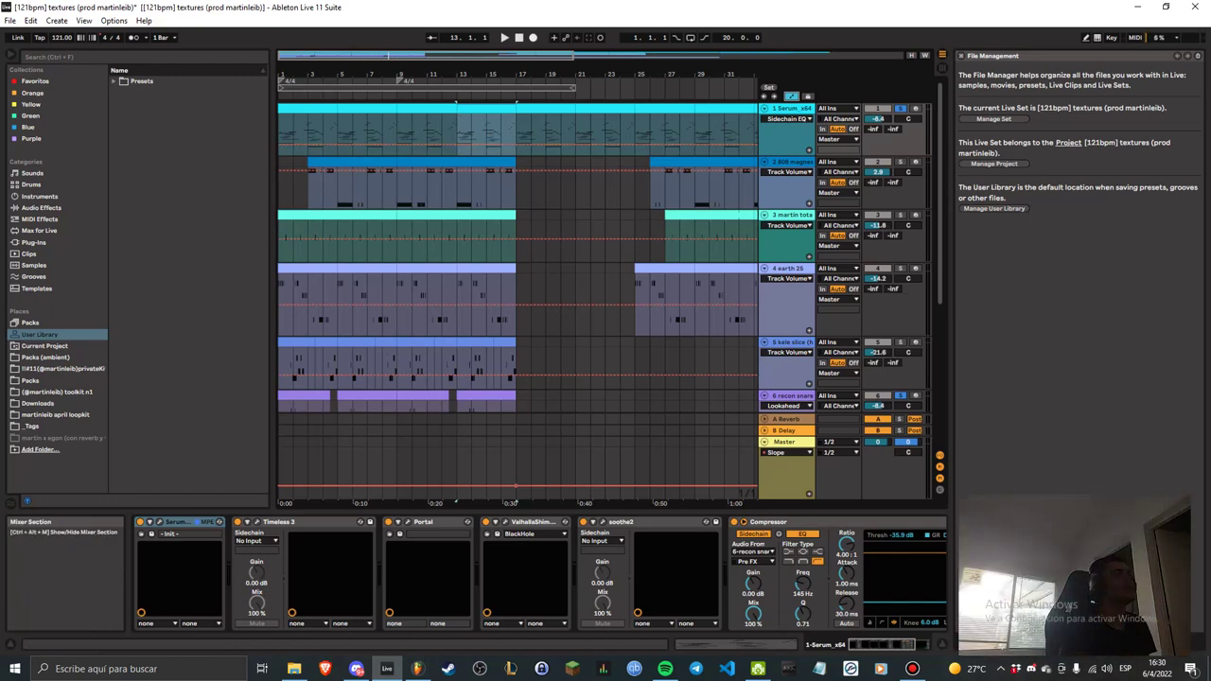
key("a")
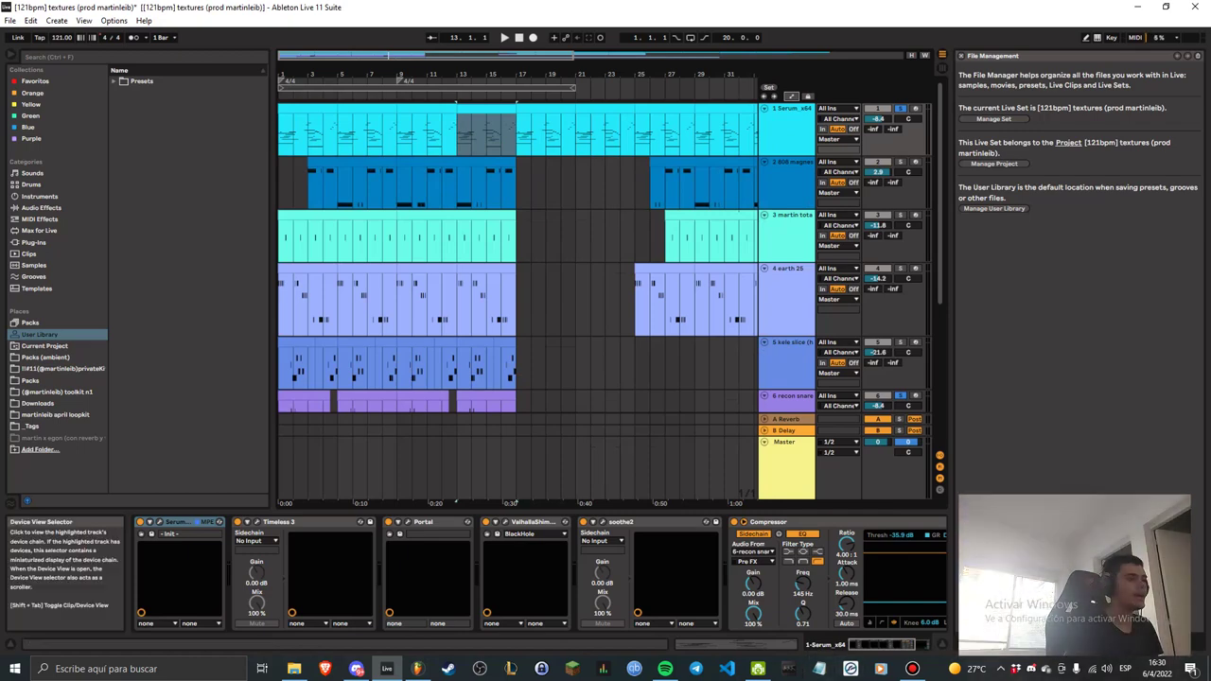
left_click_drag(889, 645, 910, 644)
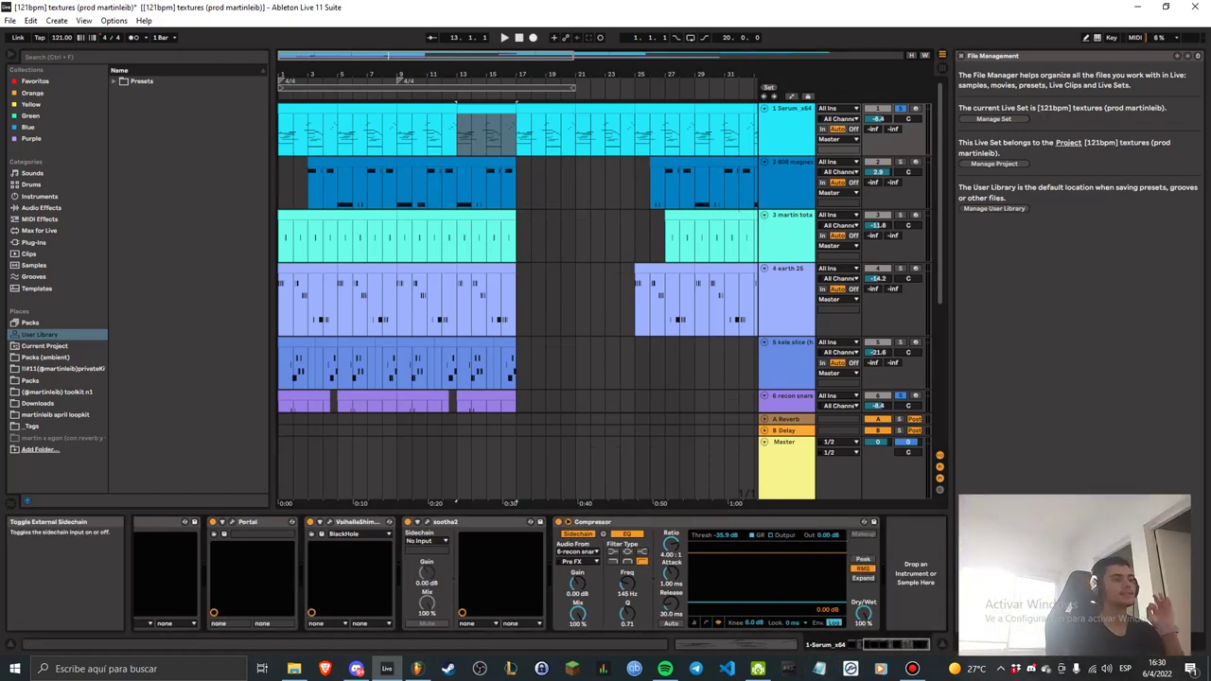
left_click(579, 552)
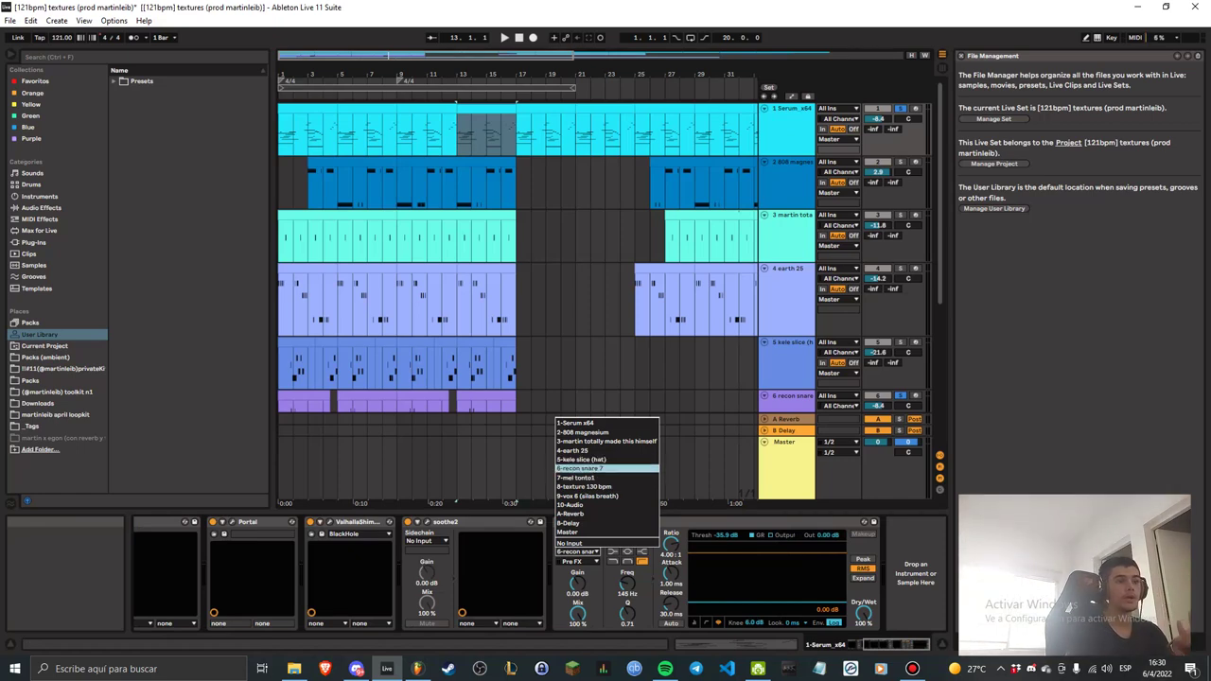
left_click(580, 469)
left_click(577, 562)
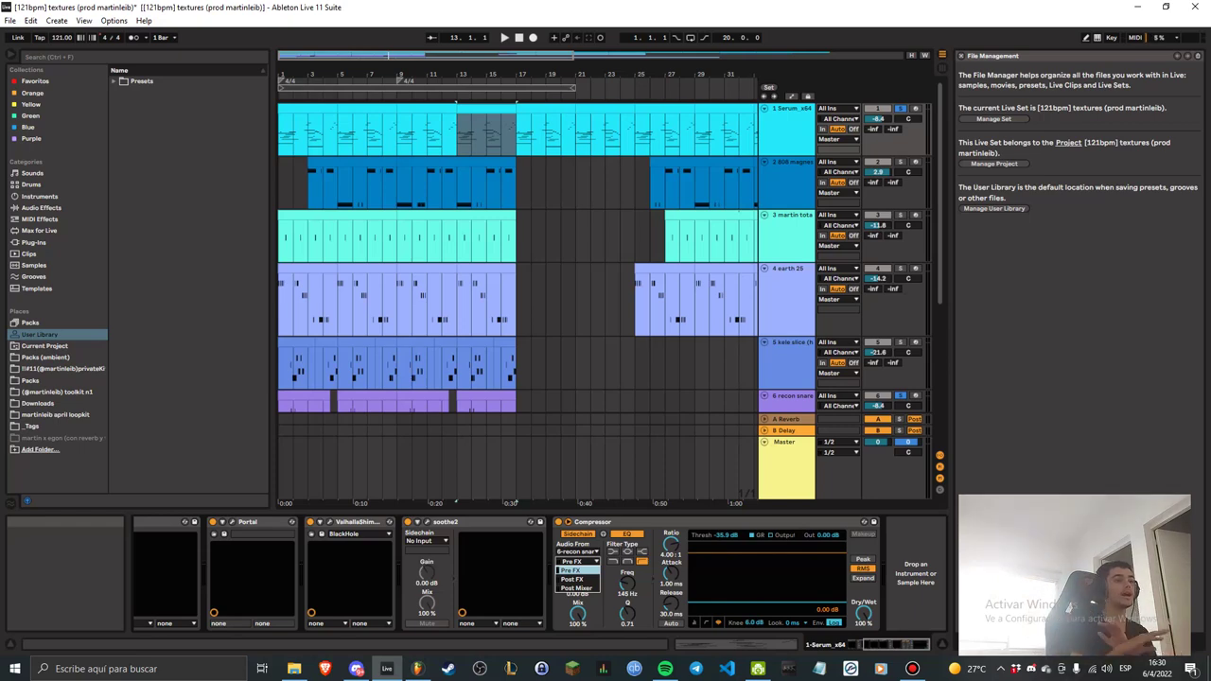
left_click(572, 571)
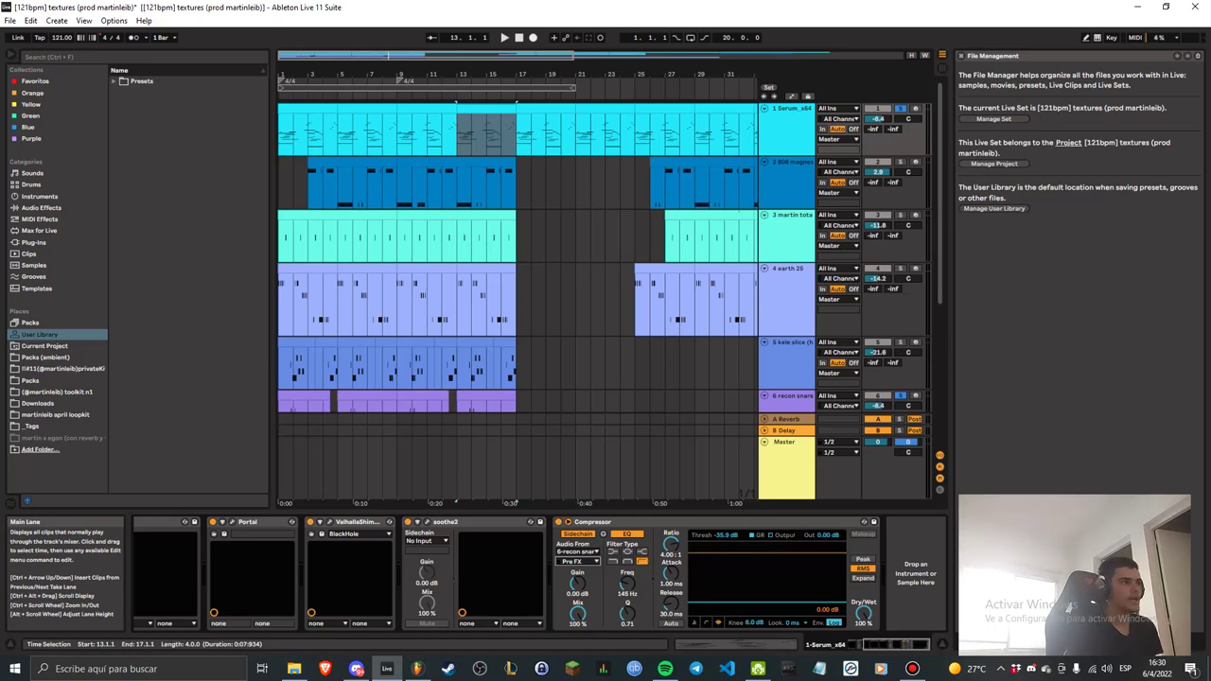
Open the recon snare track's clip at bar 5 and examine its MIDI notes.
scroll(517, 258, "down", 3)
left_click(547, 374)
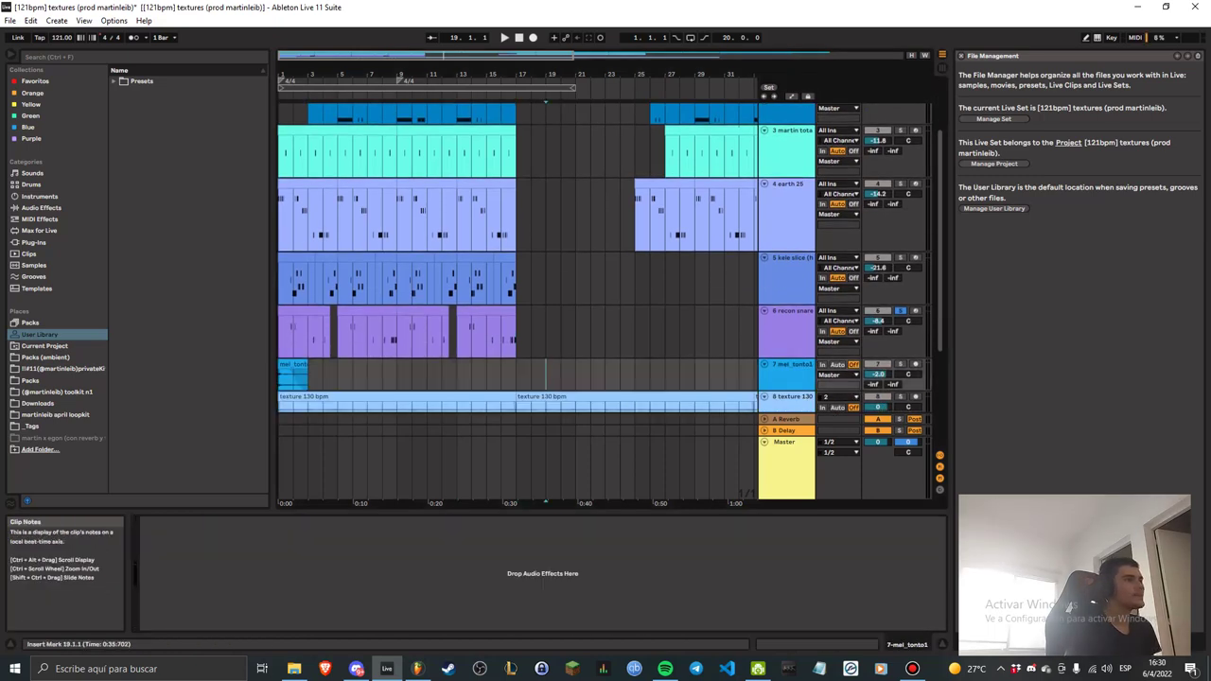
left_click(367, 310)
double_click(367, 311)
scroll(602, 426, "up", 2)
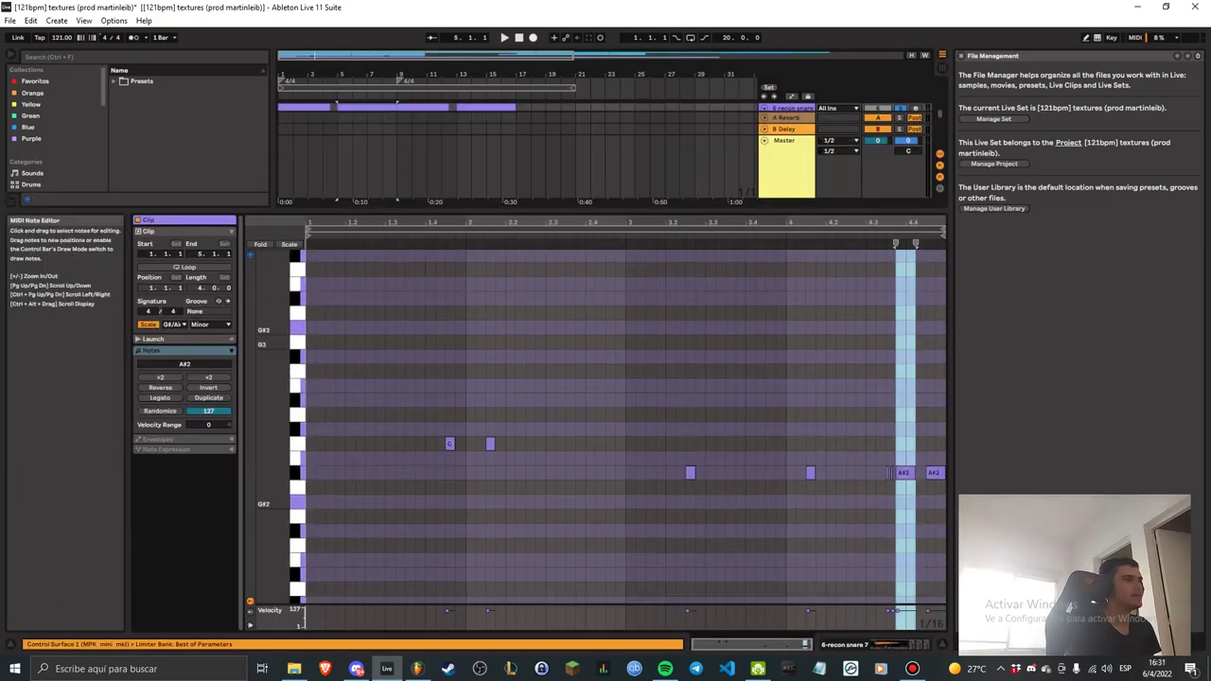
left_click(366, 300)
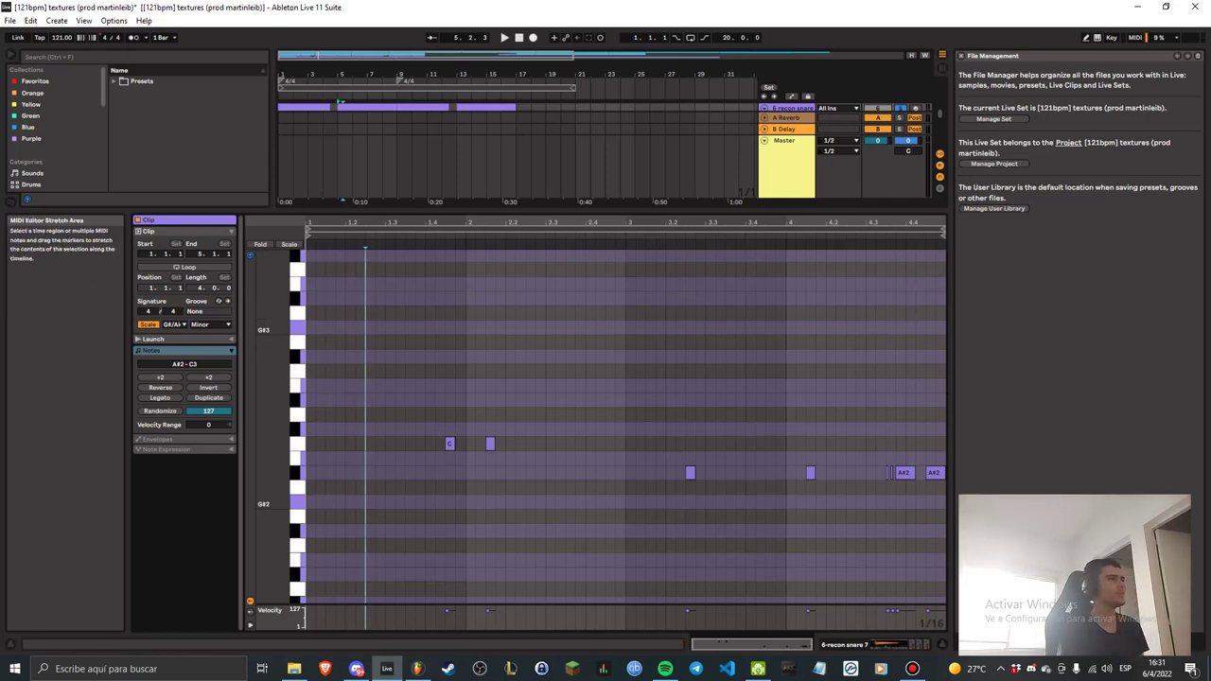
Play the soloed recon snare pattern from the start of the arrangement, then stop playback.
left_click(519, 38)
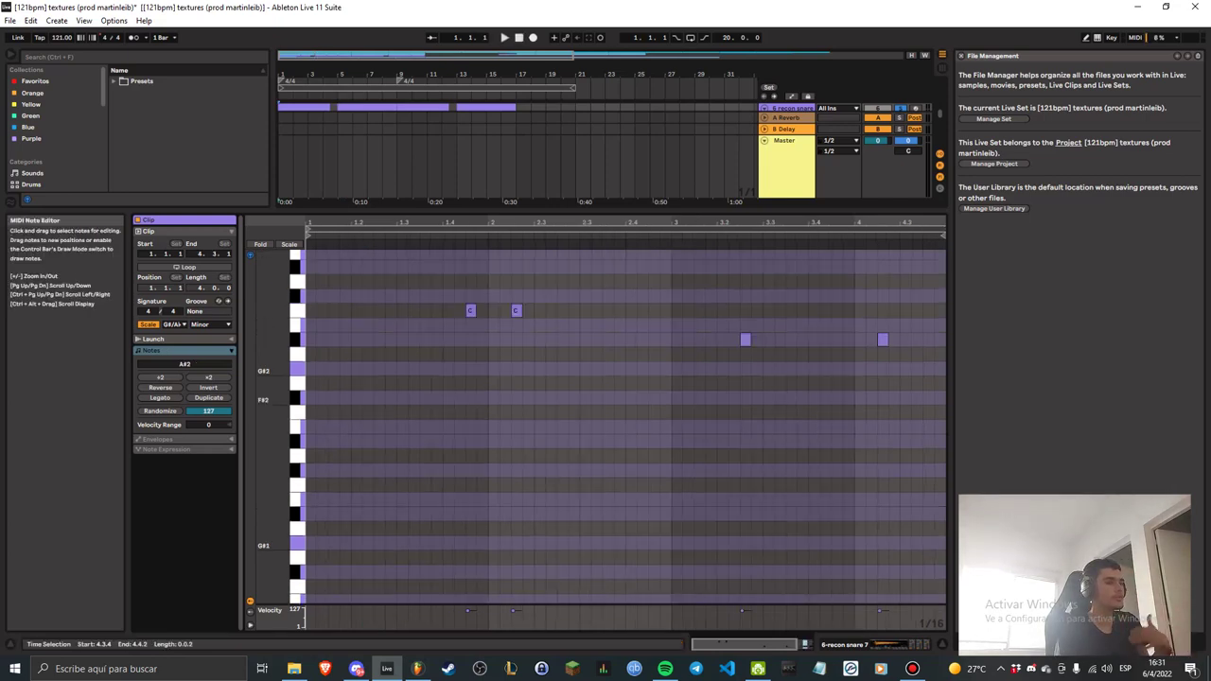
scroll(615, 426, "up", 3)
key("space")
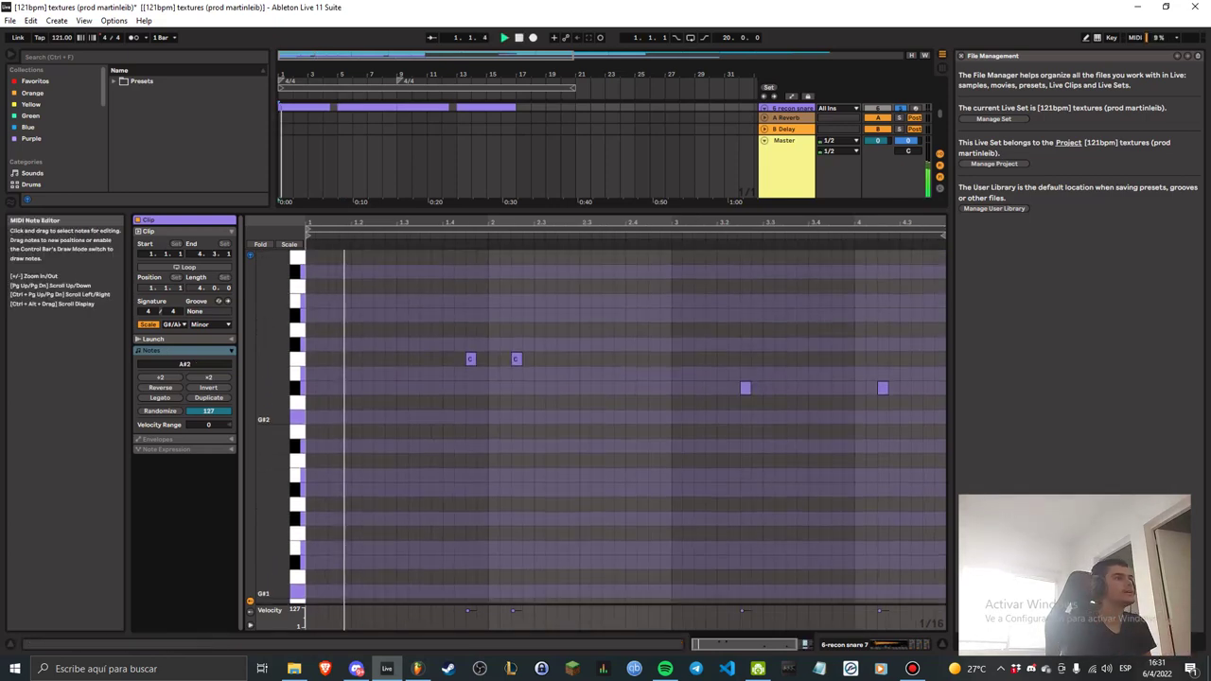
key("space")
Enlarge the arrangement area and view the first texture 130 bpm audio clip.
left_click_drag(568, 211, 568, 448)
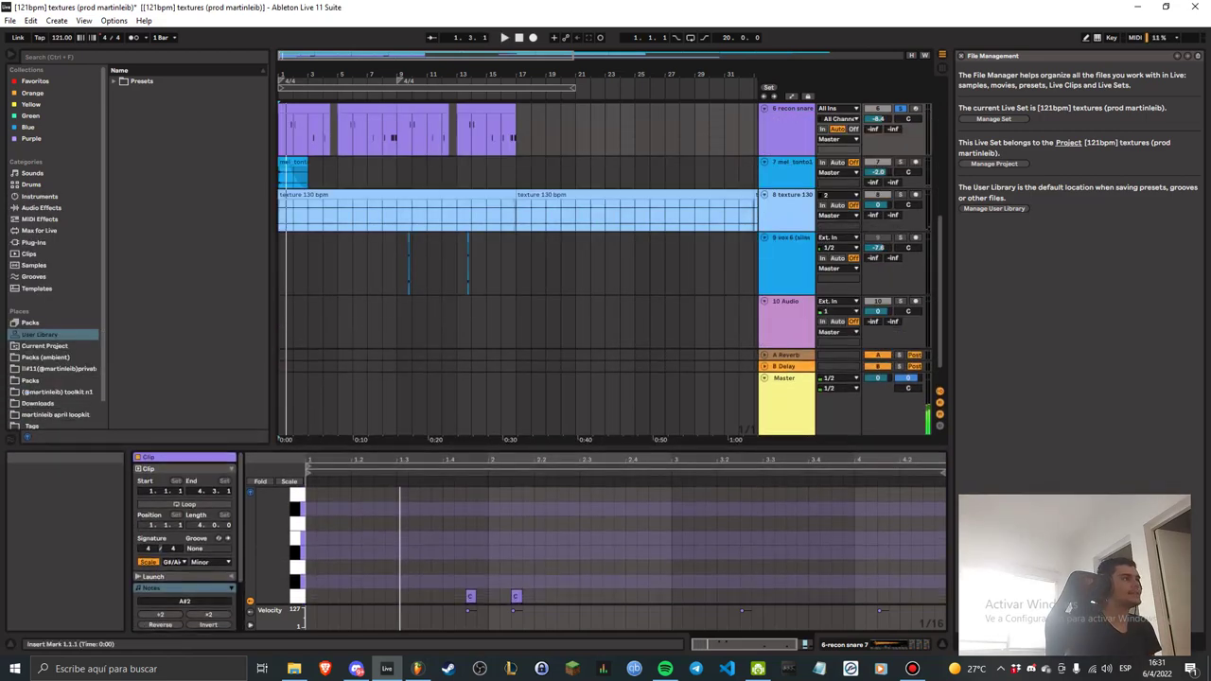
scroll(568, 255, "up", 3)
scroll(568, 255, "down", 2)
left_click(455, 243)
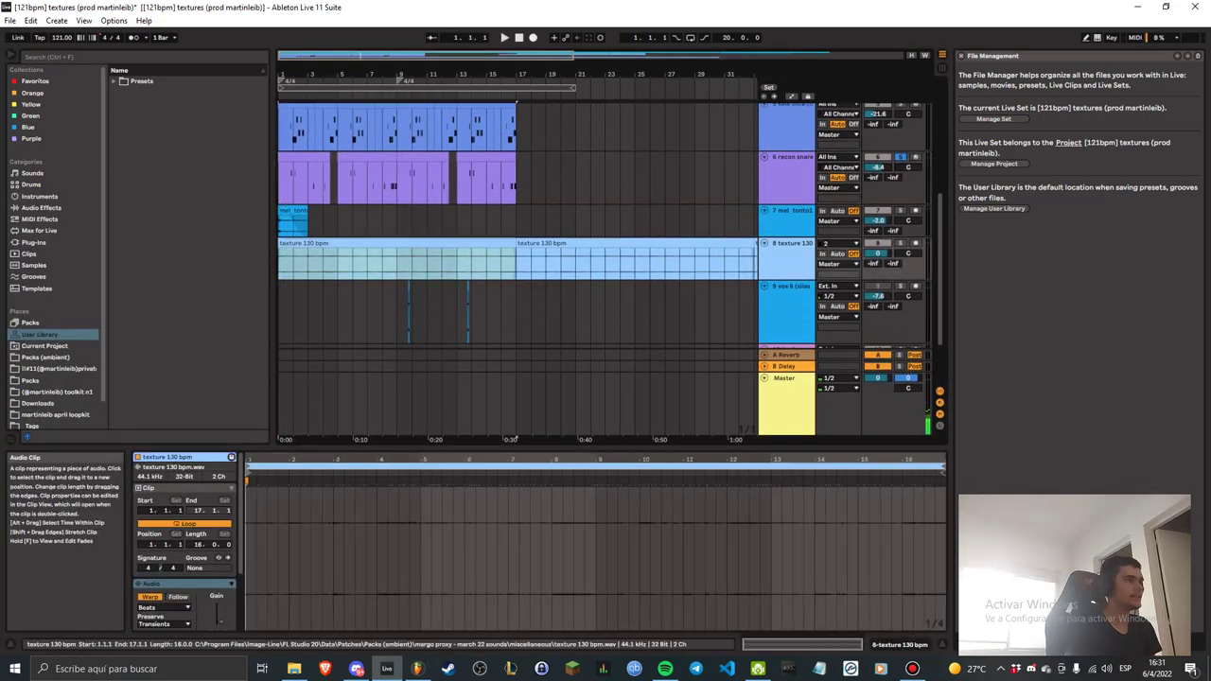
Delete the two silas breath audio clips from the vox 6 track.
scroll(454, 243, "down", 1)
left_click_drag(546, 288, 382, 288)
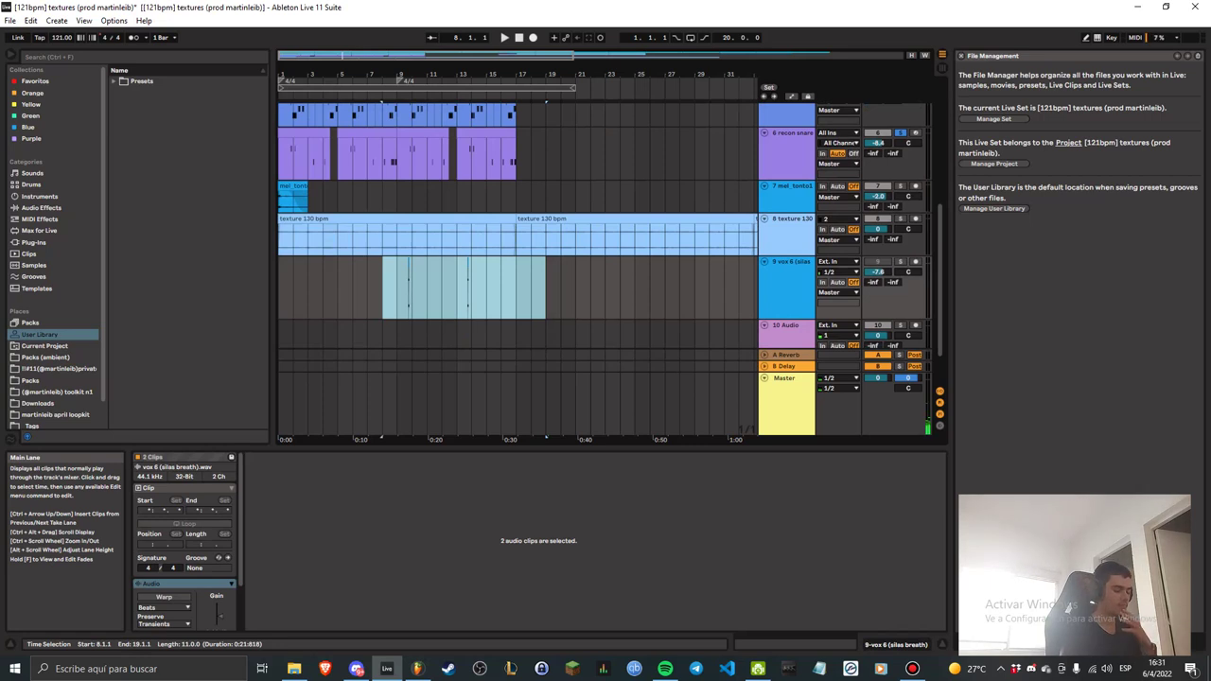
key("Delete")
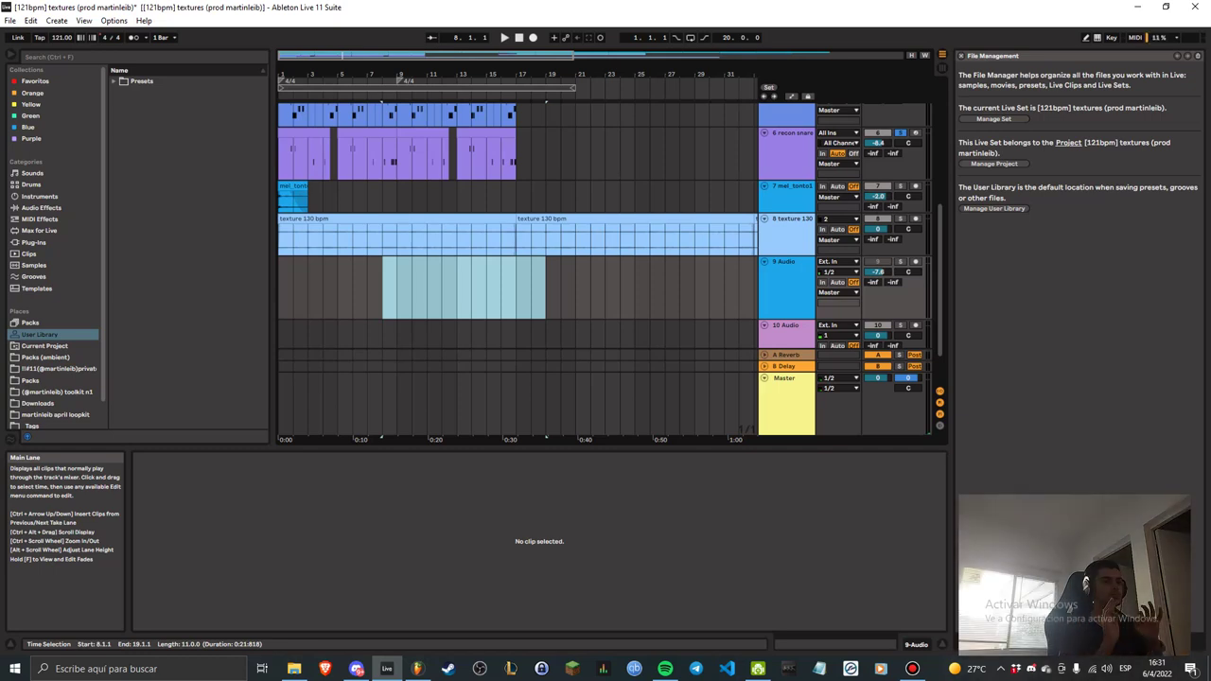
Open the earth 25 clip at bar 9 and enlarge the note editor to show its MIDI notes.
scroll(516, 227, "up", 5)
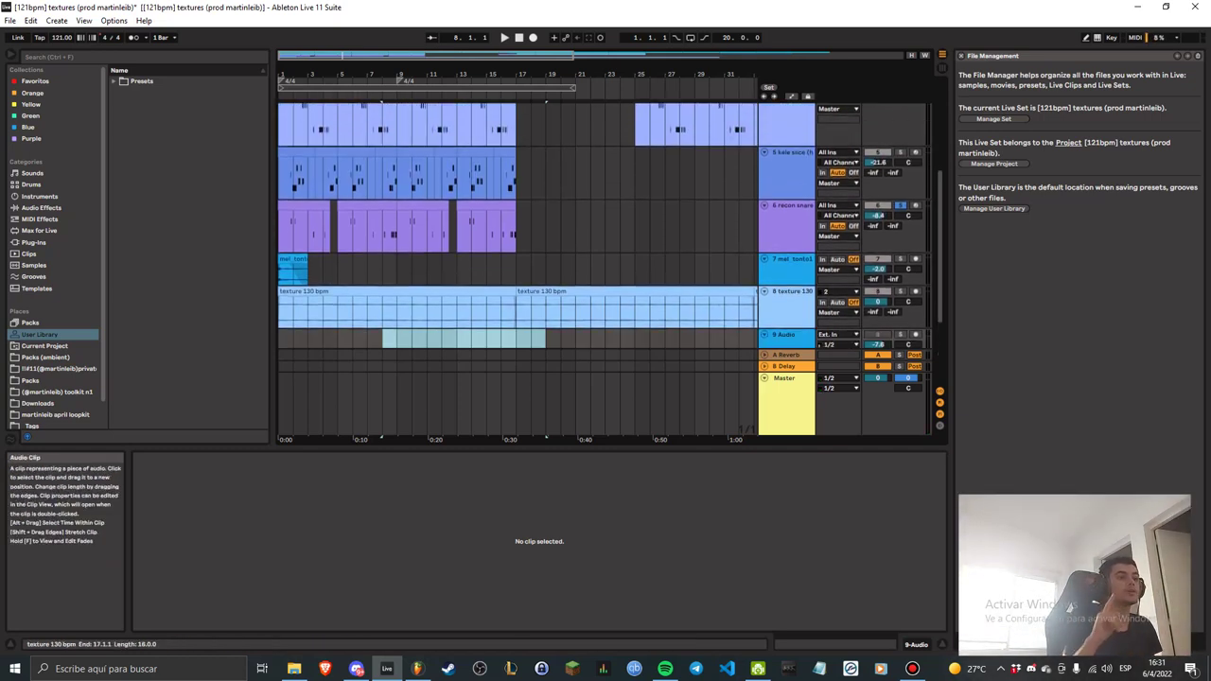
scroll(445, 303, "up", 4)
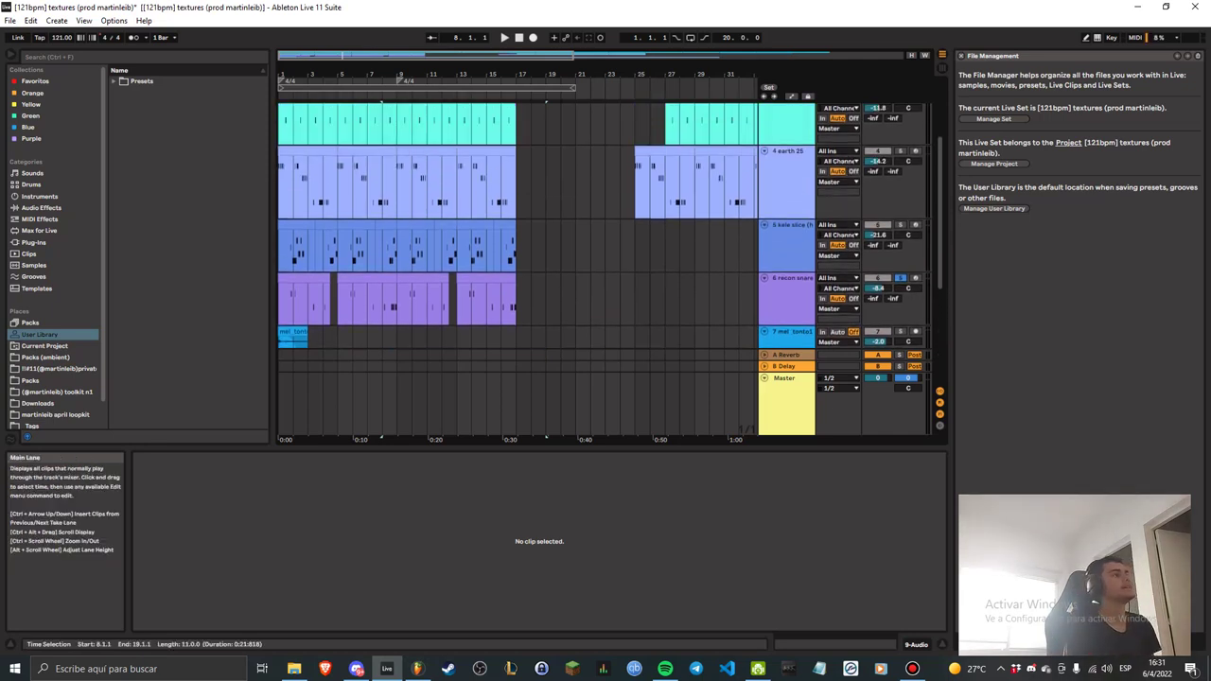
left_click(426, 185)
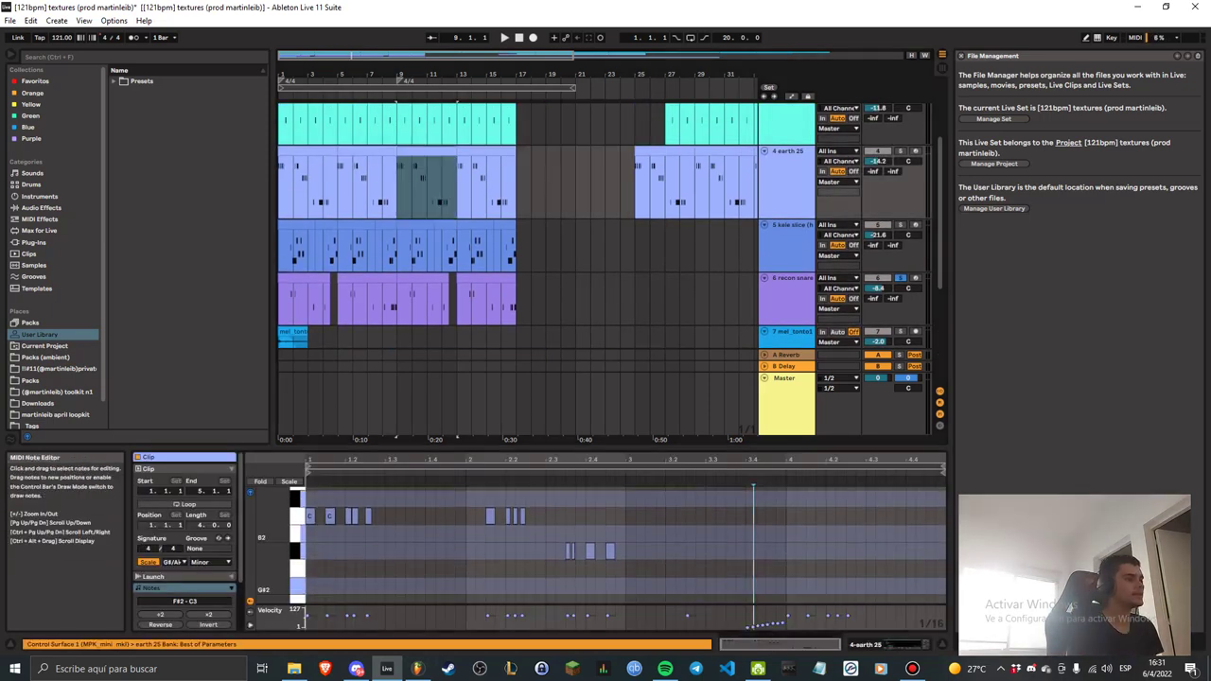
left_click_drag(530, 447, 530, 288)
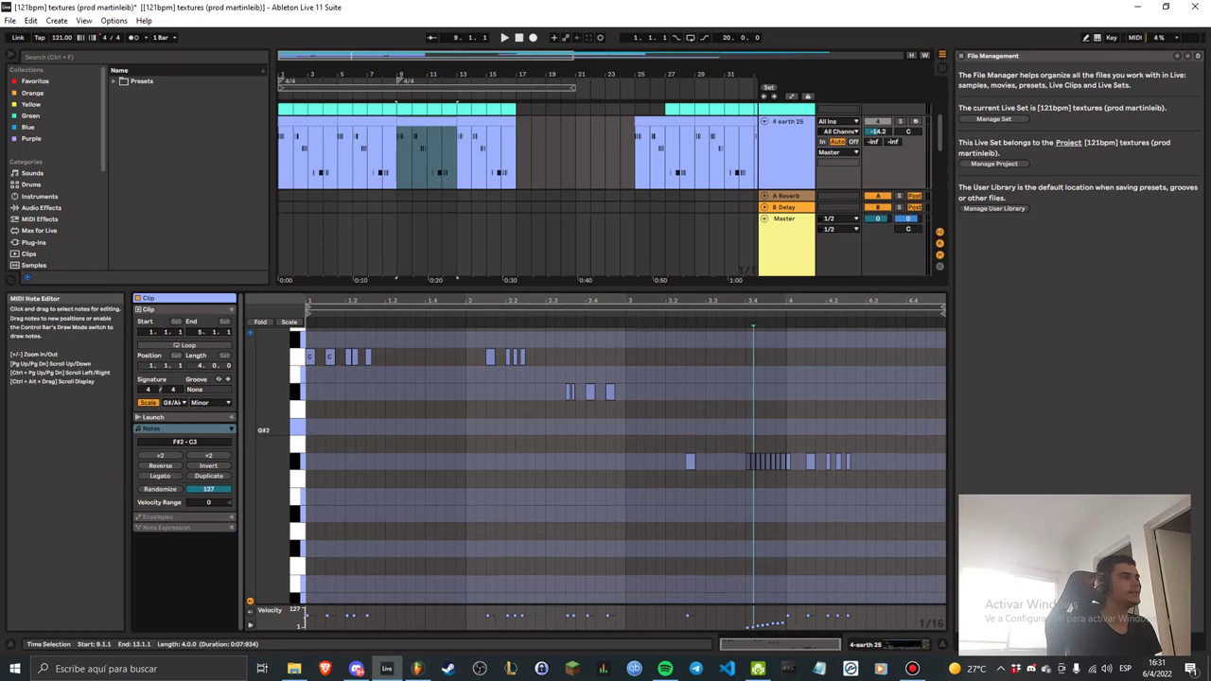
Solo the earth 25 track and play it from the clip at bar 5, then stop playback.
left_click(520, 38)
left_click(367, 122)
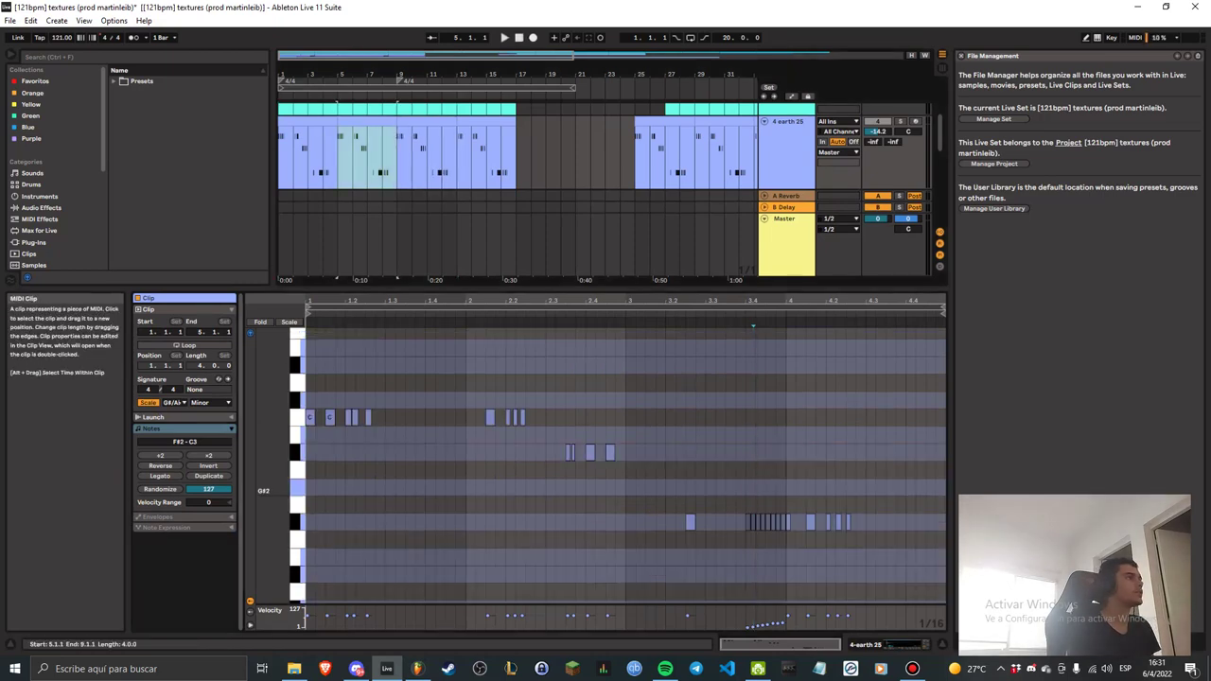
left_click(504, 38)
right_click(527, 362)
key("Escape")
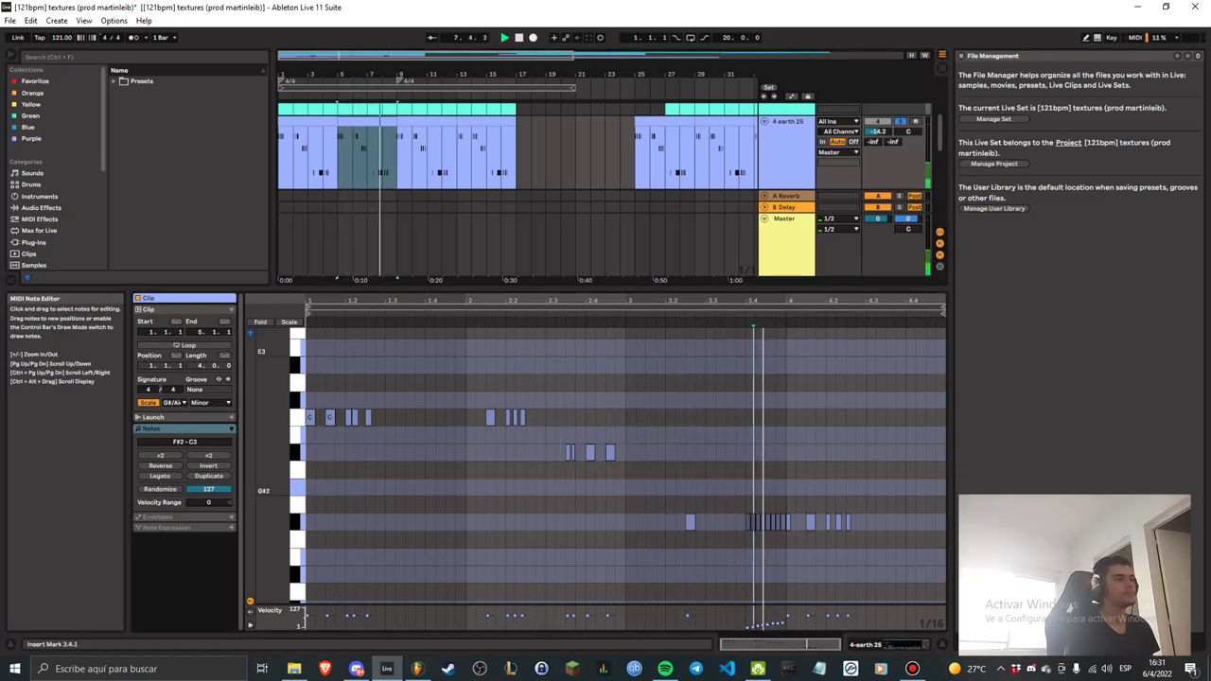
scroll(616, 473, "up", 2)
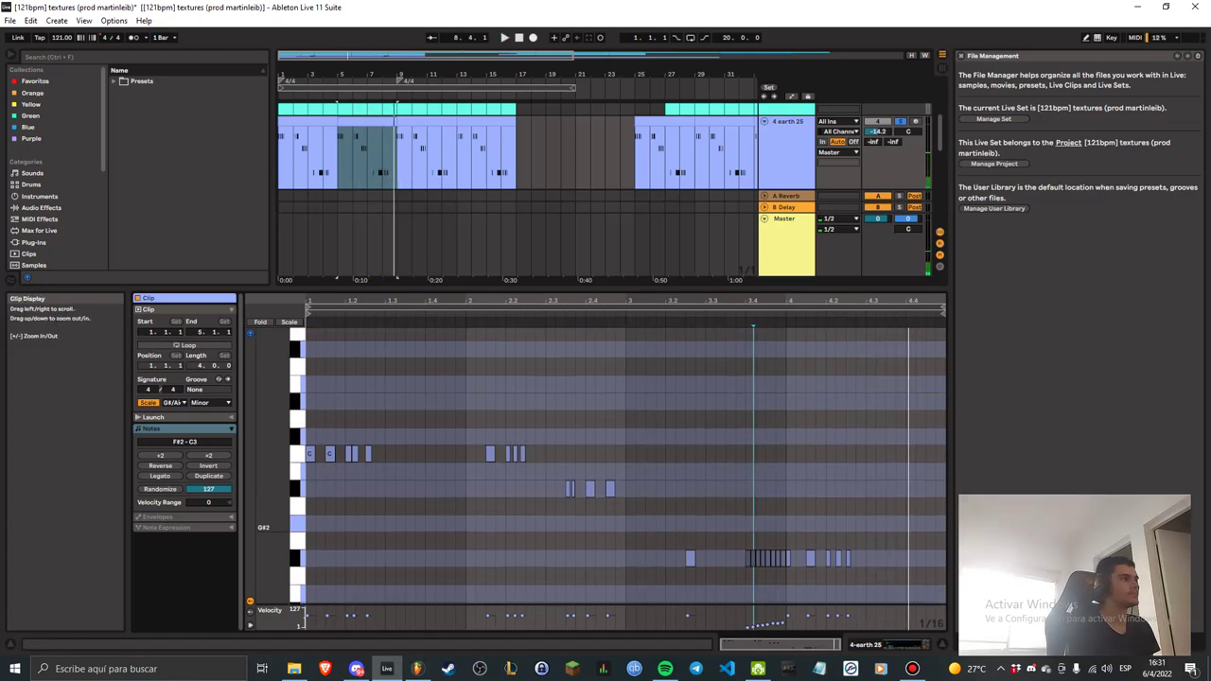
Open track 3's clip at bar 9 and play it with the earth 25 track, both soloed.
left_click_drag(530, 288, 529, 370)
scroll(492, 209, "up", 2)
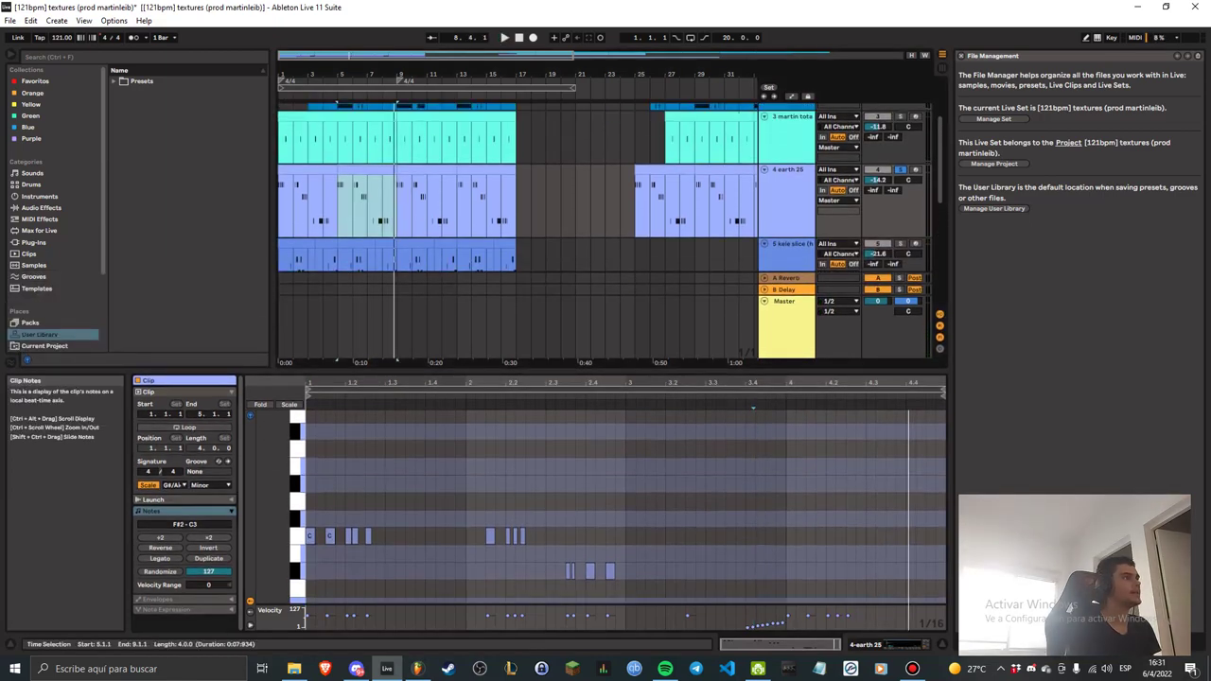
left_click(456, 128)
scroll(615, 511, "down", 3)
key("space")
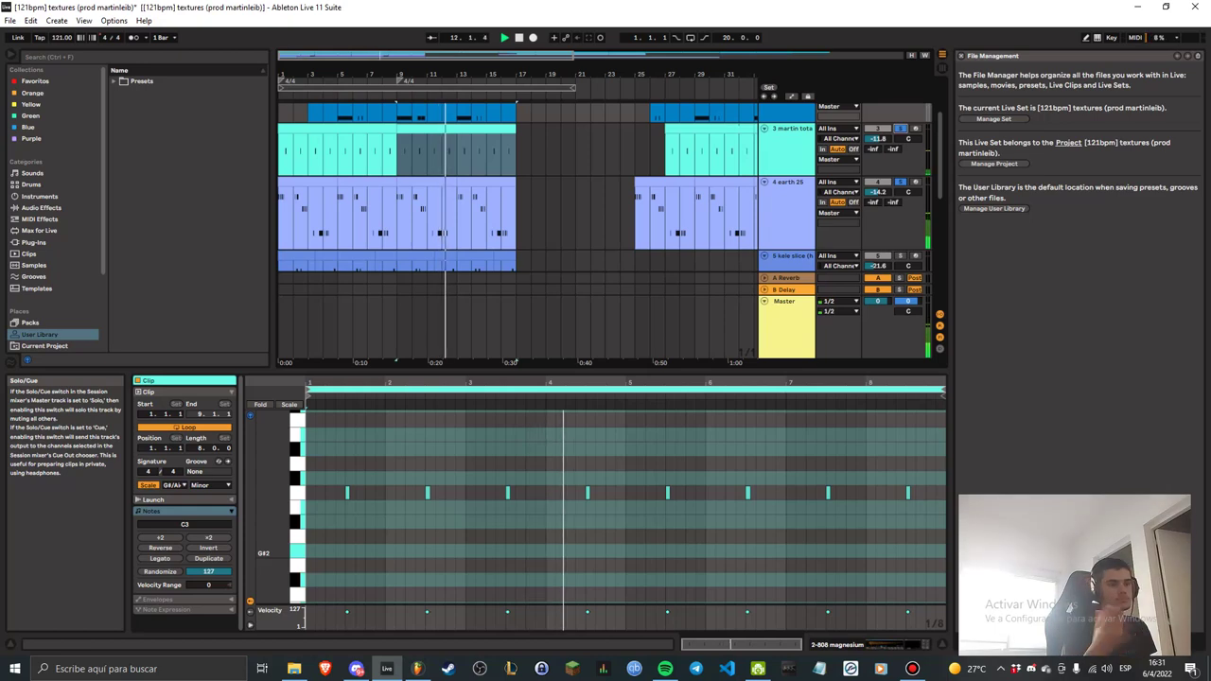
Stop playback, open the 808 magnesium clip at bar 9, and add that track to the soloed ones.
scroll(471, 199, "up", 2)
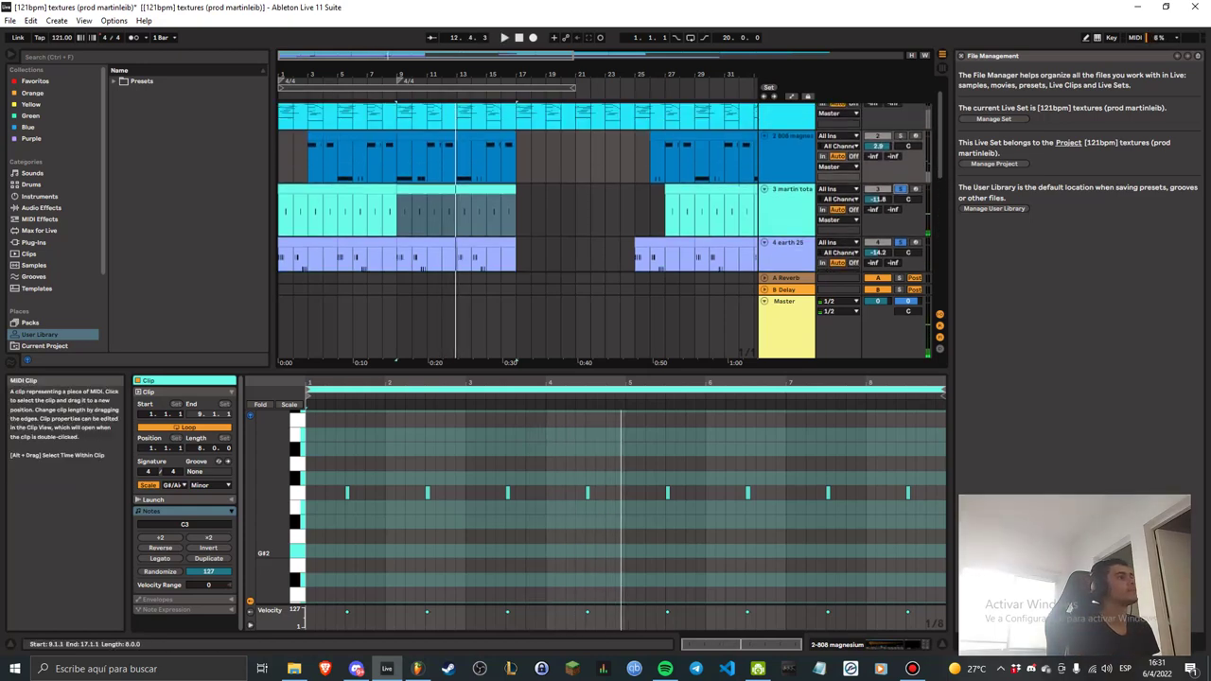
key("space")
left_click(471, 162)
left_click(471, 136)
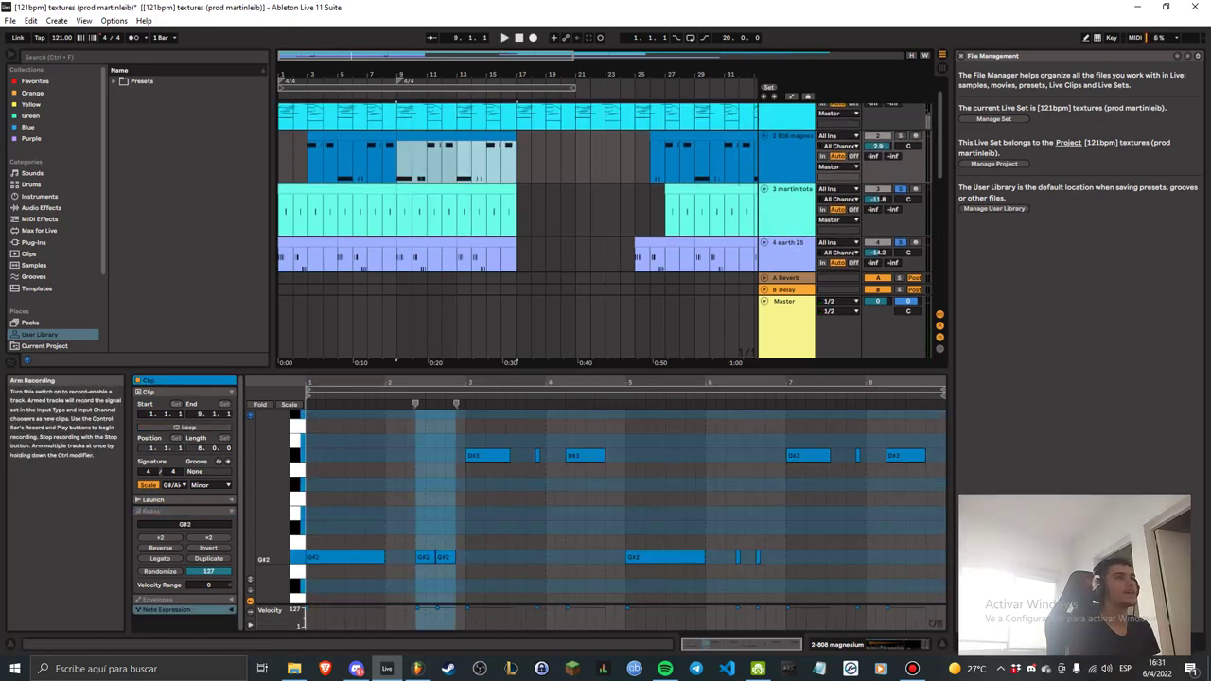
left_click(901, 136, "ctrl")
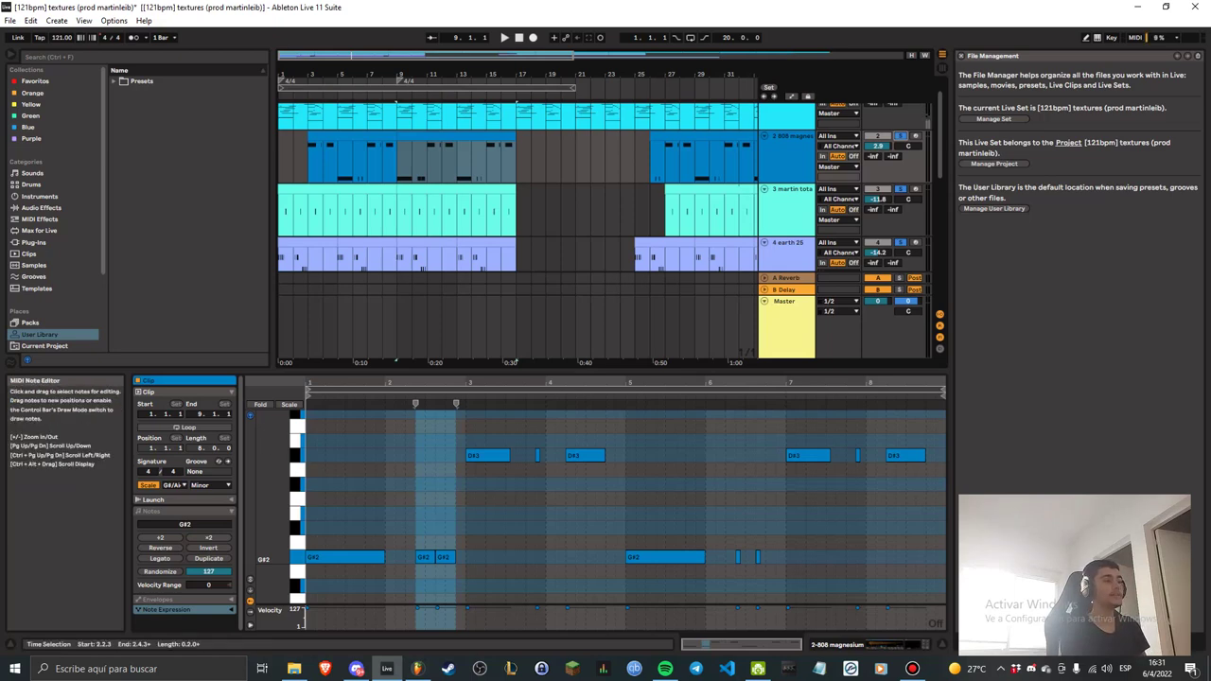
left_click(476, 417)
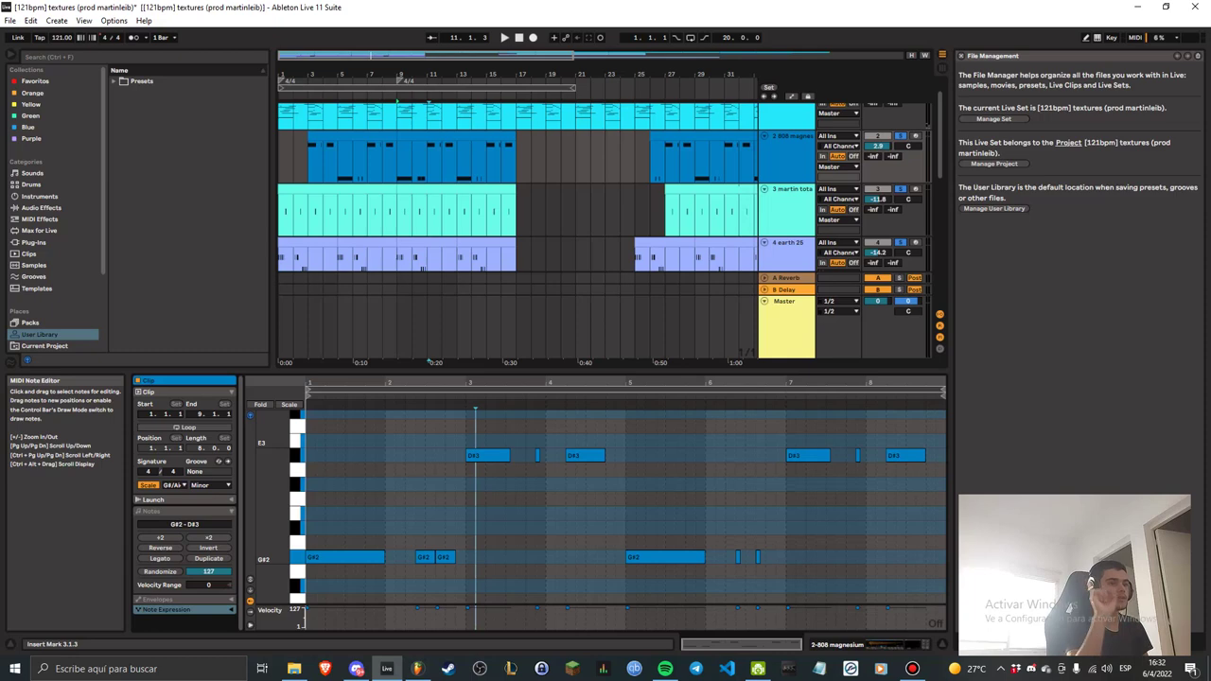
Switch to FL Studio to view the volume envelope of the 808 sampler channel, then return to Ableton Live.
key("alt+Tab")
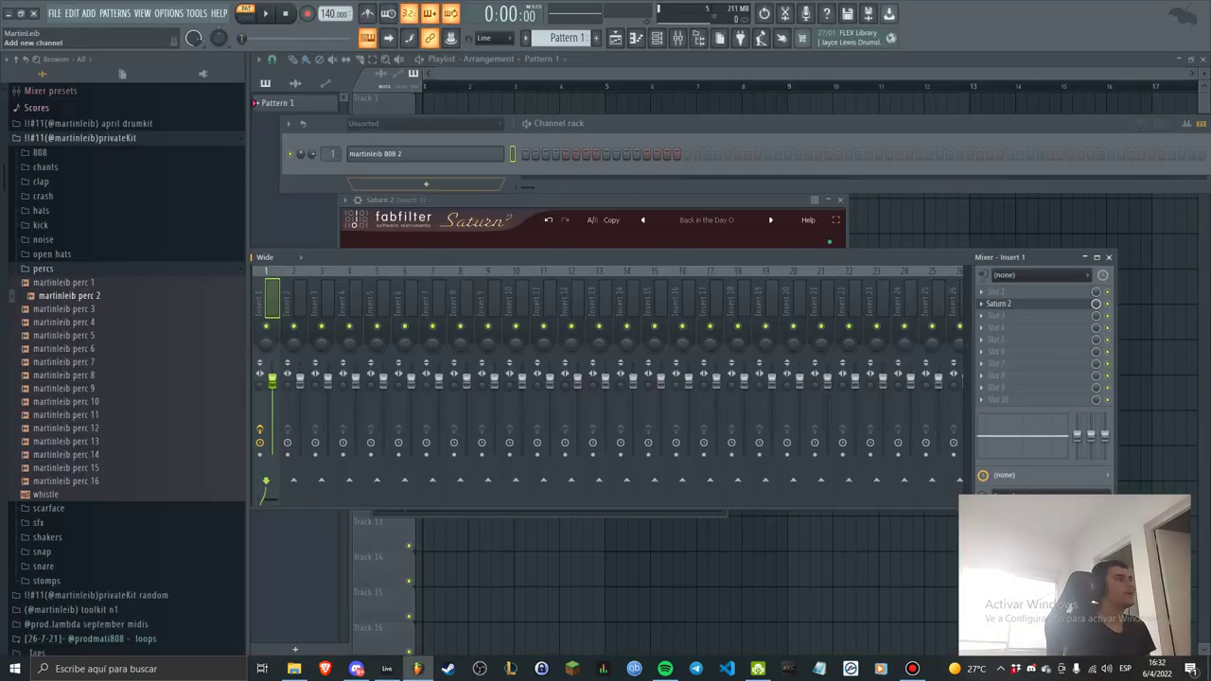
left_click(413, 254)
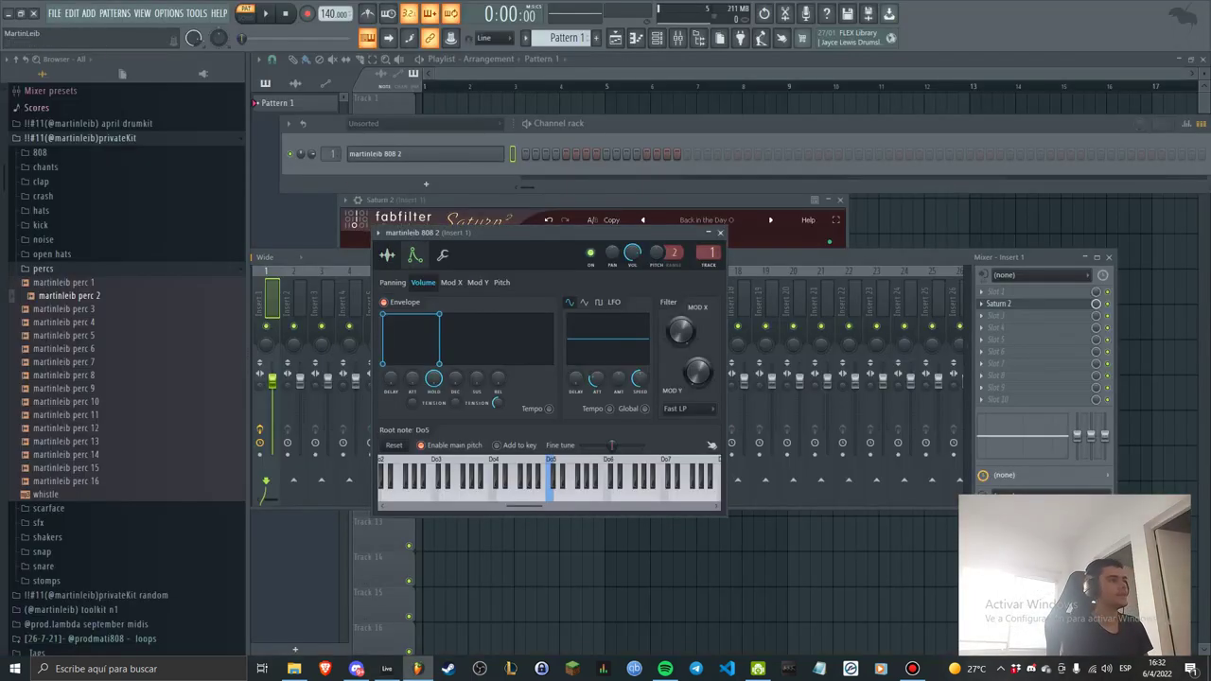
left_click(720, 233)
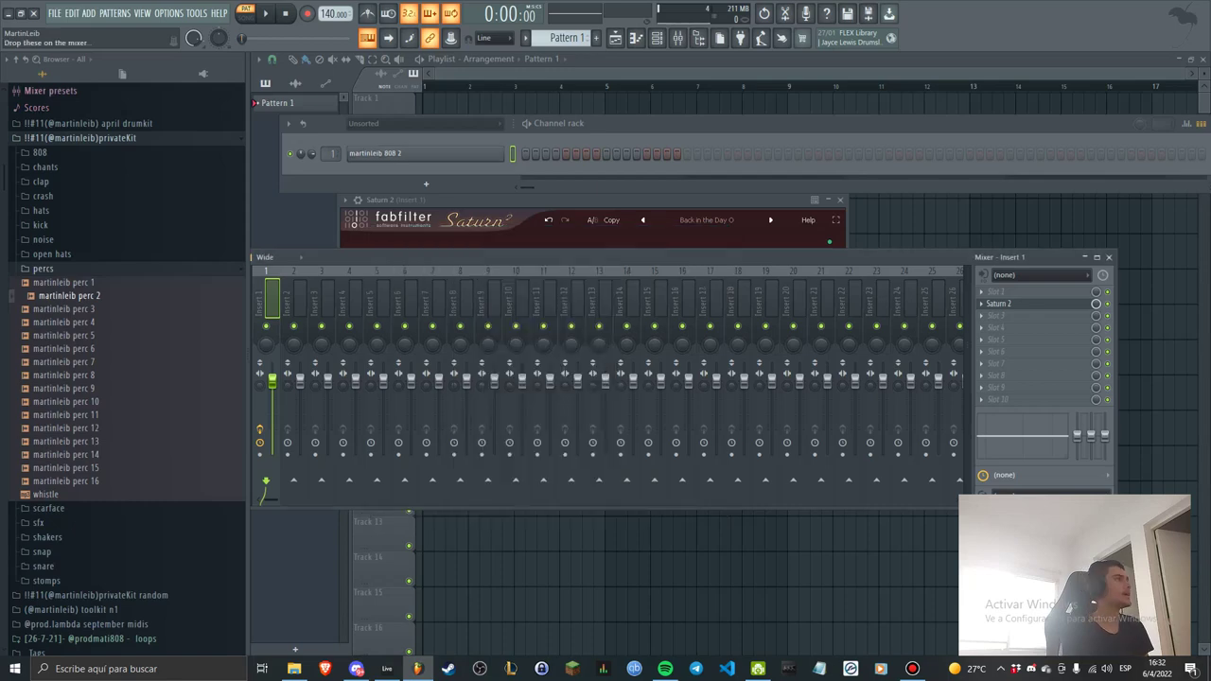
key("alt+Tab")
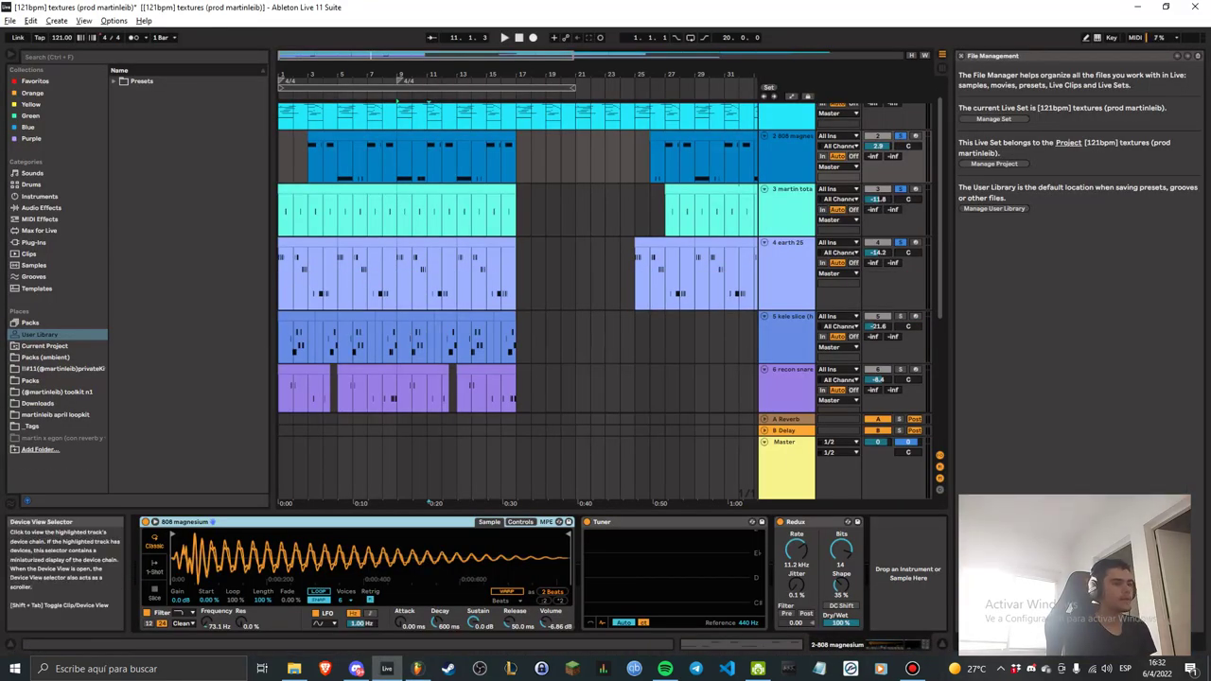
Show the 808 magnesium clip's MIDI notes and play the soloed drum and 808 tracks.
left_click(741, 645)
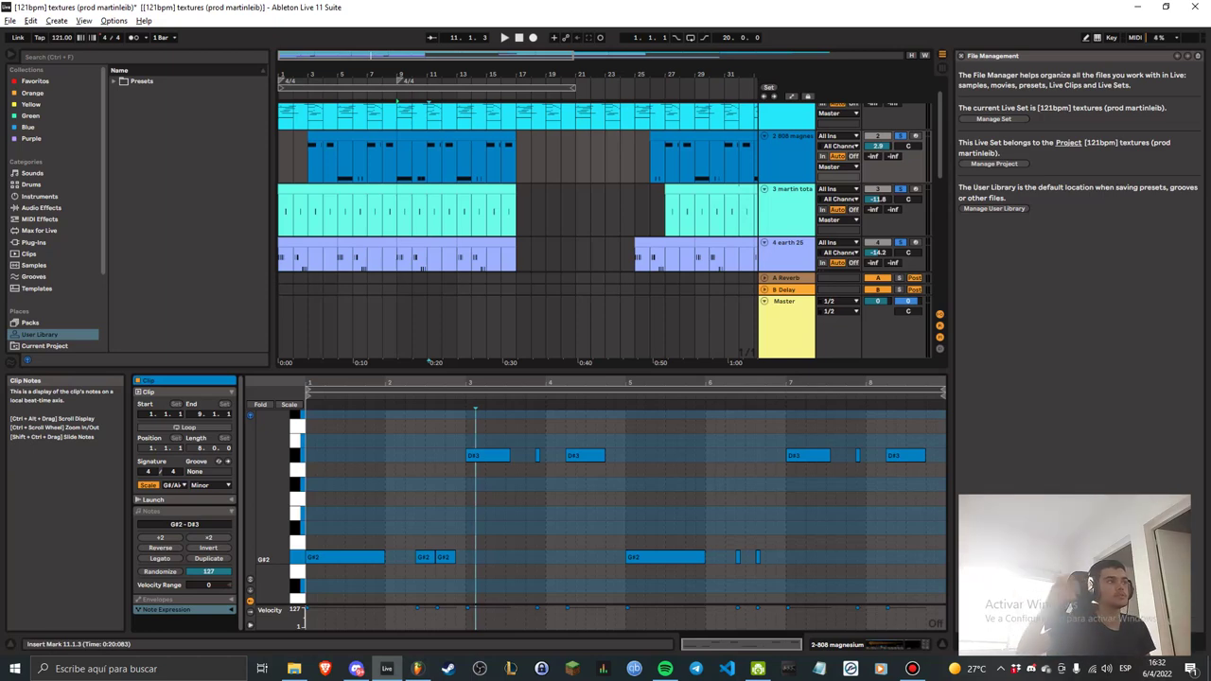
left_click(428, 88)
key("space")
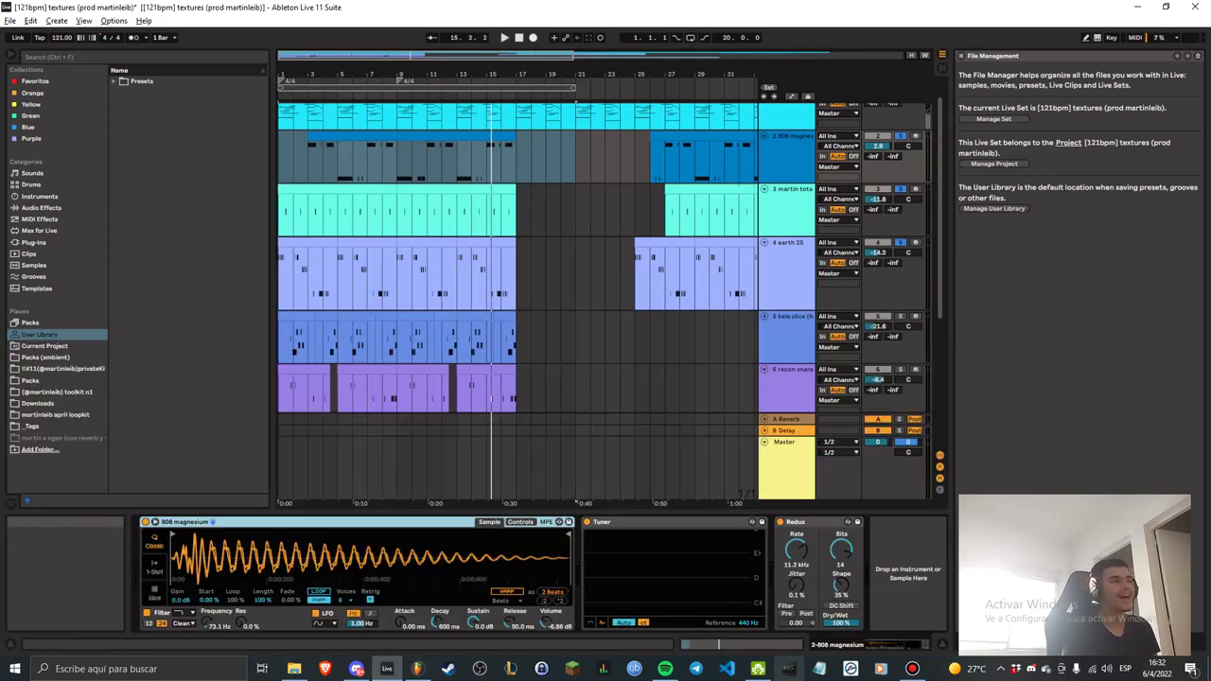
Look through all the tracks and zoom the arrangement out to show the whole song.
scroll(530, 455, "down", 5)
scroll(516, 274, "down", 2)
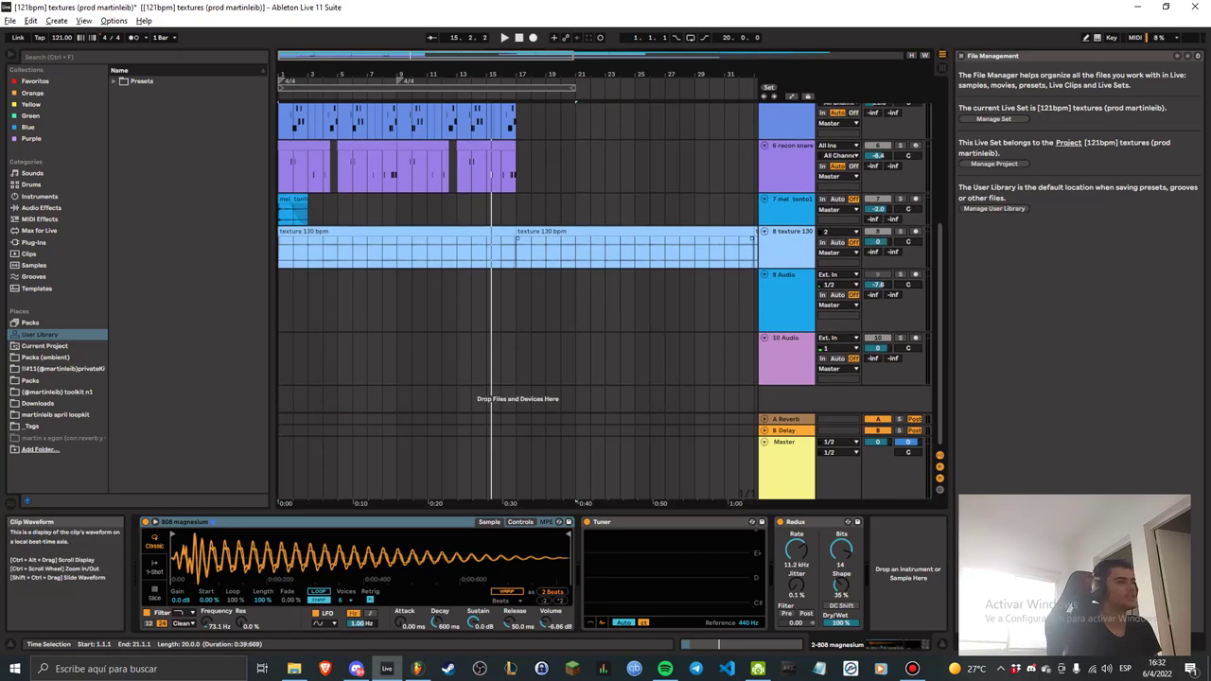
scroll(516, 274, "up", 6)
scroll(516, 274, "up", 1)
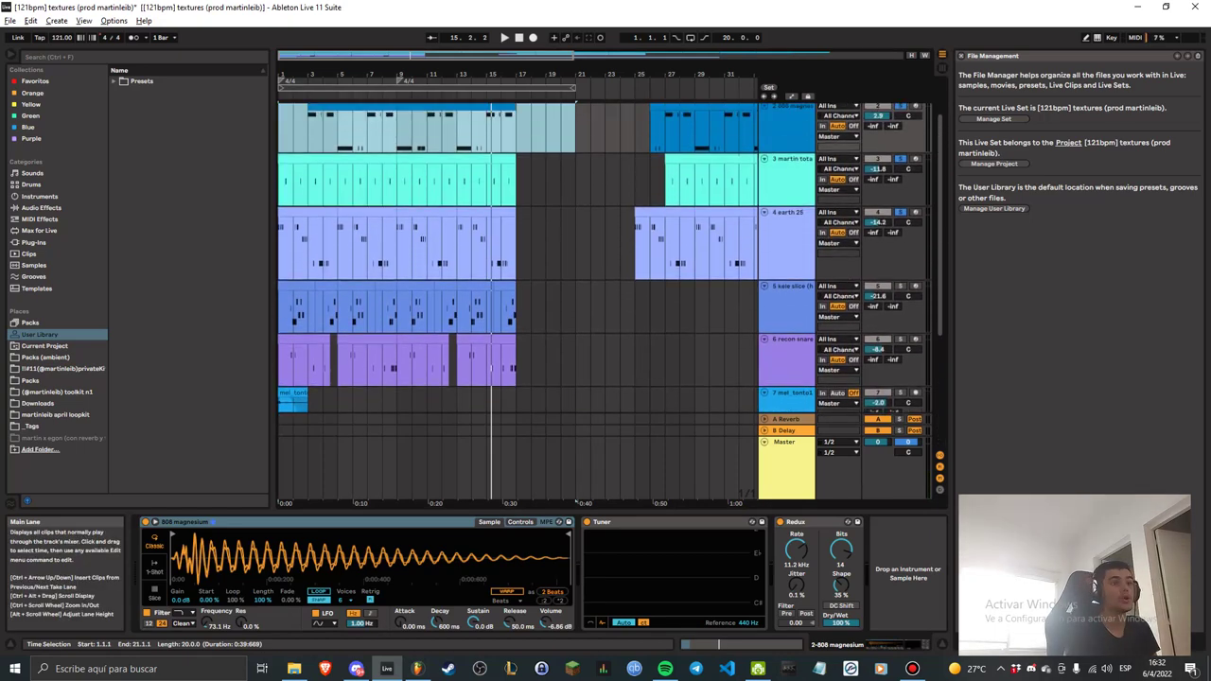
scroll(516, 275, "up", 2)
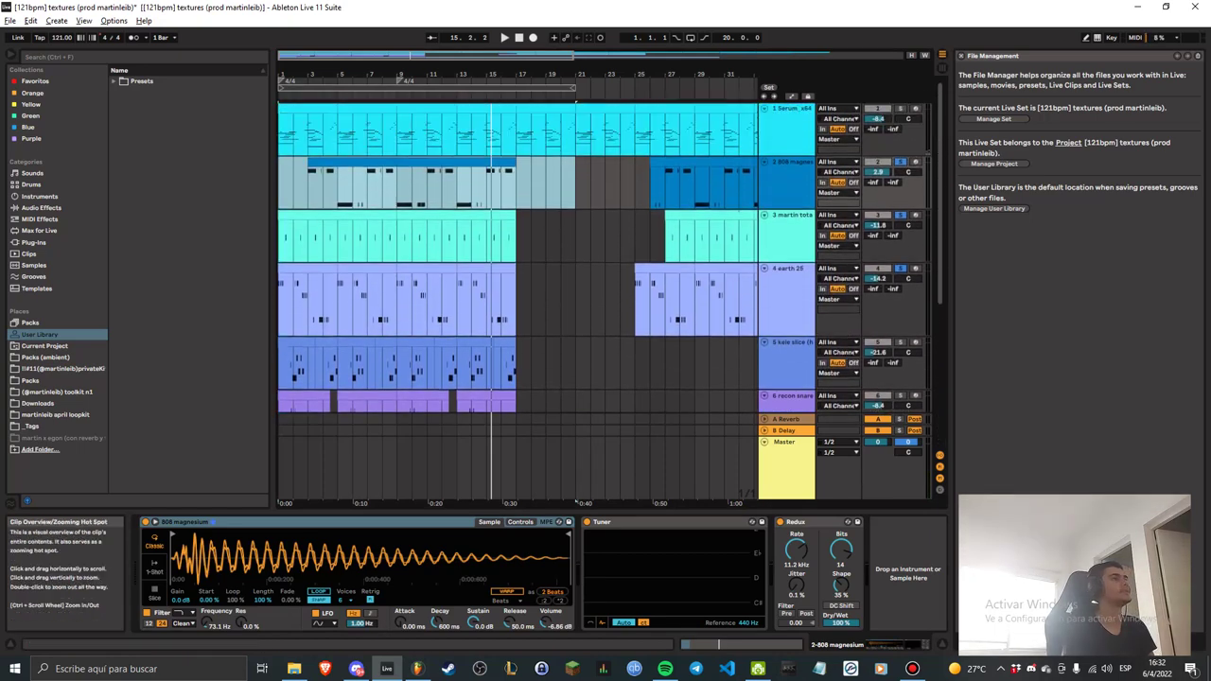
left_click_drag(573, 55, 902, 55)
scroll(516, 274, "down", 2)
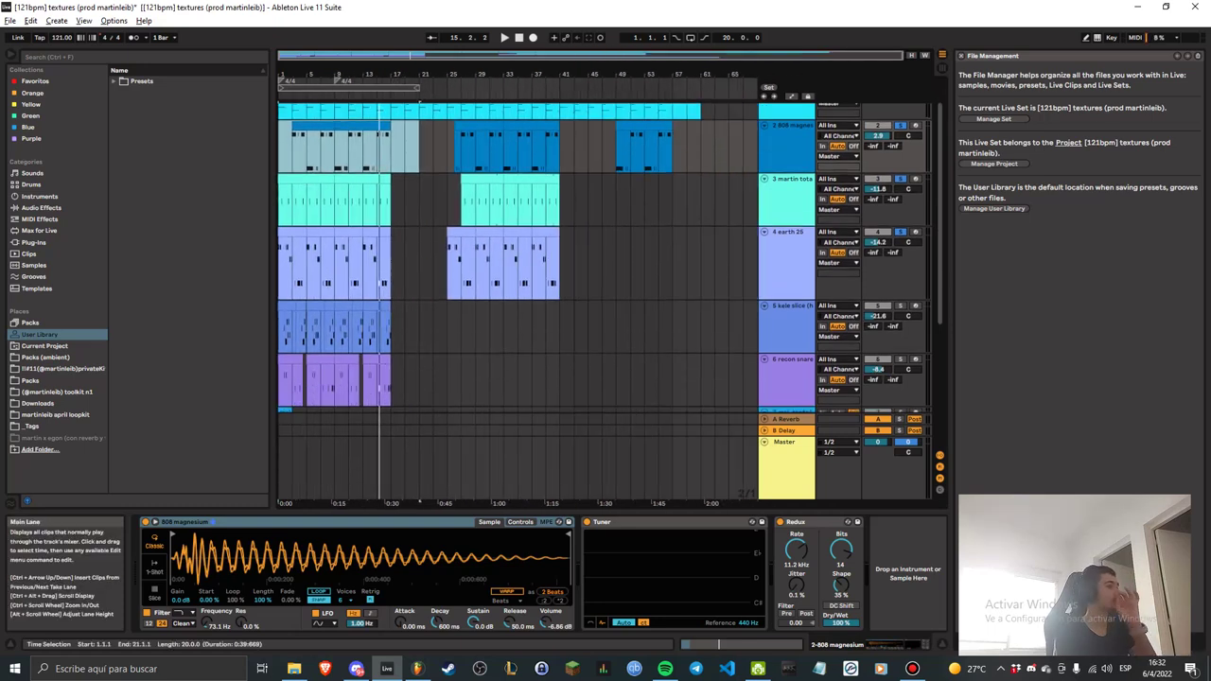
scroll(516, 274, "up", 2)
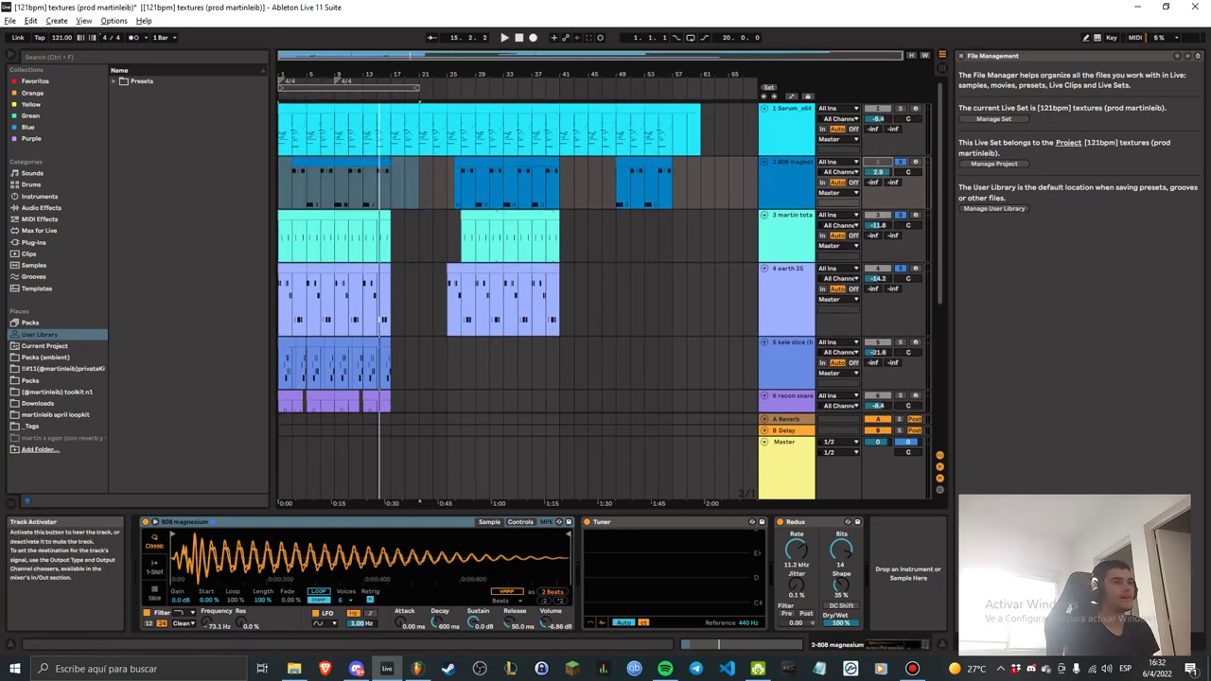
Turn off all track solos and play the full beat from bar 1 while viewing the lower tracks.
left_click(900, 162)
left_click(900, 162)
left_click(878, 161)
key("space")
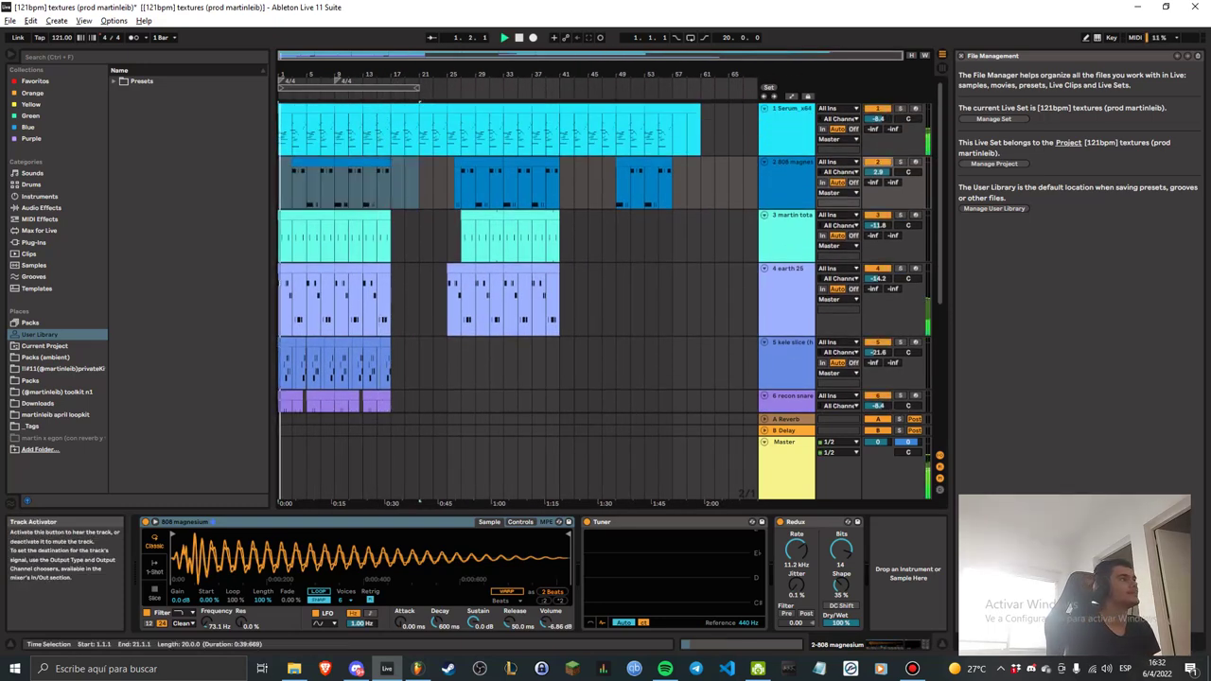
key("Down")
scroll(516, 284, "down", 3)
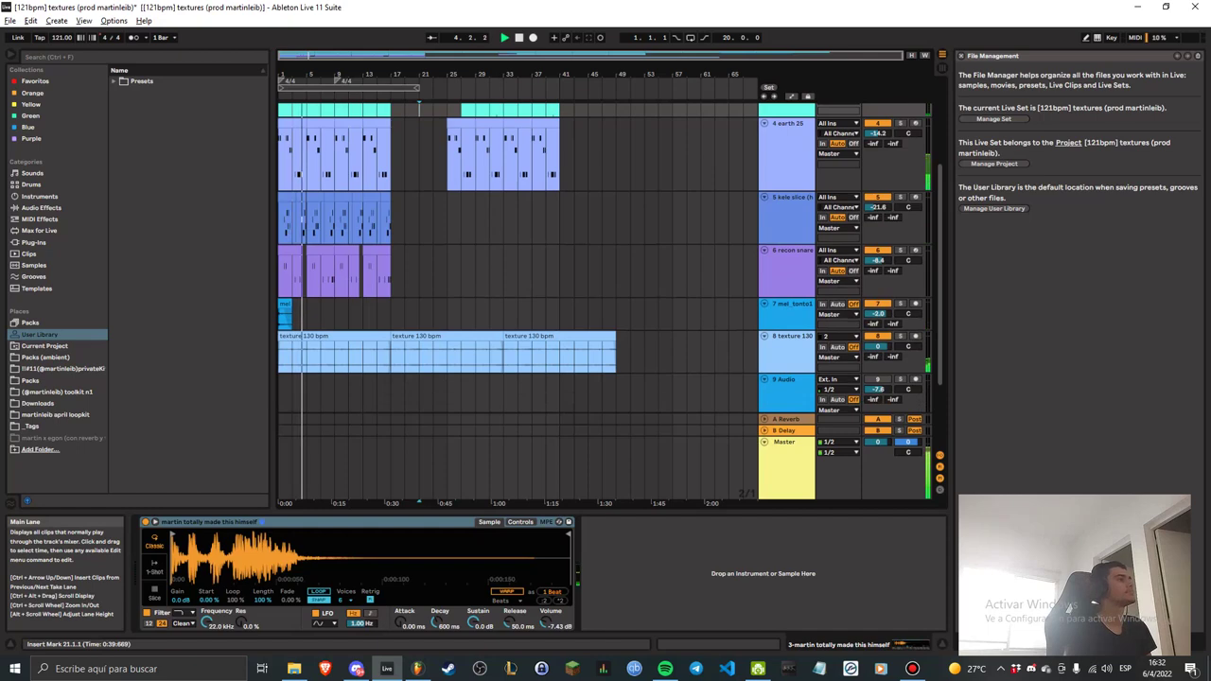
Open the recent set "[135bpm] all alone (prod martinleib)" without saving the changes to the textures set.
scroll(520, 284, "up", 3)
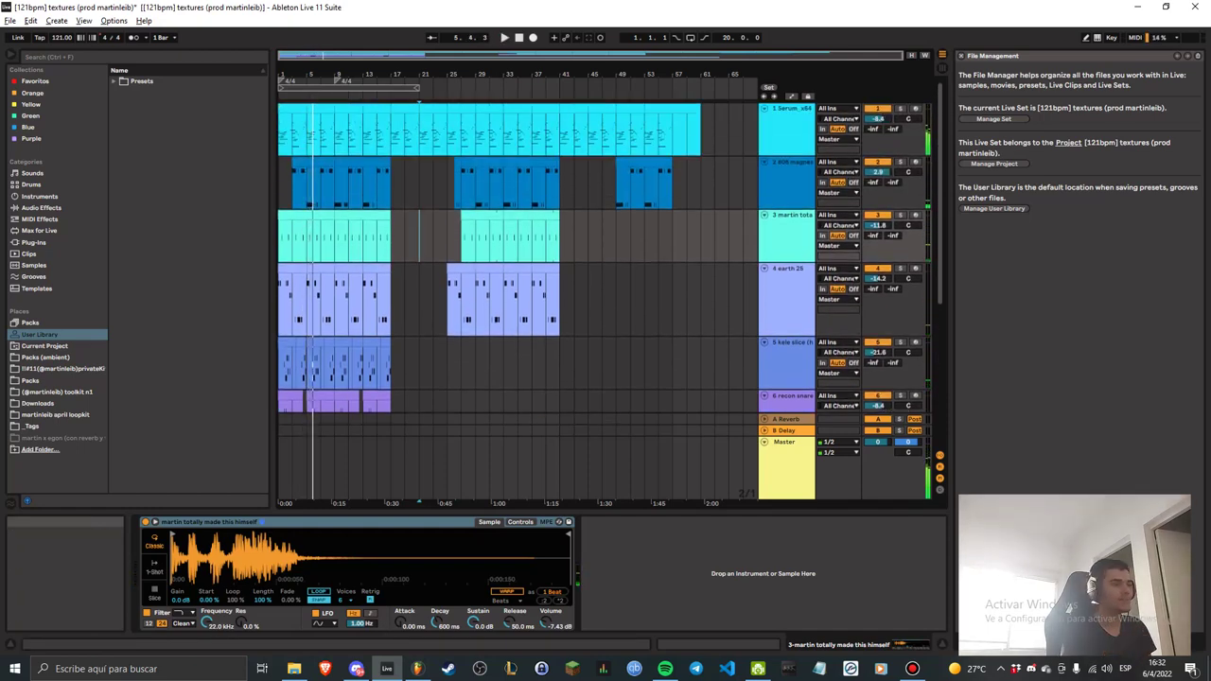
left_click(10, 19)
mouse_move(49, 62)
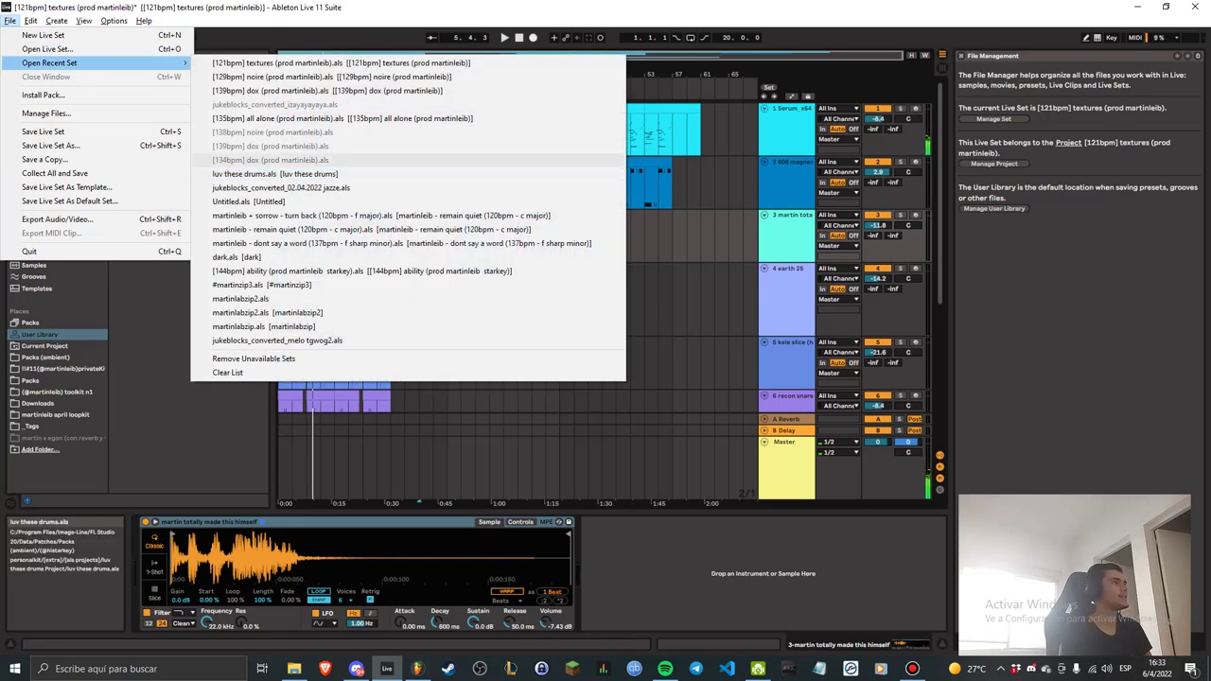
left_click(341, 119)
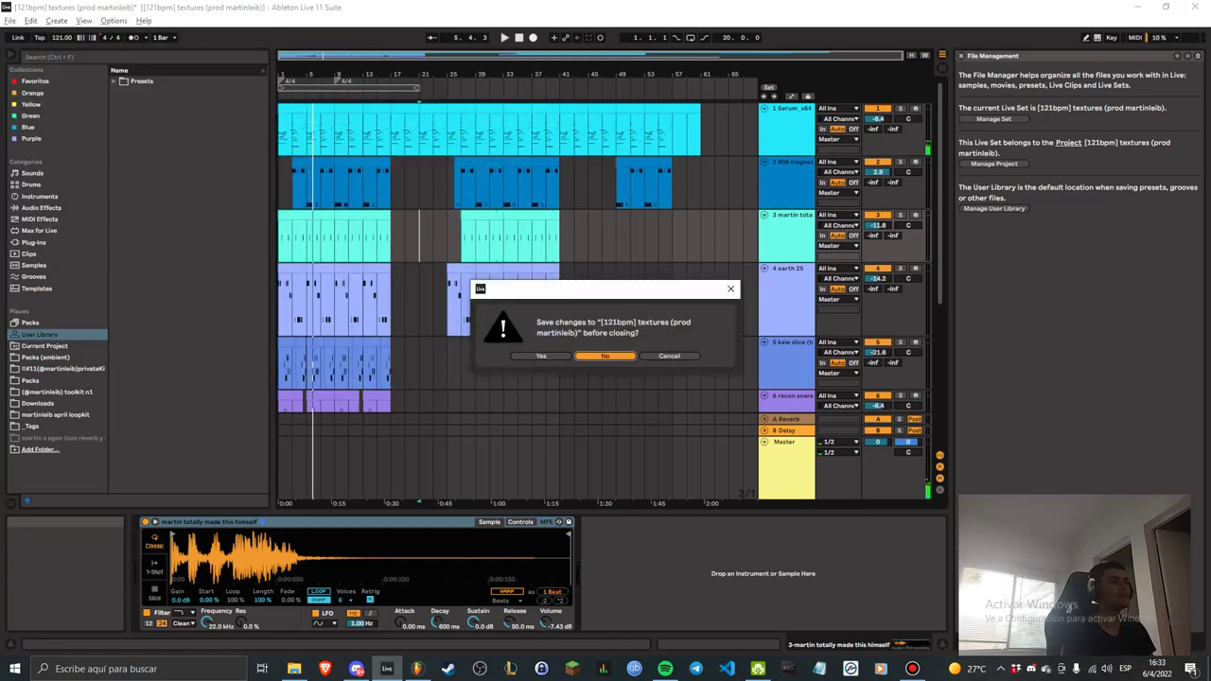
left_click(605, 356)
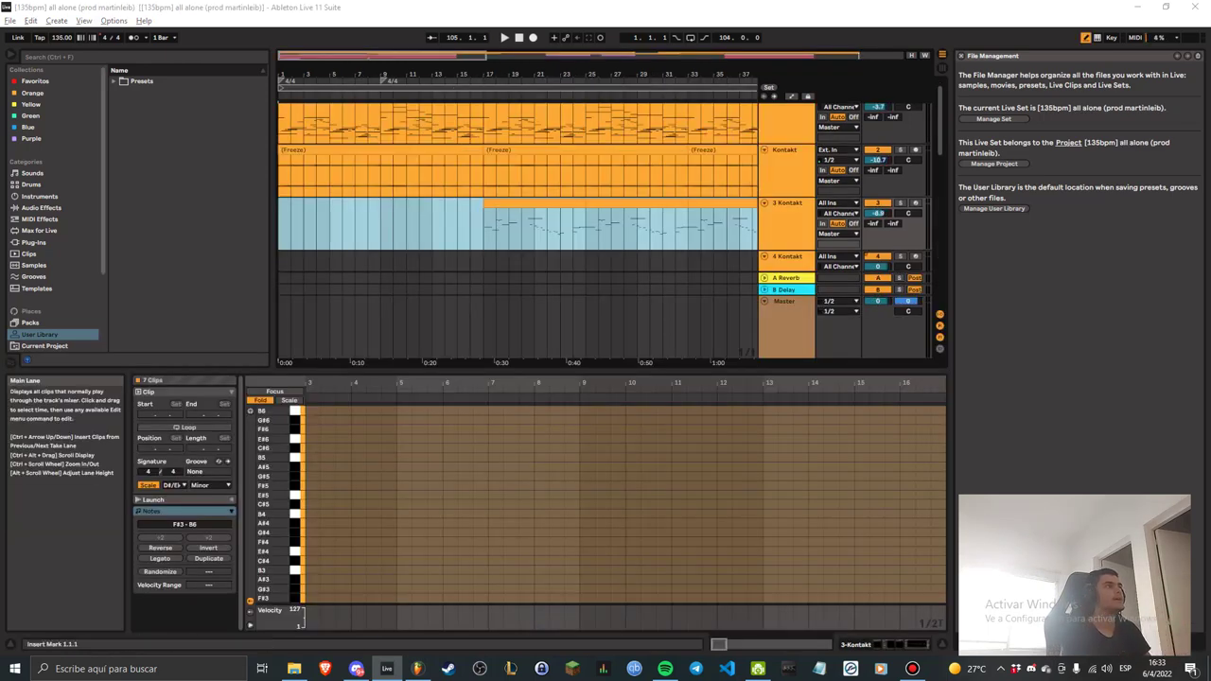
Zoom the arrangement out to the whole song and examine all its tracks, down to the textures and percussion.
left_click(470, 262)
scroll(470, 317, "down", 5)
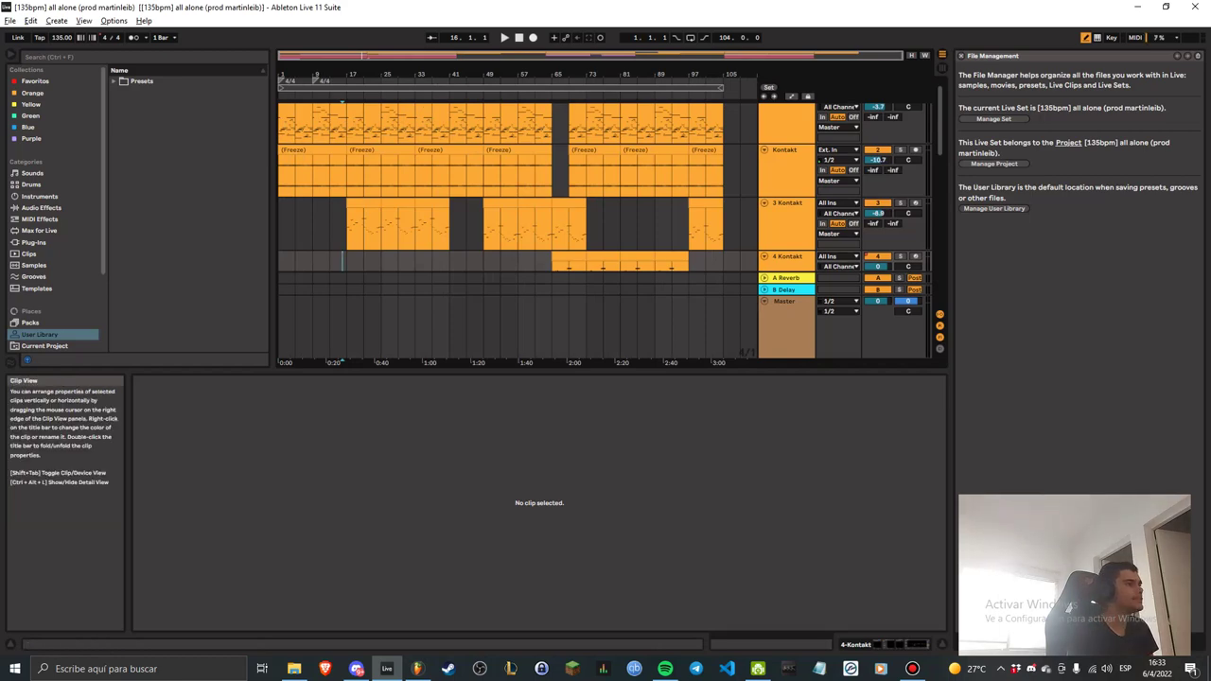
scroll(346, 378, "down", 10)
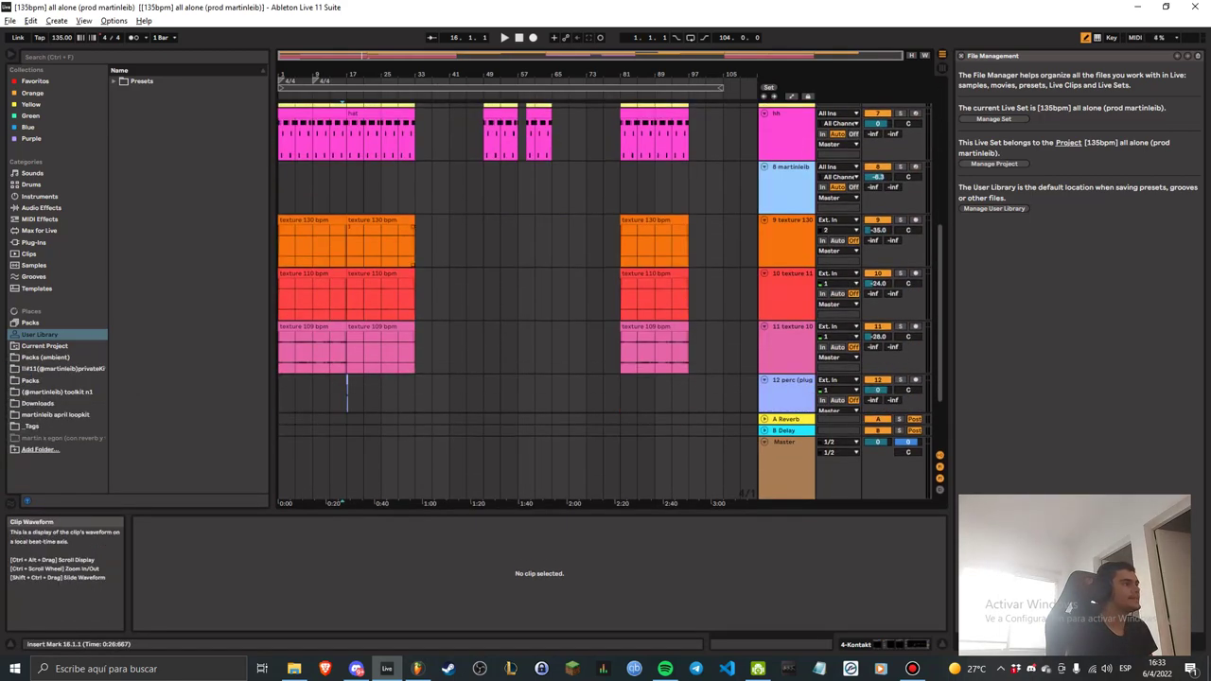
scroll(511, 265, "down", 3)
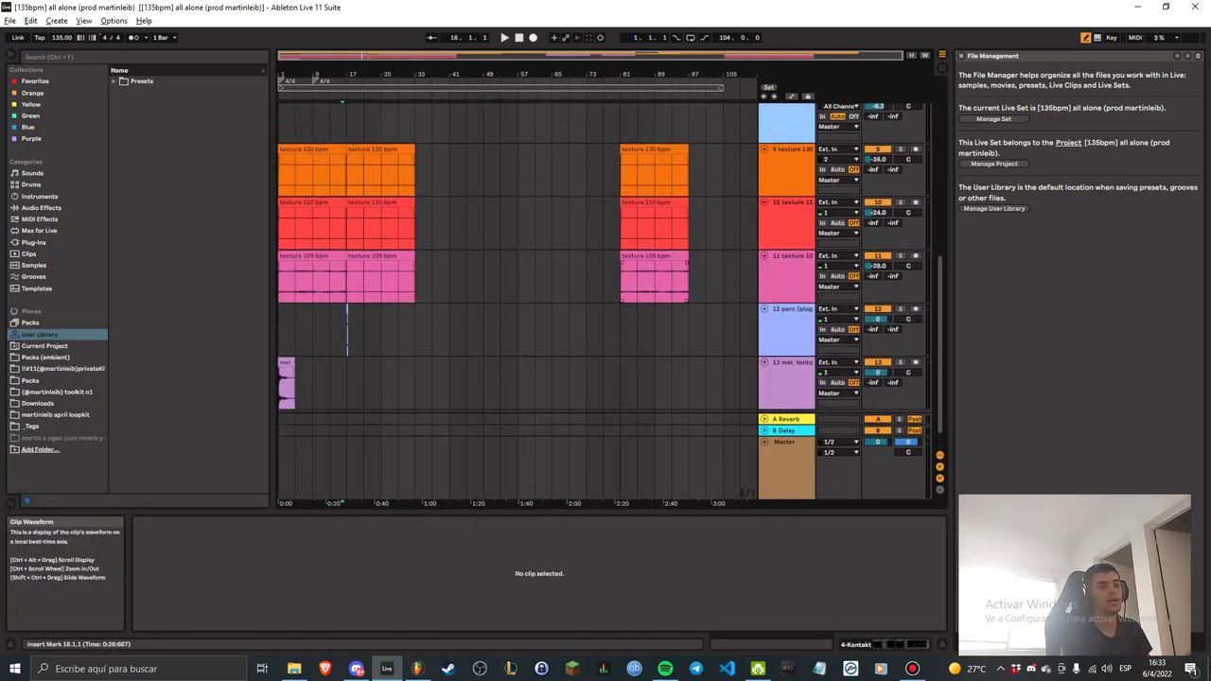
scroll(415, 307, "down", 1)
left_click_drag(414, 307, 329, 308)
left_click(329, 307)
scroll(329, 308, "up", 3)
scroll(347, 379, "up", 7)
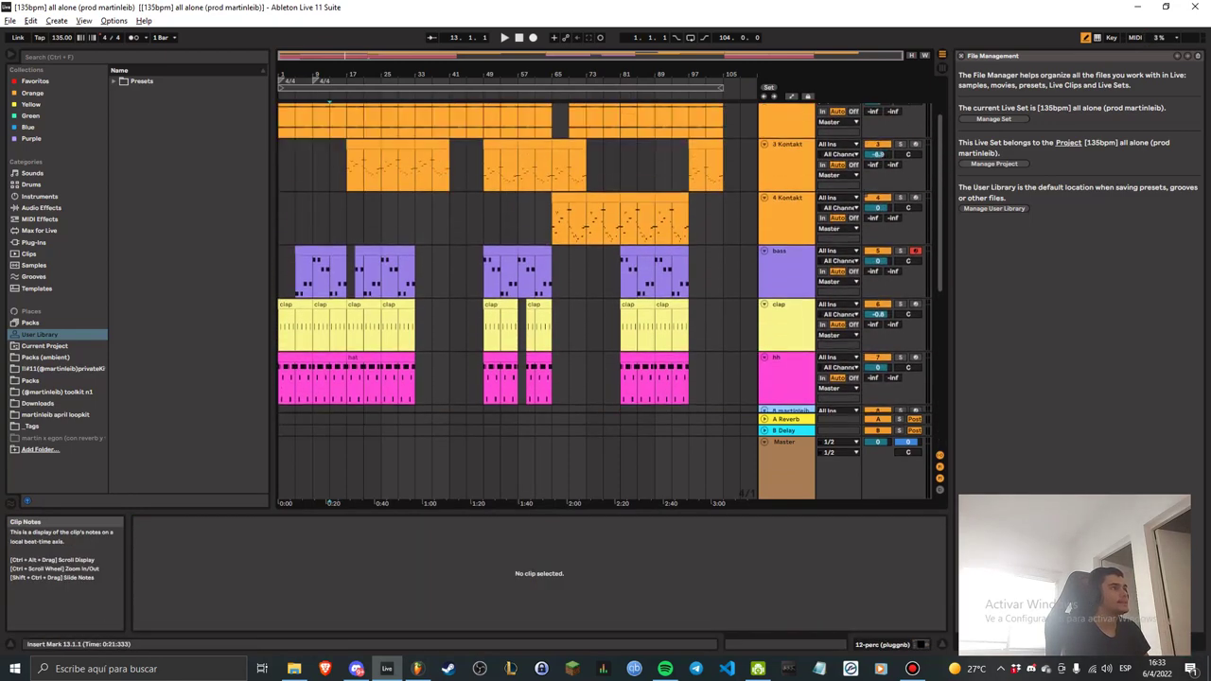
Solo the bass, clap and hh tracks together, enlarge the note editor and play them from bar 1.
left_click_drag(449, 390, 279, 182)
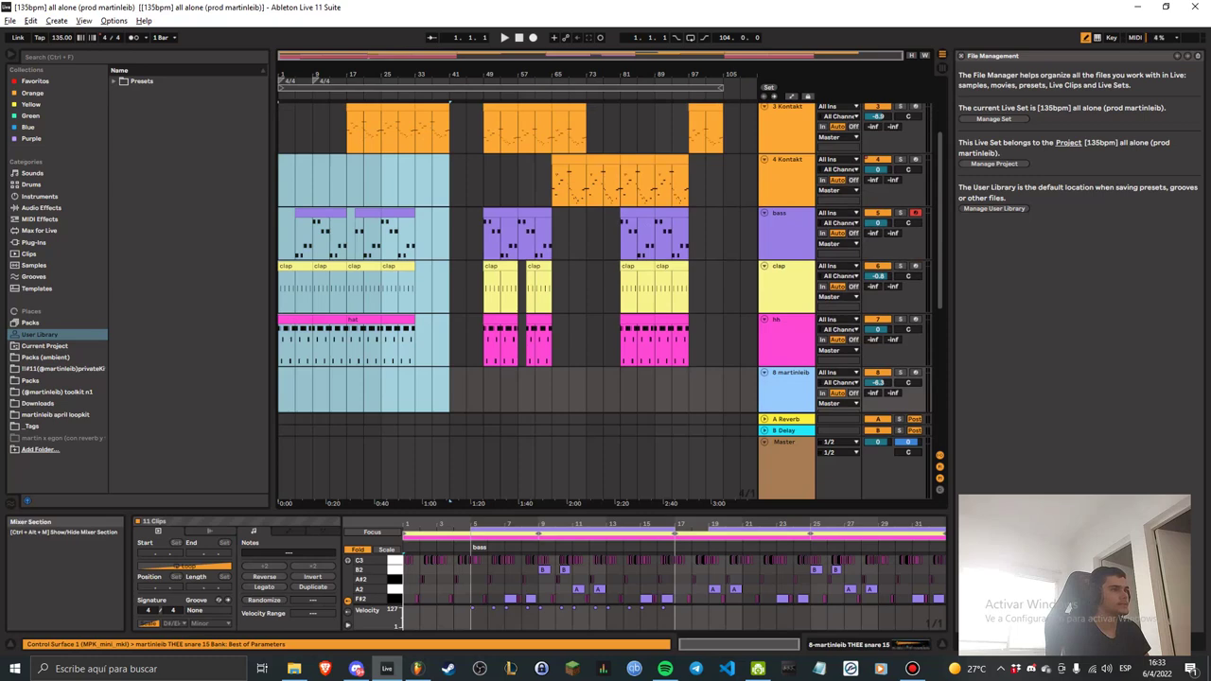
left_click(900, 213)
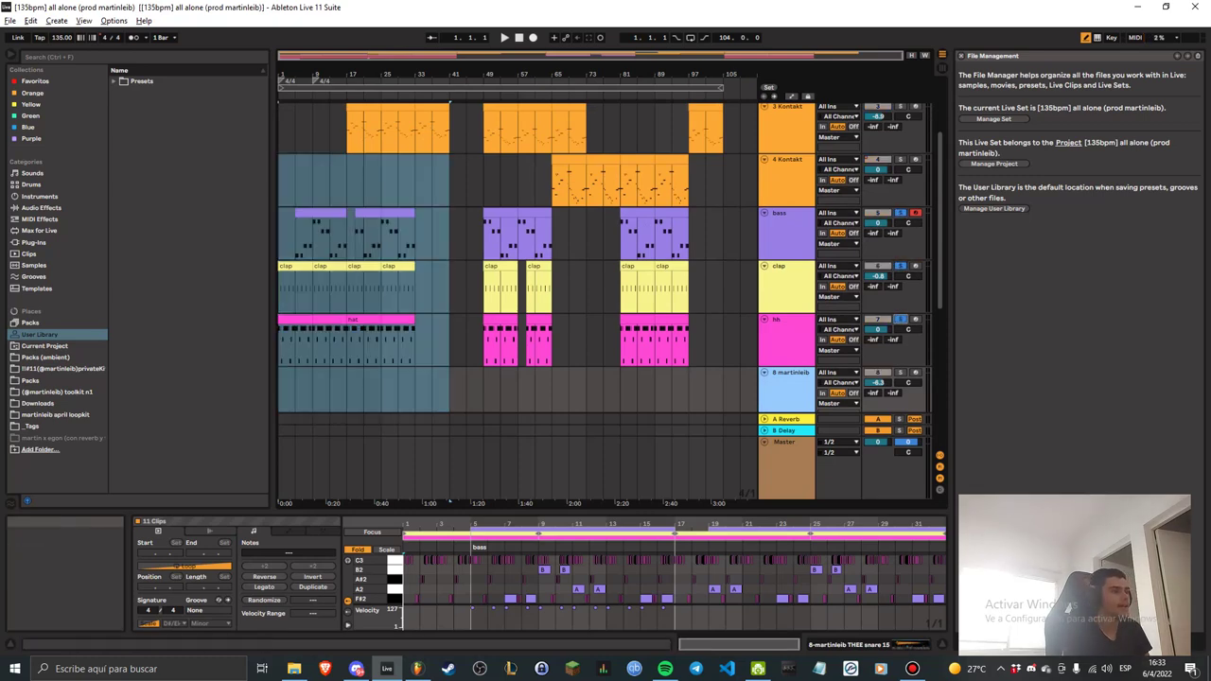
left_click_drag(606, 513, 605, 353)
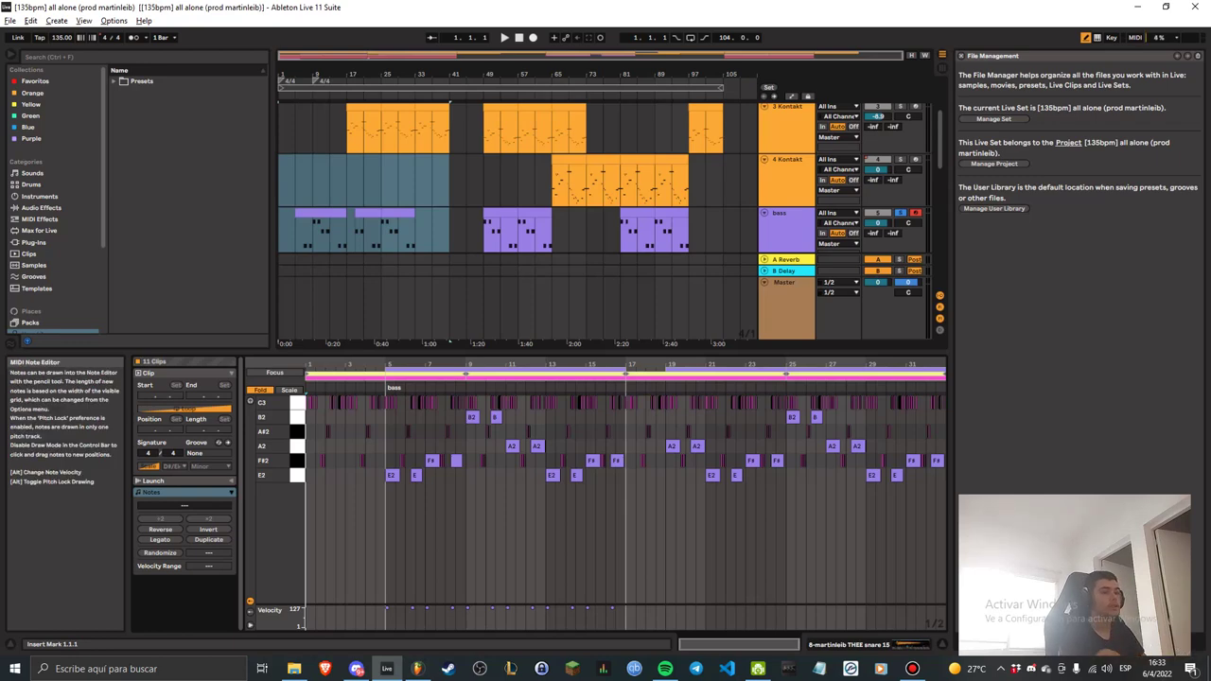
key("space")
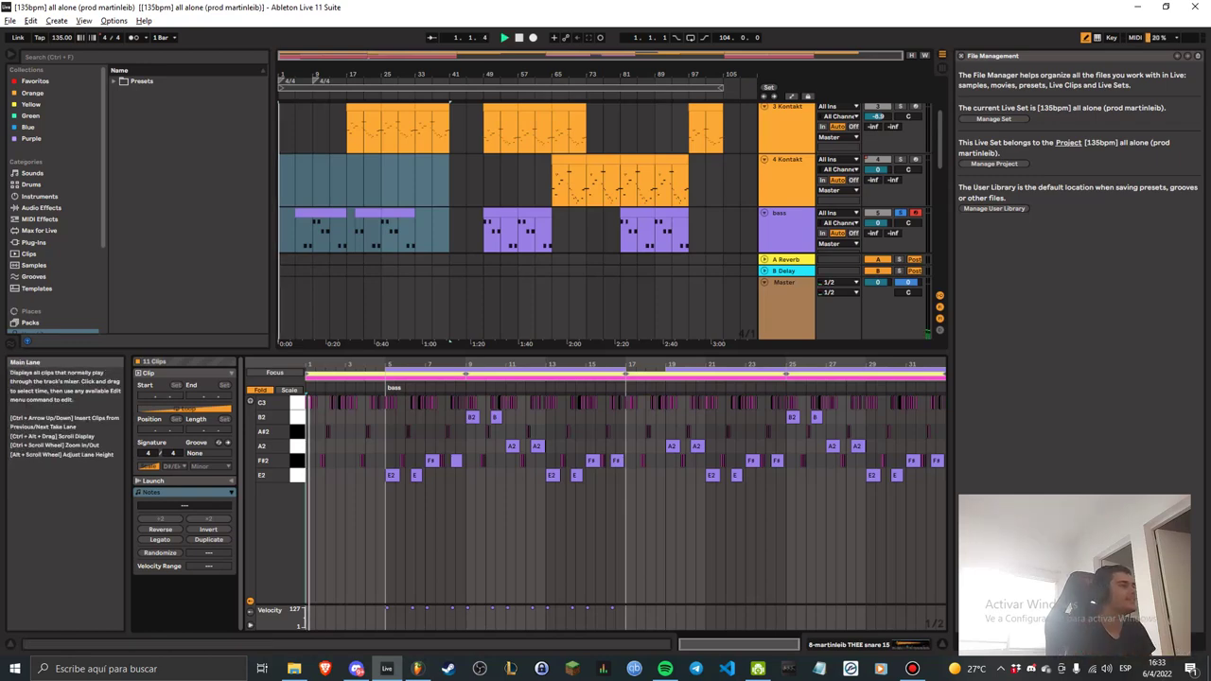
scroll(549, 218, "down", 2)
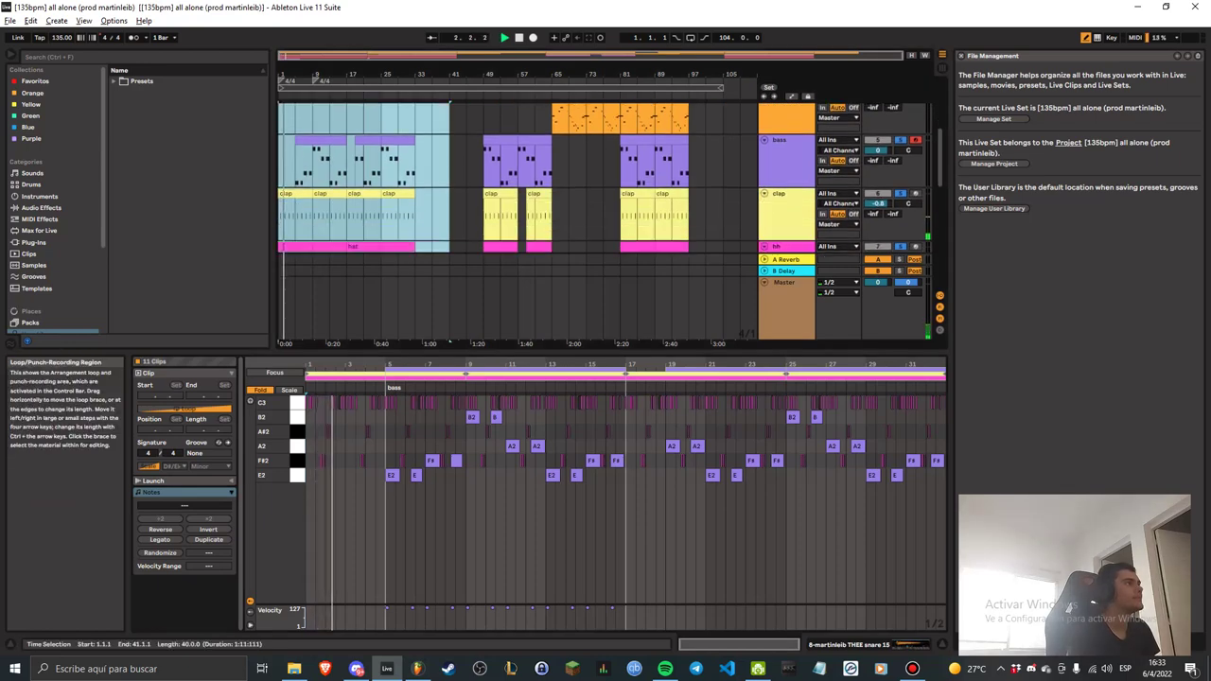
scroll(549, 218, "down", 1)
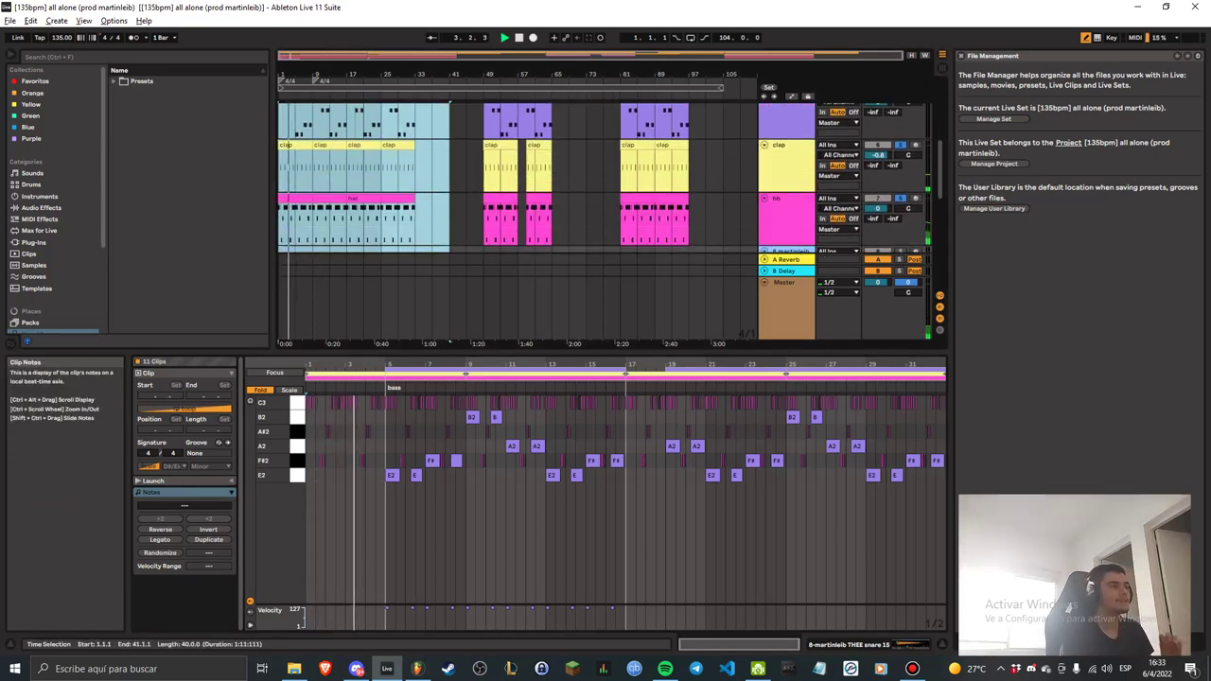
Show the MIDI notes of the hh clip starting at bar 9 and the hh track's device chain.
left_click(329, 198)
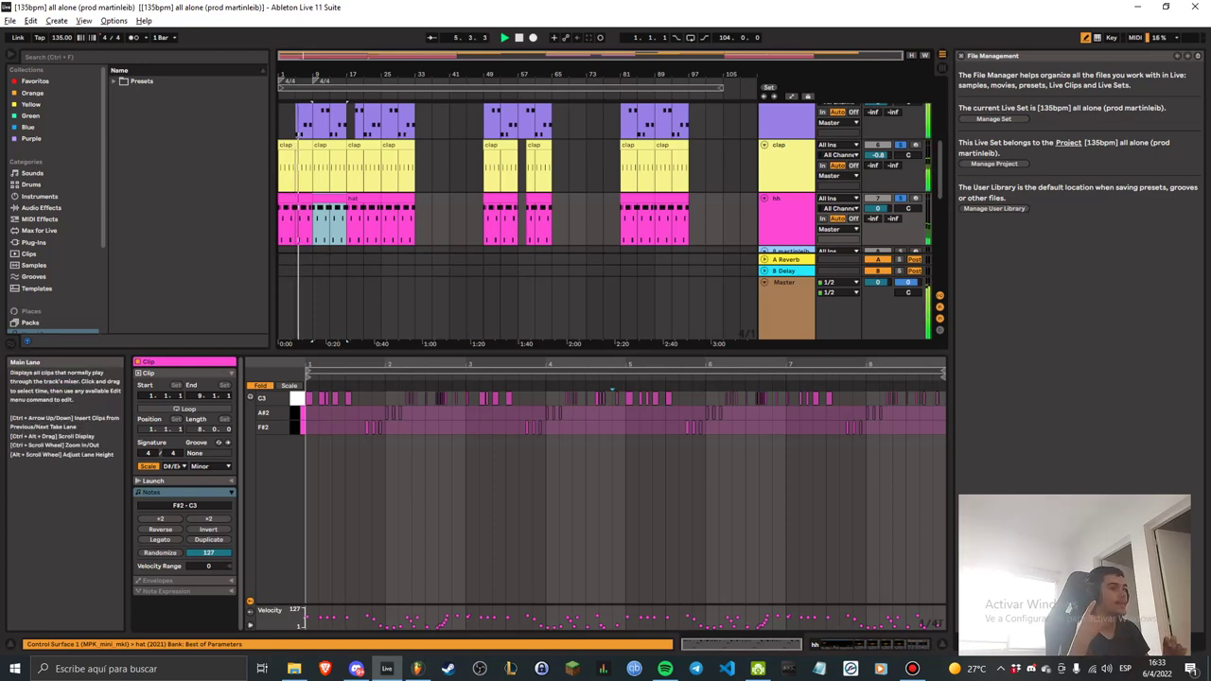
left_click(787, 213)
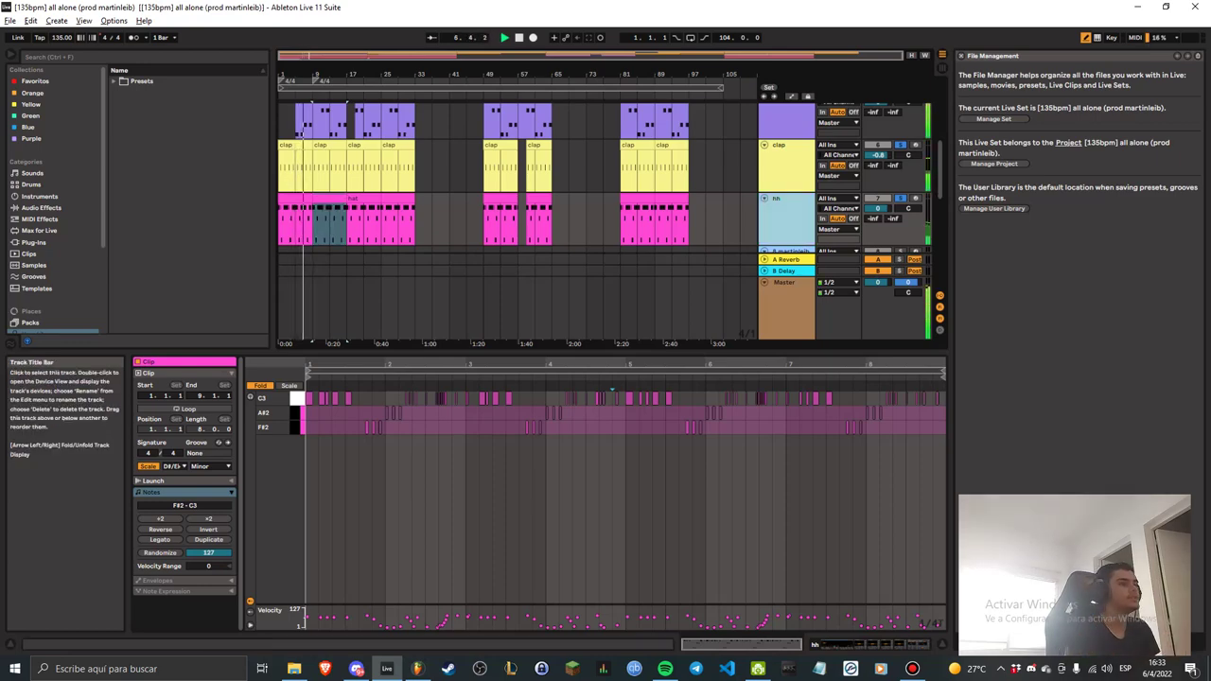
left_click(866, 645)
mouse_move(851, 644)
left_mouse_down()
mouse_move(895, 645)
mouse_move(850, 644)
left_mouse_up()
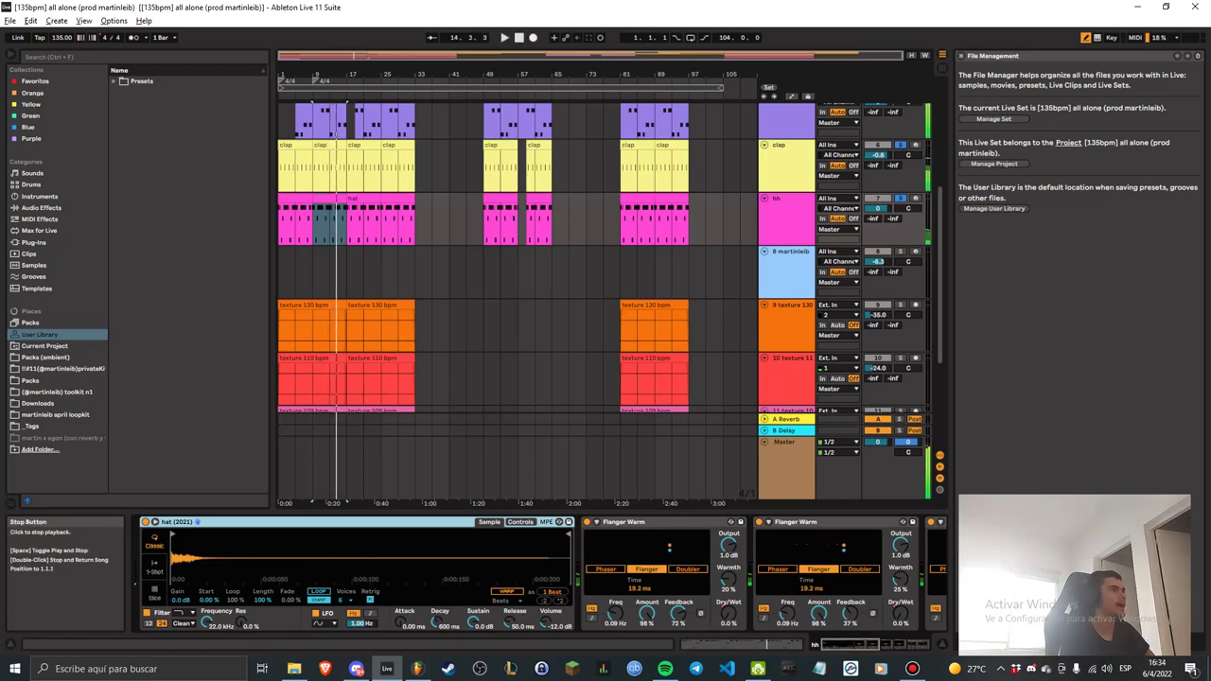
Restart playback from bar 1 and show the MIDI notes of the hh, clap and first bass clips in turn.
left_click(504, 37)
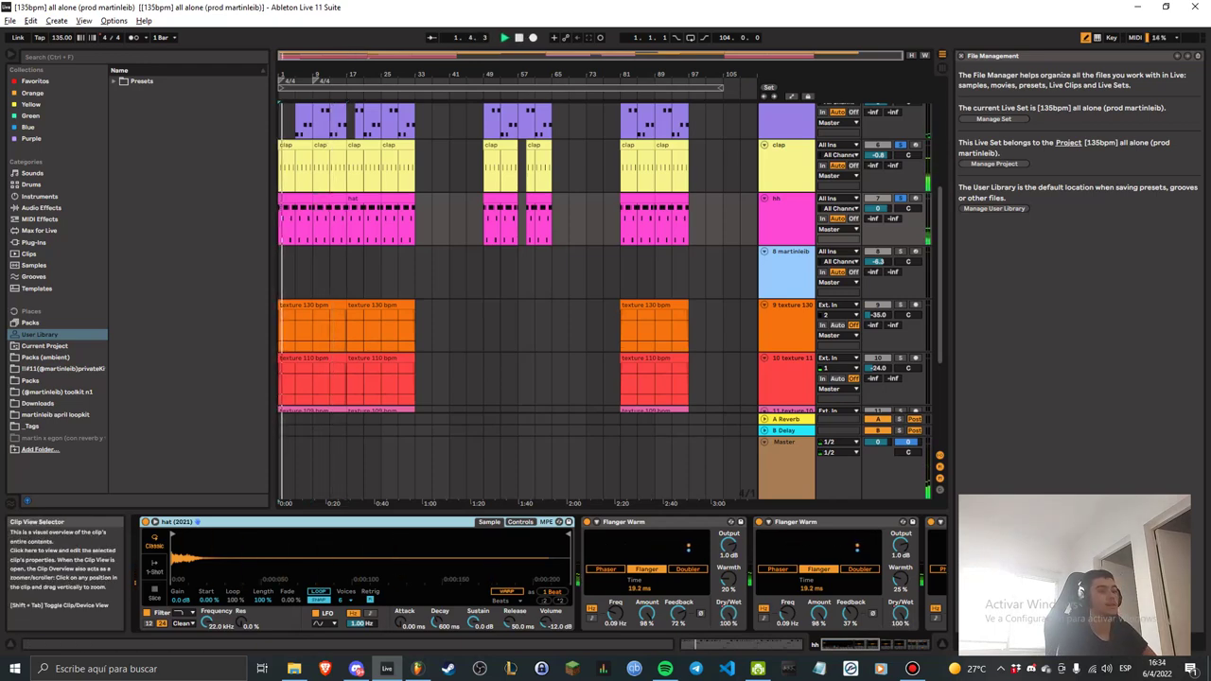
left_click(742, 645)
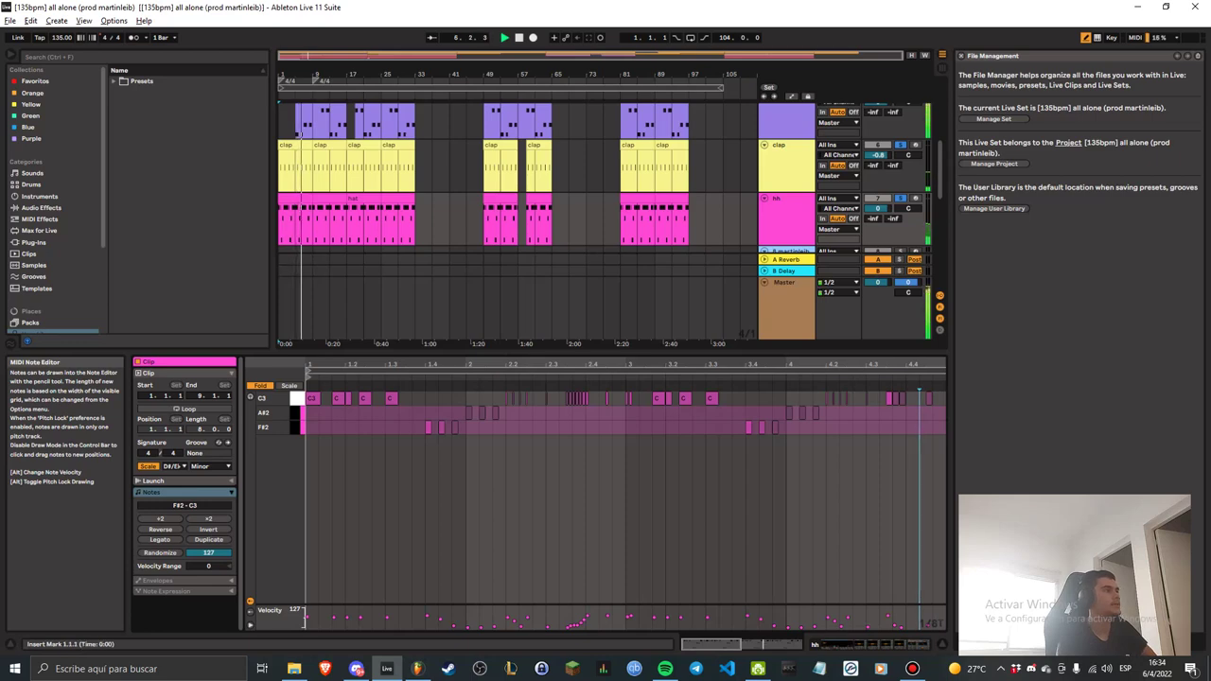
left_click(330, 172)
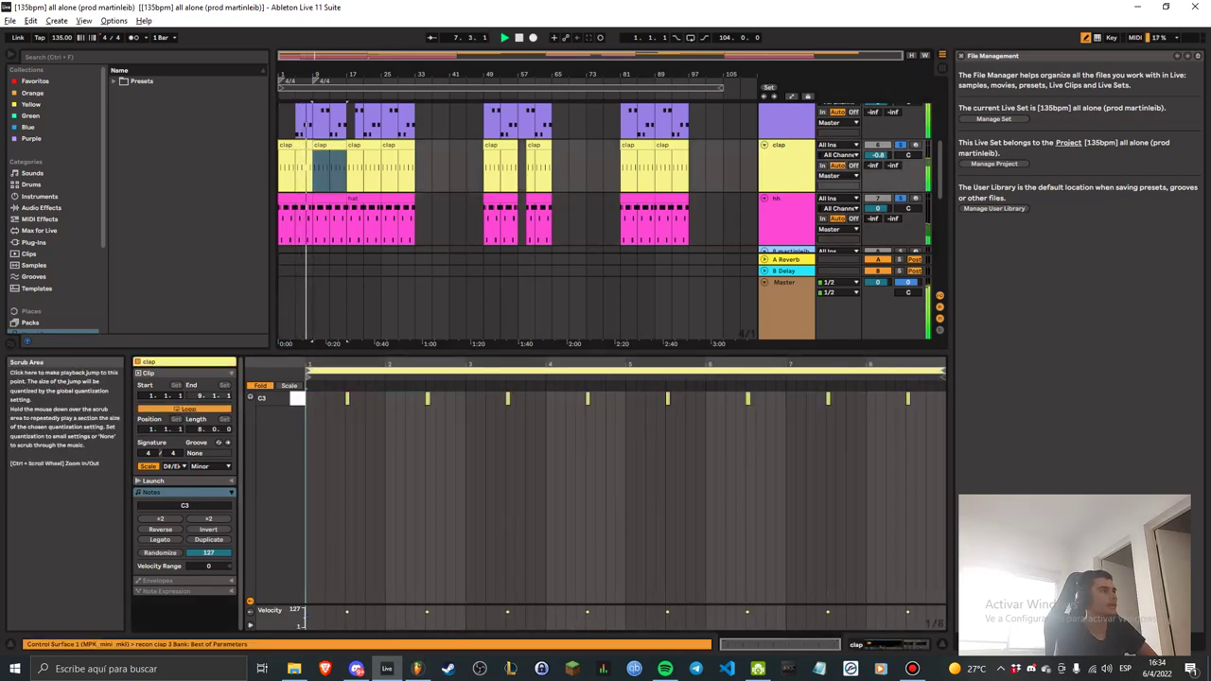
scroll(325, 156, "up", 2)
left_click(326, 138)
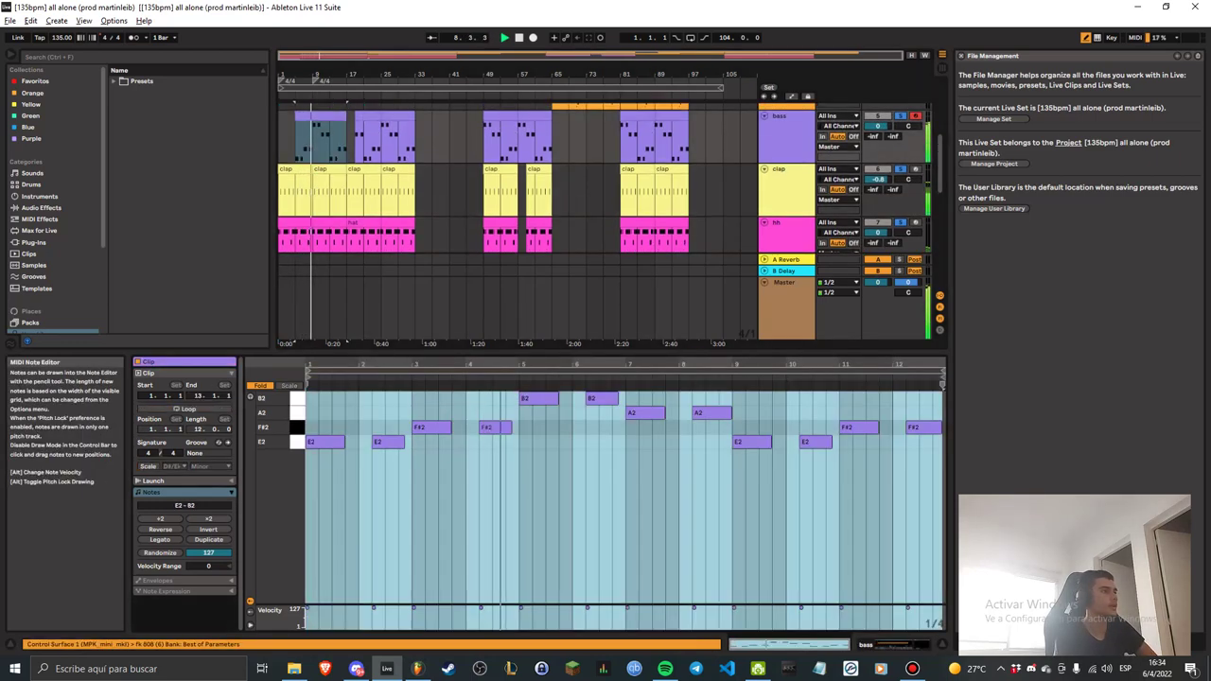
Turn off note folding to view the bass clip's notes on the full keyboard, and stop playback.
left_click(260, 387)
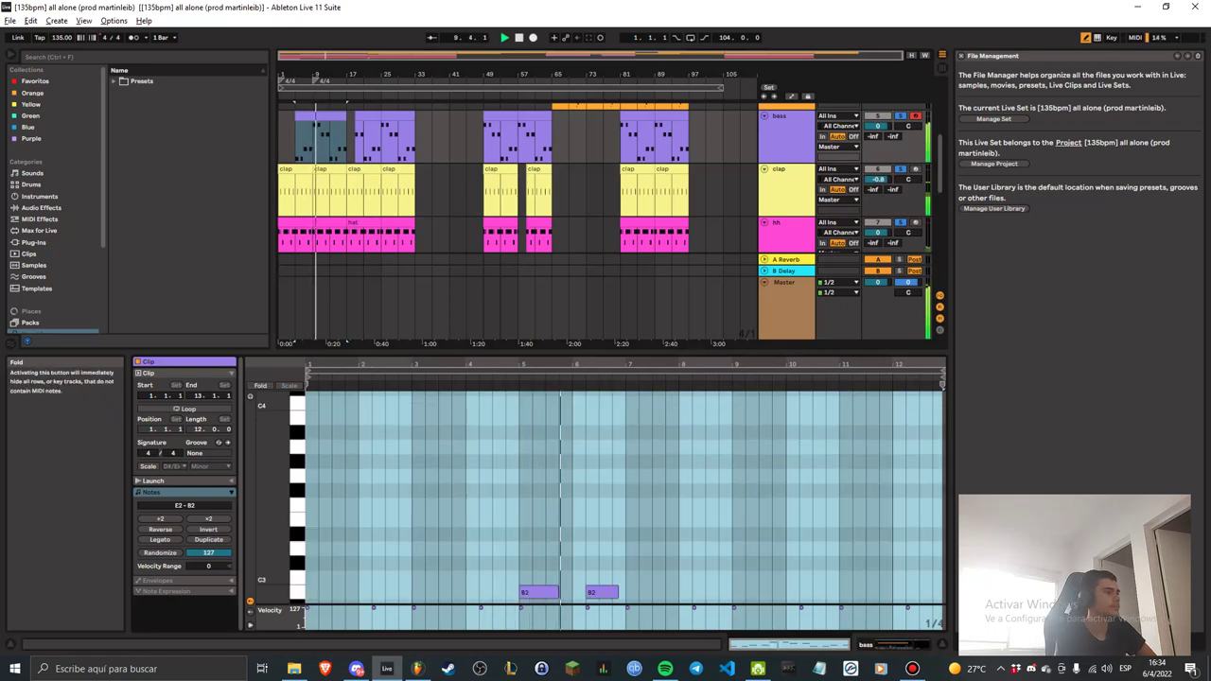
scroll(432, 449, "down", 4)
left_click(432, 449)
key("Delete")
scroll(432, 208, "down", 1)
scroll(431, 208, "down", 7)
key("space")
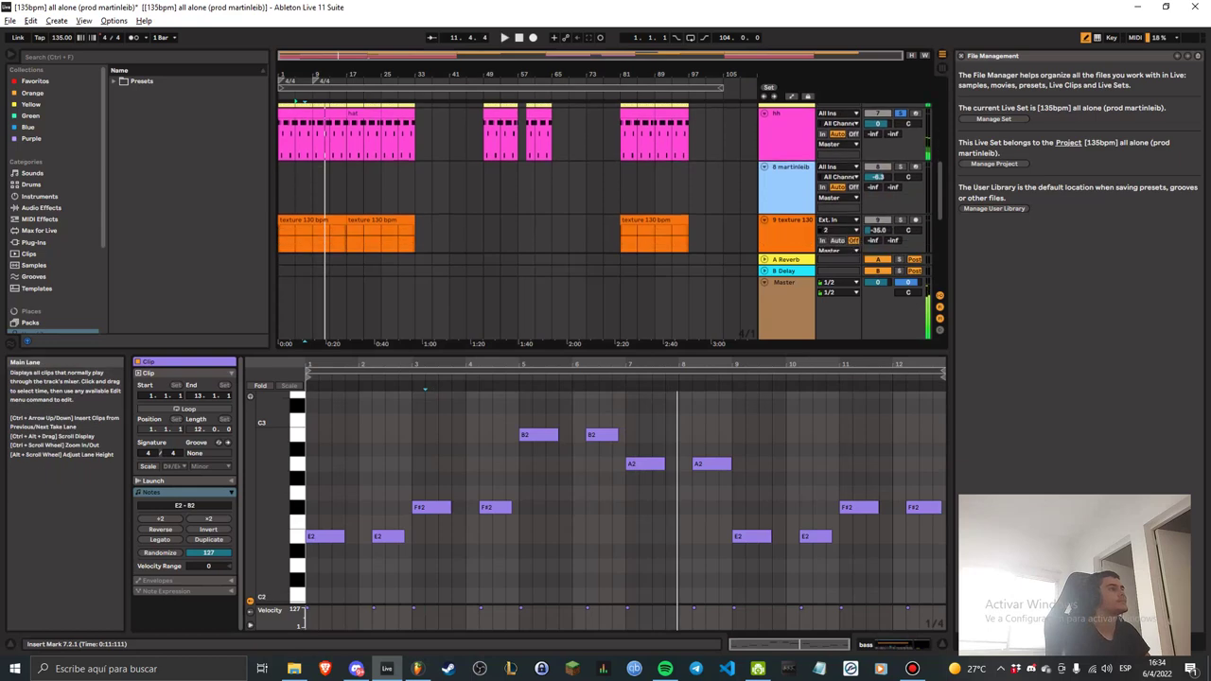
Solo only the 1 Kontakt track and show its first clip's notes and its device chain.
scroll(431, 208, "up", 3)
scroll(511, 180, "up", 8)
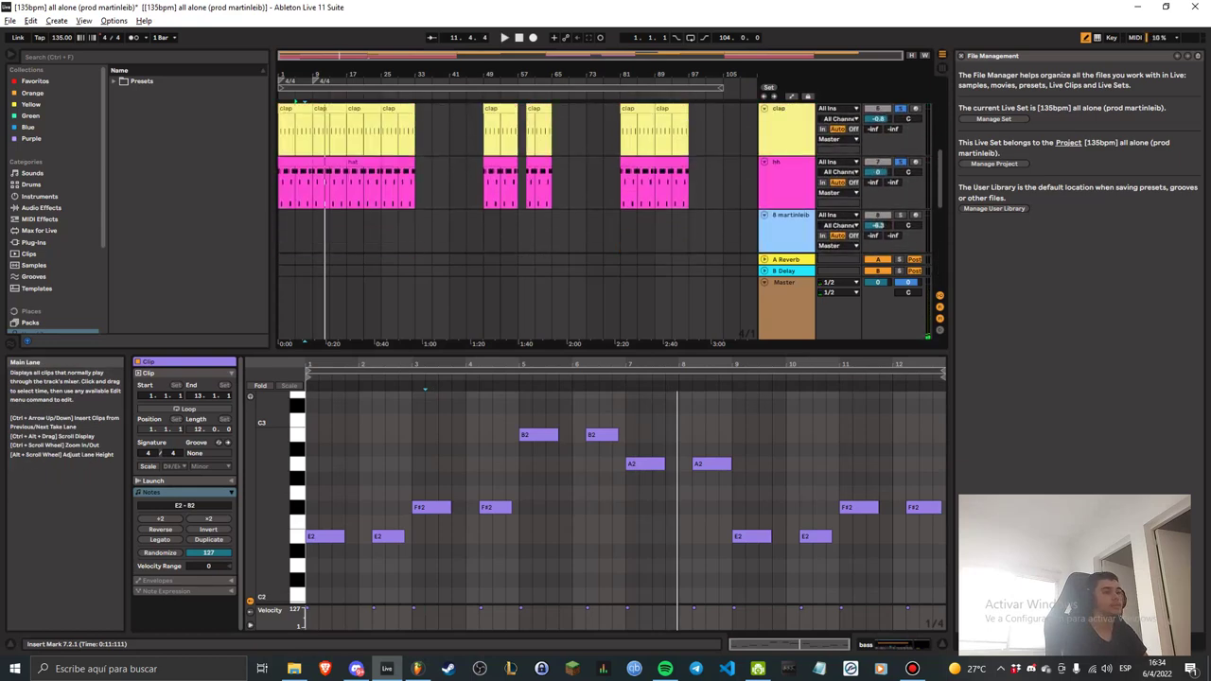
left_click(312, 109)
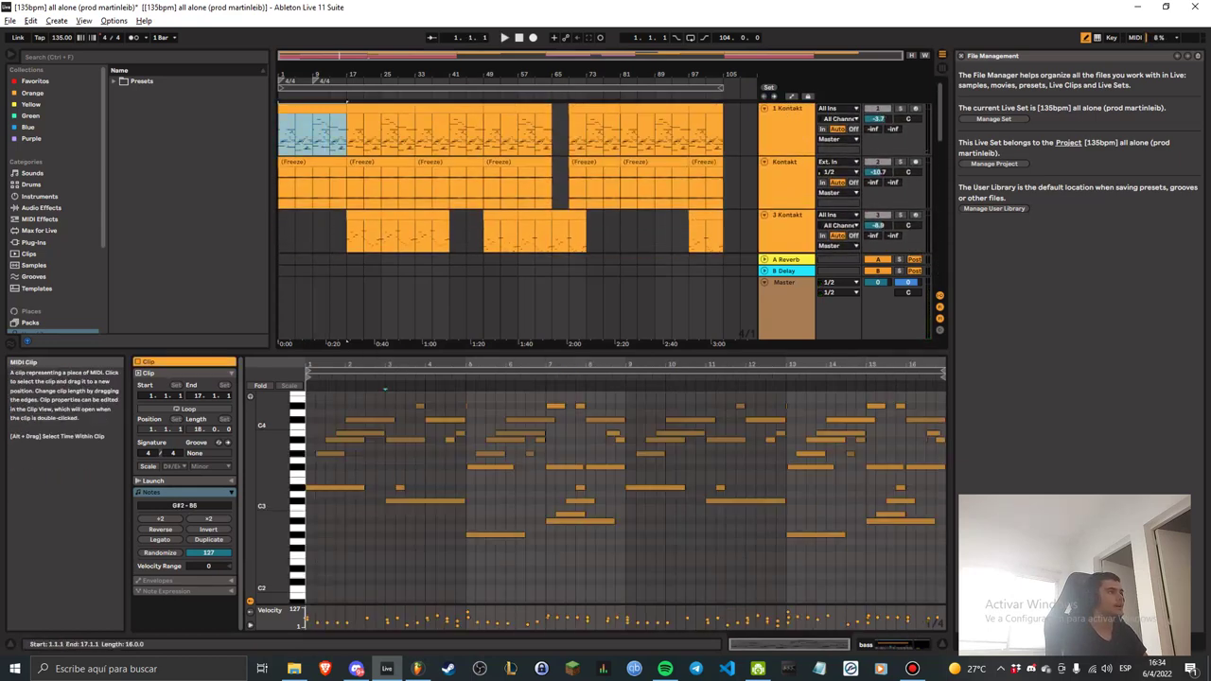
left_click(520, 38)
left_click(901, 108)
left_click(879, 109)
left_click(892, 645)
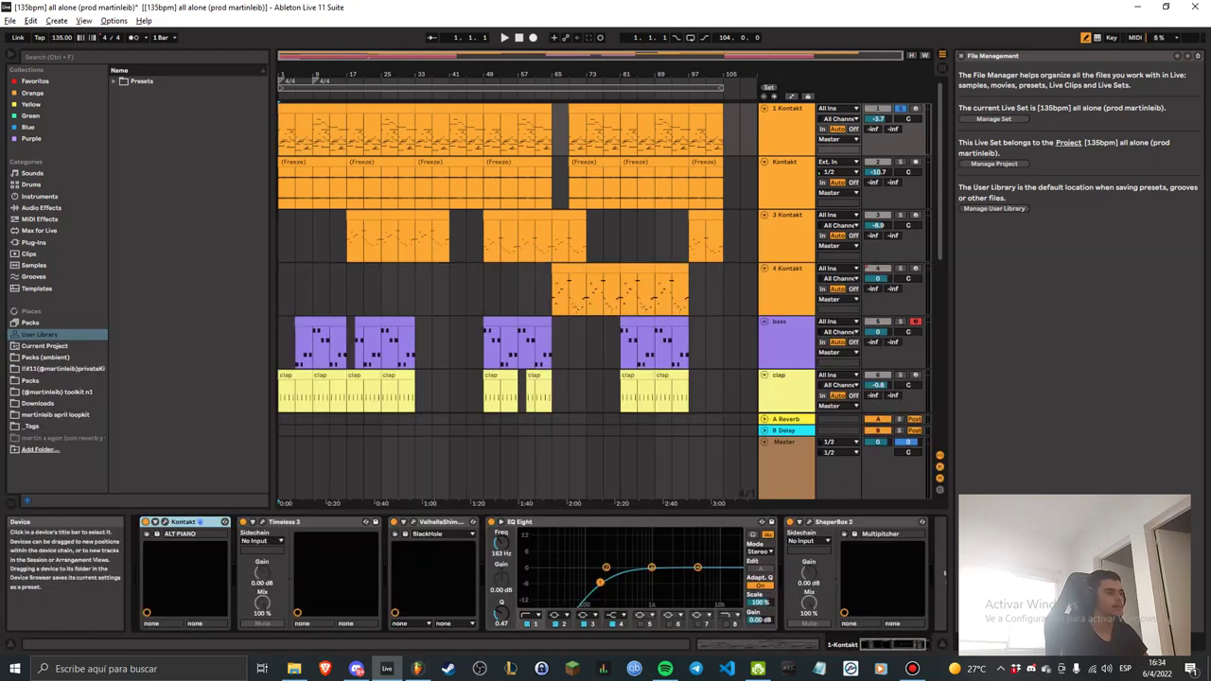
Open the Timeless 3 delay on the 1 Kontakt track, pick the 1/2 Note delay time and inspect its filter and feedback.
left_click(253, 522)
left_click_drag(784, 365, 356, 208)
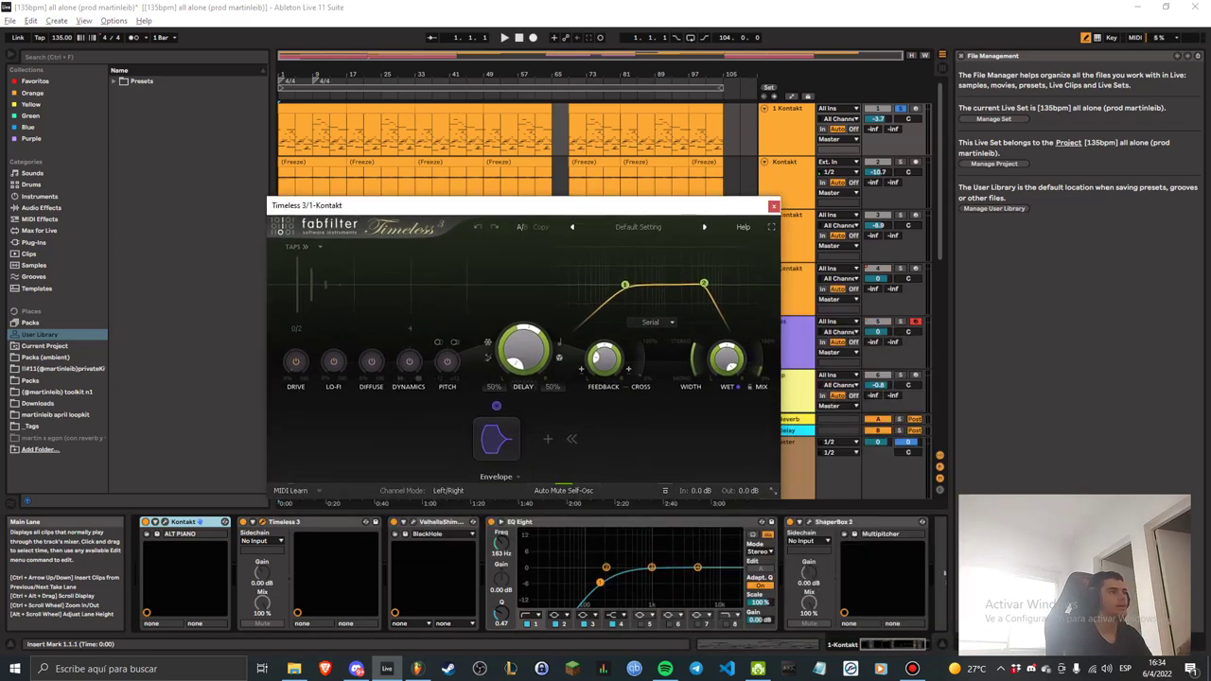
mouse_move(704, 284)
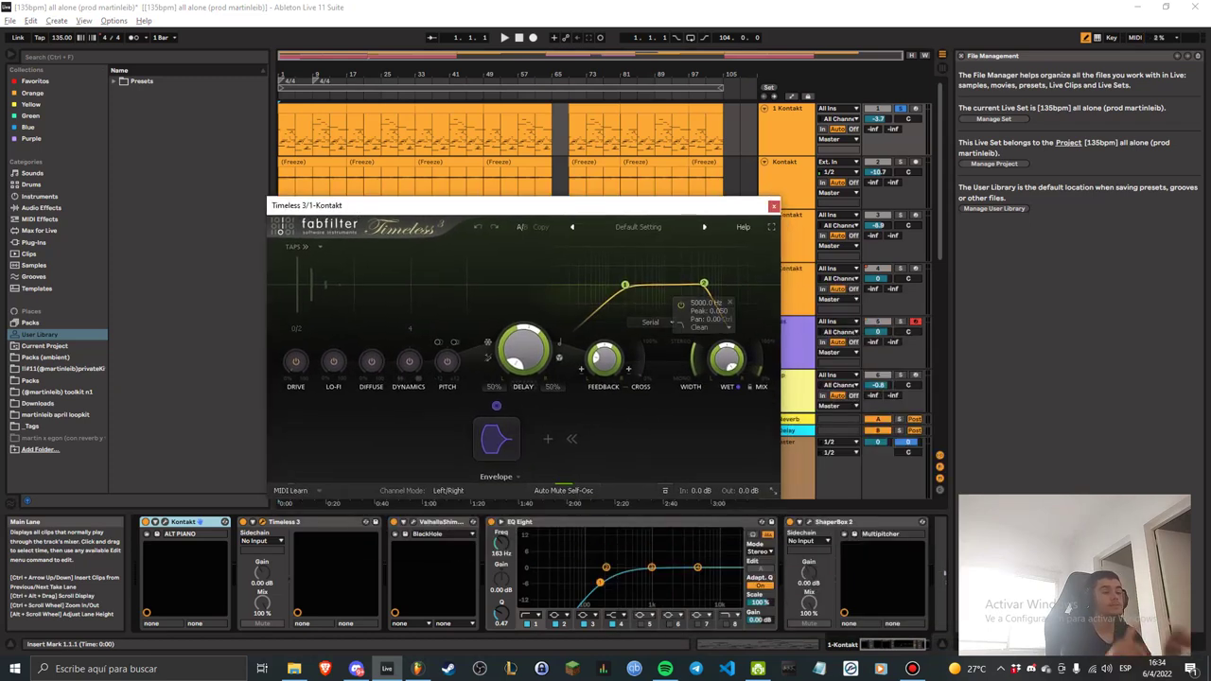
left_click(559, 343)
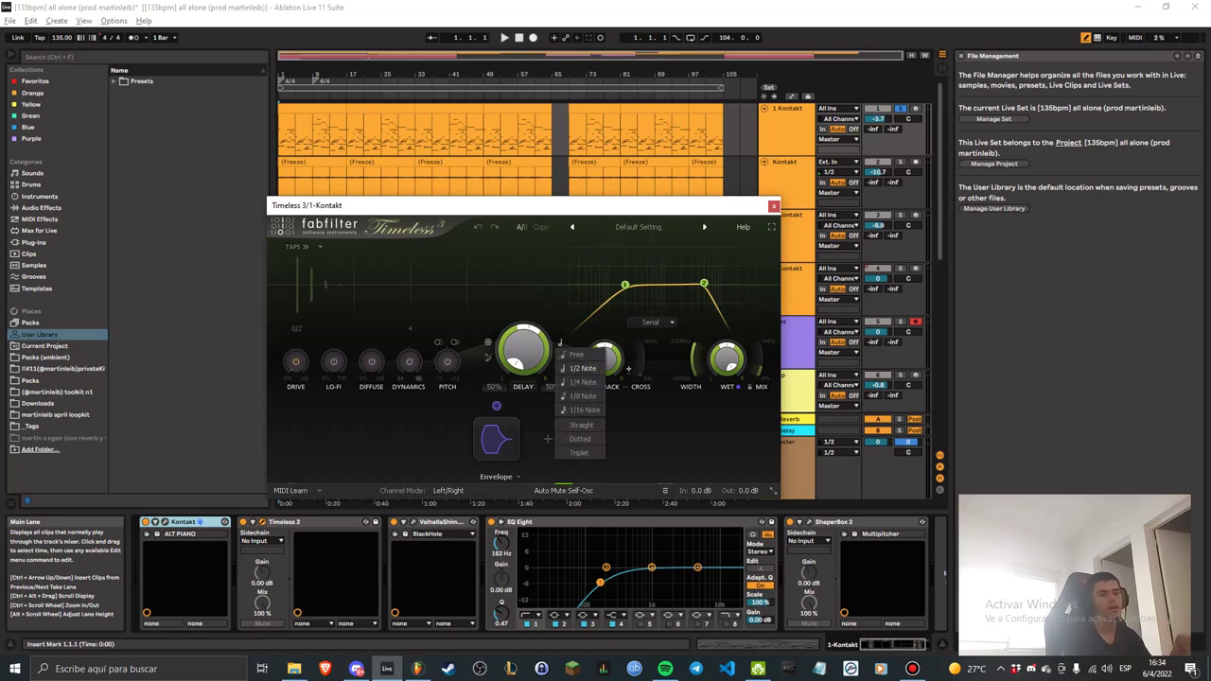
left_click(582, 368)
mouse_move(604, 360)
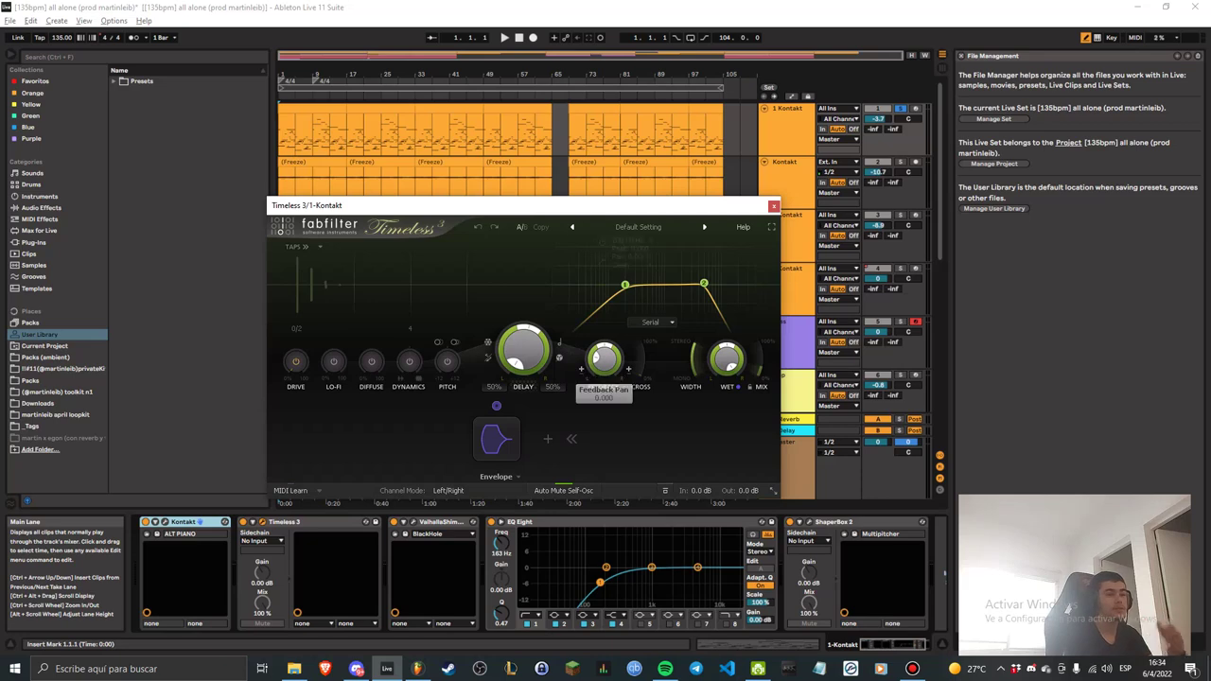
mouse_move(703, 285)
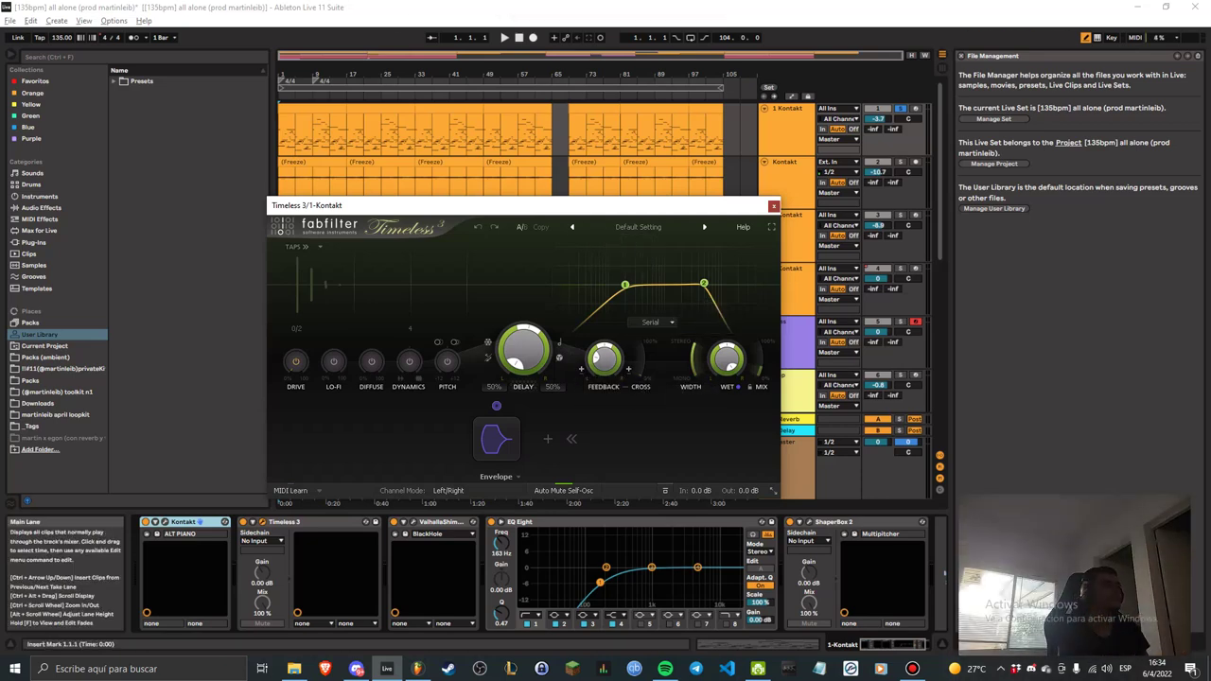
left_click(774, 205)
Open ValhallaShimmer on the 1 Kontakt track to view its reverb settings, and close it again.
left_click(414, 522)
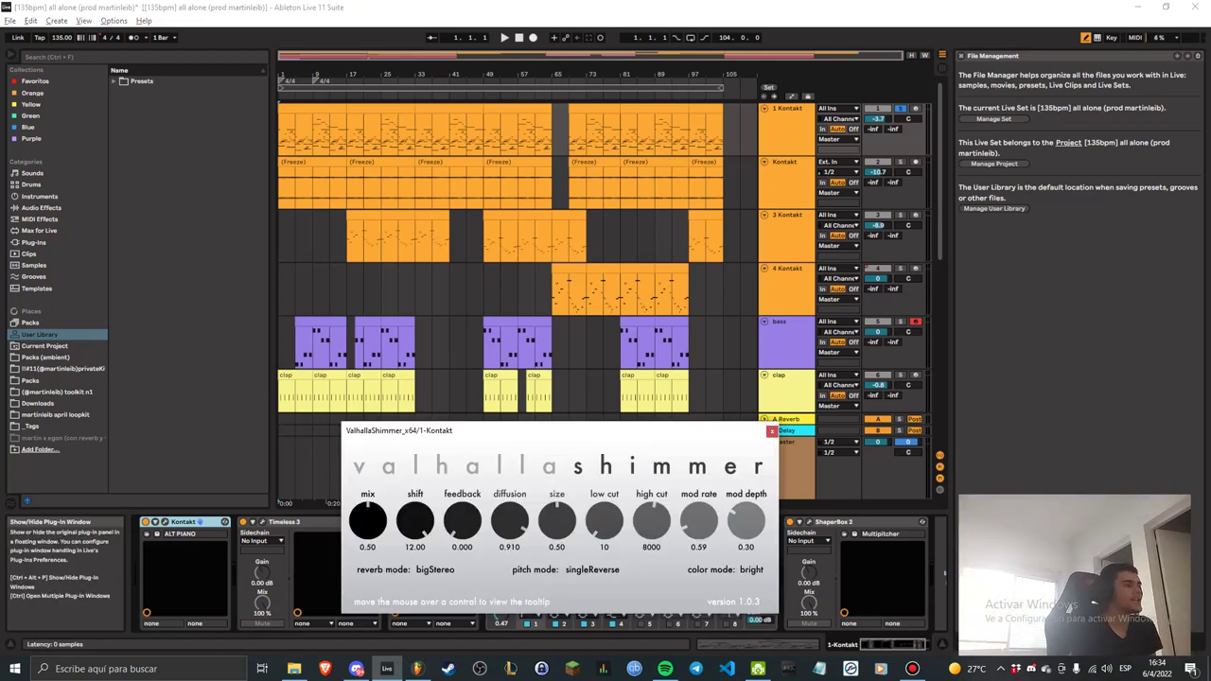
left_click_drag(453, 430, 455, 296)
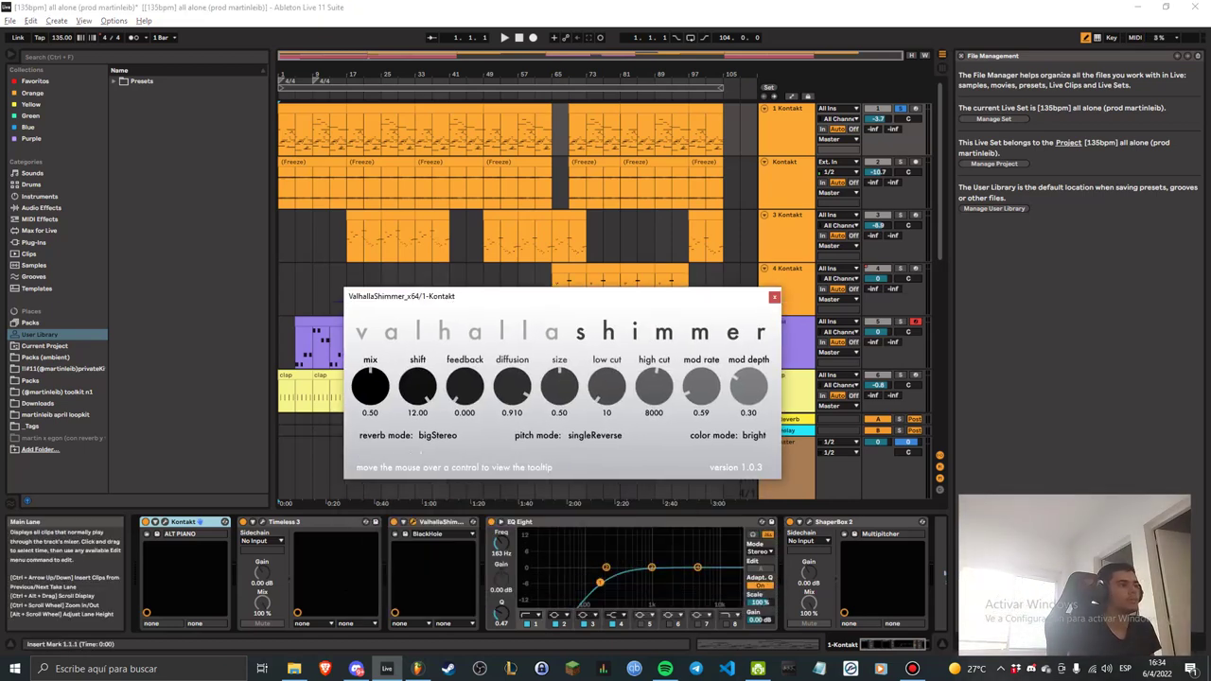
left_click(774, 297)
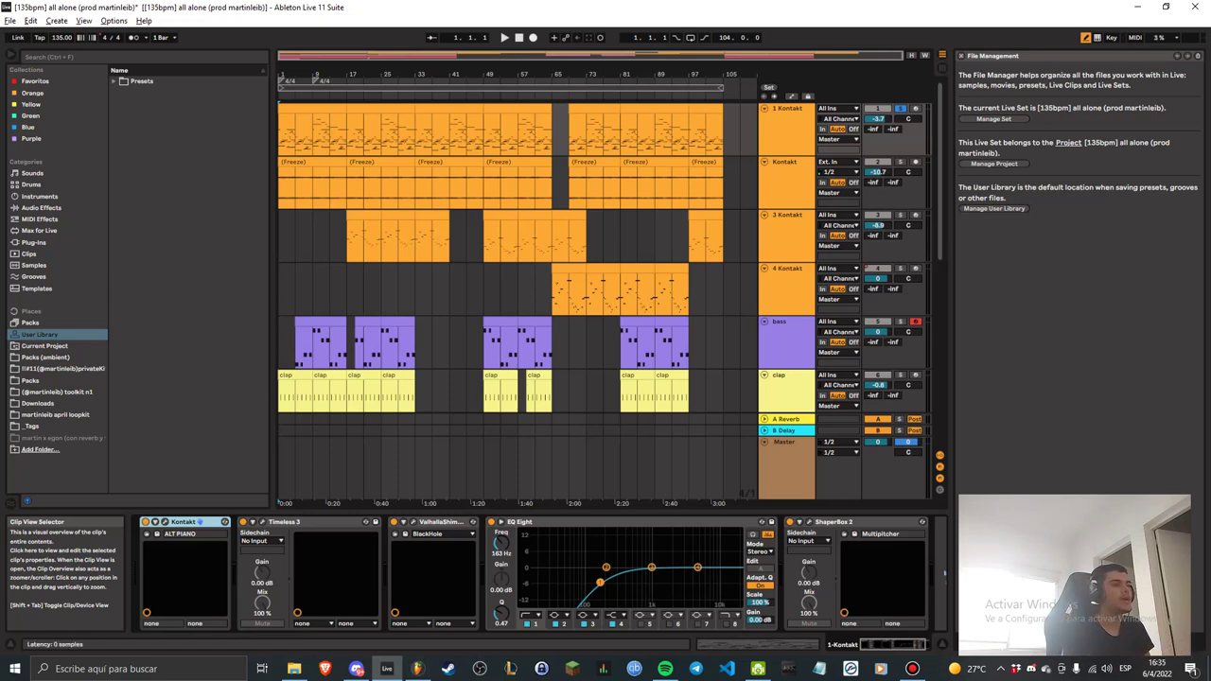
Open ShaperBox 2 on the 1 Kontakt track to view its Multipitcher preset, and close it again.
left_click(819, 522)
left_click_drag(662, 299, 601, 203)
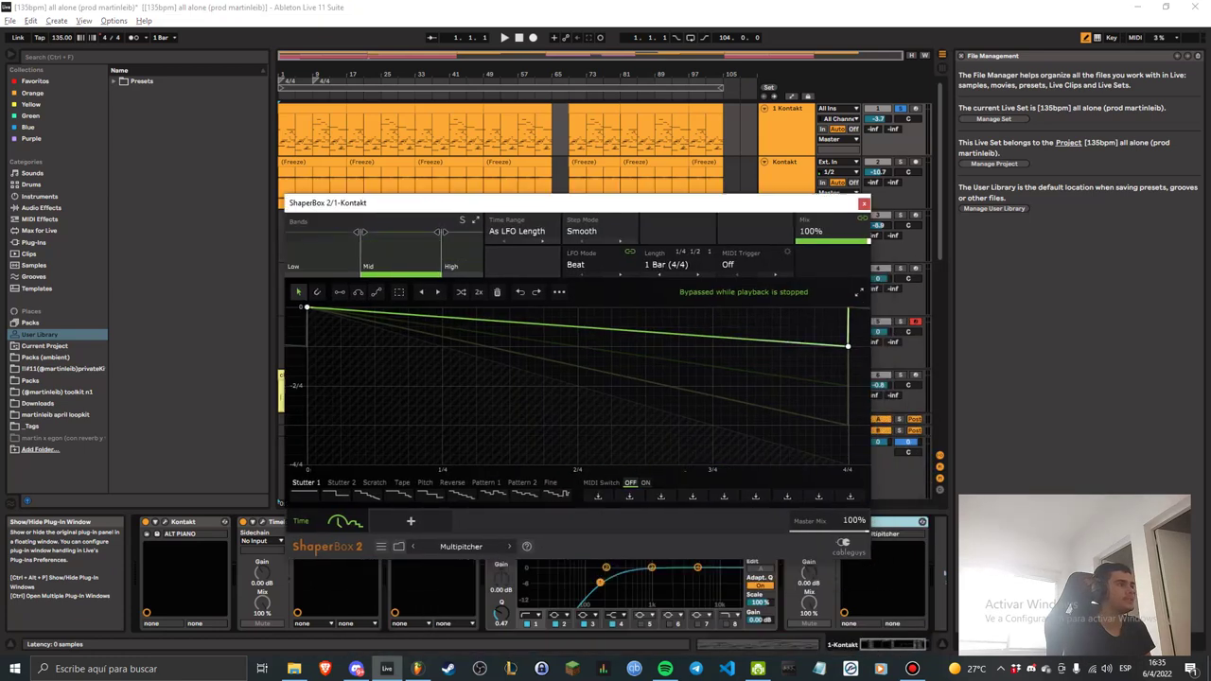
left_click(864, 204)
Select the 1 Kontakt clip at bar 17, open the track's Kontakt instrument to view ALT PIANO, and close it.
left_click(381, 109)
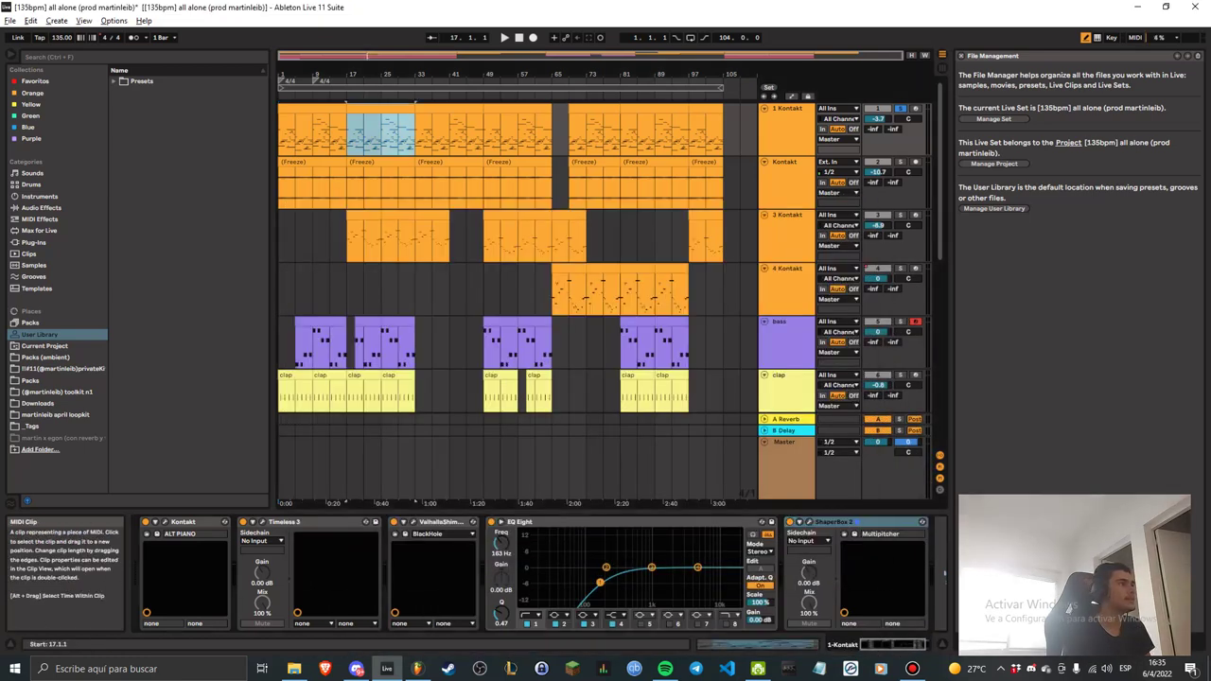
left_click(164, 523)
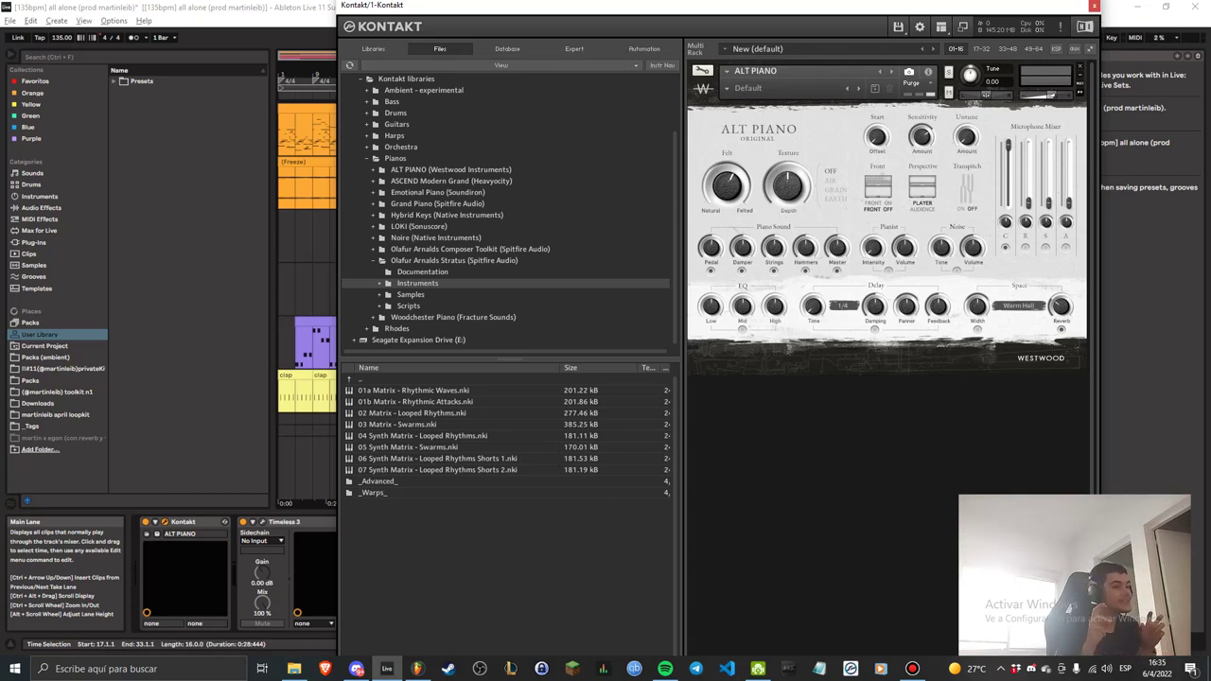
left_click(1094, 6)
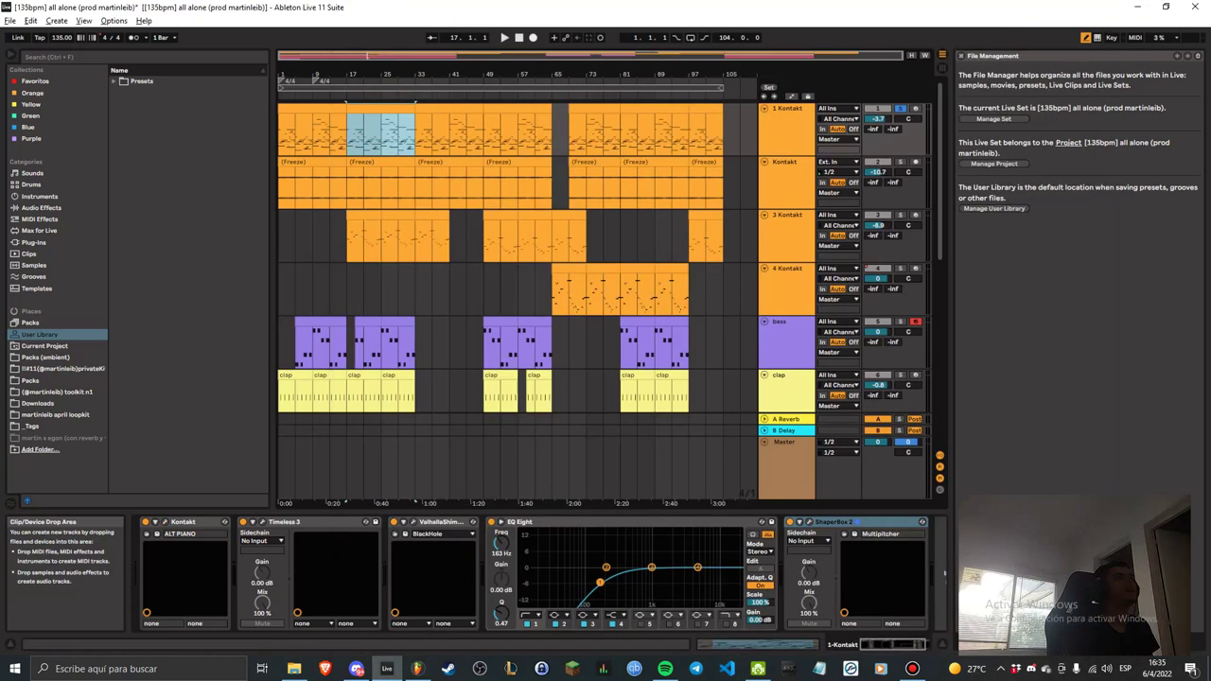
Show the notes of the 1 Kontakt clip at bar 17 and play it while looking through its high and low notes.
double_click(380, 111)
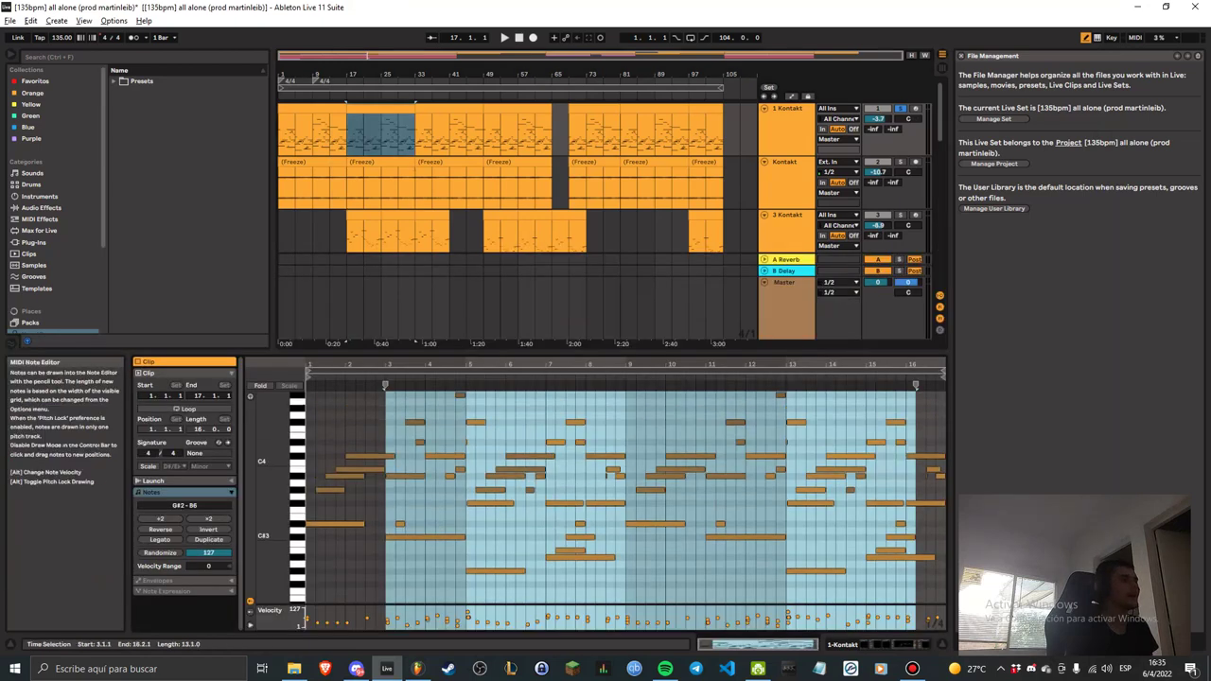
key("space")
scroll(624, 530, "up", 2)
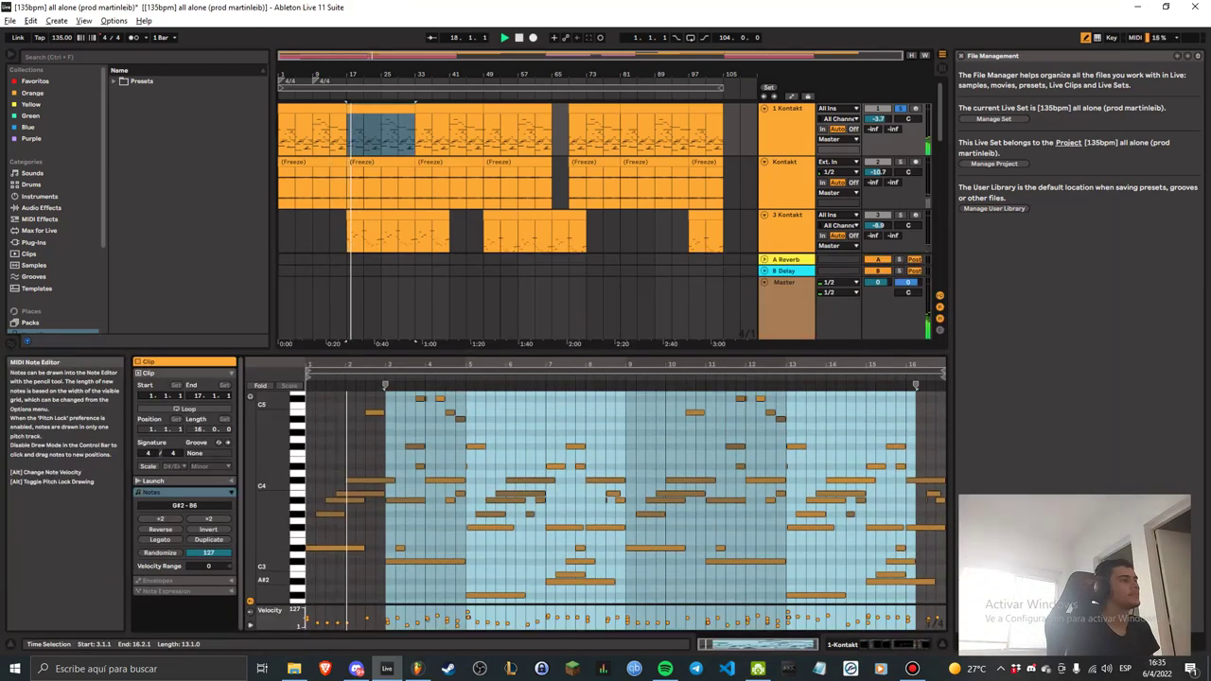
left_click_drag(276, 442, 263, 461)
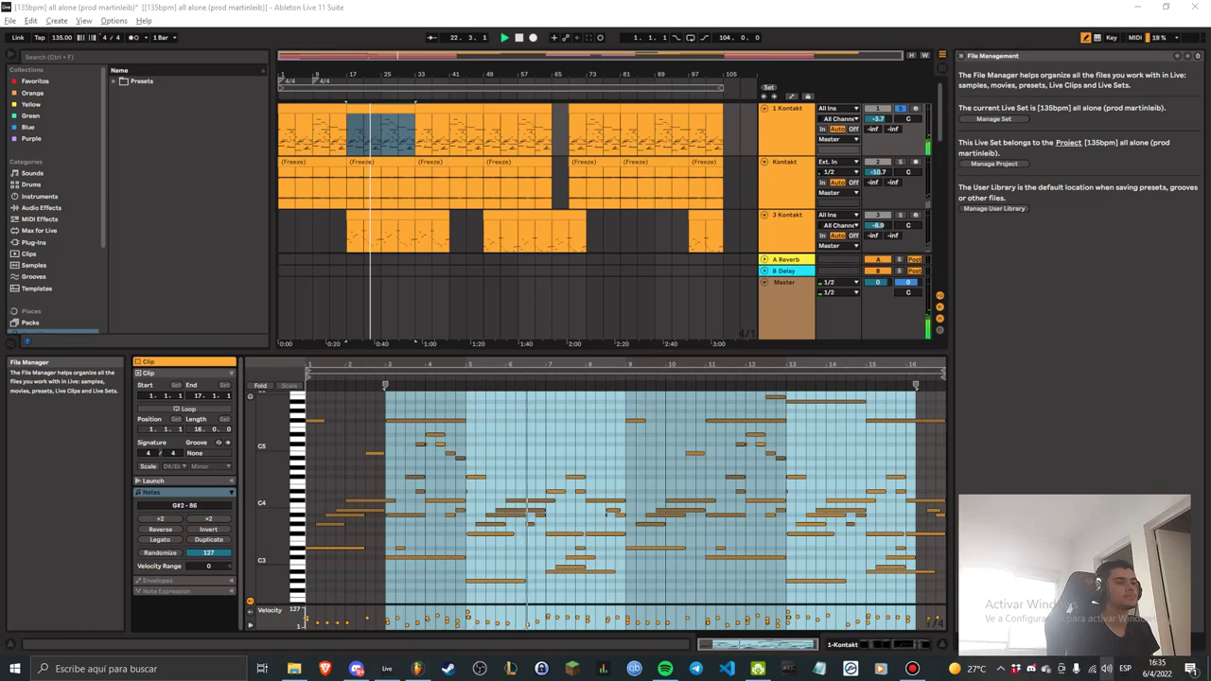
left_click(1107, 669)
left_click(185, 615)
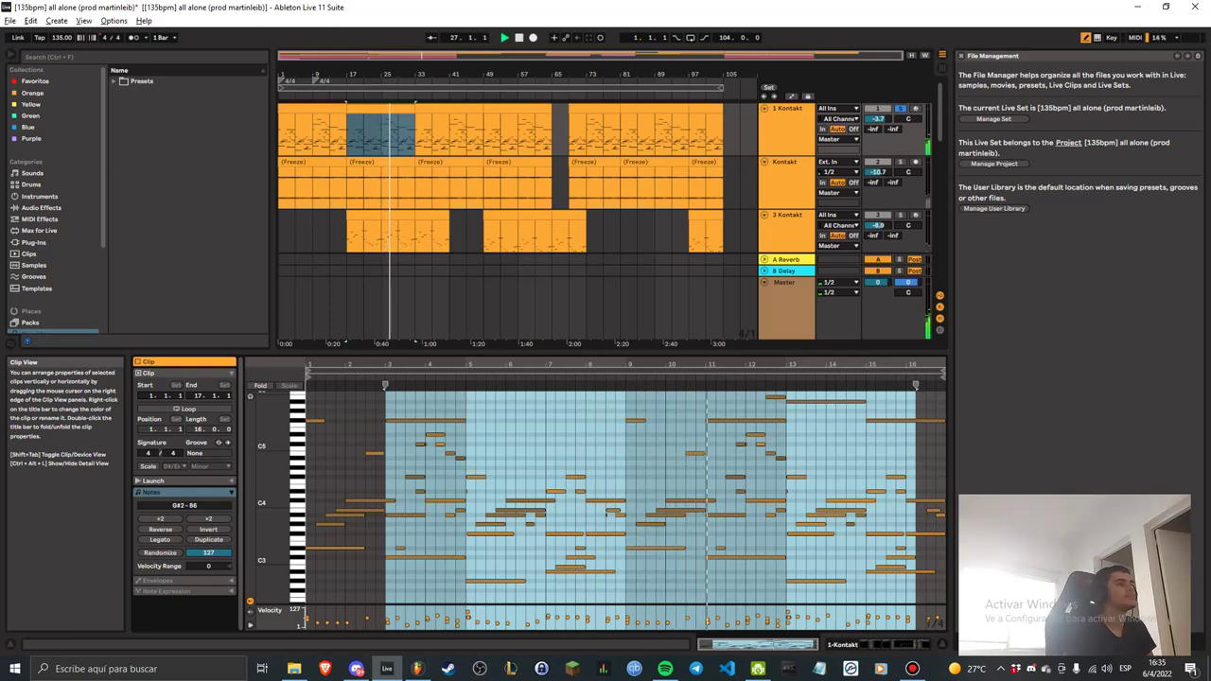
scroll(653, 497, "up", 4)
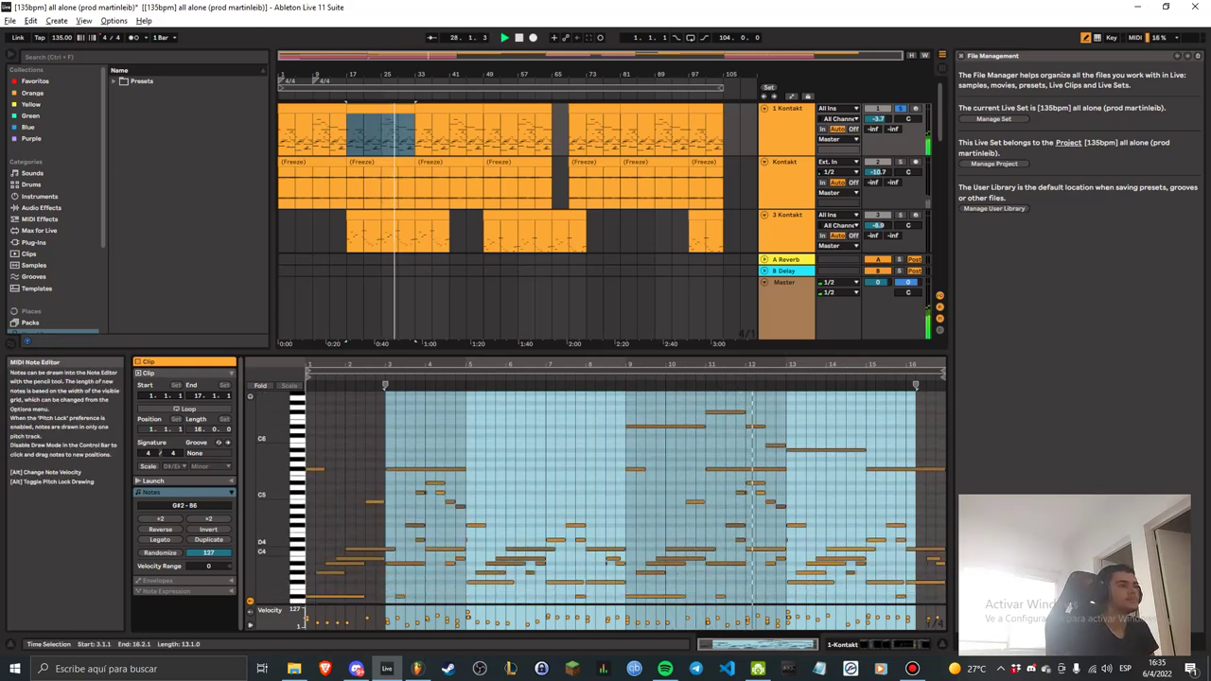
scroll(653, 497, "down", 4)
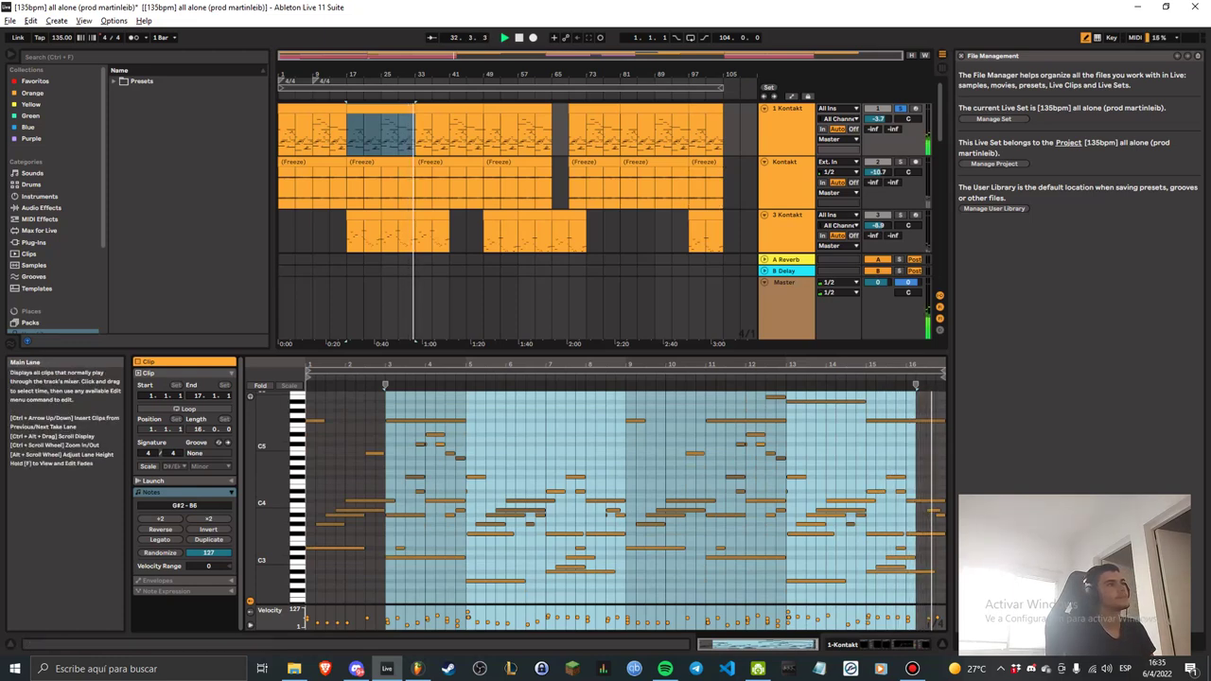
Try to freeze the second track, Kontakt, and select its existing freeze clip at bar 33.
left_click(787, 132)
right_click(793, 126)
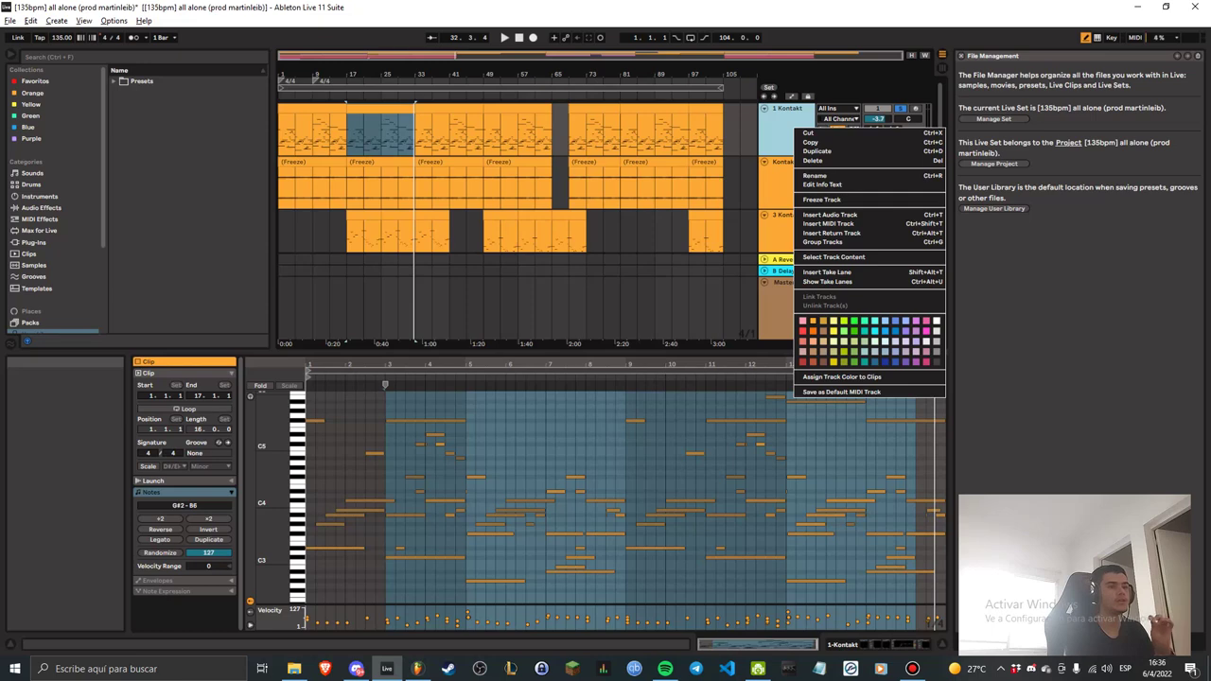
left_click(785, 162)
right_click(782, 163)
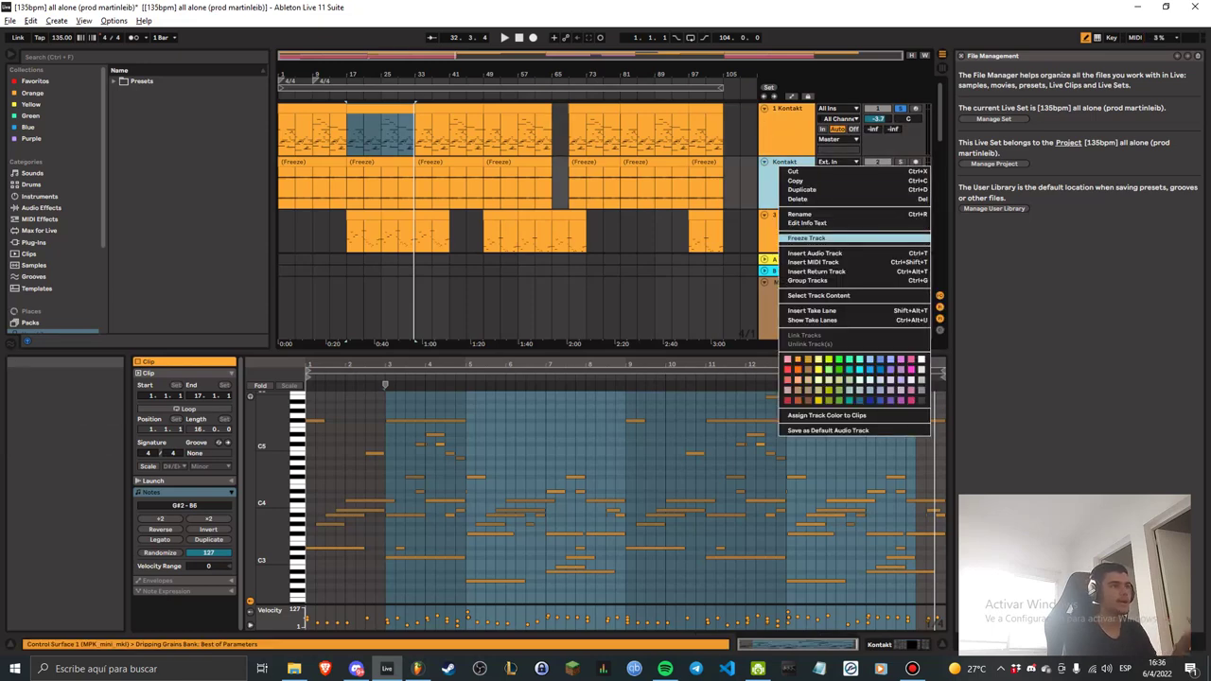
left_click(814, 237)
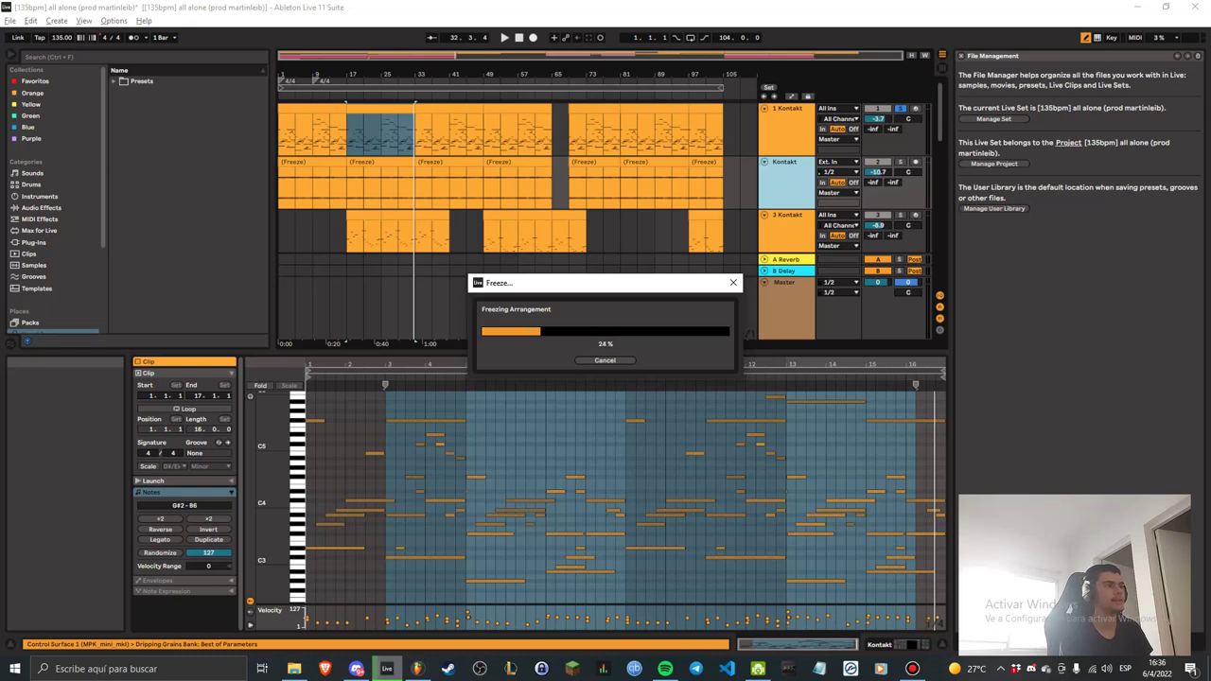
right_click(797, 174)
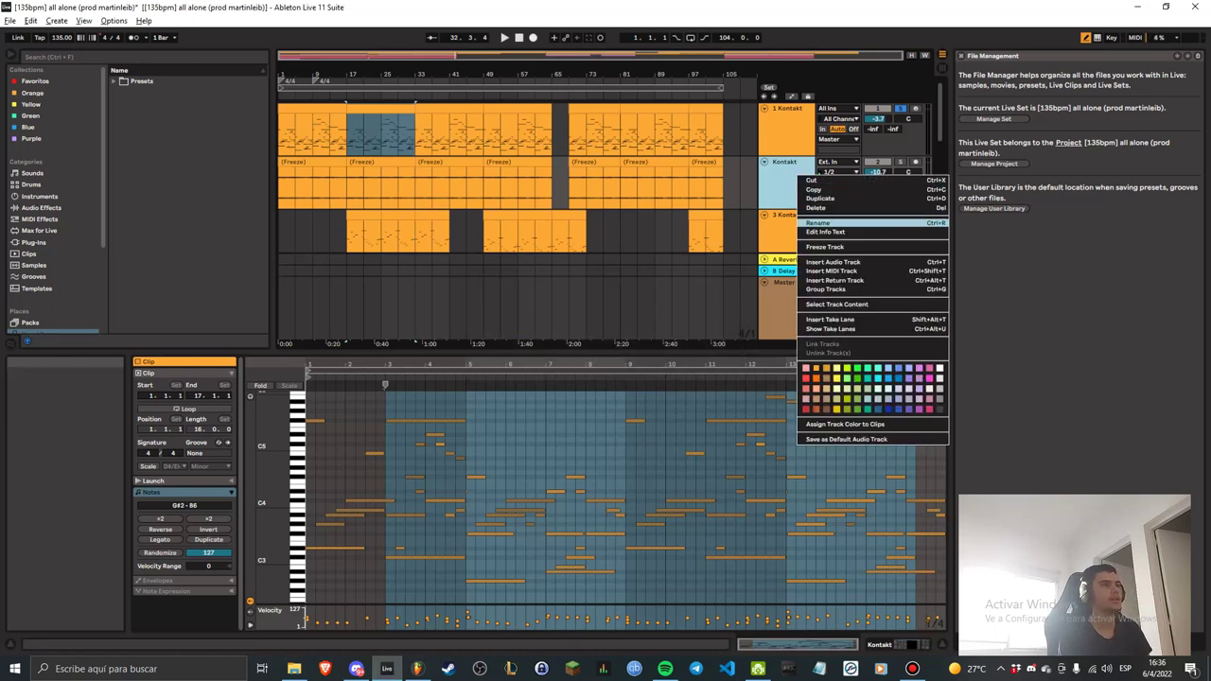
left_click(450, 180)
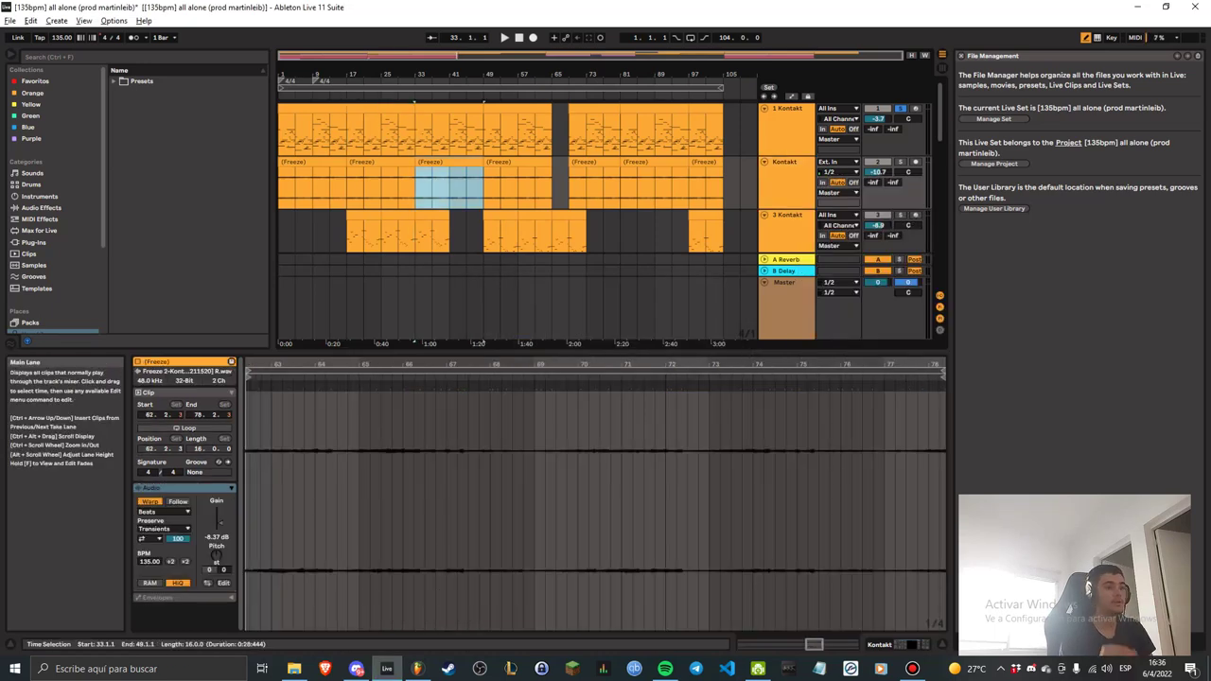
Switch to FL Studio, place Pattern 1 at the start of Track 1 and view the track's Consolidate options.
key("alt+Tab")
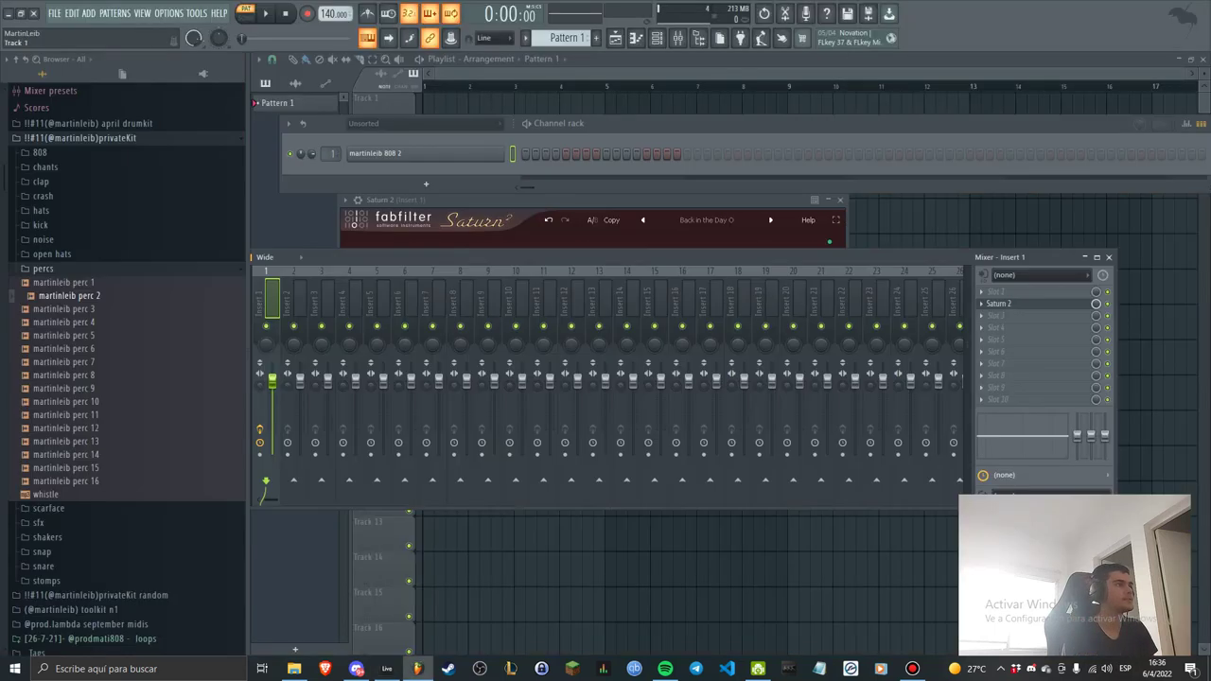
right_click(403, 94)
left_click_drag(508, 98, 429, 99)
right_click(372, 94)
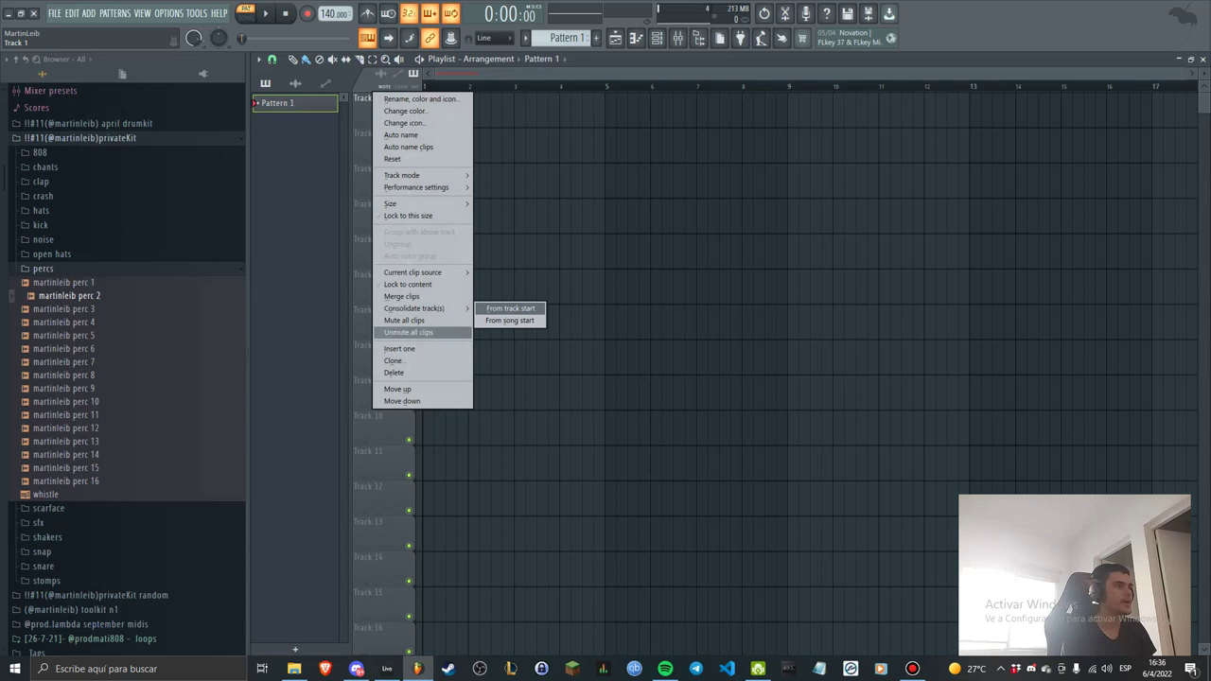
left_click(657, 322)
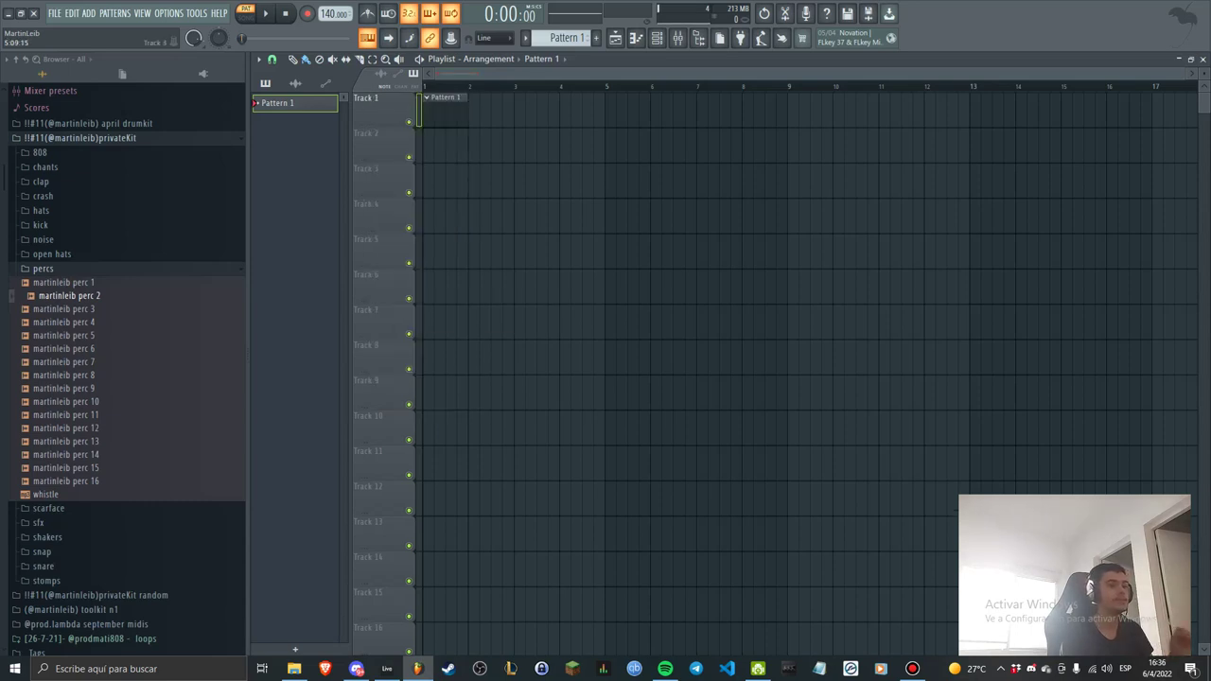
Return to Ableton Live, solo the Kontakt track and play it from bar 33 while viewing its Dripping Grains and Redux devices.
key("alt+Tab")
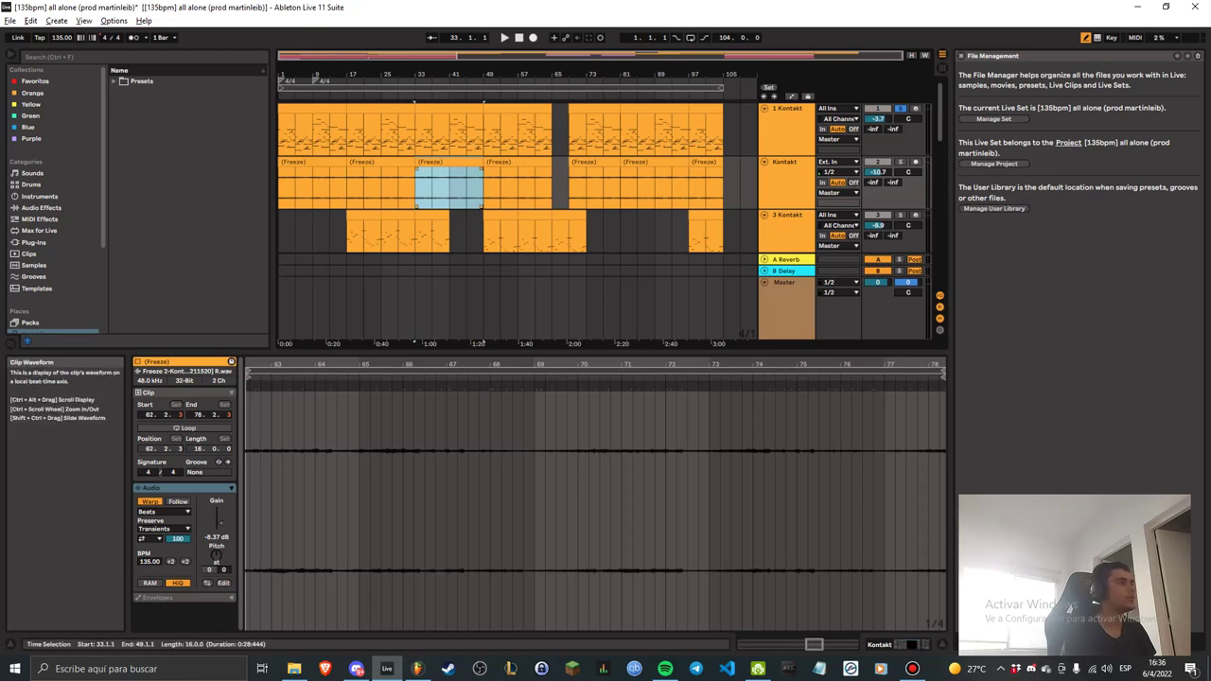
right_click(451, 168)
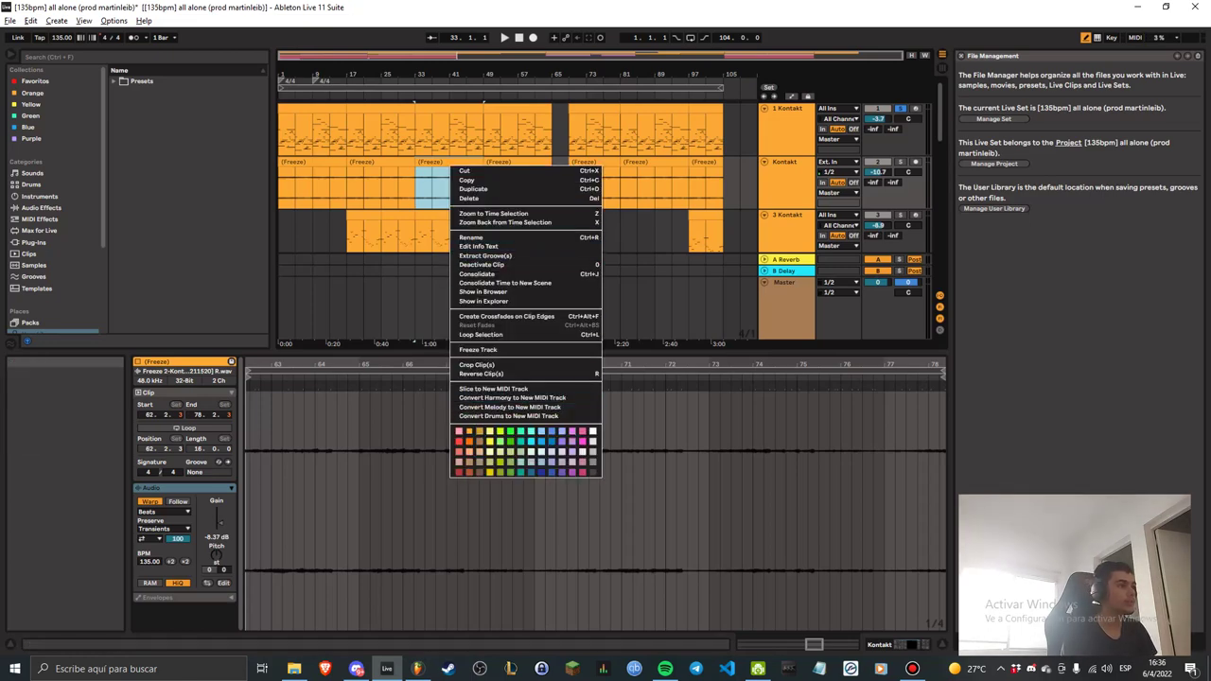
key("Escape")
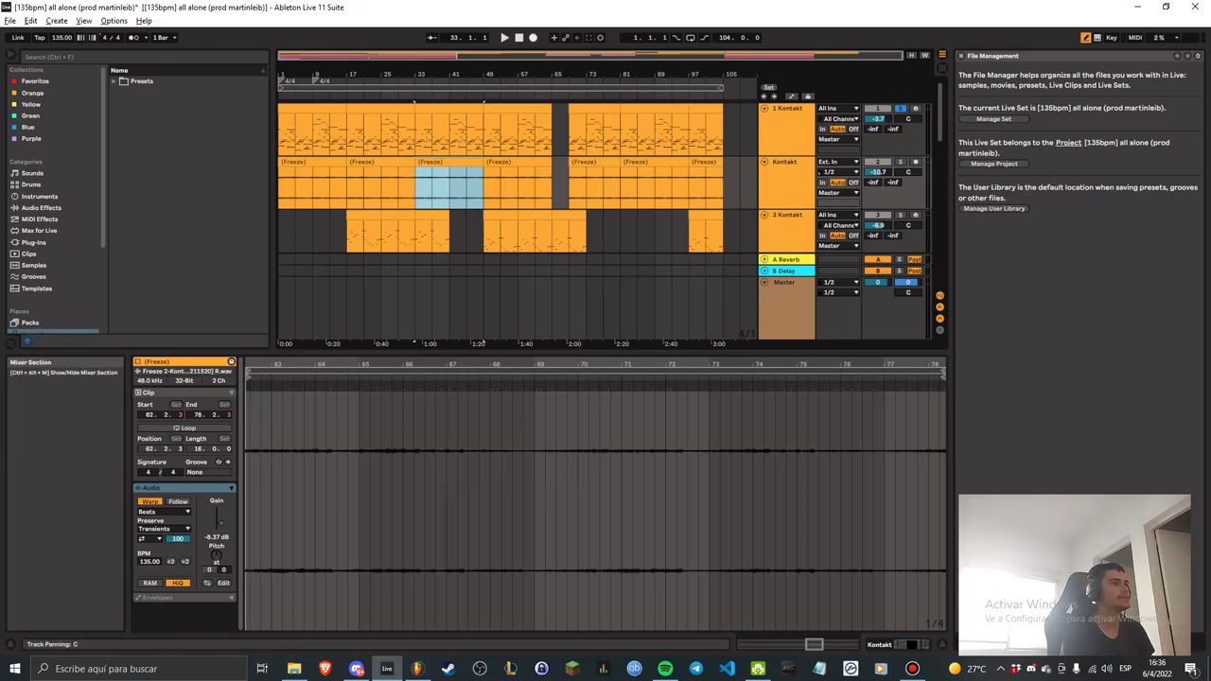
left_click(901, 162)
key("space")
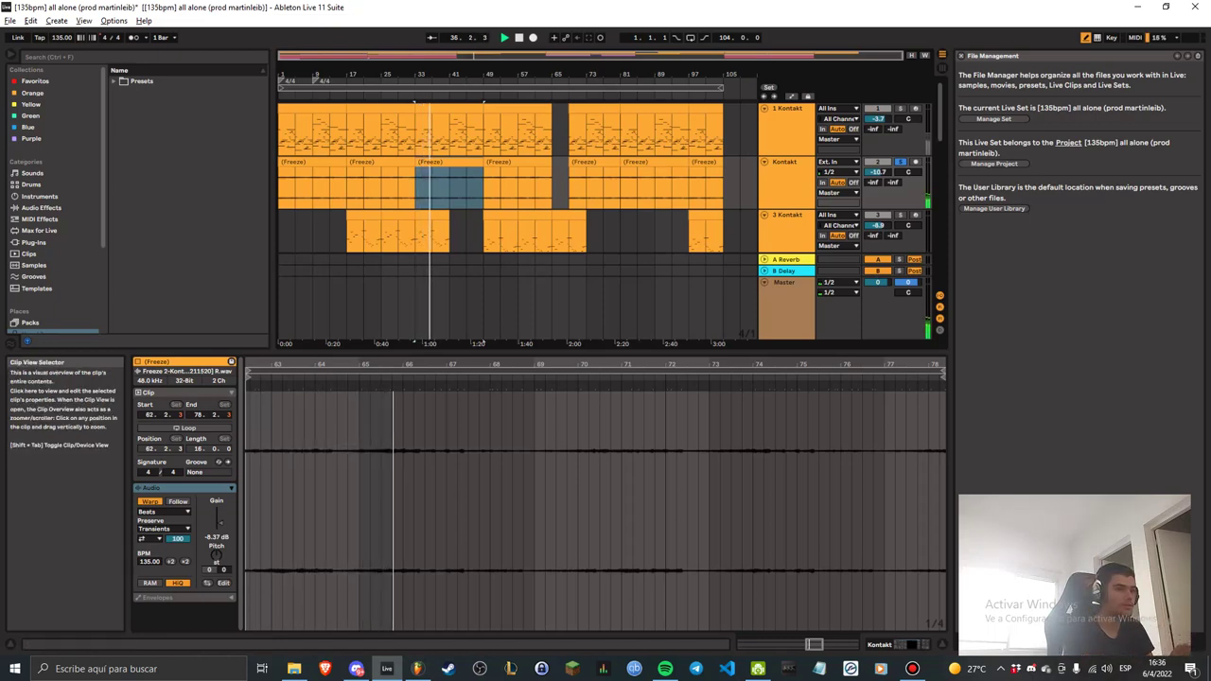
key("shift+Tab")
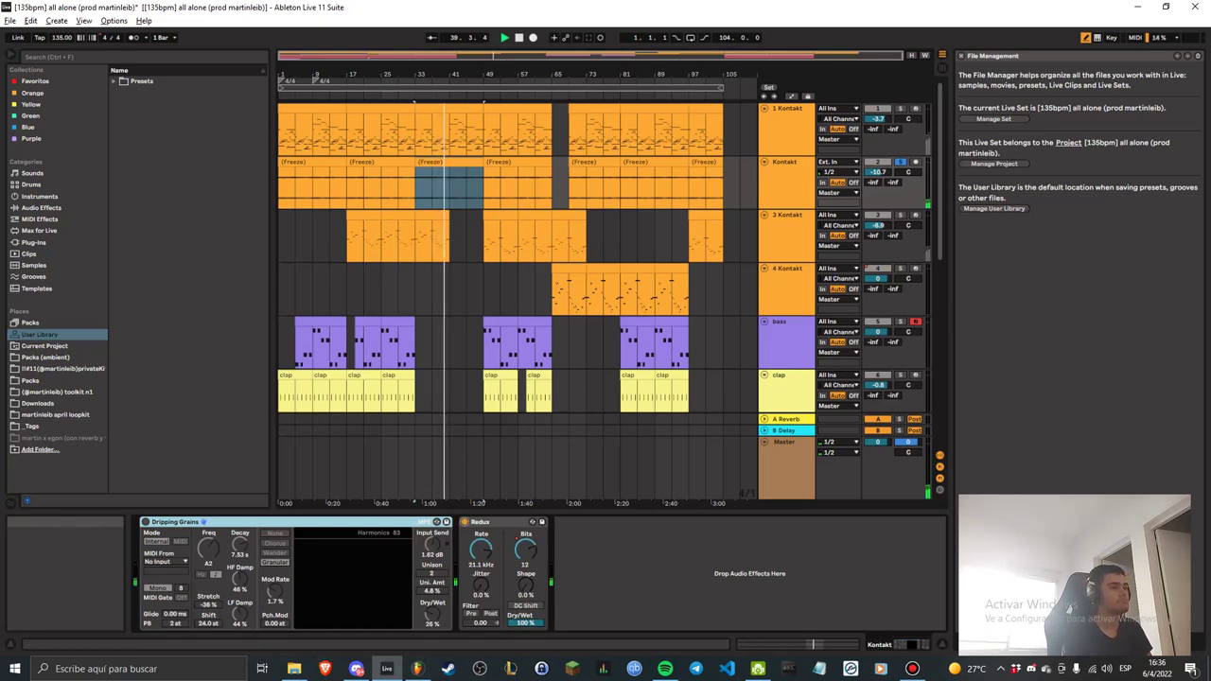
key("space")
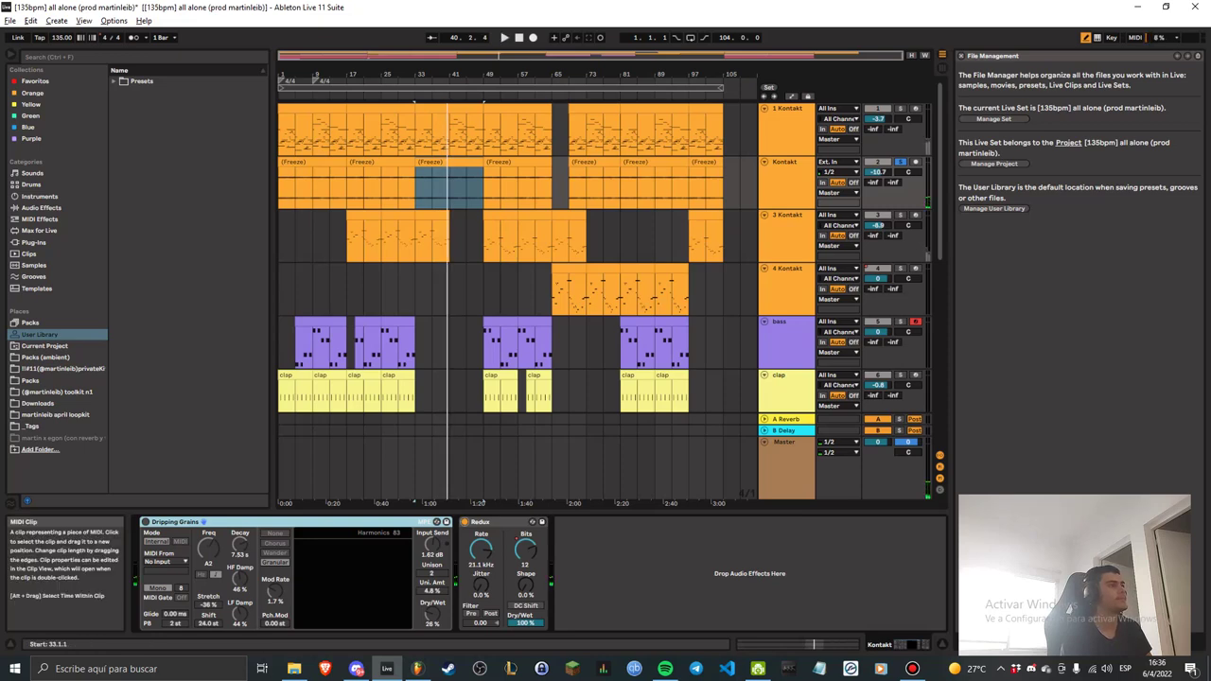
Solo only the 3 Kontakt track, open its clip at bar 17 to view the notes, and play it.
left_click(432, 216)
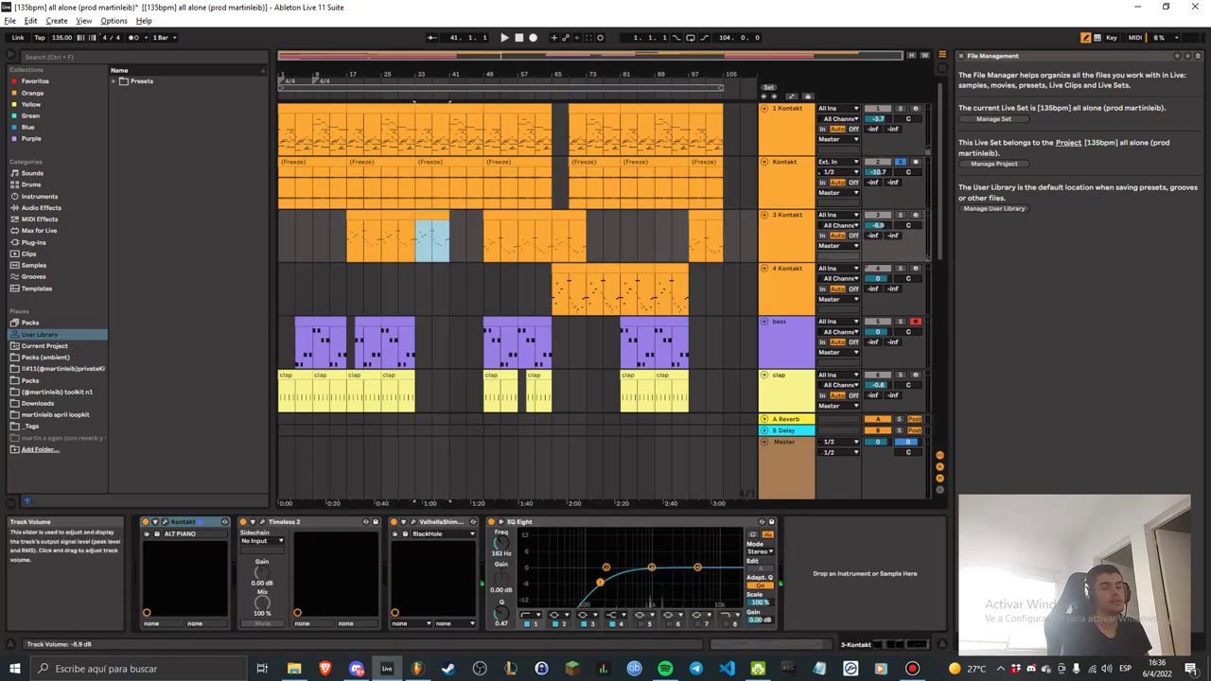
left_click(900, 215)
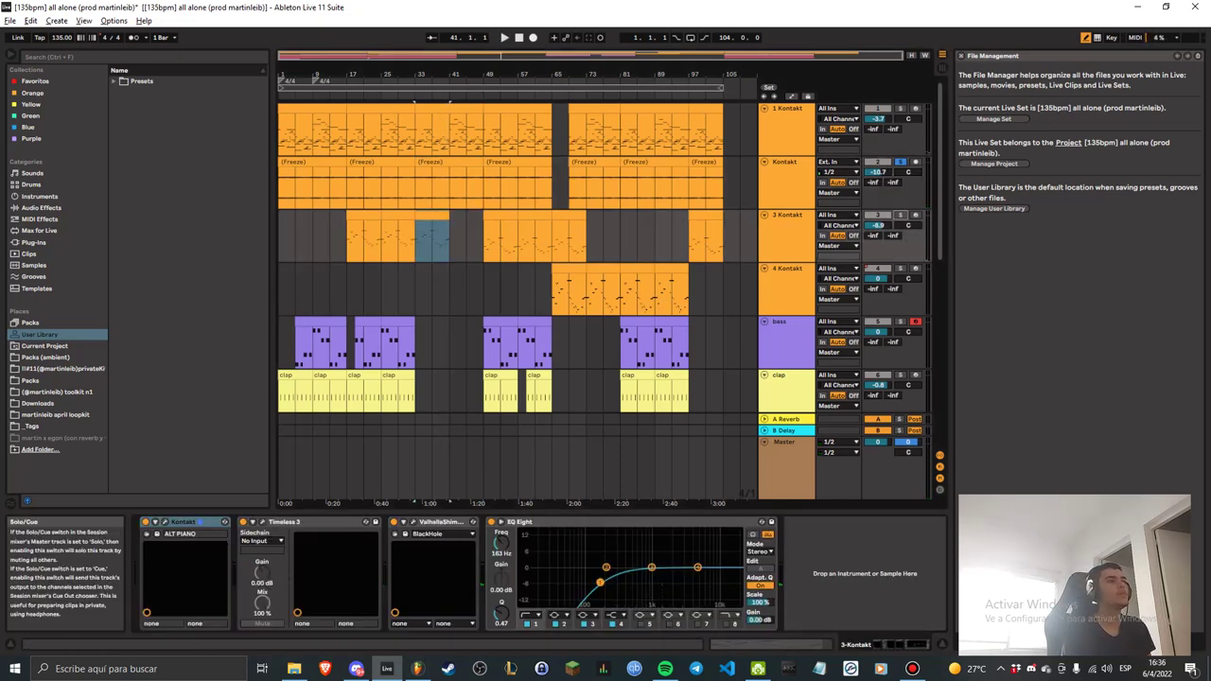
double_click(364, 216)
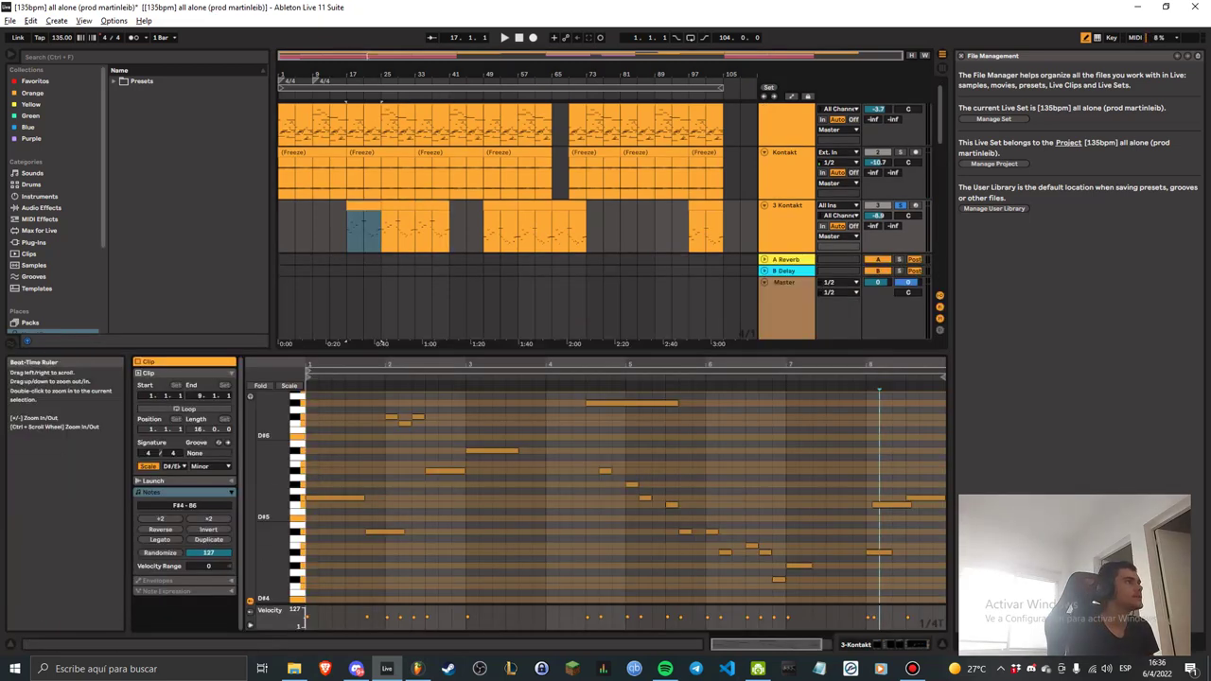
key("space")
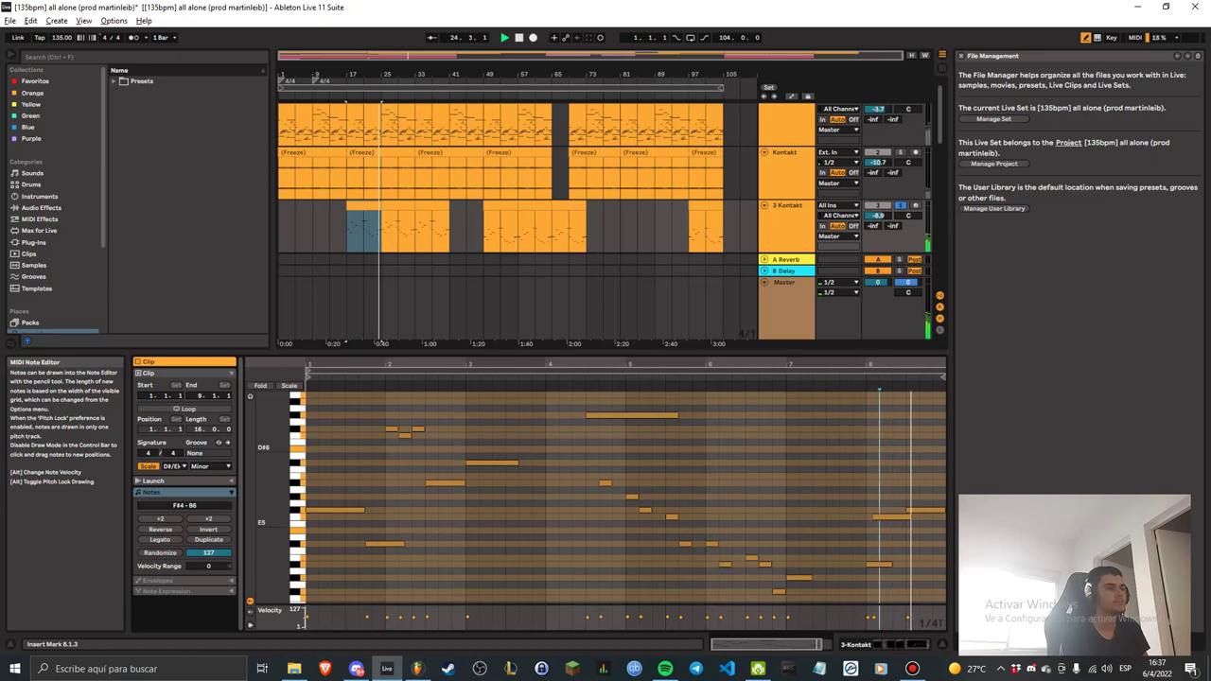
Show the 3 Kontakt track's device chain, inspect the Timeless 3 delay's filter and close it, and stop playback.
key("shift+Tab")
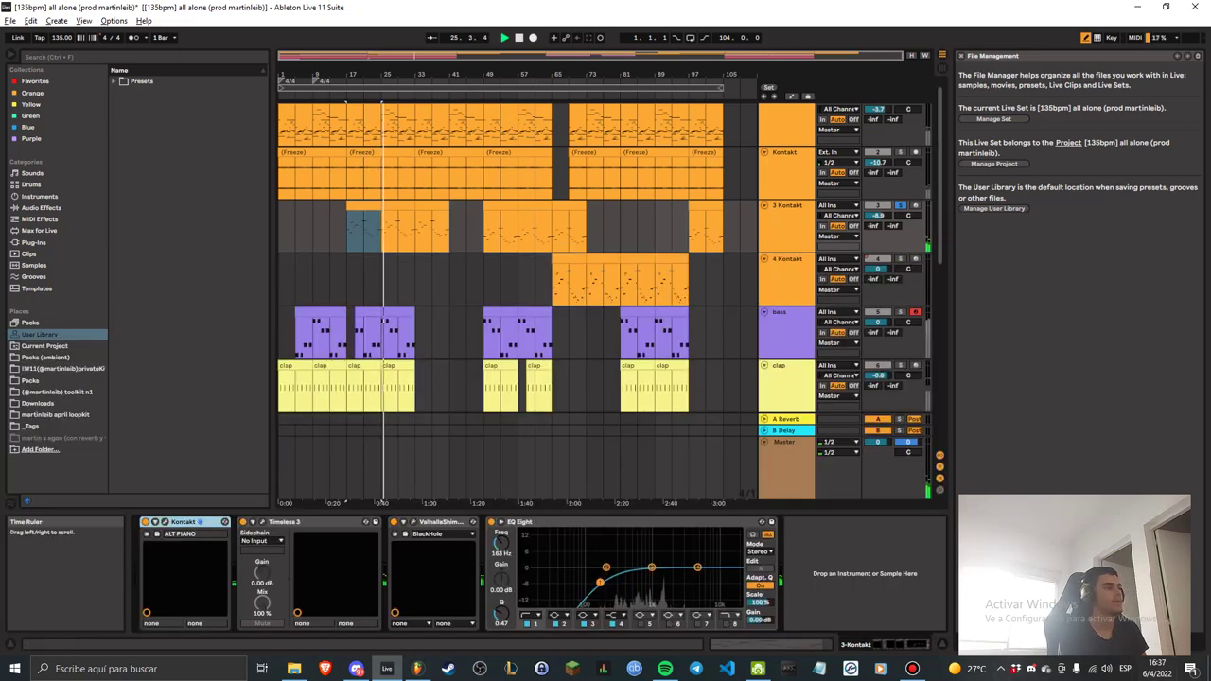
left_click(262, 522)
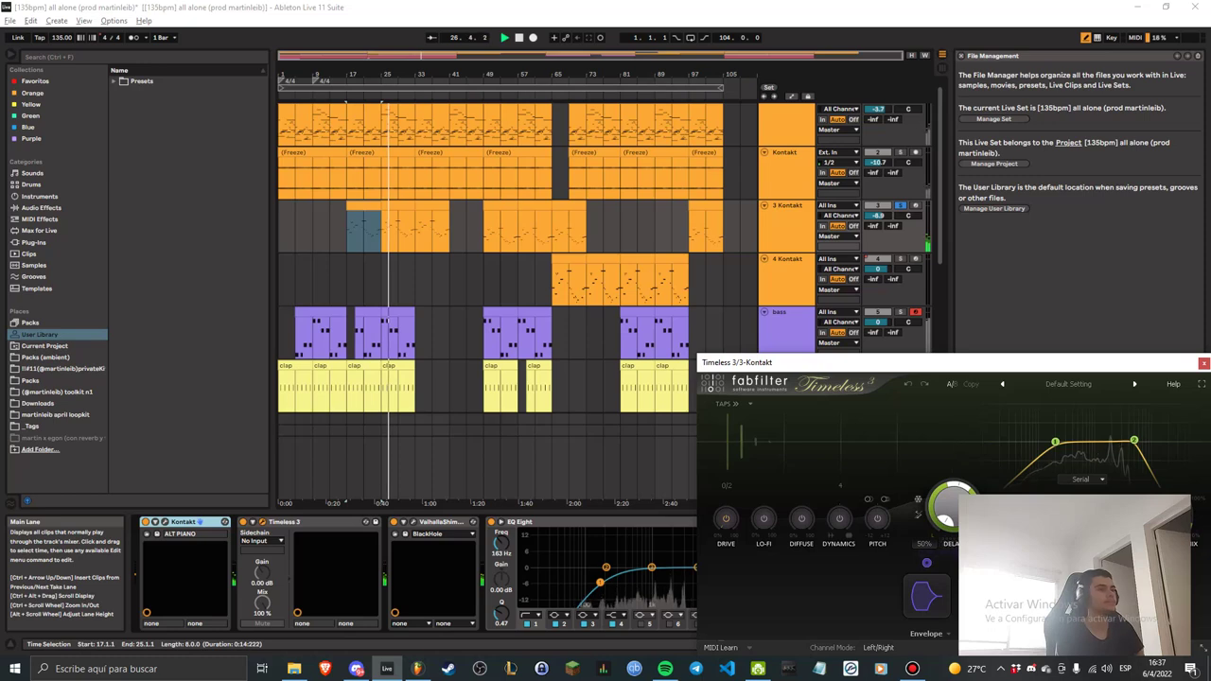
left_click_drag(862, 362, 432, 196)
mouse_move(703, 275)
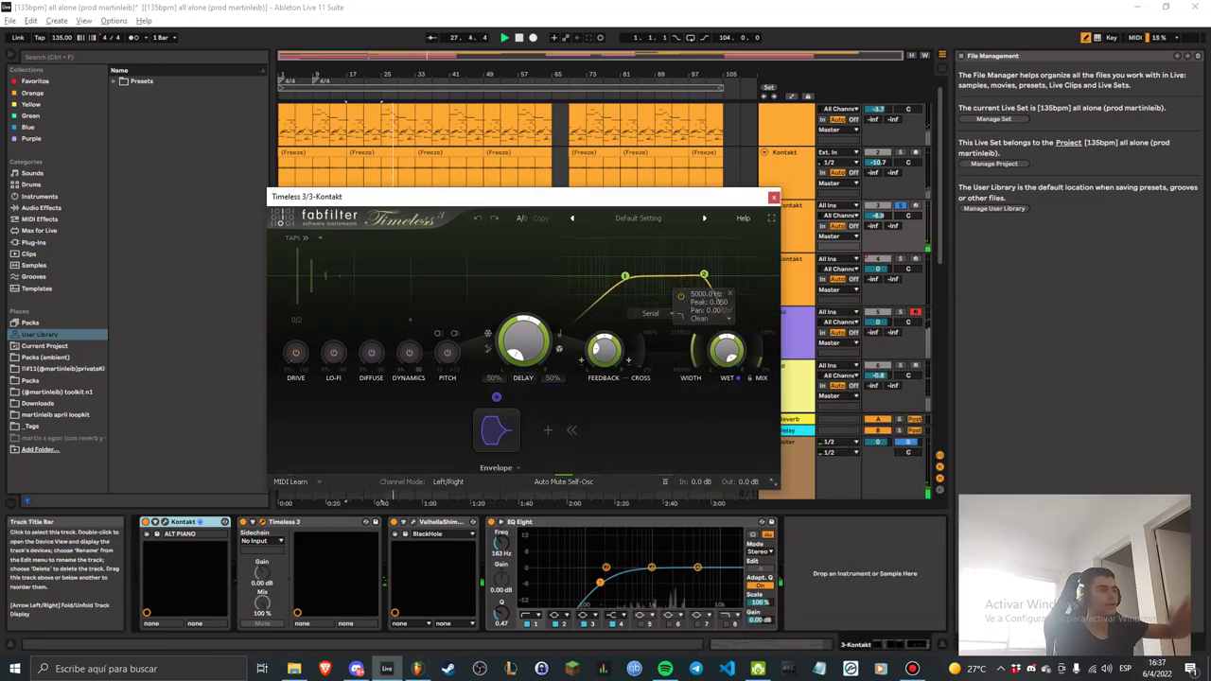
left_click(774, 197)
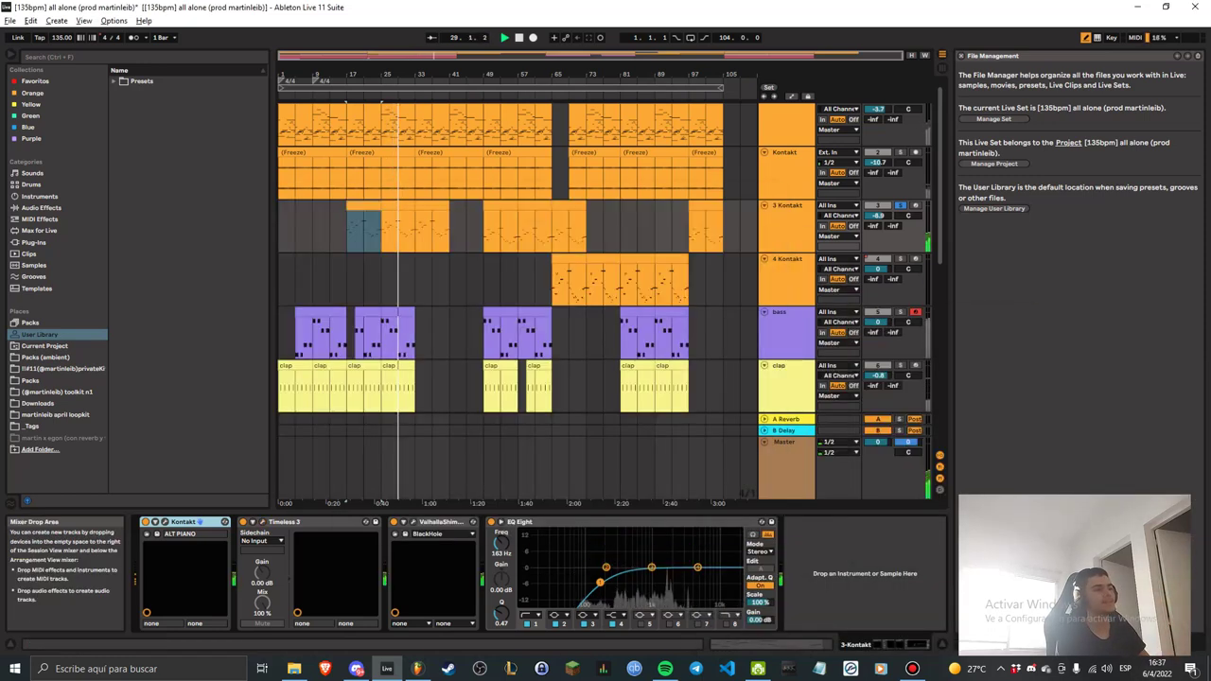
scroll(519, 257, "up", 1)
key("space")
Solo the 4 Kontakt track together with 3 Kontakt, and play its first clip from bar 65 with the notes shown.
left_click(786, 227)
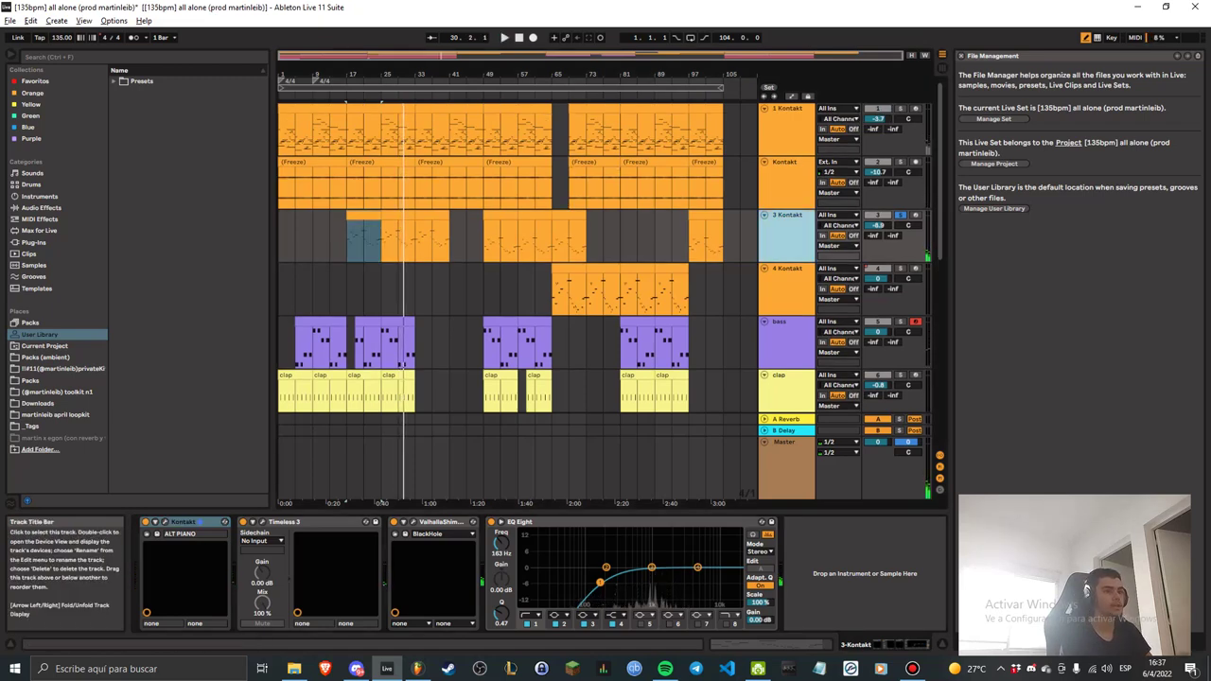
double_click(567, 289)
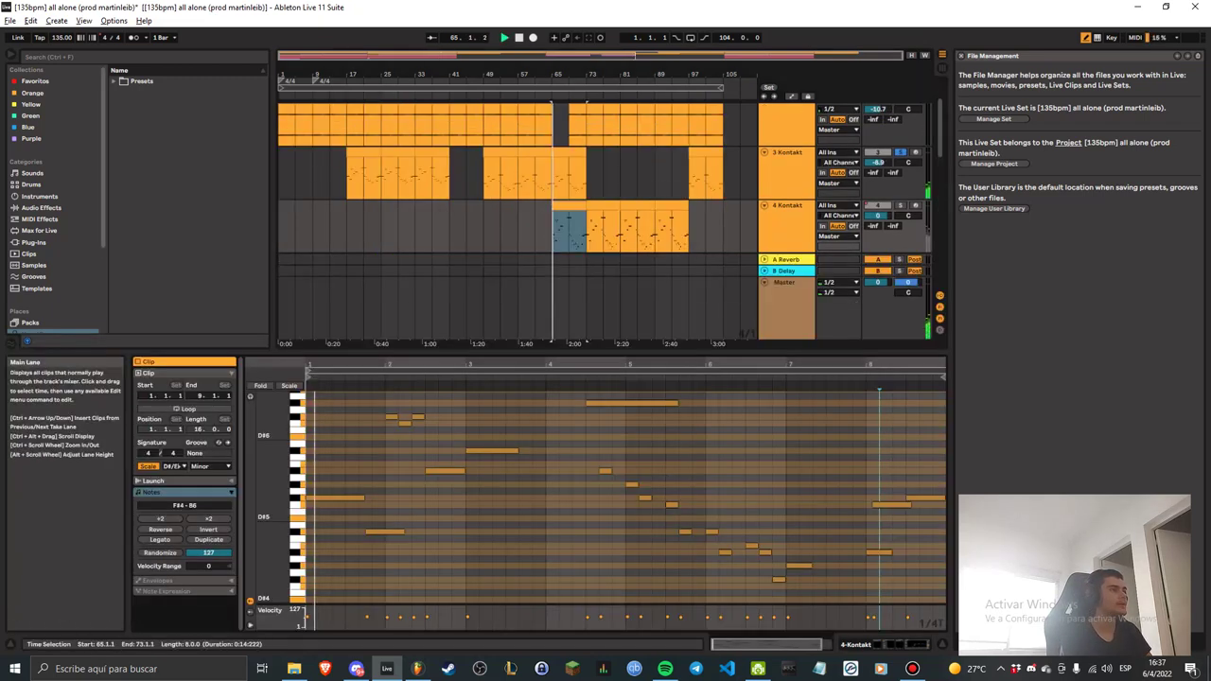
scroll(359, 492, "up", 1)
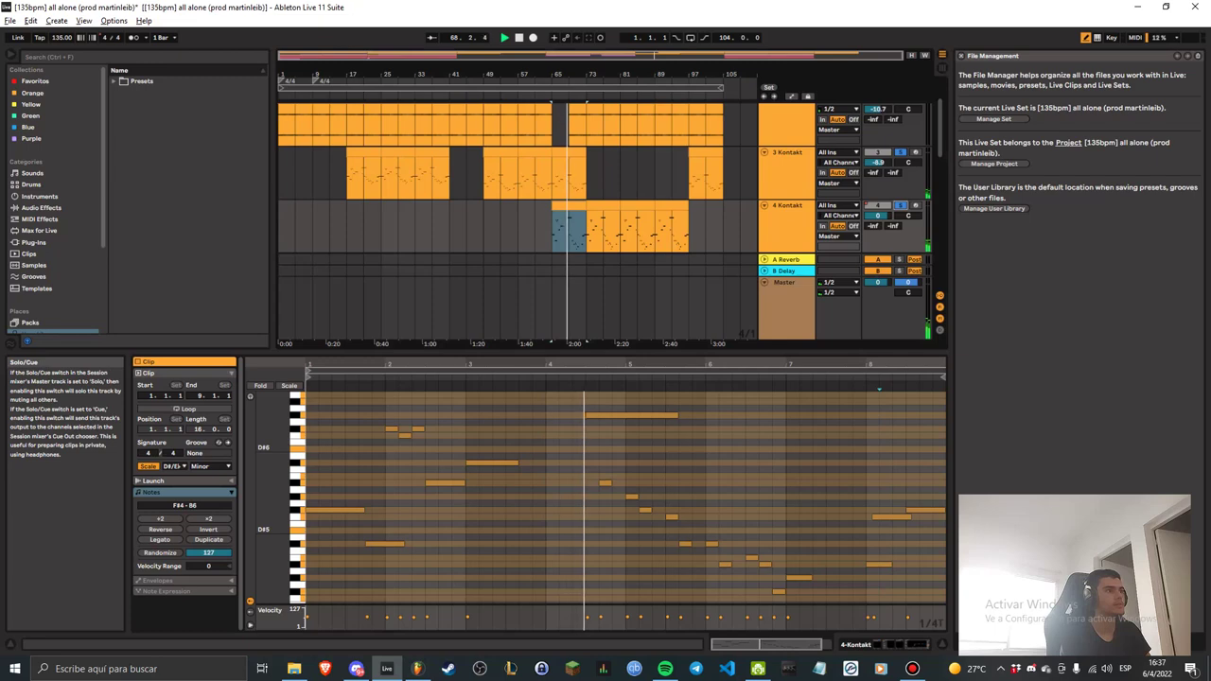
Look over the bass, texture, percussion and remaining tracks down to the end of the track list during playback, and stop playback.
scroll(605, 218, "down", 2)
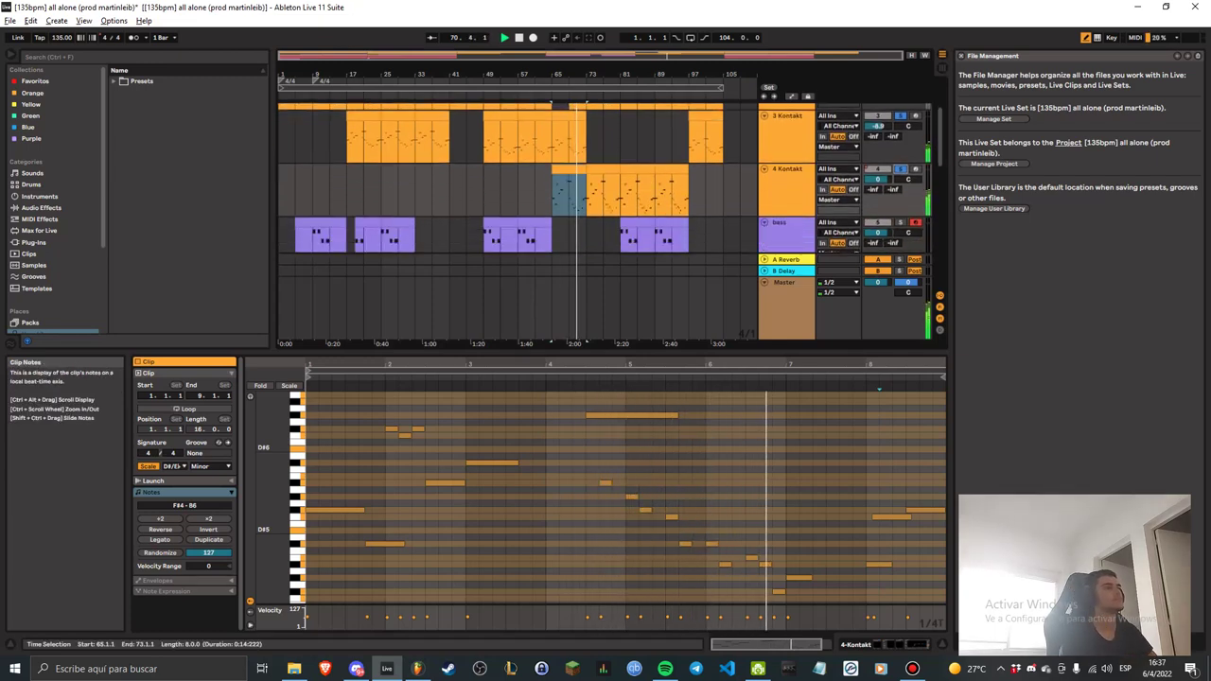
scroll(518, 223, "up", 2)
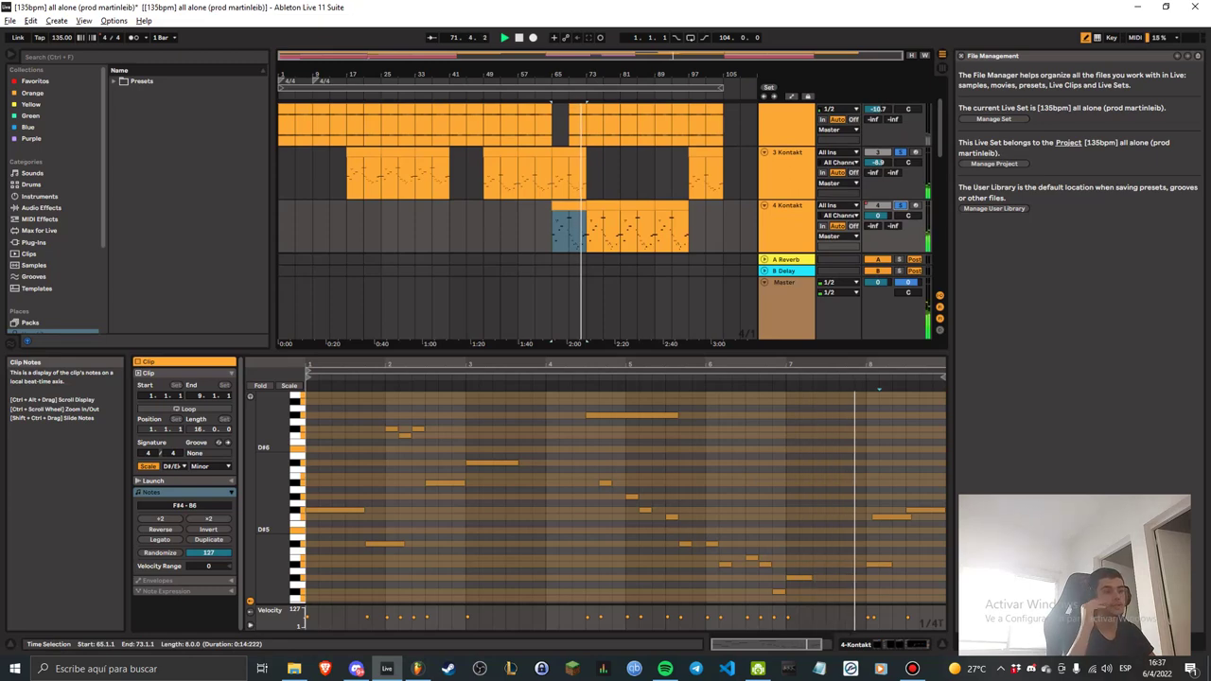
scroll(643, 180, "down", 2)
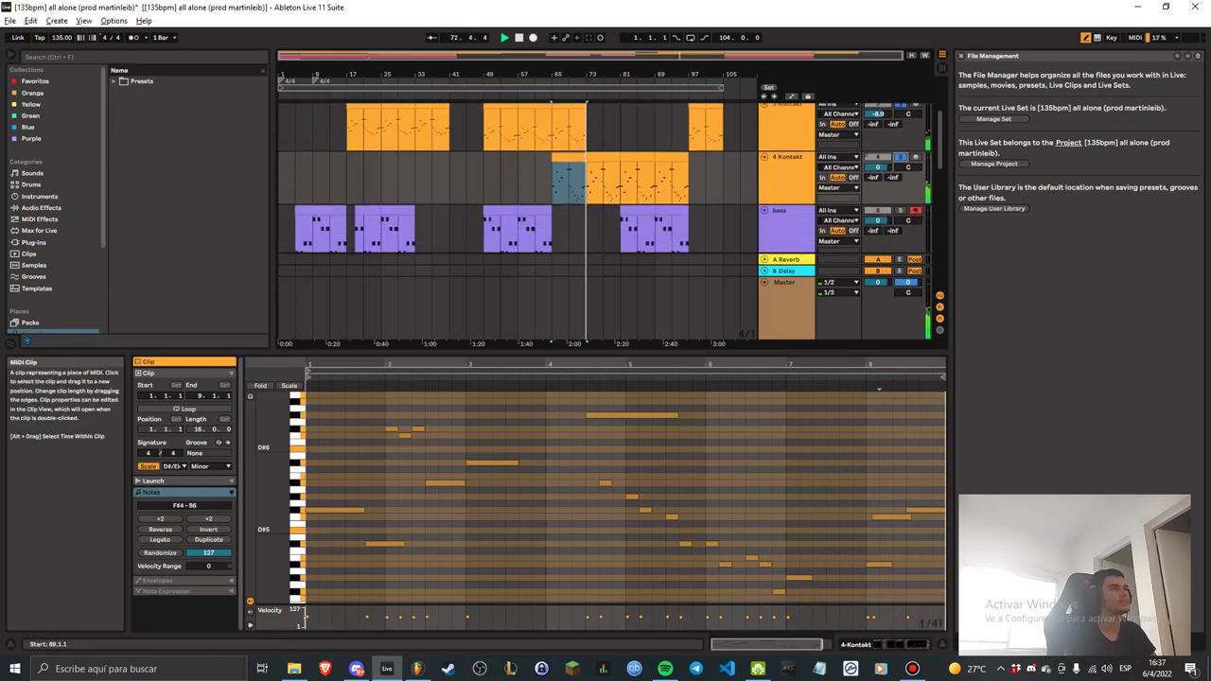
scroll(520, 222, "down", 10)
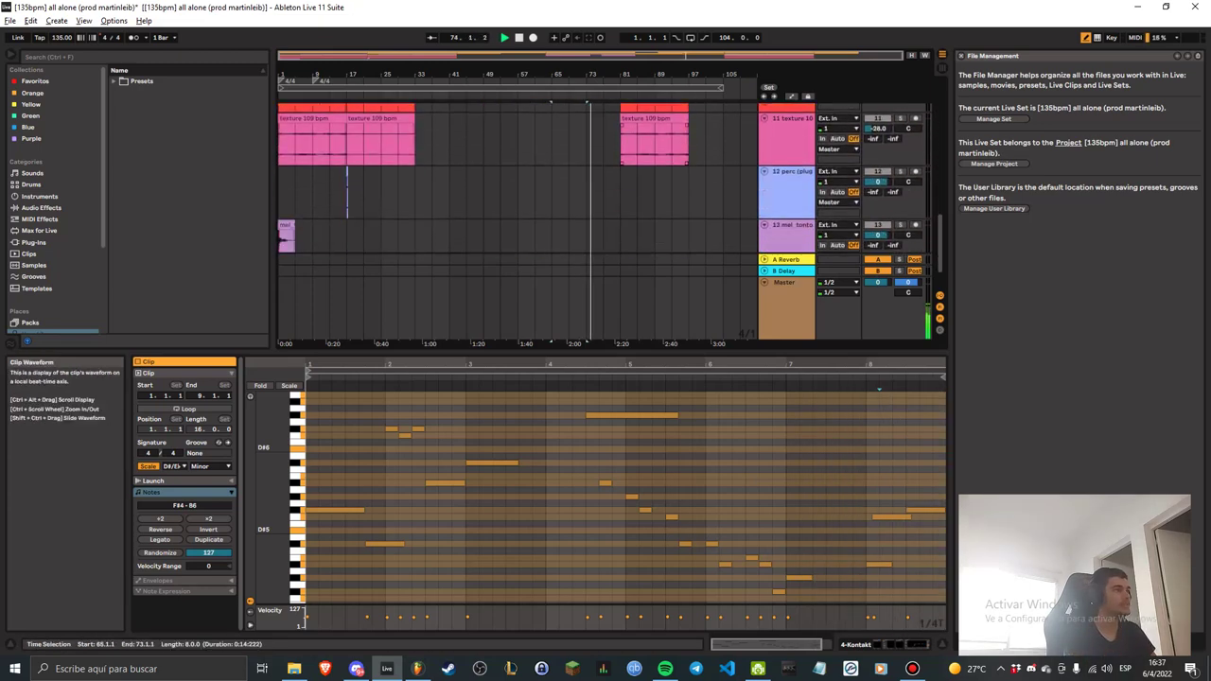
scroll(517, 222, "down", 2)
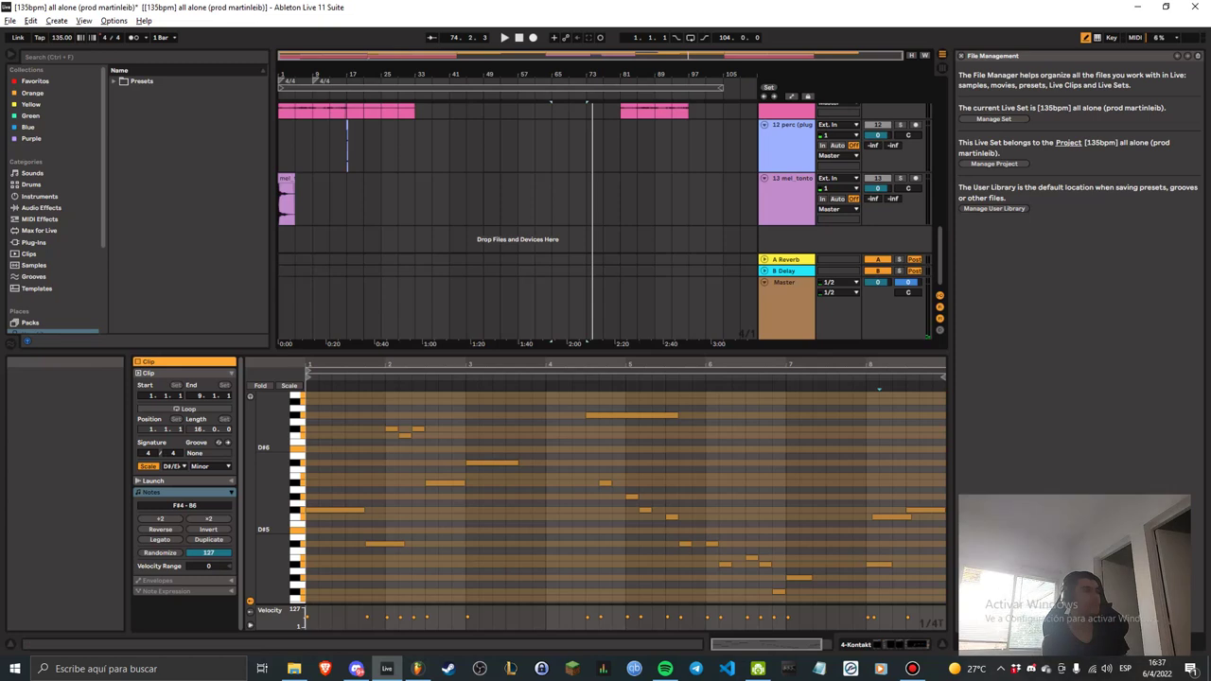
mouse_move(705, 4)
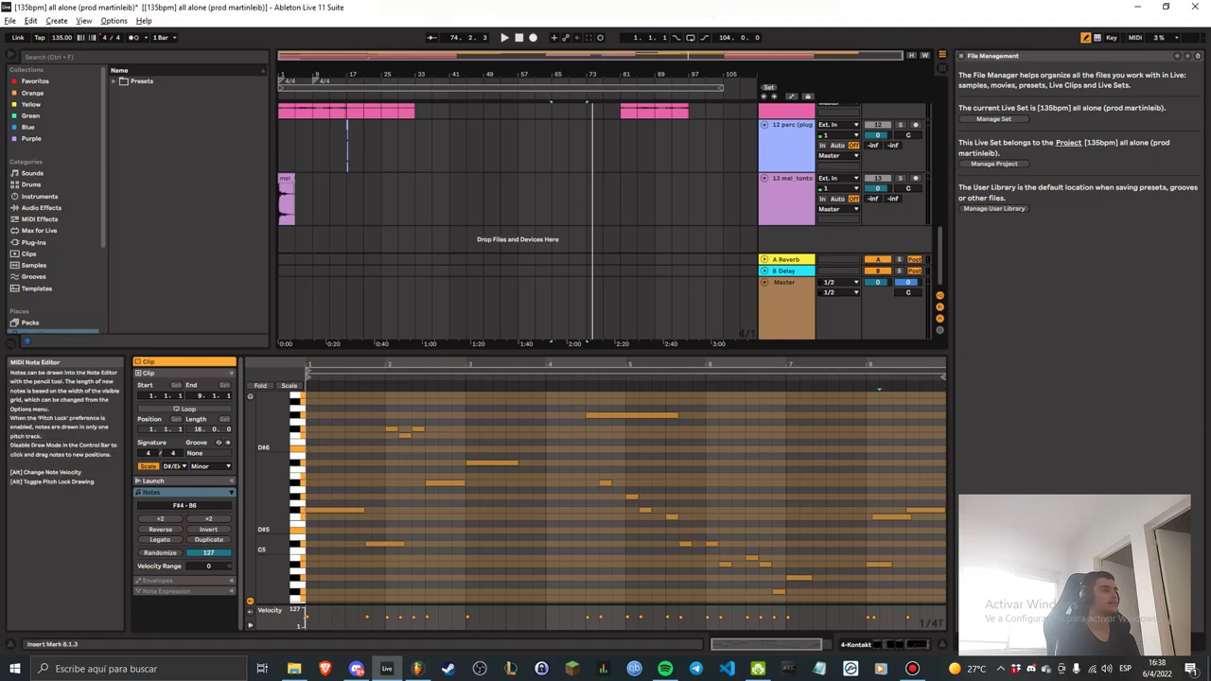
Switch to the Brave browser, open the producer's Instagram profile in a new tab and view its posts.
key("alt+Tab")
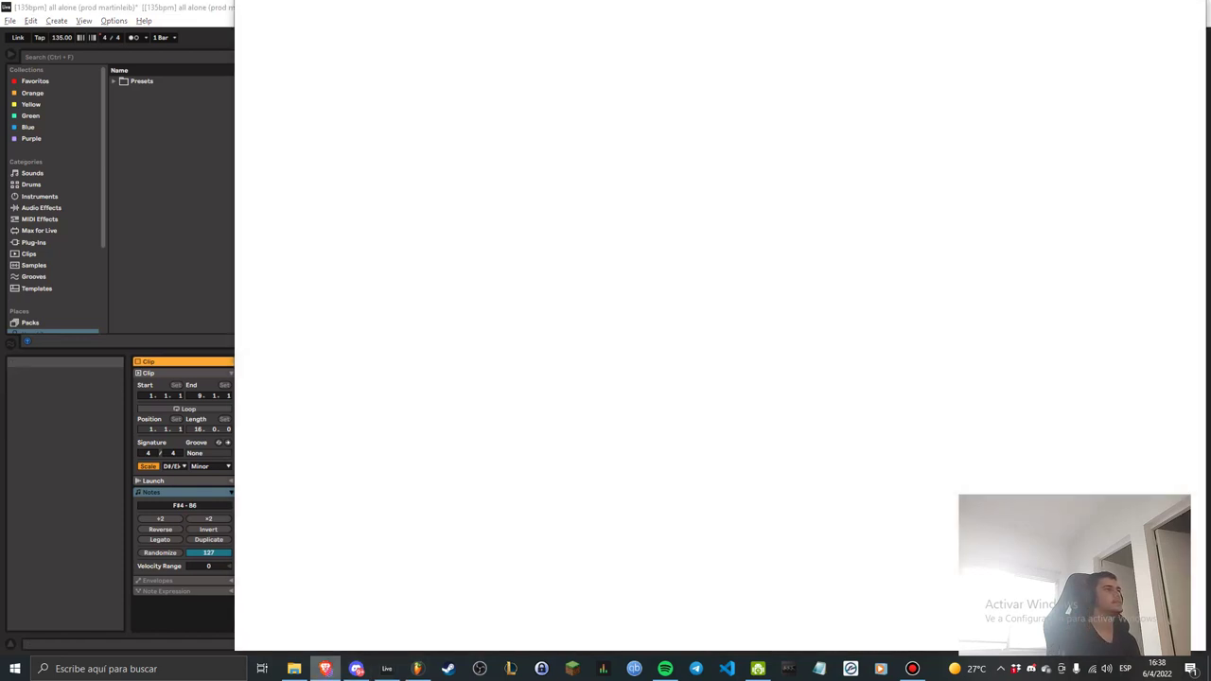
key("ctrl+t")
type("instagram")
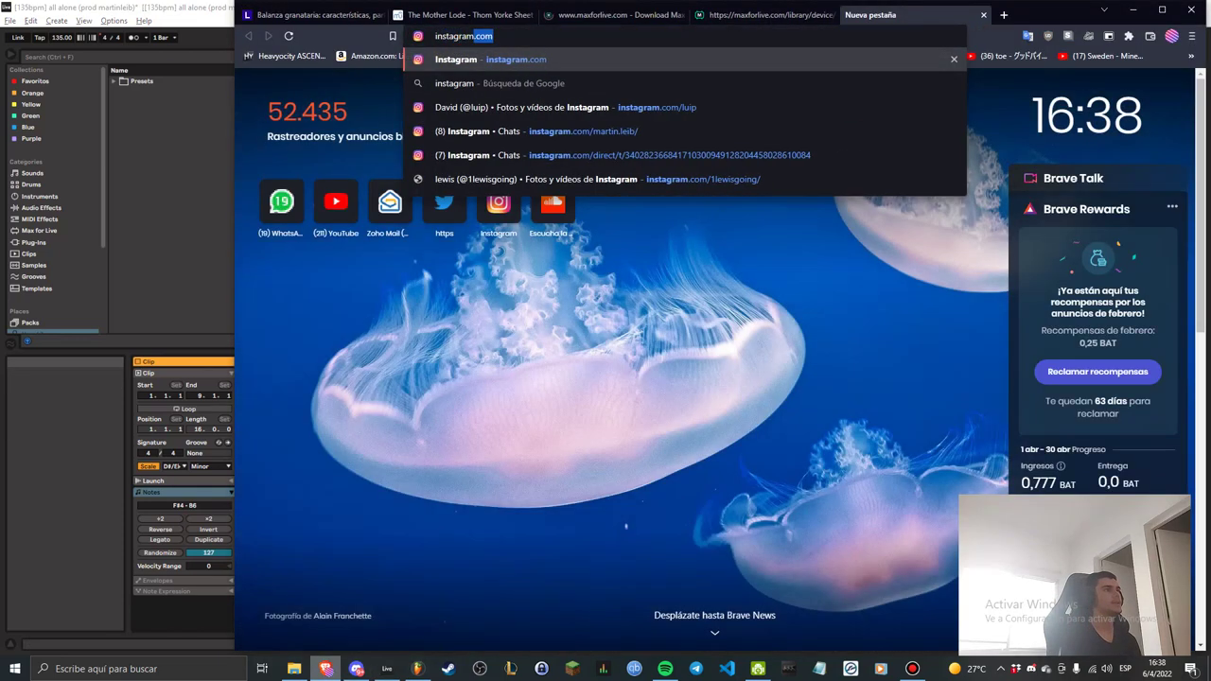
type(".com/martin.leib")
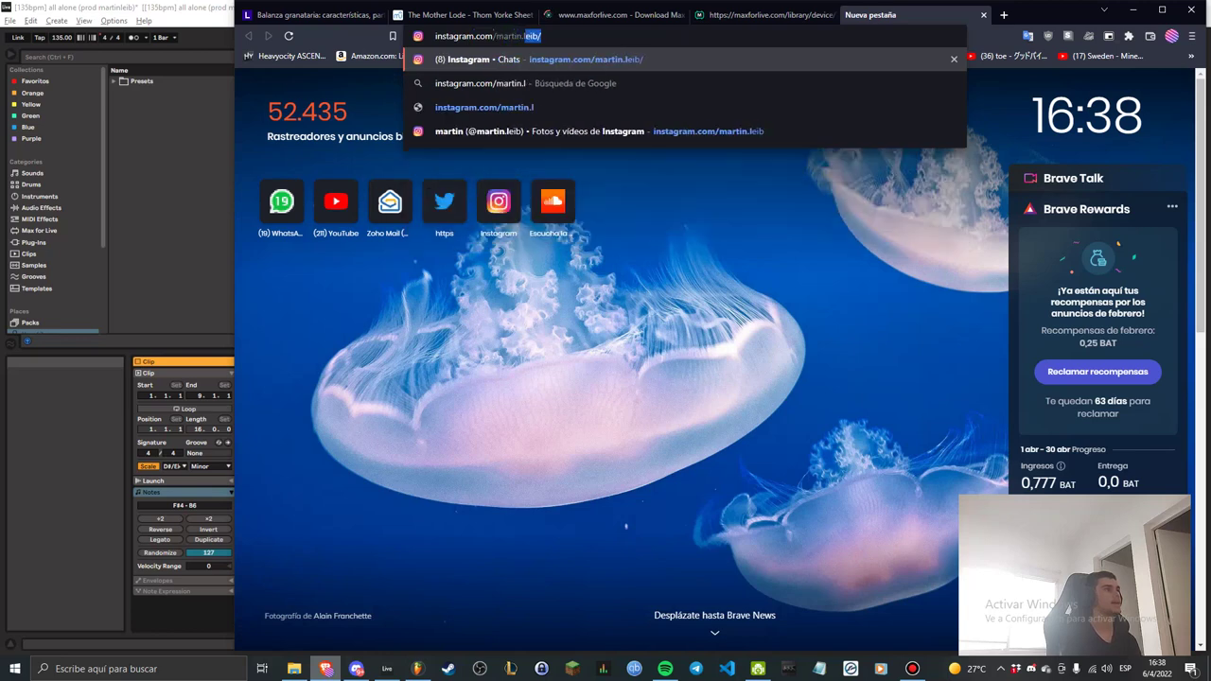
key("Return")
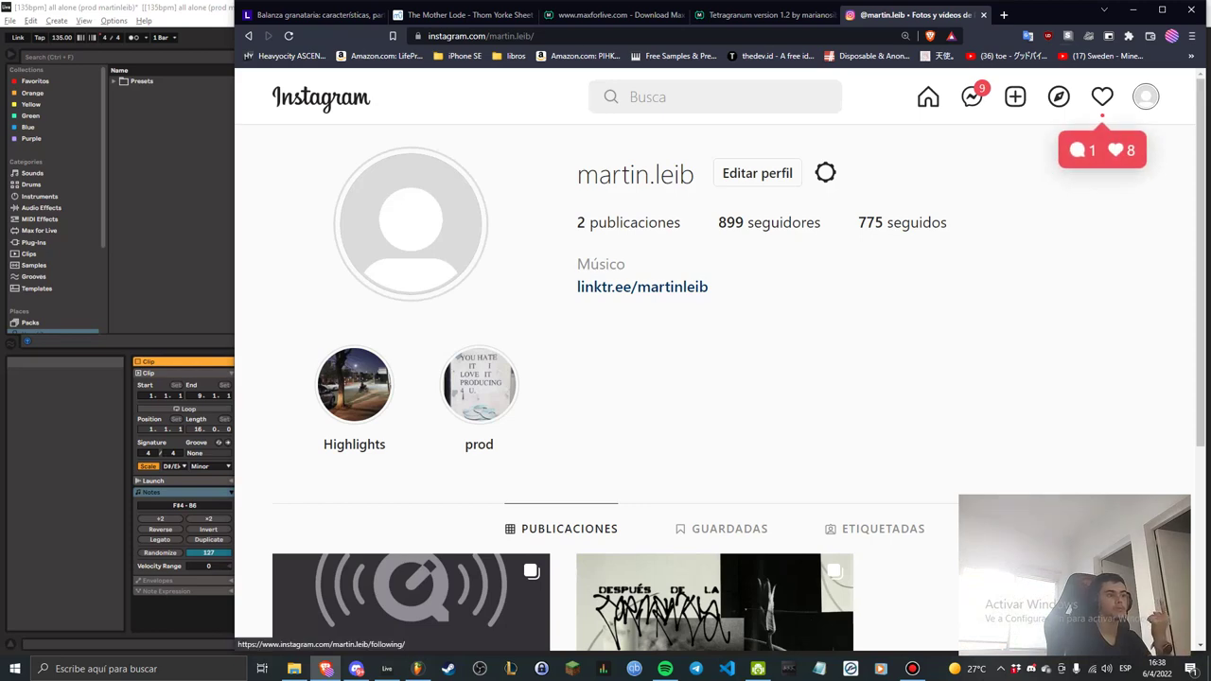
scroll(765, 593, "down", 3)
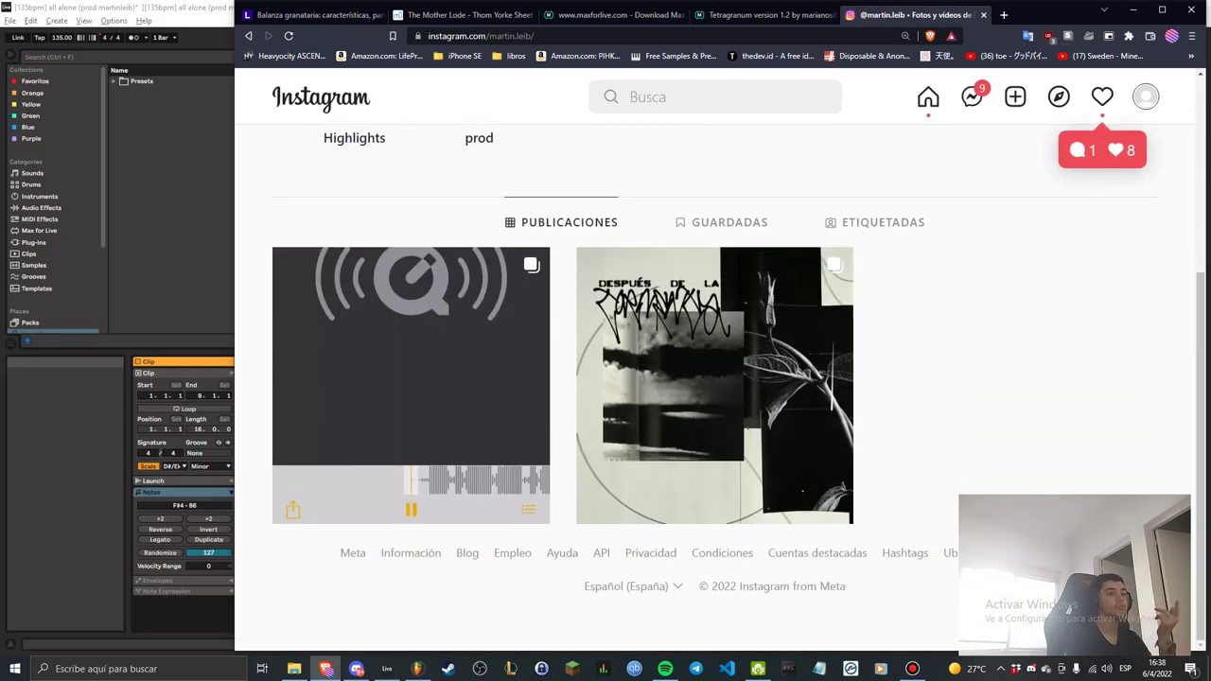
Open the producer's Traktrain beats page in another new tab, and minimise the browser to return to Ableton Live.
left_click(1005, 14)
type("traktra")
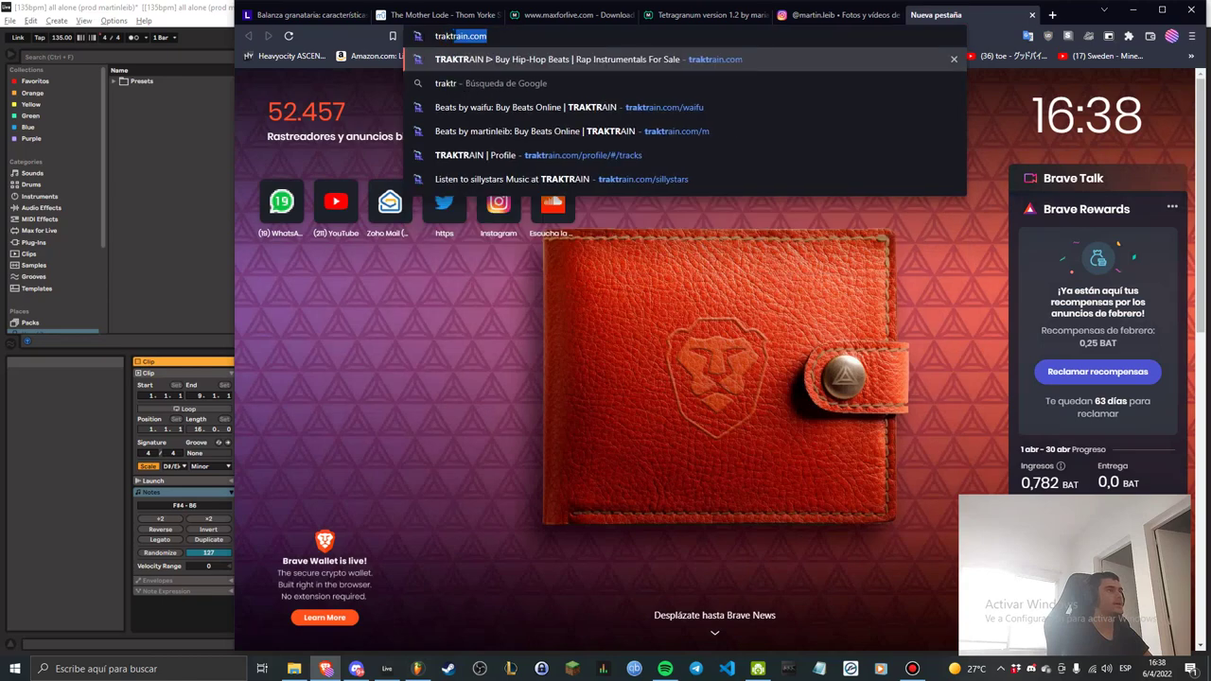
key("Down")
key("Down")
key("Down")
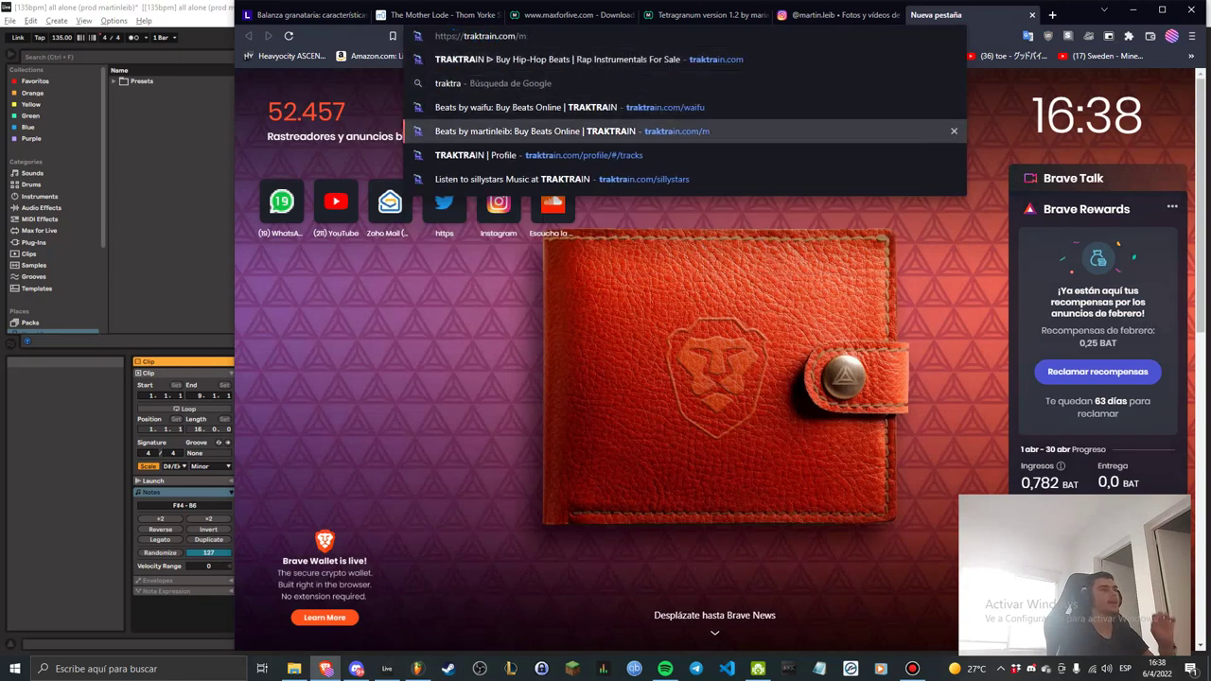
key("Return")
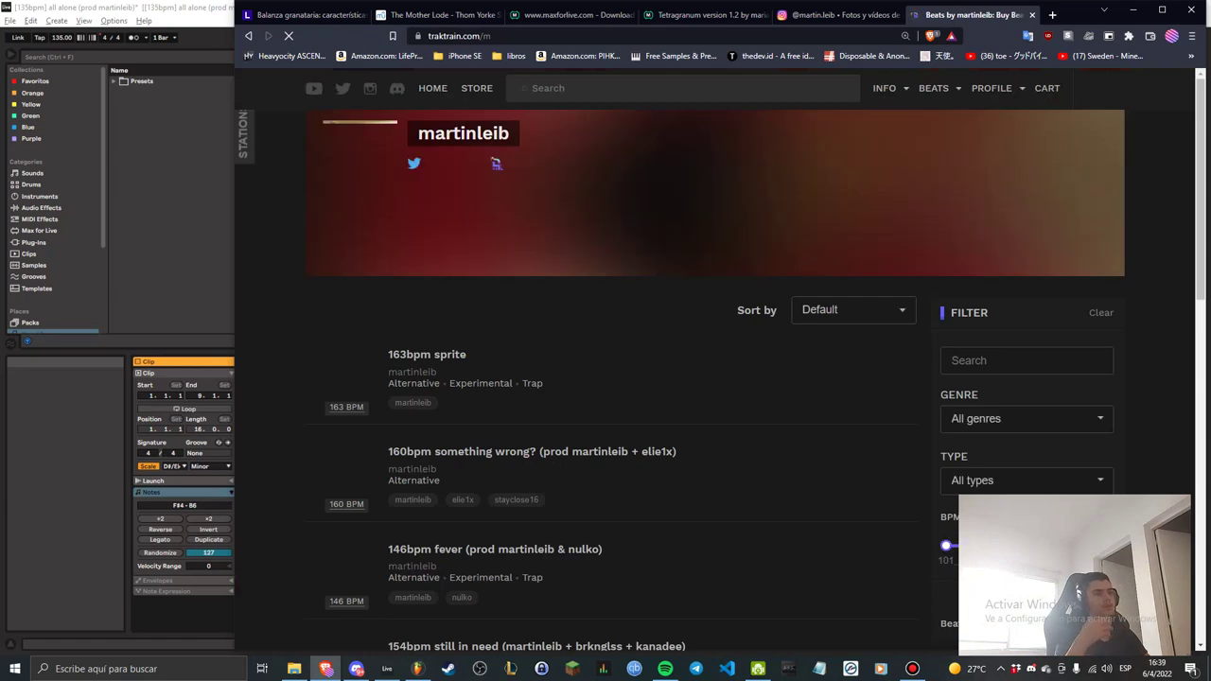
left_click(1134, 9)
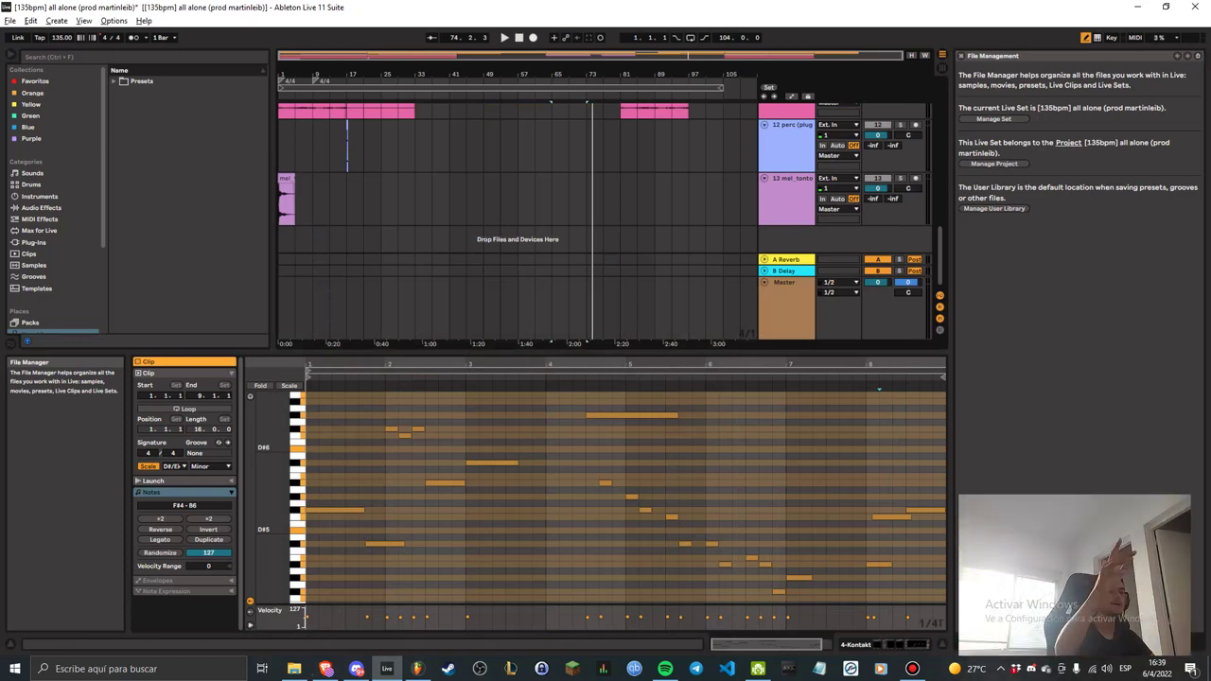
mouse_move(705, 4)
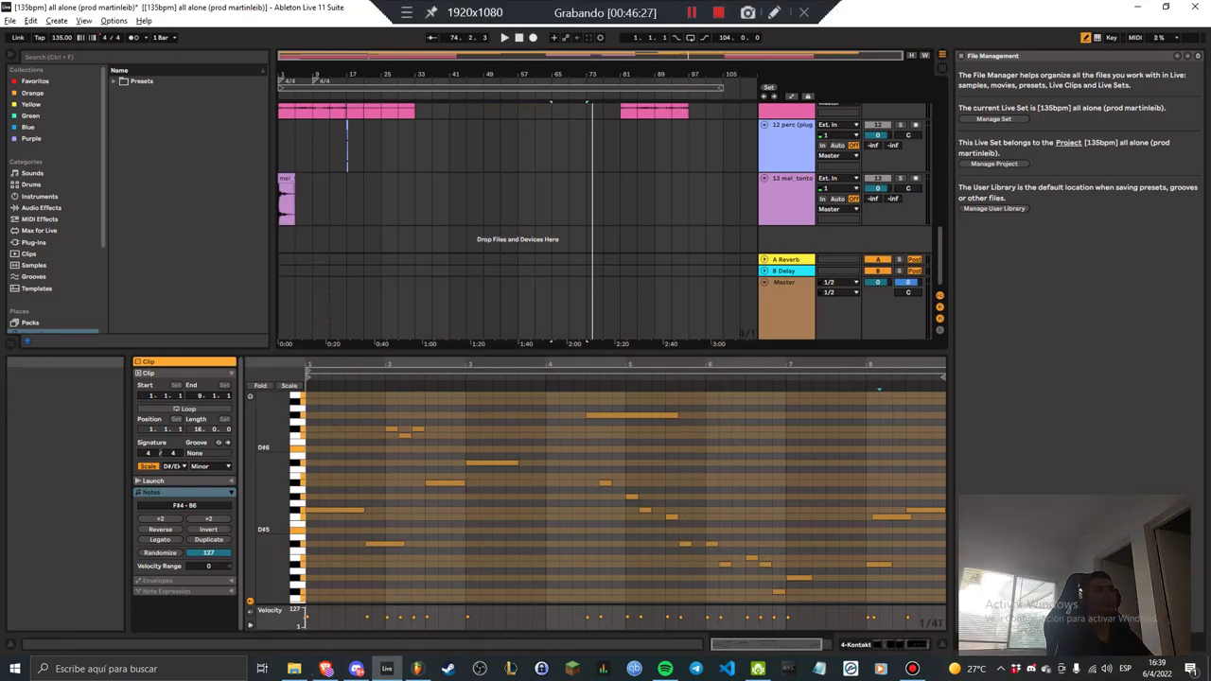